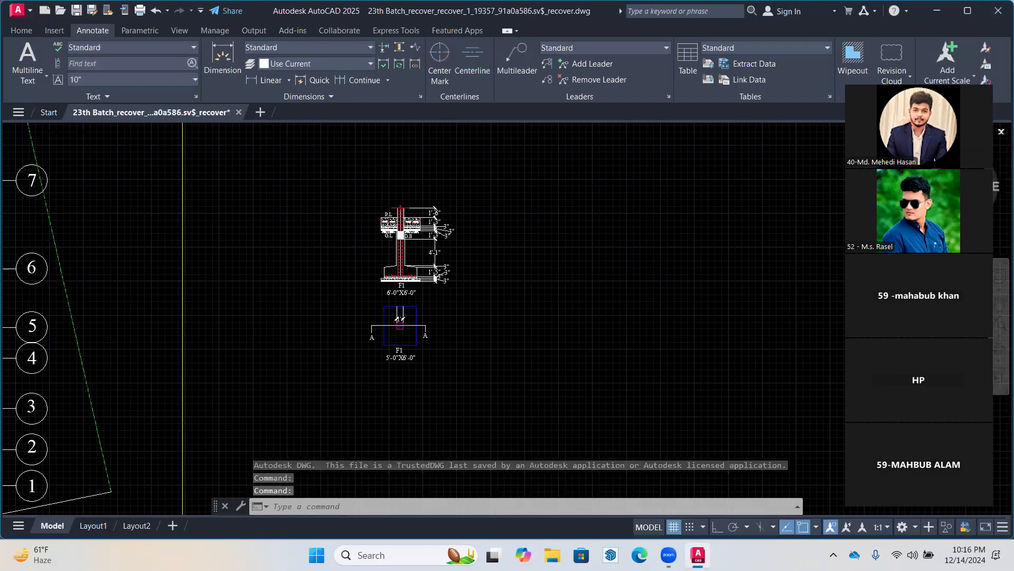
Copy the F2 footing plan with its column and label from the foundation layout into the empty area beside the F1 details
scroll(383, 208, "up", 2)
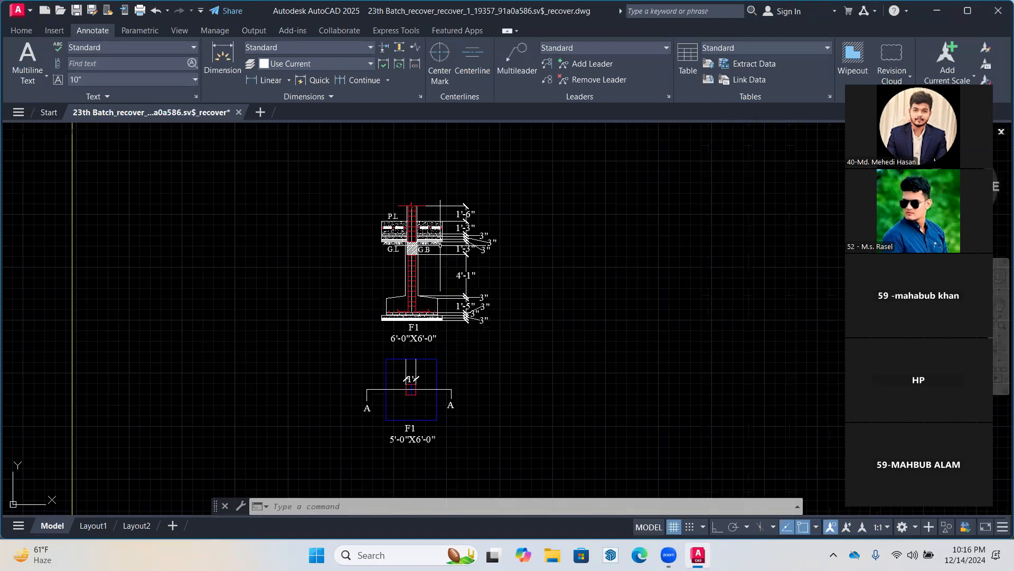
scroll(522, 291, "up", 2)
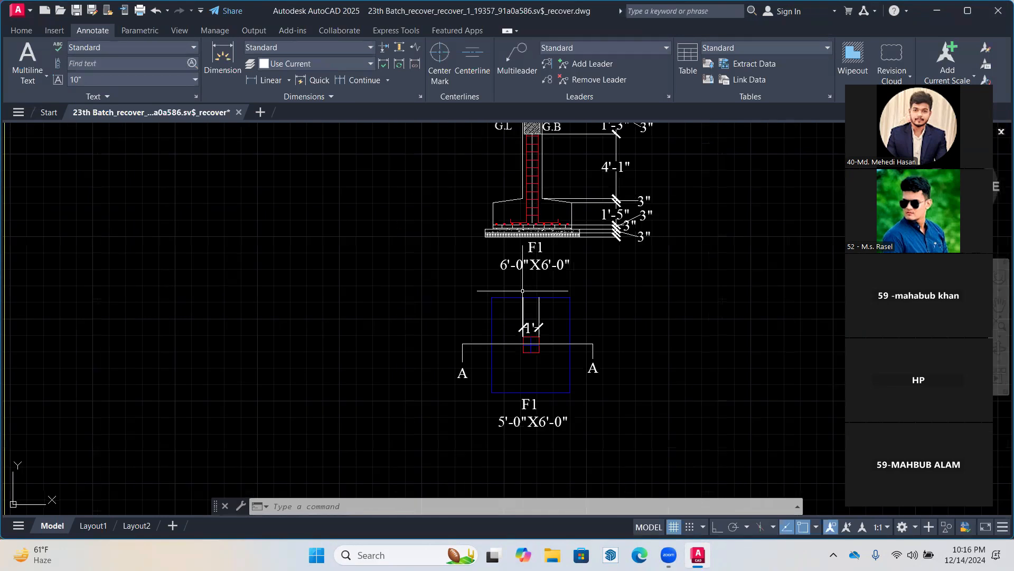
scroll(396, 293, "down", 2)
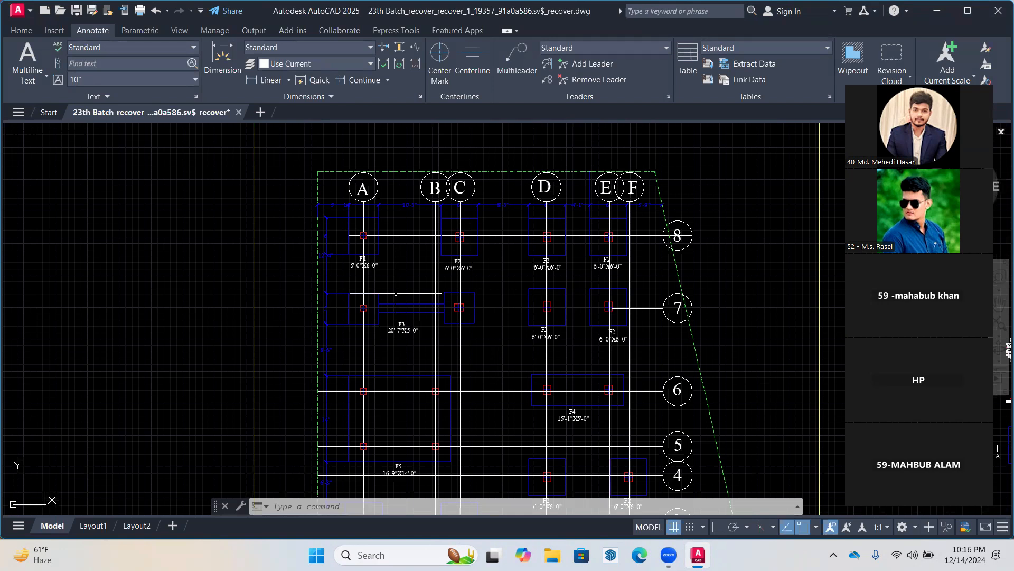
scroll(396, 293, "up", 5)
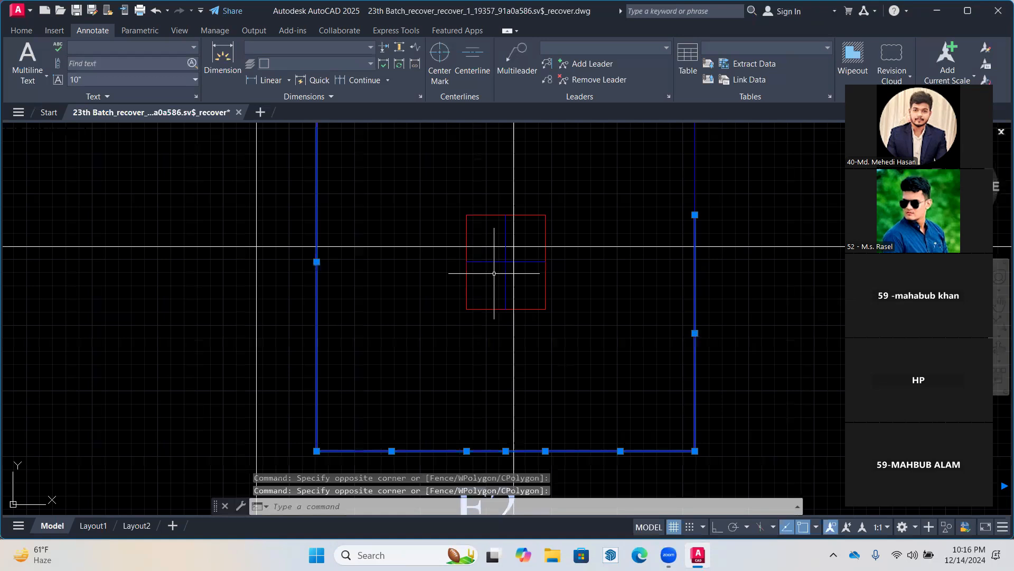
middle_click_drag(494, 274, 332, 430)
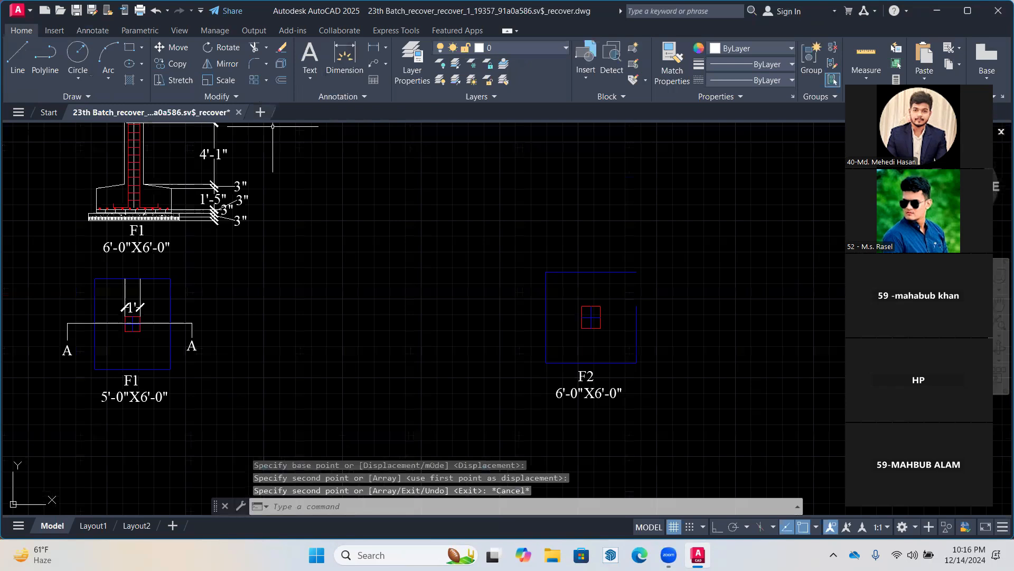
Extend the broken right side of the copied F2 footing outline to close its upper corner
type("ex")
key("Return")
middle_click_drag(557, 254, 579, 308)
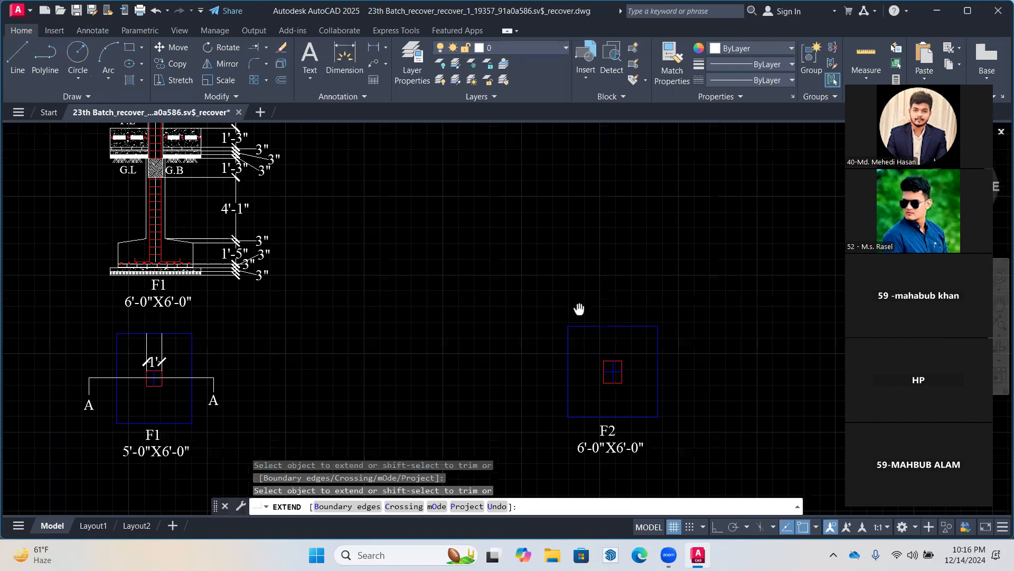
middle_click_drag(579, 309, 574, 330)
key("Escape")
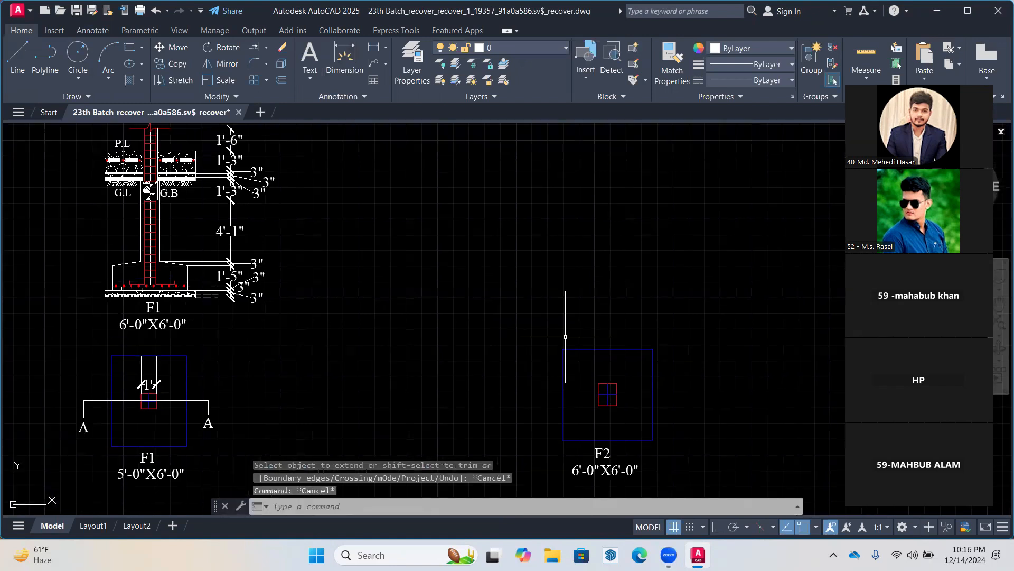
middle_click_drag(566, 337, 560, 329)
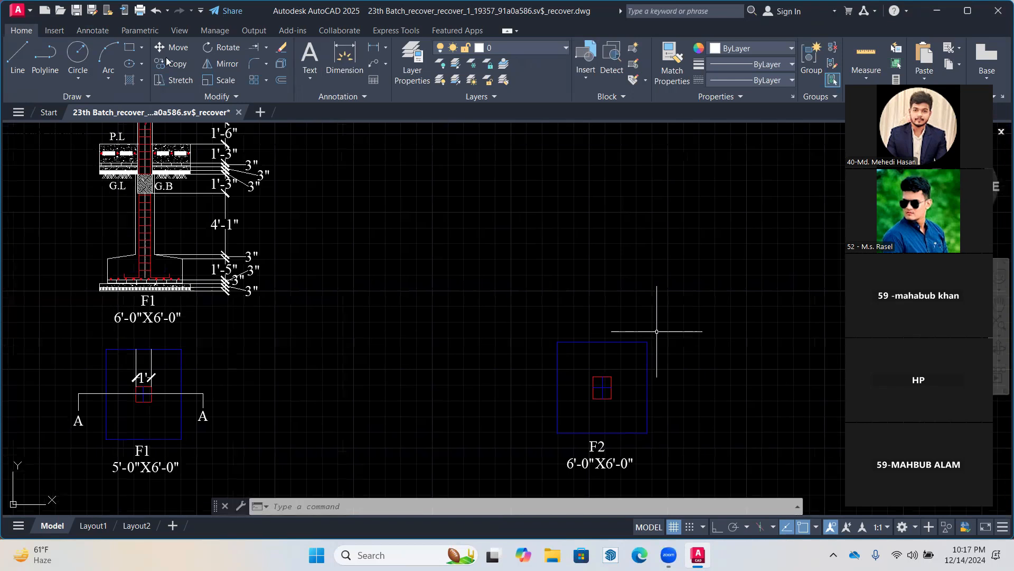
Offset the top edge of the F2 footing plan upward by 7'
type("o")
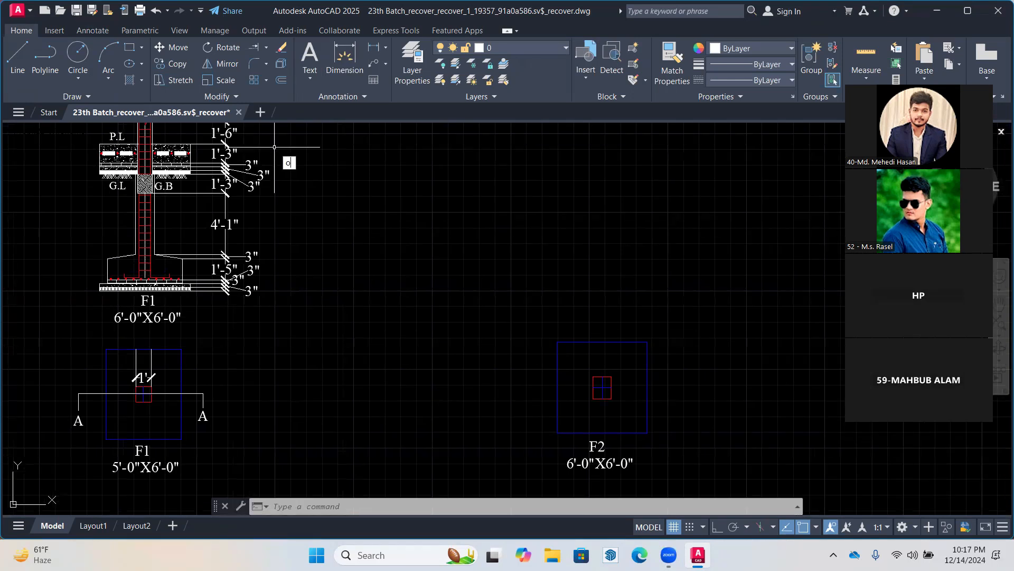
key("Return")
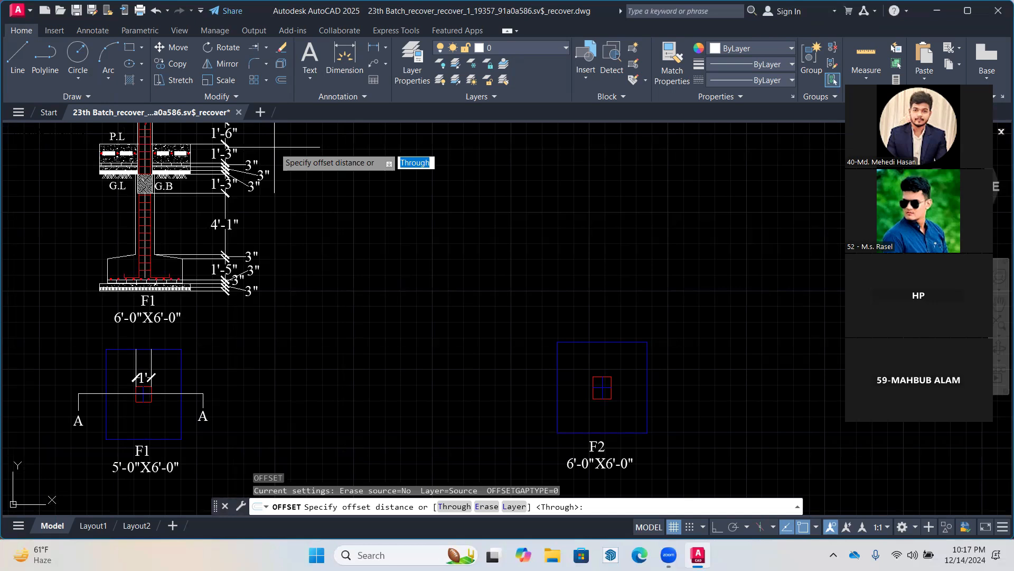
type("7'")
key("Return")
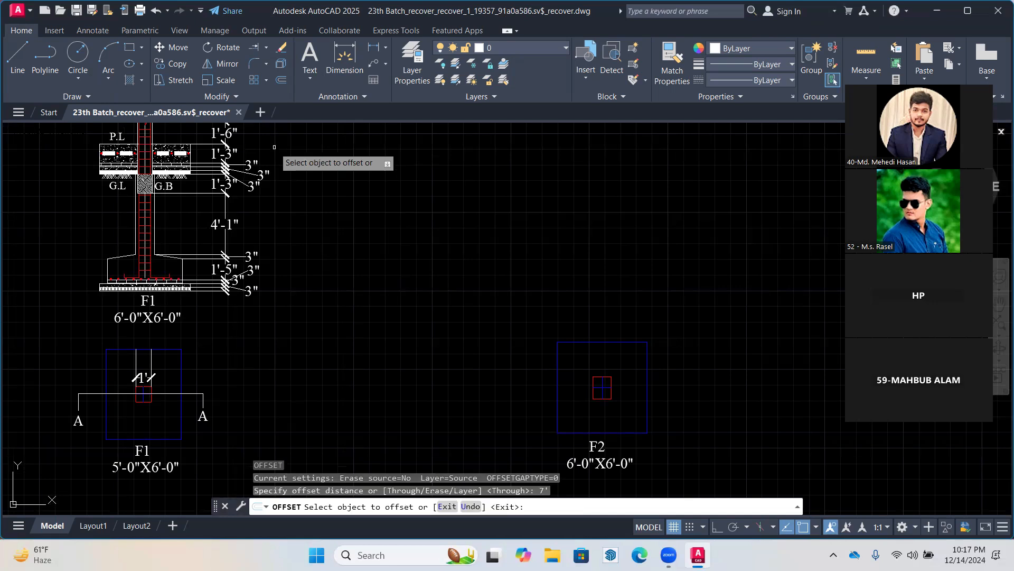
left_click(615, 342)
left_click(616, 283)
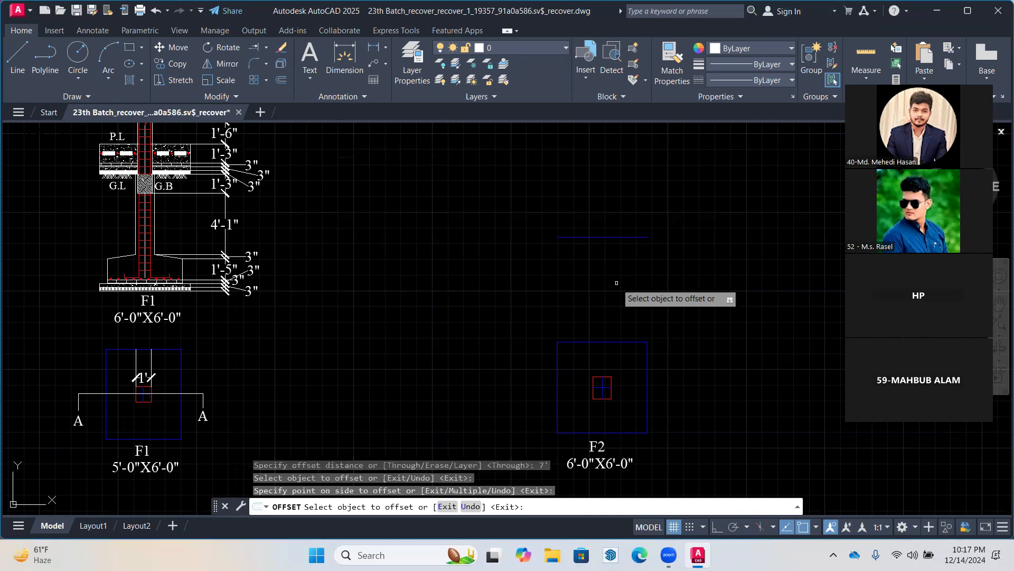
key("Escape")
Move the offset line straight down, closer to the F2 plan, with Ortho turned on
left_click(591, 273)
left_click(550, 220)
left_click(172, 47)
left_click(726, 250)
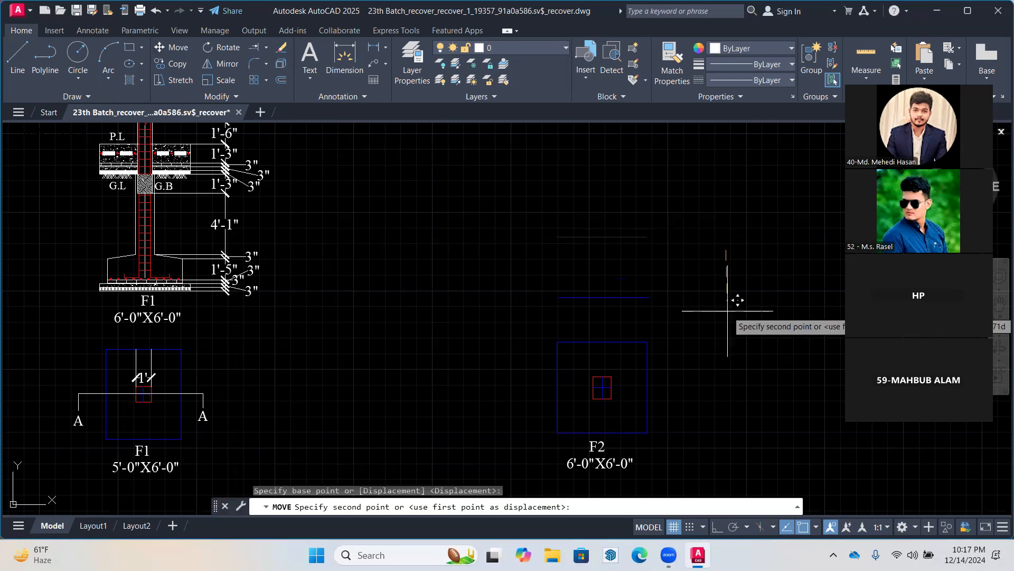
key("F8")
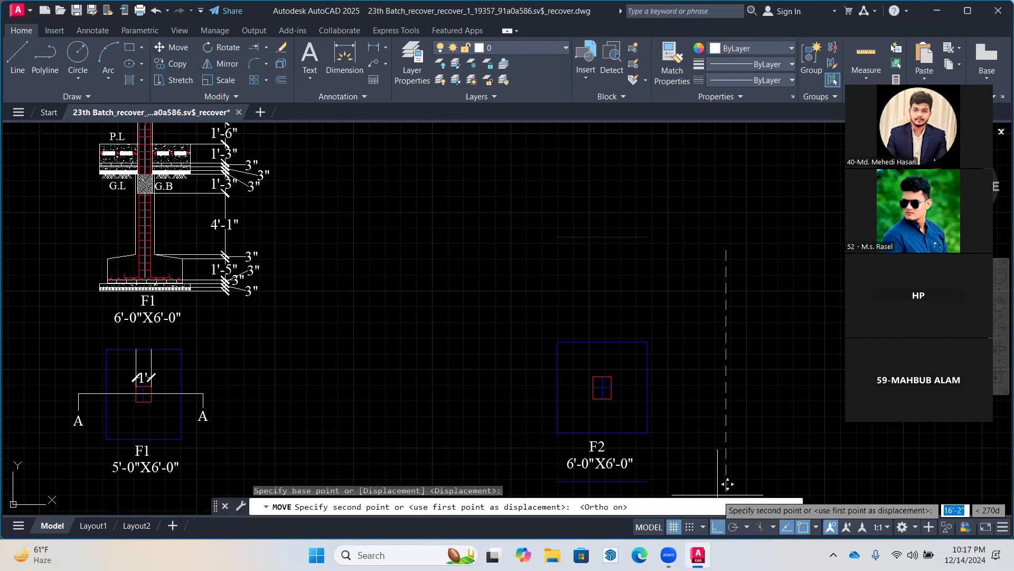
left_click(766, 314)
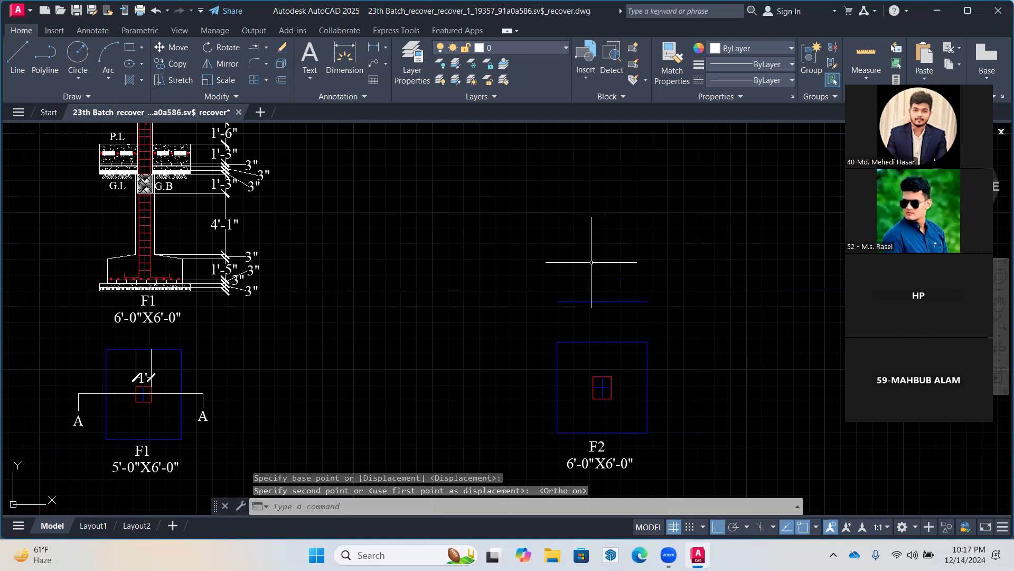
Draw a 6" horizontal line outward from the right end of the line above the F2 plan
type("l")
key("space")
left_click(645, 303)
type("6")
key("Return")
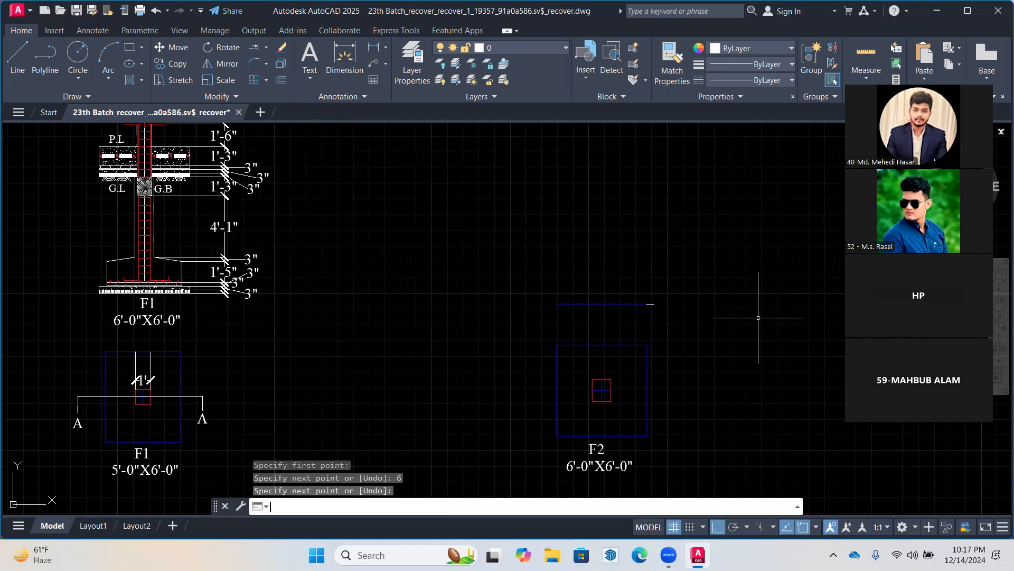
key("Return")
Draw a 6" horizontal line outward from the left end of the line above the F2 plan
left_click(17, 56)
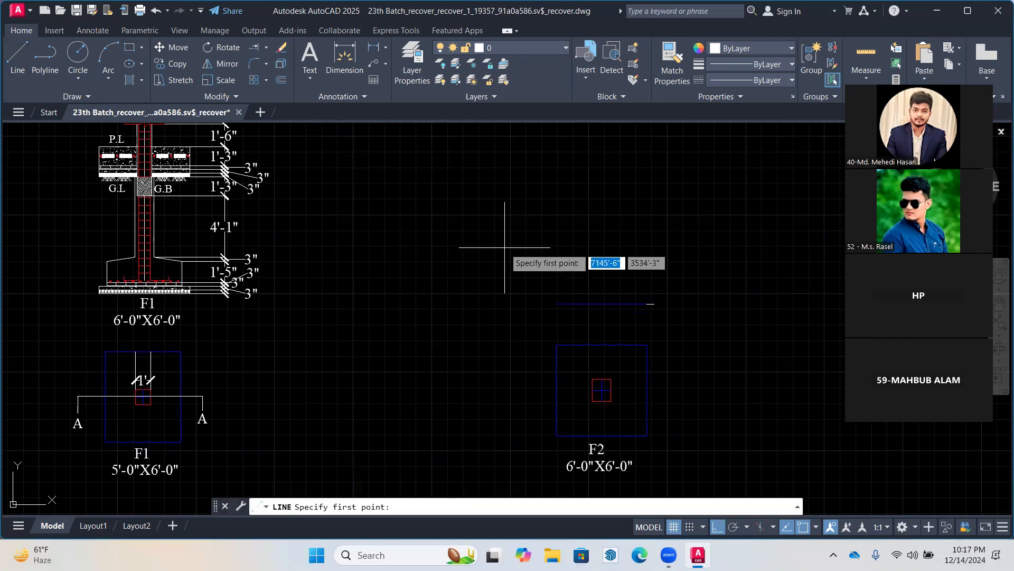
left_click(557, 303)
type("6")
key("Return")
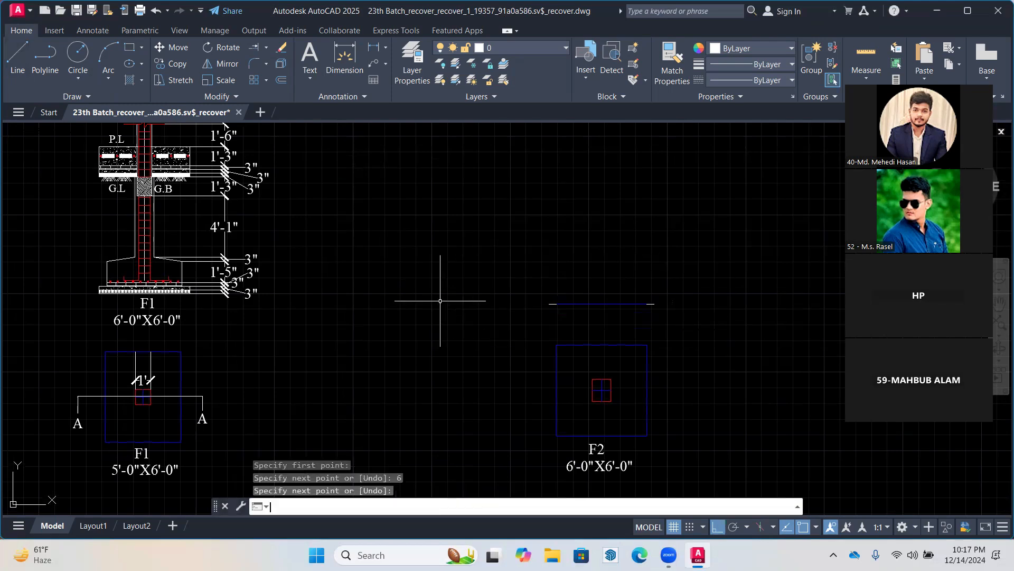
key("Return")
Set the color of the three collinear segments above the F2 plan to ByLayer and join them into one line
left_click(713, 251)
left_click(432, 331)
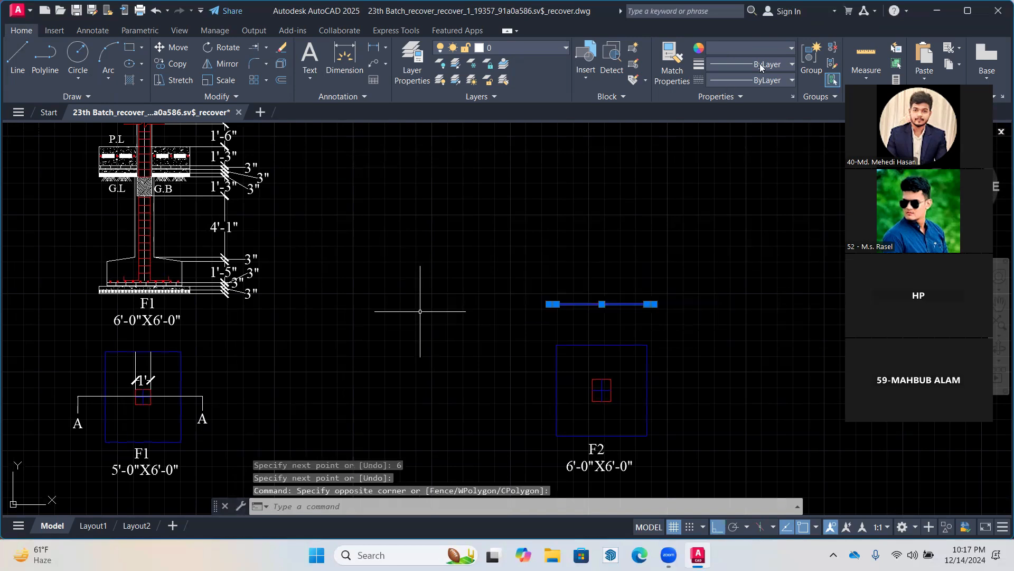
left_click(753, 49)
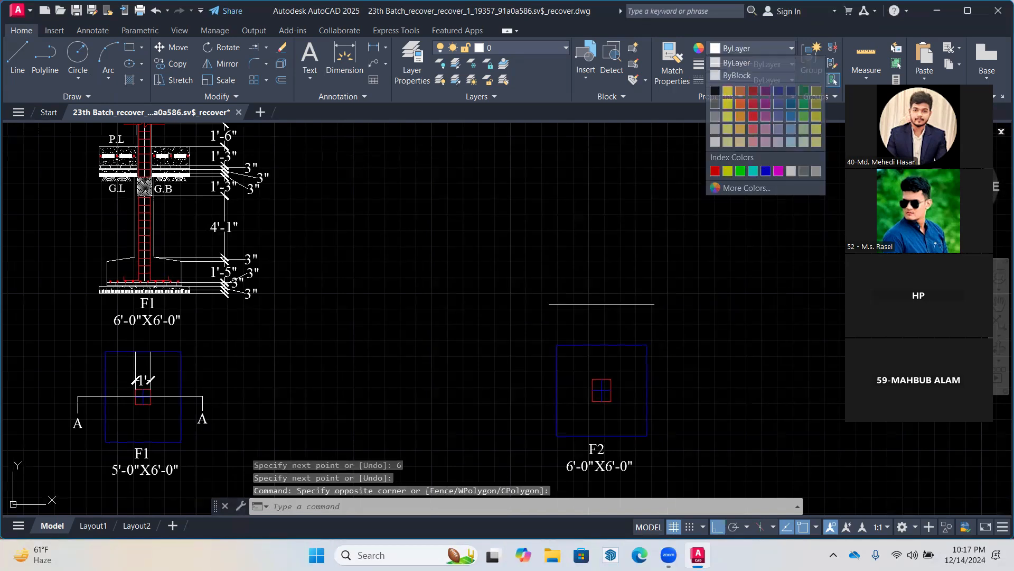
left_click(708, 150)
type("j")
key("Return")
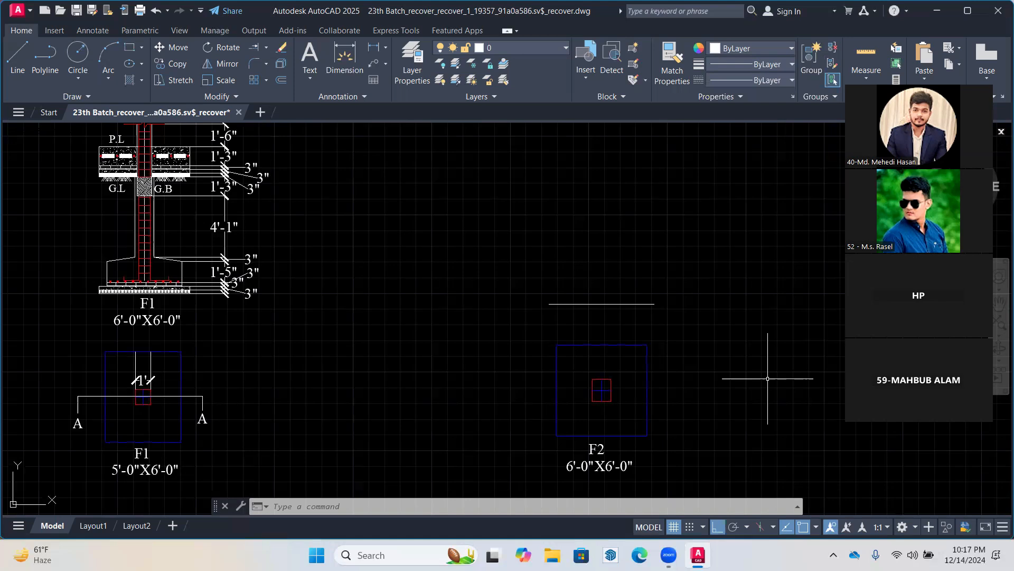
Check that the base line above the F2 plan is a single joined object
middle_click_drag(709, 351, 700, 381)
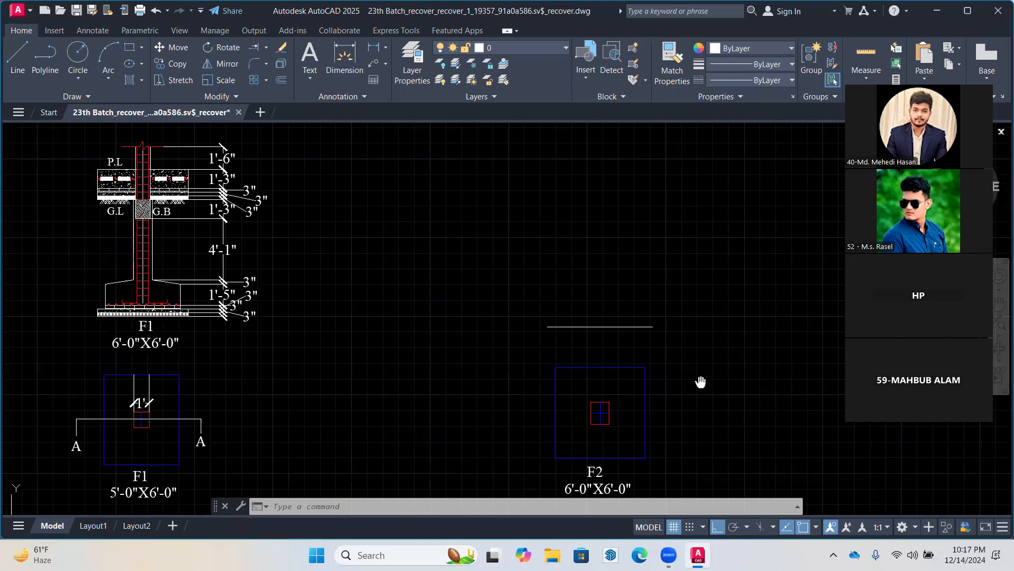
middle_click_drag(701, 382, 700, 397)
left_click(583, 302)
key("Escape")
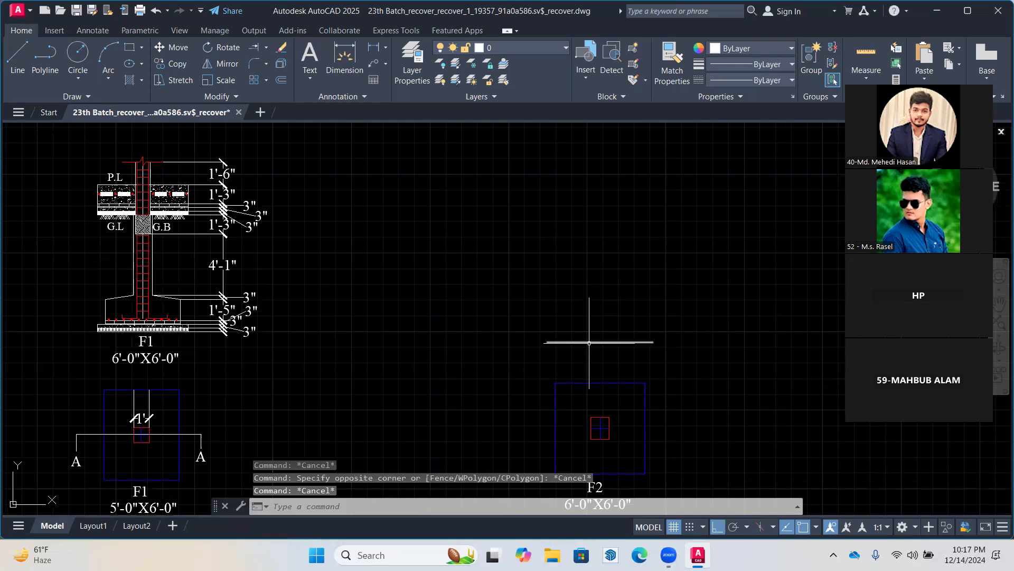
key("Escape")
left_click(584, 342)
scroll(584, 332, "up", 4)
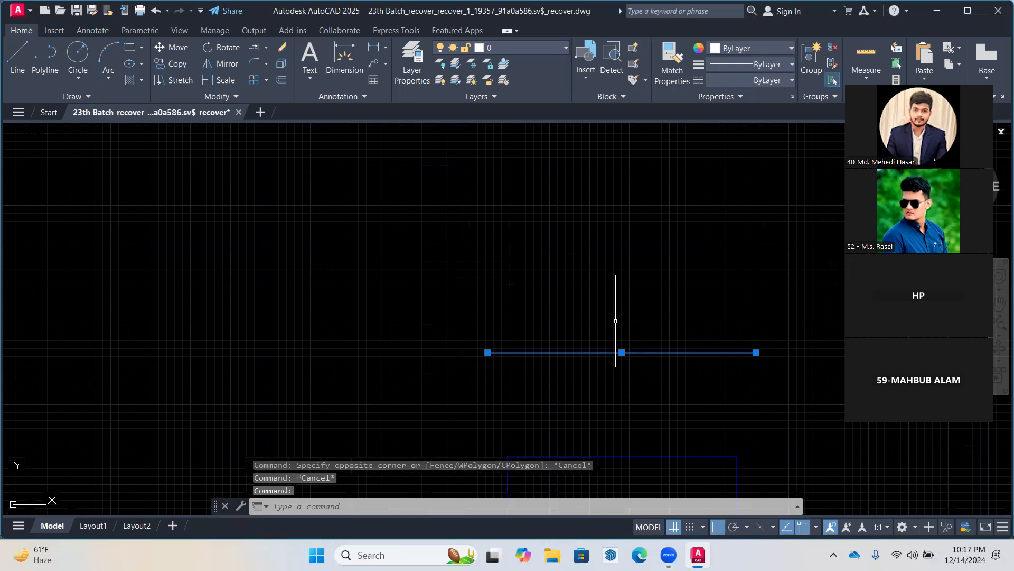
key("Escape")
scroll(613, 326, "down", 4)
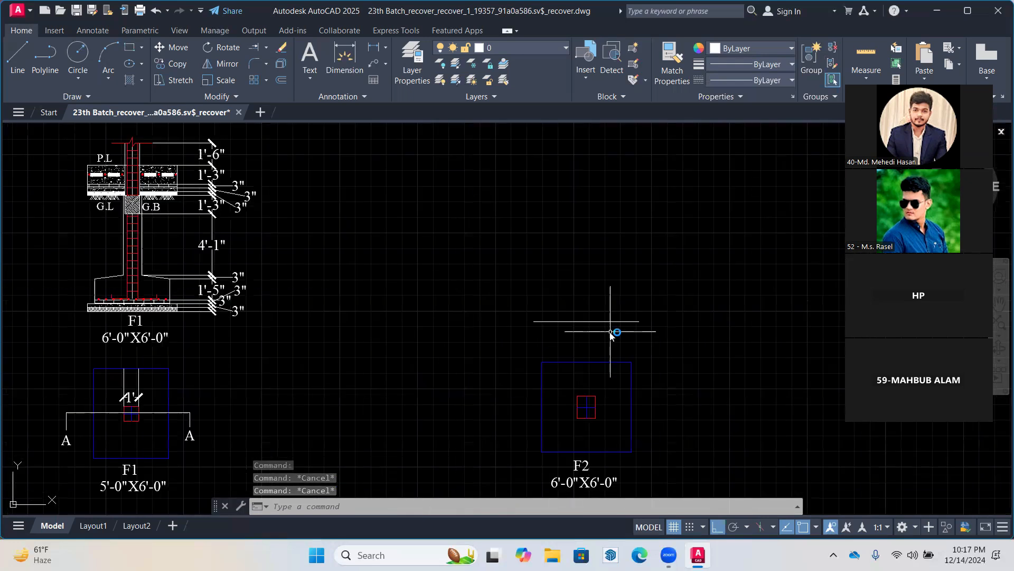
type("o")
key("Return")
type("3'")
key("Return")
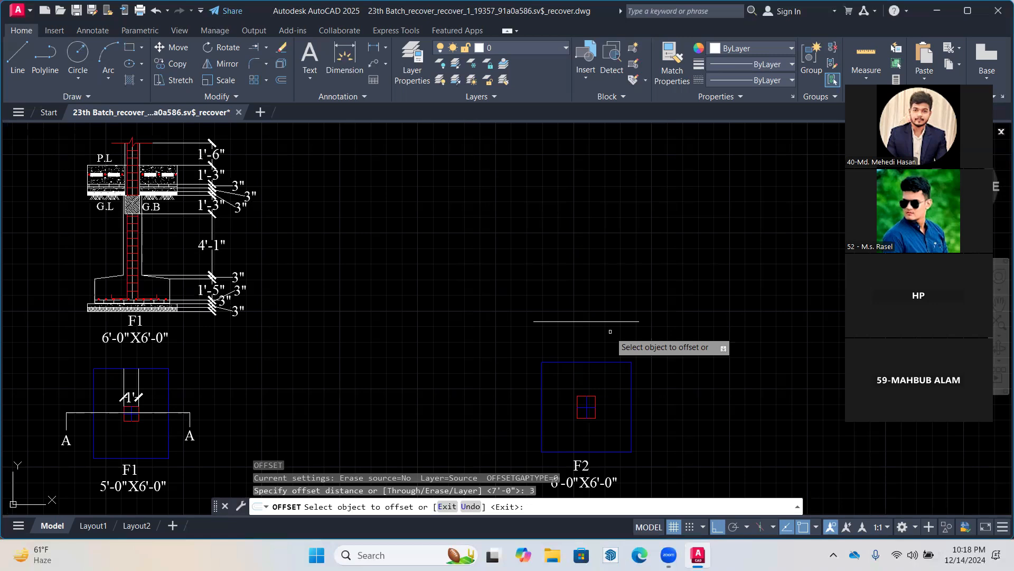
key("Escape")
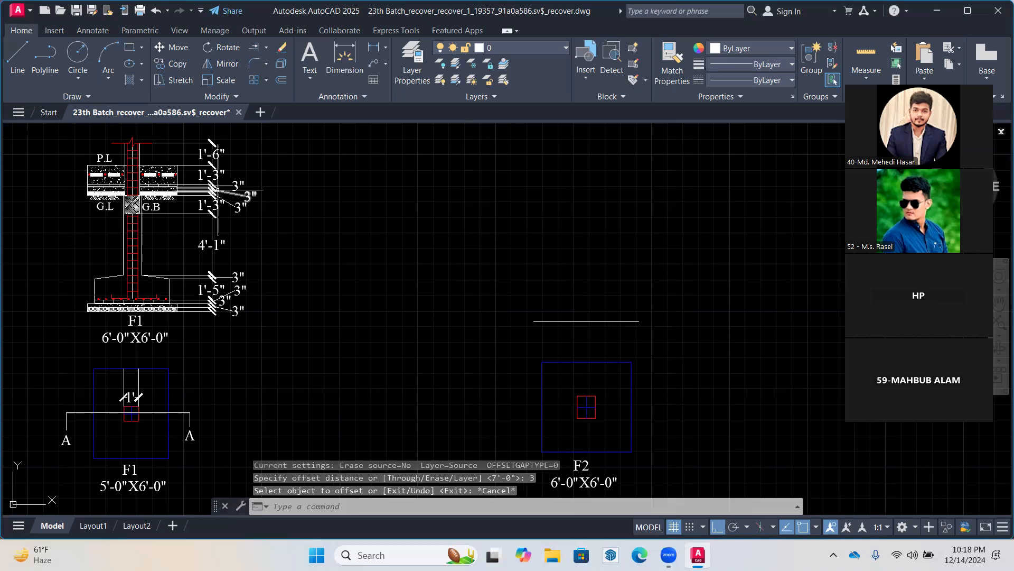
Offset the base line above the F2 plan upward three times at 3" spacing, using the F1 section as reference
scroll(150, 193, "up", 2)
middle_click_drag(150, 194, 316, 171)
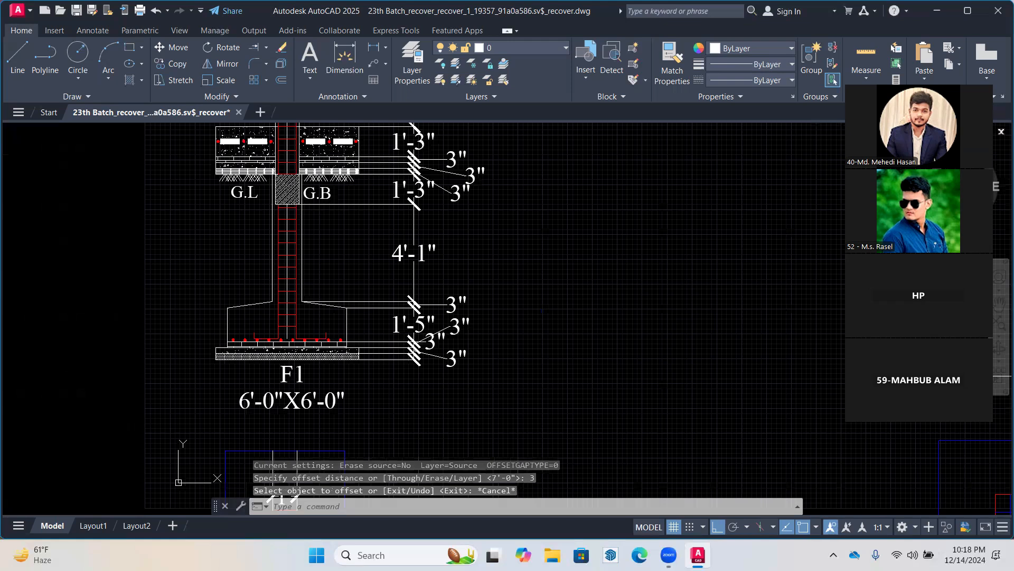
scroll(306, 219, "up", 2)
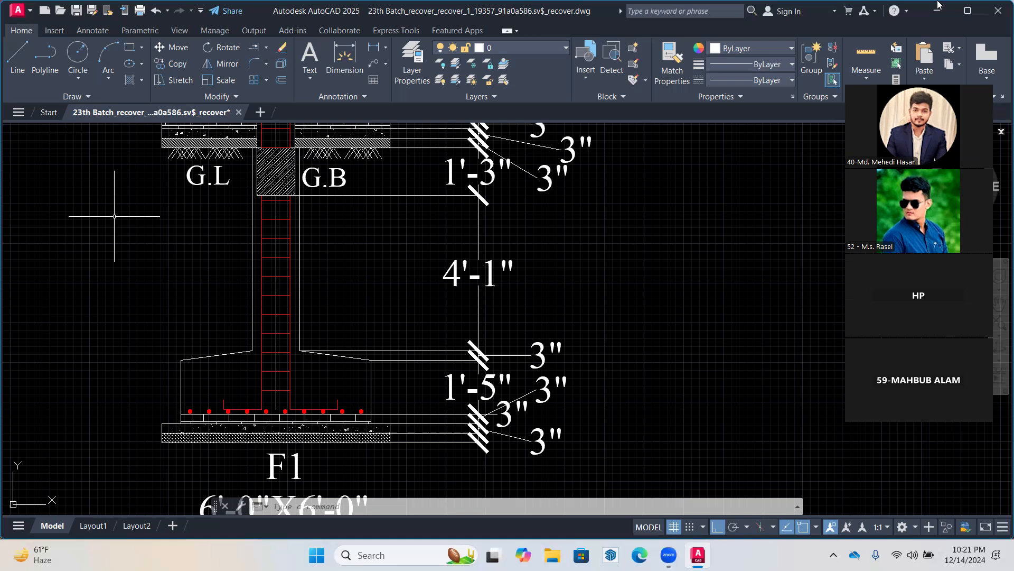
scroll(263, 244, "down", 4)
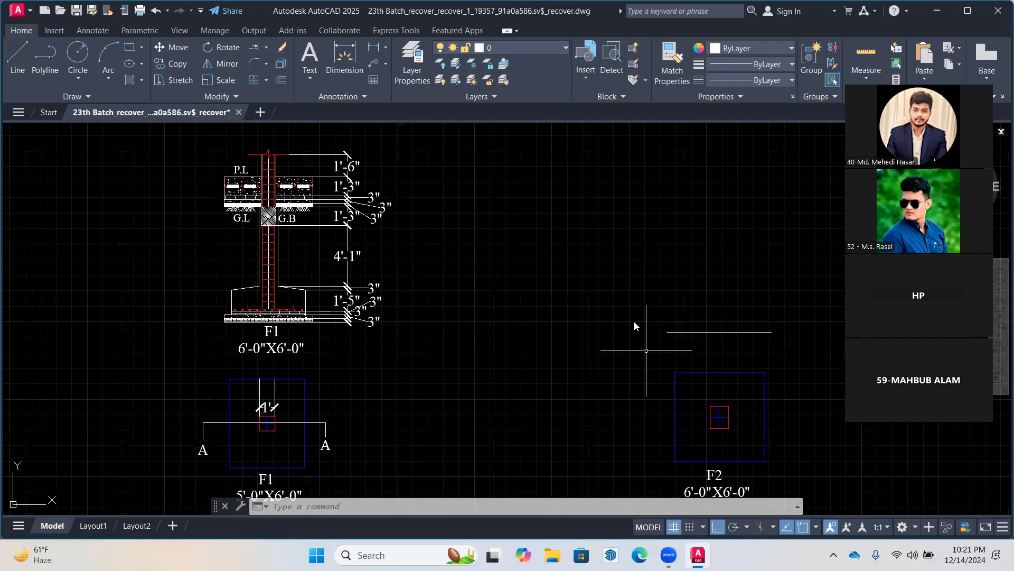
scroll(634, 321, "up", 2)
type("O")
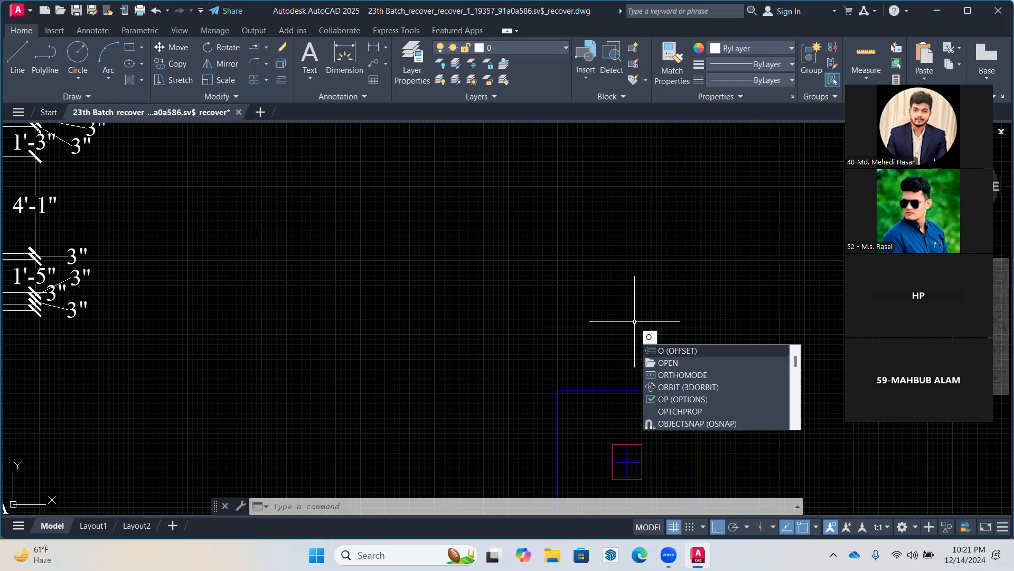
key("Return")
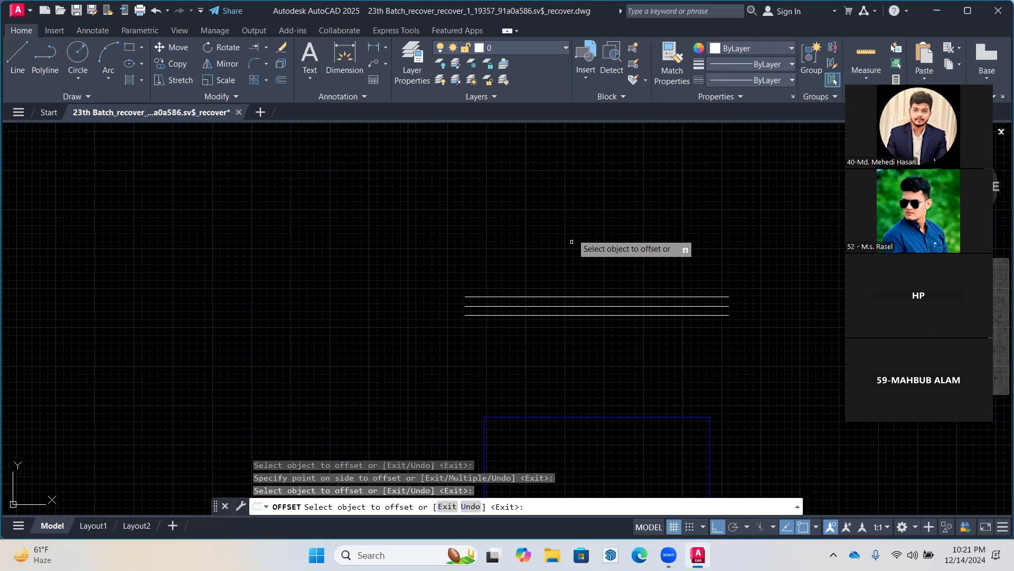
key("Escape")
key("Escape")
key("Escape")
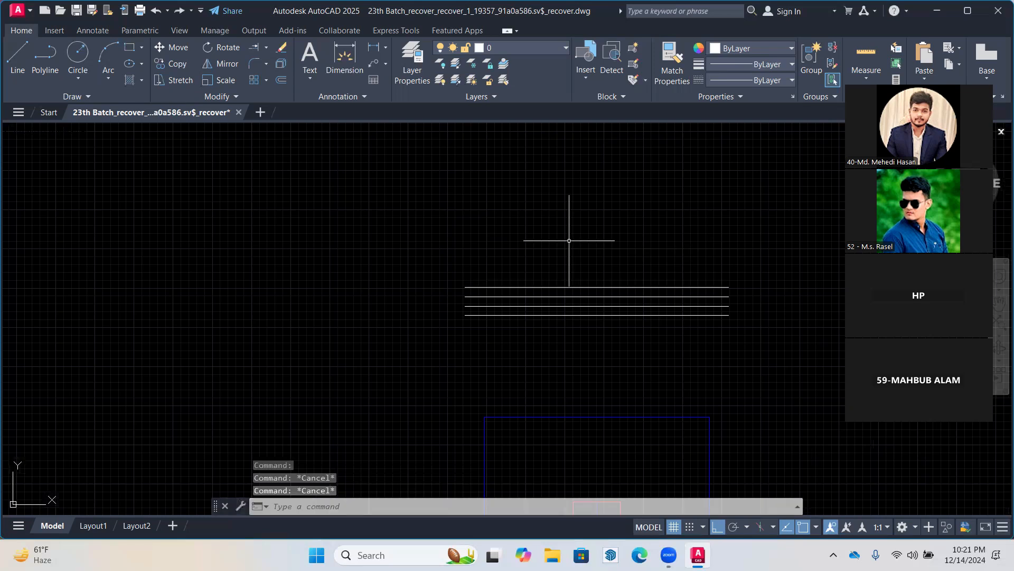
Draw the footing's left side outline from the base line's left end: 6" up, 6" inward, and 20" up
left_click(22, 53)
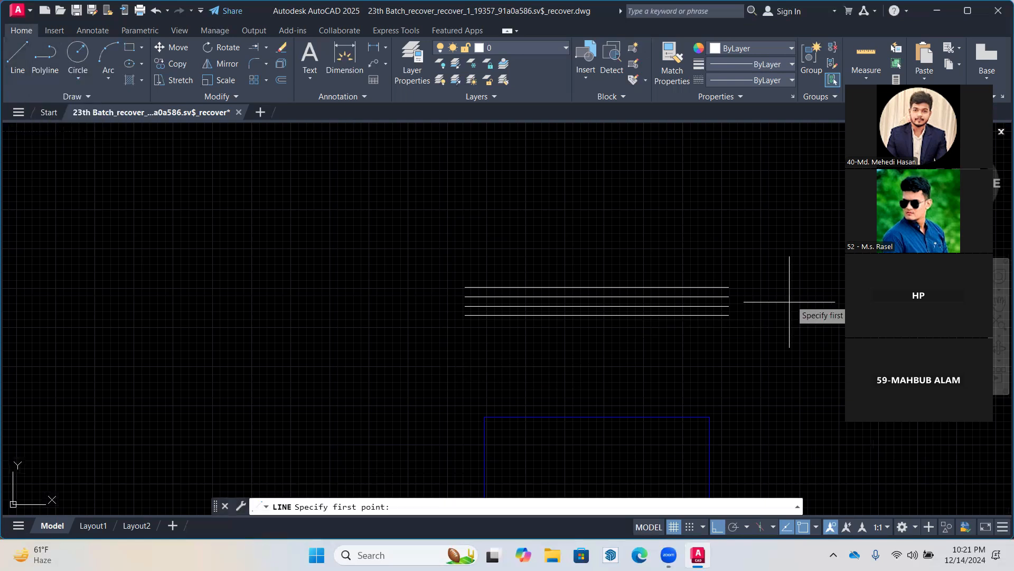
left_click(465, 315)
type("6")
key("Return")
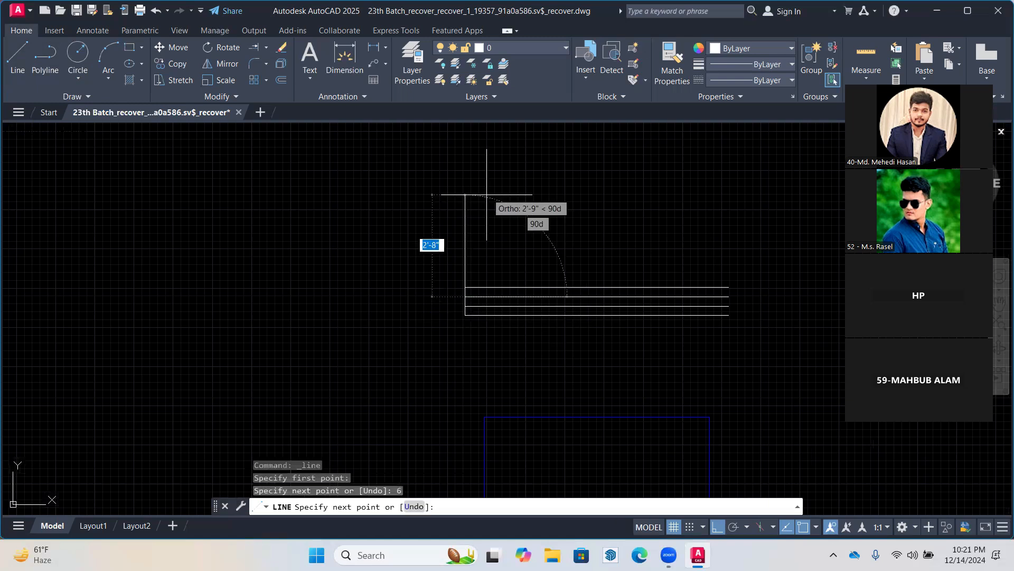
type("6")
key("Return")
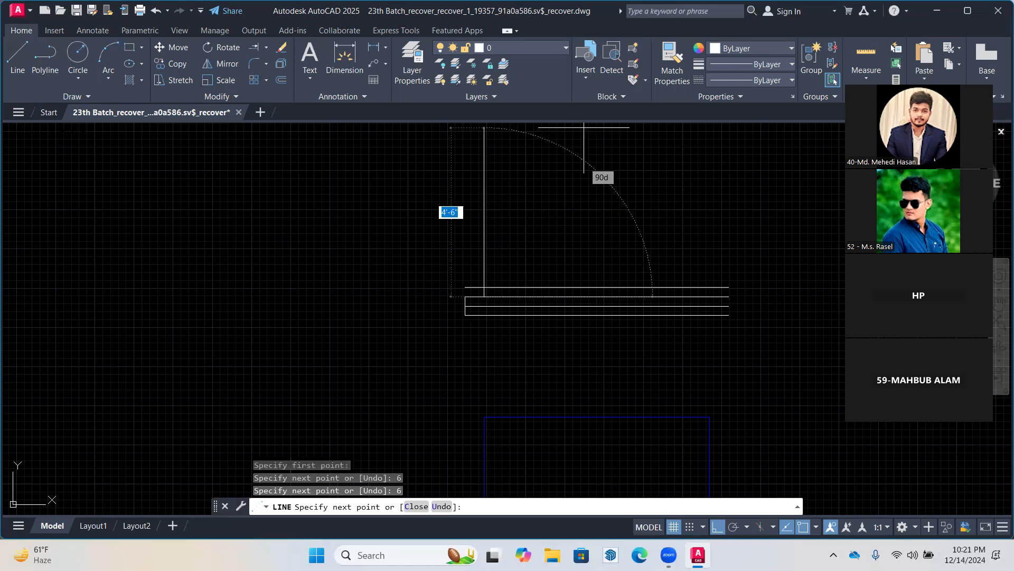
type("20")
key("Return")
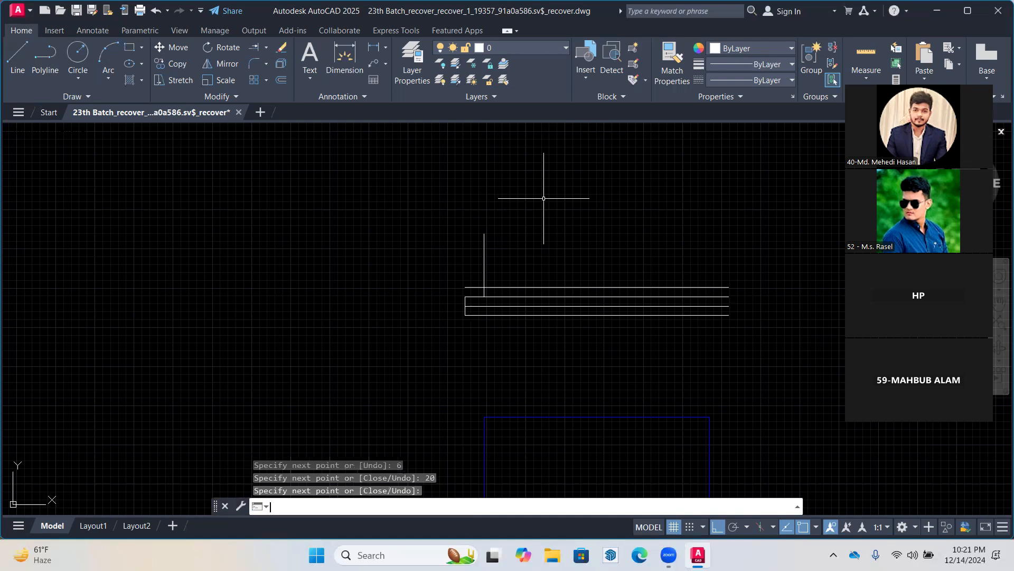
key("Escape")
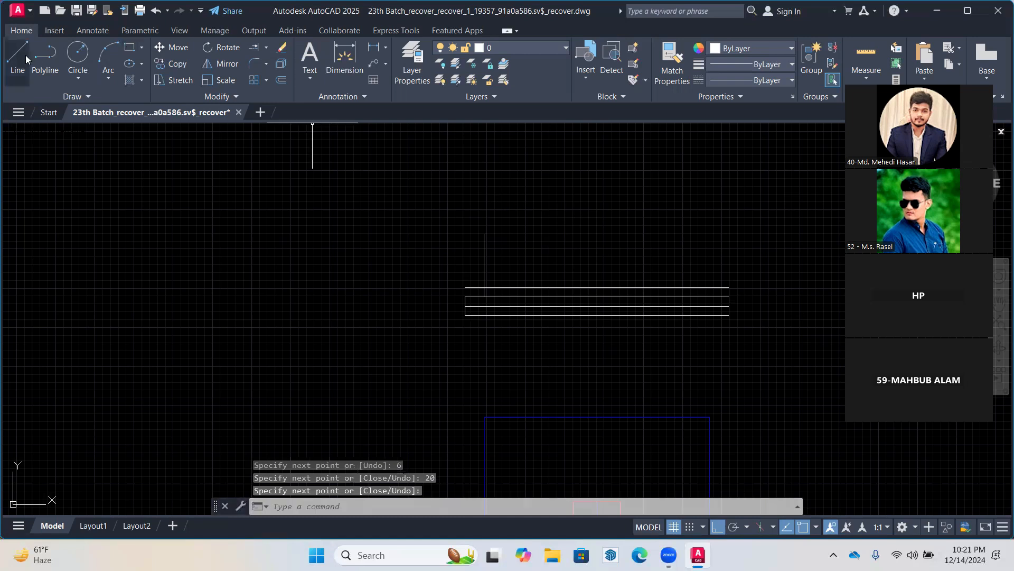
Draw the footing's right side outline from the base line's right end: 6" up, 6" inward, and 20" up
left_click(17, 55)
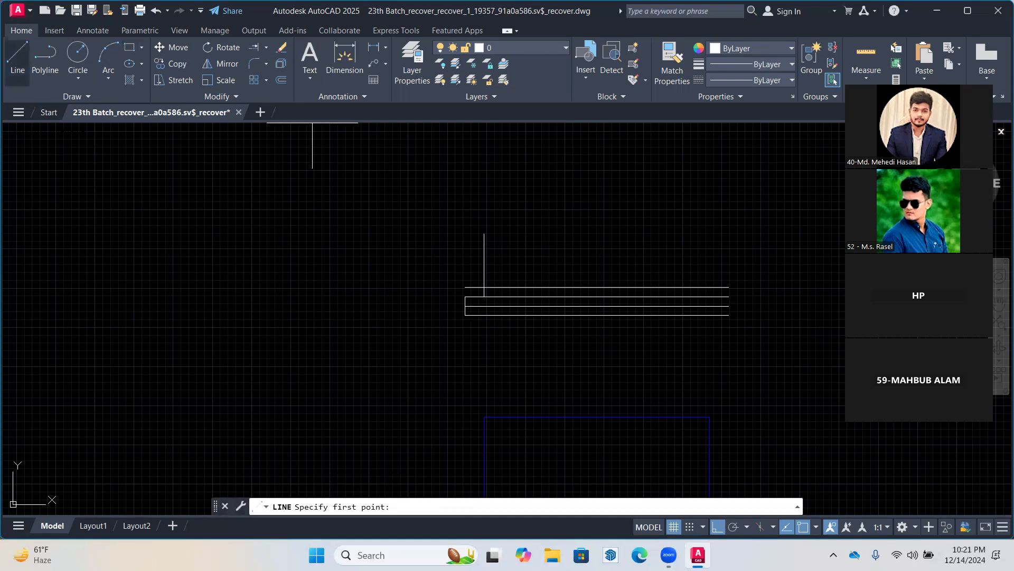
left_click(728, 315)
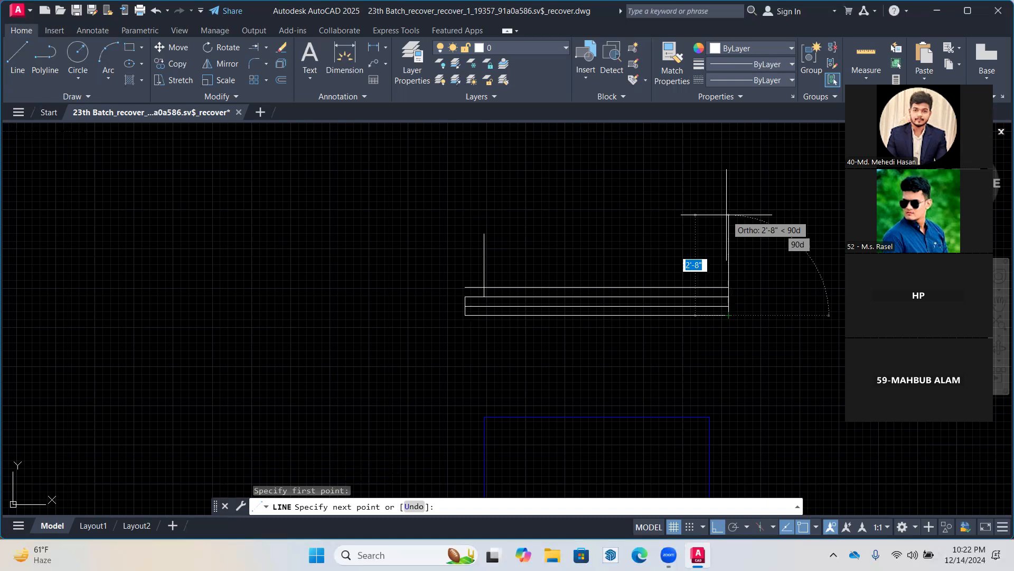
type("6")
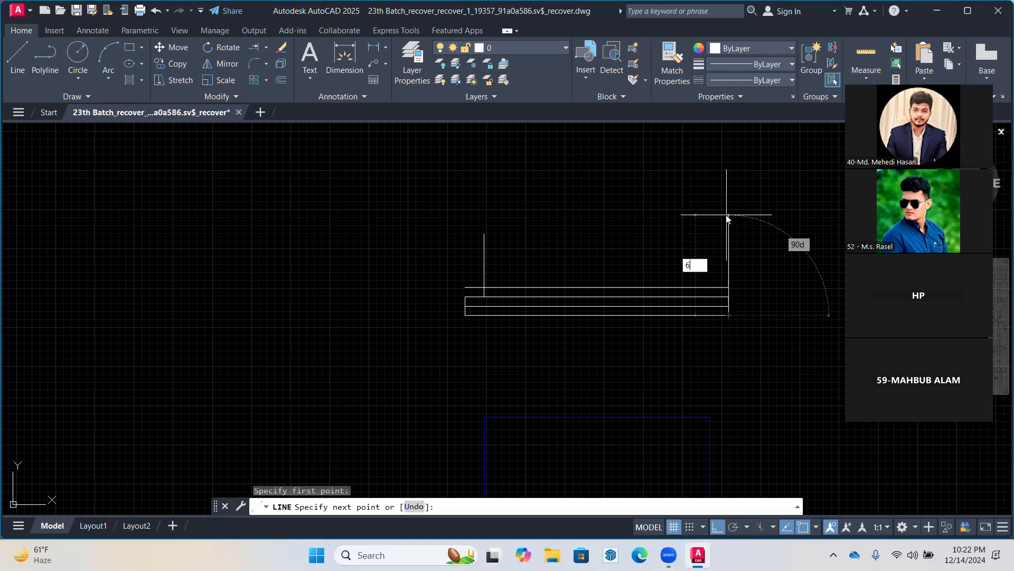
key("Return")
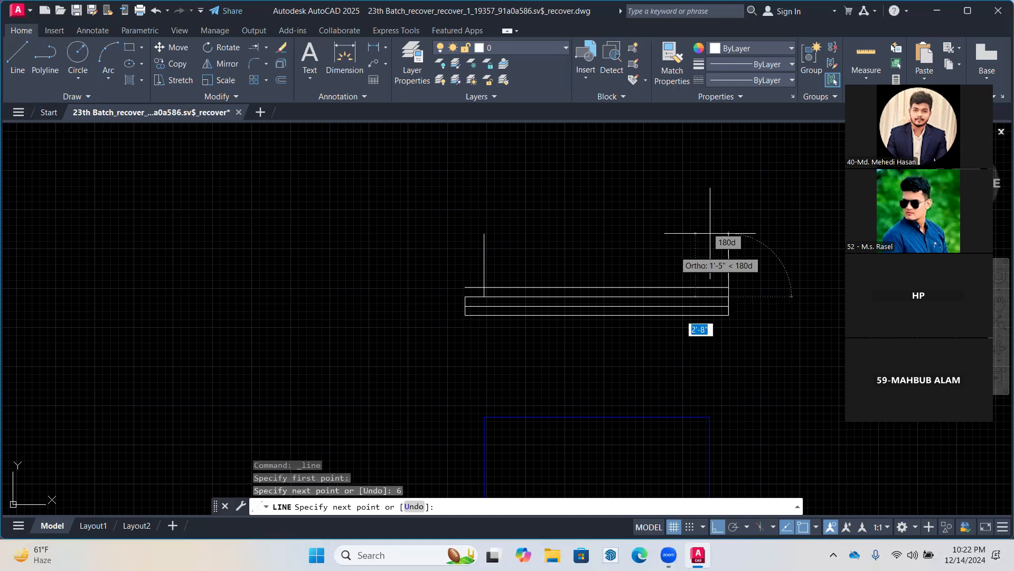
type("6")
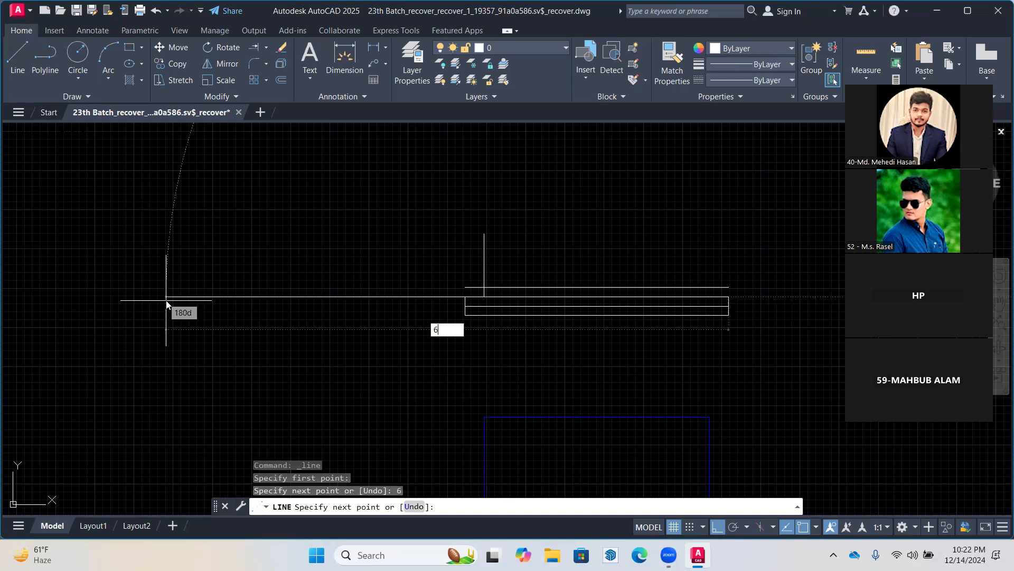
key("Return")
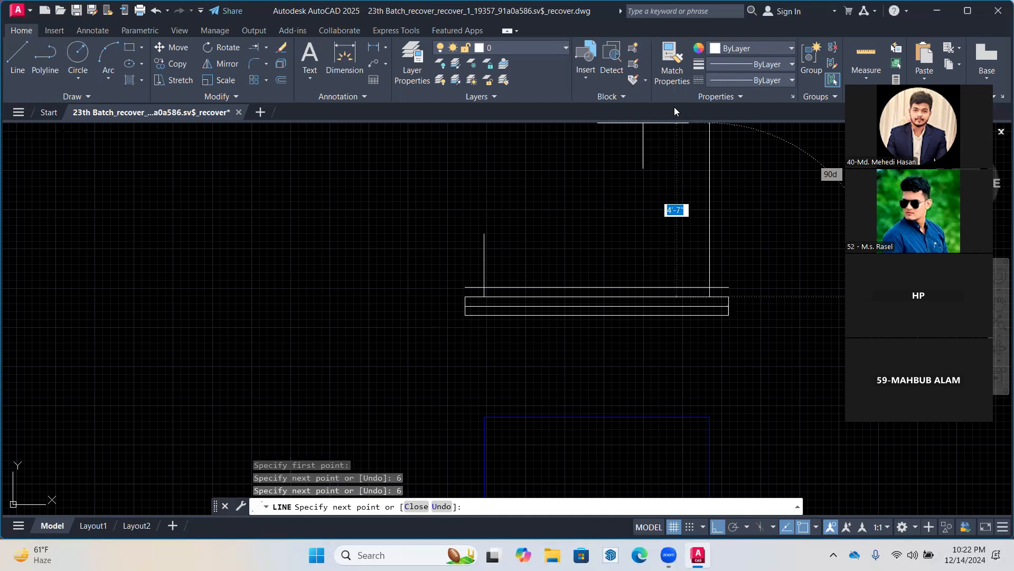
type("20")
key("Return")
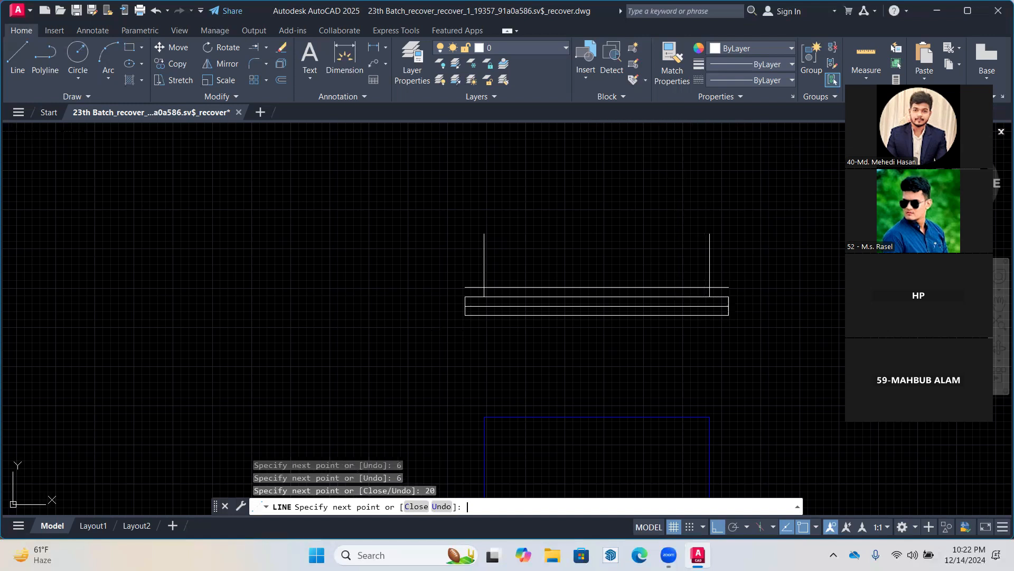
key("Return")
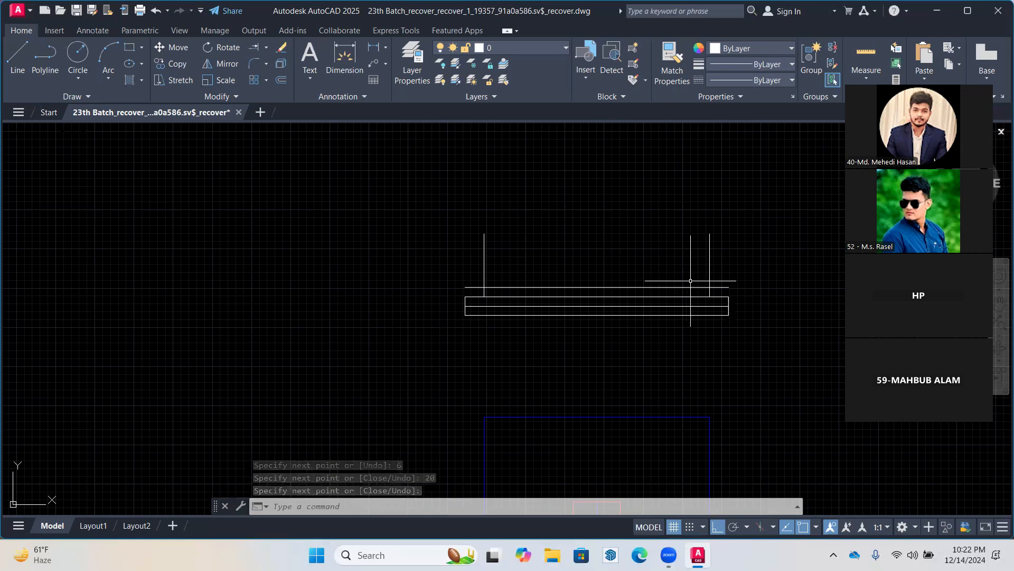
Project the two column edges from the F2 plan up through the section and trim them between the plan and the footing base
middle_click_drag(684, 267, 667, 212)
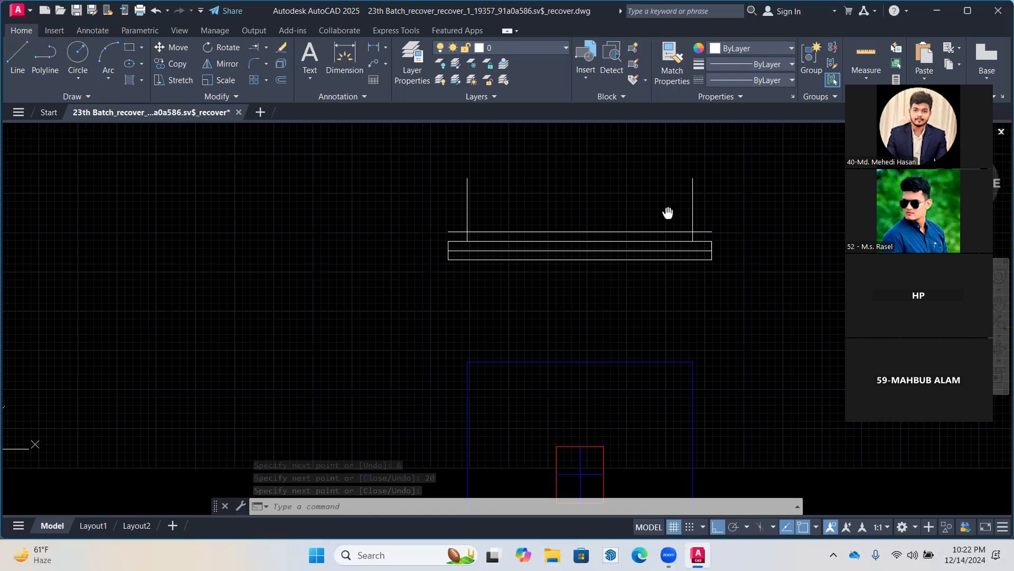
scroll(667, 212, "down", 2)
key("space")
left_click(599, 366)
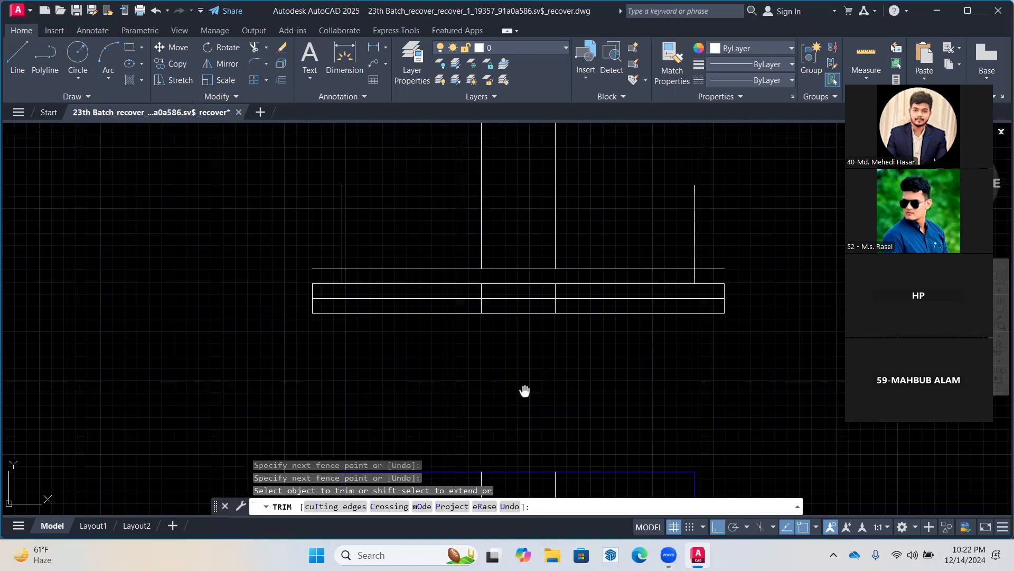
Trim the column lines out of the base layers and cut the upper horizontal line back to the footing's side lines
middle_click_drag(524, 391, 453, 360)
scroll(380, 273, "up", 4)
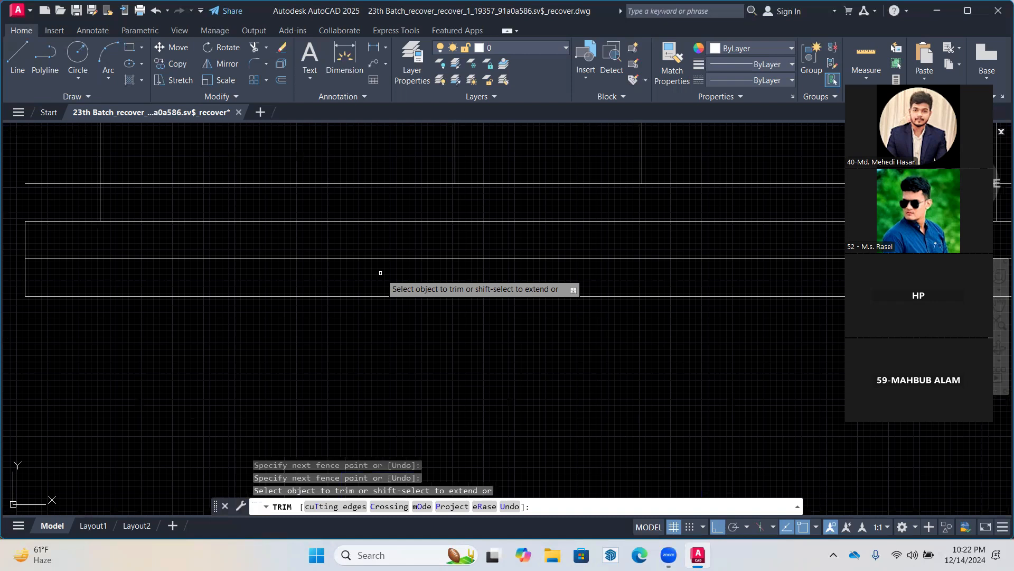
scroll(655, 333, "down", 3)
right_click(646, 327)
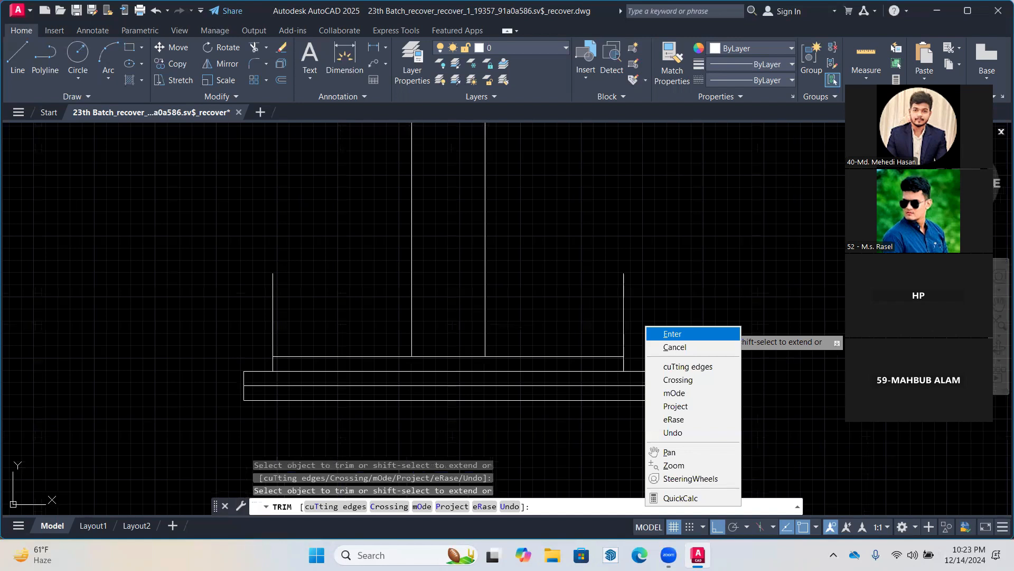
left_click(658, 334)
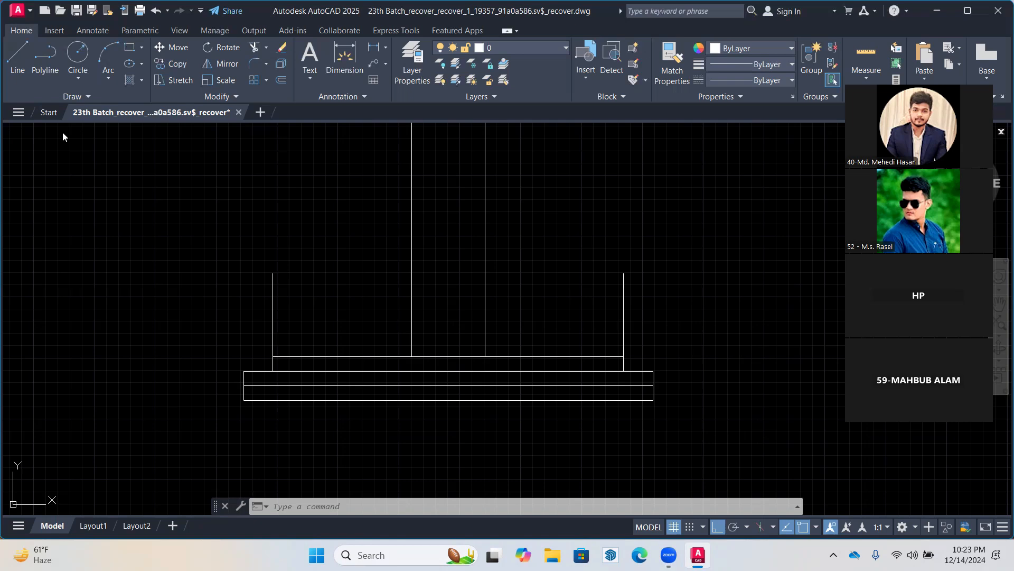
Draw a 12" by 15" rectangle in the empty area beside the F2 section
left_click(130, 49)
left_click(105, 211)
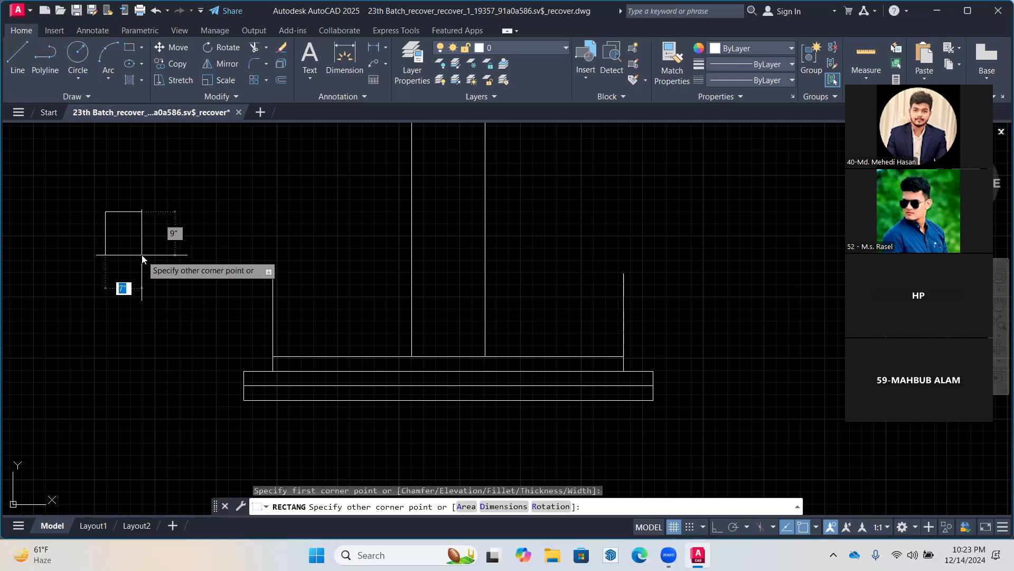
type("@12,15")
key("Return")
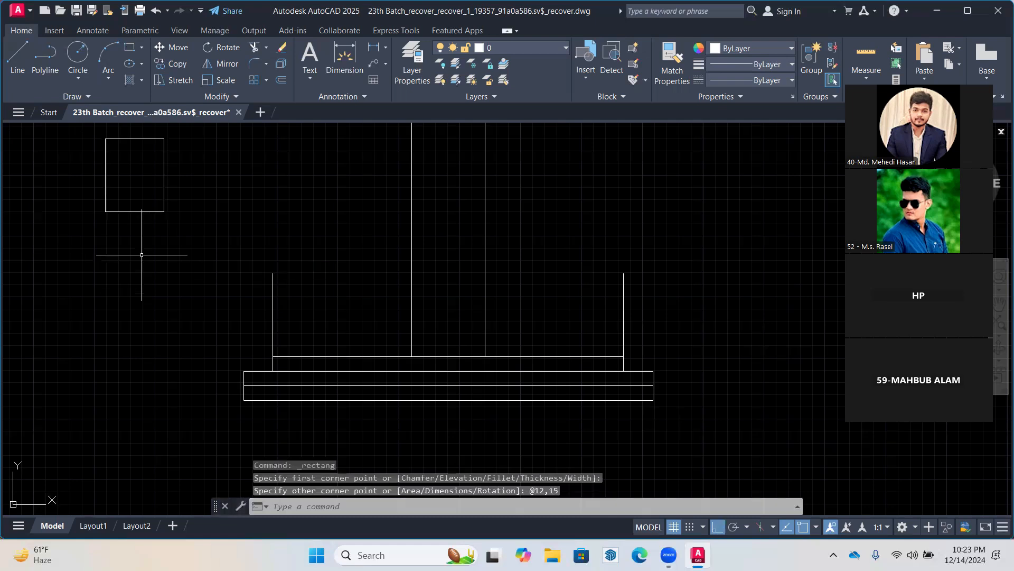
middle_click_drag(247, 233, 303, 353)
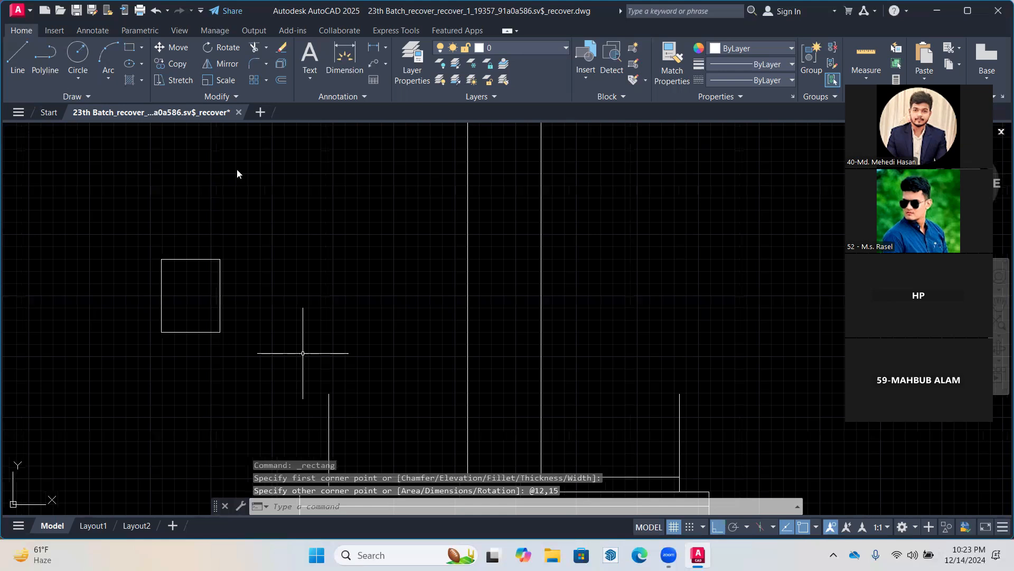
Draw a 1.5" horizontal line outward from the rectangle's top right corner
scroll(206, 317, "up", 2)
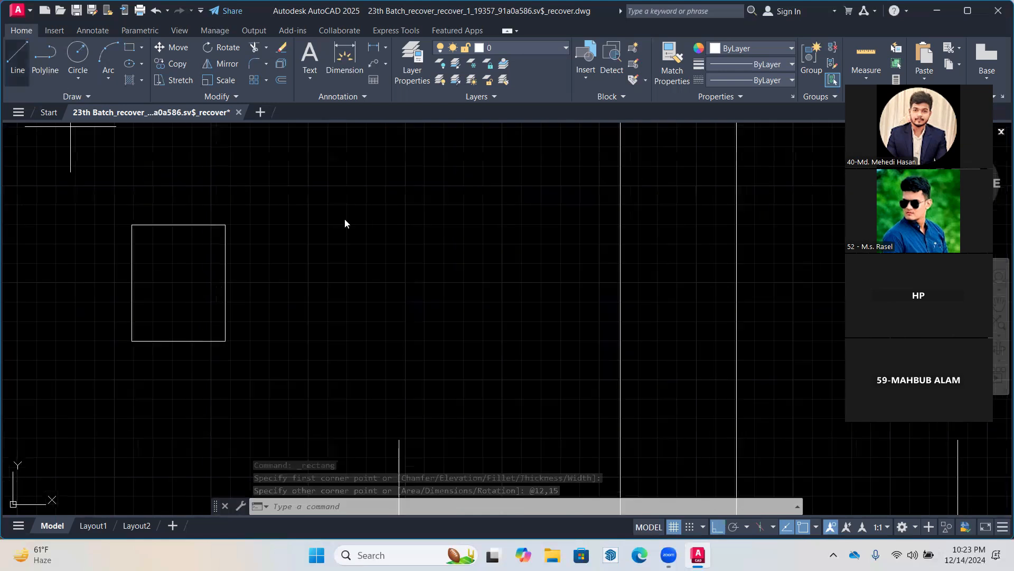
type("l")
key("Return")
key("Return")
type("1.5")
key("Return")
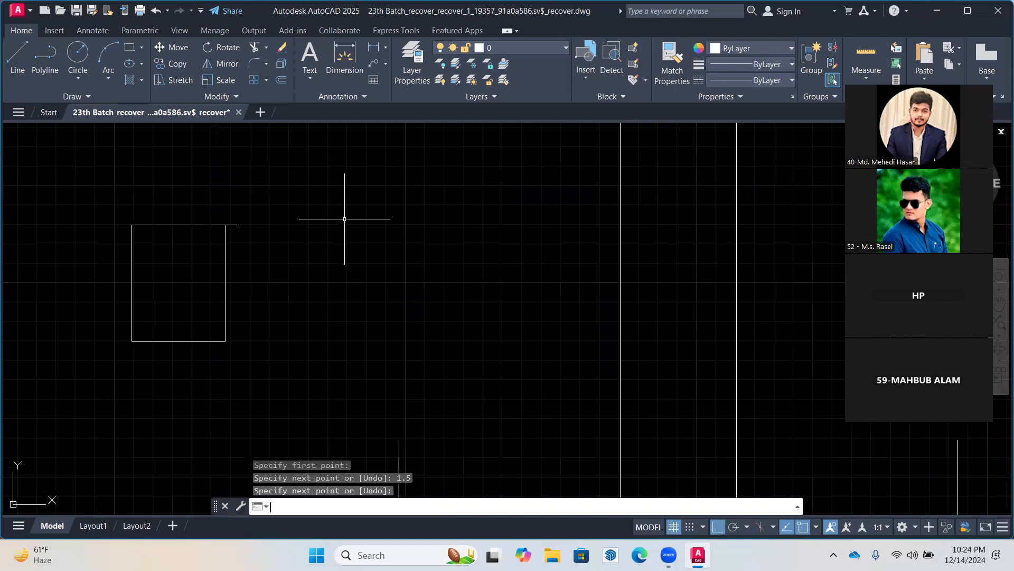
Draw a 1.5" horizontal line outward from the rectangle's top left corner
left_click(13, 63)
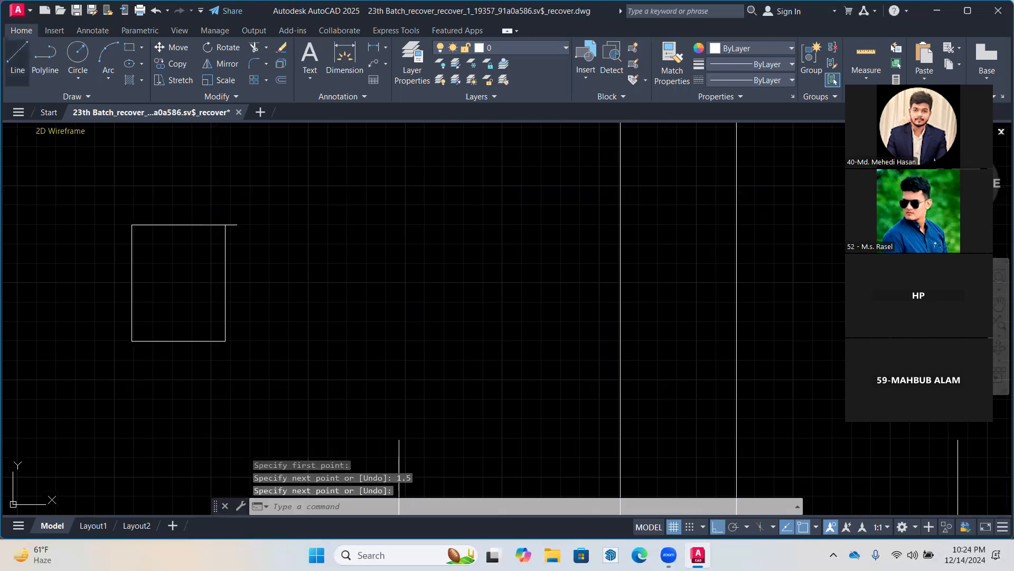
left_click(132, 225)
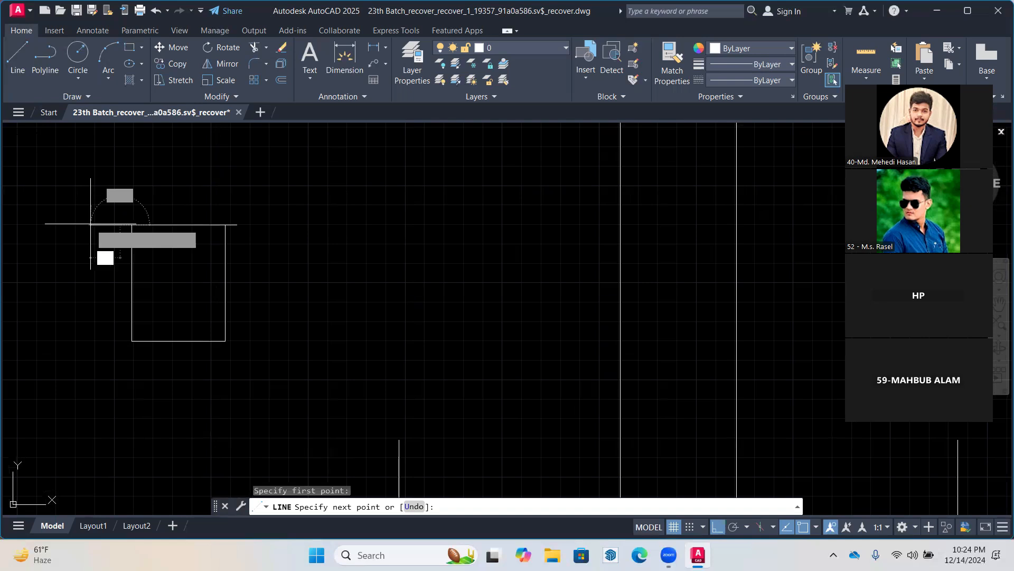
type("1.5")
key("Return")
key("Return")
scroll(159, 228, "up", 2)
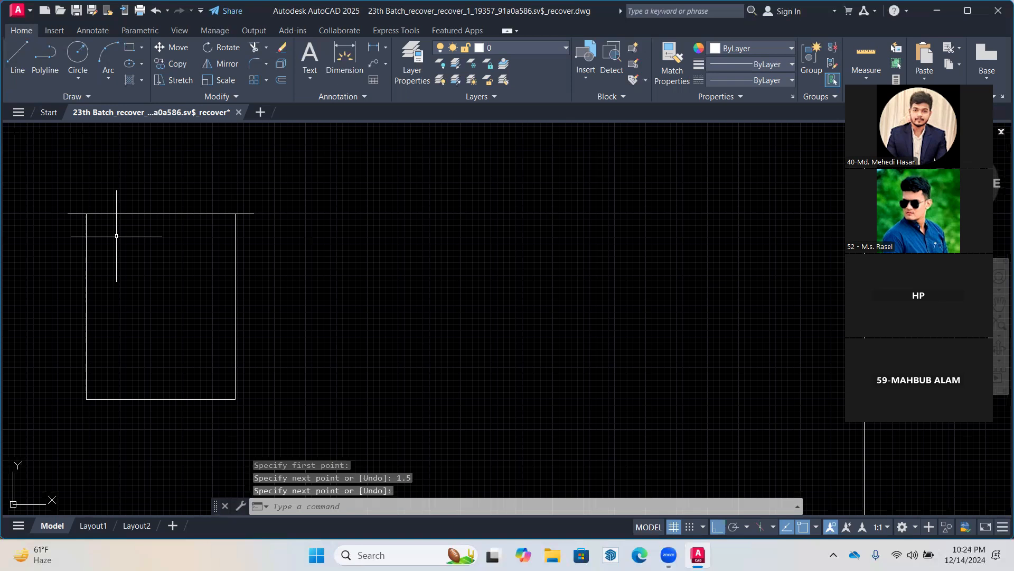
Dimension the overall width between the outer ends of the two short lines above the rectangle
left_click(344, 58)
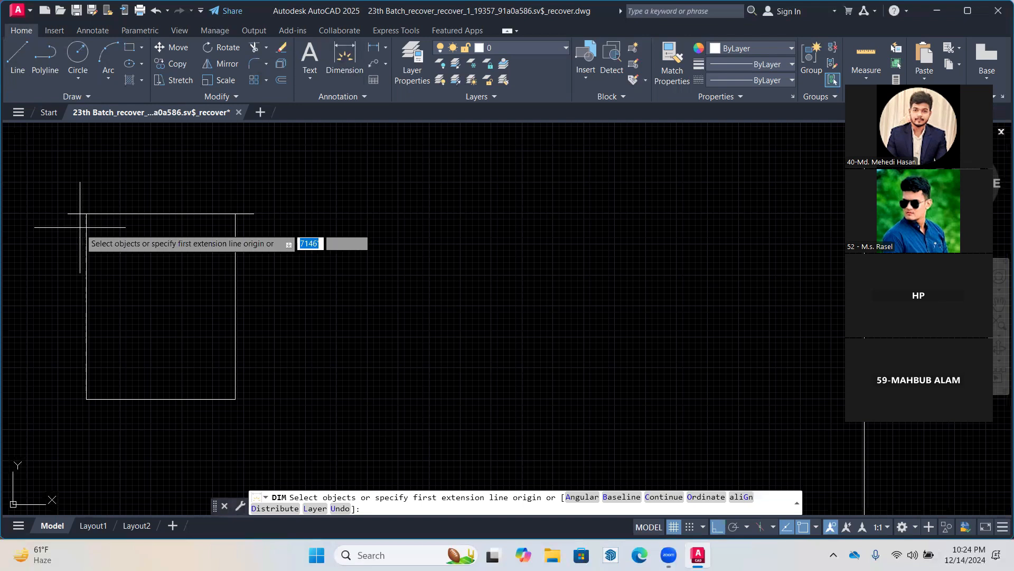
left_click(68, 214)
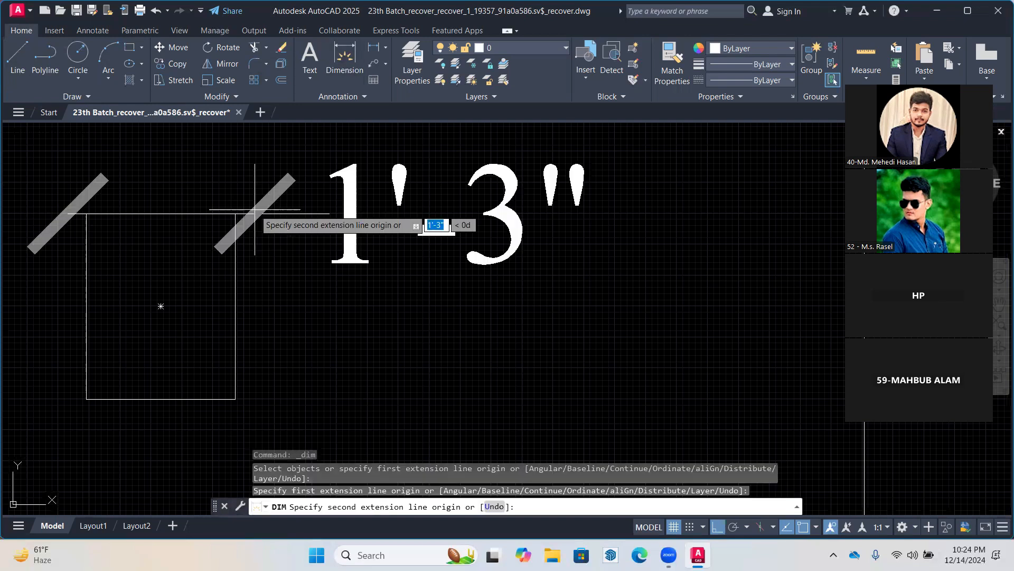
left_click(255, 209)
left_click(251, 187)
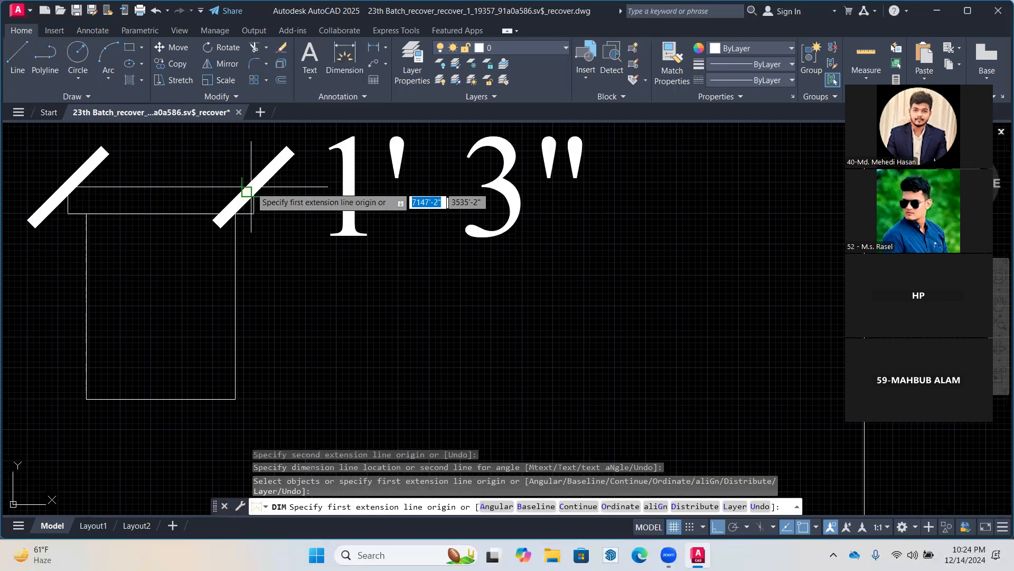
scroll(301, 218, "down", 2)
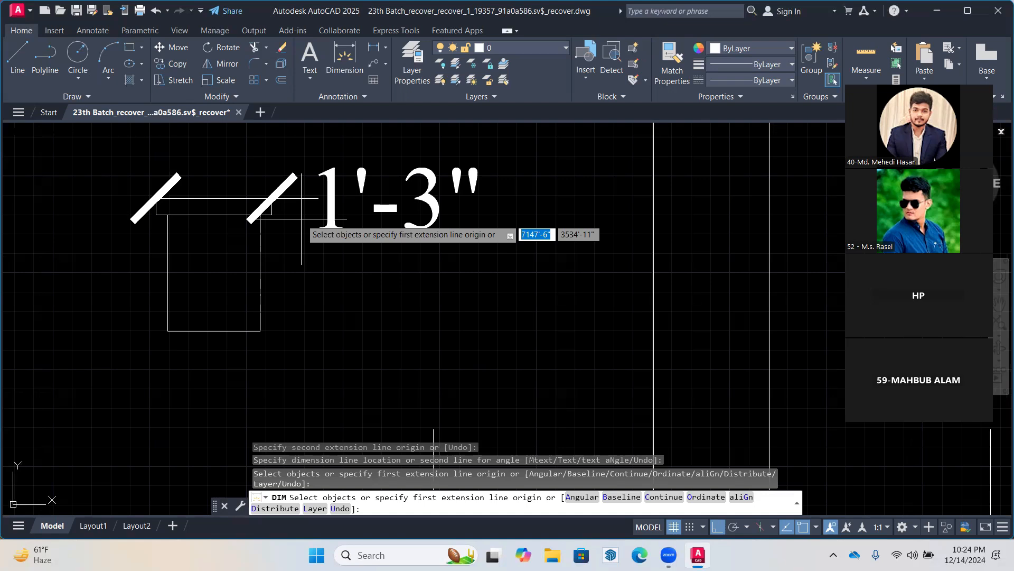
key("Return")
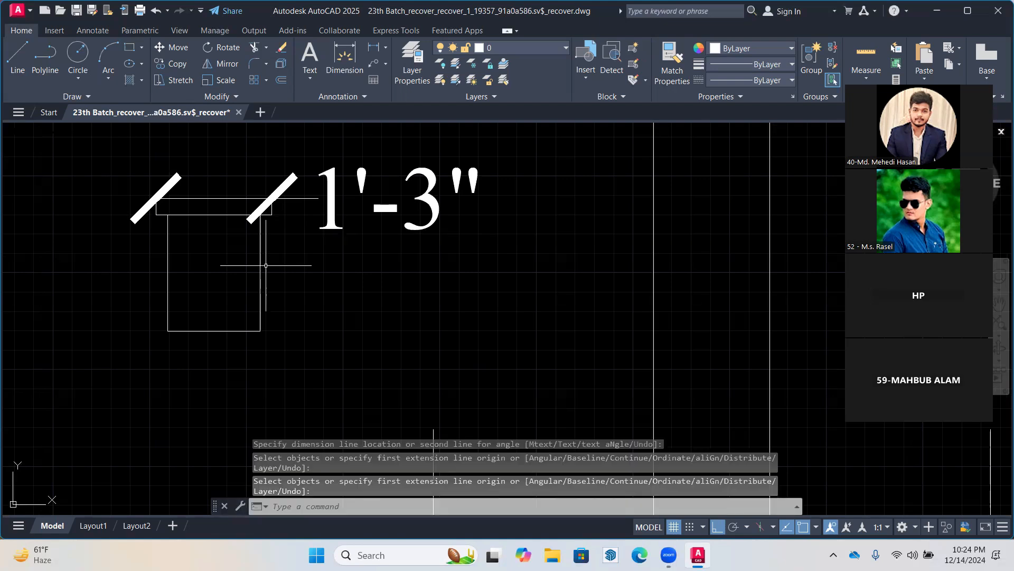
Erase the width dimension, the rectangle and its two short extension lines
left_click(365, 215)
left_click(310, 163)
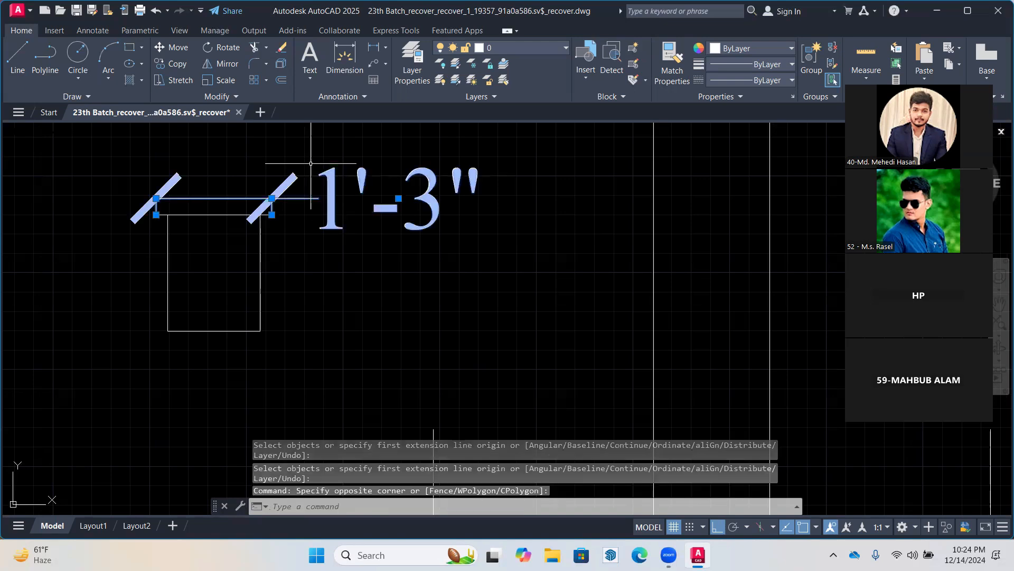
key("Delete")
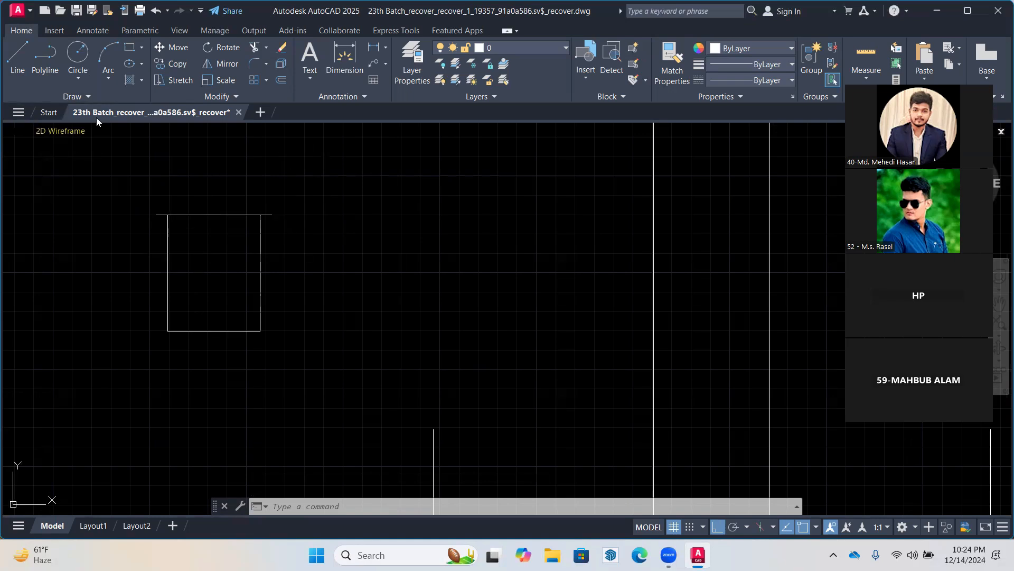
left_click(302, 162)
left_click(125, 375)
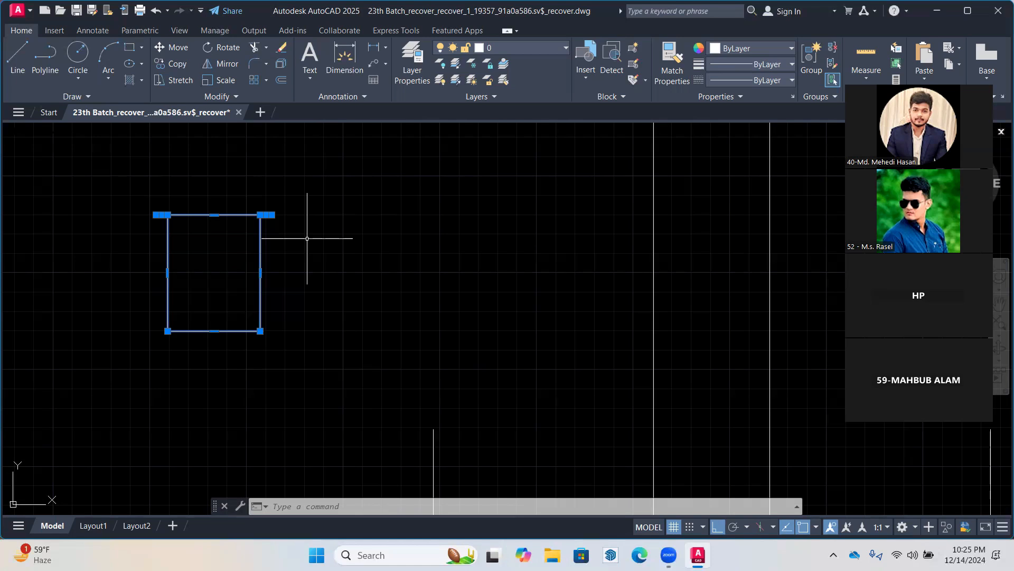
key("Delete")
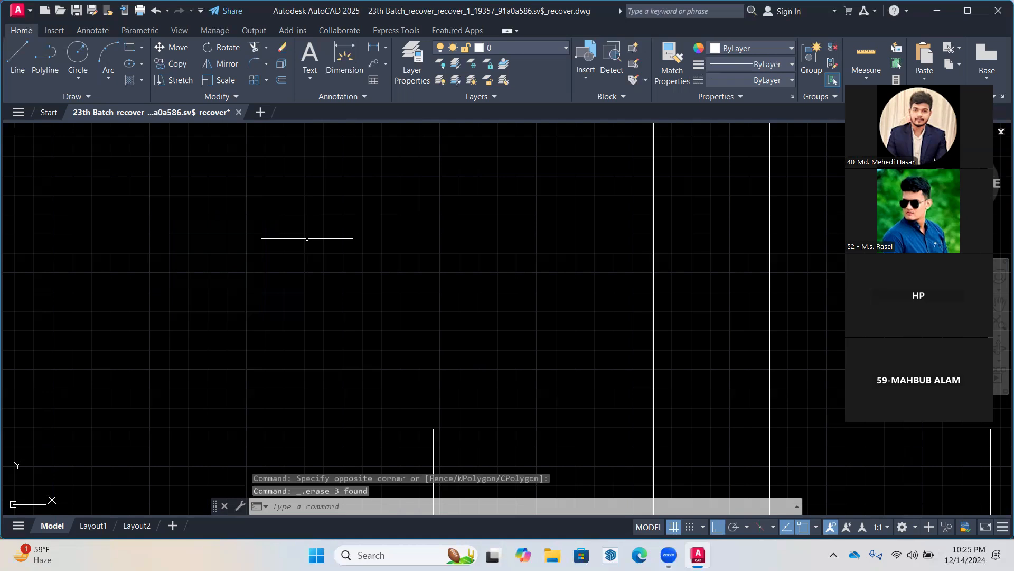
Set the object colour to Red and draw a 12 by 15 inch rectangle in the empty space left of the column
left_click(727, 47)
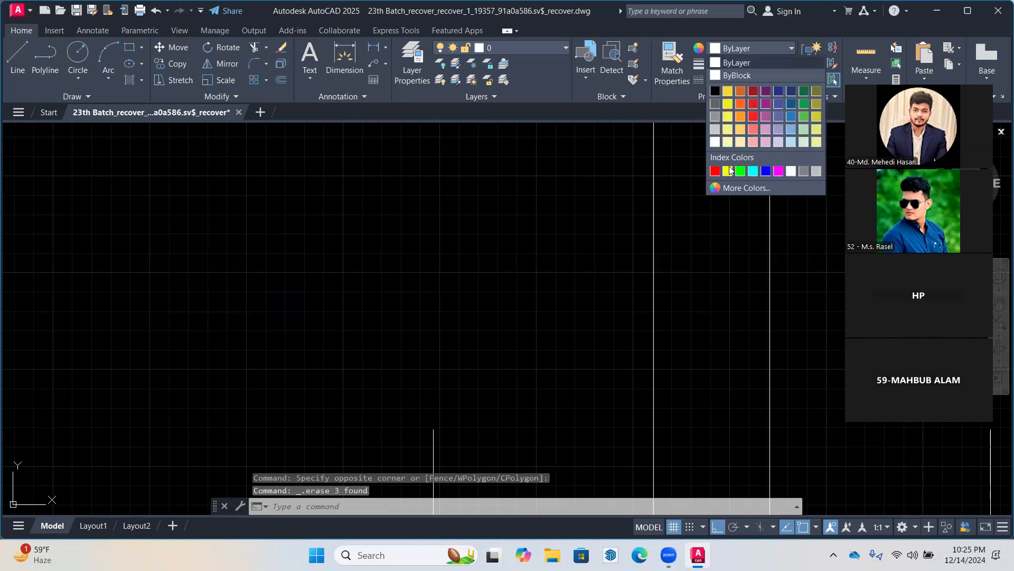
left_click(714, 169)
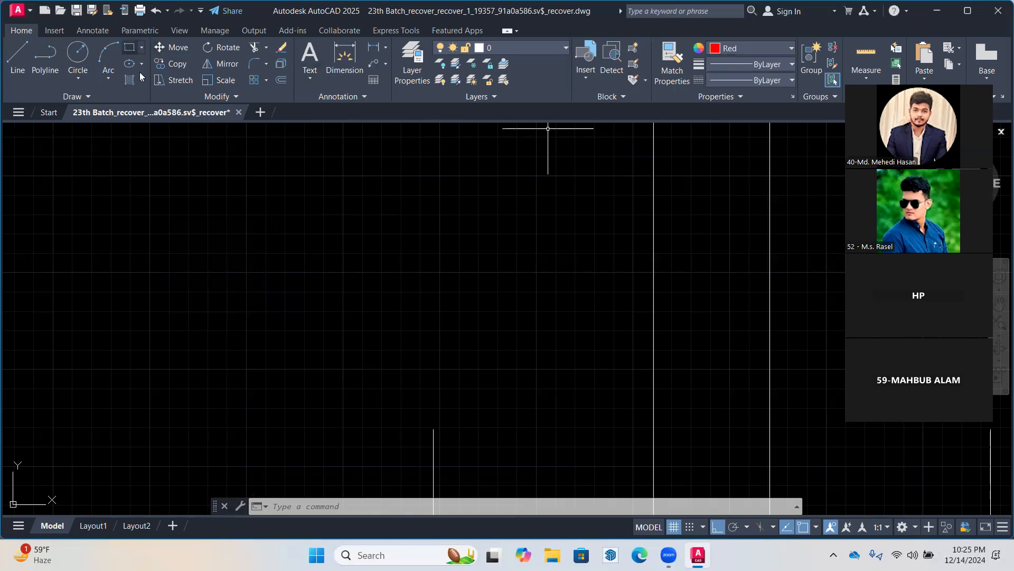
left_click(130, 48)
left_click(188, 220)
type("12")
key("Tab")
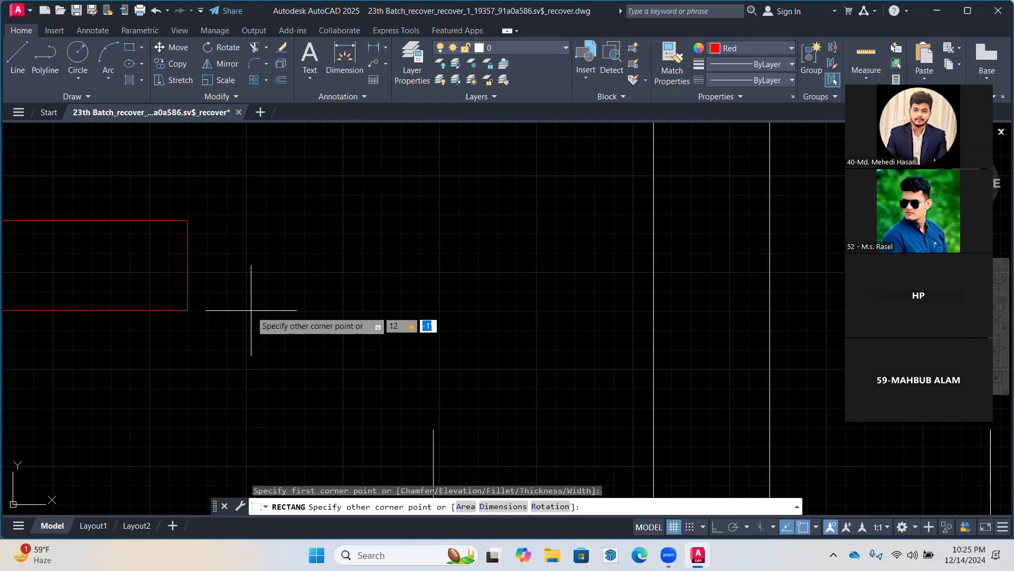
type("15")
key("Return")
scroll(227, 307, "down", 4)
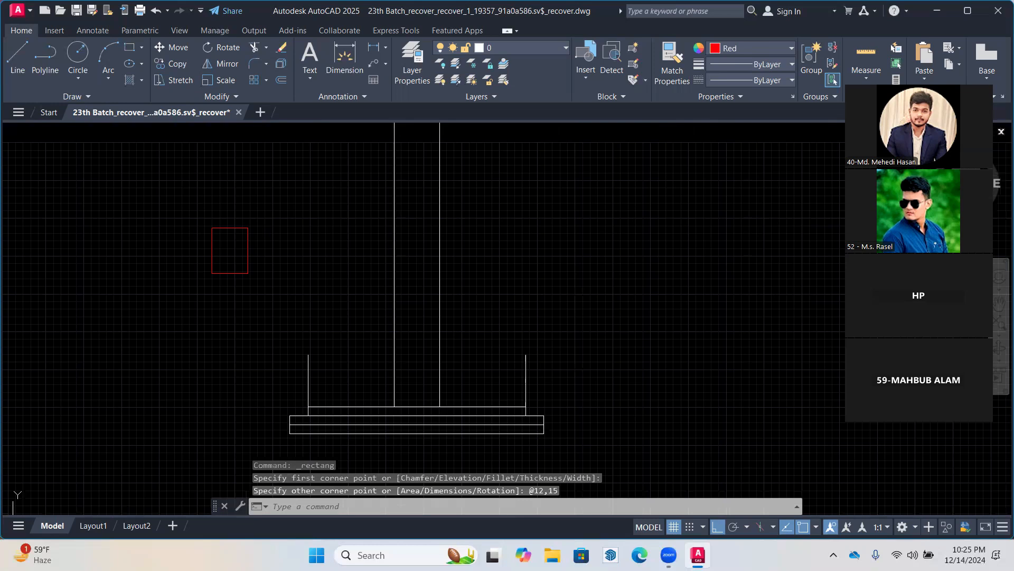
scroll(227, 238, "up", 4)
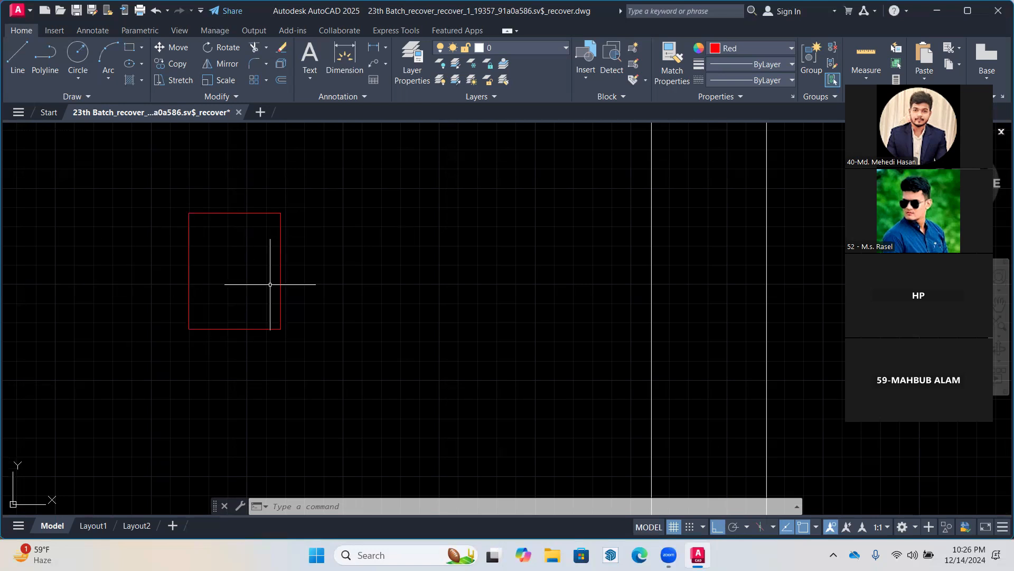
Dimension the red rectangle's width across its interior and its height off its right side
left_click(329, 62)
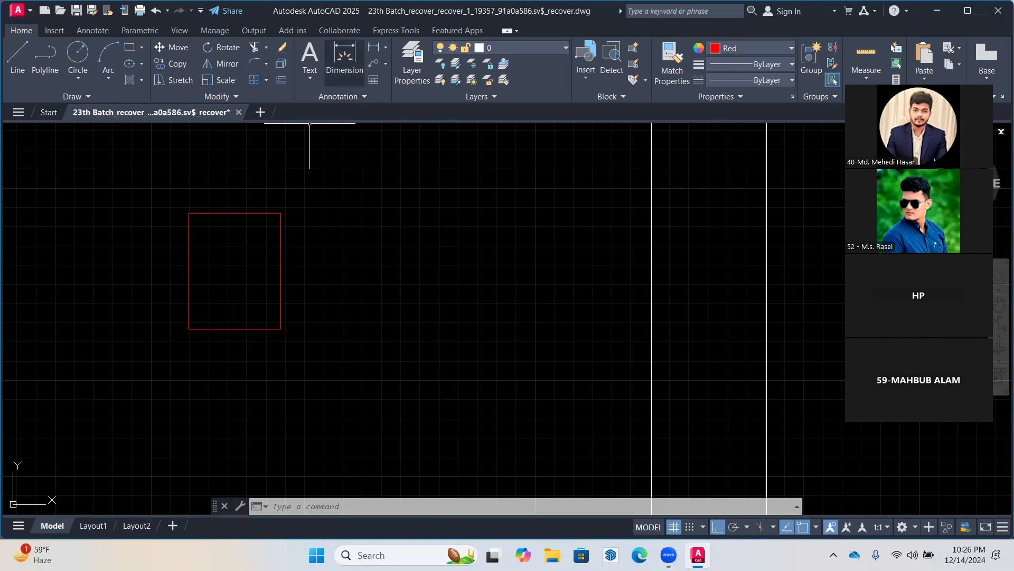
left_click(189, 214)
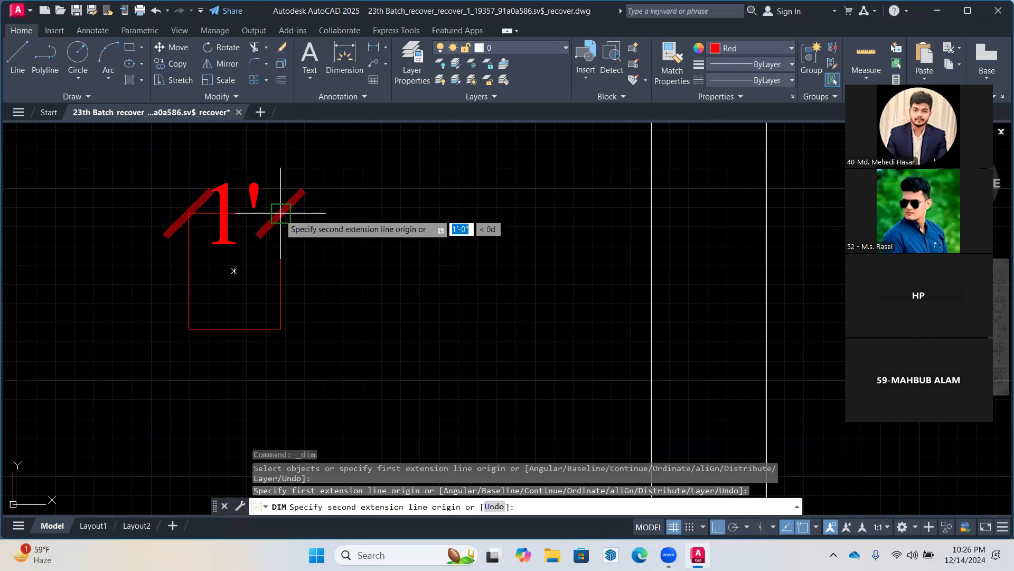
left_click(280, 213)
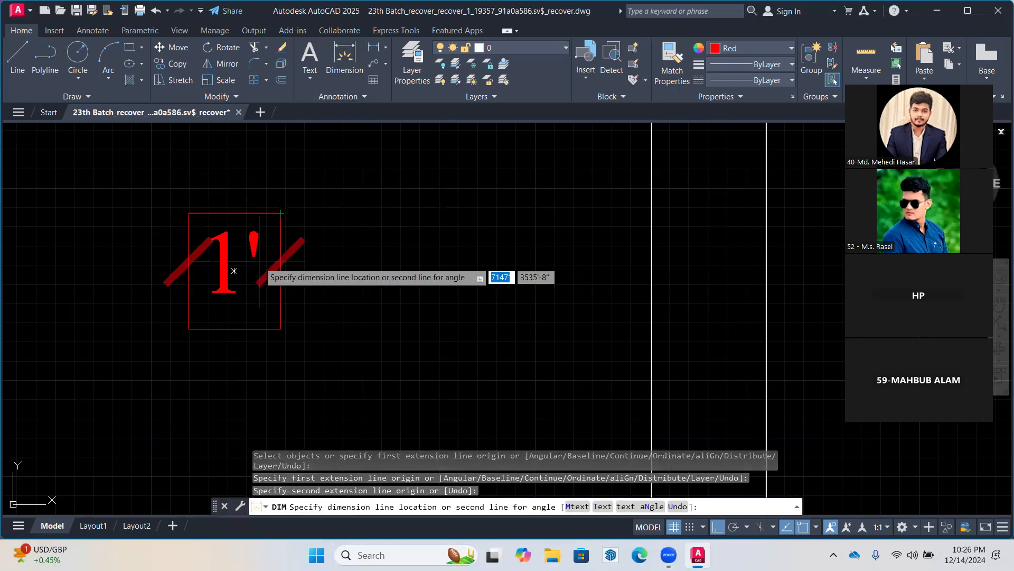
left_click(289, 262)
left_click(280, 213)
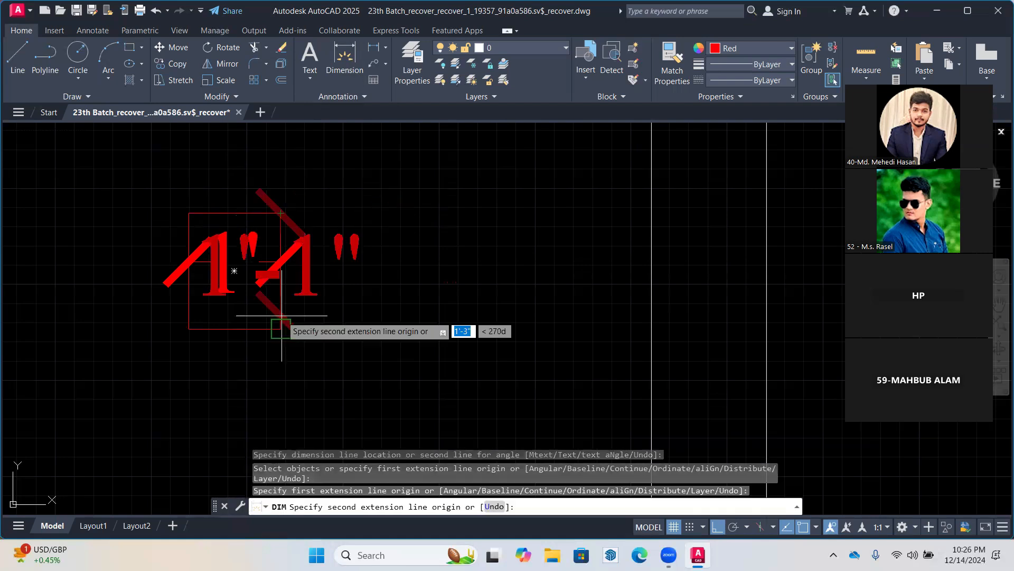
left_click(280, 329)
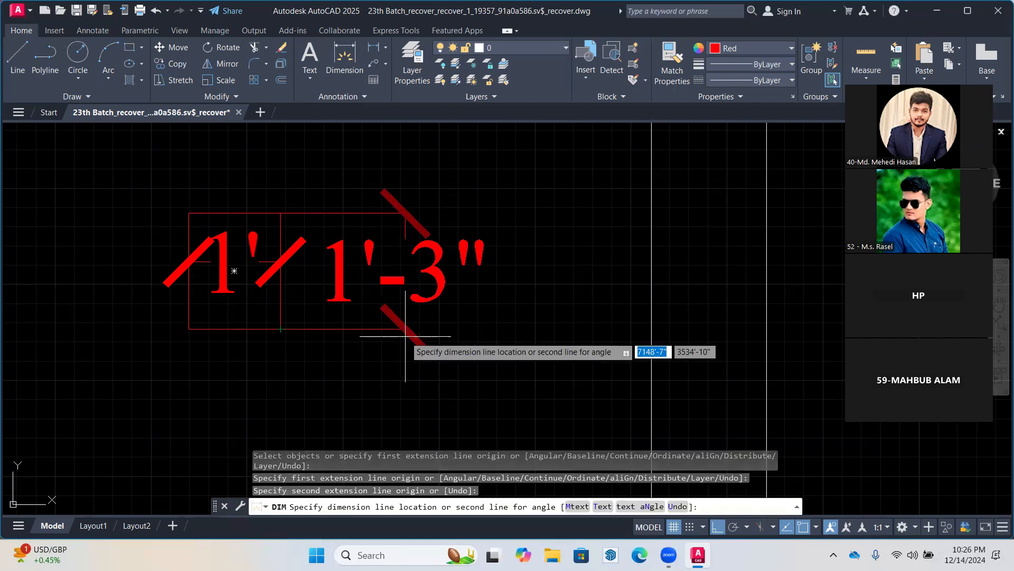
left_click(405, 336)
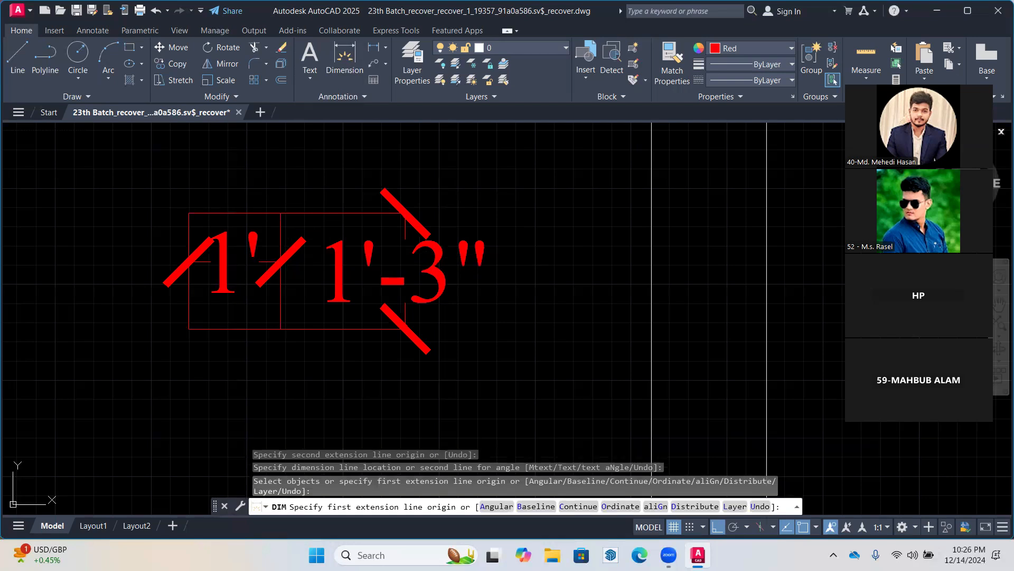
key("Escape")
Override the rectangle's width dimension text with 12'' and set its text height to 4"
double_click(236, 261)
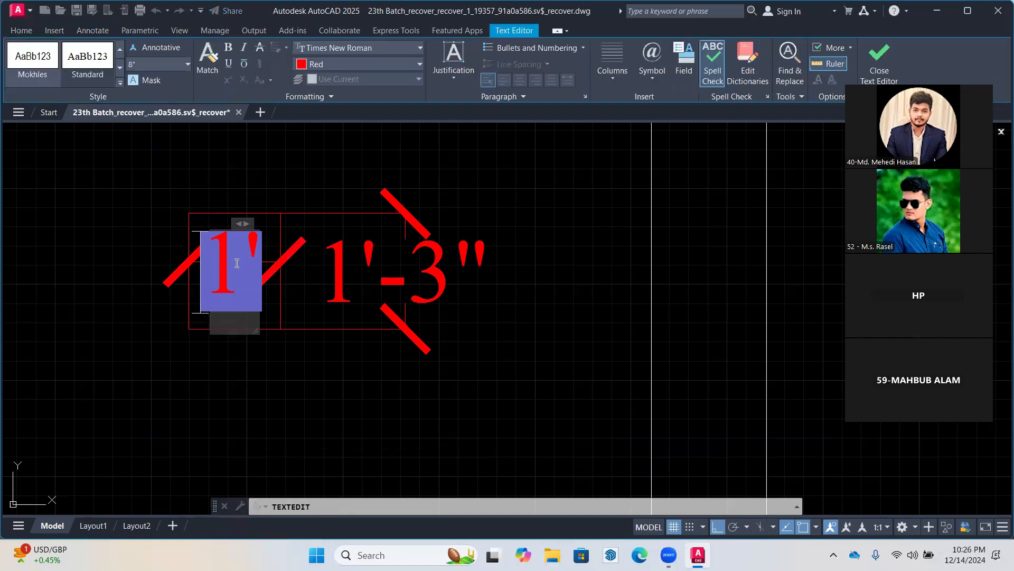
type("12''")
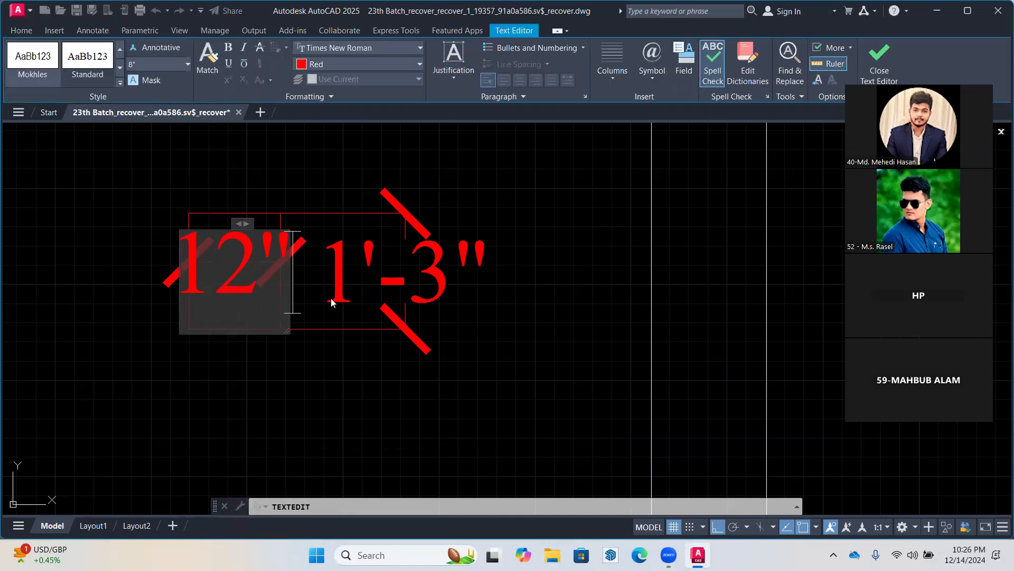
key("ctrl+a")
left_click(153, 66)
type("6")
key("Return")
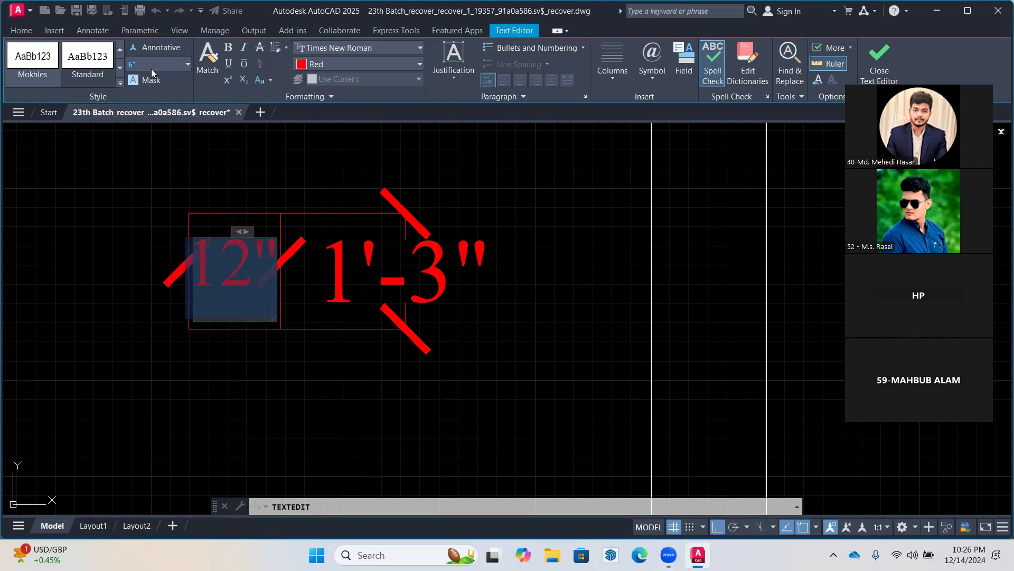
type("4")
key("Return")
left_click(429, 264)
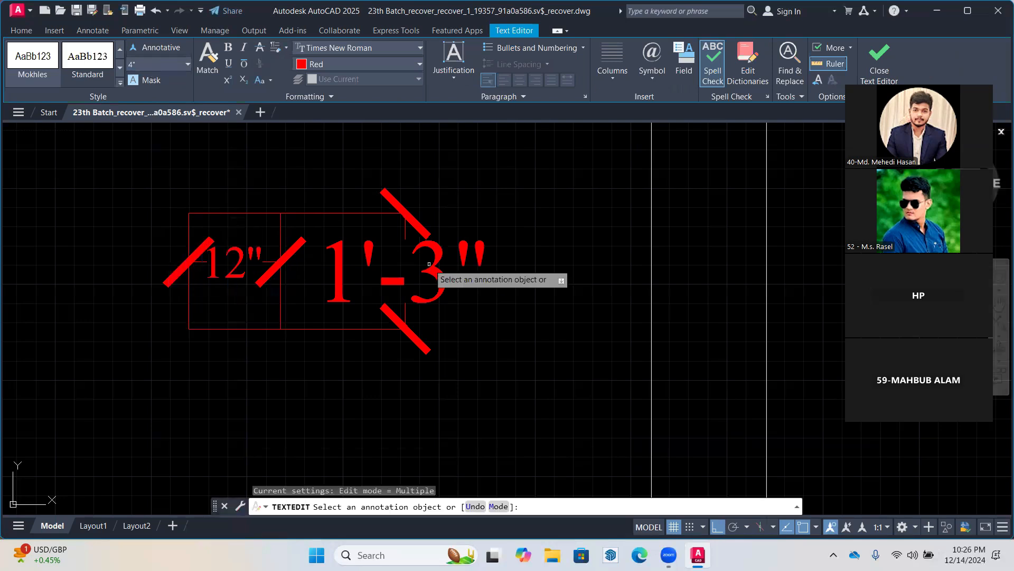
Override the rectangle's height dimension text with 15" and reduce its text height to match the 12" dimension
left_click(429, 249)
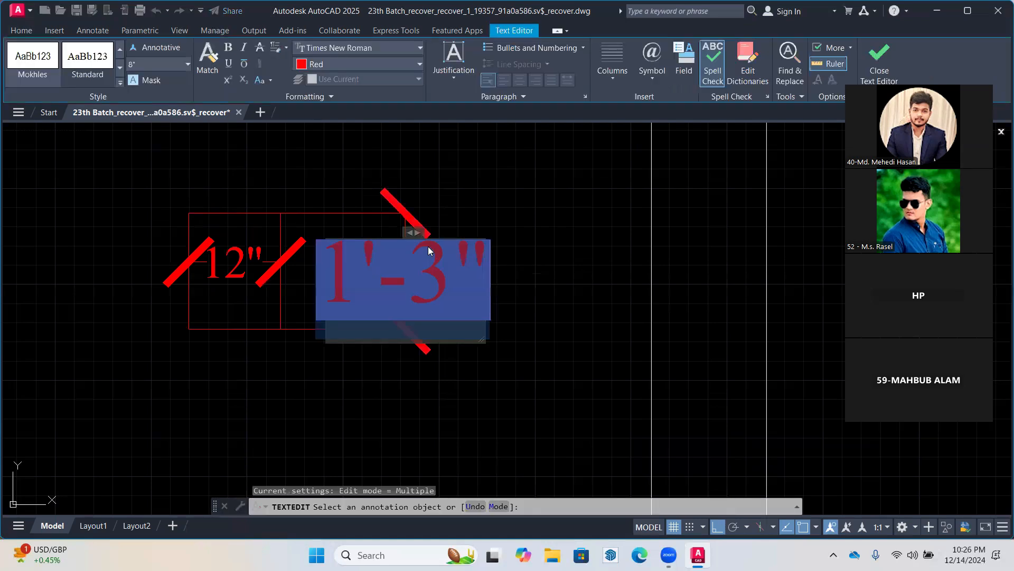
type("15\"")
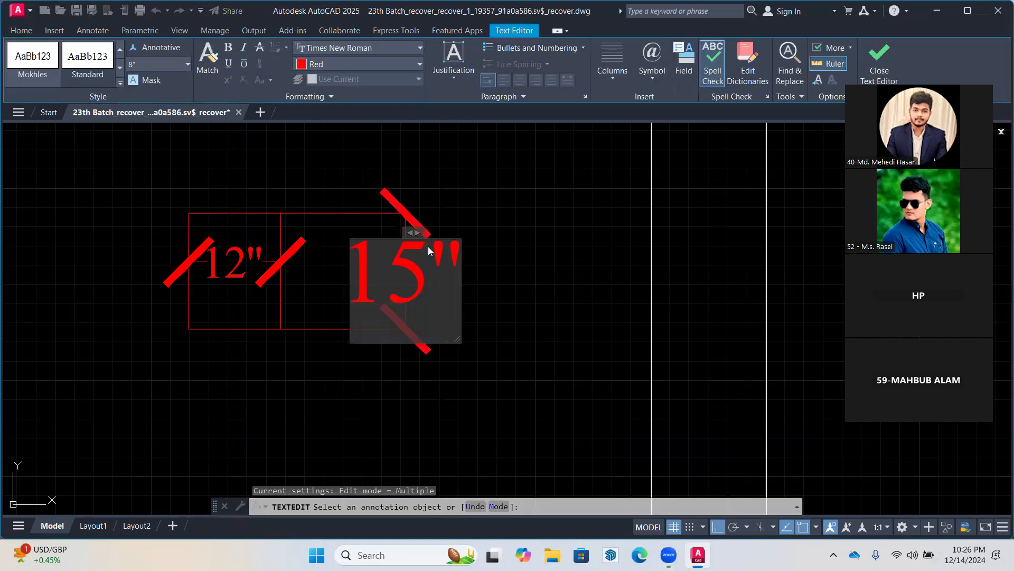
key("ctrl+a")
left_click(170, 59)
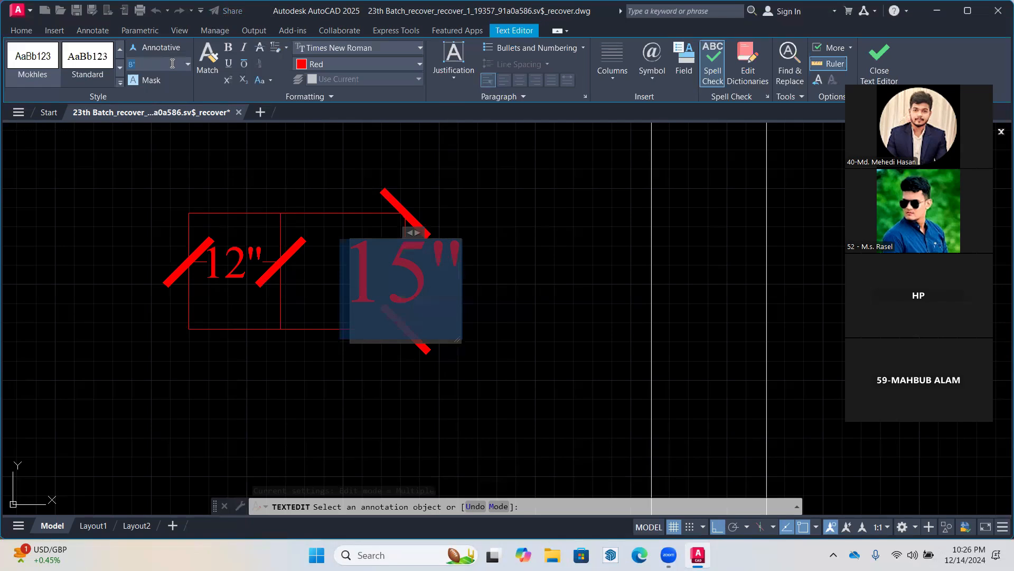
key("Return")
left_click(479, 265)
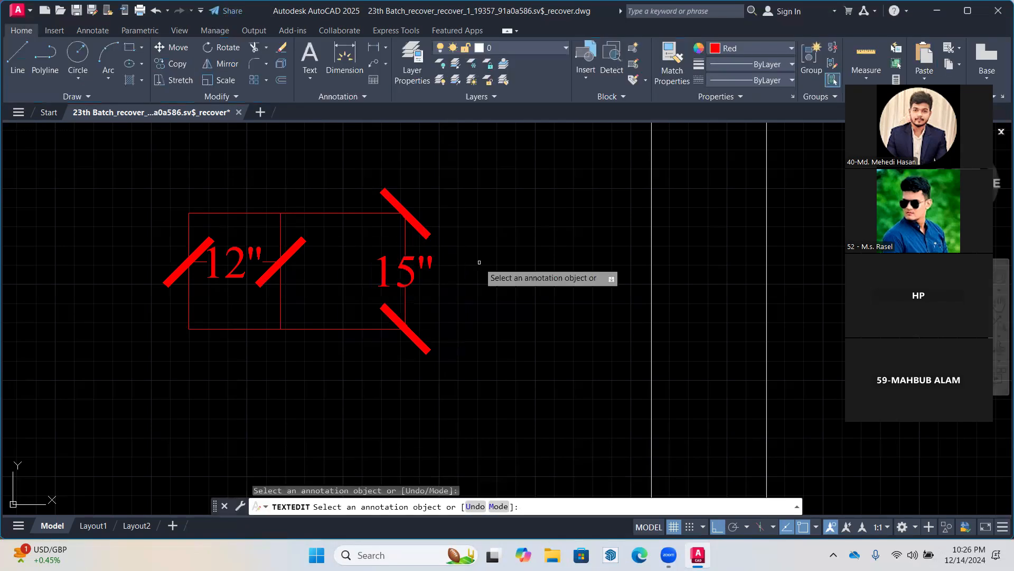
key("Escape")
key("Escape")
Change the colour of the 12" and 15" dimensions to ByLayer
left_click(431, 211)
left_click(277, 267)
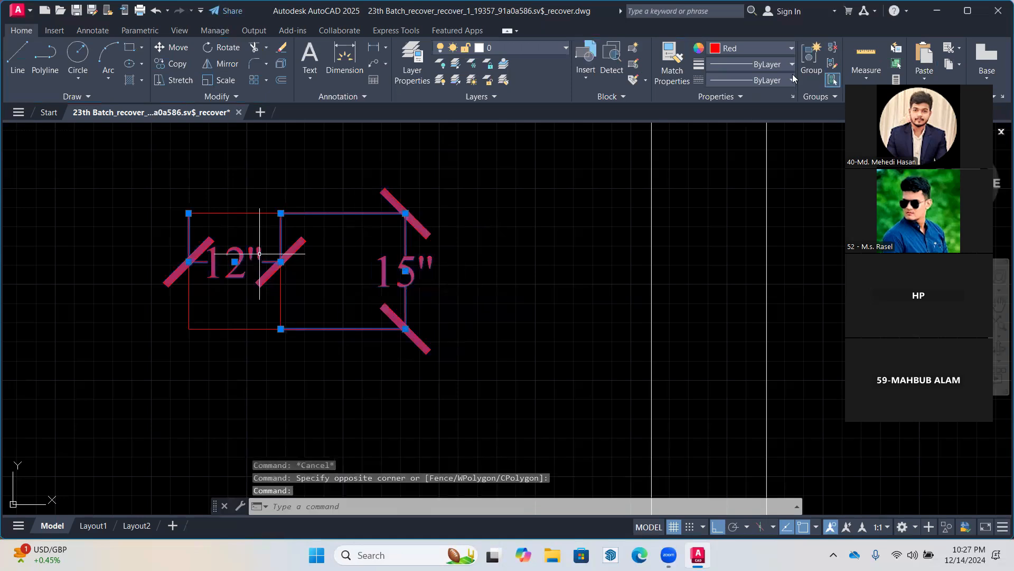
left_click(756, 49)
left_click(746, 64)
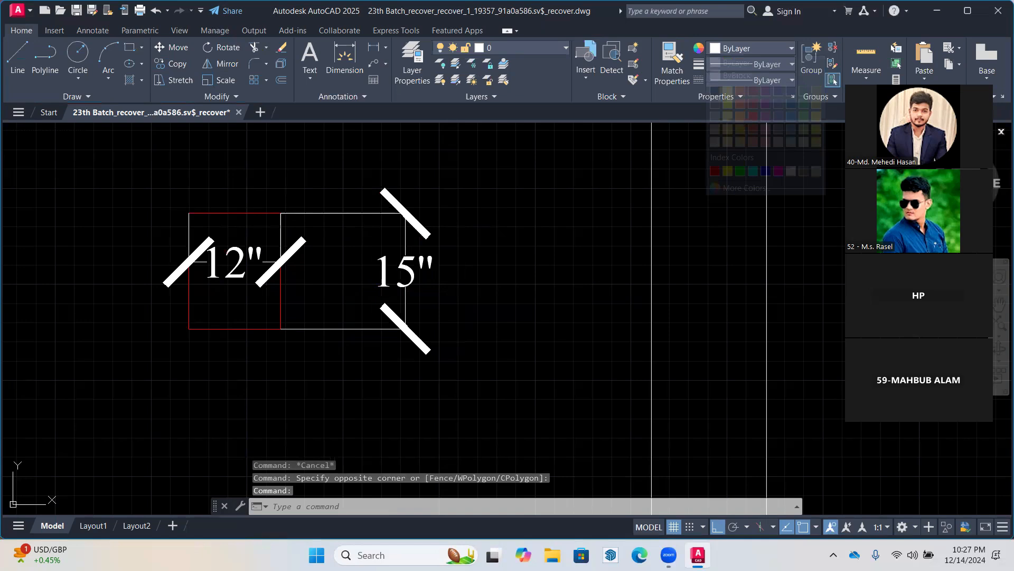
key("Escape")
key("Escape")
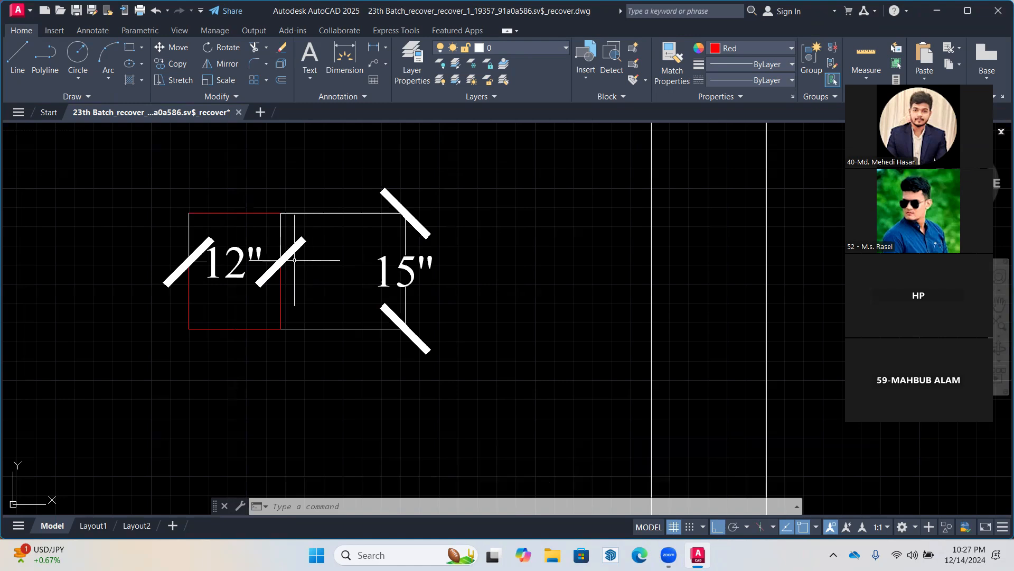
Offset the red rectangle outward by 1.5"
type("o")
key("Return")
type("1.5")
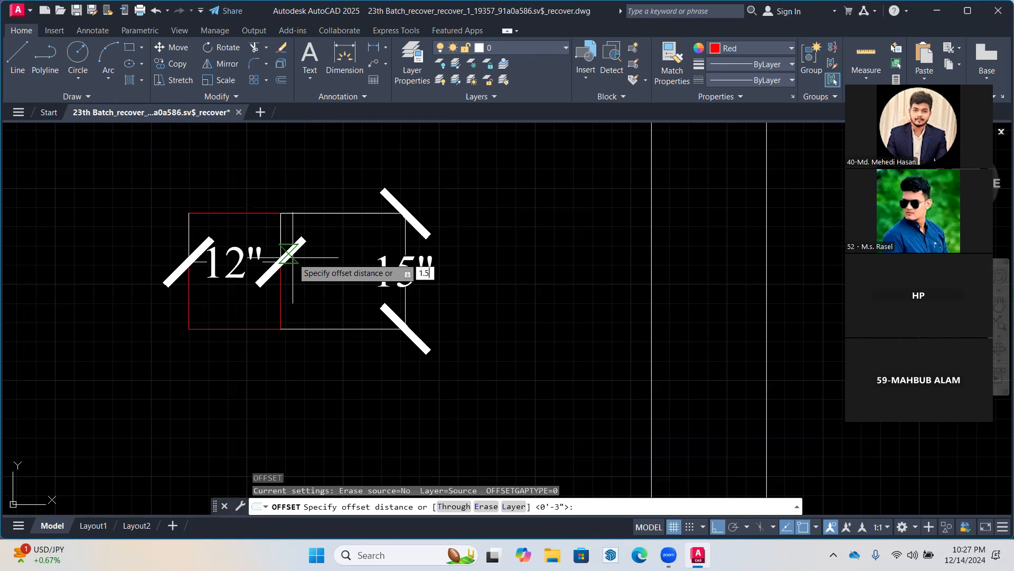
key("Return")
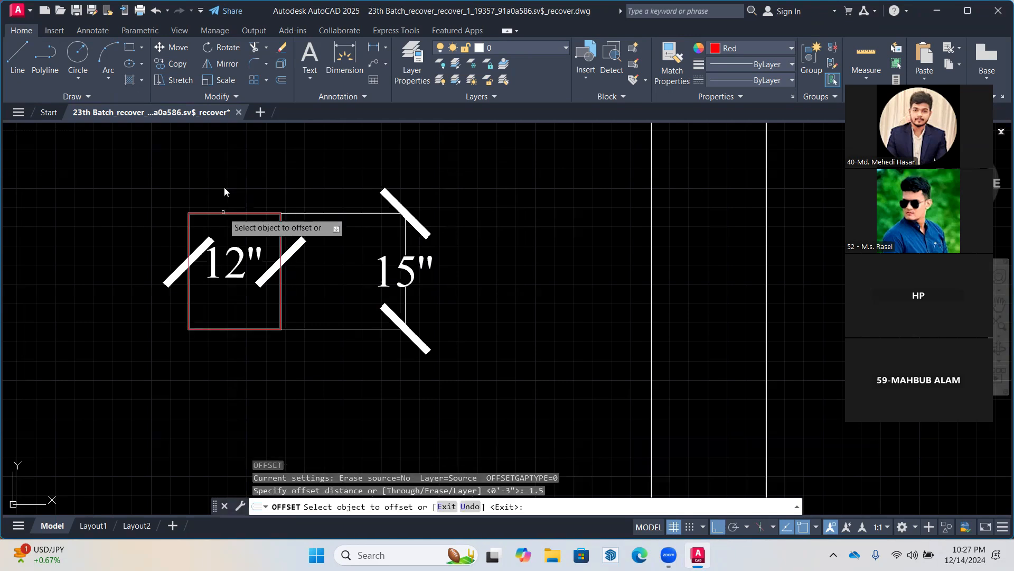
left_click(227, 213)
left_click(227, 170)
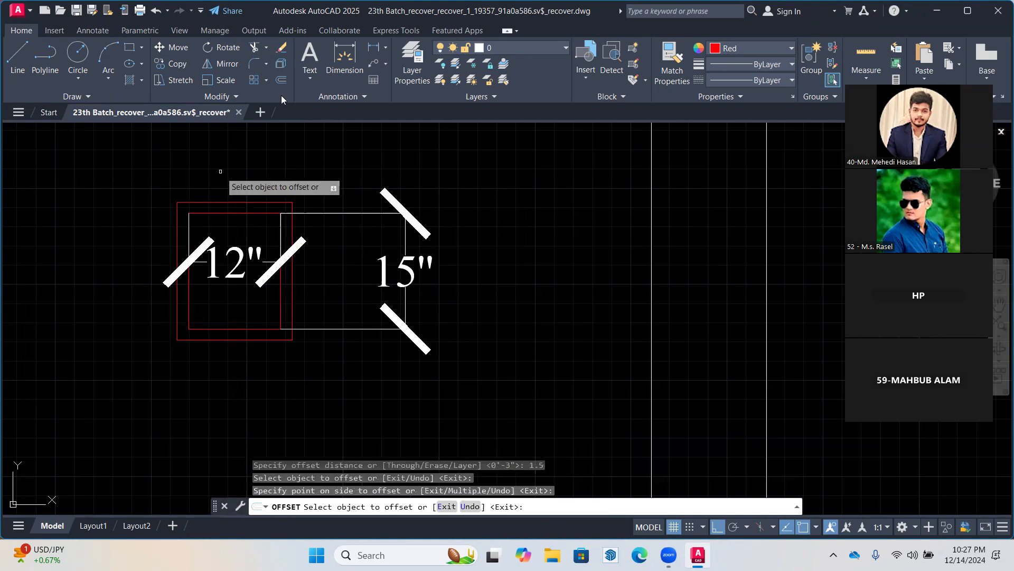
Dimension the outer offset rectangle's width above it and its height off its left side
left_click(344, 58)
left_click(177, 202)
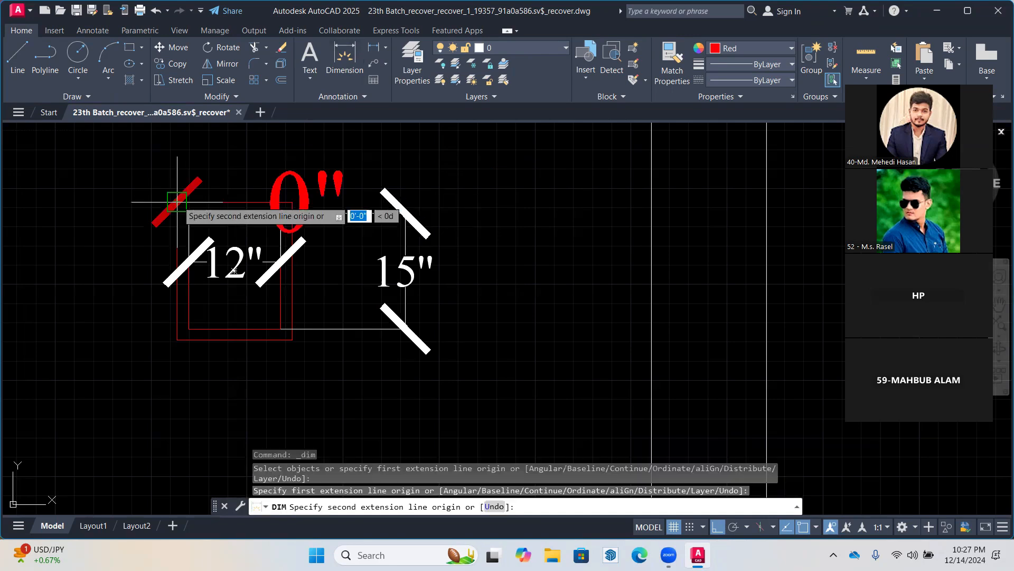
left_click(292, 201)
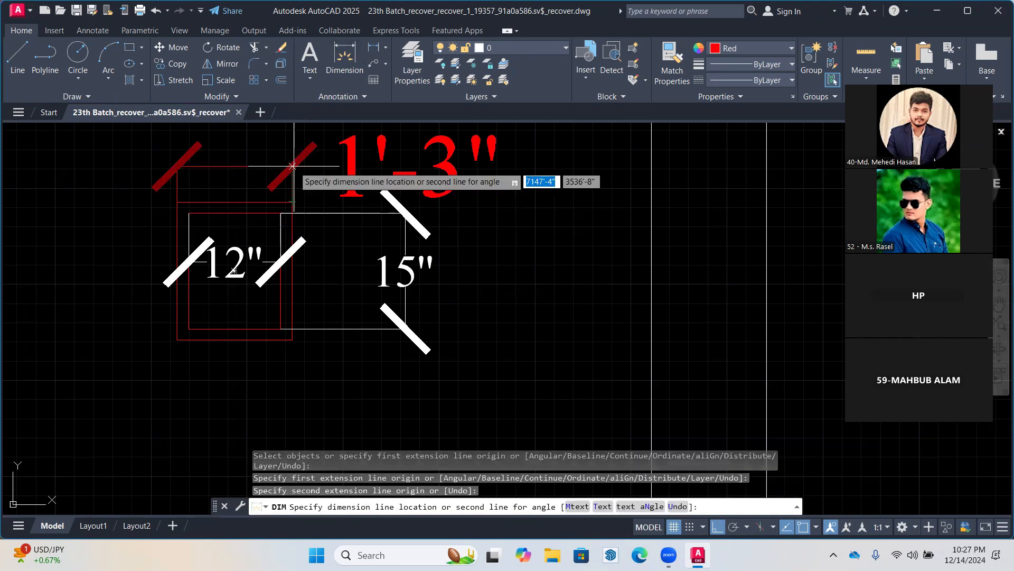
left_click(292, 154)
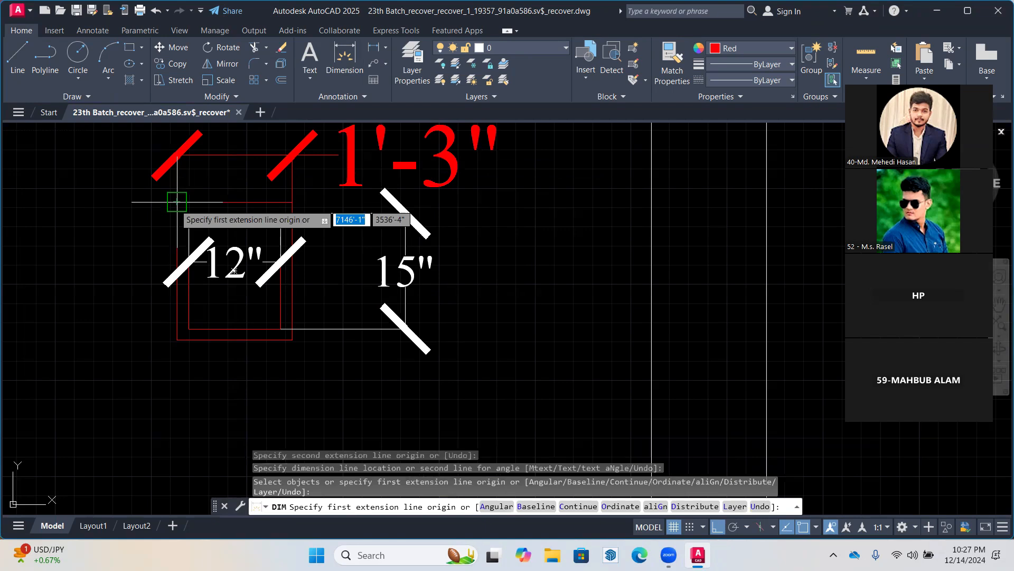
left_click(177, 202)
left_click(170, 339)
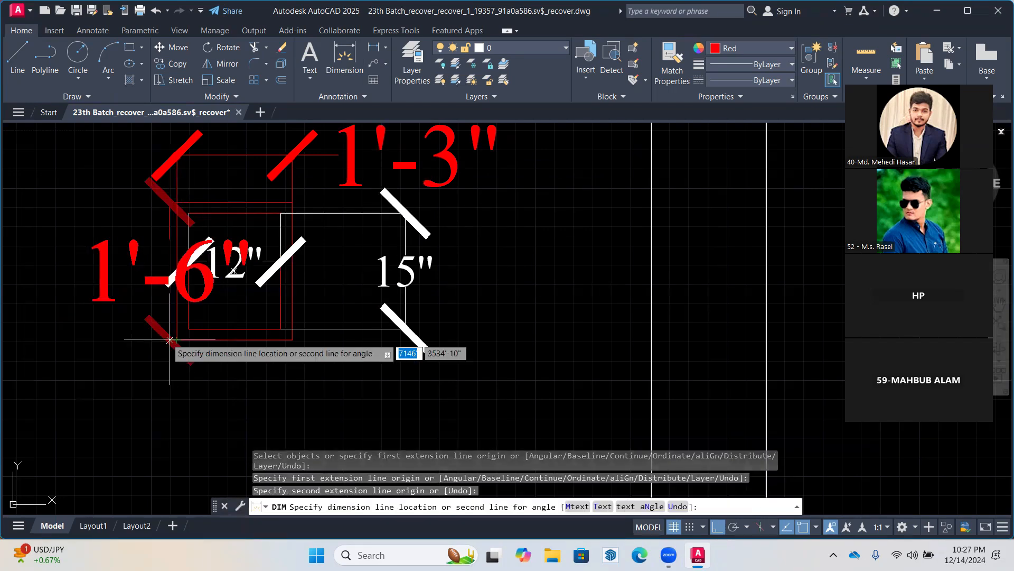
left_click(76, 317)
left_click(95, 202)
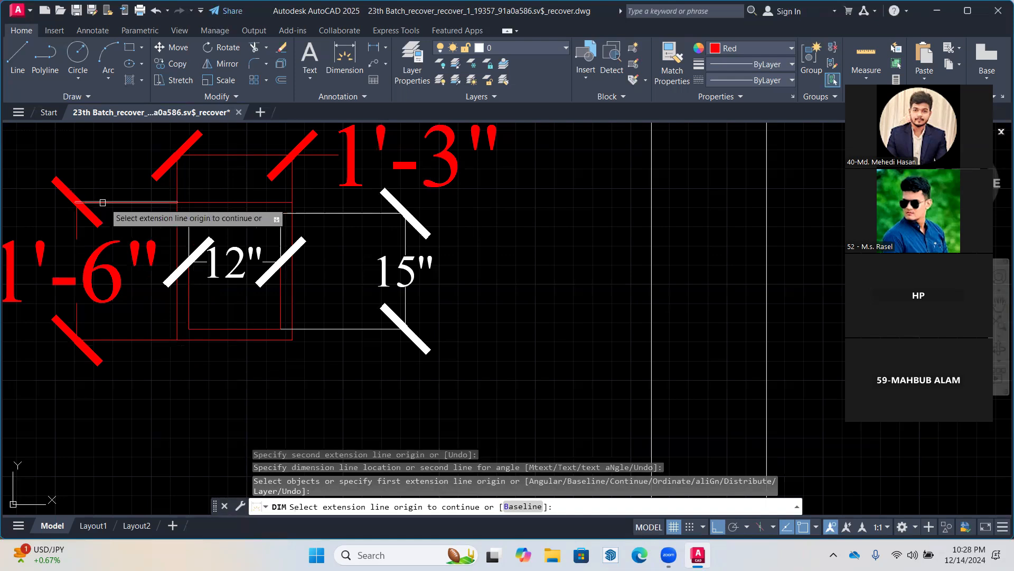
key("Escape")
key("Escape")
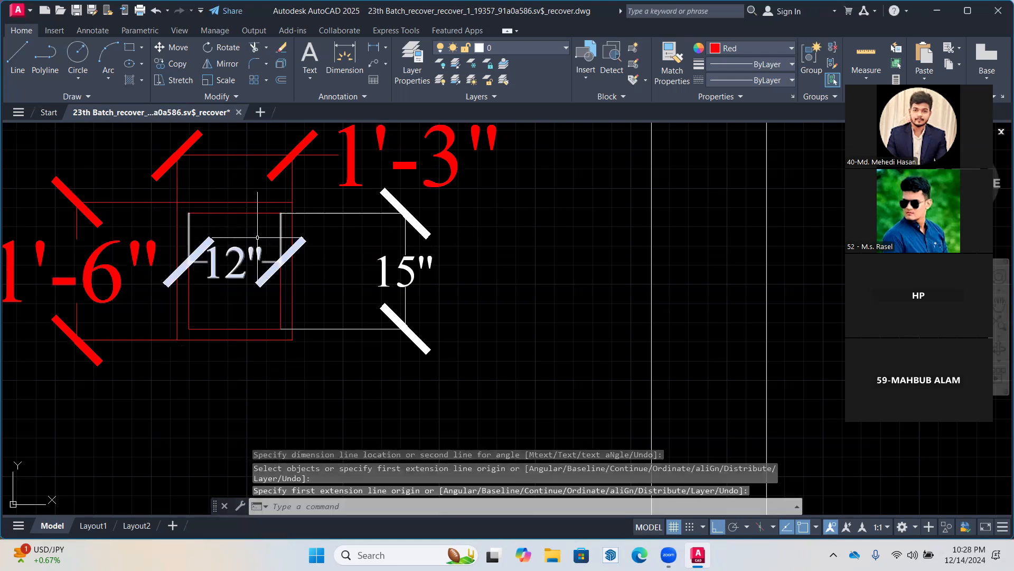
scroll(233, 228, "up", 2)
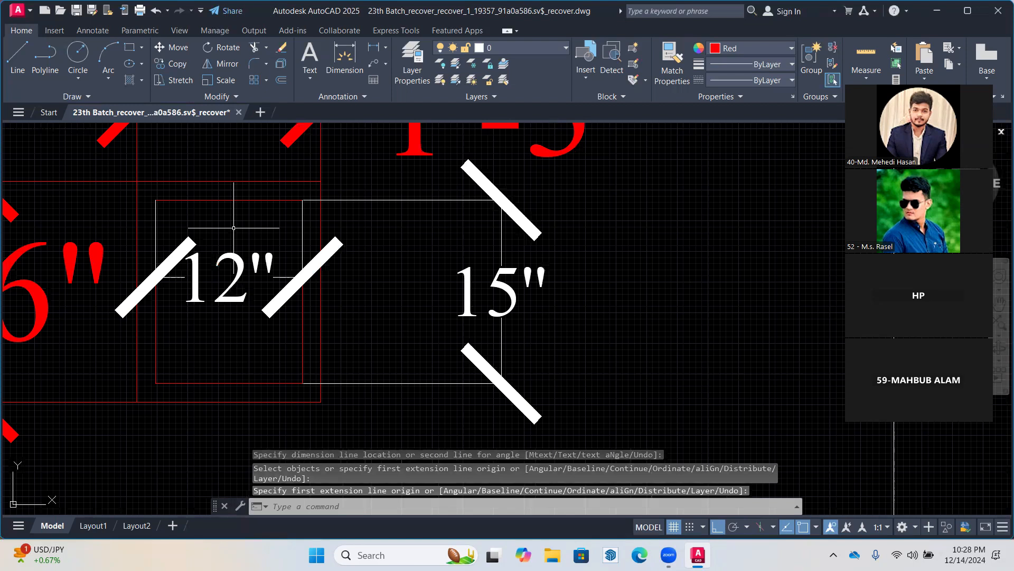
middle_click_drag(233, 227, 253, 319)
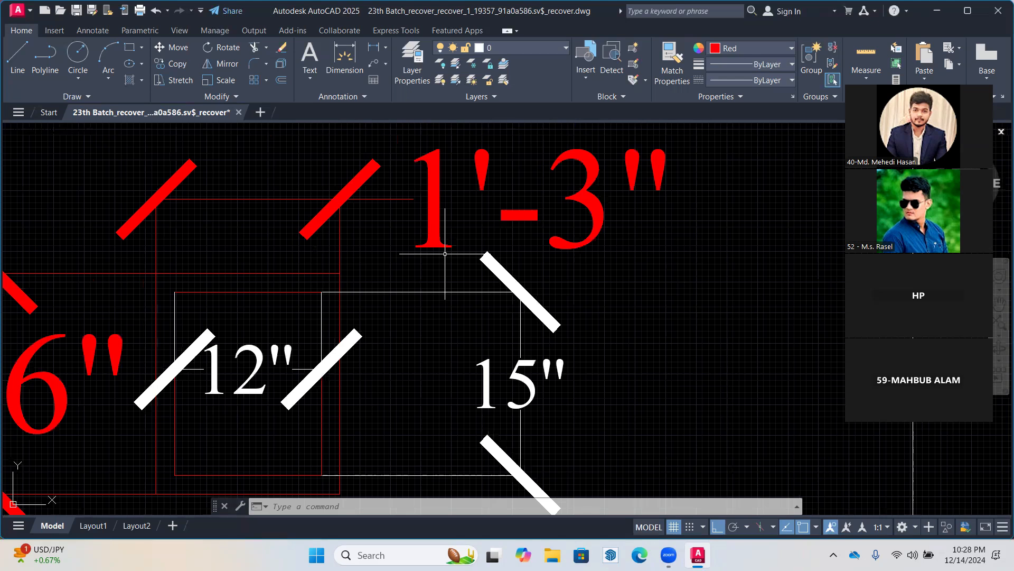
scroll(445, 254, "up", 2)
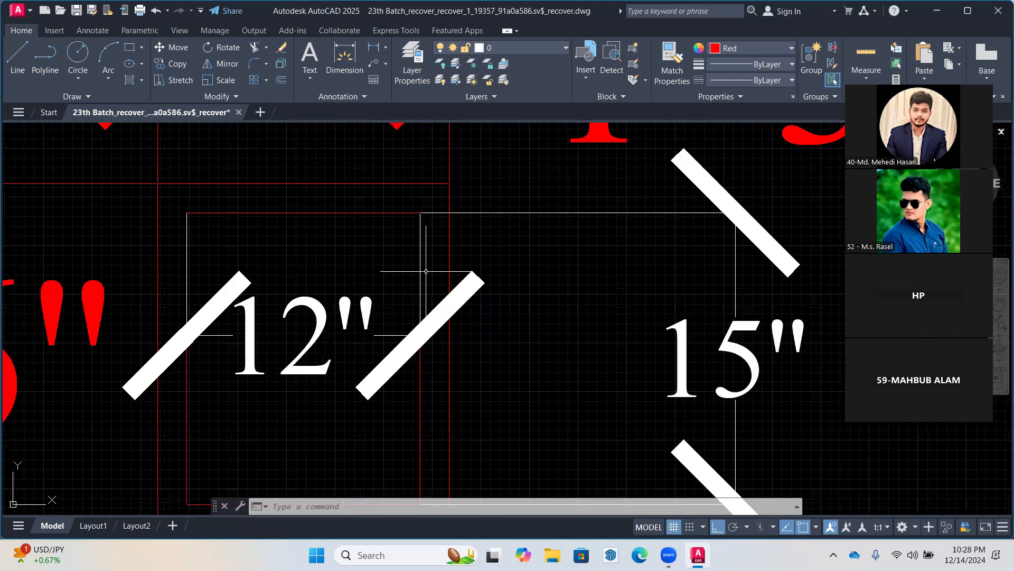
scroll(581, 254, "down", 4)
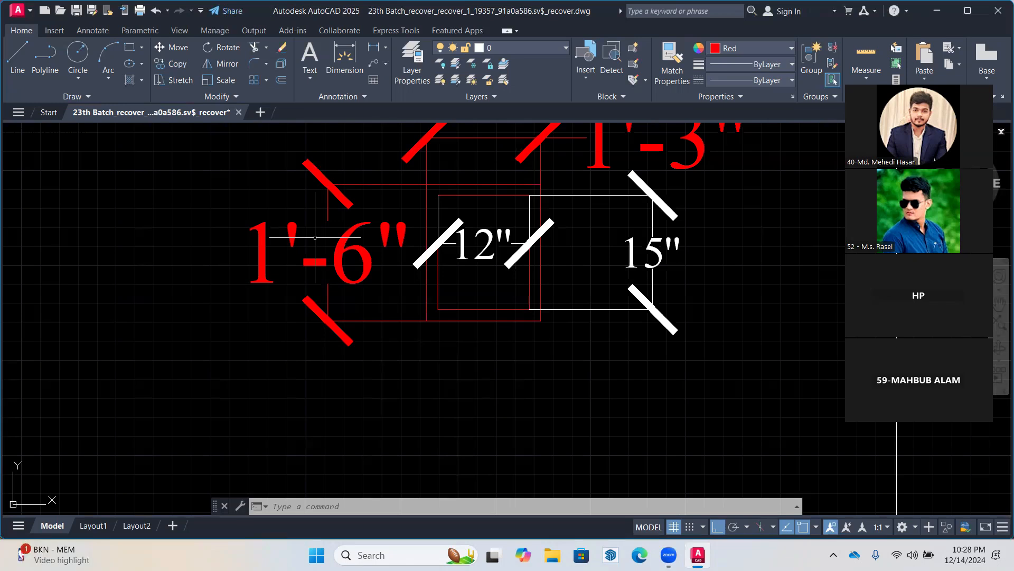
Delete the 12" by 15" column illustration together with its offset rectangle and all its dimensions
scroll(315, 237, "down", 2)
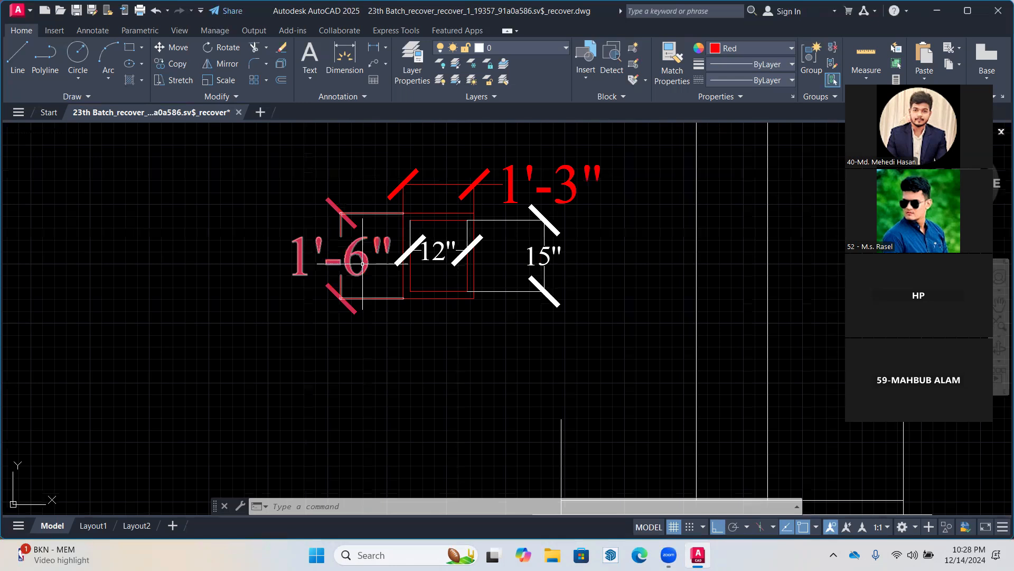
middle_click_drag(362, 263, 318, 302)
left_click(575, 176)
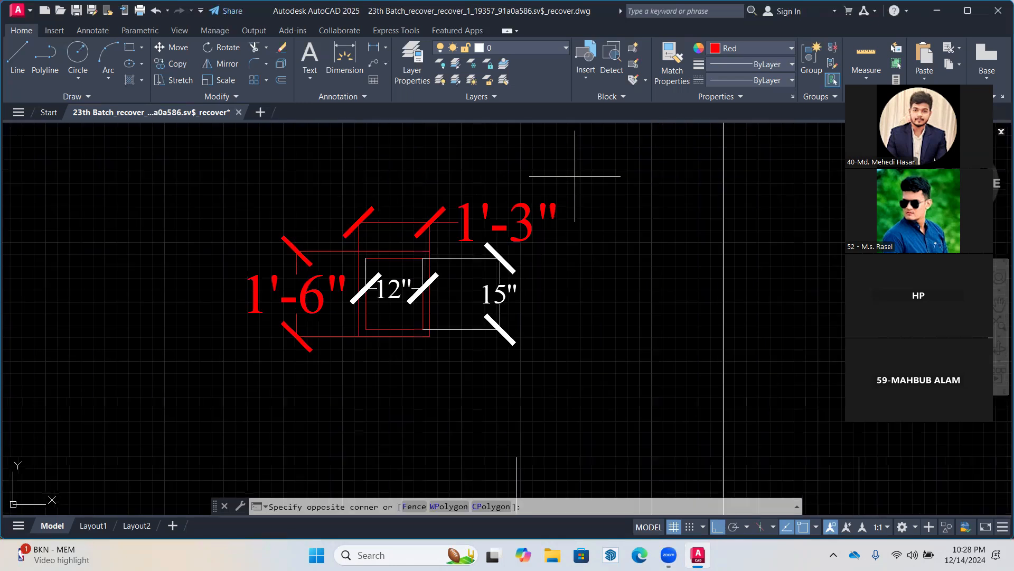
left_click(239, 367)
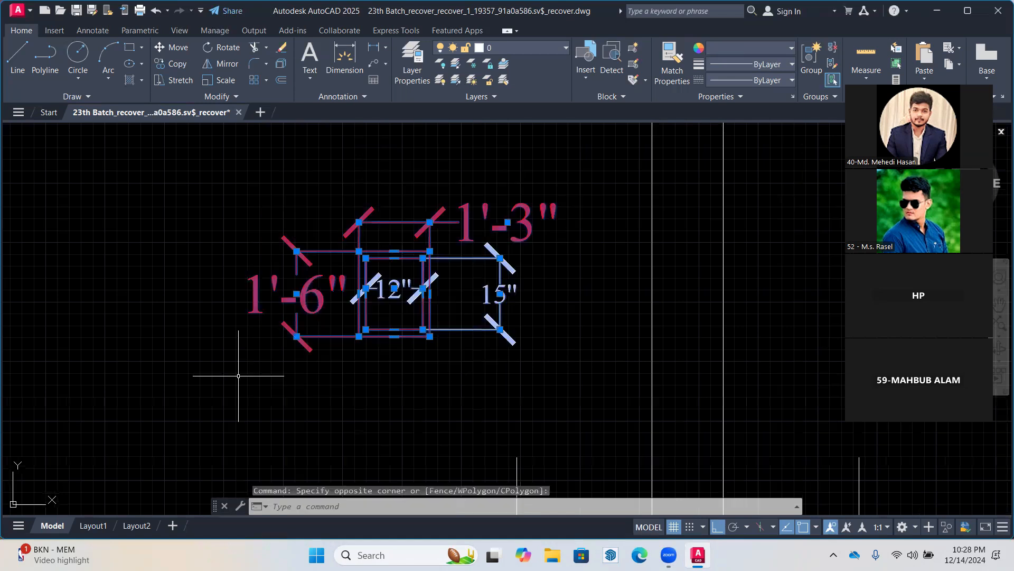
key("Delete")
Offset the footing's base line upward by 7' so it crosses the column lines of the F2 section
scroll(370, 420, "down", 5)
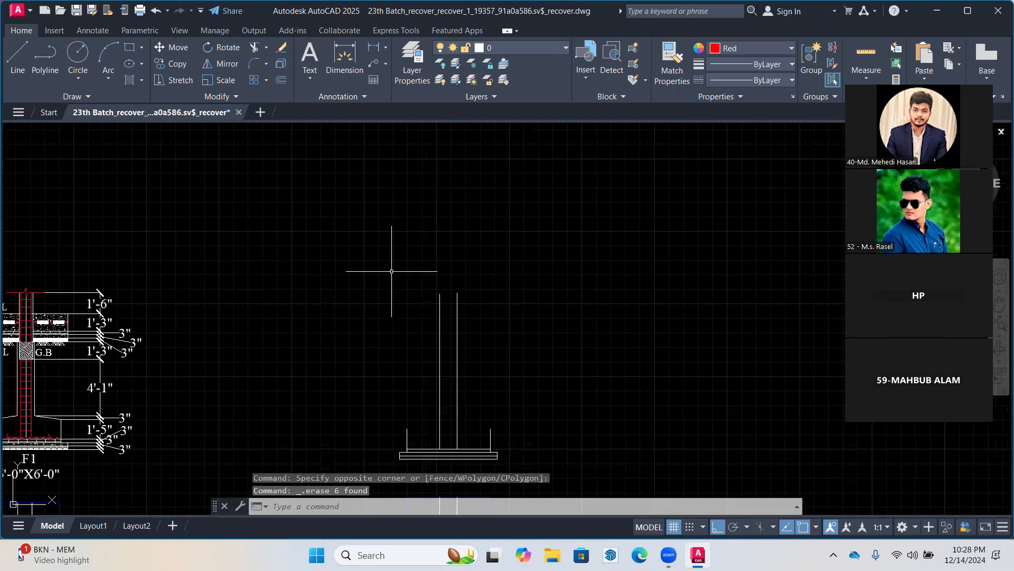
middle_click_drag(456, 379, 602, 307)
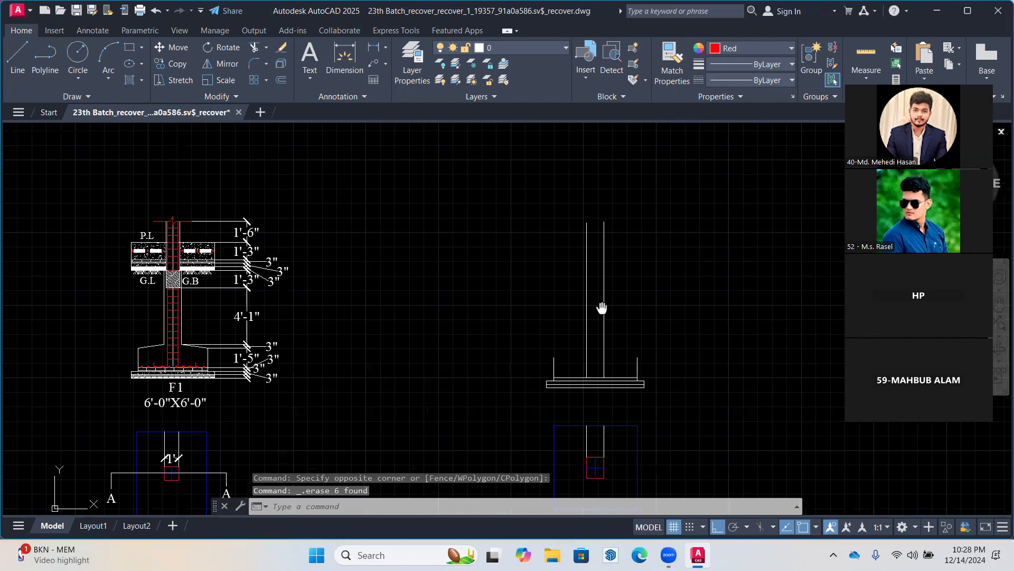
scroll(599, 317, "up", 2)
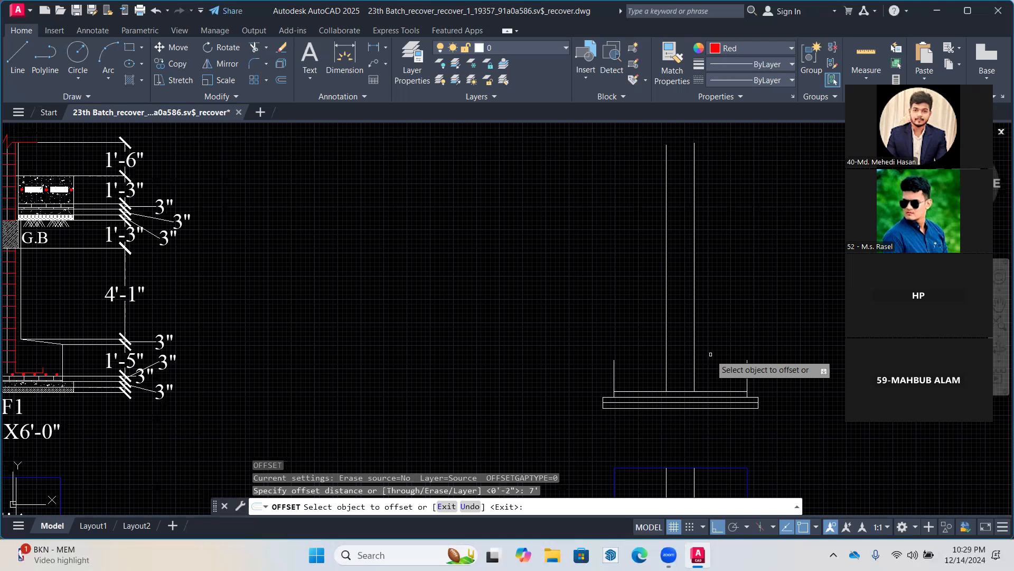
key("Escape")
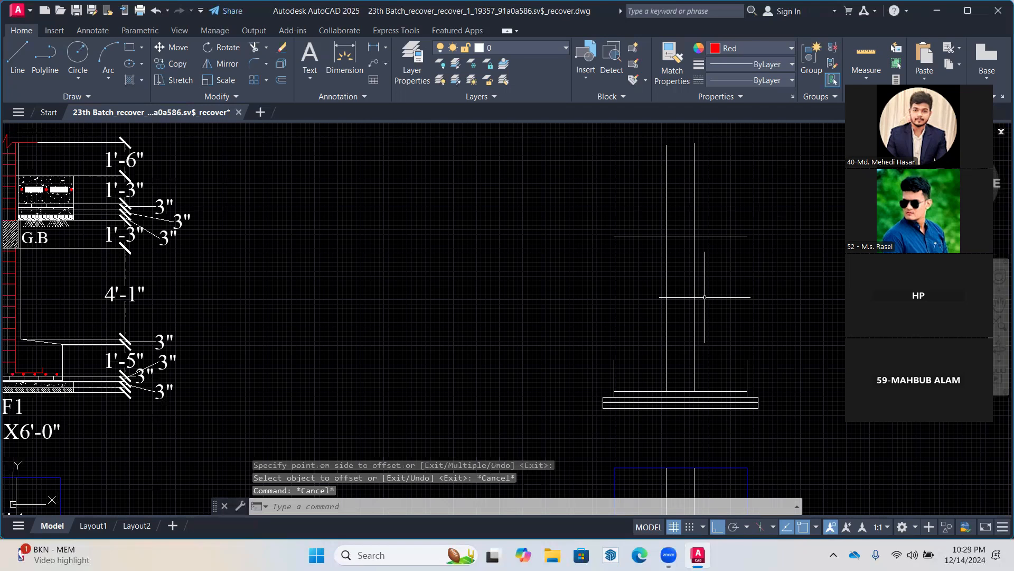
key("space")
key("Escape")
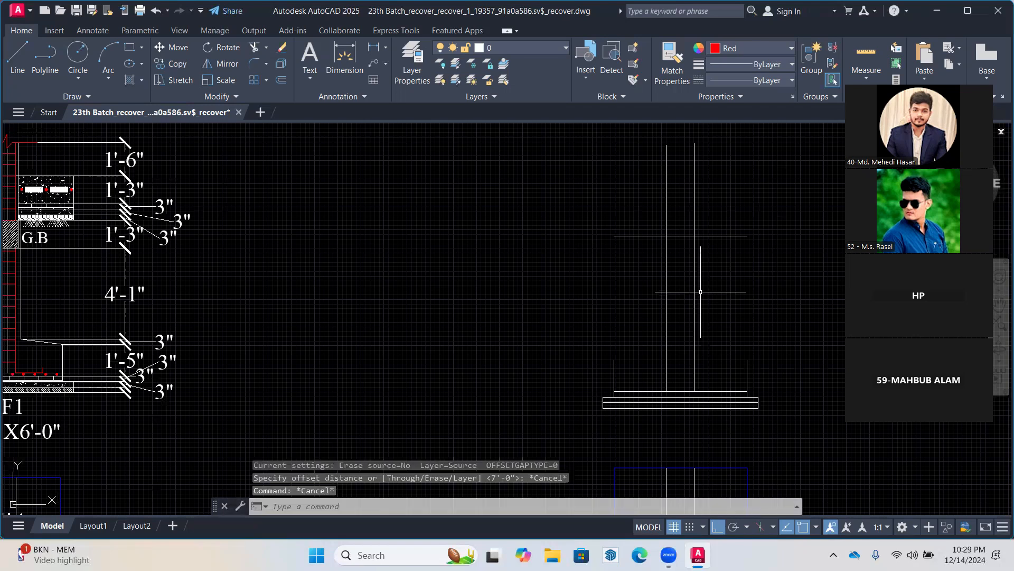
Draw sloped lines from both column faces, 3" above the footing block's top, down to the block's outer top corners
middle_click_drag(700, 291, 658, 253)
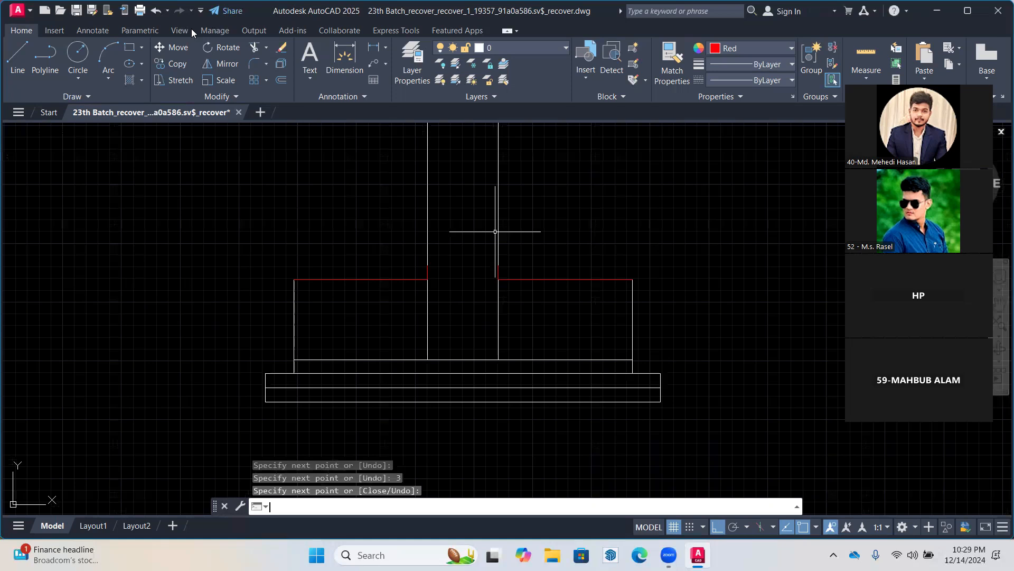
key("Escape")
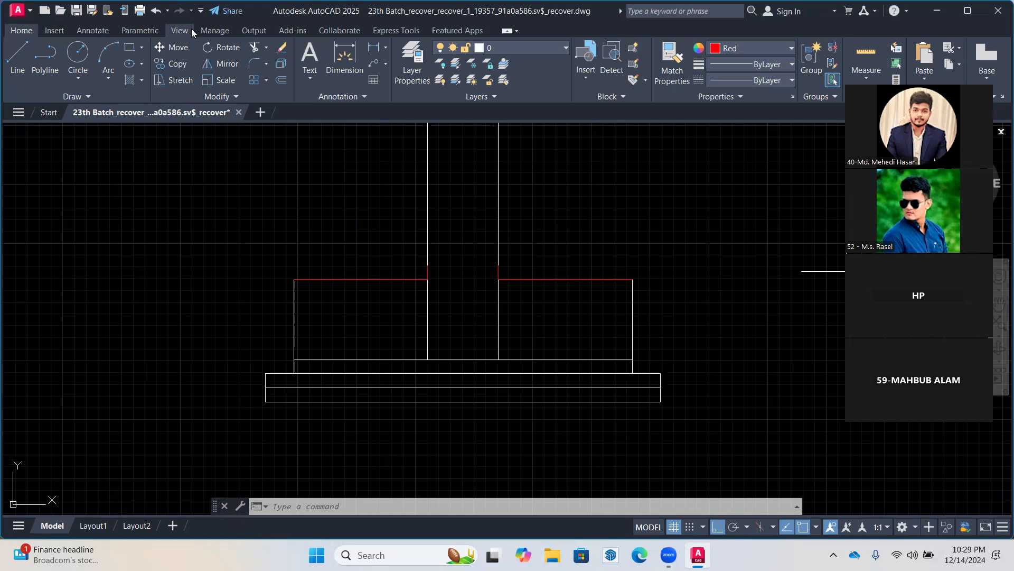
left_click(17, 58)
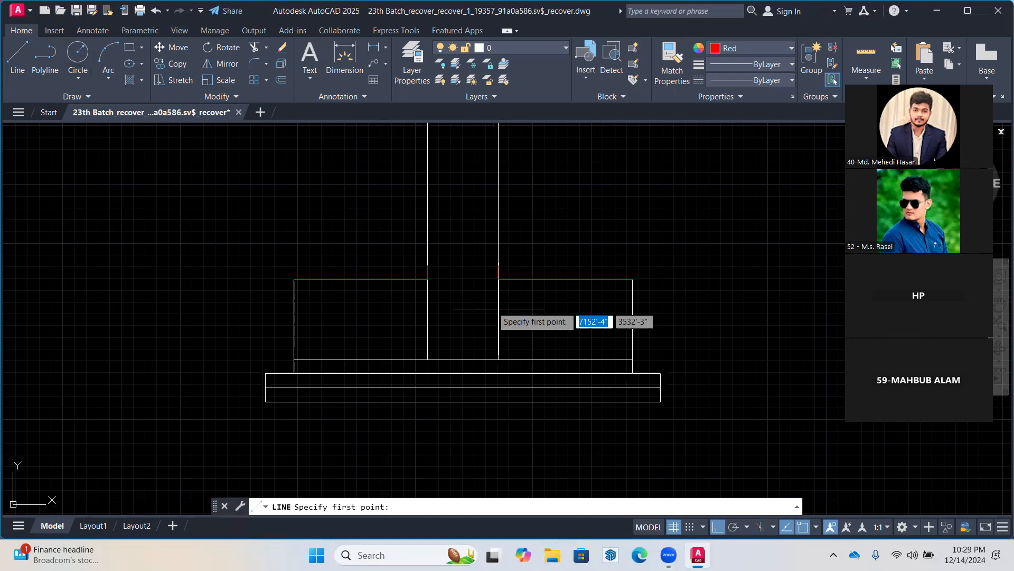
left_click(498, 265)
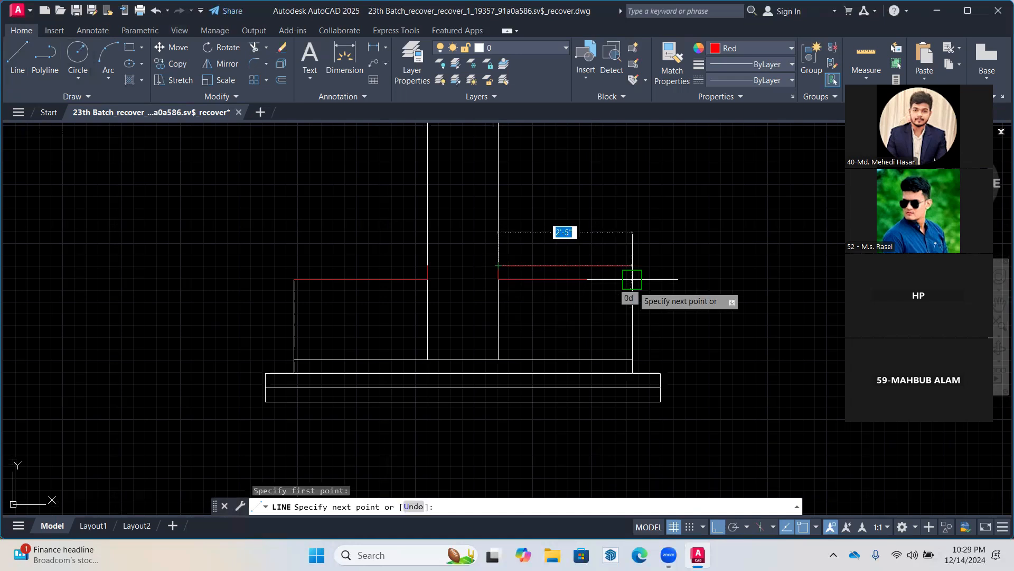
left_click(632, 280)
key("Return")
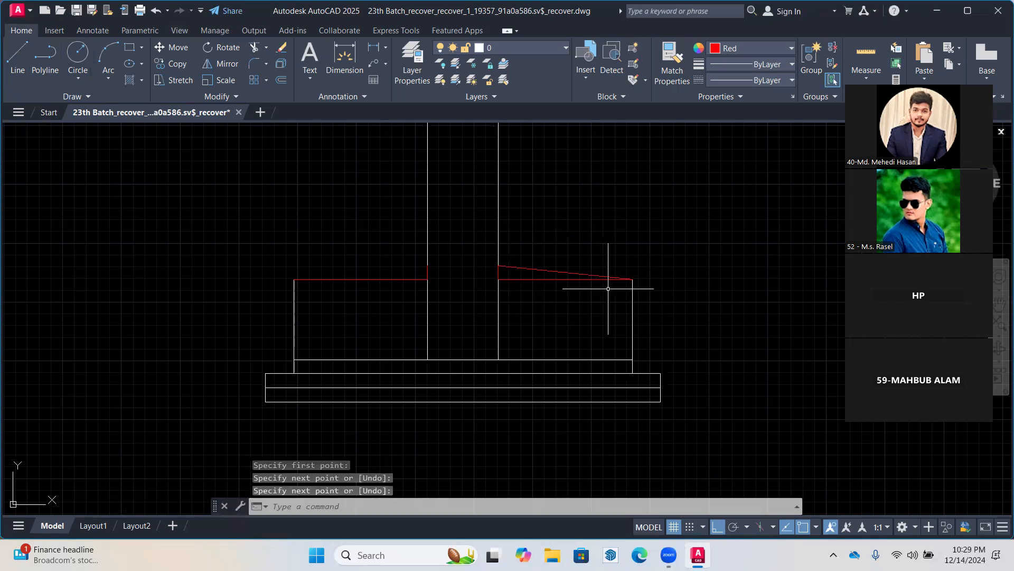
key("Return")
left_click(427, 265)
left_click(293, 279)
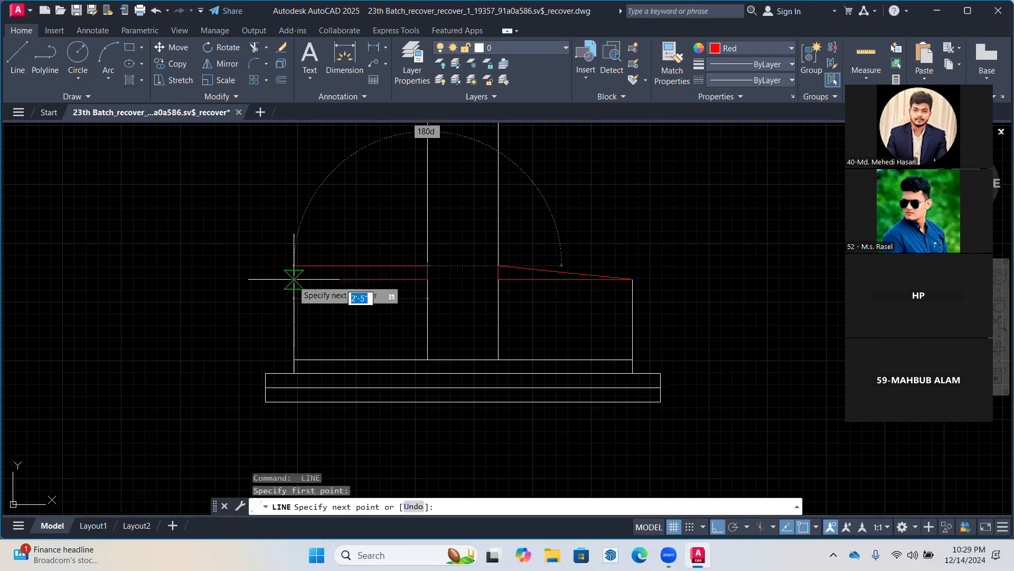
key("Return")
Delete the red horizontal lines under both slopes and the short red vertical guide lines at the column faces
left_click(365, 280)
key("Delete")
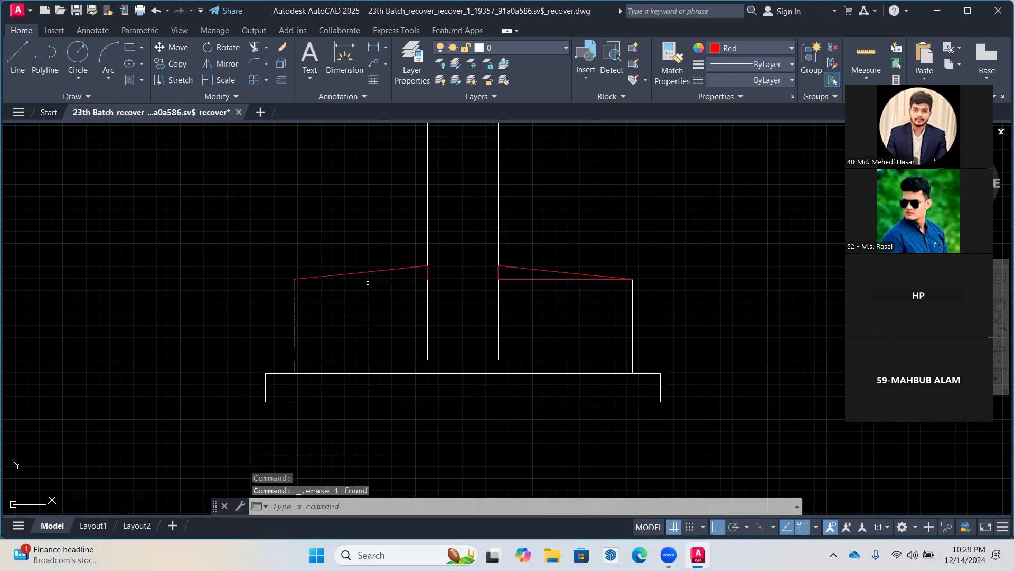
left_click(514, 279)
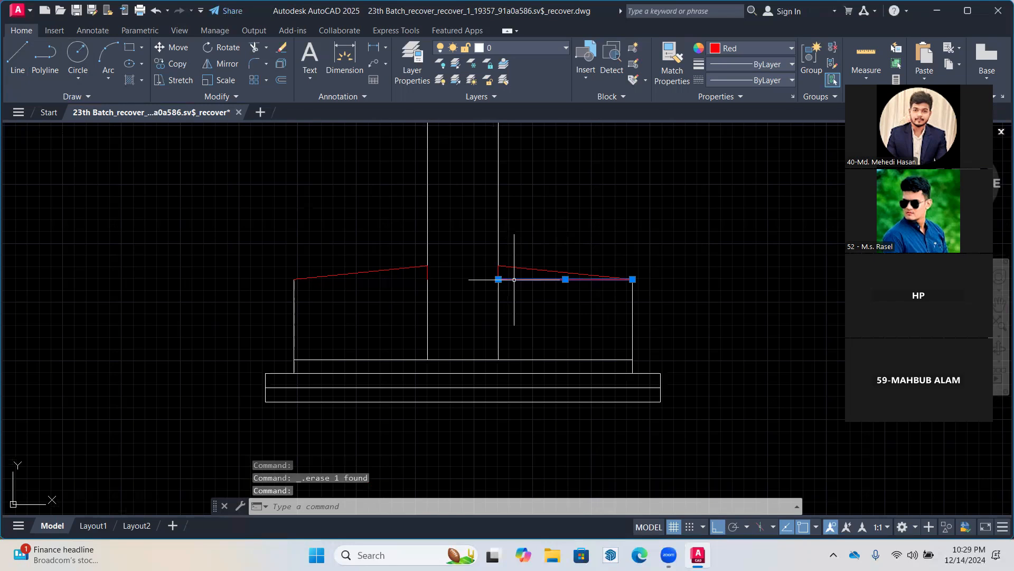
key("Delete")
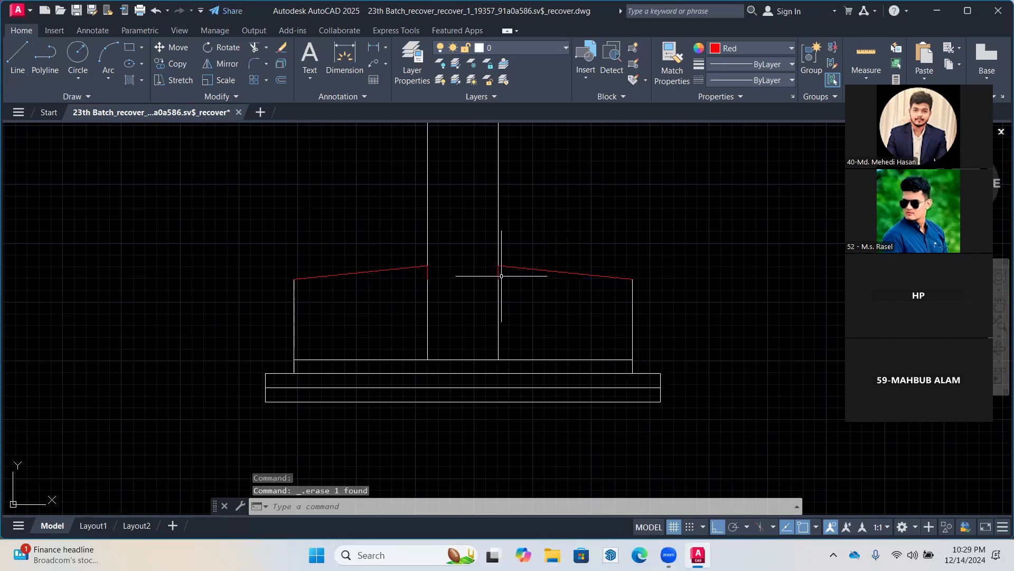
left_click(498, 273)
key("Delete")
left_click(427, 274)
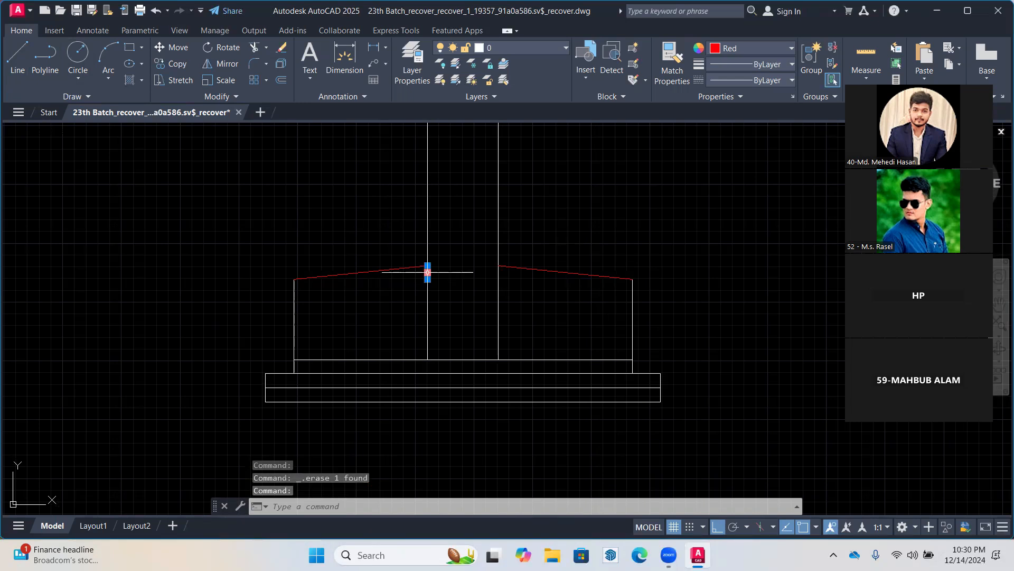
key("Delete")
Trim away both column lines inside the footing block, below the sloped top
left_click(254, 47)
left_click_drag(465, 325, 338, 323)
left_click(498, 327)
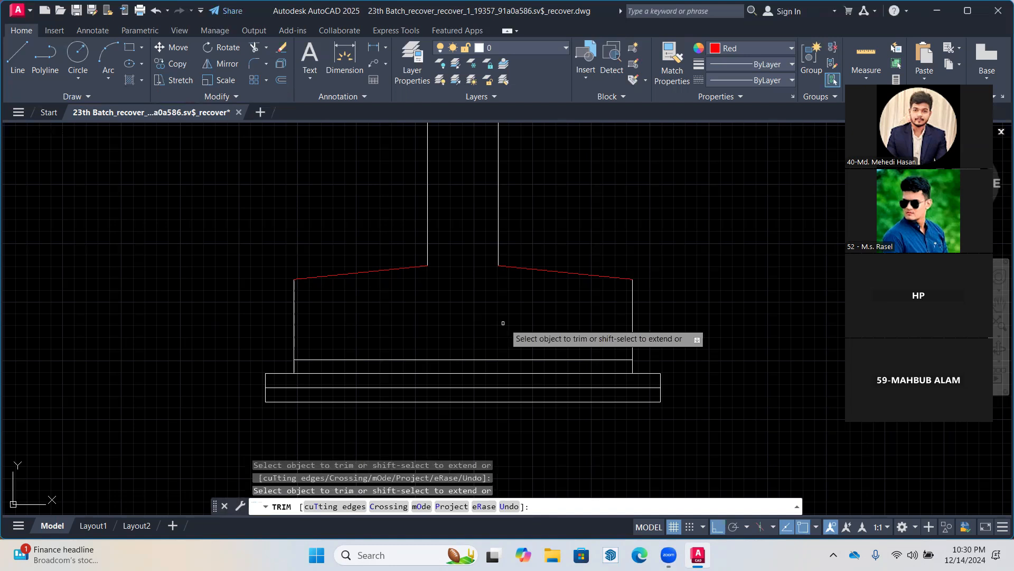
scroll(537, 336, "down", 4)
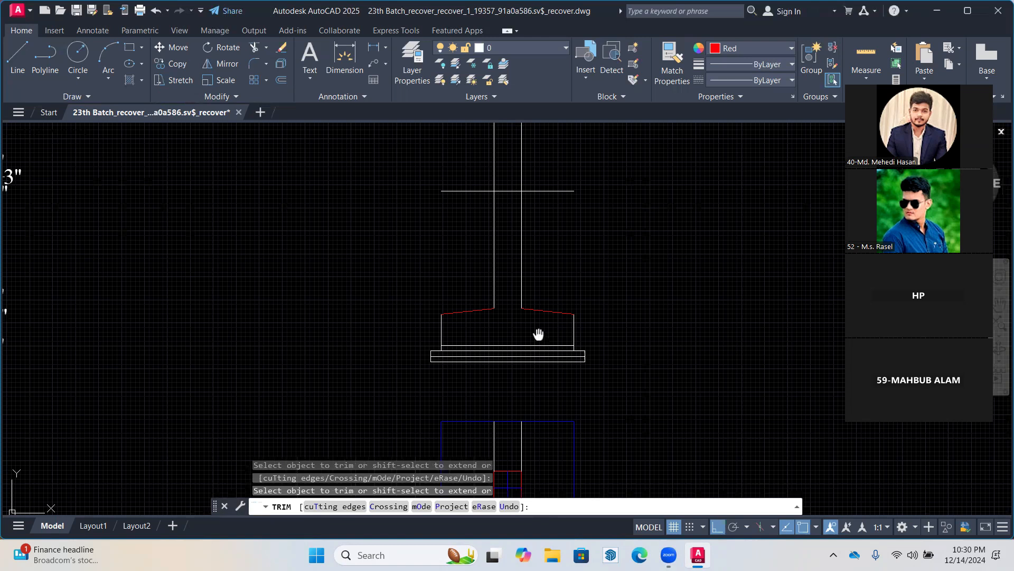
middle_click_drag(538, 334, 559, 340)
key("Escape")
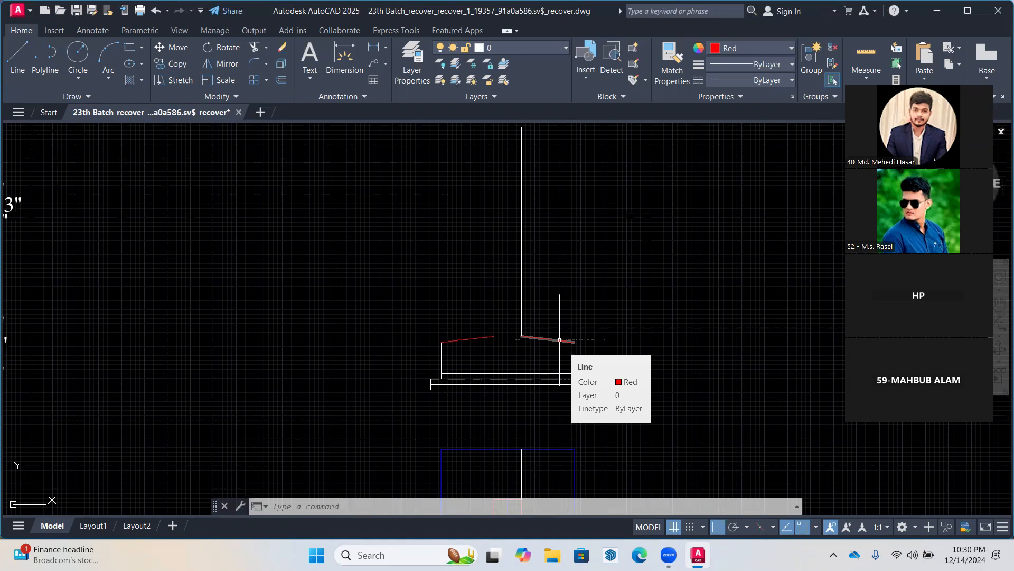
Offset both column lines inward twice, and trim the outer lines above the horizontal level line and the middle ones below it
middle_click_drag(497, 228, 492, 253)
type("o")
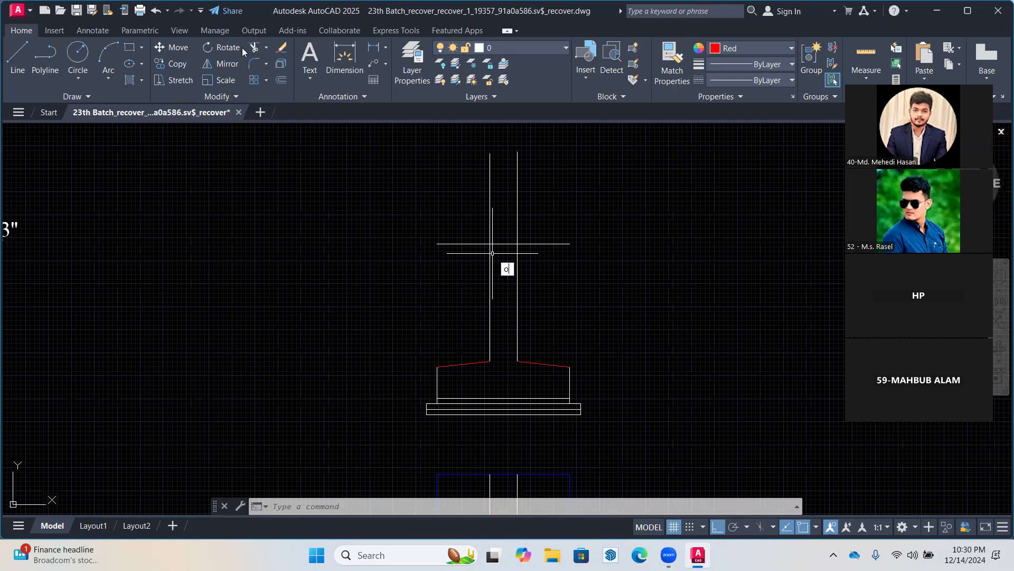
type("tr")
key("space")
scroll(492, 253, "up", 2)
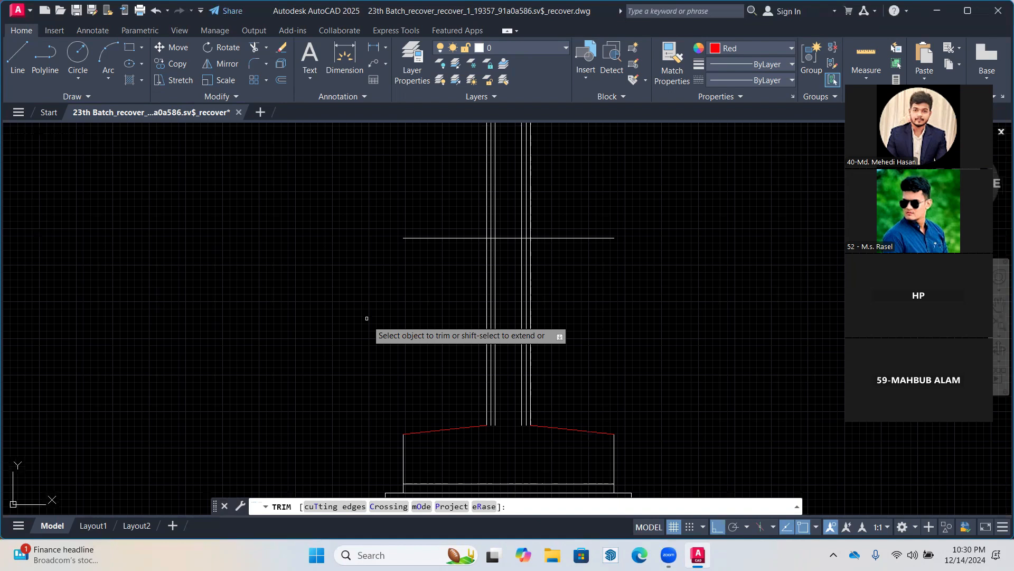
middle_click_drag(367, 318, 335, 292)
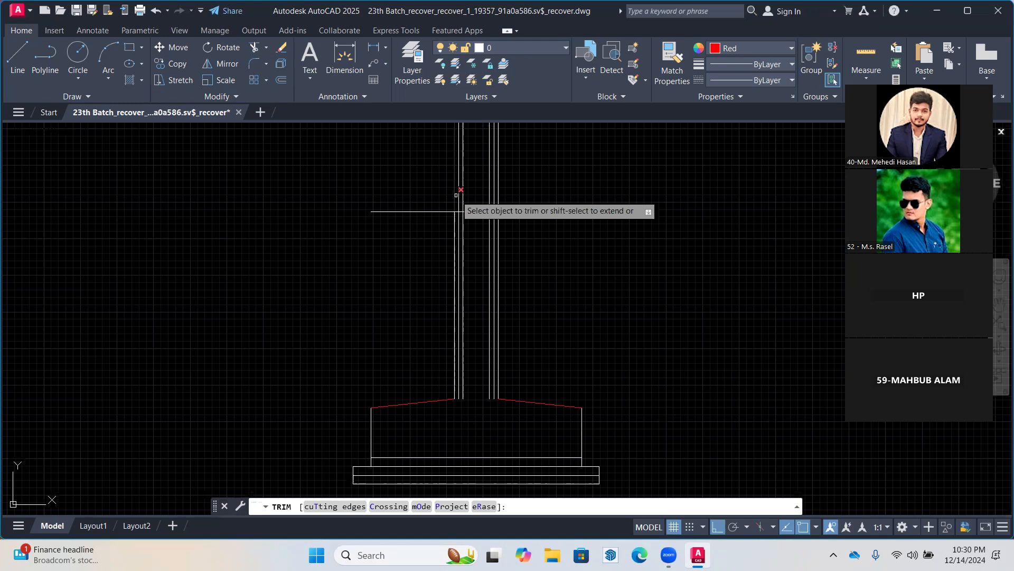
middle_click_drag(457, 195, 460, 212)
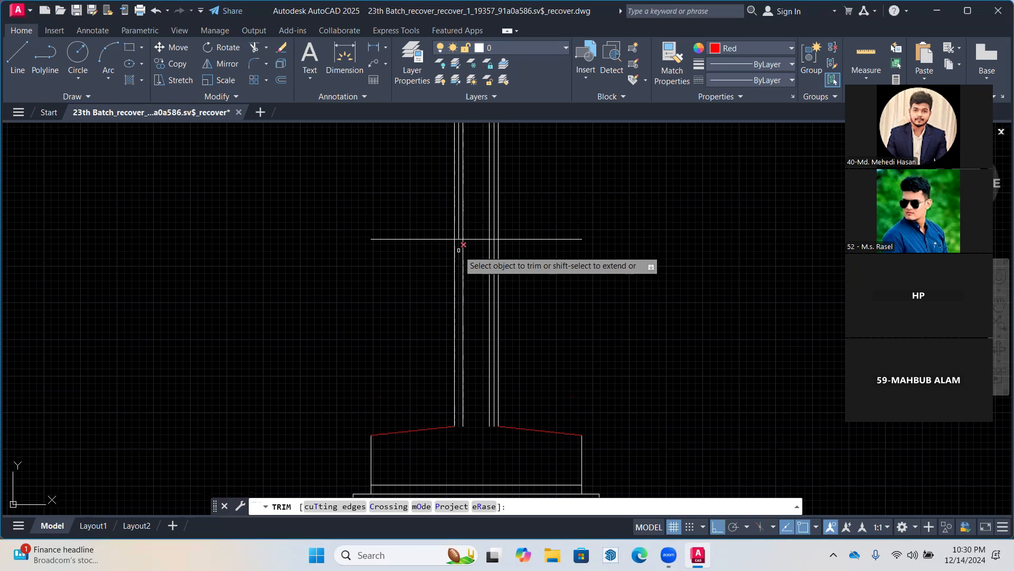
left_click(454, 228)
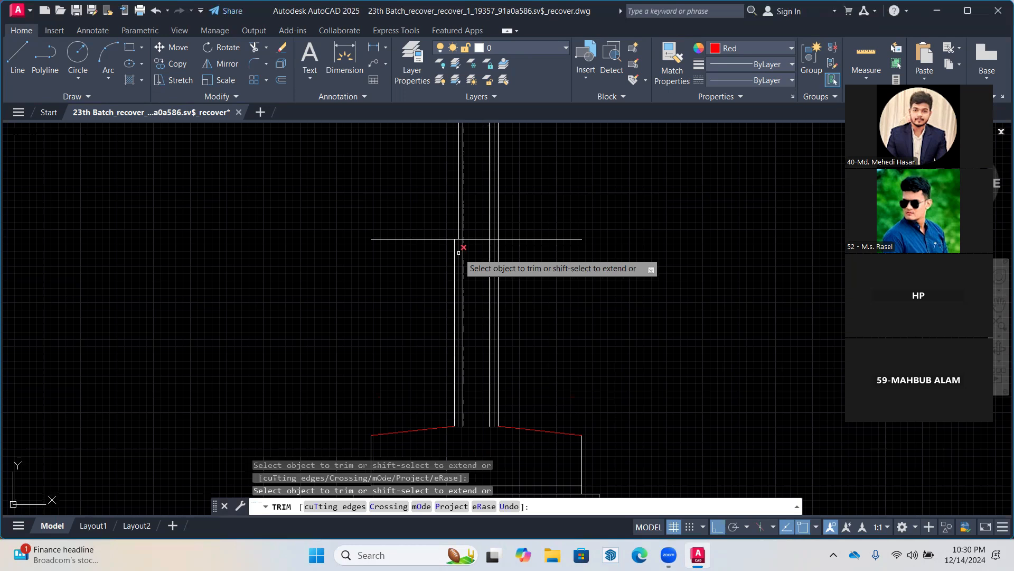
left_click(497, 198)
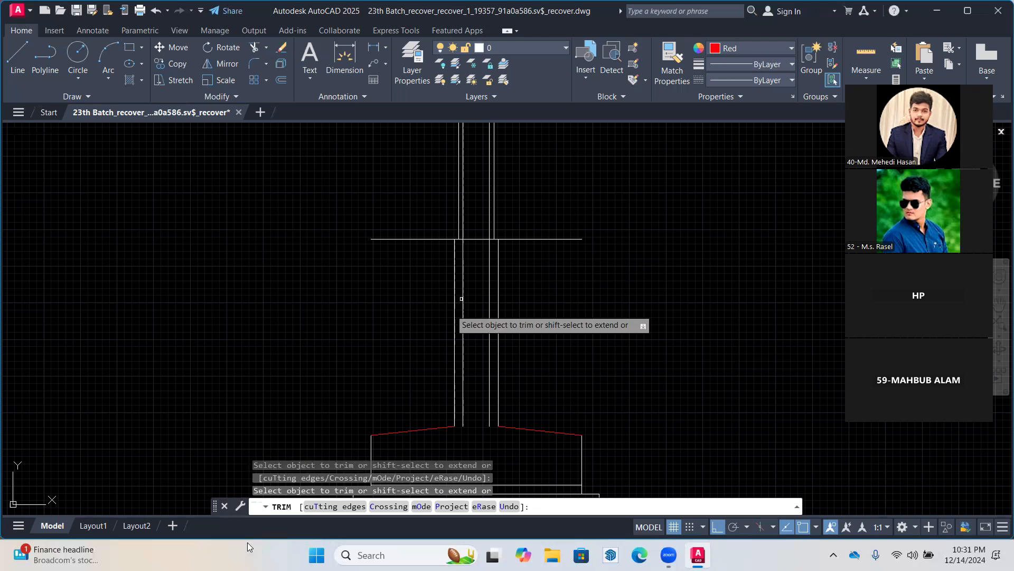
Switch to Windows Settings, pause Windows updates for 1 week, and return to the drawing
left_click(317, 555)
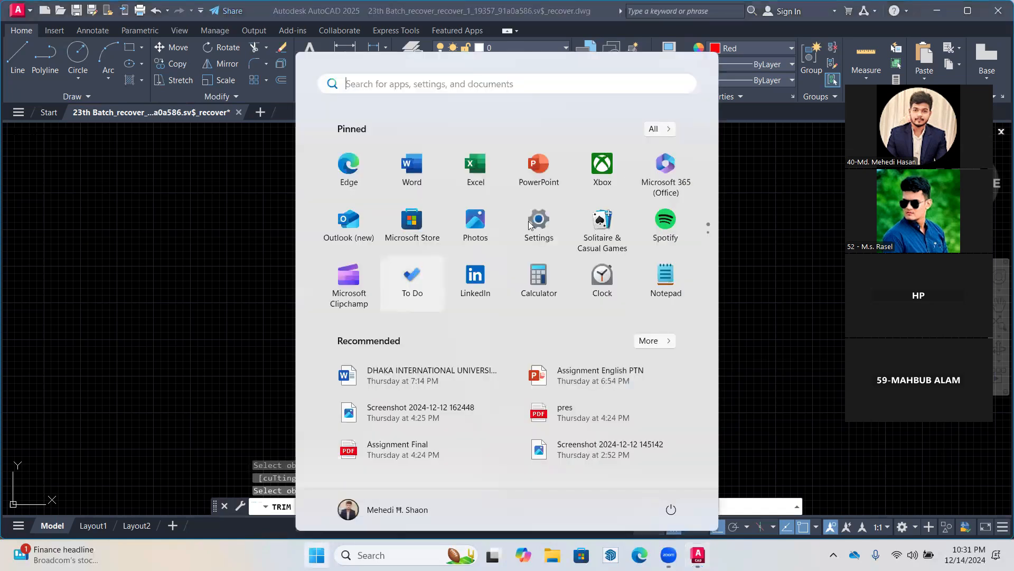
key("super+i")
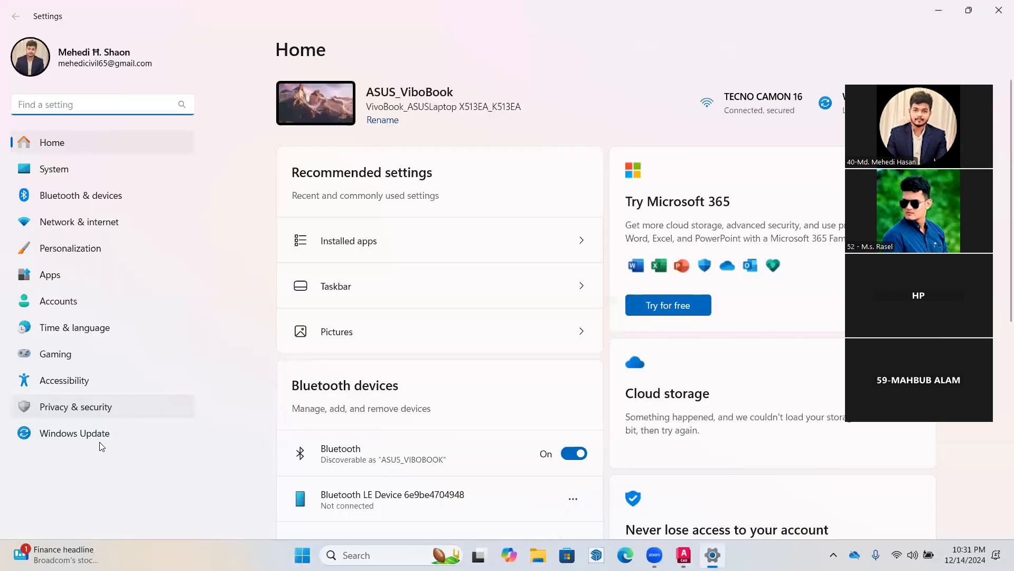
left_click(100, 443)
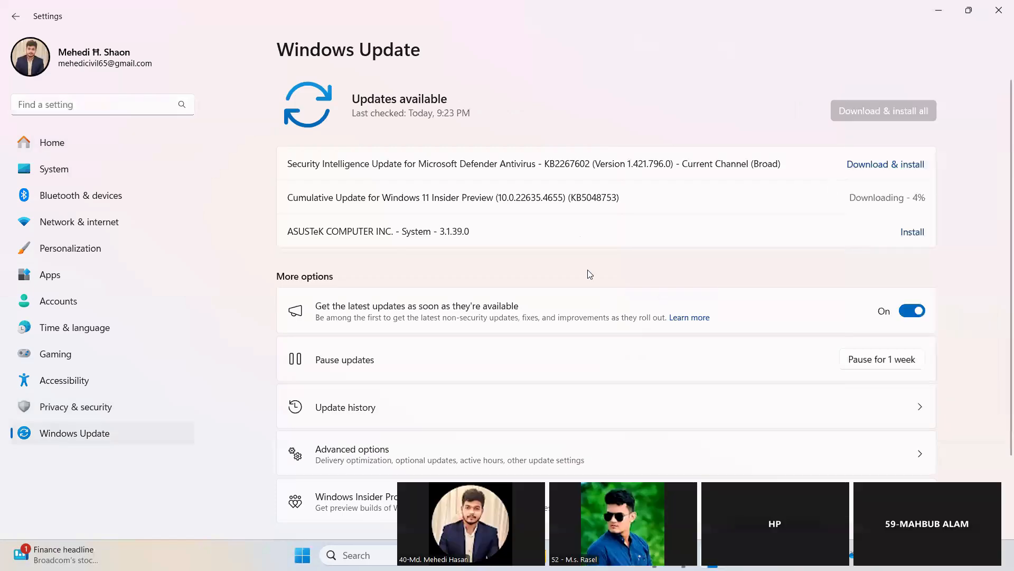
left_click(897, 365)
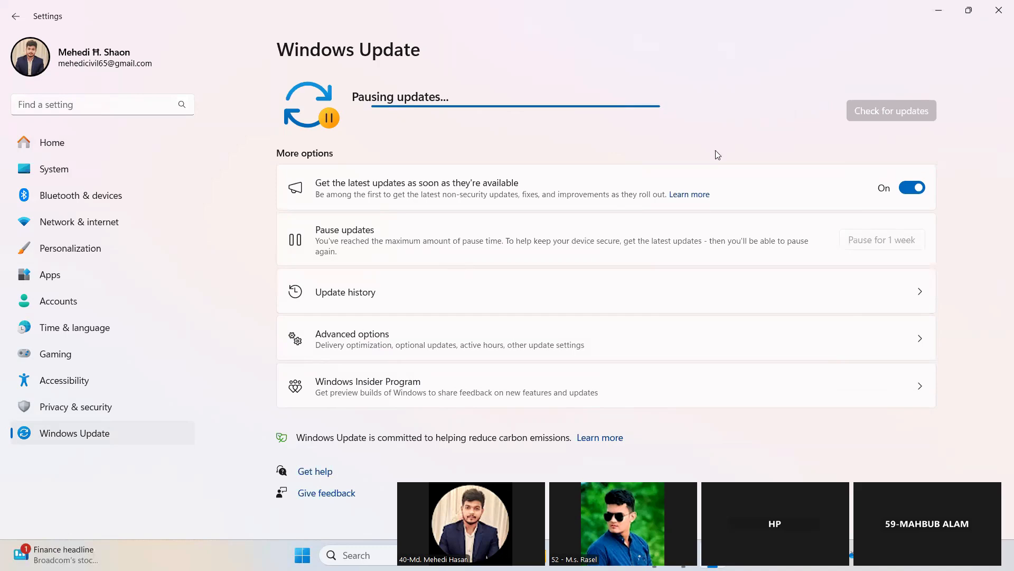
left_click(999, 11)
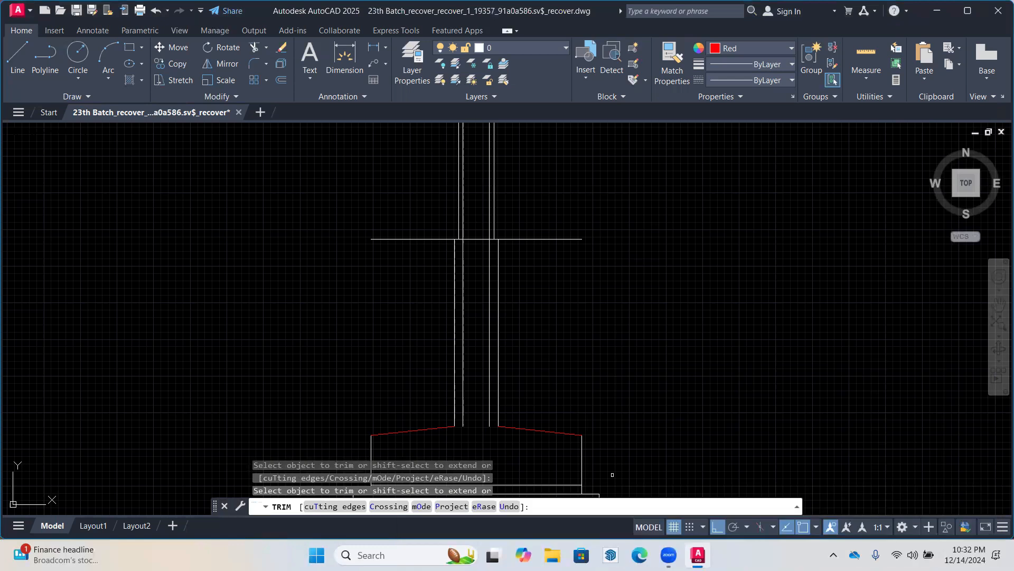
middle_click_drag(532, 290, 574, 292)
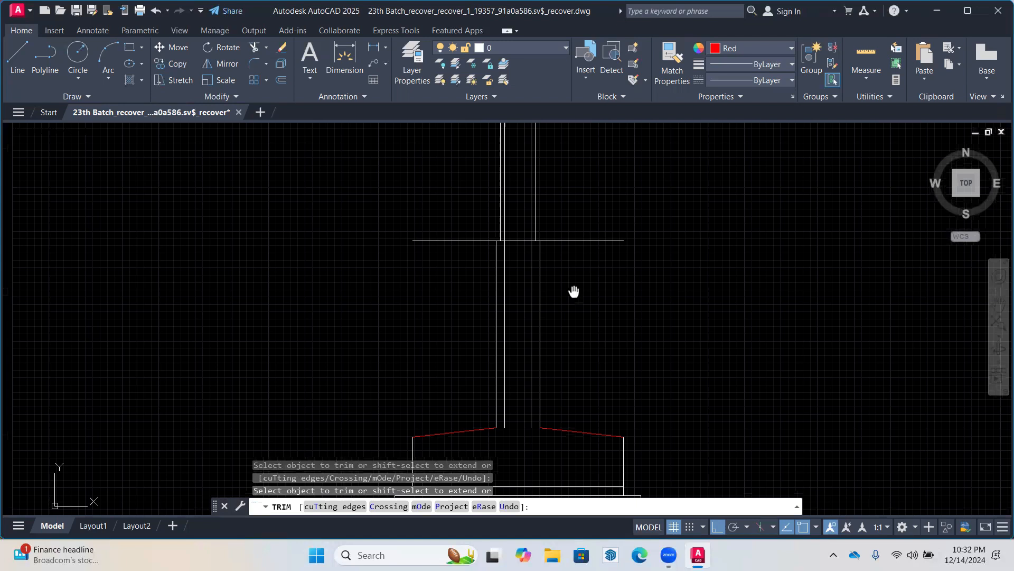
scroll(590, 302, "up", 4)
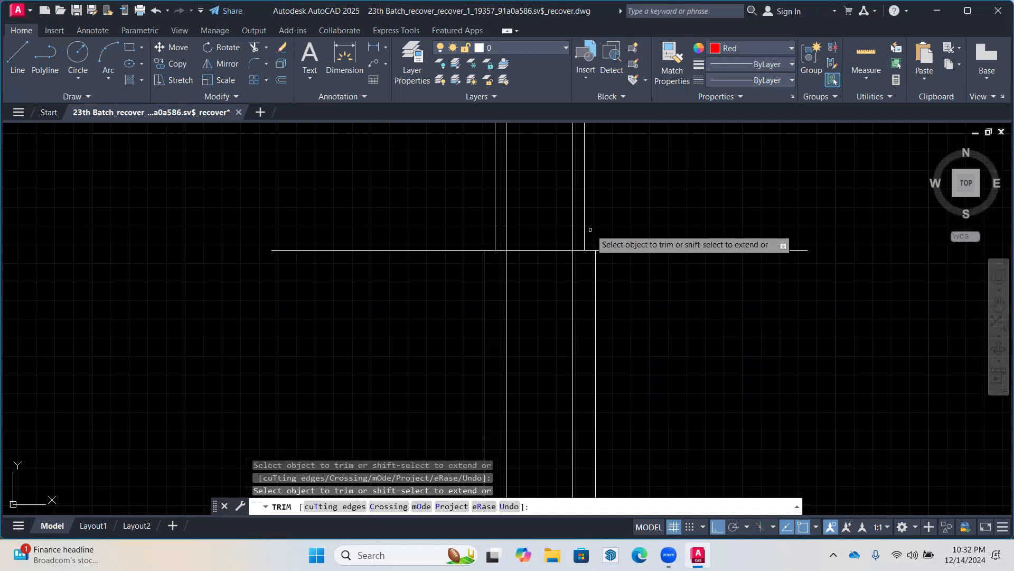
scroll(589, 230, "down", 5)
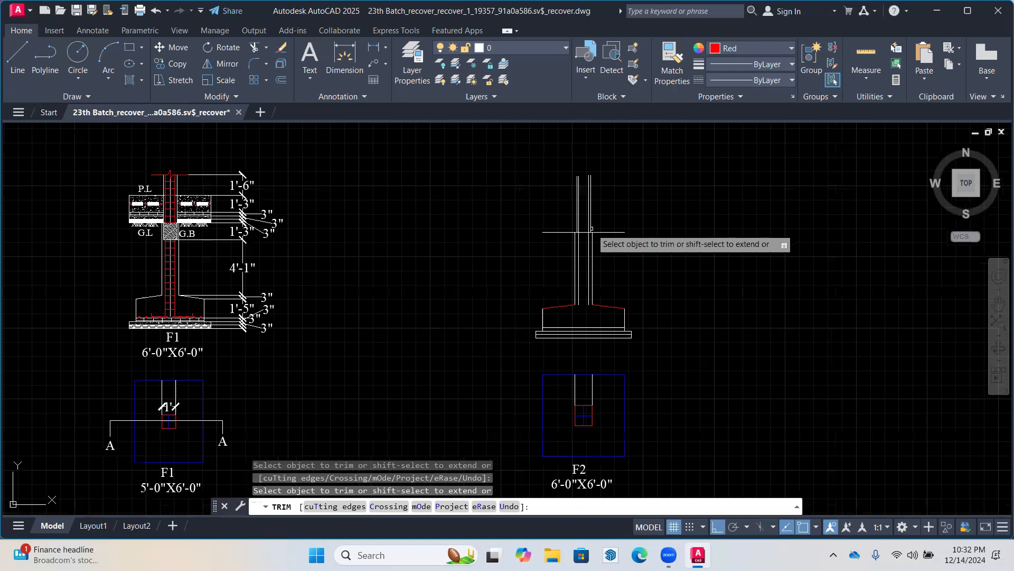
Examine F2's column around the level line and the column positions in the footing layout plan
scroll(592, 228, "up", 2)
middle_click_drag(592, 228, 586, 203)
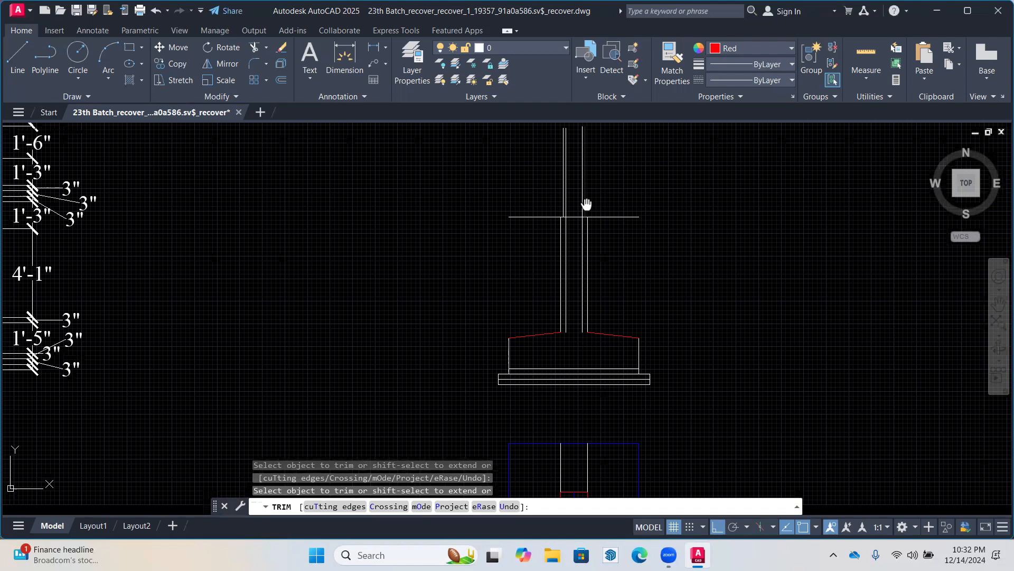
middle_click_drag(586, 204, 590, 180)
scroll(590, 179, "up", 2)
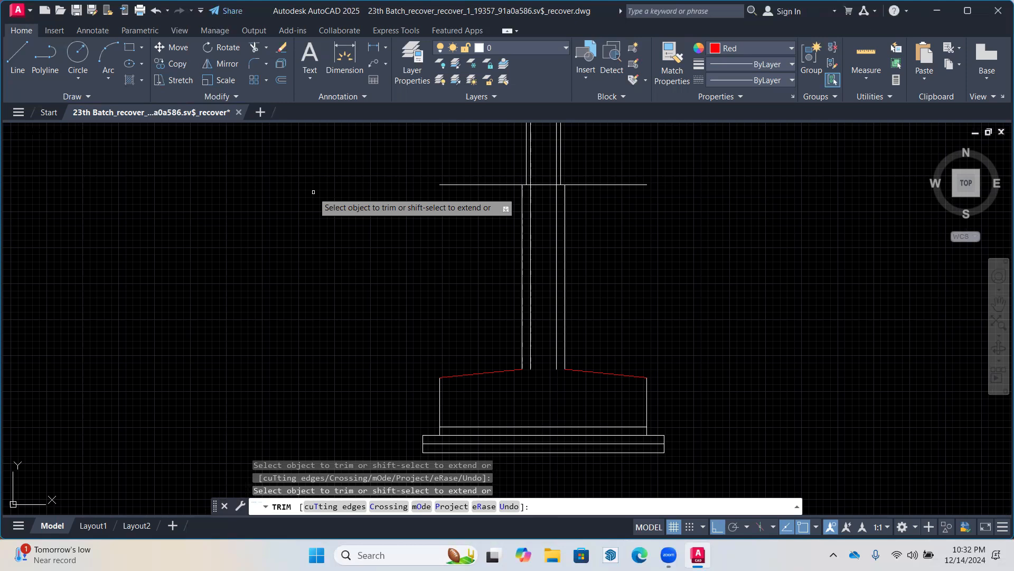
middle_click_drag(541, 183, 535, 195)
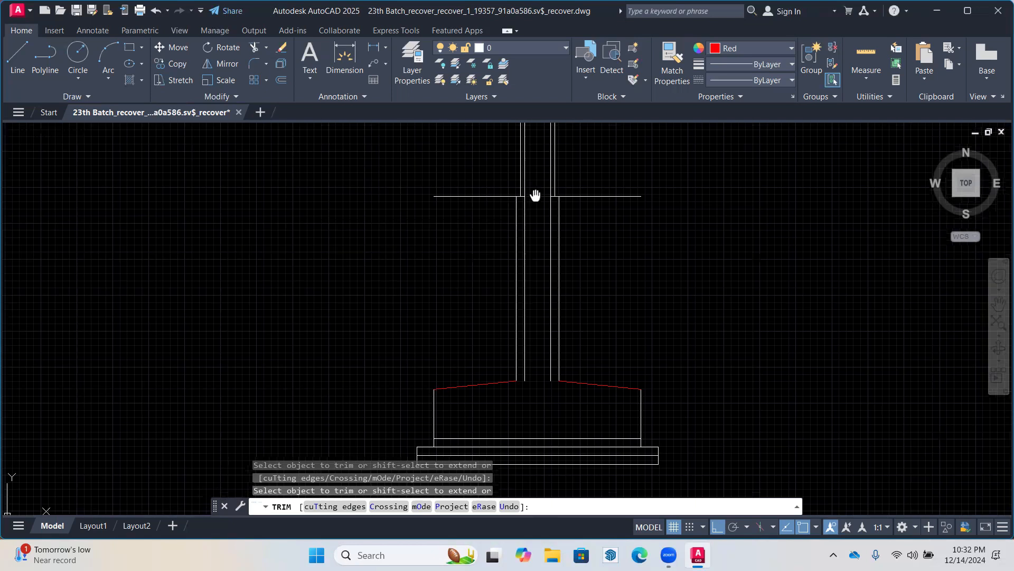
middle_click_drag(536, 195, 611, 252)
middle_click_drag(612, 253, 594, 312)
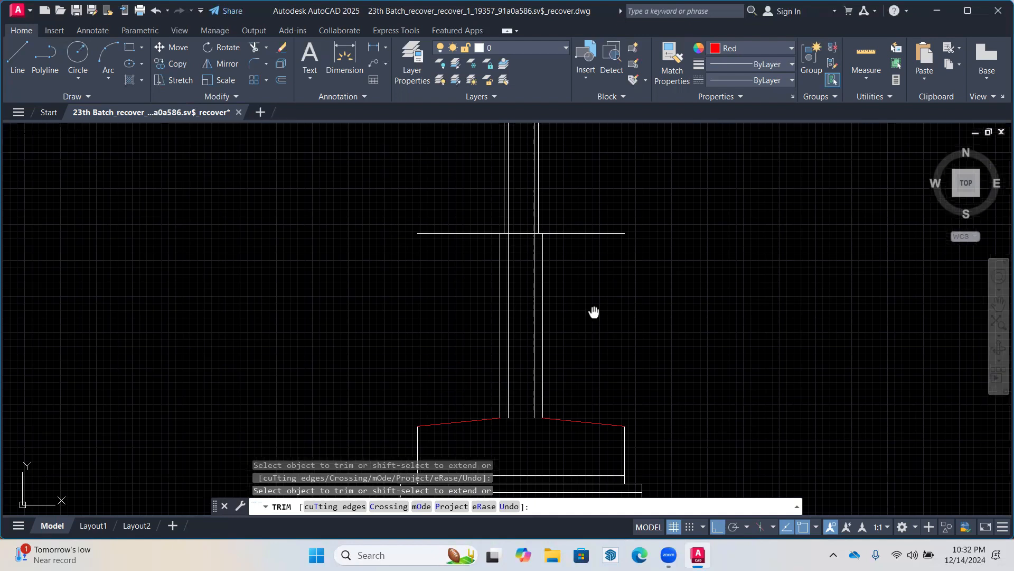
middle_click_drag(595, 275, 585, 219)
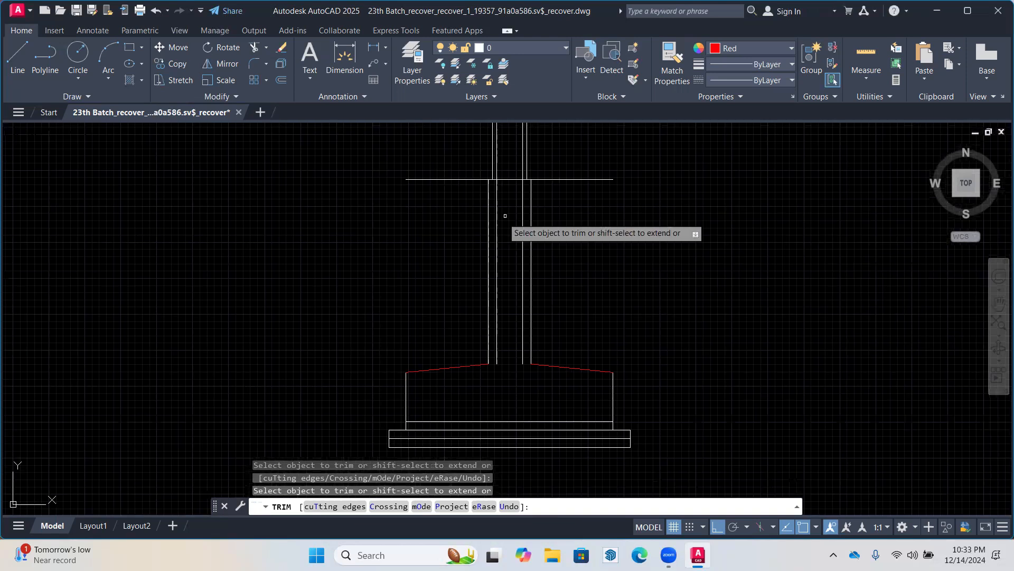
middle_click_drag(505, 215, 510, 272)
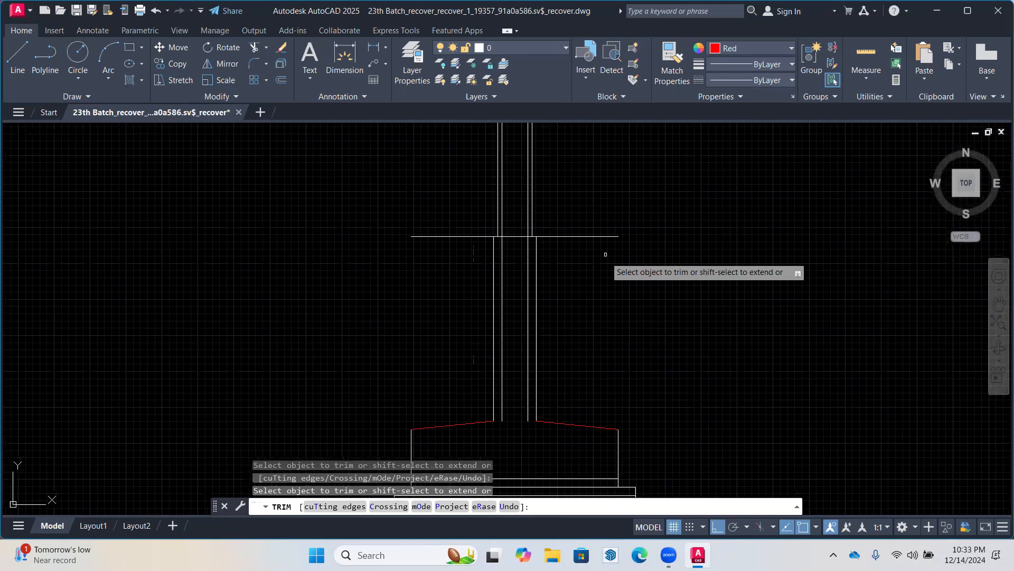
scroll(261, 284, "down", 8)
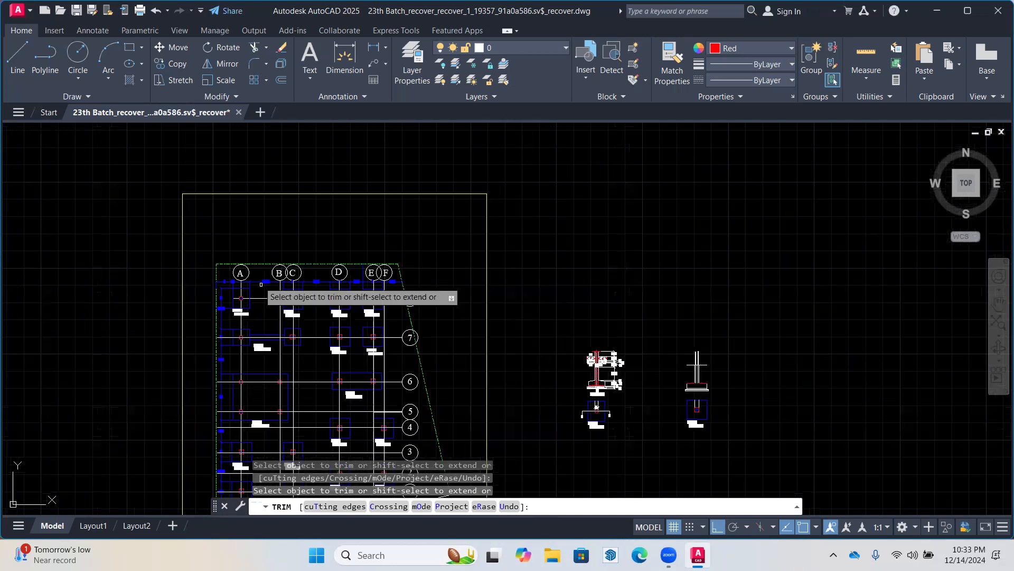
scroll(261, 284, "up", 8)
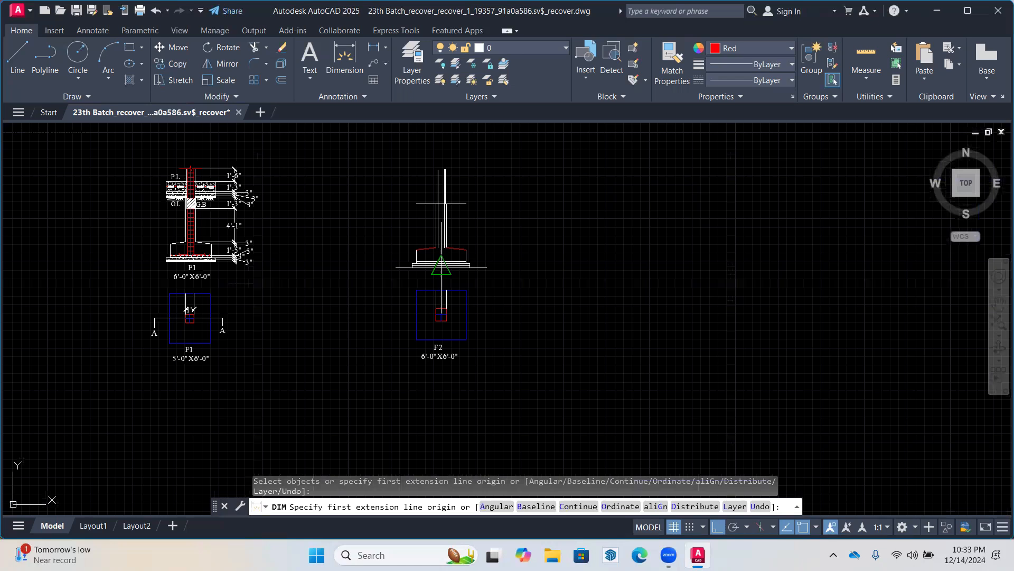
Measure the width of F2's lower column at the horizontal level line using a temporary dimension
scroll(442, 205, "up", 8)
scroll(400, 198, "up", 2)
left_click(404, 193)
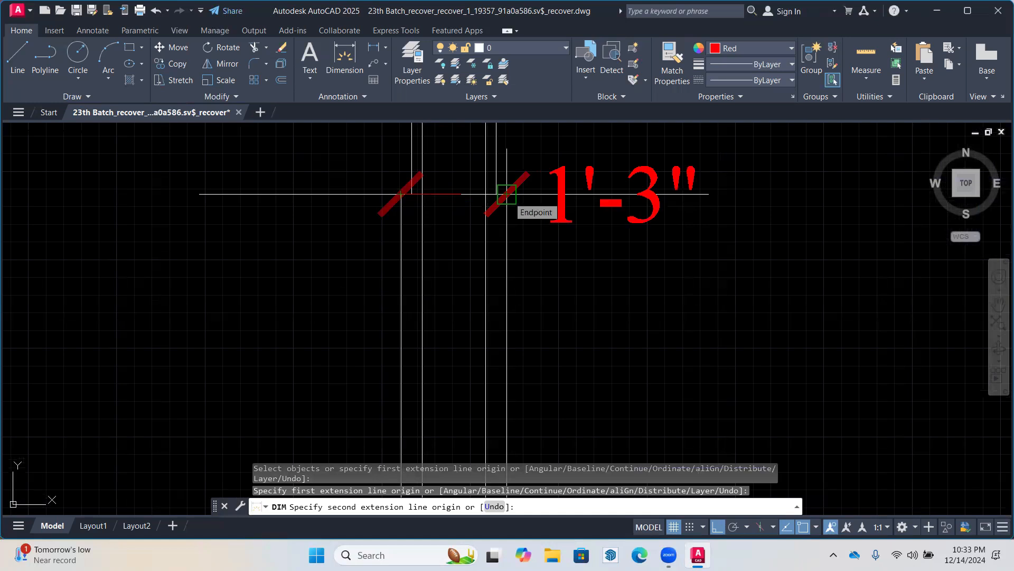
key("Escape")
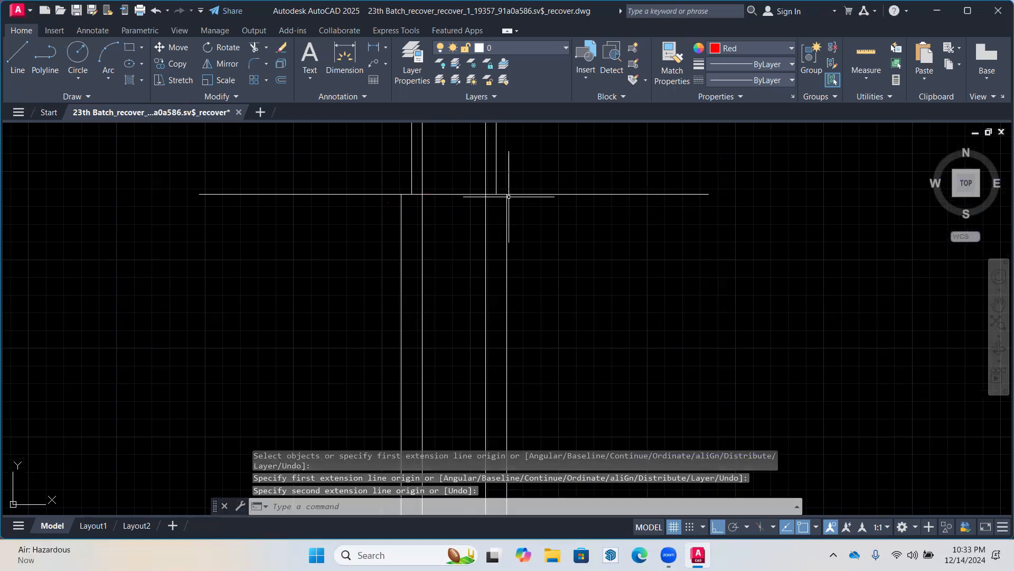
scroll(500, 218, "down", 4)
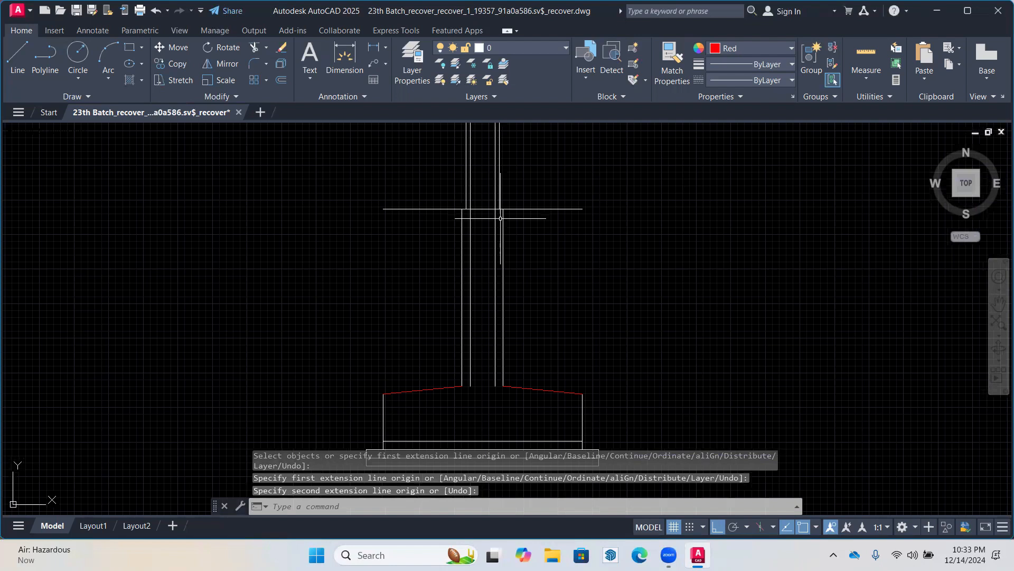
scroll(532, 193, "down", 2)
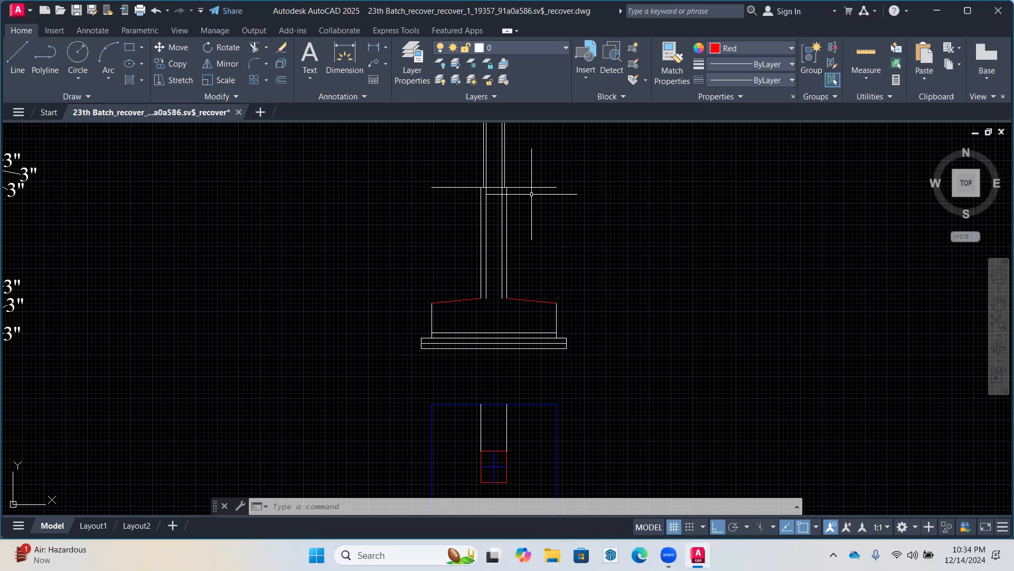
Extend both inner column lines of F2 down through the footing block to its lower inner horizontal line
left_click(266, 47)
left_click(273, 95)
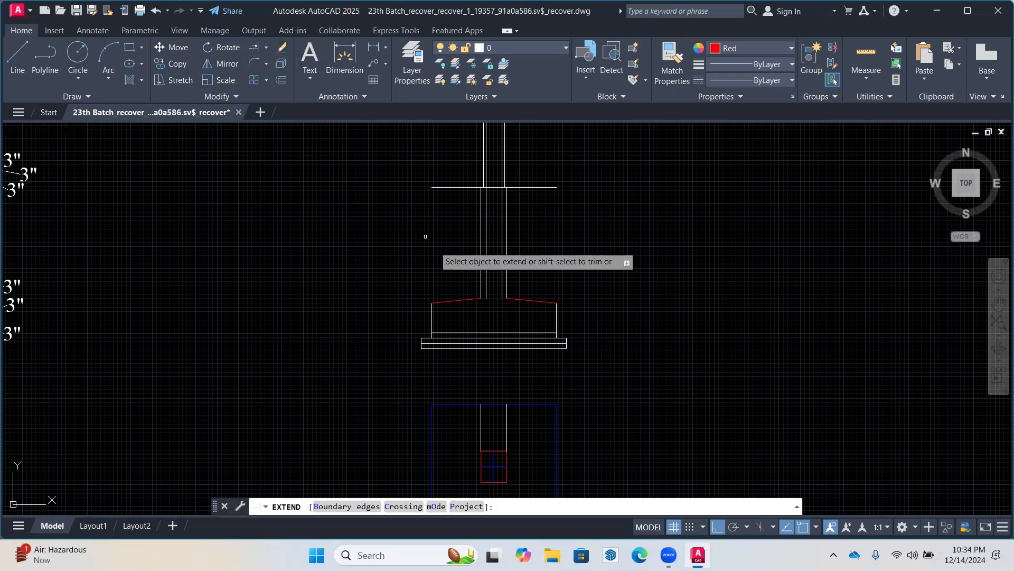
left_click(486, 280)
left_click(503, 281)
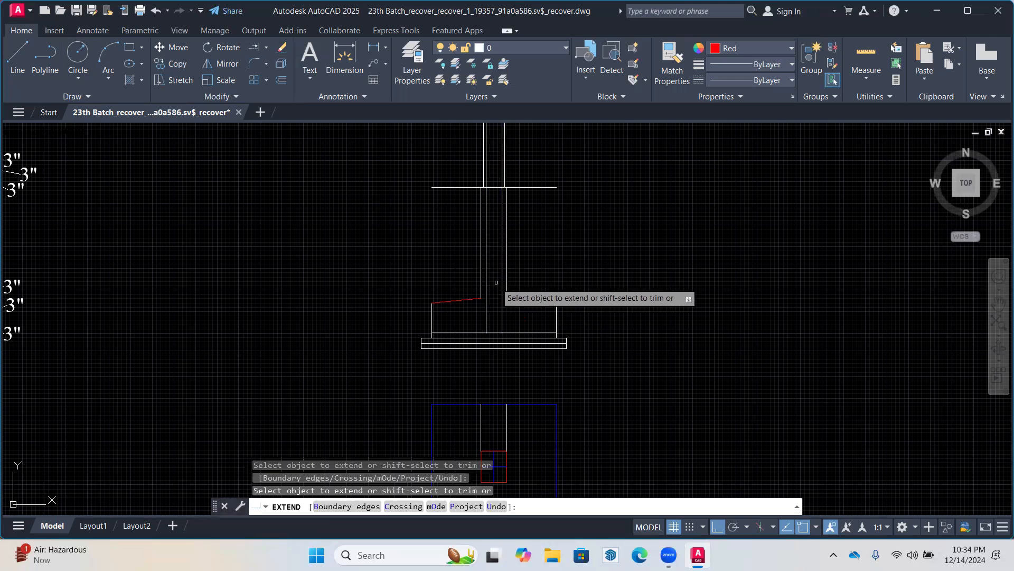
key("Escape")
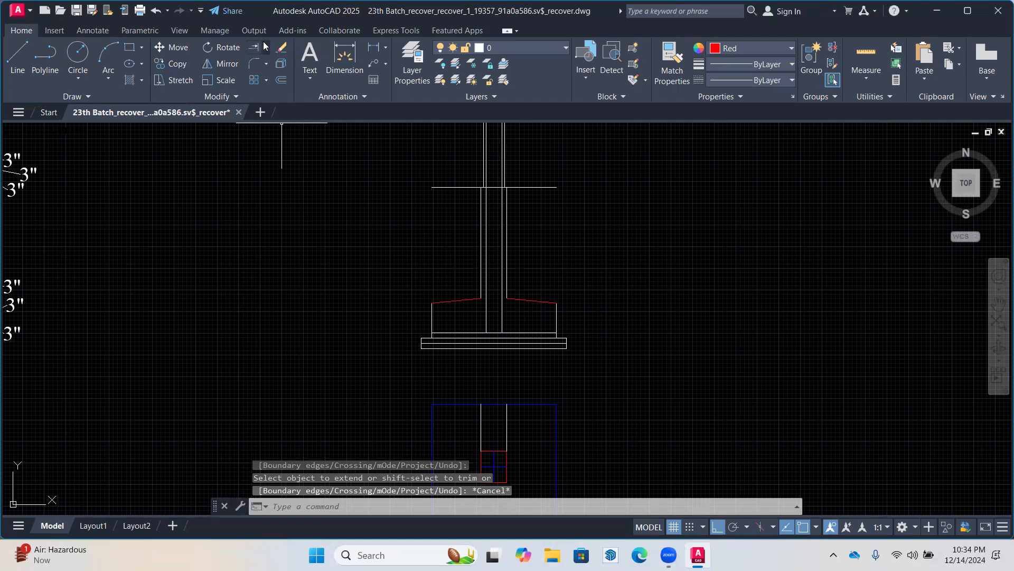
left_click(21, 59)
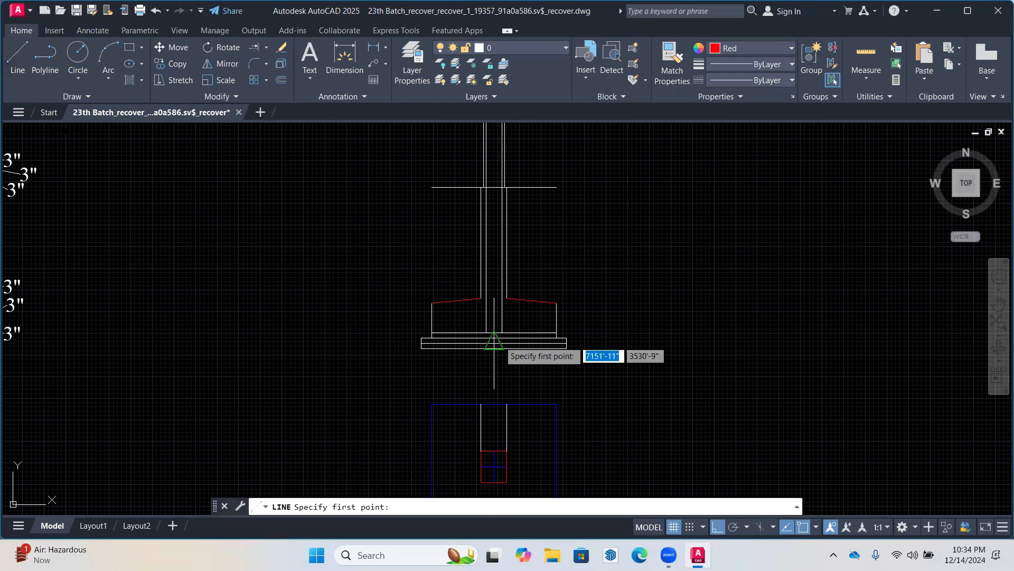
scroll(497, 350, "up", 2)
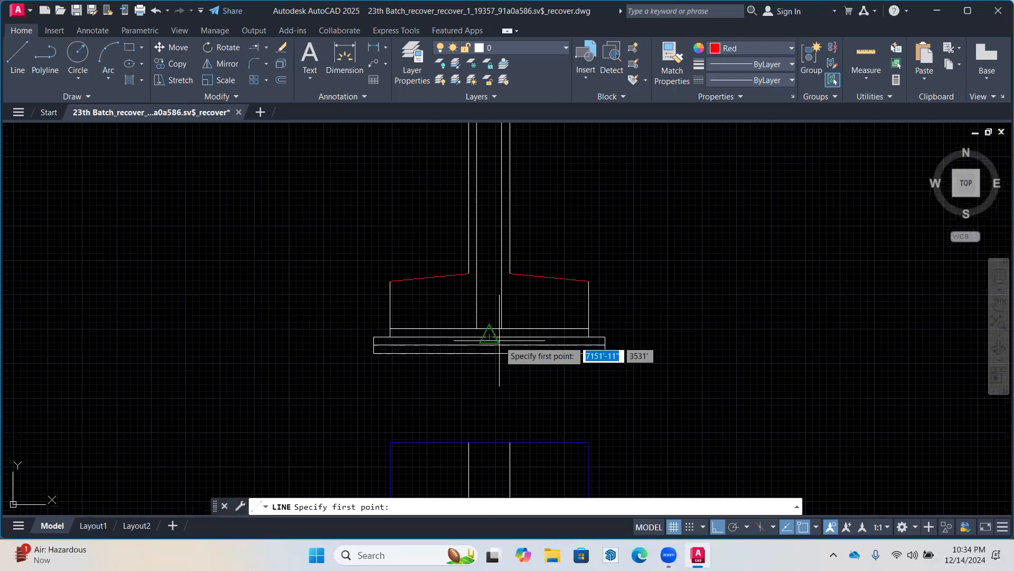
scroll(499, 336, "up", 4)
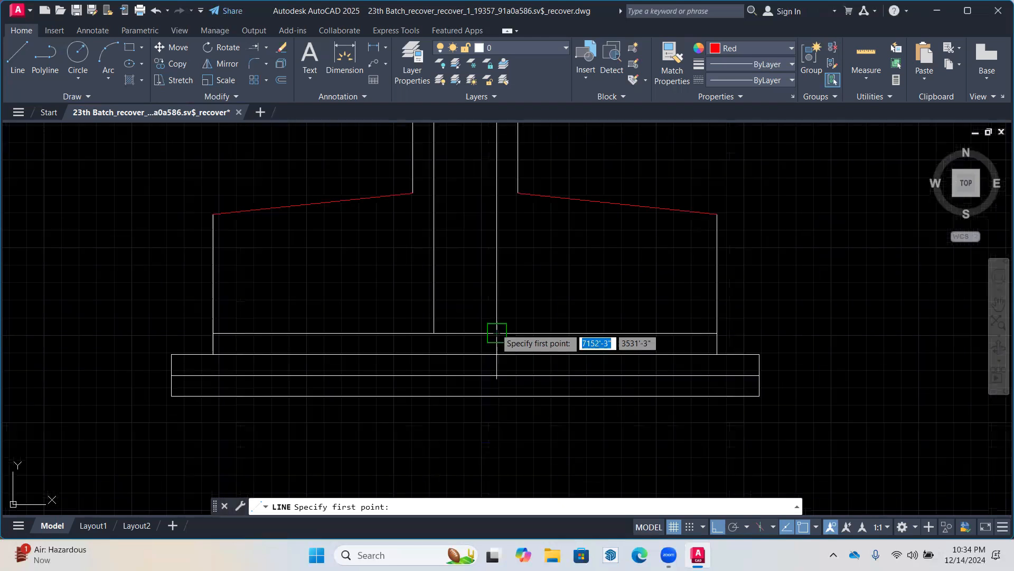
key("Escape")
Offset the footing block's lower inner horizontal line upward by 1.5"
type("o")
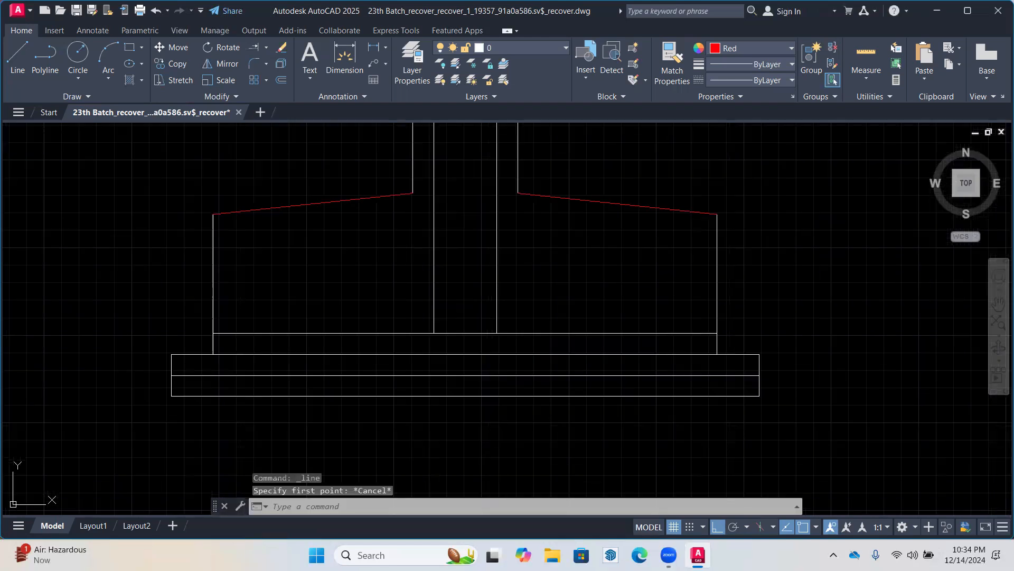
key("Return")
type("1.5")
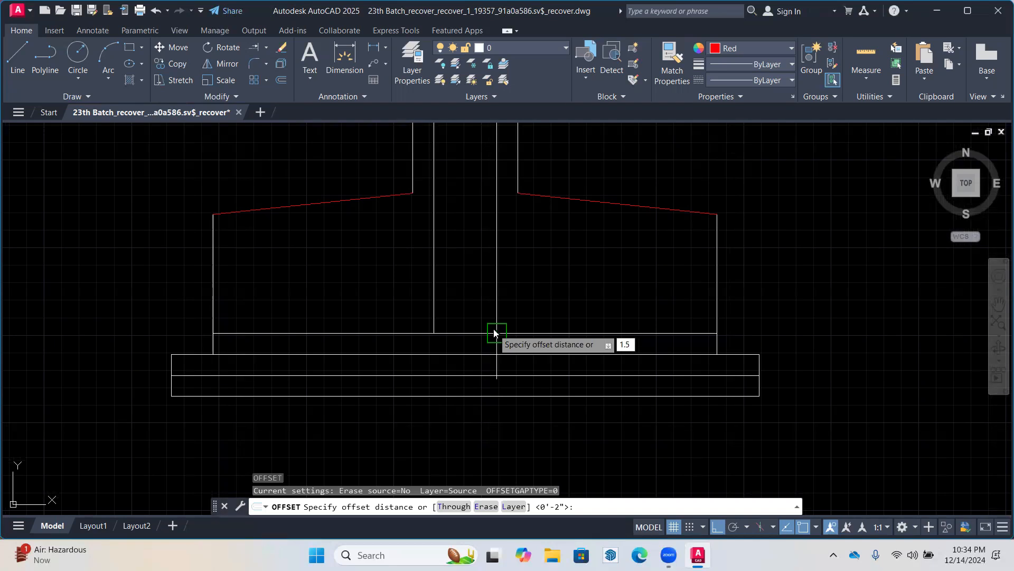
key("Return")
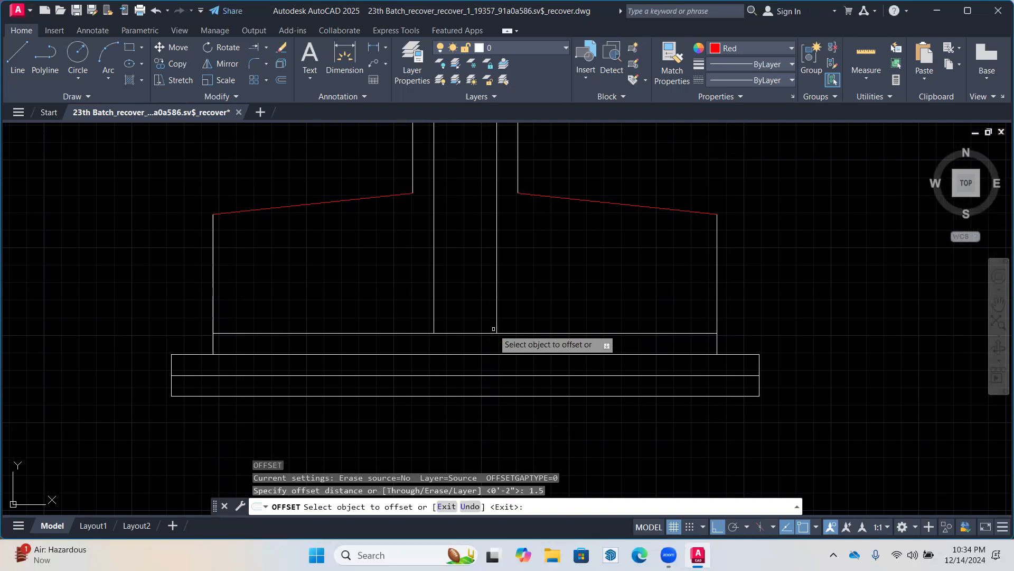
left_click(465, 334)
left_click(482, 314)
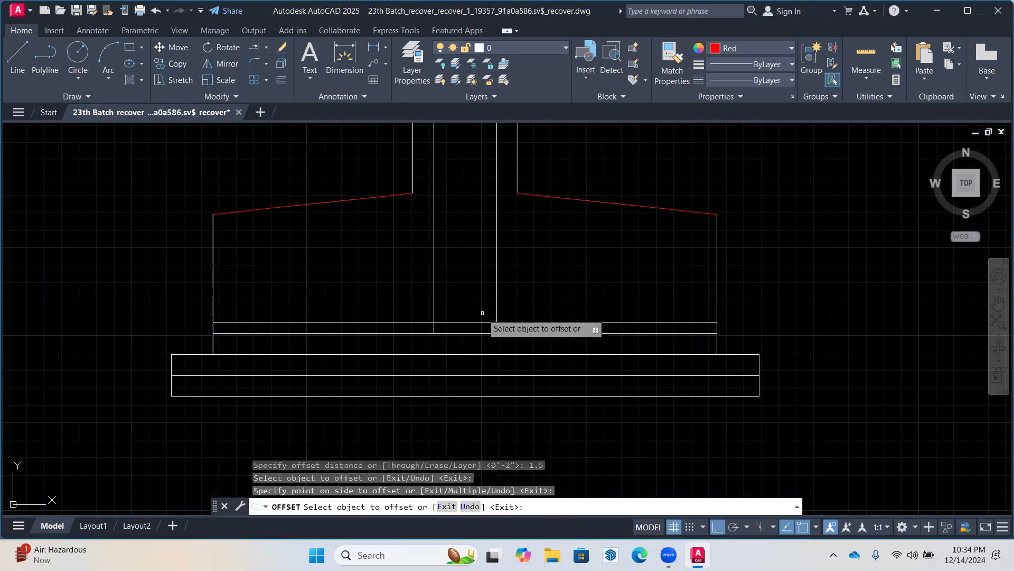
left_click(266, 47)
left_click(270, 68)
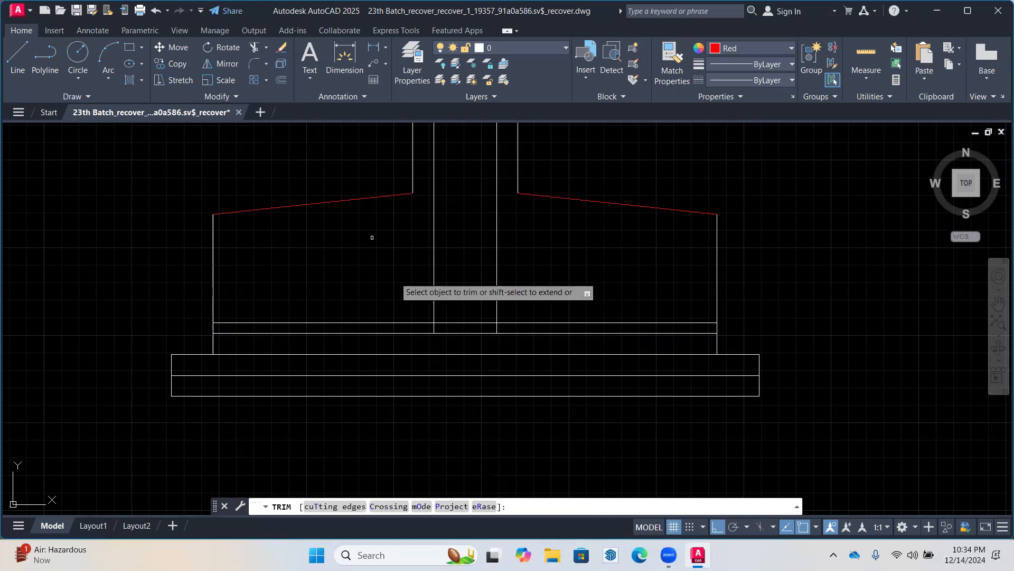
scroll(432, 314, "up", 2)
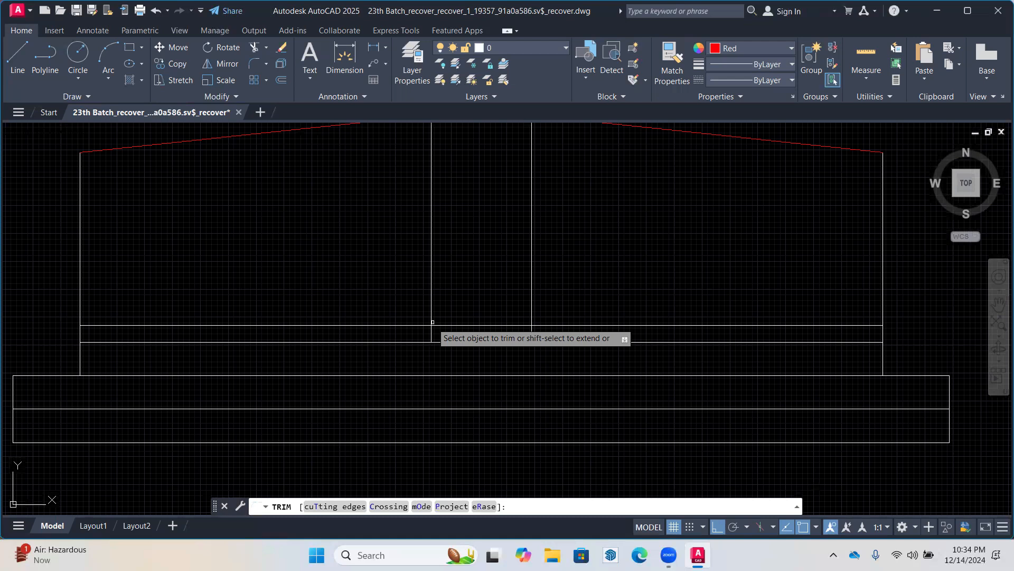
Draw a red line from the left inner column line 1.5' outward along the offset line, ending in a 3" upward hook
left_click(18, 58)
left_click(431, 325)
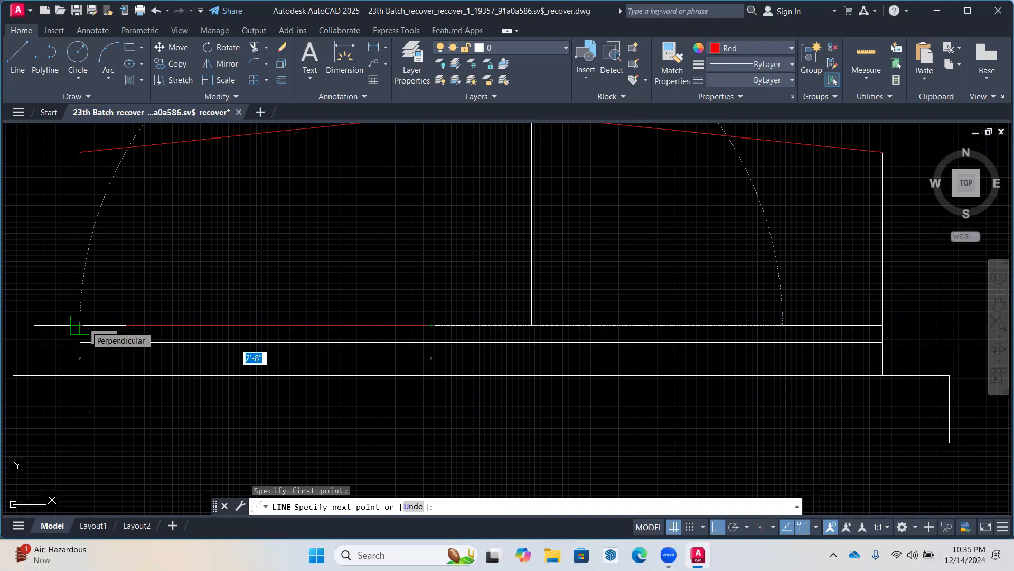
type("10")
key("BackSpace")
type(".5")
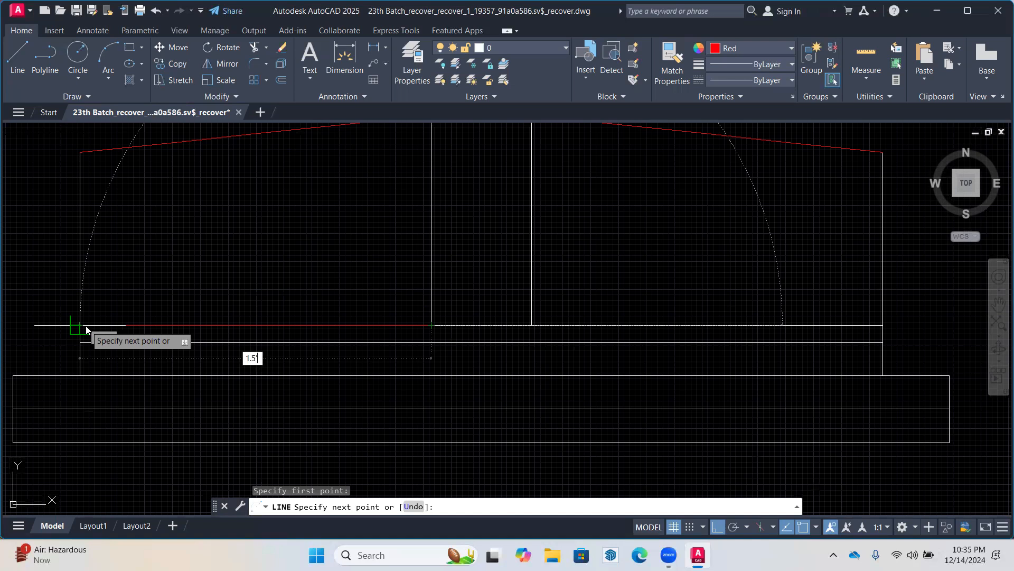
key("Return")
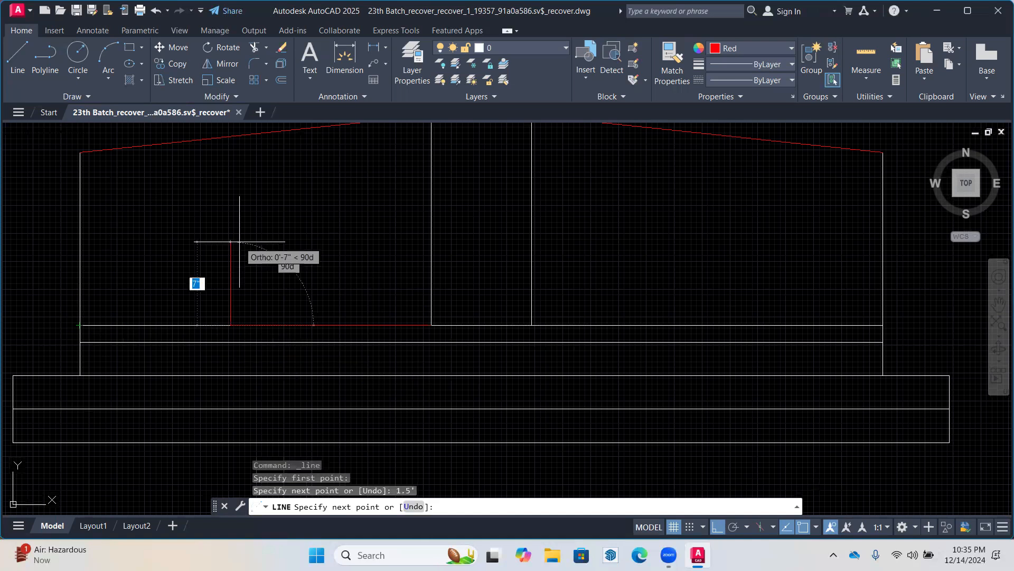
type("3")
key("Return")
key("Return")
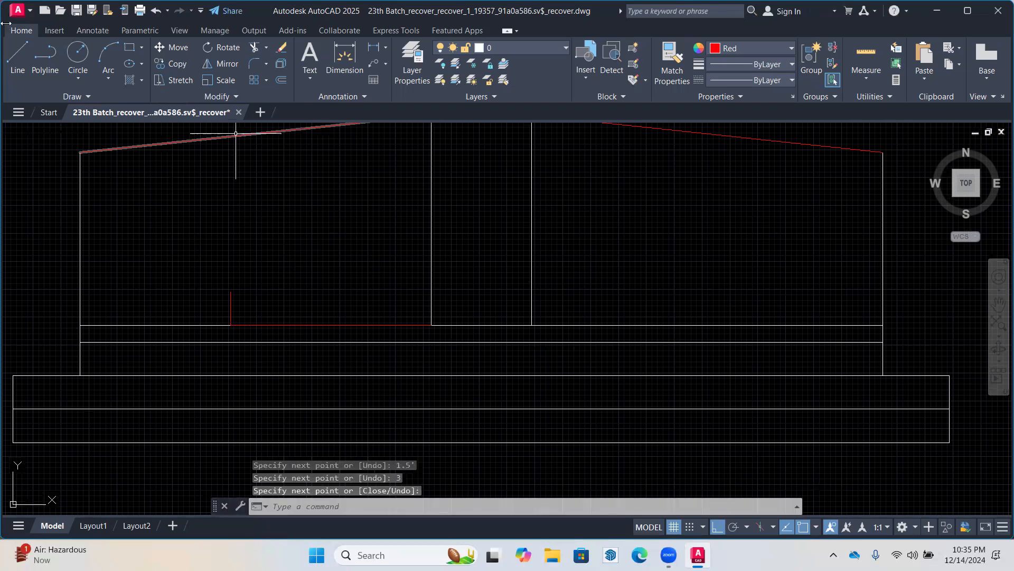
Draw the matching red line from the right inner column line, 1.5' outward along the offset line with a 3" upward hook
key("Return")
left_click(531, 325)
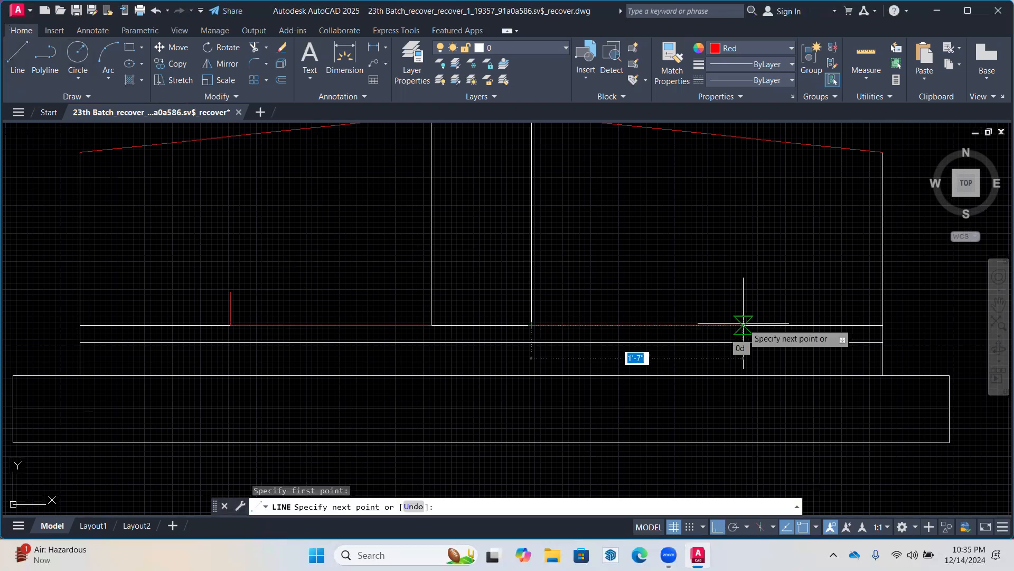
type("1.5'")
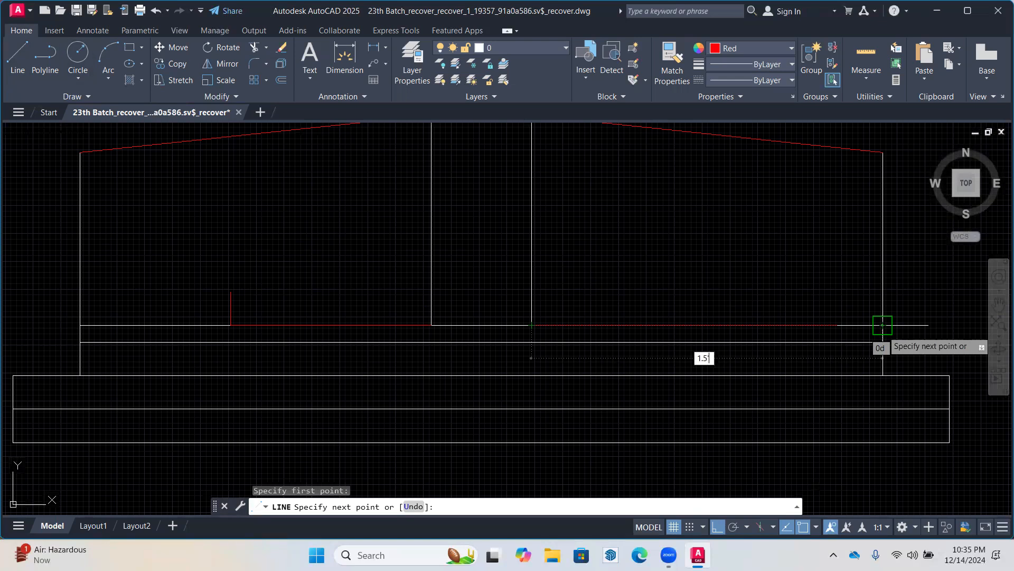
key("Return")
type("3")
key("Return")
key("Return")
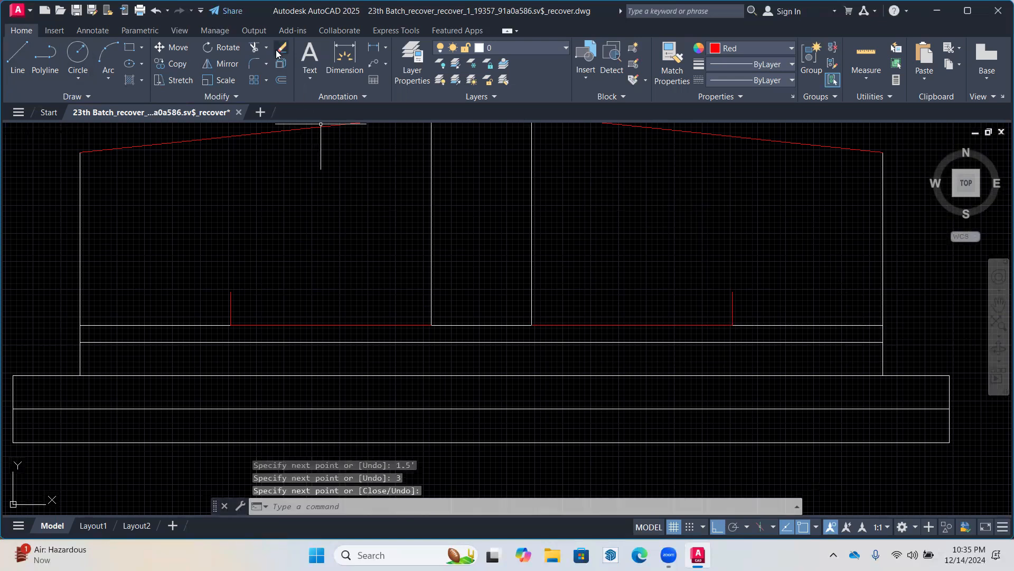
Trim away the white offset line beyond both red hooks and between the two inner column lines
left_click(254, 47)
left_click(197, 328)
left_click(185, 302)
key("Return")
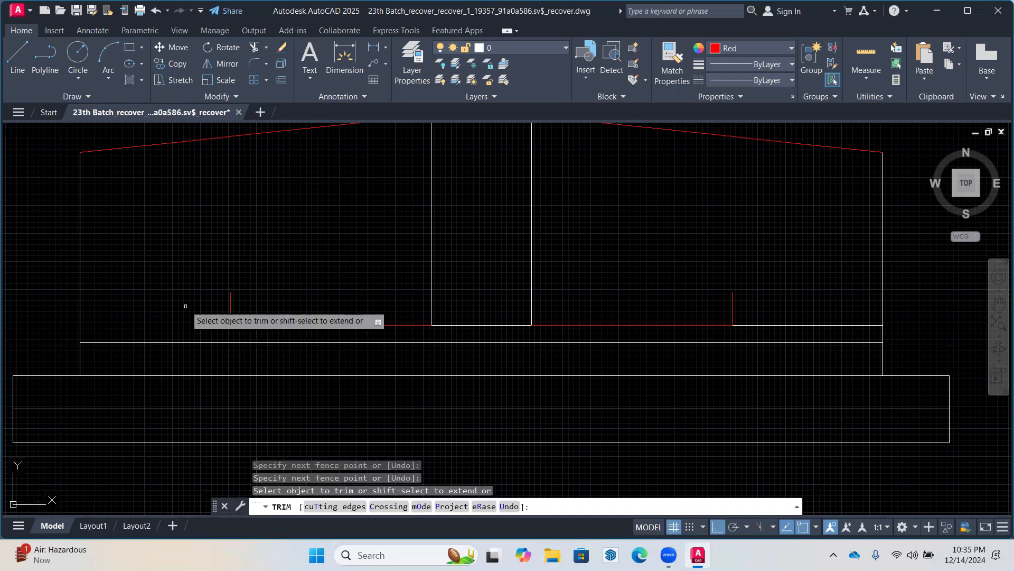
left_click(478, 324)
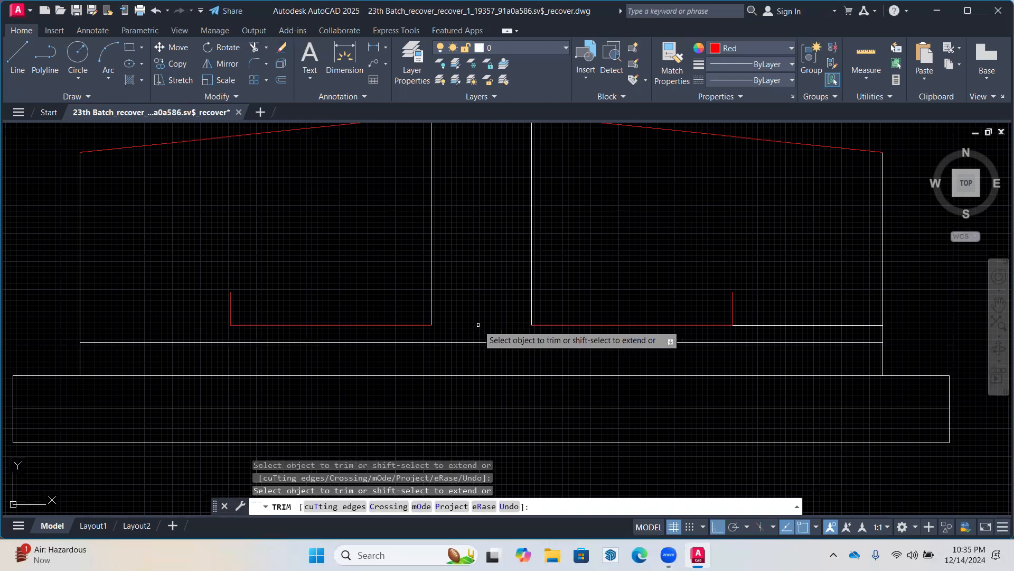
left_click(770, 318)
left_click(769, 332)
key("Return")
scroll(550, 208, "down", 2)
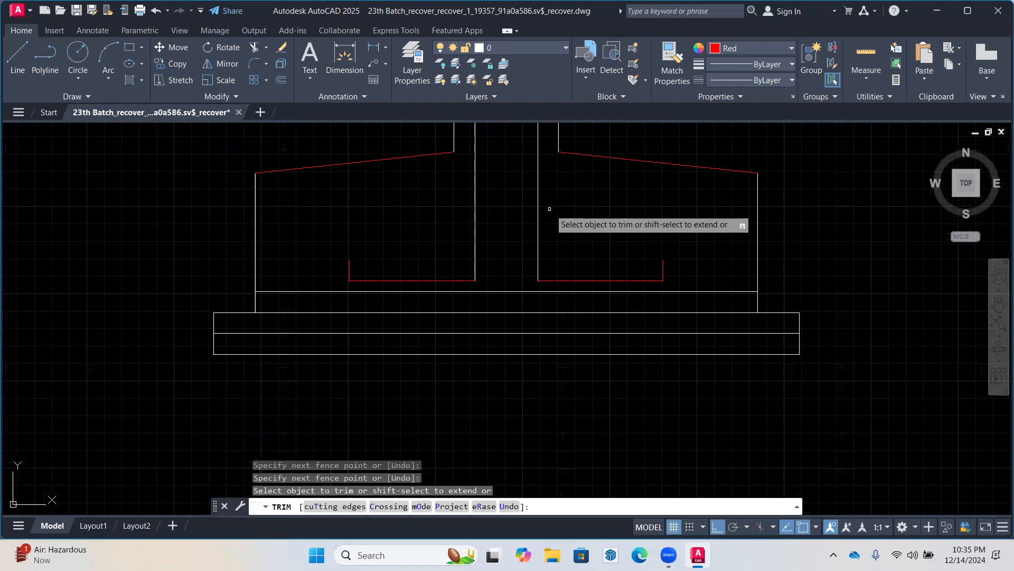
scroll(549, 209, "down", 2)
key("Escape")
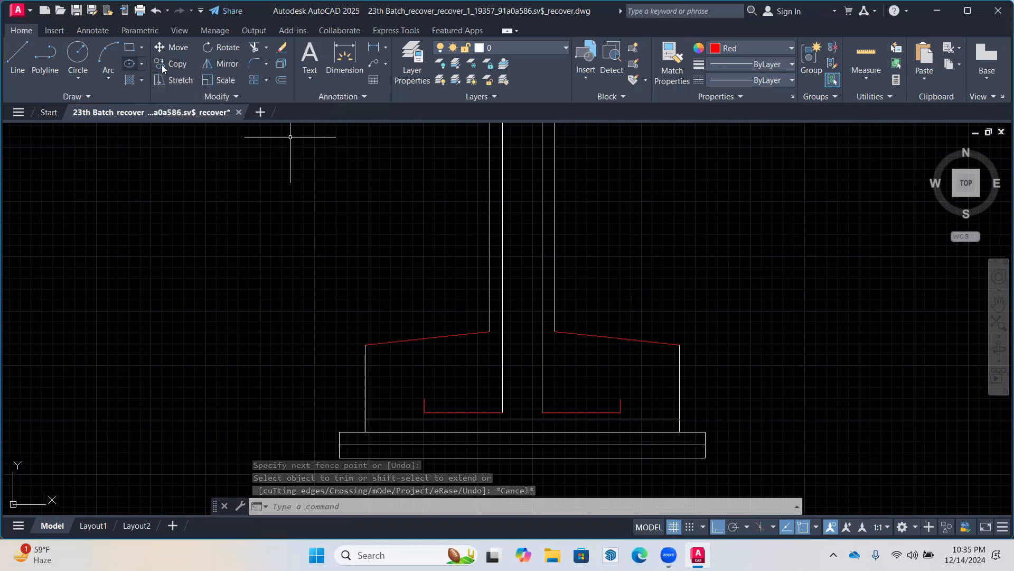
Draw a red circle just below the left bar's hook corner, with its radius reaching up to the bar
left_click(78, 54)
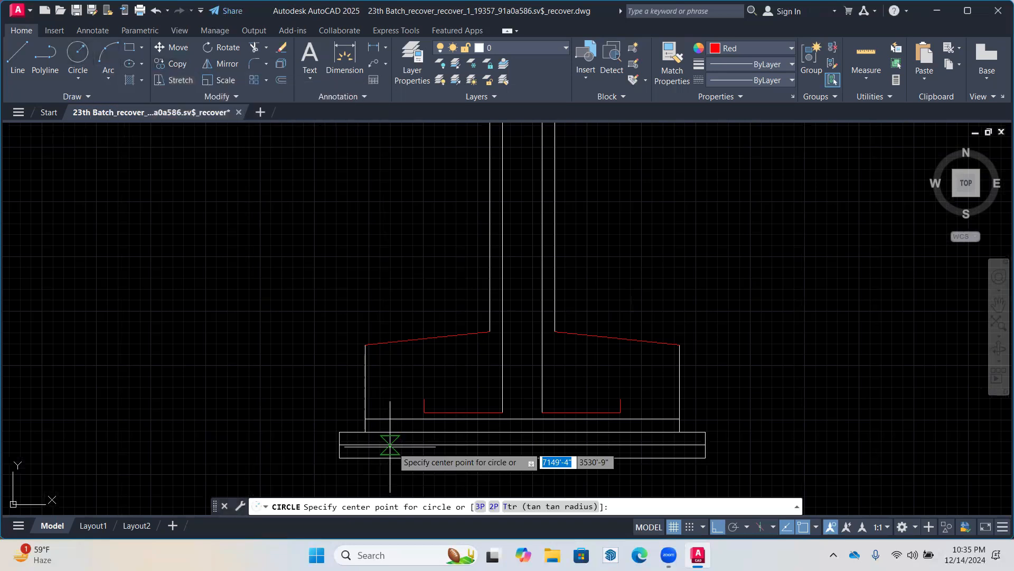
scroll(410, 422, "up", 5)
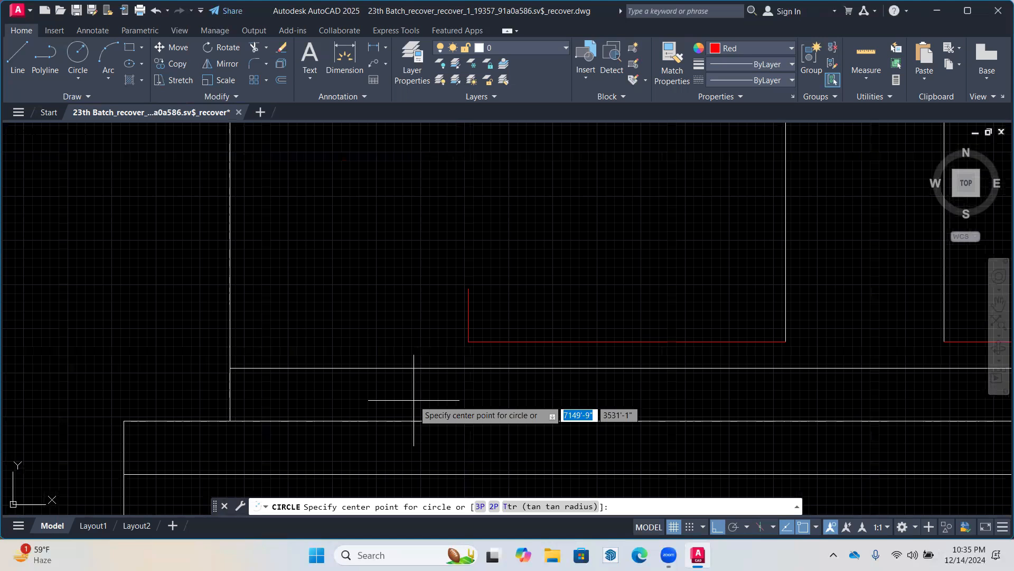
scroll(414, 400, "up", 2)
scroll(499, 334, "up", 2)
left_click(497, 330)
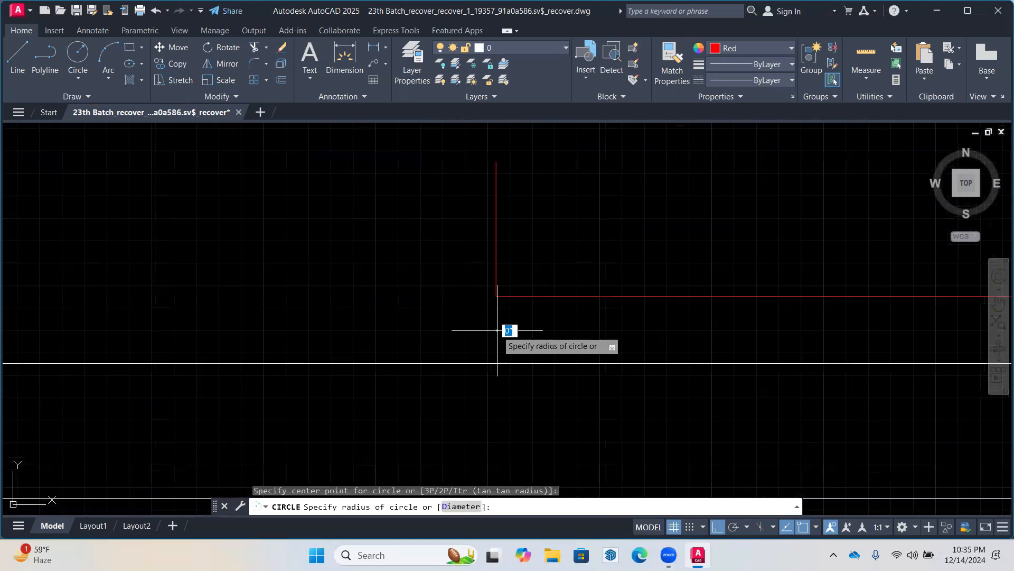
left_click(497, 296)
scroll(498, 349, "up", 2)
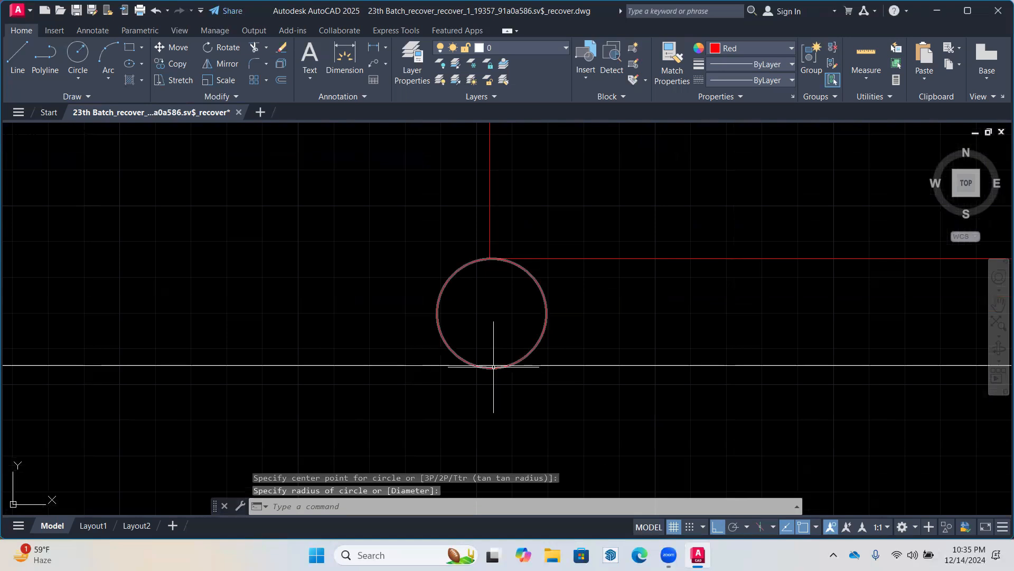
Stretch the circle's bottom quadrant up to the white horizontal line so the circle rests on it
left_click(493, 367)
left_click(491, 368)
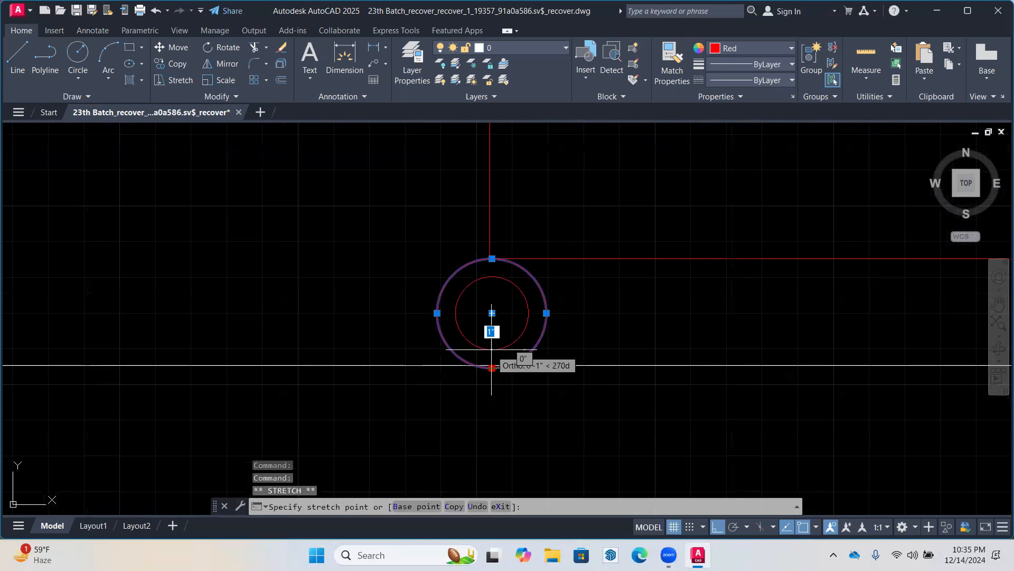
scroll(495, 349, "up", 2)
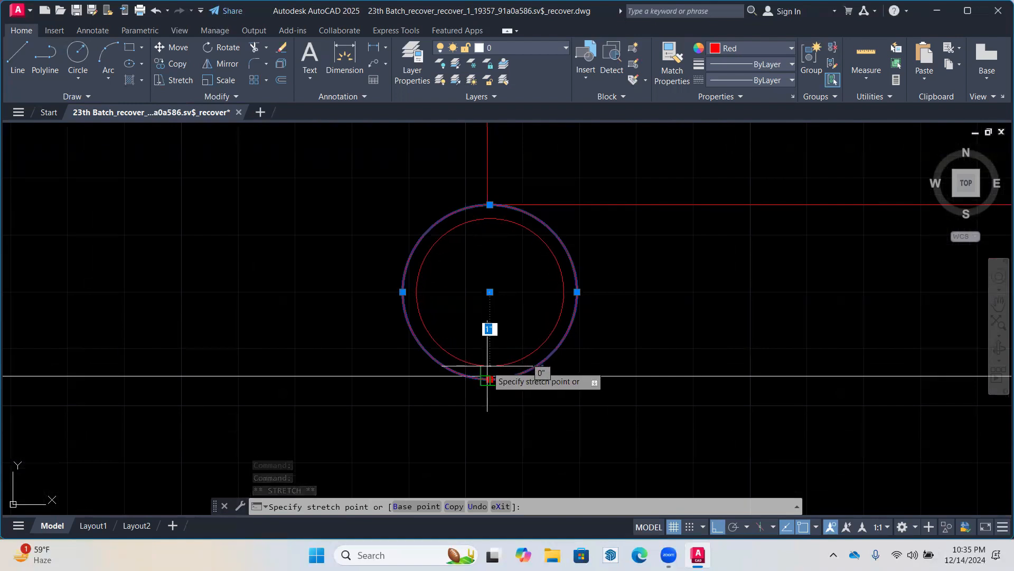
left_click(488, 376)
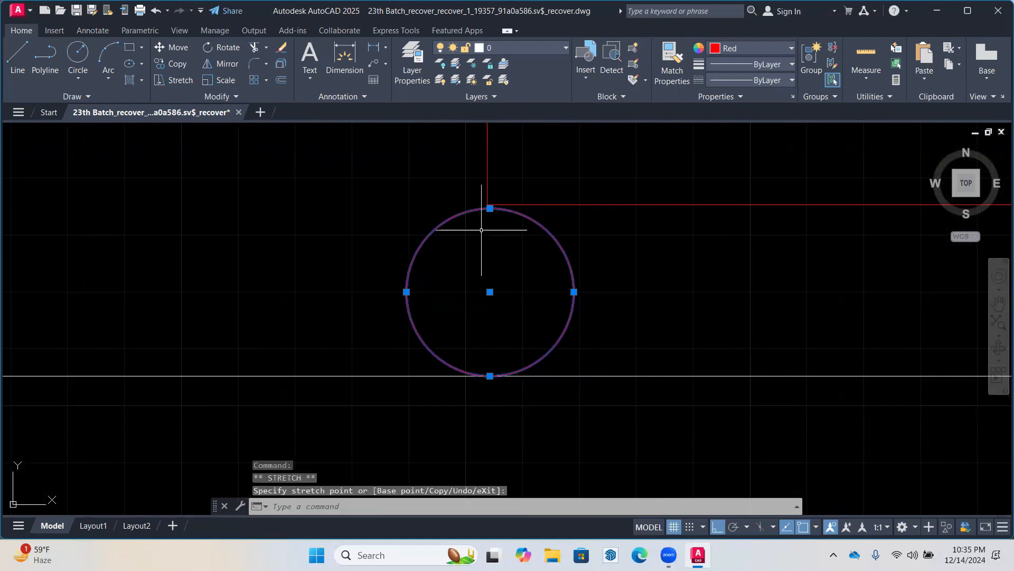
left_click(489, 208)
left_click(490, 209)
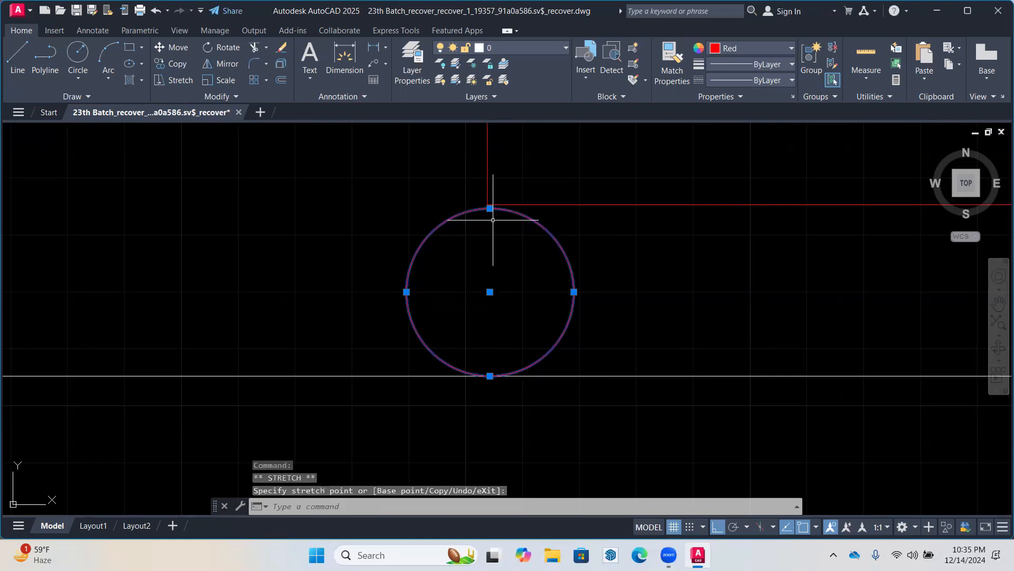
Copy the circle from its center about 1'-0" horizontally outward, near the footing's left edge
left_click(171, 64)
left_click(487, 290)
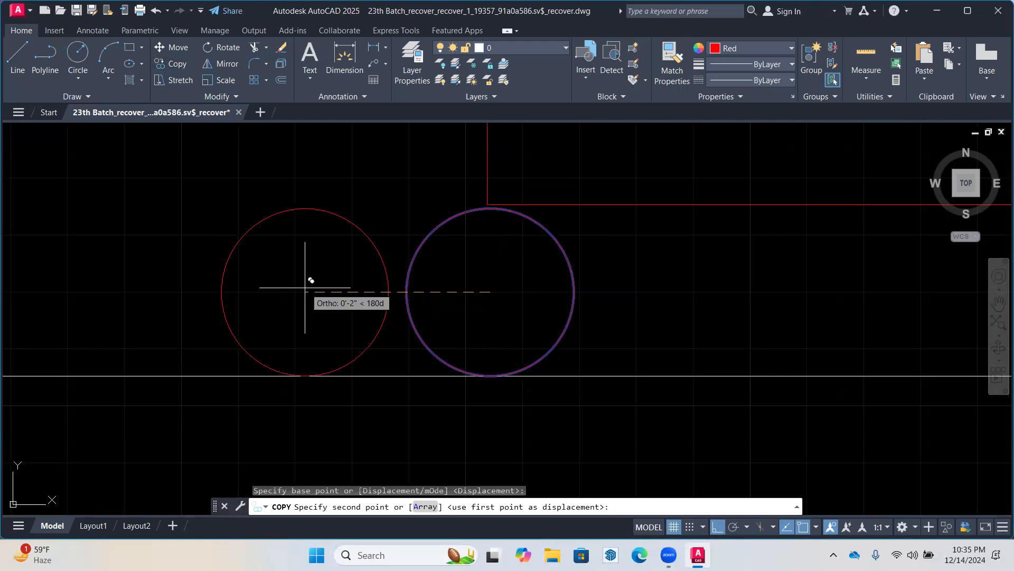
scroll(616, 272, "down", 5)
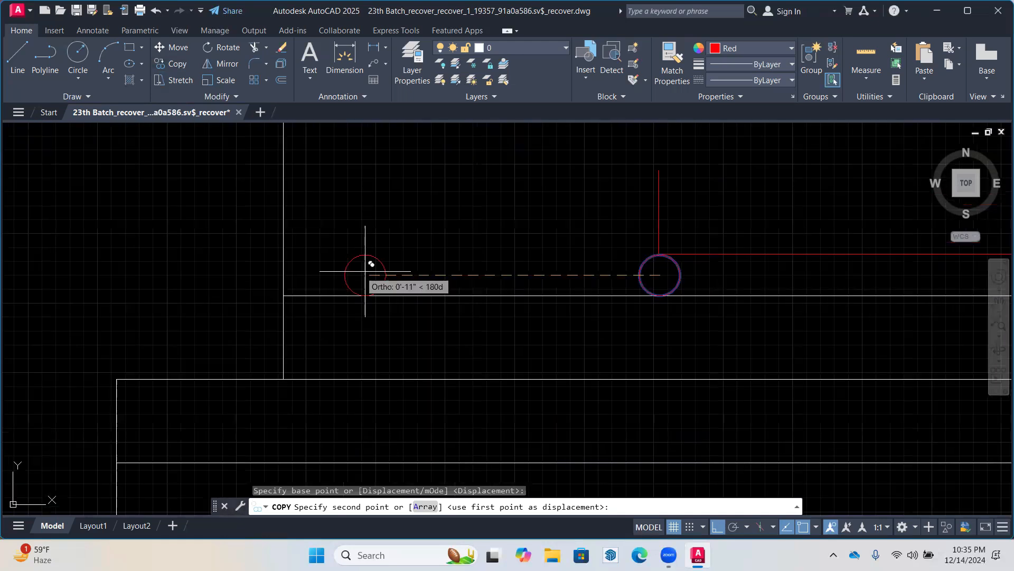
scroll(365, 271, "up", 4)
left_click(299, 268)
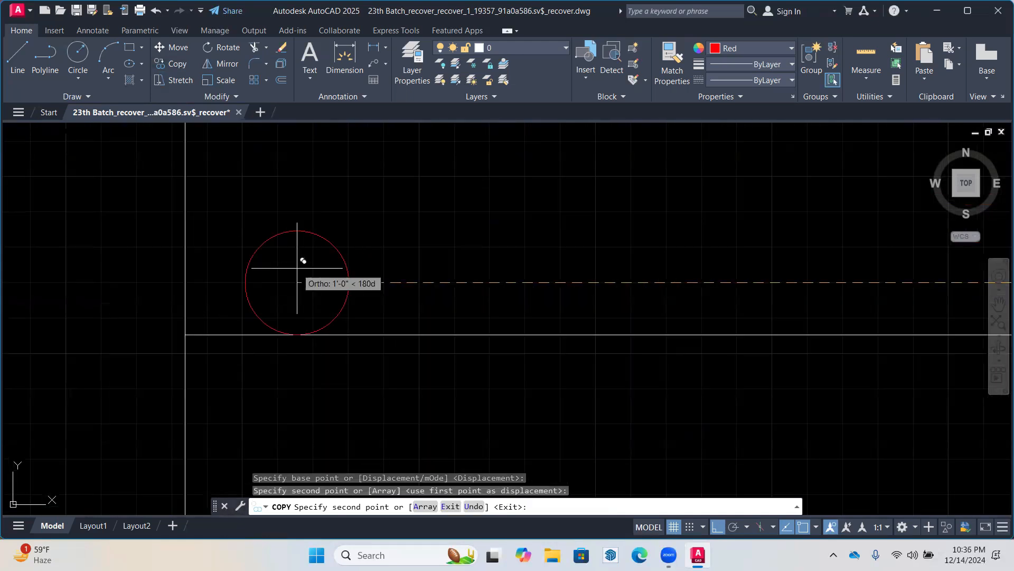
key("Escape")
Delete the original circle beneath the left bar's hook corner
scroll(861, 195, "down", 5)
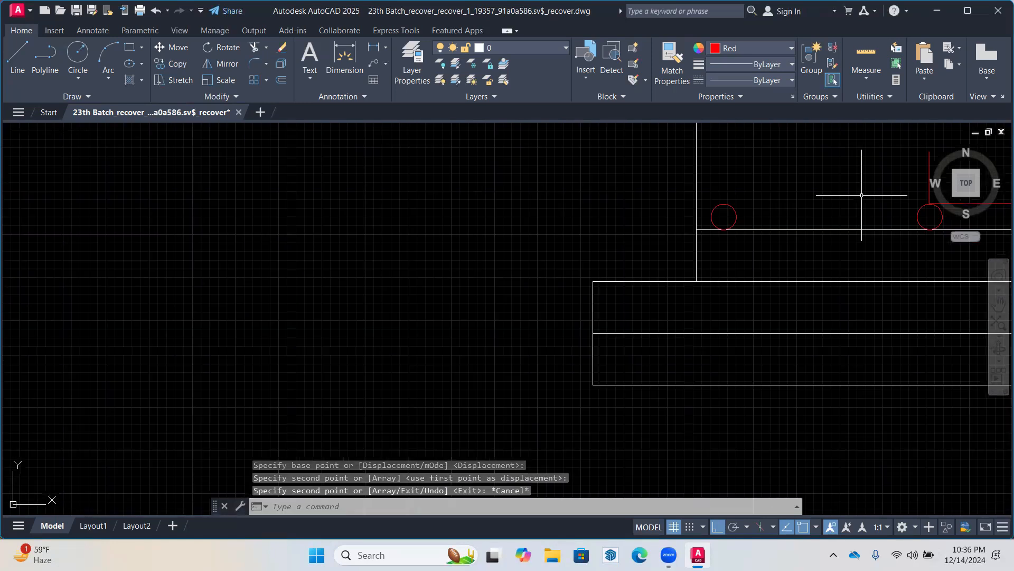
middle_click_drag(861, 195, 599, 209)
left_click(667, 216)
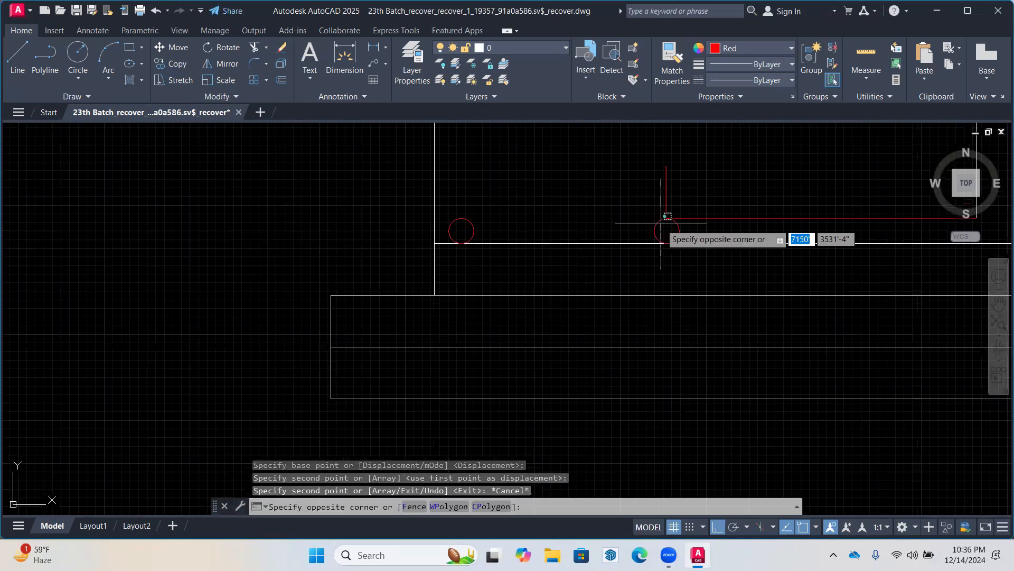
left_click(661, 224)
key("Delete")
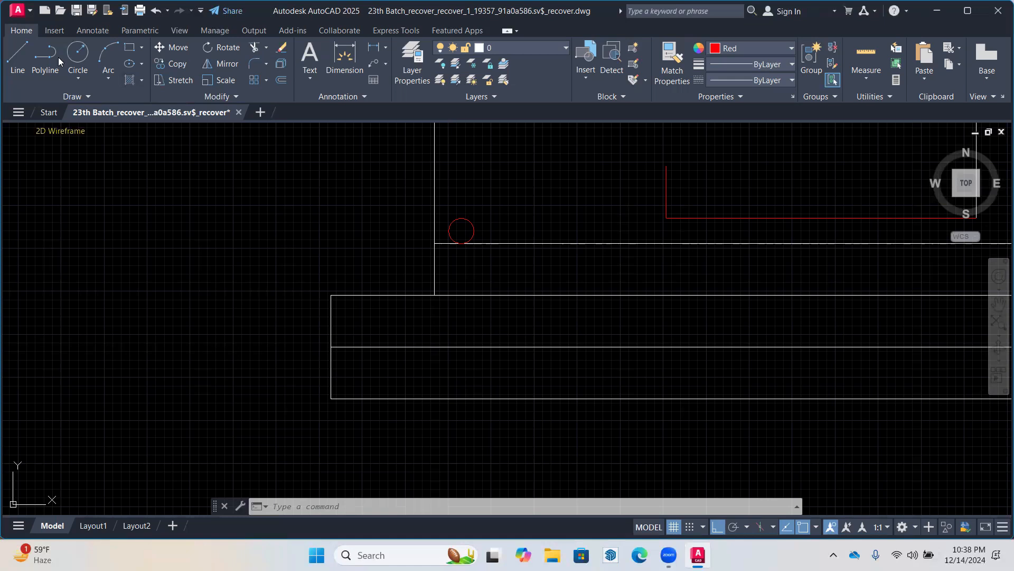
Draw two parallel vertical red lines of equal length in the empty area left of the footing
left_click(17, 58)
scroll(338, 288, "down", 4)
middle_click_drag(339, 287, 515, 351)
left_click(334, 183)
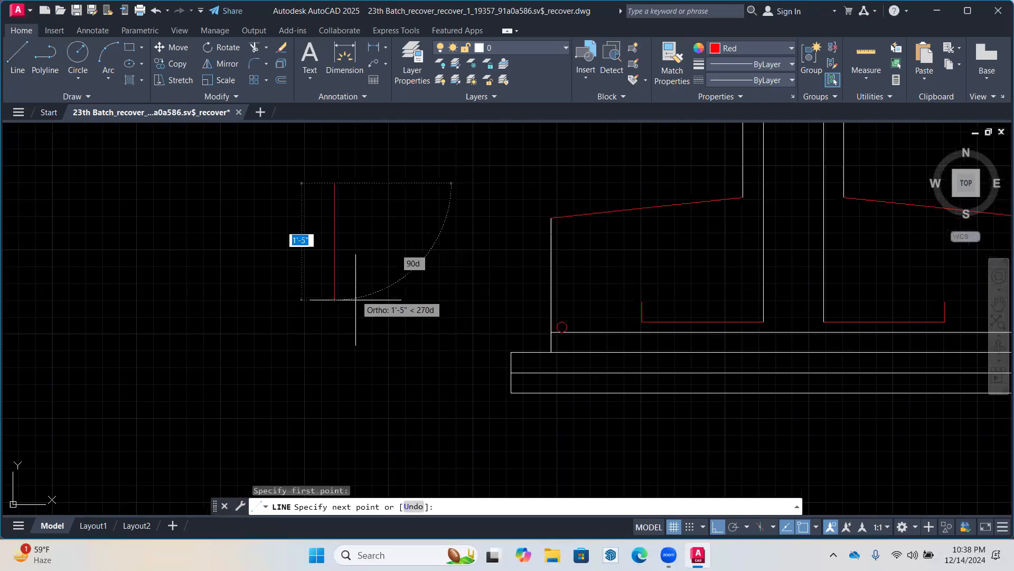
left_click(333, 363)
key("Return")
key("Return")
left_click(376, 183)
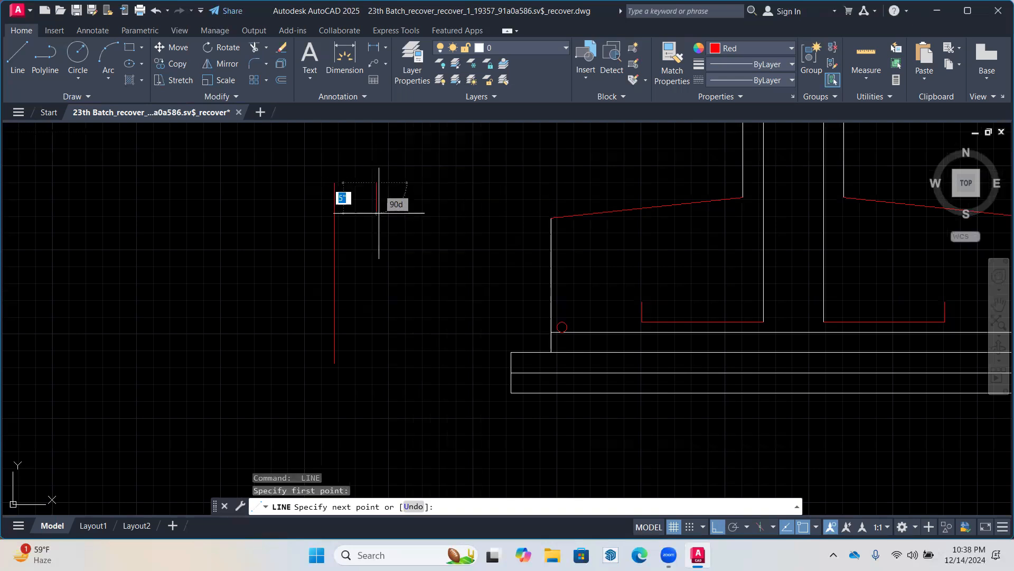
left_click(376, 362)
key("Return")
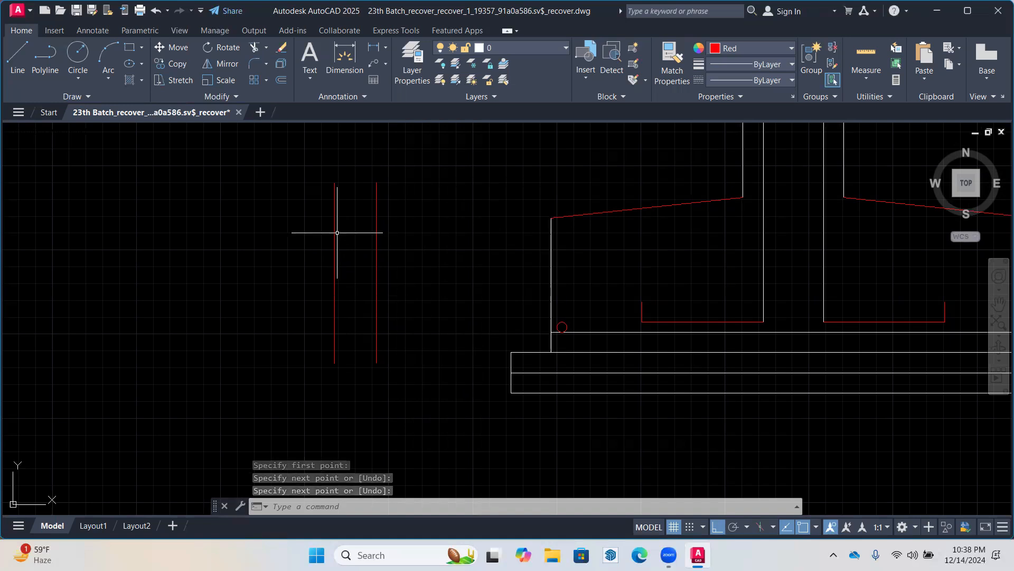
Join the lower ends of the two vertical red lines with a horizontal line
left_click(21, 70)
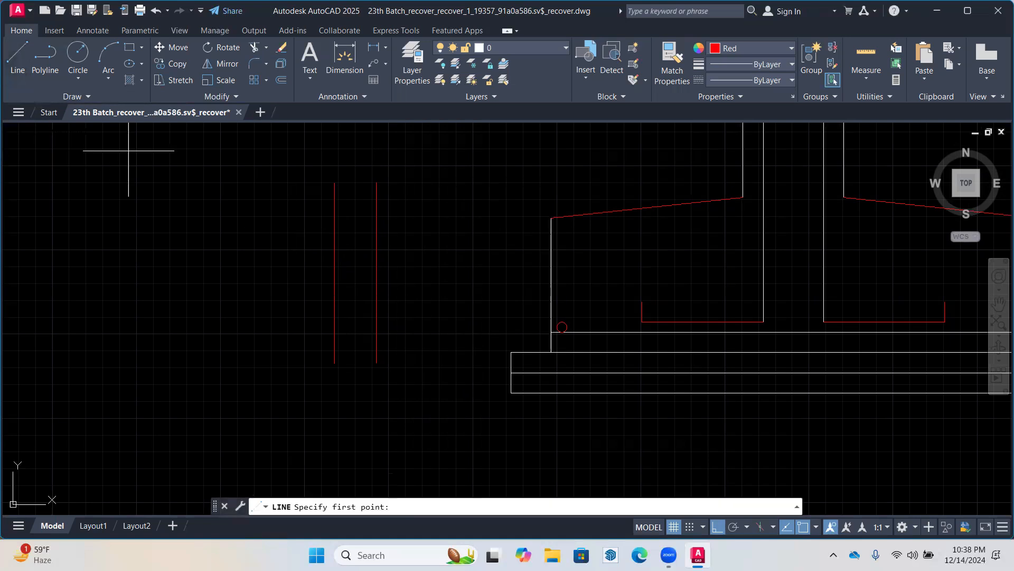
left_click(334, 363)
left_click(377, 363)
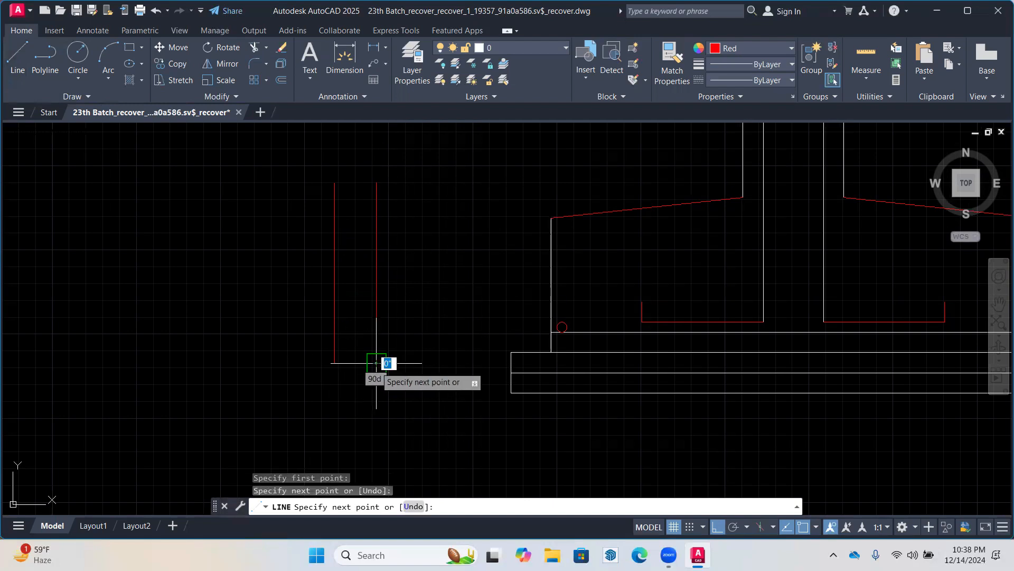
key("Return")
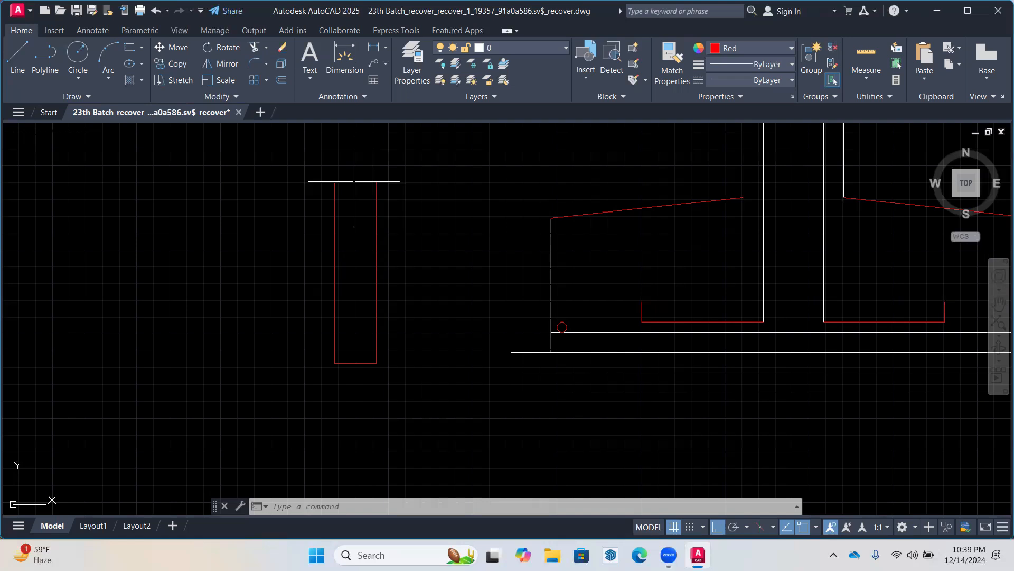
With Ortho off, draw a spline from the right vertical line's top, bowing inward and passing through its lower end to a point outside
left_click(78, 97)
left_click(19, 120)
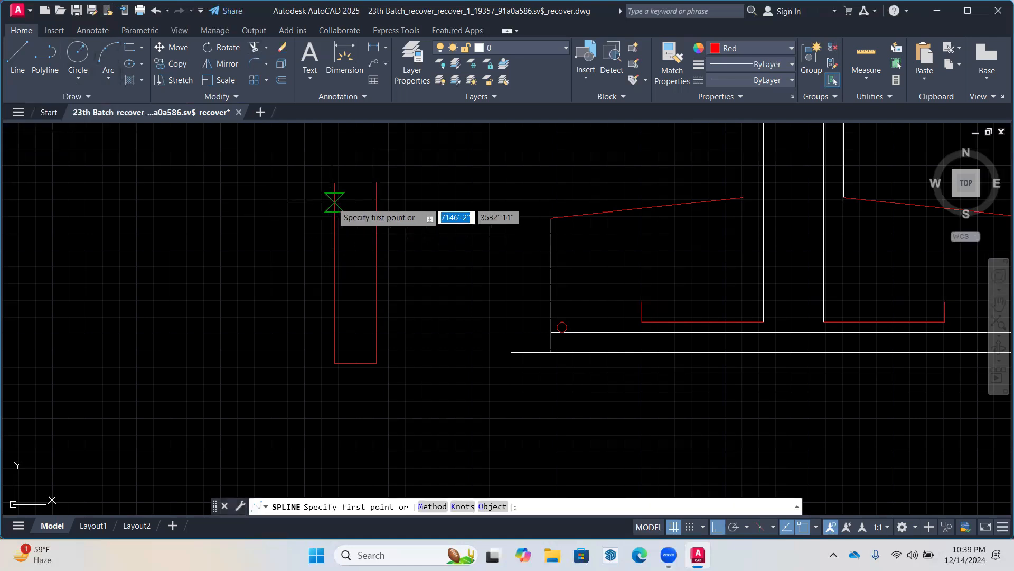
left_click(376, 183)
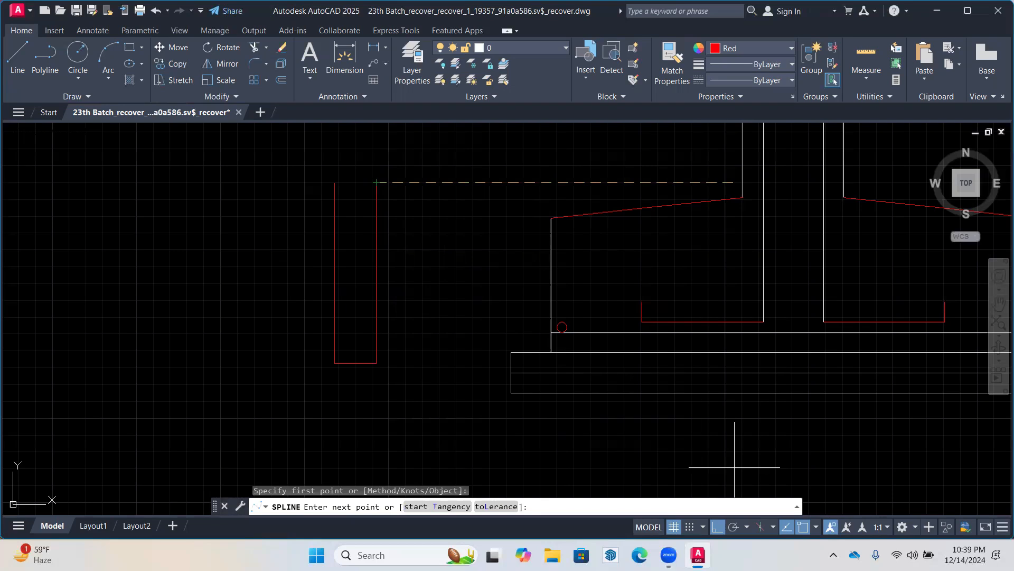
left_click(716, 526)
left_click(363, 297)
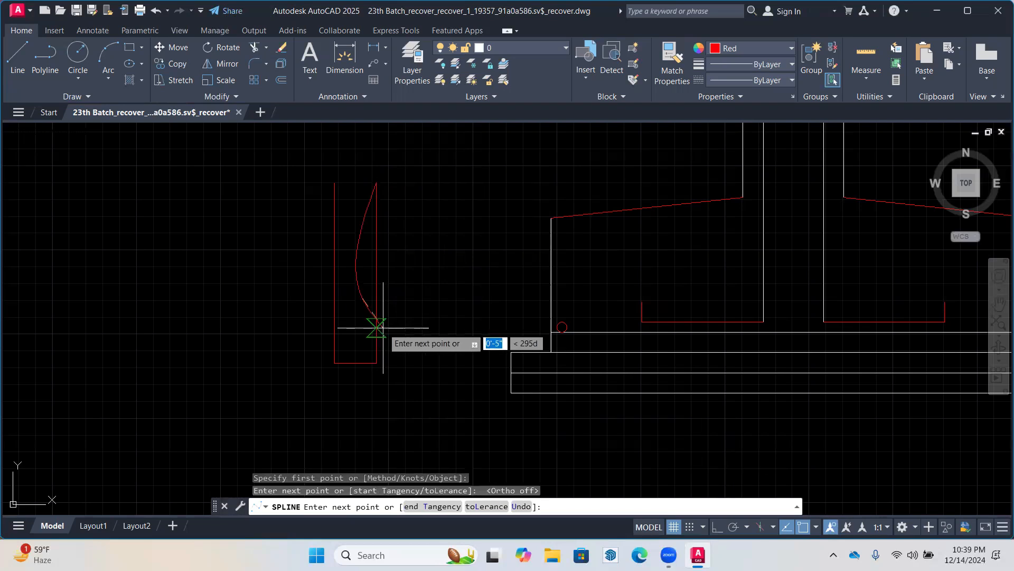
left_click(376, 349)
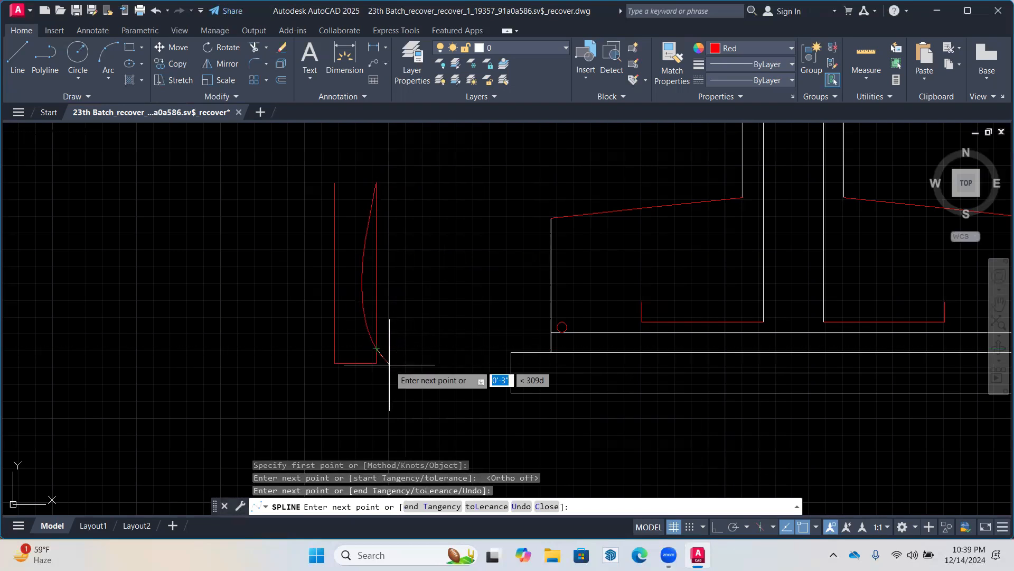
left_click(376, 362)
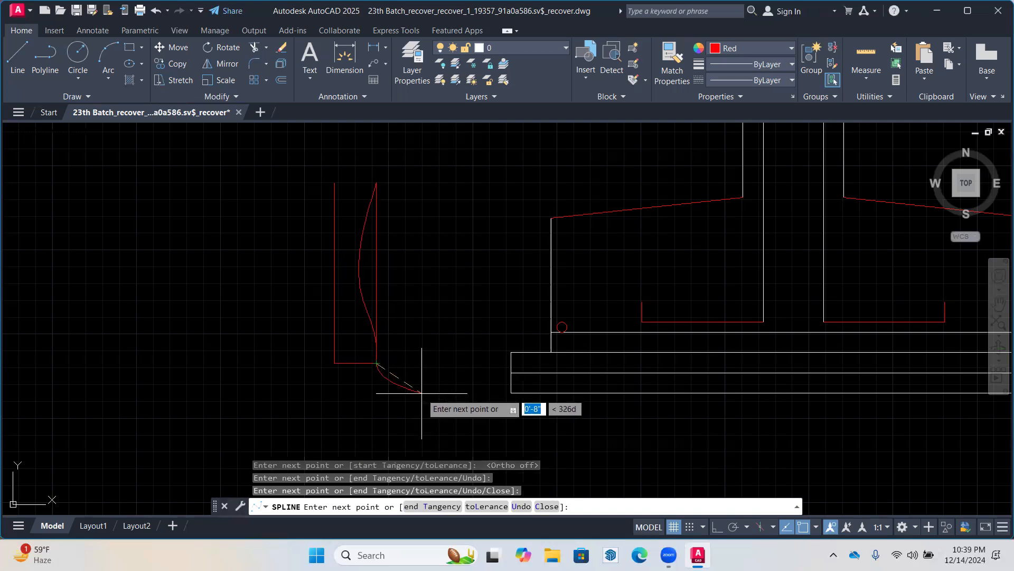
left_click(411, 375)
key("Return")
key("Return")
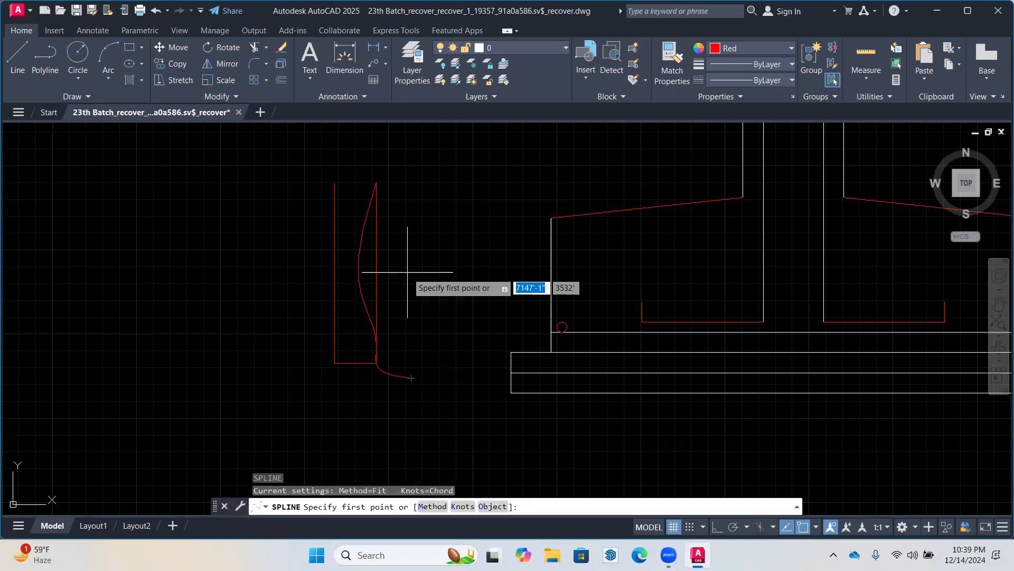
key("Escape")
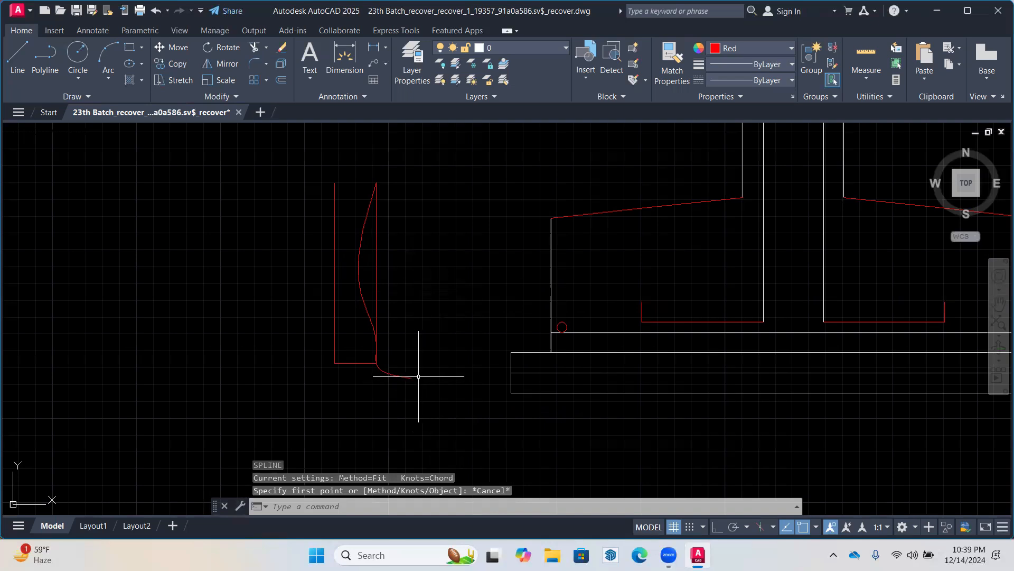
Stretch the spline's outer end point back to the lower right corner of the red outline
left_click(407, 380)
left_click(411, 378)
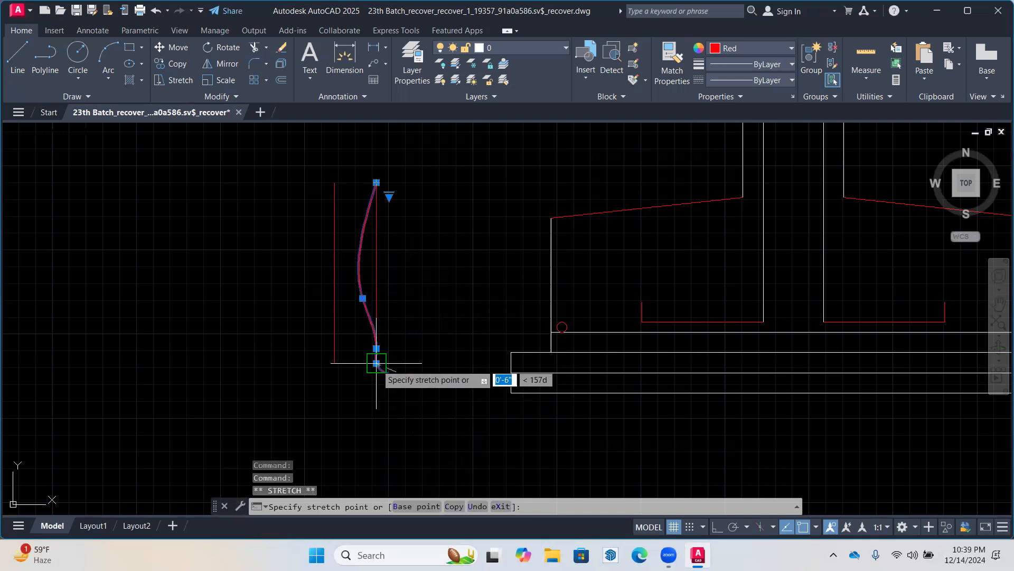
key("Escape")
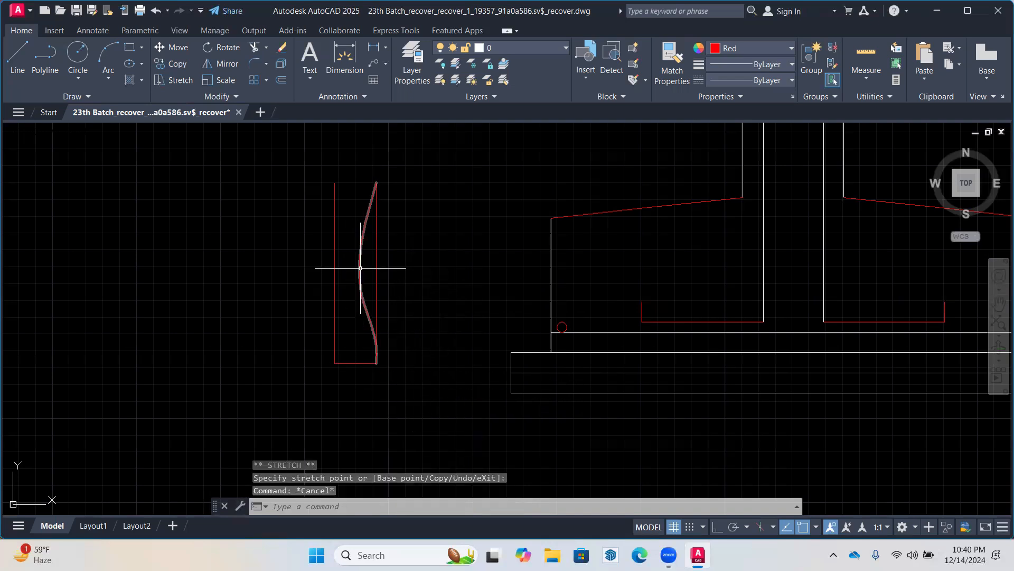
Stretch the spline's middle fit point closer to the right vertical line to flatten the curve
left_click(362, 298)
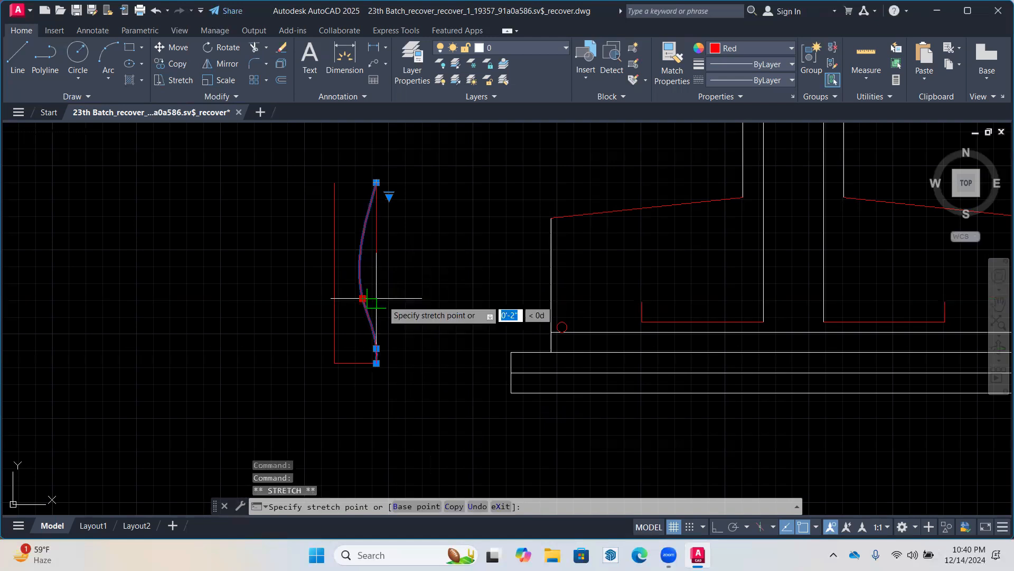
scroll(364, 286, "up", 1)
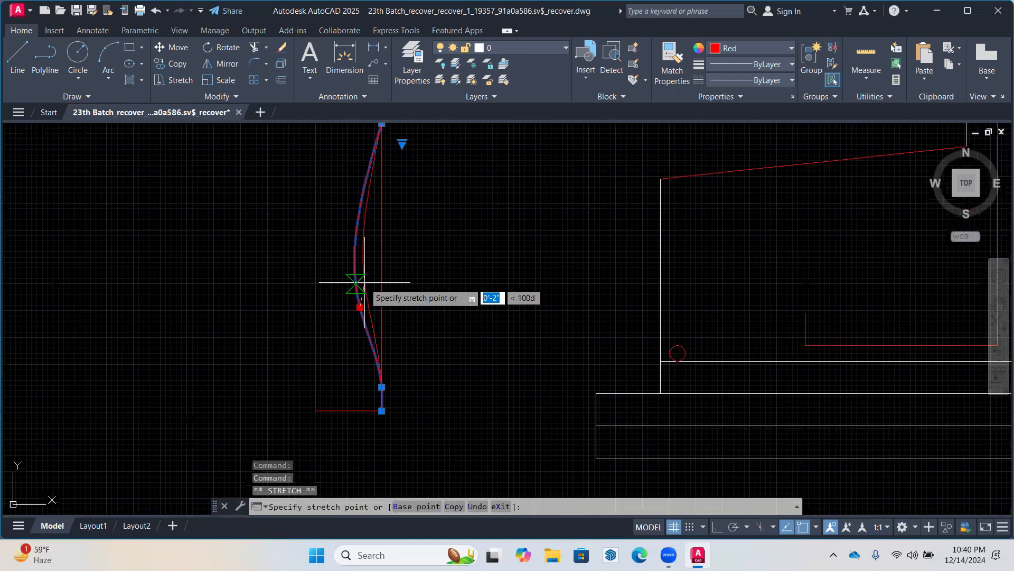
scroll(365, 283, "up", 1)
left_click(372, 282)
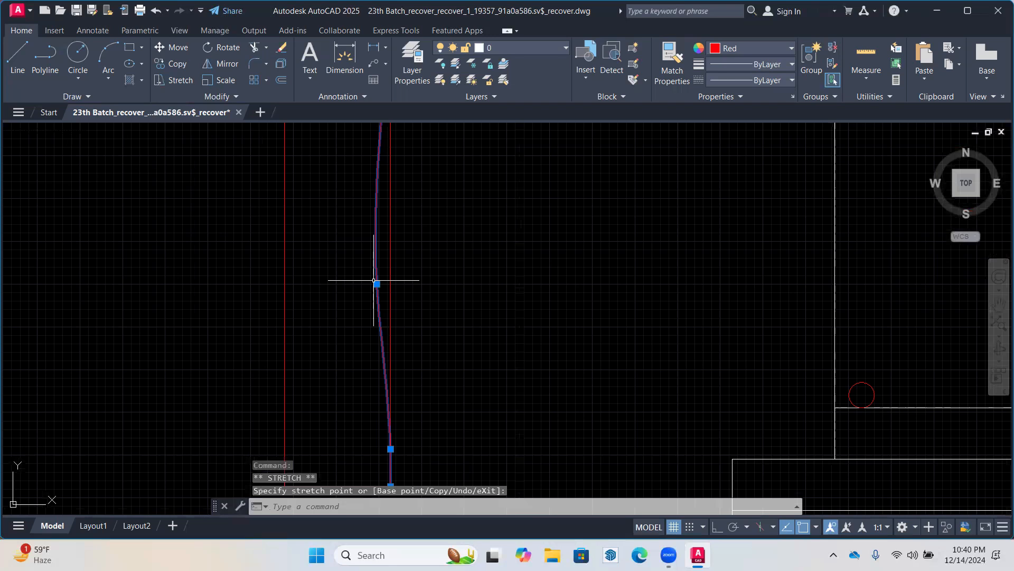
scroll(373, 280, "down", 2)
key("Escape")
Mirror the spline about the vertical midline of the narrow red outline, keeping the source curve
middle_click_drag(473, 268, 565, 298)
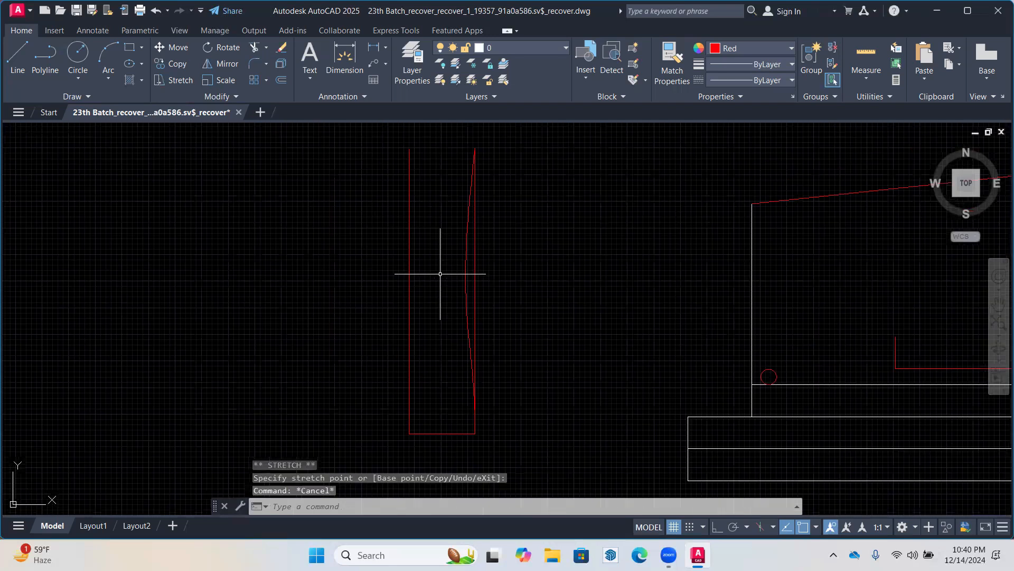
middle_click_drag(440, 274, 353, 305)
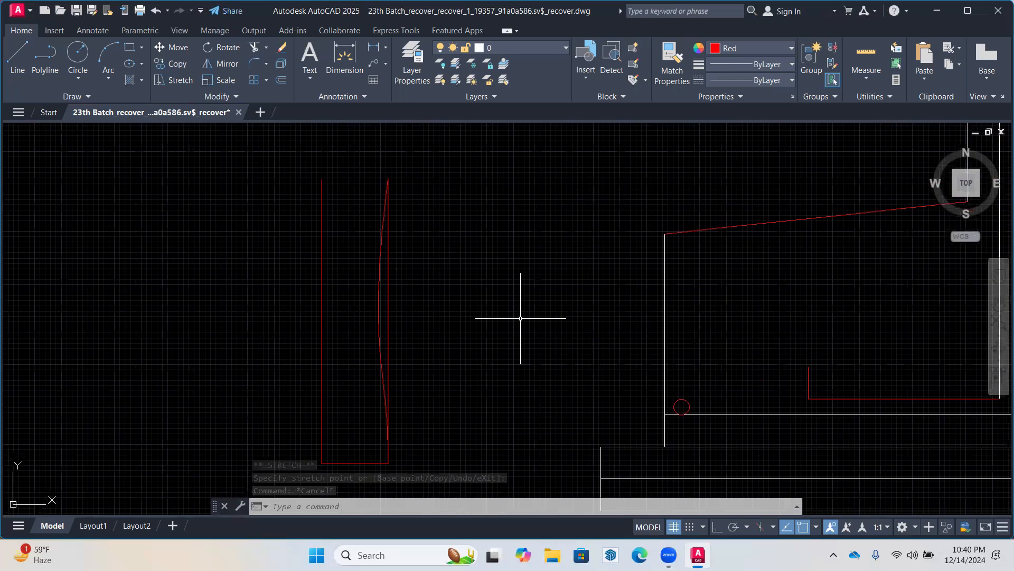
left_click(380, 281)
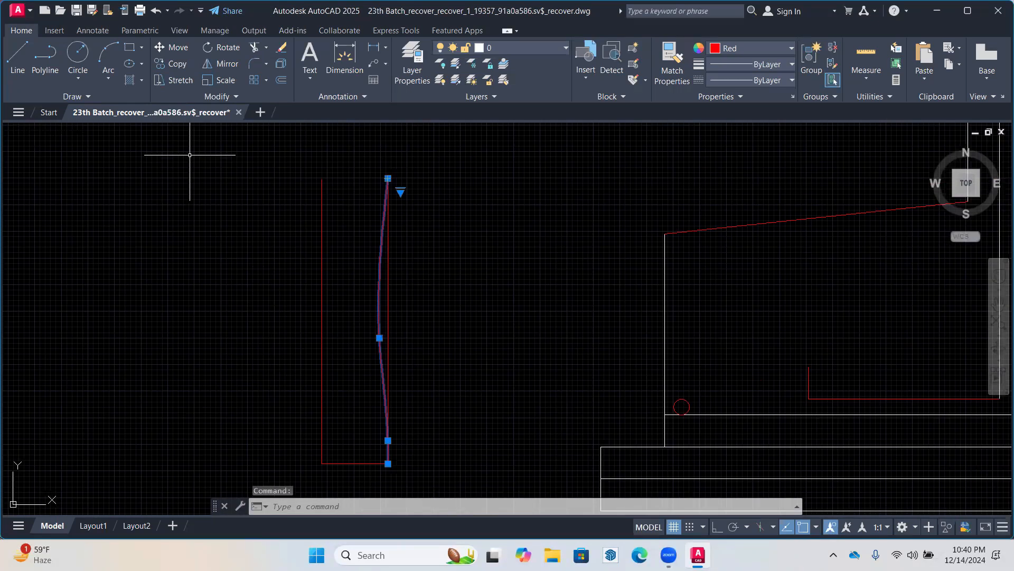
left_click(221, 64)
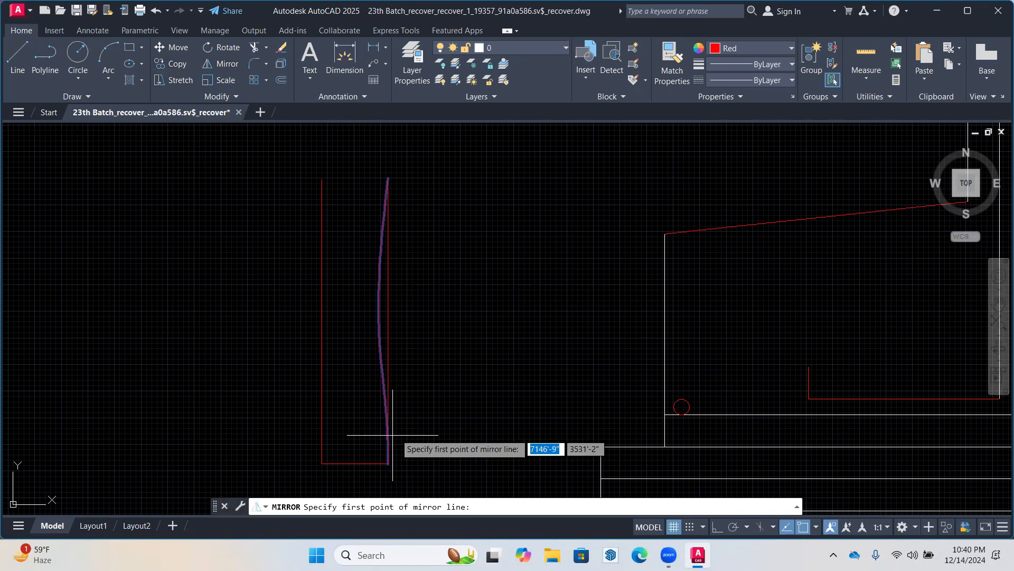
left_click(358, 462)
left_click(352, 396)
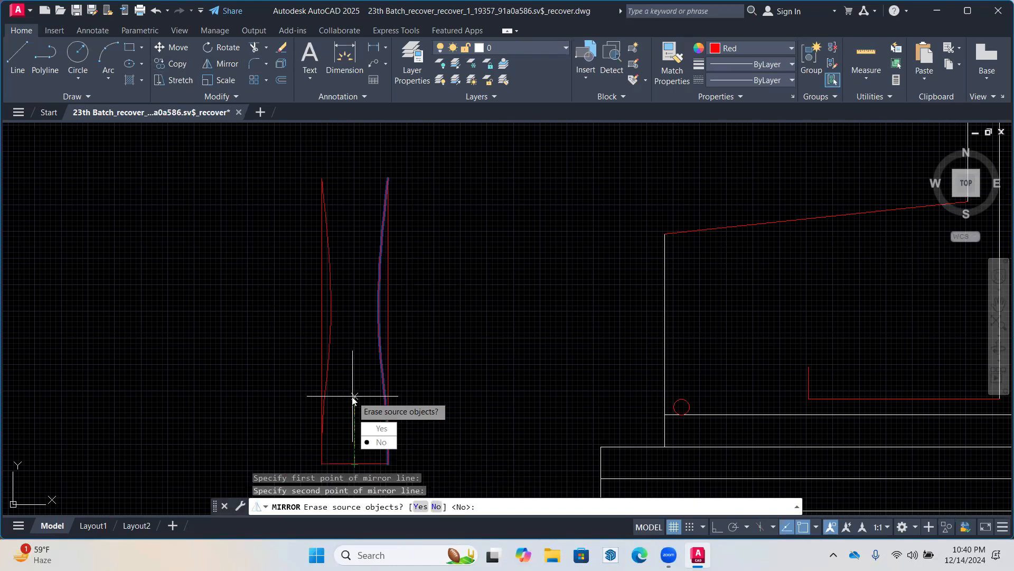
key("Return")
key("Return")
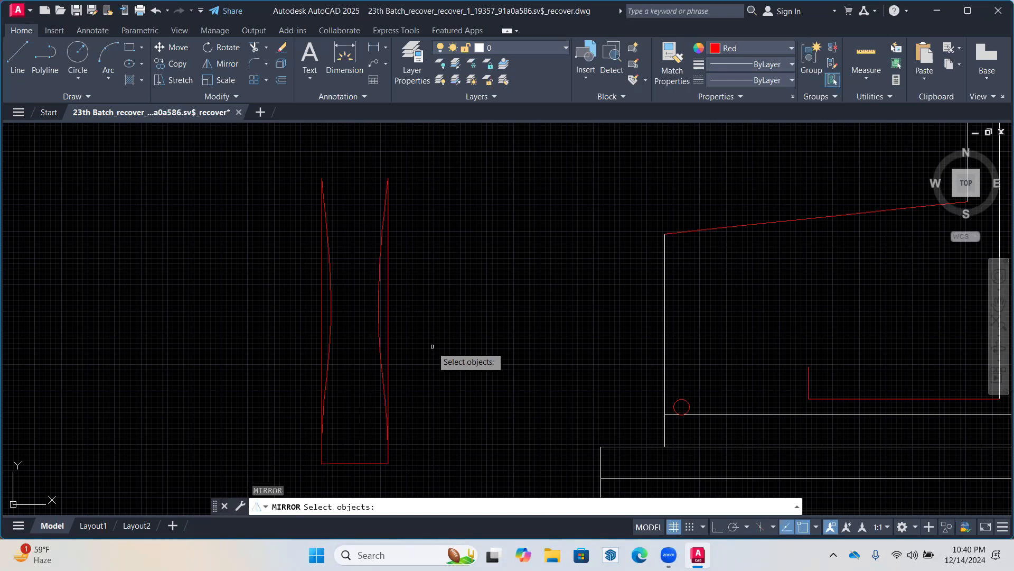
key("Escape")
key("Escape")
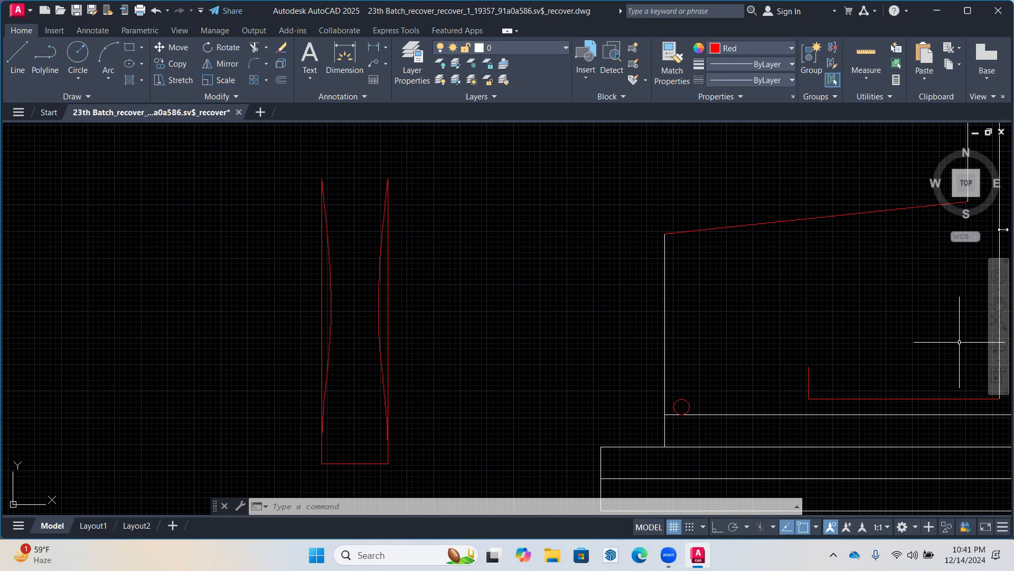
With Ortho on, draw a closed red line rectangle about 8" wide and 10" high between the curved outline and the footing section
left_click(17, 56)
middle_click_drag(438, 279, 434, 287)
left_click(440, 272)
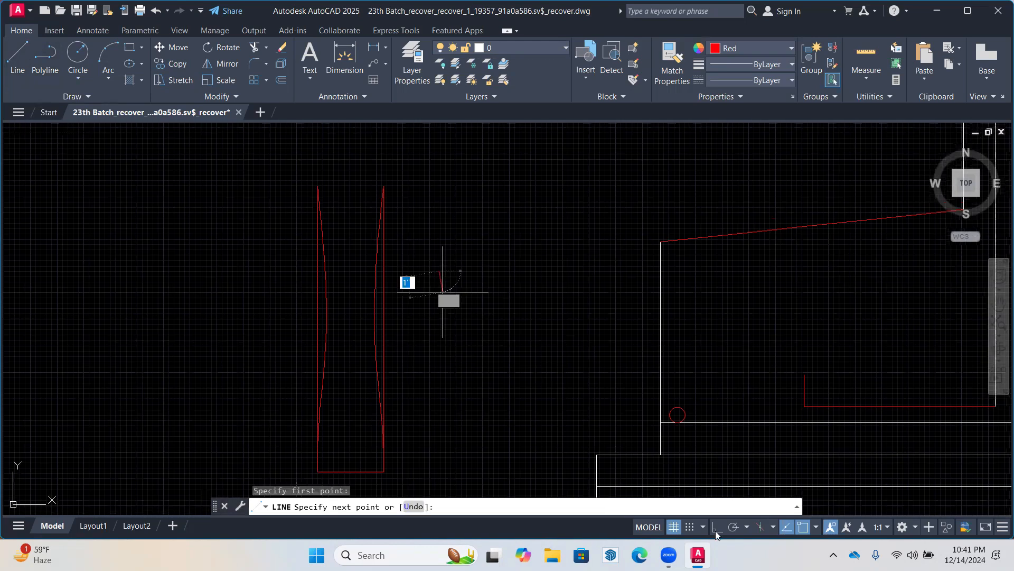
key("F8")
left_click(446, 349)
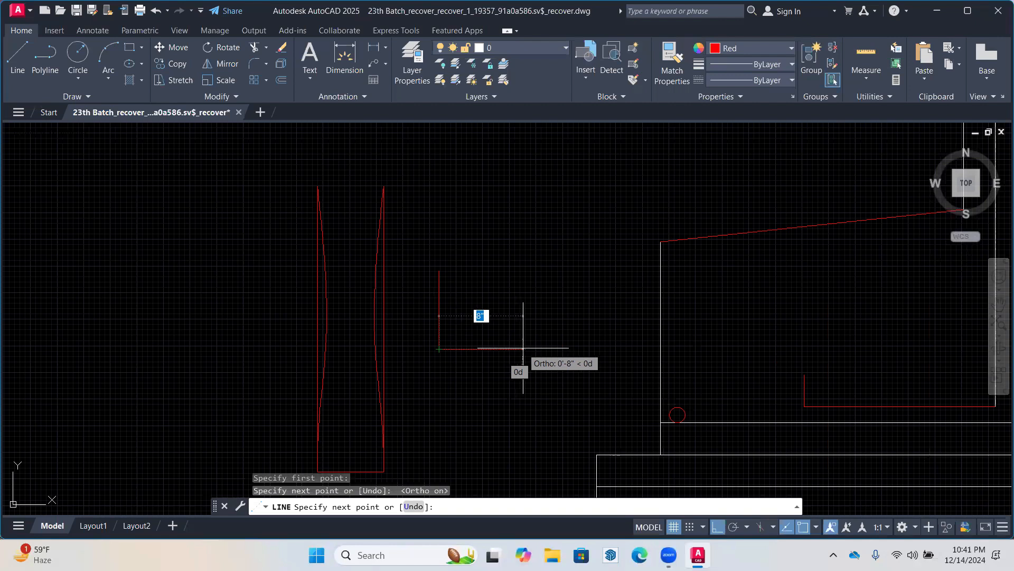
left_click(525, 346)
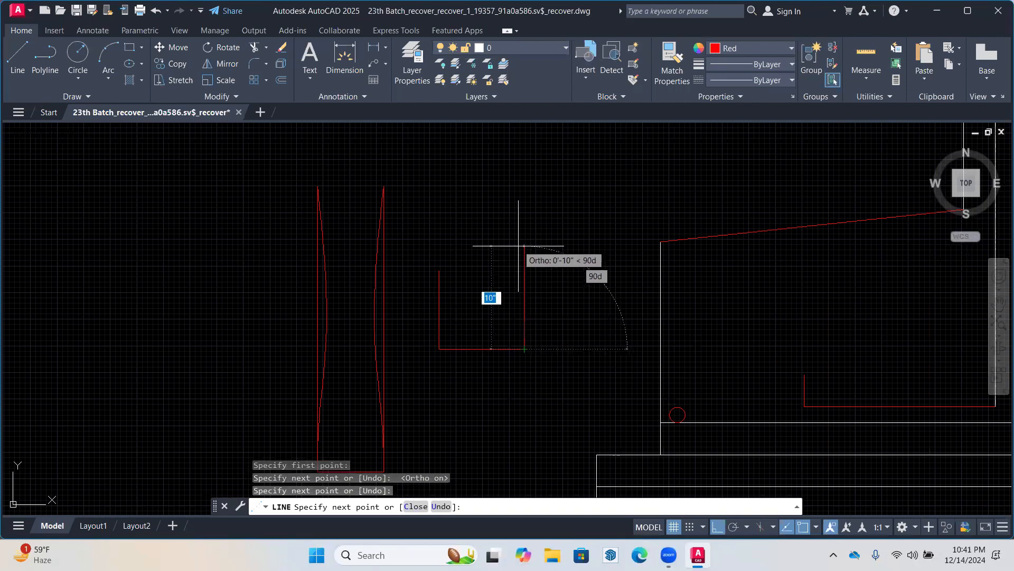
left_click(523, 246)
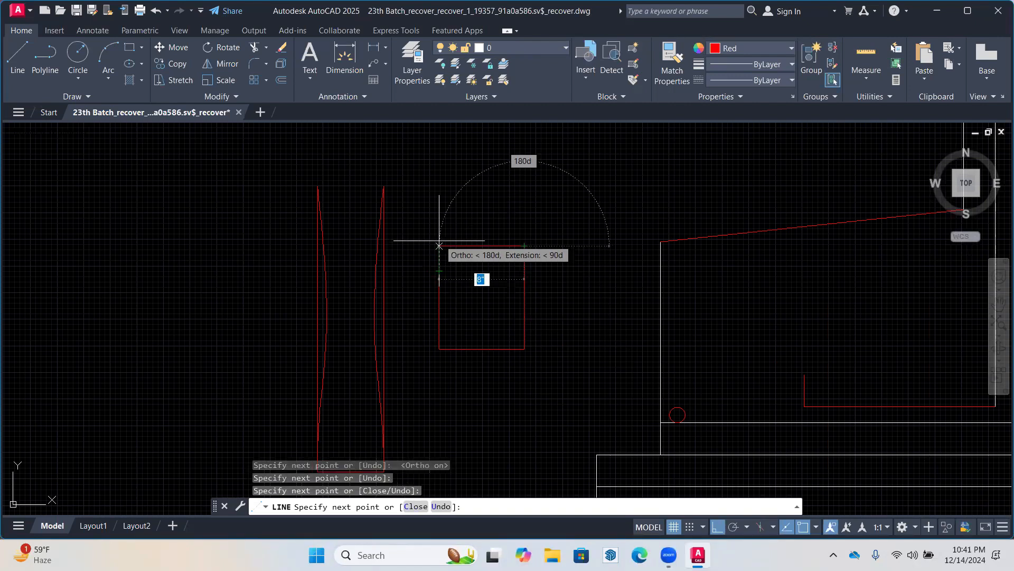
left_click(439, 247)
key("Return")
With Ortho off, draw two short parallel diagonal hook lines inward from the rectangle's upper left corner
scroll(442, 248, "up", 5)
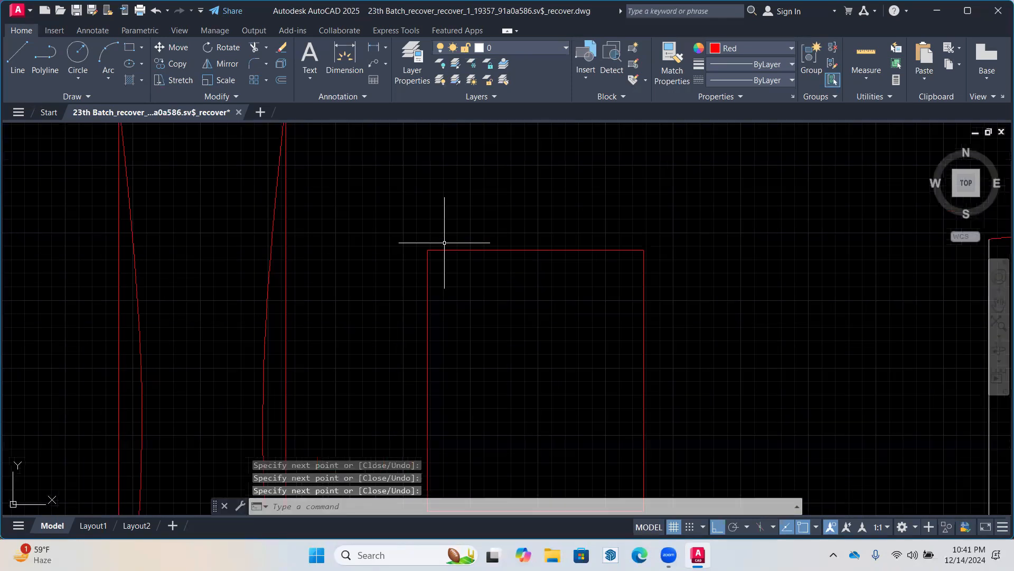
key("Return")
left_click(417, 286)
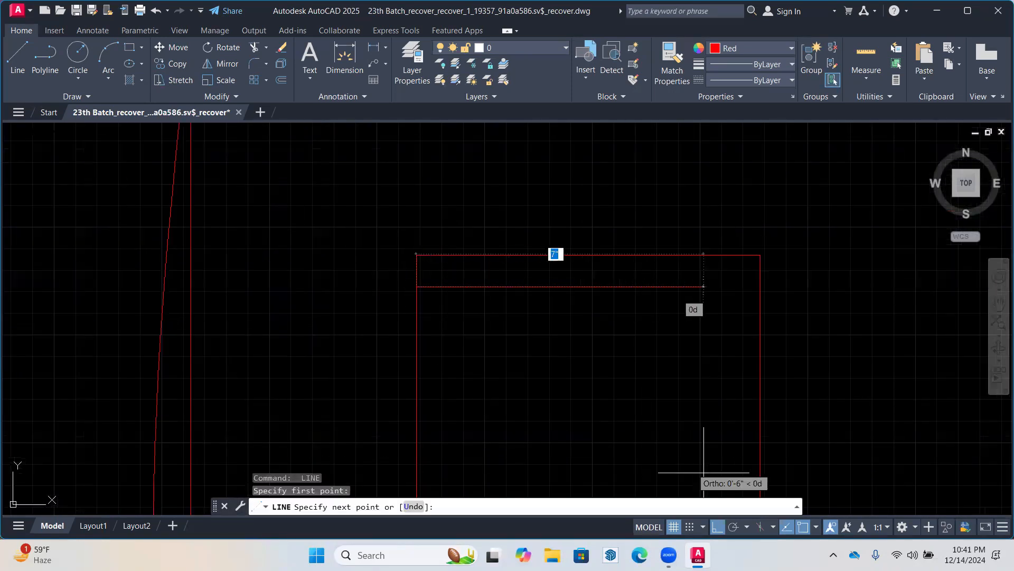
key("F8")
left_click(445, 313)
key("Return")
key("Return")
left_click(444, 256)
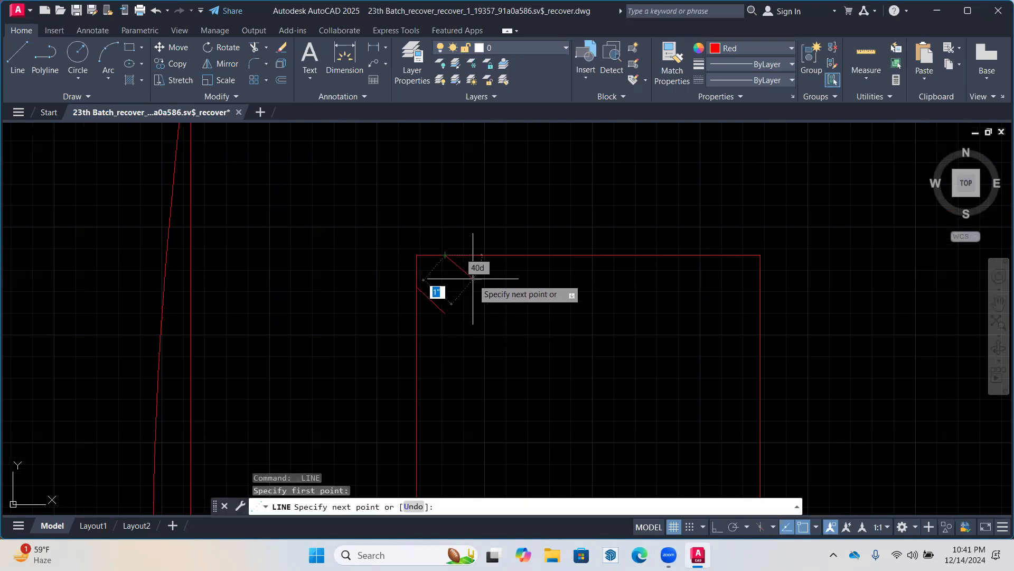
left_click(474, 284)
key("Return")
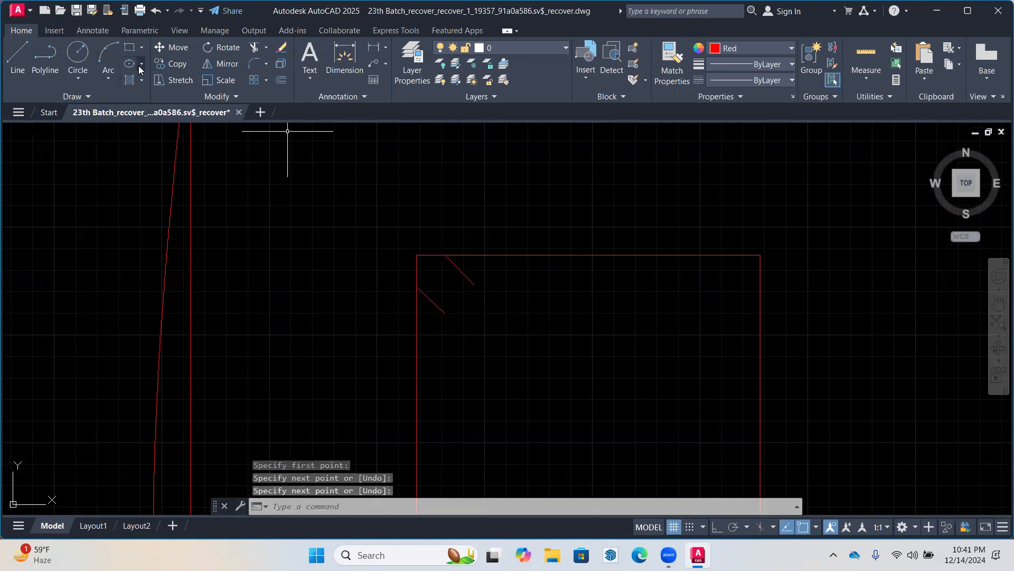
Draw a small bar circle inside the rectangle near the ends of the two hook lines
left_click(74, 58)
scroll(510, 358, "down", 2)
middle_click_drag(510, 358, 432, 288)
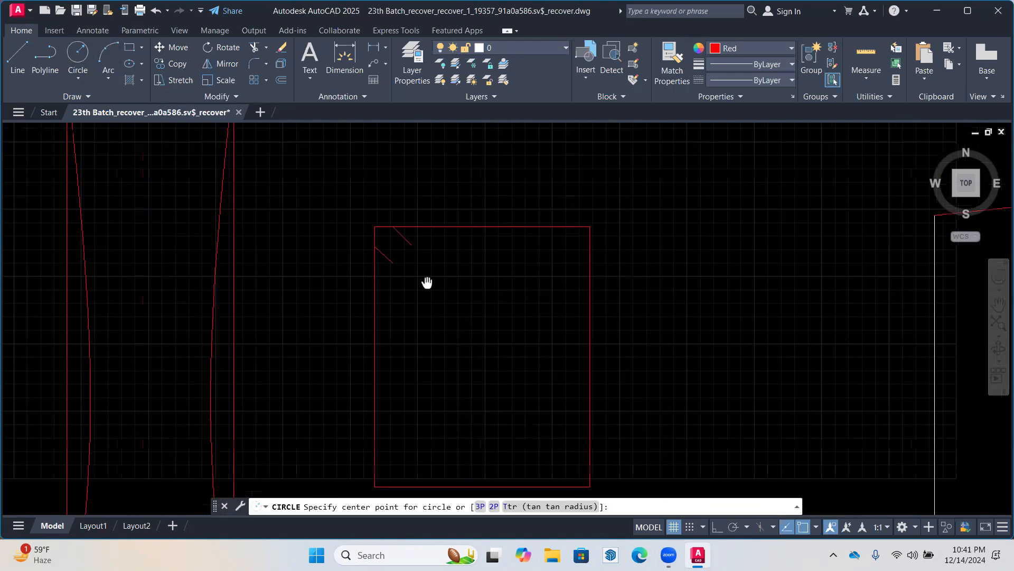
scroll(430, 279, "up", 2)
left_click(399, 247)
left_click(416, 256)
scroll(424, 252, "up", 2)
left_click(385, 238)
left_click(248, 144)
left_click(171, 63)
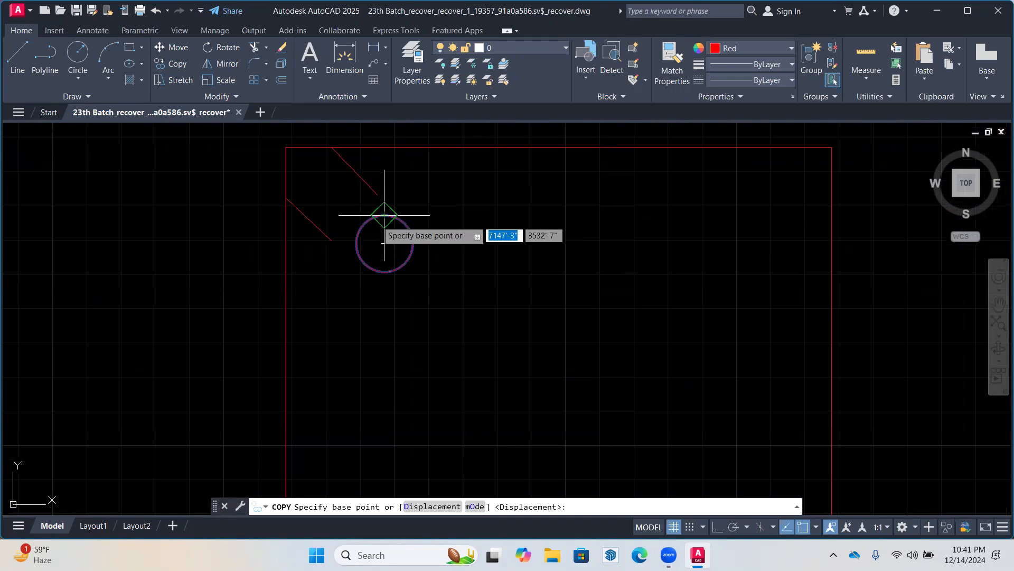
left_click(385, 243)
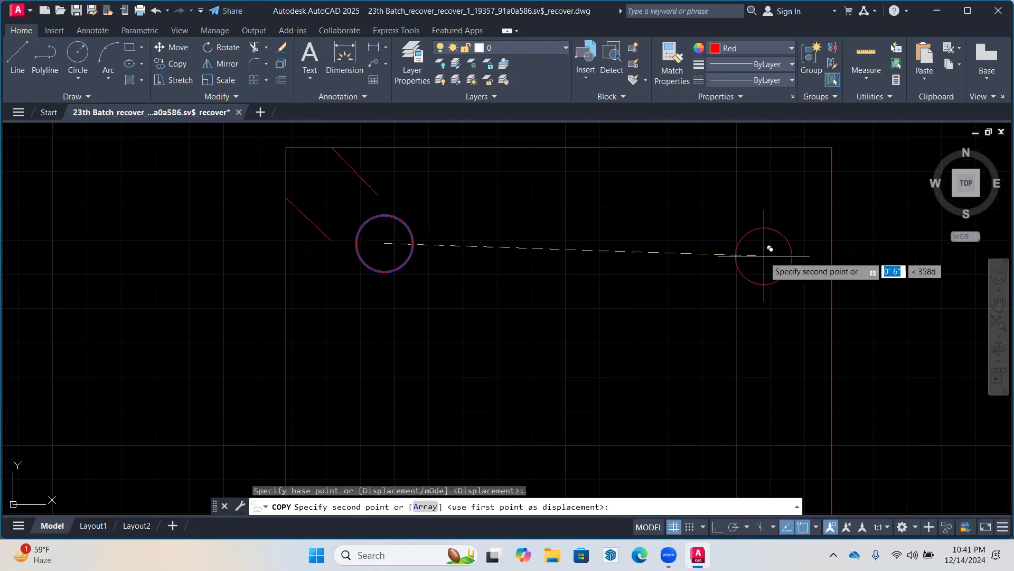
scroll(751, 240, "down", 2)
middle_click_drag(745, 238, 702, 186)
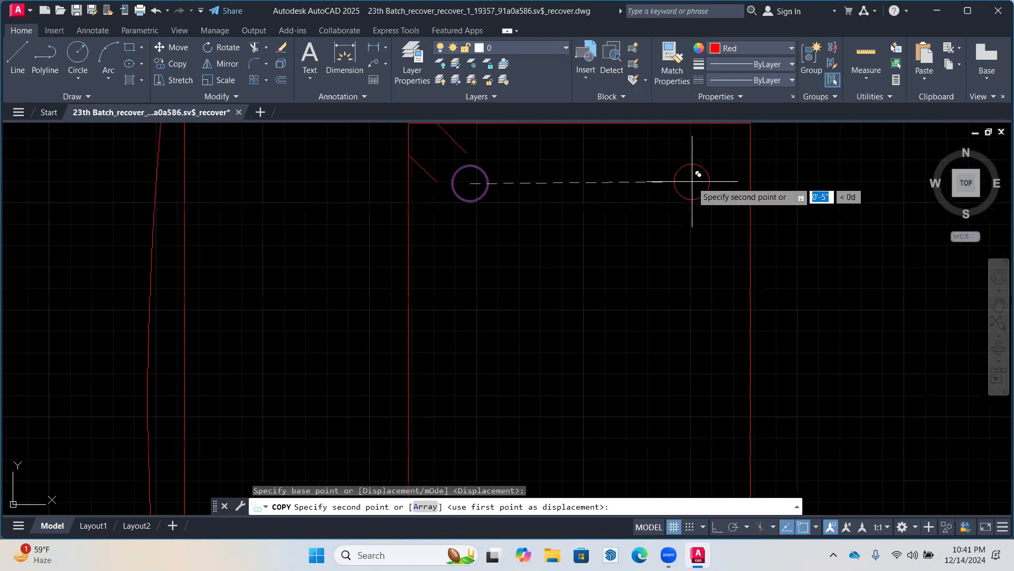
key("Escape")
Move the bar circle into the rectangle's upper left corner, between the two hook lines
middle_click_drag(454, 197, 461, 244)
left_click(467, 239)
left_click(447, 229)
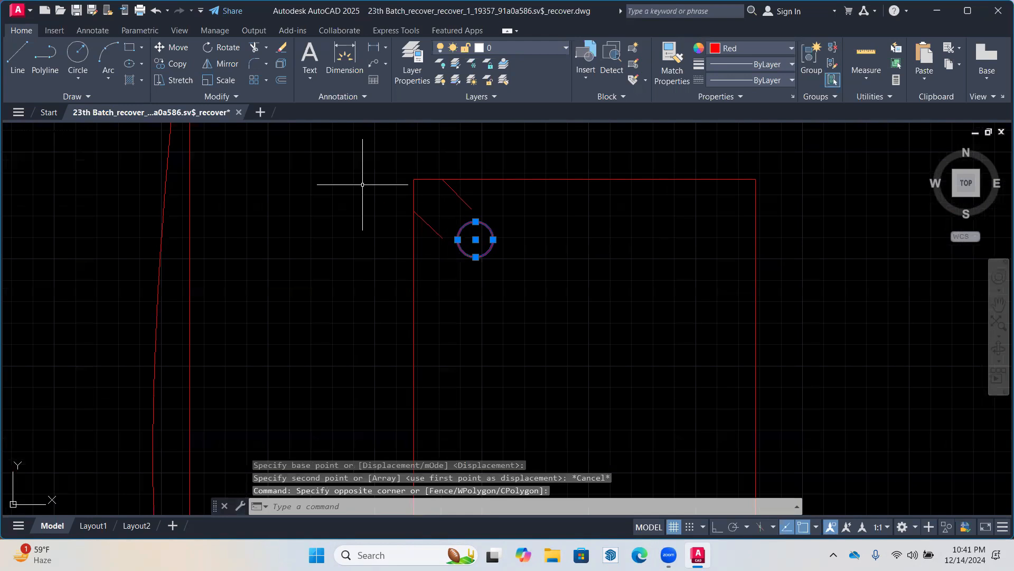
left_click(171, 47)
left_click(472, 287)
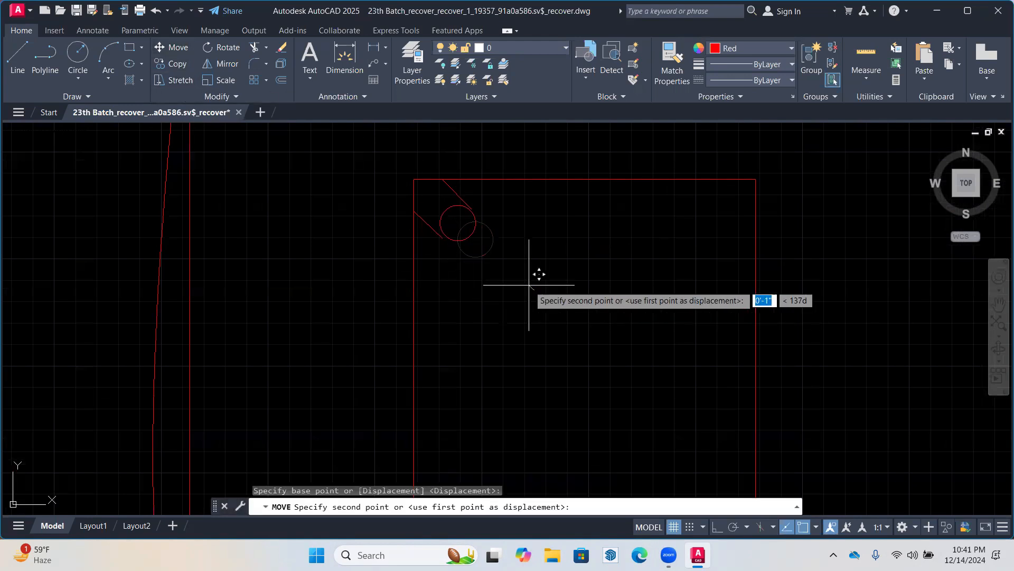
left_click(474, 275)
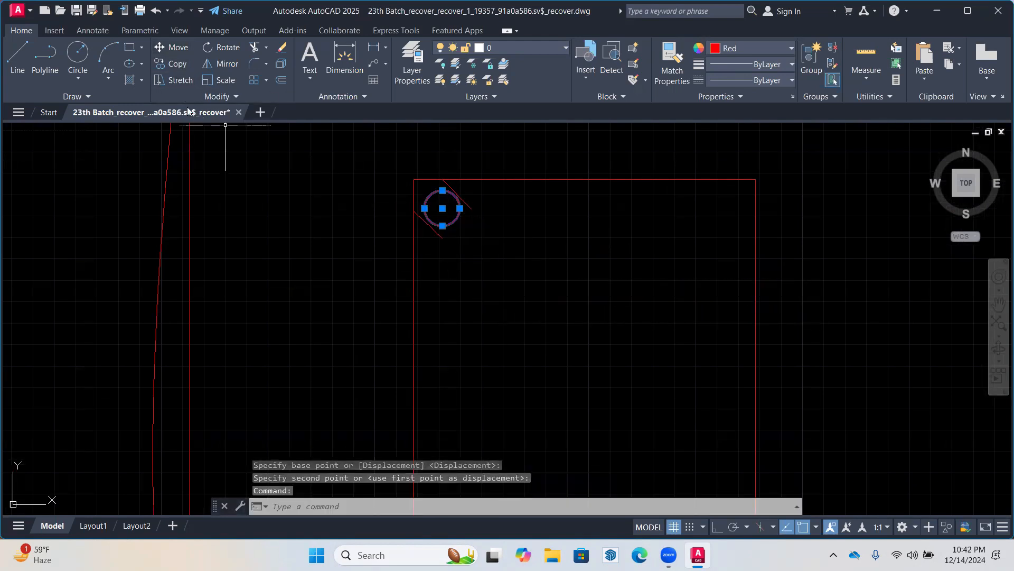
Copy the corner bar circle by its center to the rectangle's other three corners
left_click(173, 64)
left_click(442, 208)
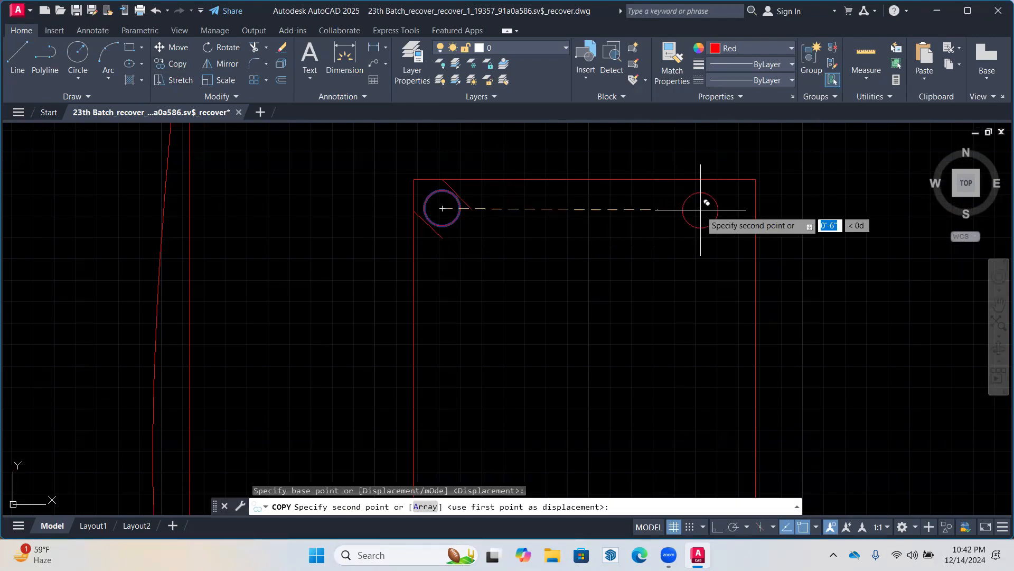
left_click(720, 211)
scroll(687, 232, "down", 4)
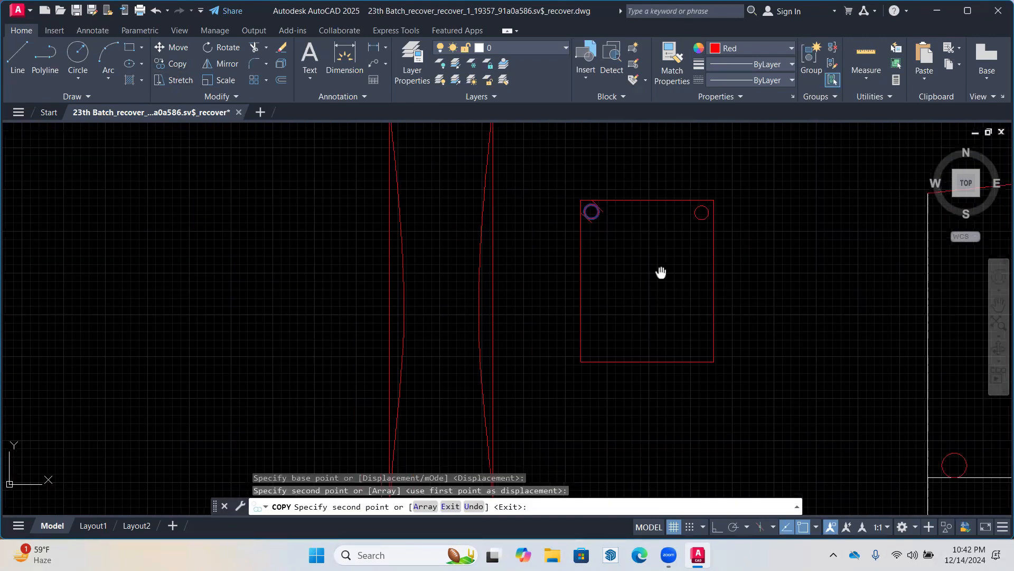
middle_click_drag(661, 272, 227, 84)
scroll(525, 283, "up", 5)
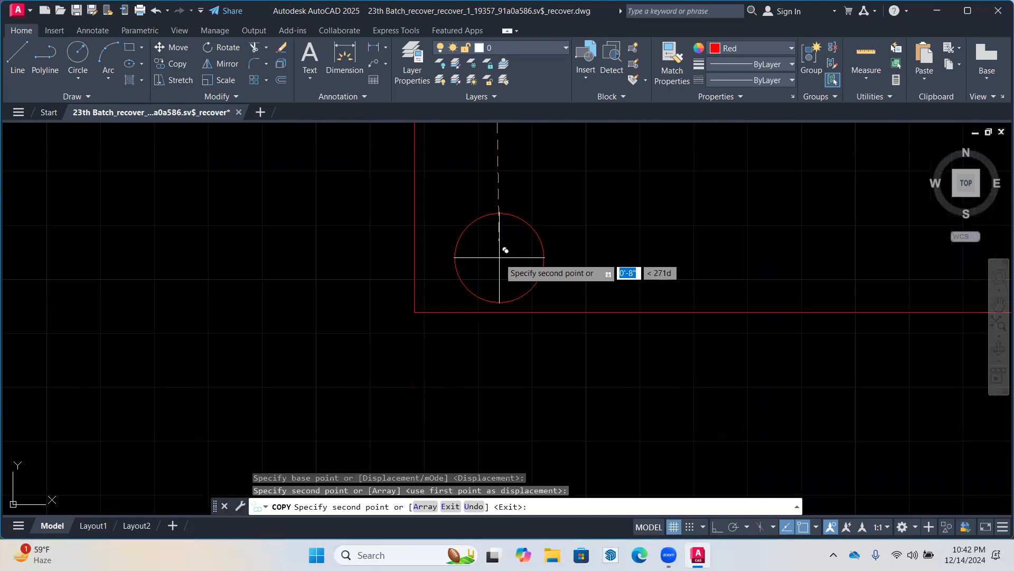
scroll(586, 277, "down", 5)
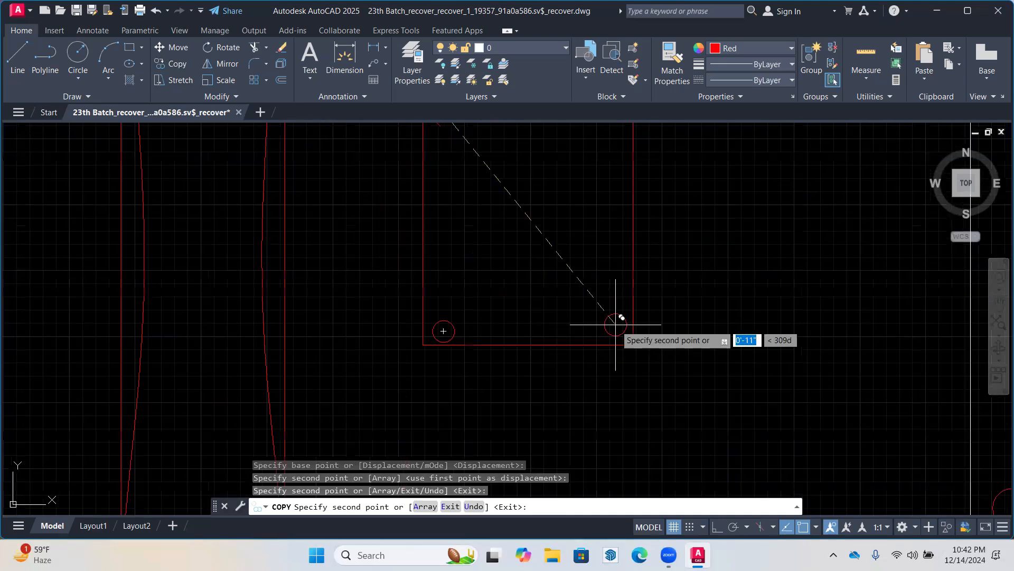
scroll(609, 320, "down", 2)
left_click(612, 327)
Place further copies of the bar circle at the middle of the rectangle's top and bottom edges
middle_click_drag(613, 328, 613, 366)
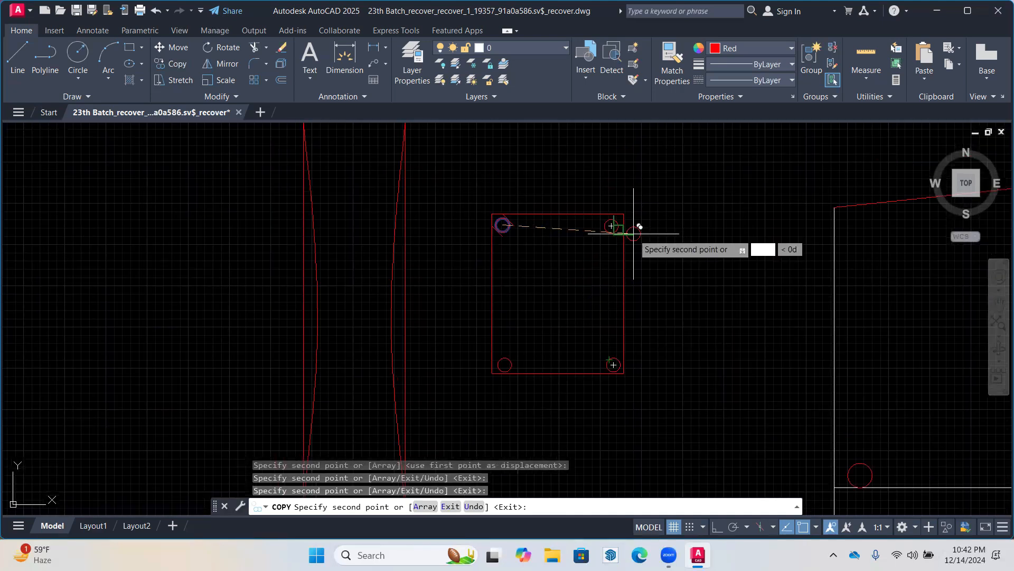
scroll(563, 226, "up", 4)
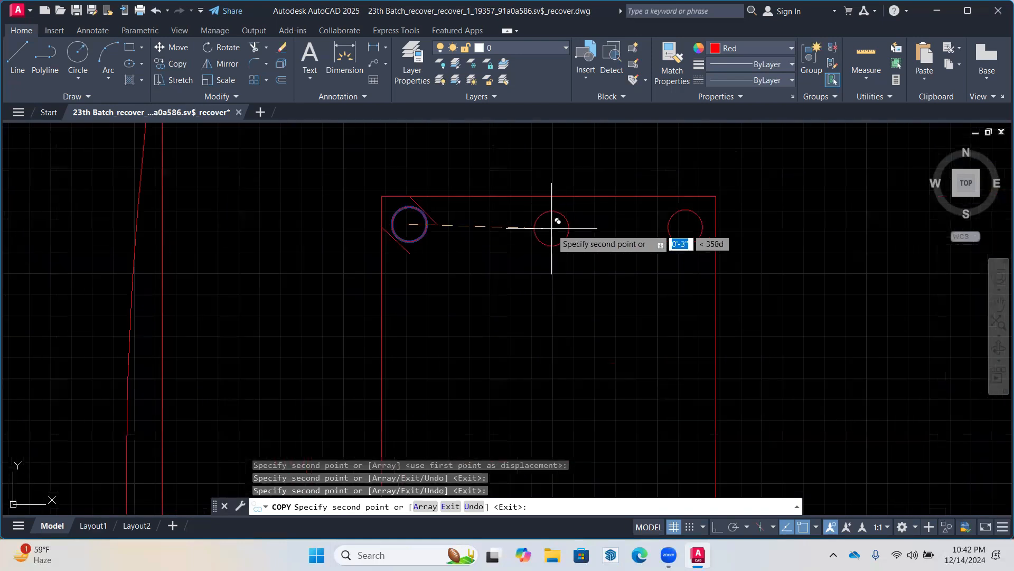
left_click(552, 223)
scroll(552, 222, "down", 2)
scroll(565, 254, "down", 2)
middle_click_drag(566, 253, 520, 289)
scroll(554, 327, "up", 4)
left_click(548, 328)
Place bar circle copies at mid-height along the rectangle's left and right edges and finish copying
scroll(512, 246, "down", 2)
scroll(512, 243, "down", 2)
scroll(506, 163, "up", 4)
left_click(428, 370)
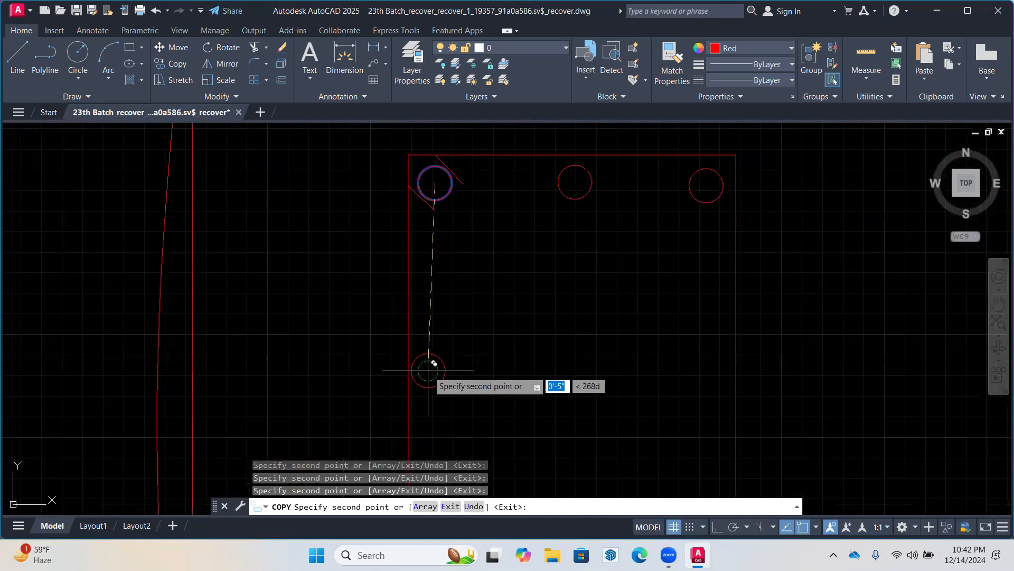
left_click(716, 372)
key("Escape")
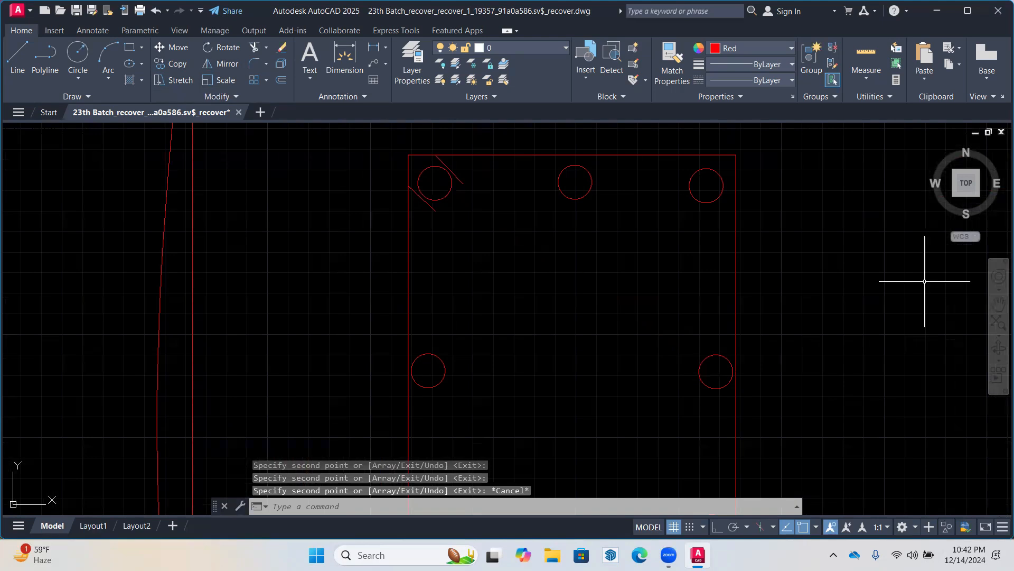
Draw a diamond-shaped tie with lines connecting the middles of the column section rectangle's four sides
left_click(17, 53)
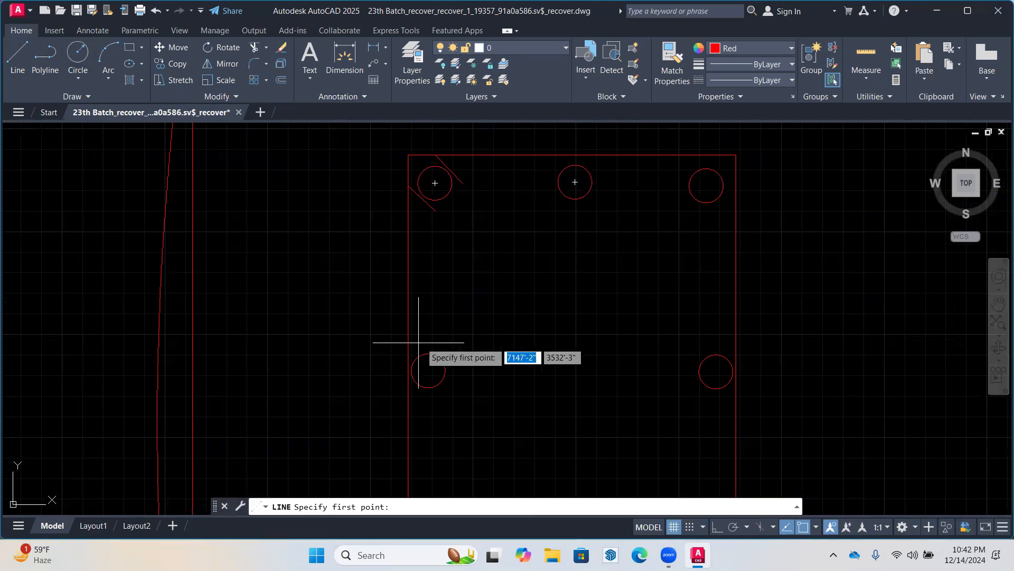
left_click(410, 359)
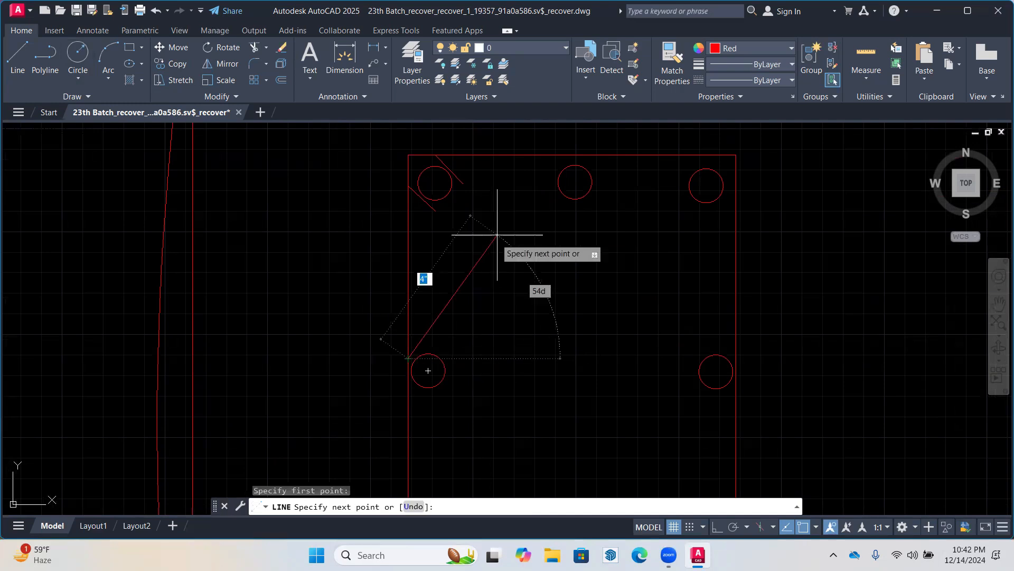
left_click(571, 155)
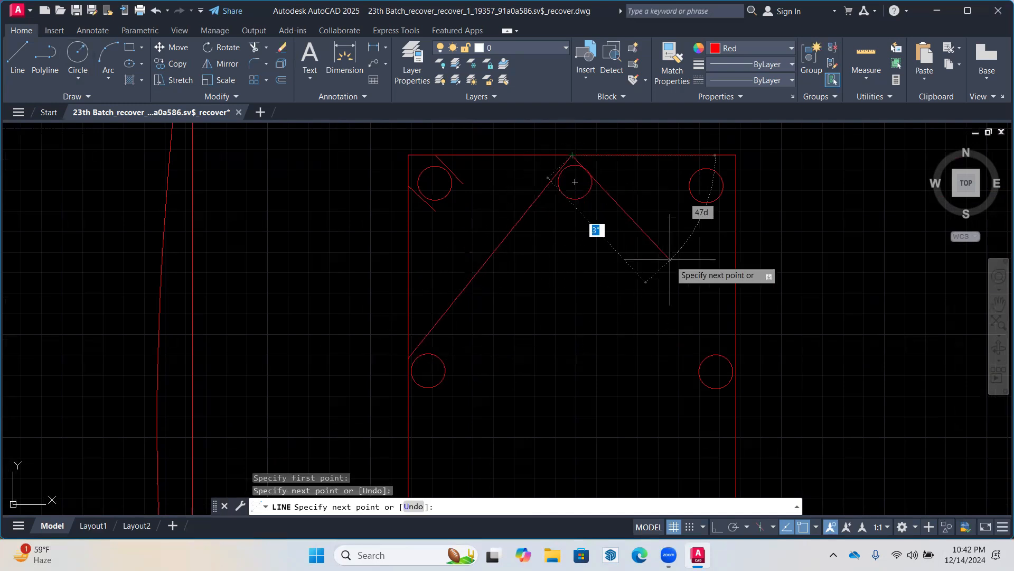
left_click(735, 354)
middle_click_drag(690, 374, 666, 255)
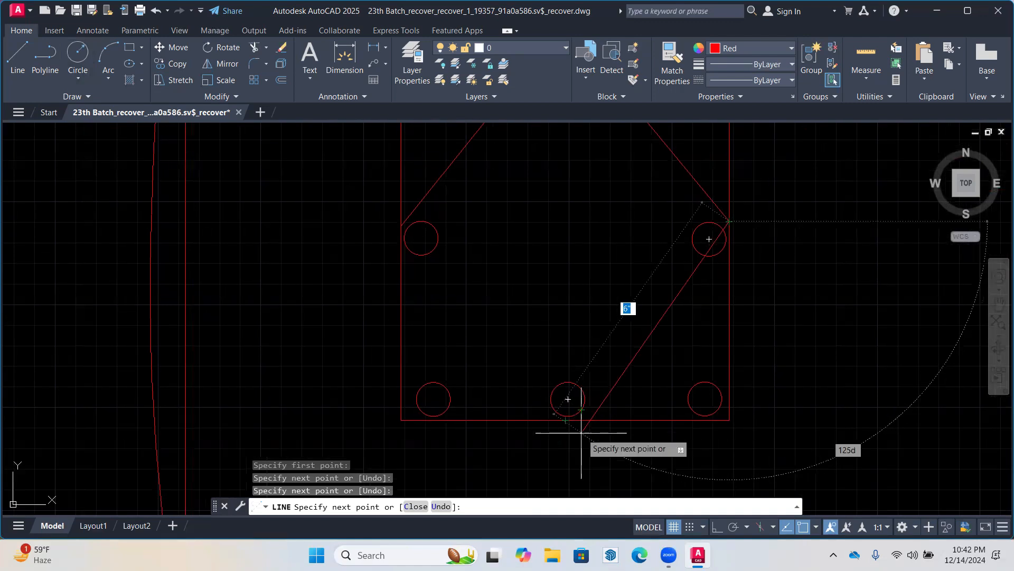
left_click(566, 418)
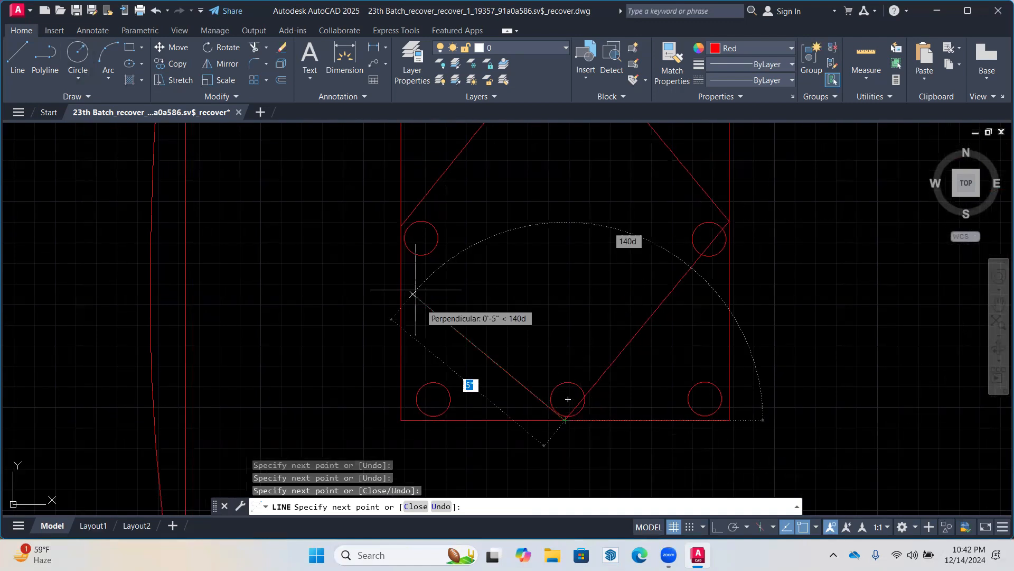
left_click(401, 250)
key("Escape")
scroll(408, 248, "down", 4)
middle_click_drag(418, 274, 431, 298)
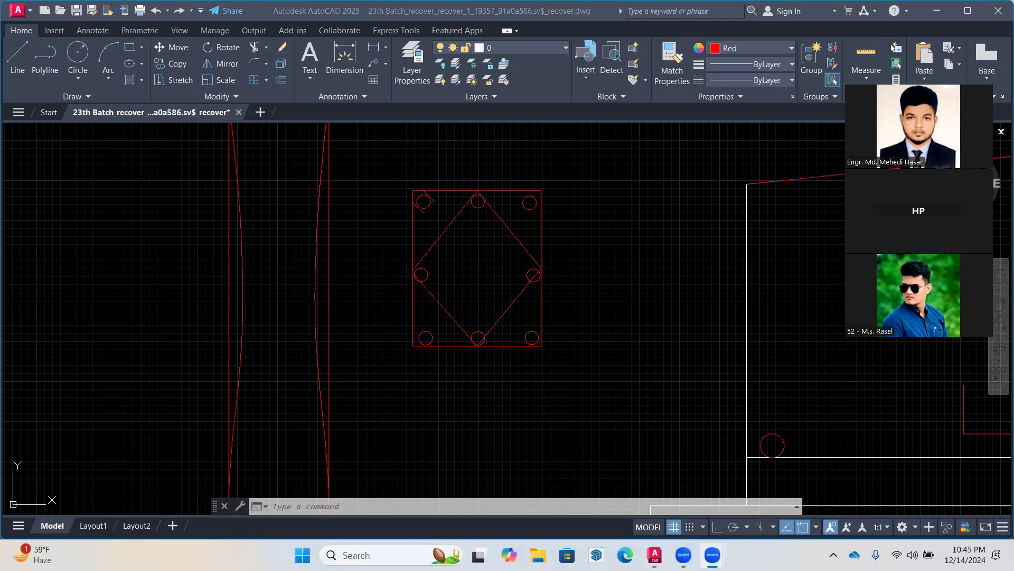
Accept the selected folder for saving the converted Zoom recording
mouse_move(140, 109)
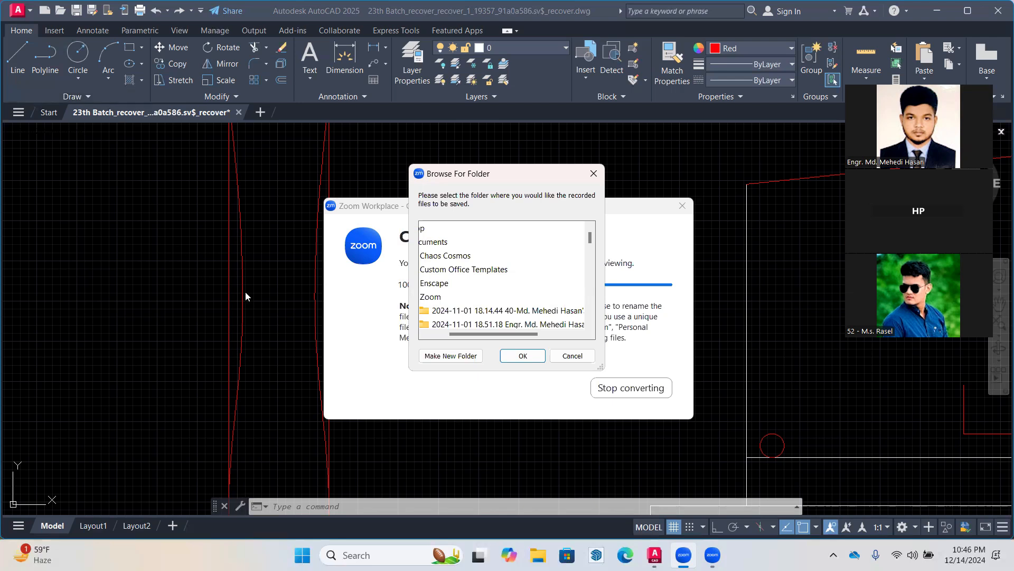
left_click(516, 356)
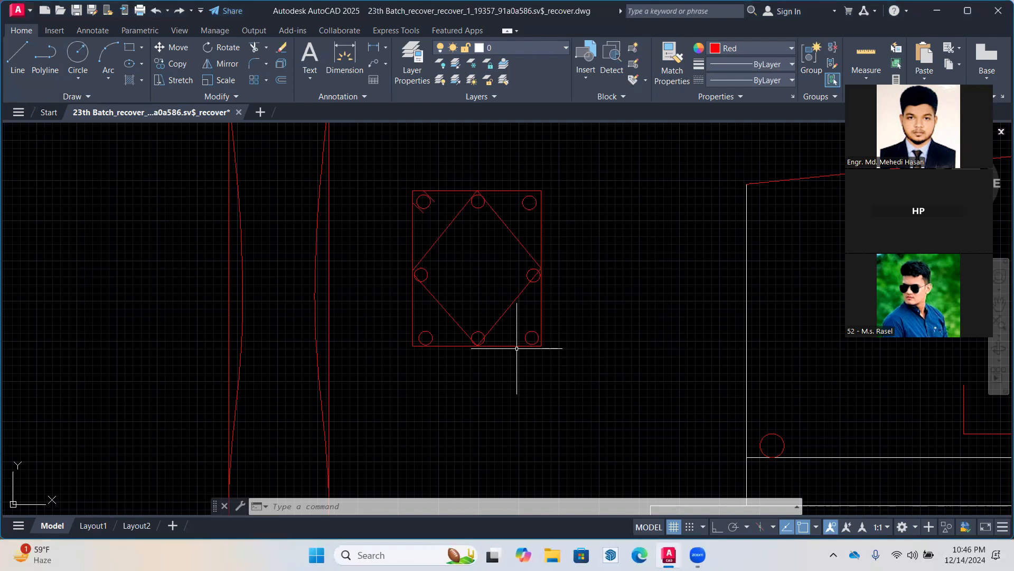
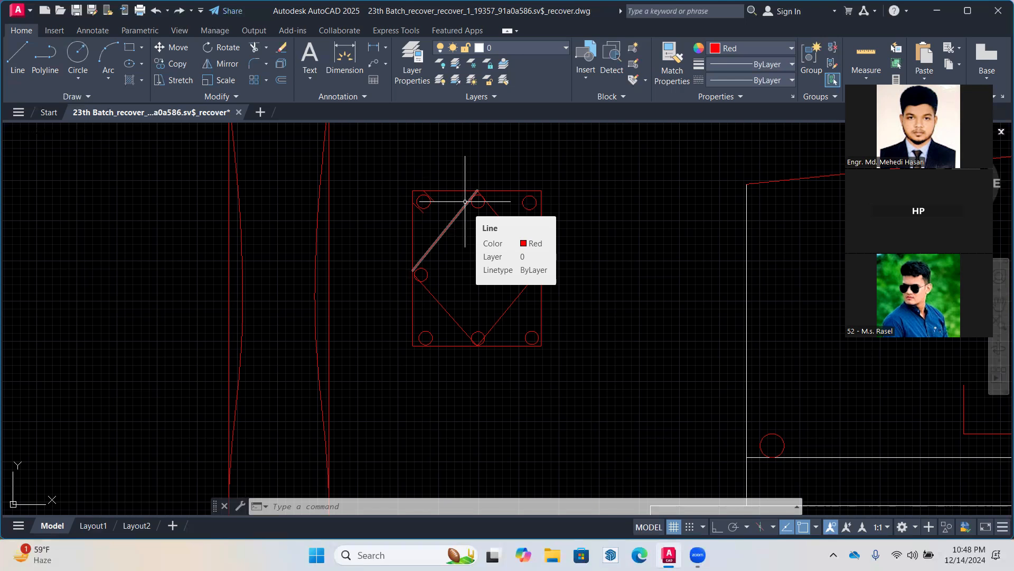
Try copying the bar circle at the footing's lower left corner by its center, at distances of 6 and 12 inches
scroll(280, 246, "down", 2)
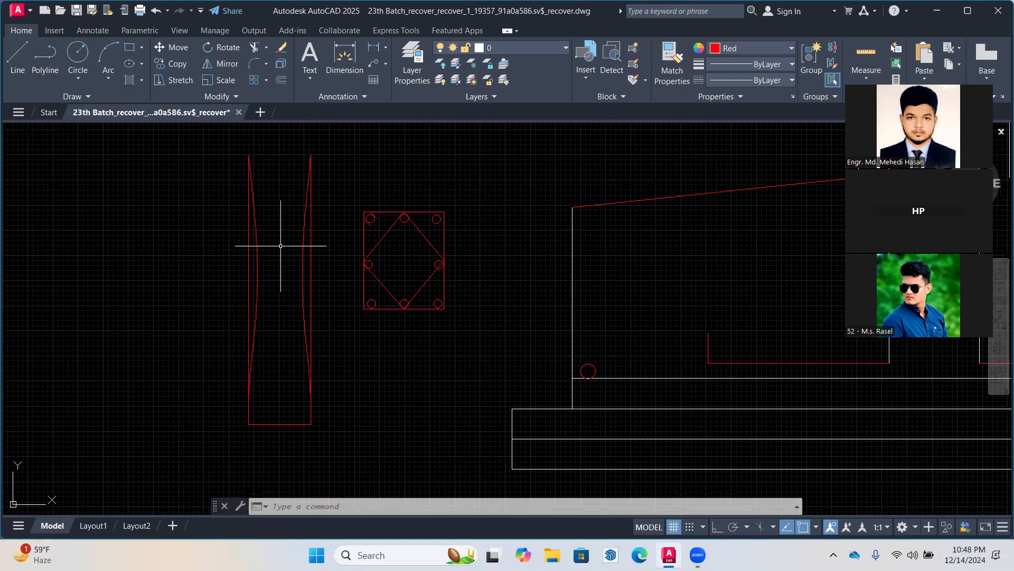
scroll(281, 245, "down", 2)
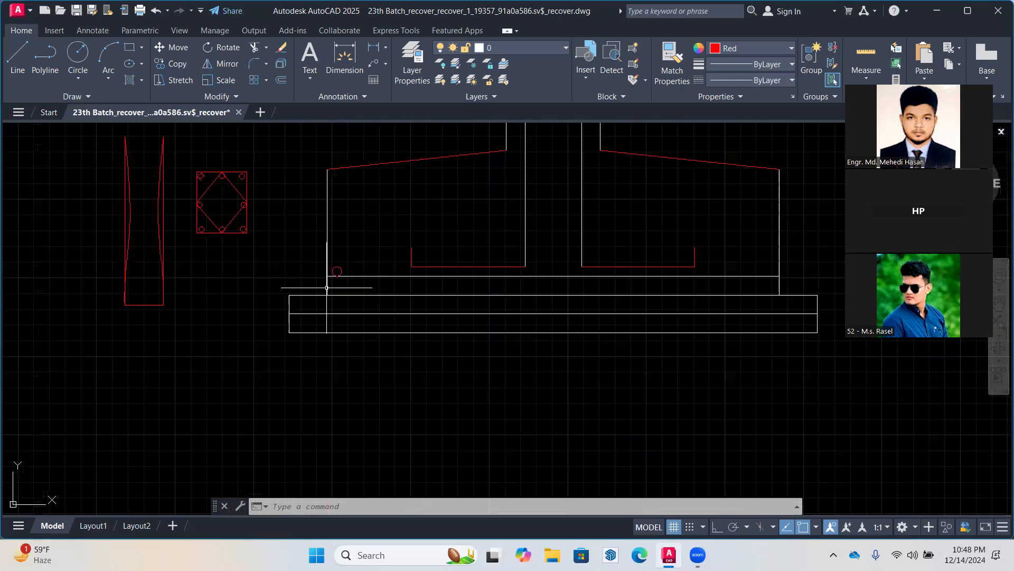
middle_click_drag(317, 285, 310, 335)
scroll(326, 325, "up", 2)
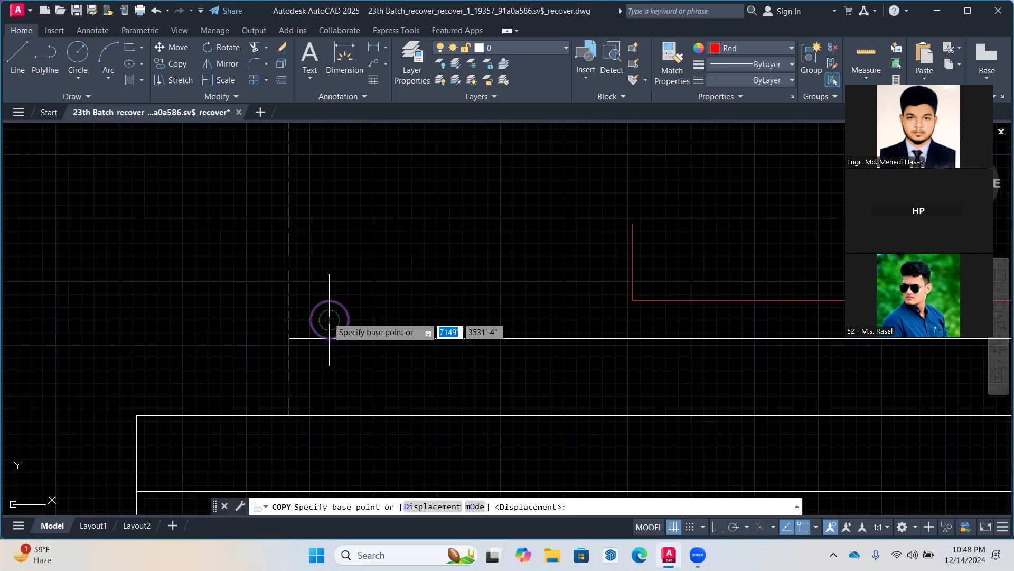
left_click(329, 319)
scroll(631, 318, "down", 3)
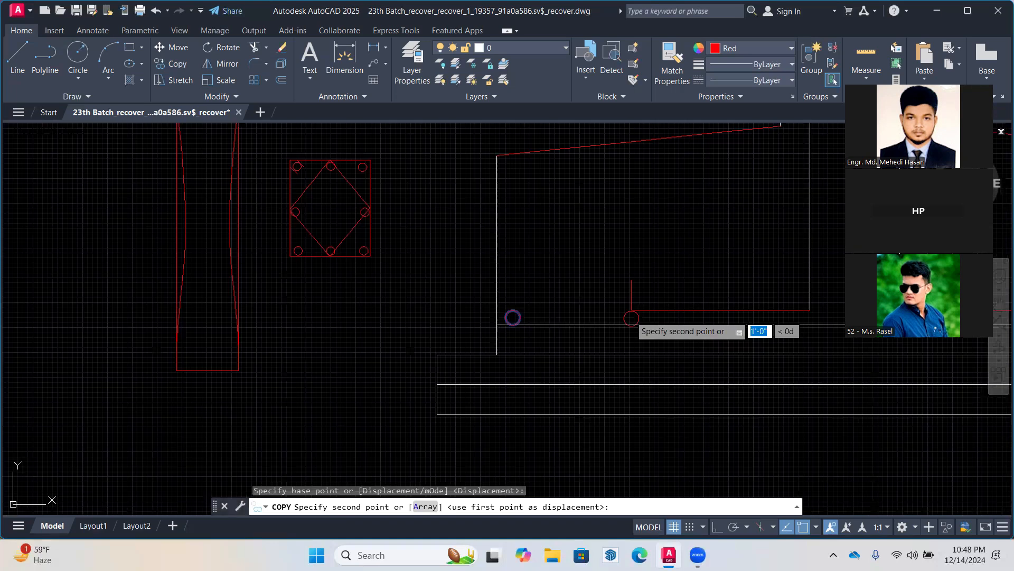
middle_click_drag(631, 318, 211, 304)
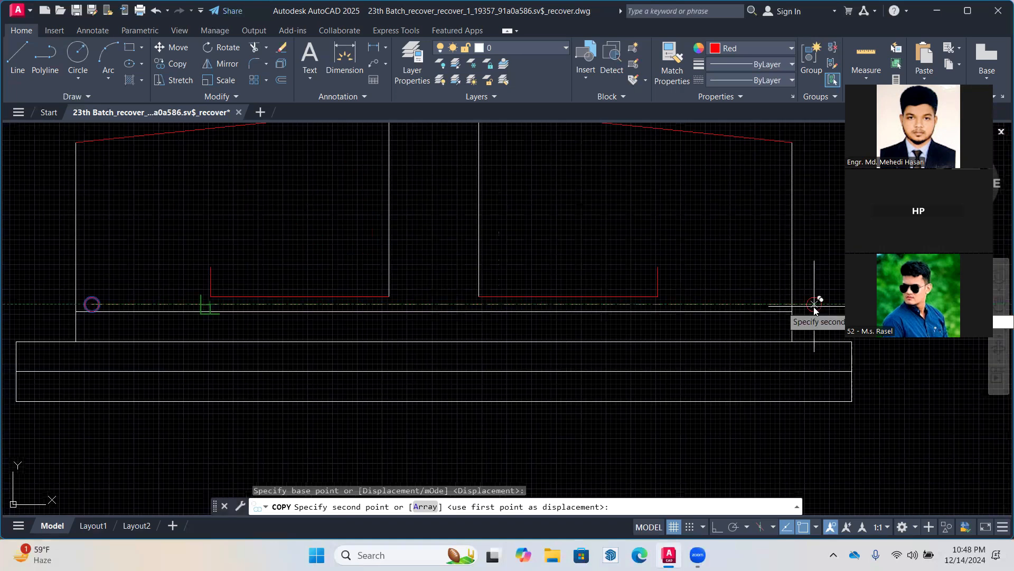
type("6")
key("Return")
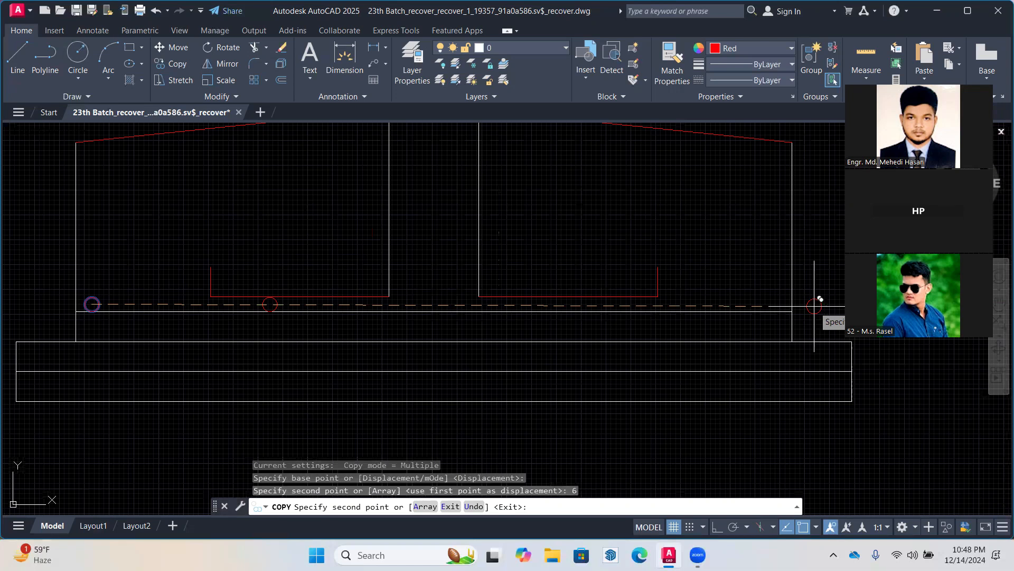
type("12")
key("Return")
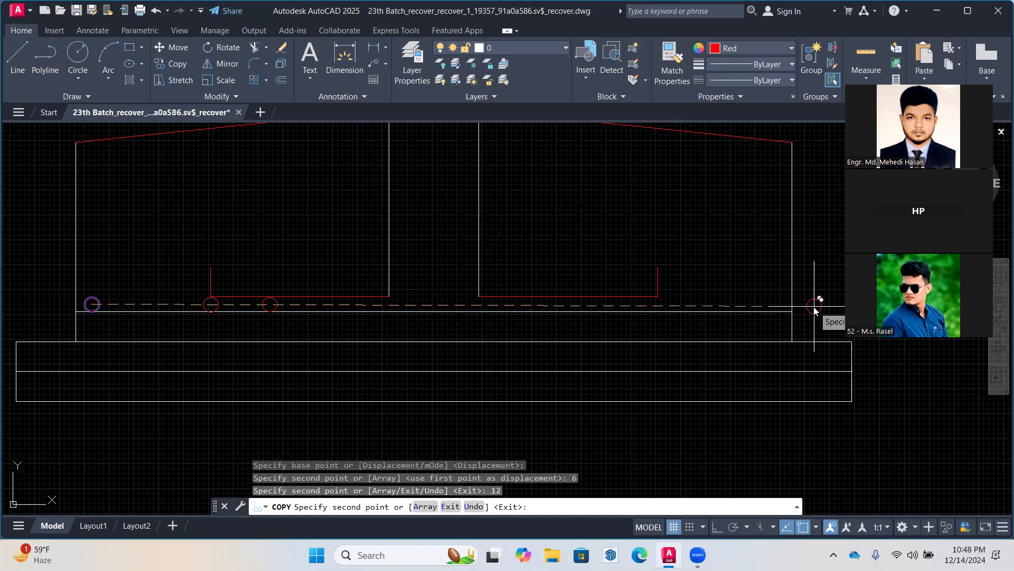
Try placing further copies of the footing bar circle at distances of 6446, 6, 24, 12 and 18 inches
type("6446")
key("Return")
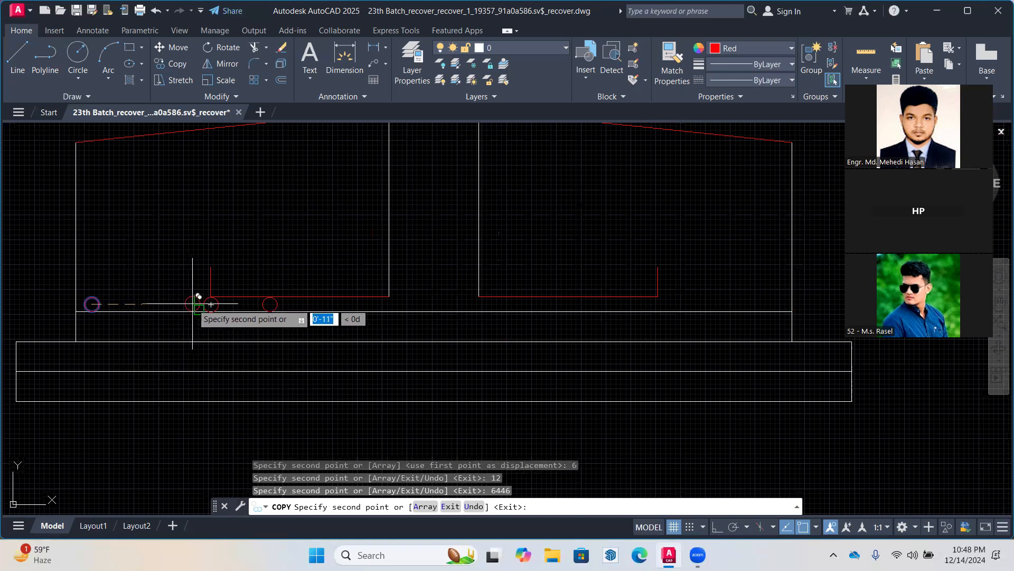
type("6")
key("Return")
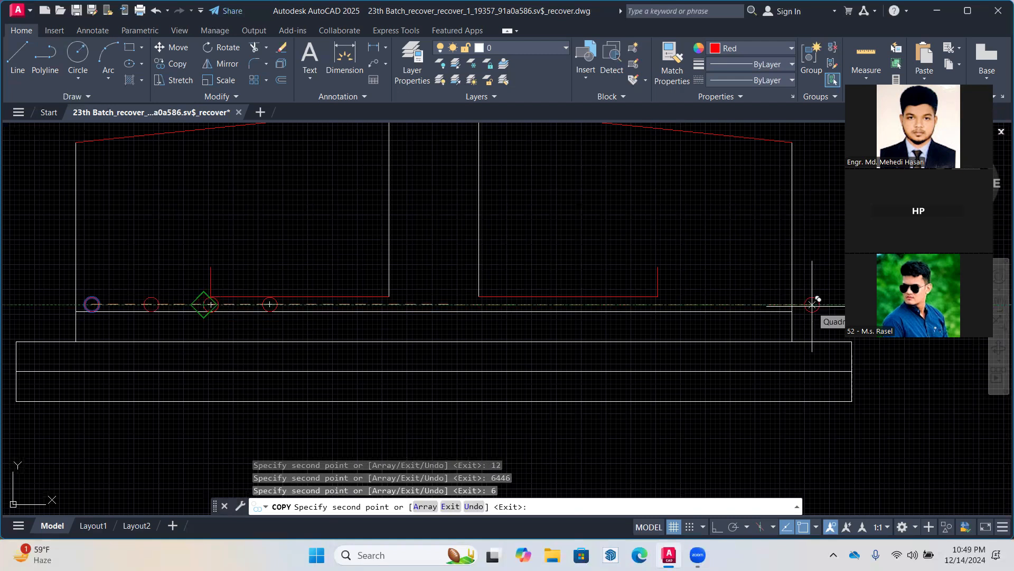
type("24")
key("Return")
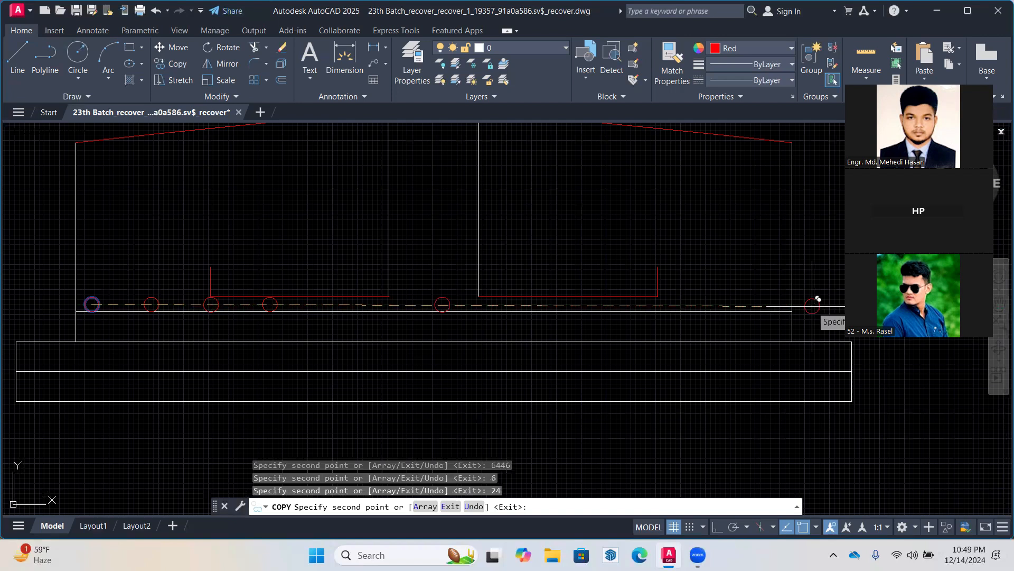
type("12")
key("Return")
type("18")
key("Return")
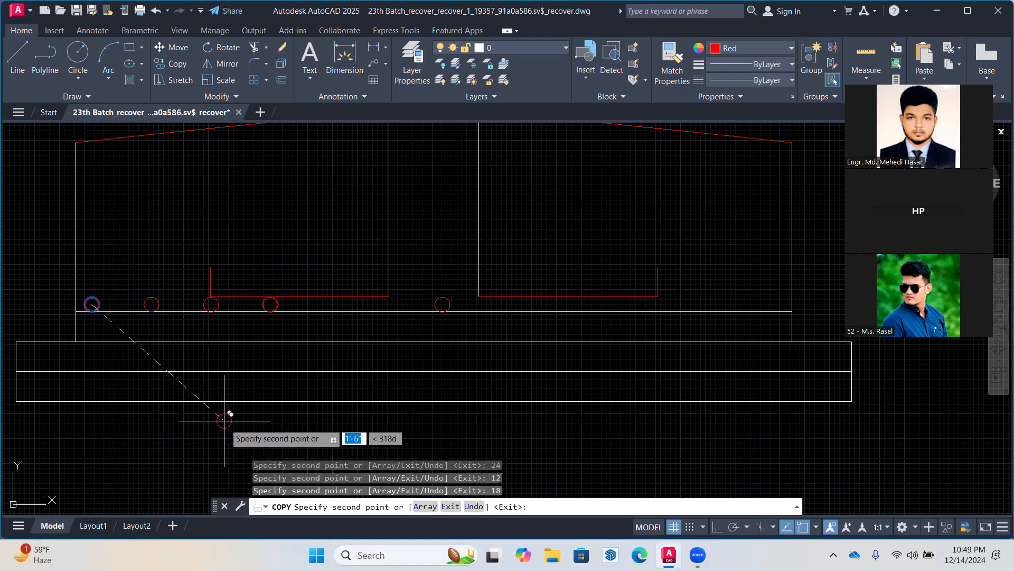
Undo the misplaced footing bar circle copies and cancel copying
key("ctrl+z")
key("ctrl+z")
key("ctrl+z")
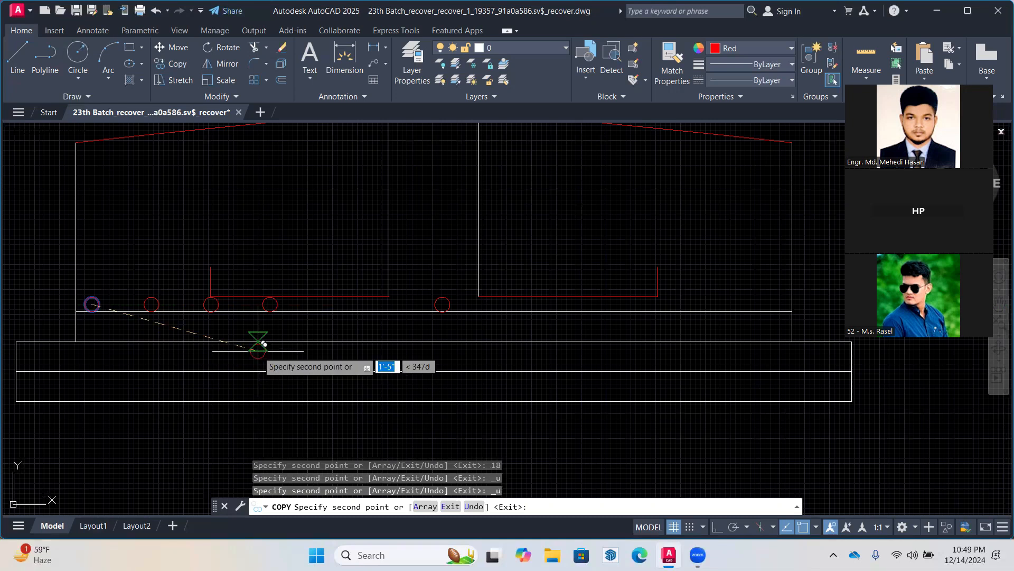
key("ctrl+z")
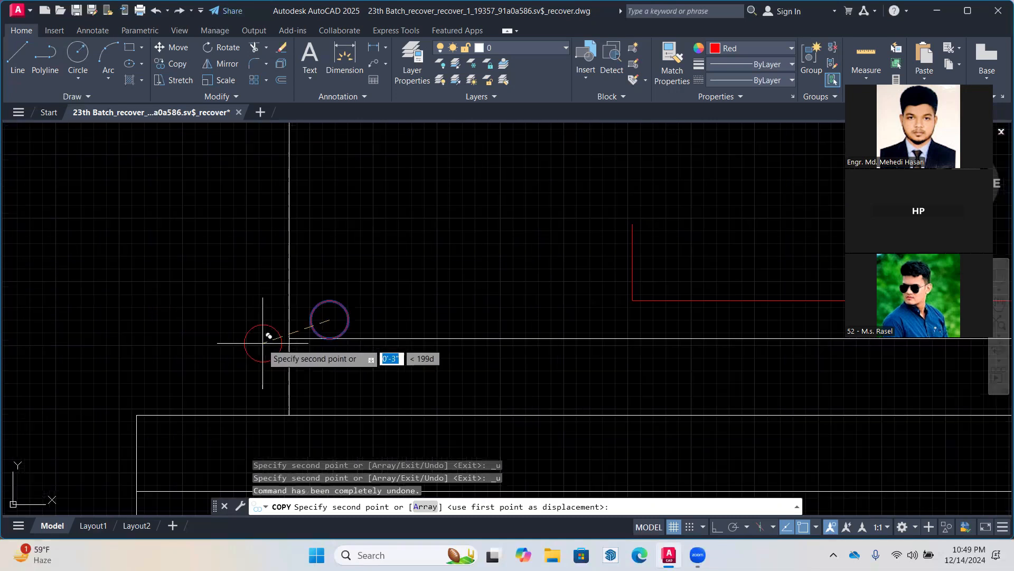
key("Escape")
Copy the footing's lower left bar circle by its center 6 and 12 inches to the right, turning on Ortho
left_click(348, 319)
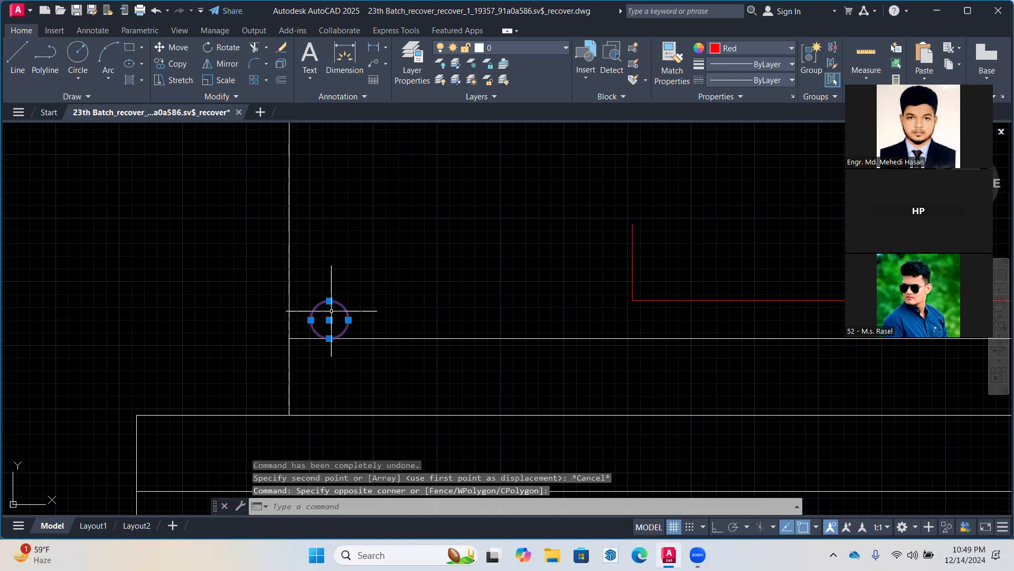
left_click(178, 64)
left_click(329, 320)
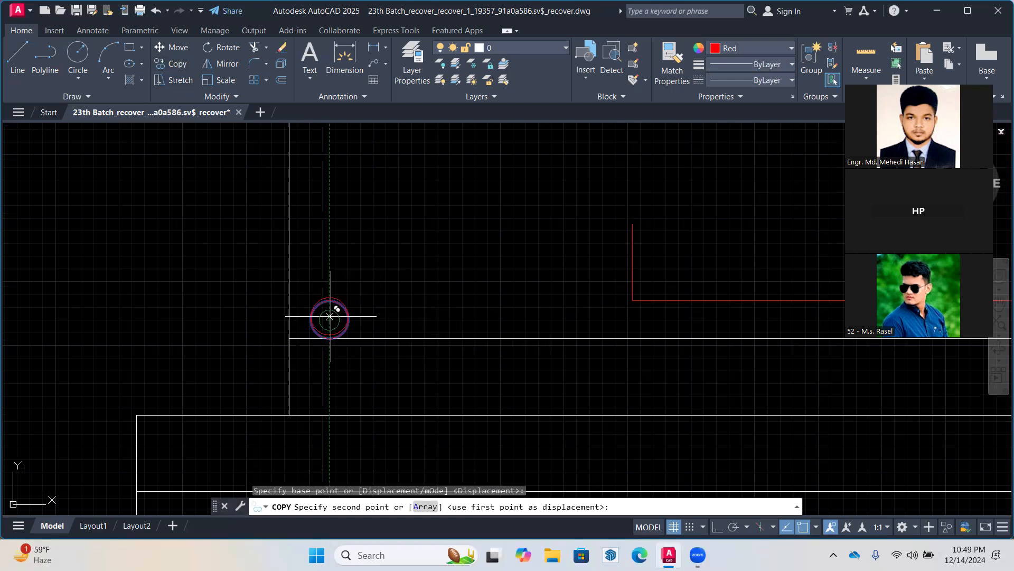
type("6")
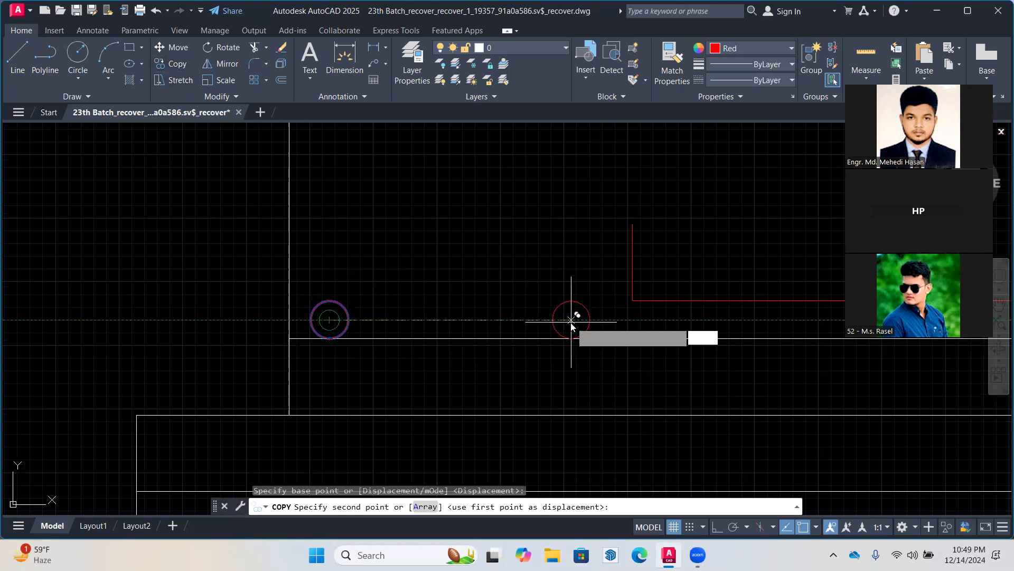
key("Return")
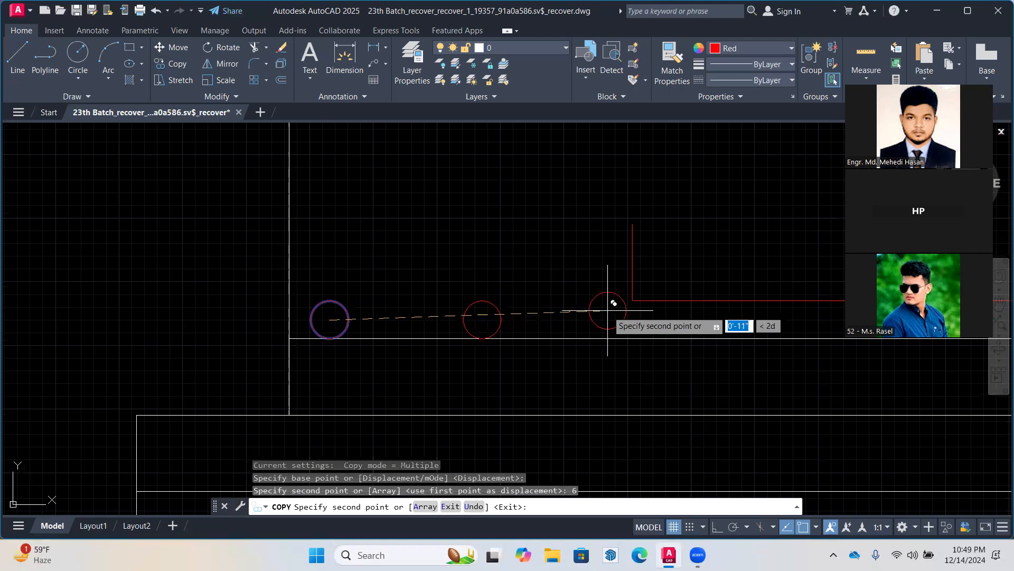
left_click(716, 526)
type("12")
key("Return")
Try a further bar circle copy at a distance of 18 inches and undo it
type("18")
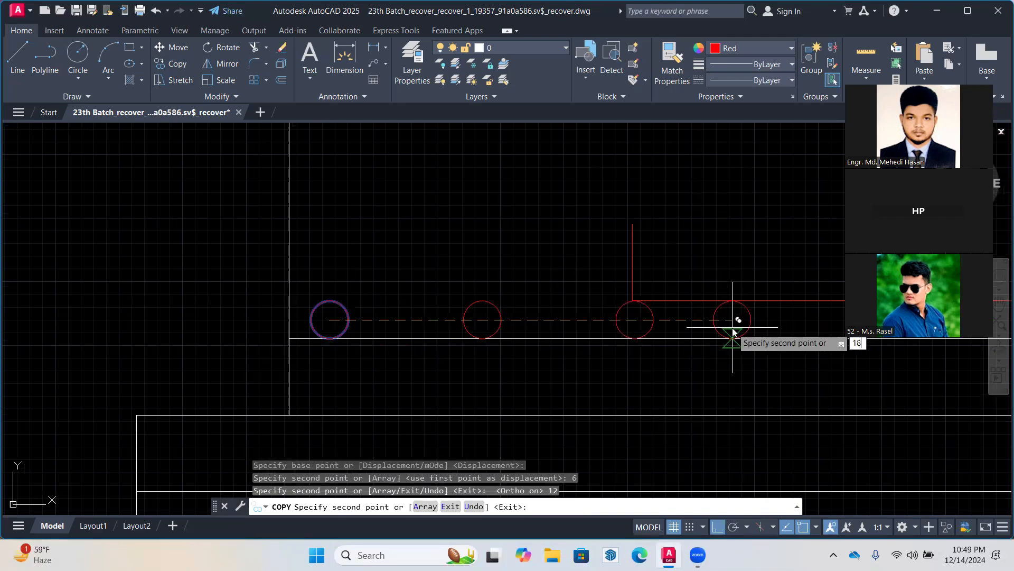
key("Return")
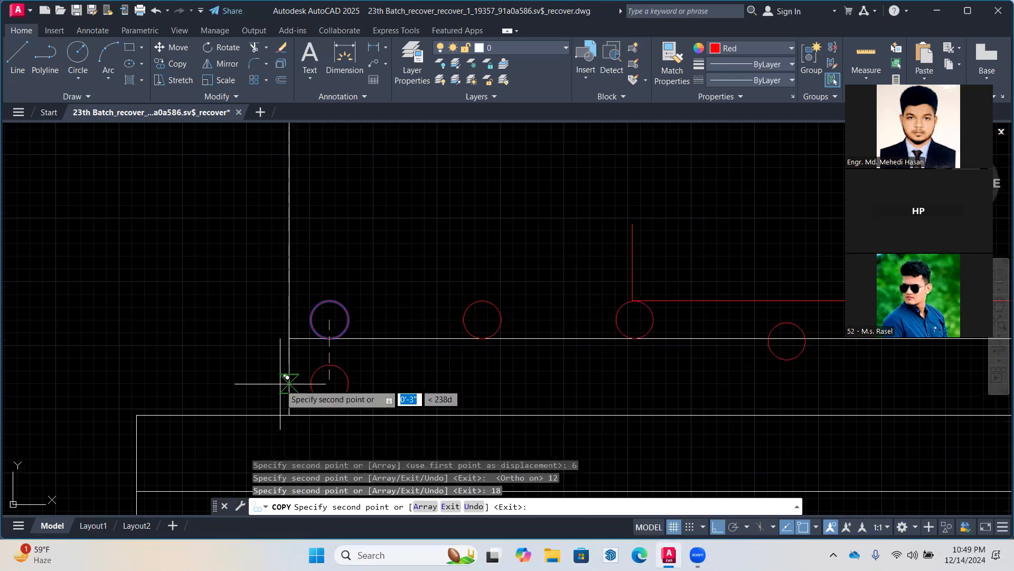
key("ctrl+z")
Place bar circle copies horizontally along the footing's base at distances of 18, 24, 30, 36, 42 and 48 inches
scroll(259, 375, "down", 2)
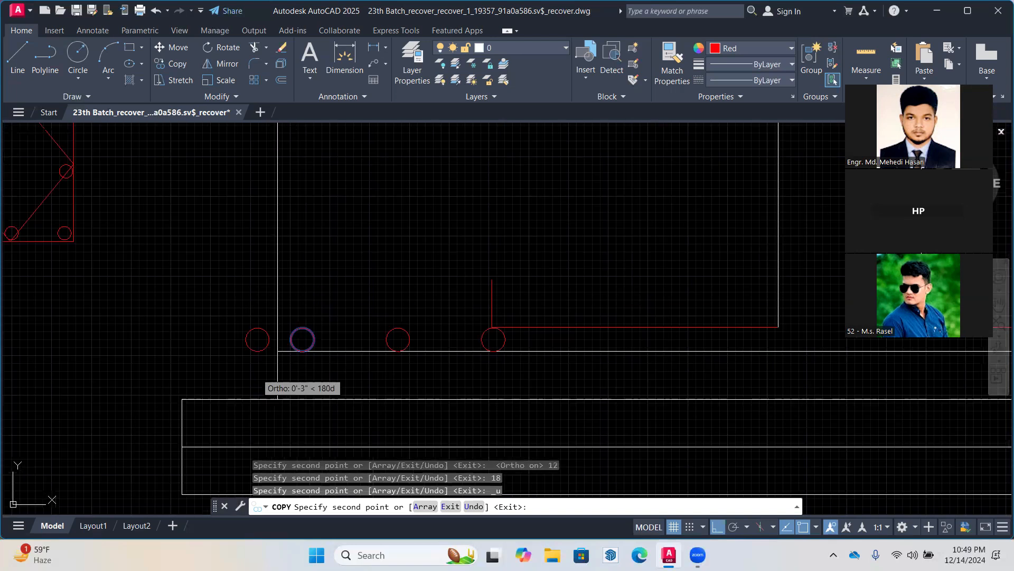
scroll(72, 291, "down", 4)
type("18")
key("Return")
type("24")
key("Return")
type("30")
key("Return")
type("36")
key("Return")
type("42")
key("Return")
type("48")
key("Return")
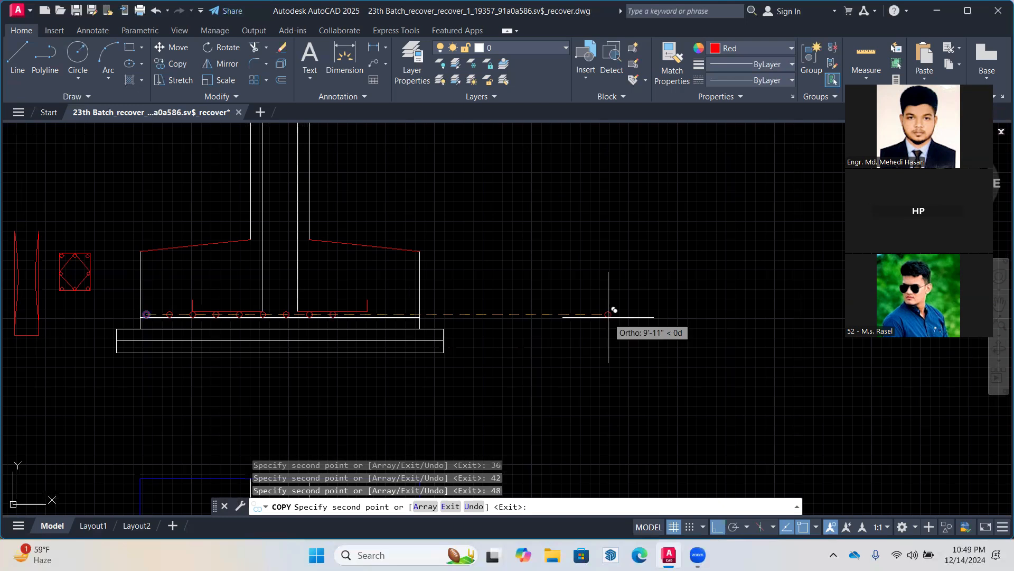
Complete the footing's bottom bar row with circle copies at distances of 54, 60 and 66 inches and finish copying
type("5")
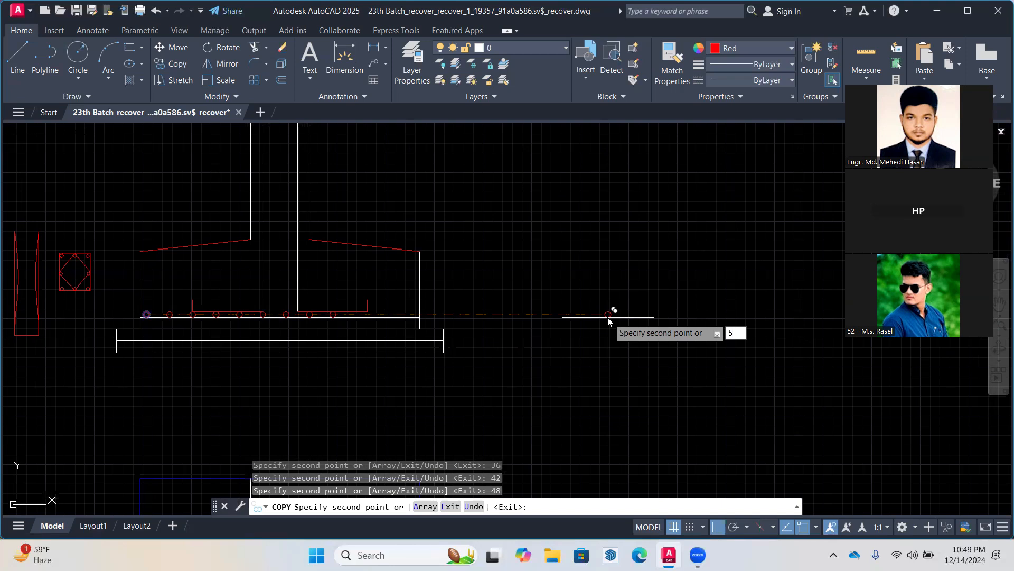
type("4")
key("Return")
type("60")
key("Return")
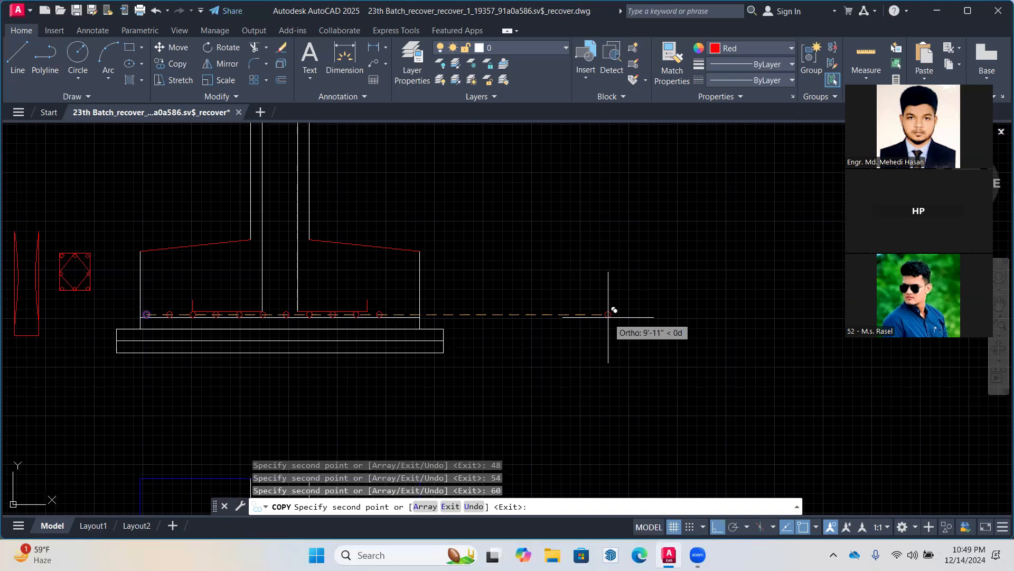
type("64")
key("BackSpace")
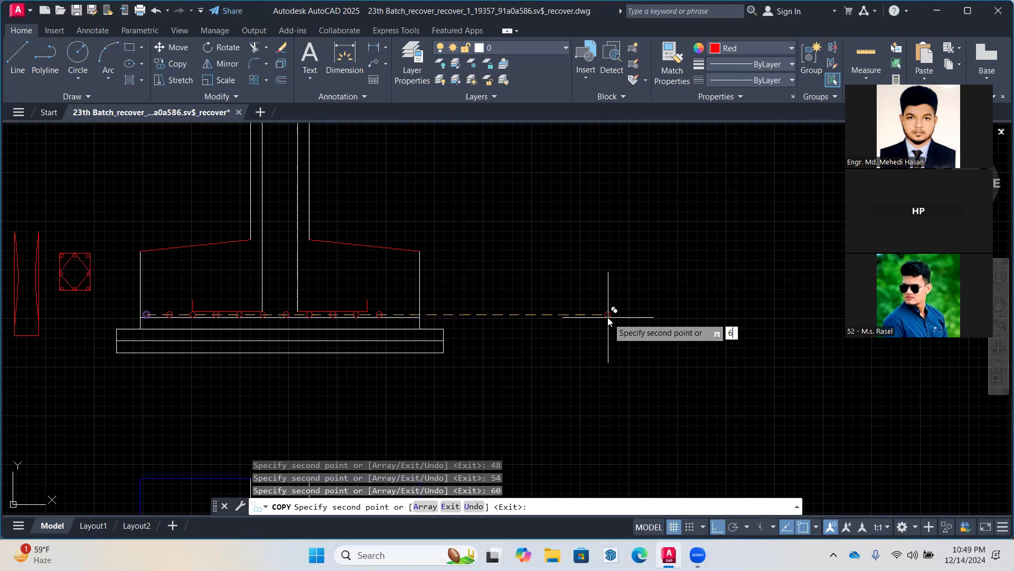
type("6")
key("Return")
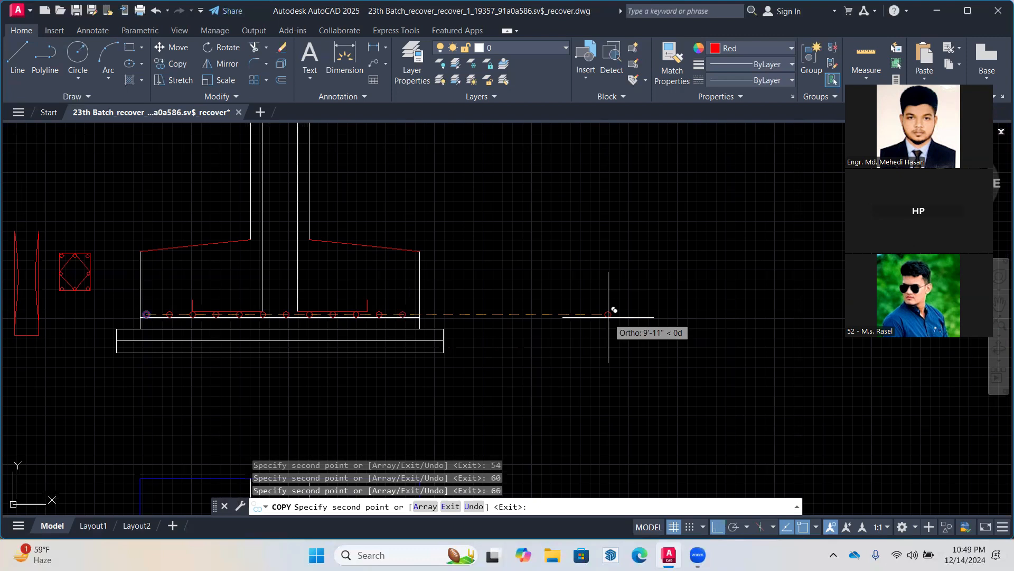
key("Escape")
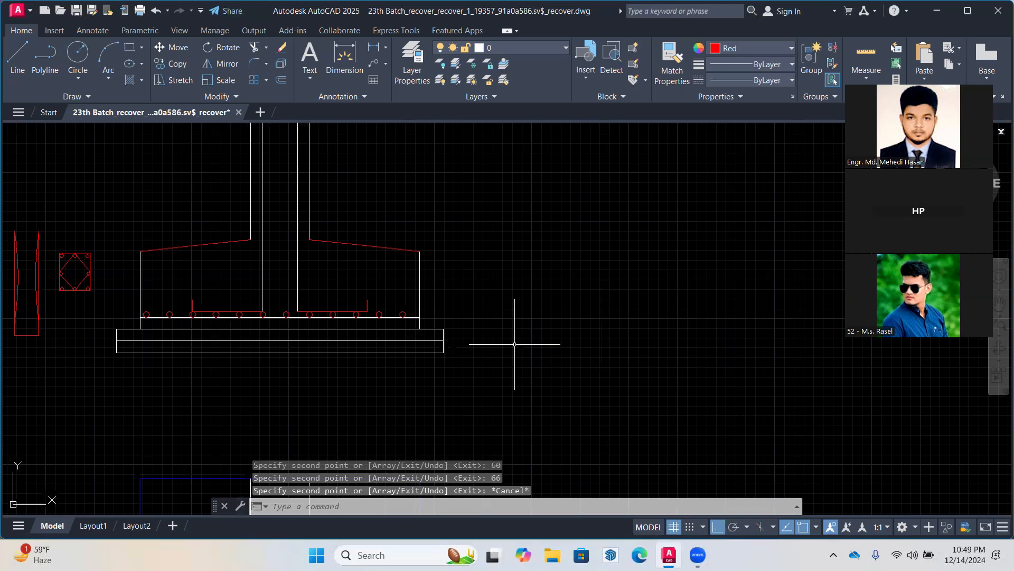
Draw a horizontal tie line between the lower ends of the column's two inner vertical bars in the footing section
middle_click_drag(350, 341, 431, 372)
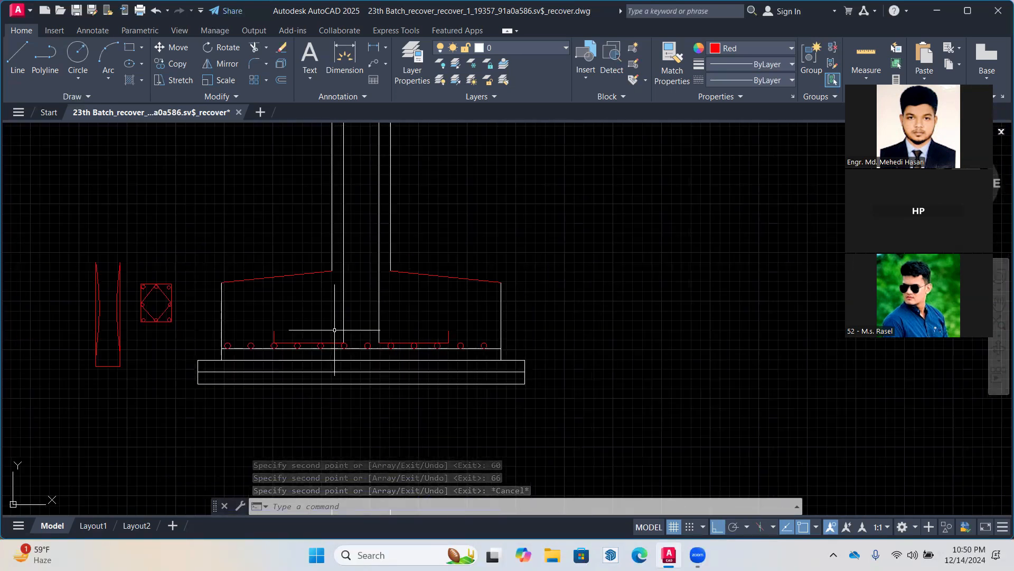
scroll(340, 341, "up", 2)
middle_click_drag(328, 298, 316, 338)
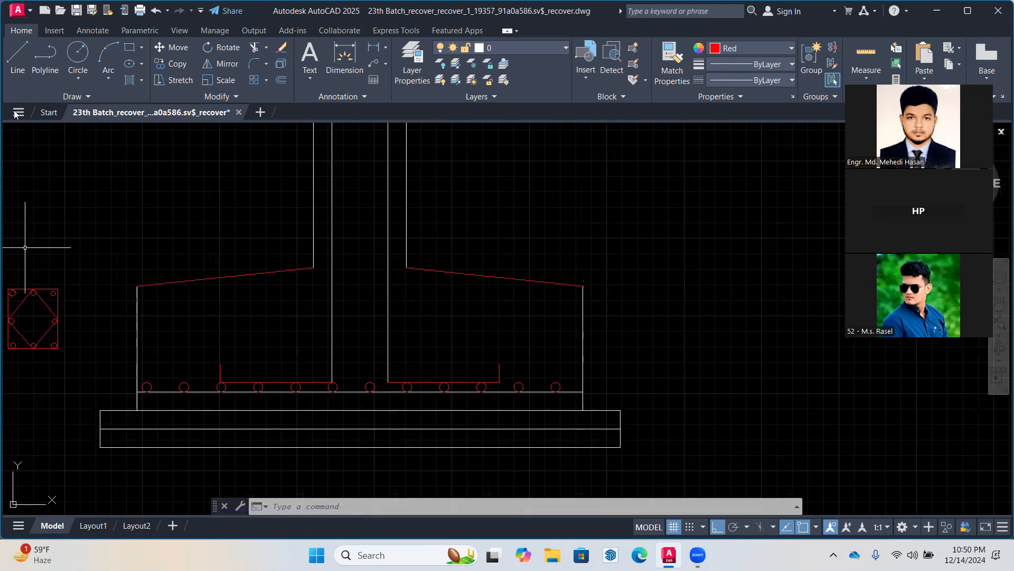
left_click(18, 55)
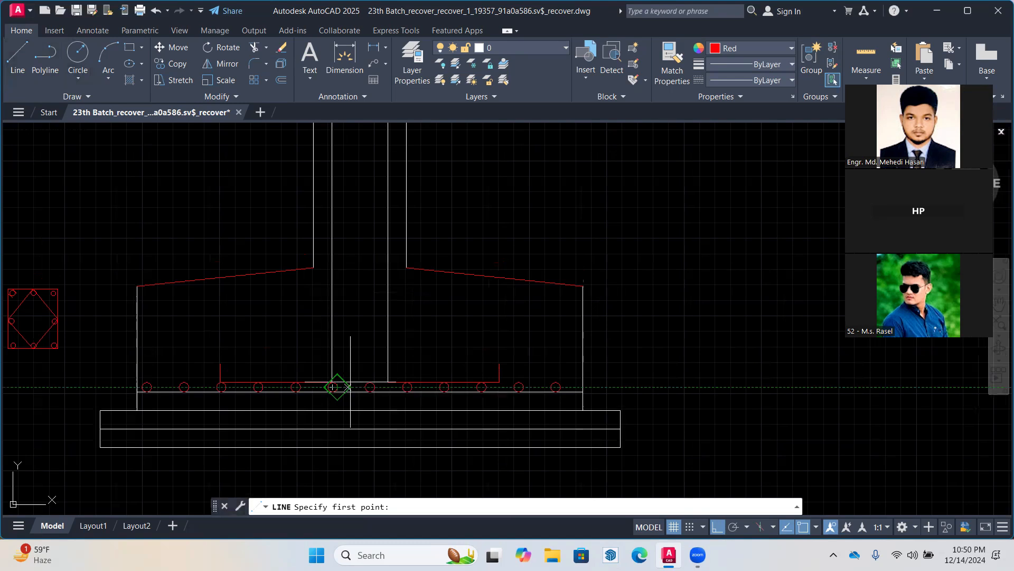
scroll(352, 382, "up", 2)
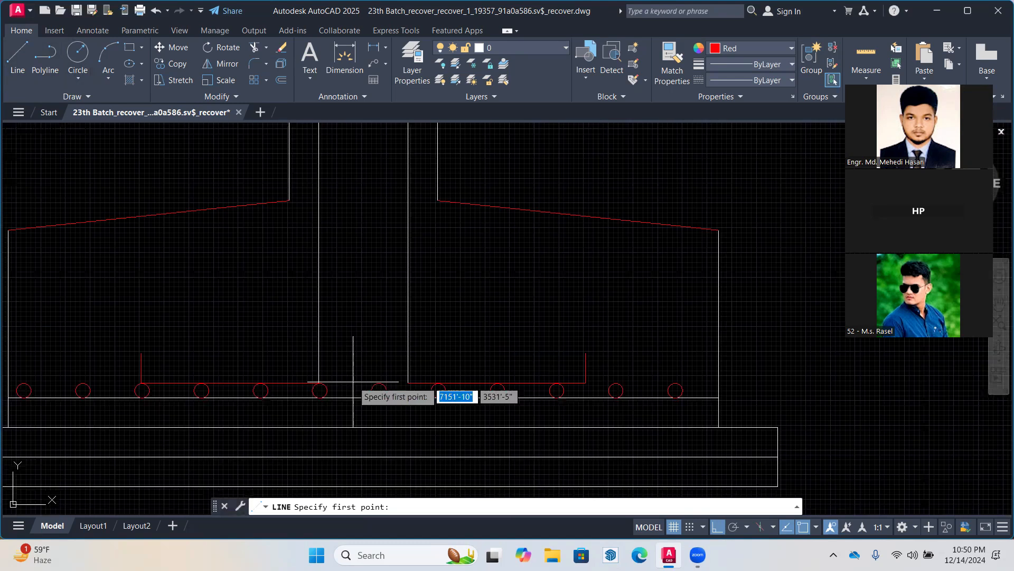
scroll(353, 382, "up", 4)
left_click(318, 382)
left_click(490, 388)
key("Return")
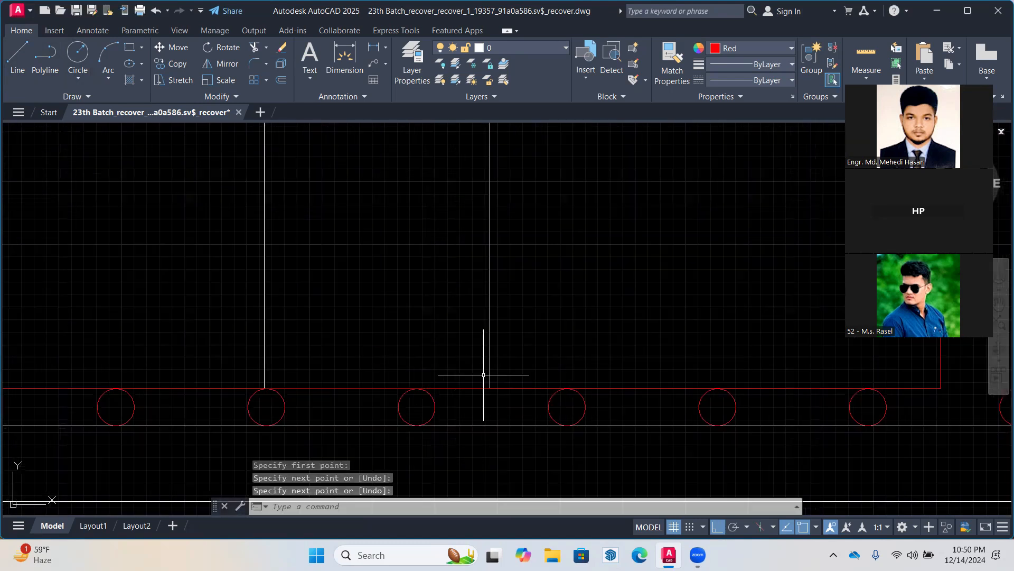
Move the new tie line straight up 5 inches from the footing's bottom bars
left_click(584, 439)
left_click(418, 330)
left_click(172, 47)
left_click(555, 329)
type("5")
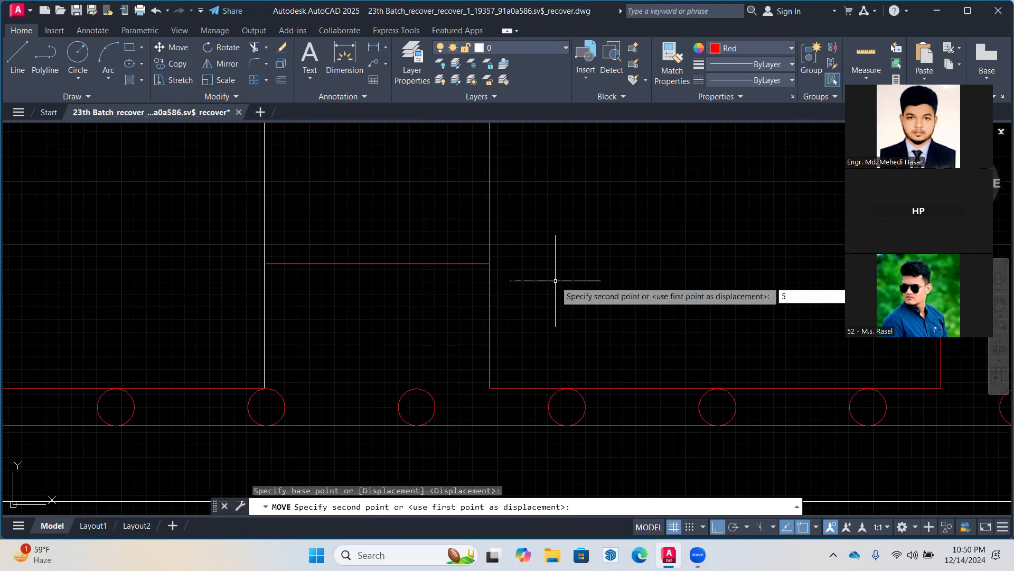
key("Return")
Raise the tie line between the column bars by a further 1 inch
left_click(401, 275)
left_click(371, 189)
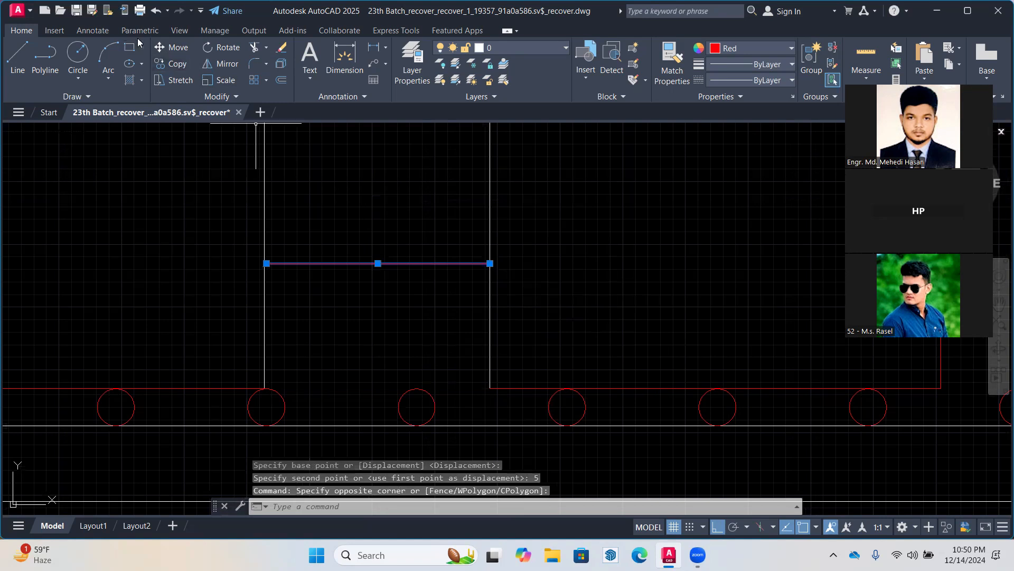
left_click(172, 47)
left_click(547, 275)
type("1")
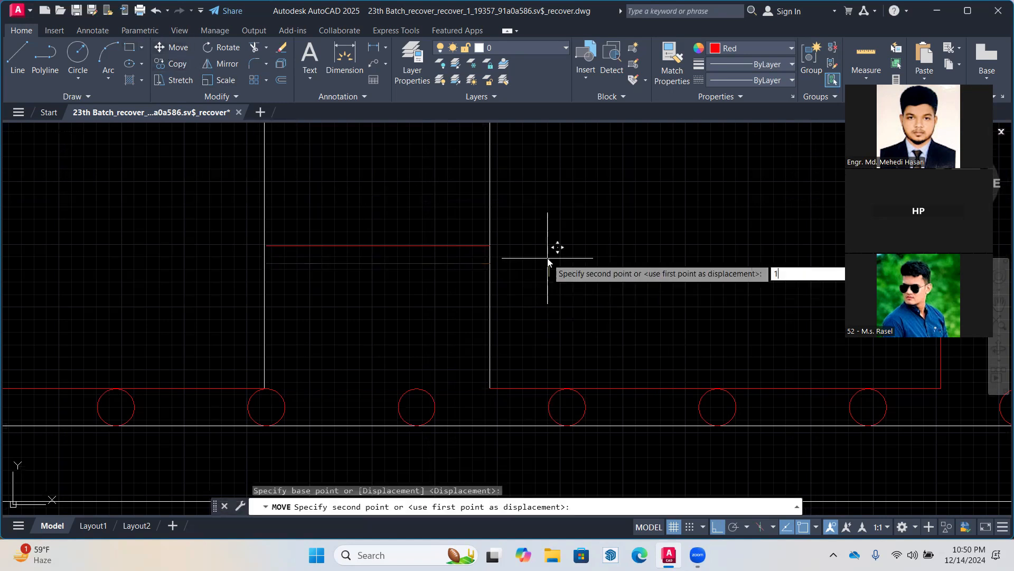
key("Return")
Offset the tie line upward at 6-inch spacing, repeating from each newest line up between the column bars
middle_click_drag(446, 243, 444, 315)
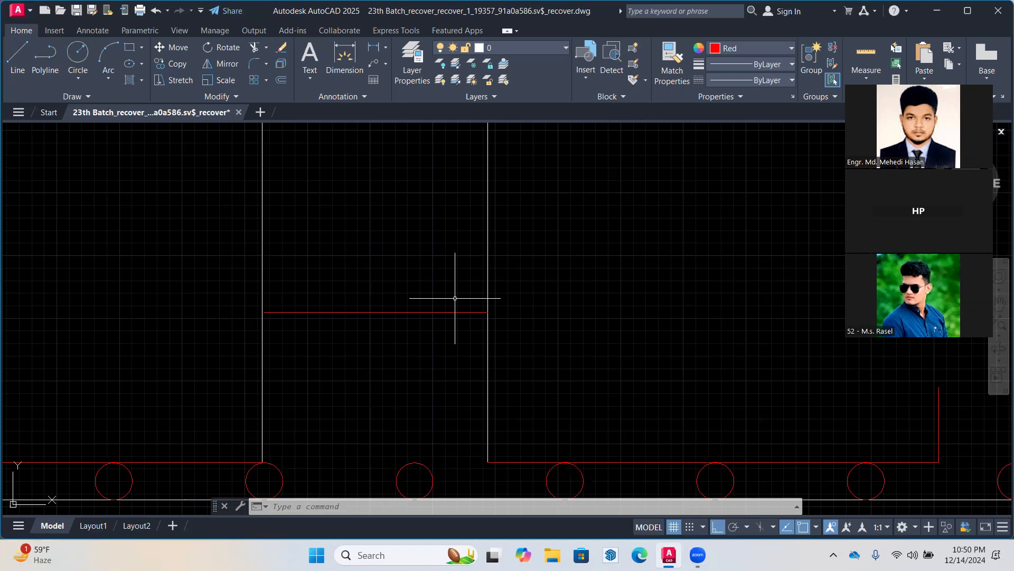
type("o")
key("Return")
type("6")
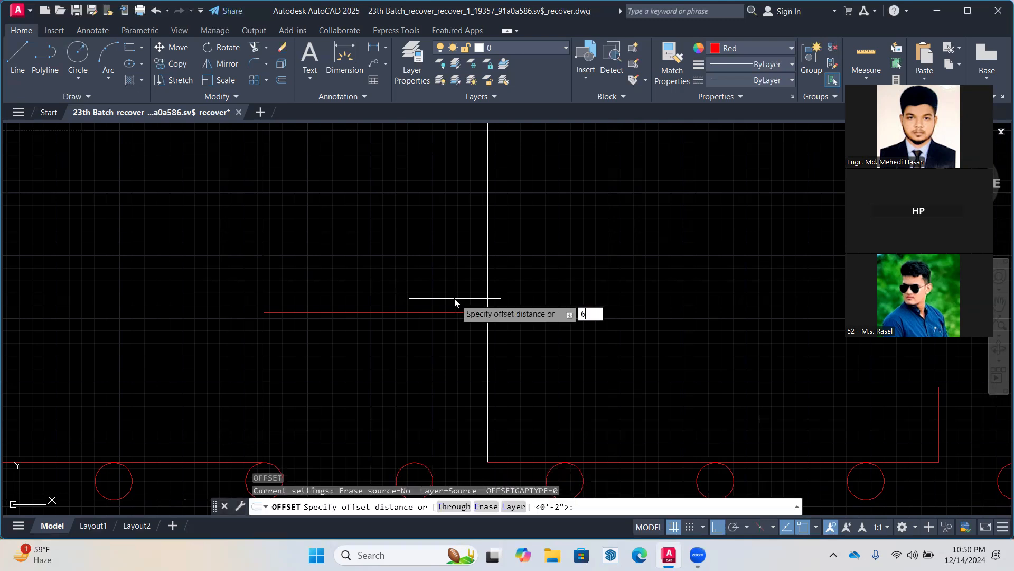
key("Return")
left_click(438, 312)
left_click(433, 238)
scroll(435, 225, "down", 4)
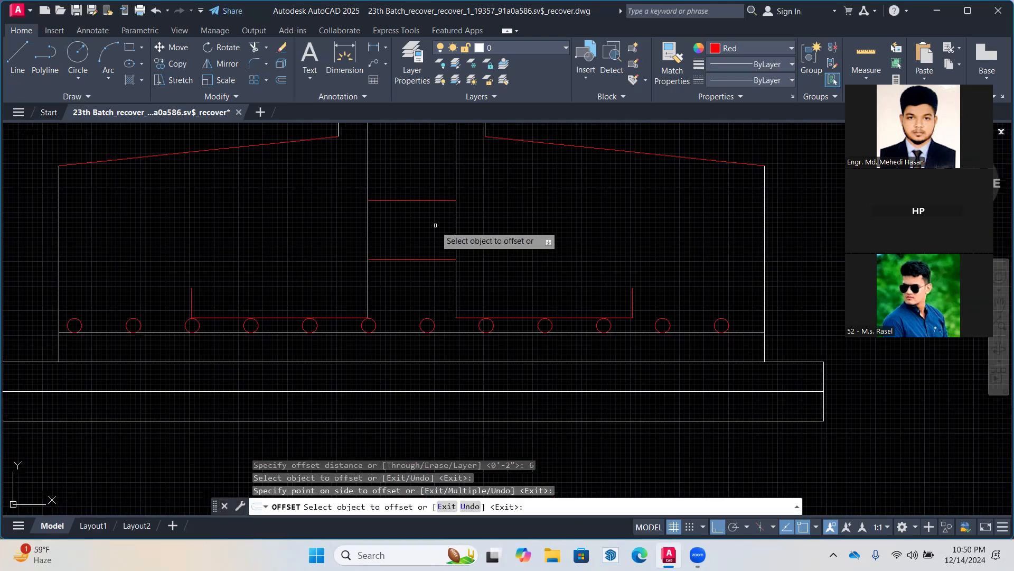
middle_click_drag(435, 225, 421, 331)
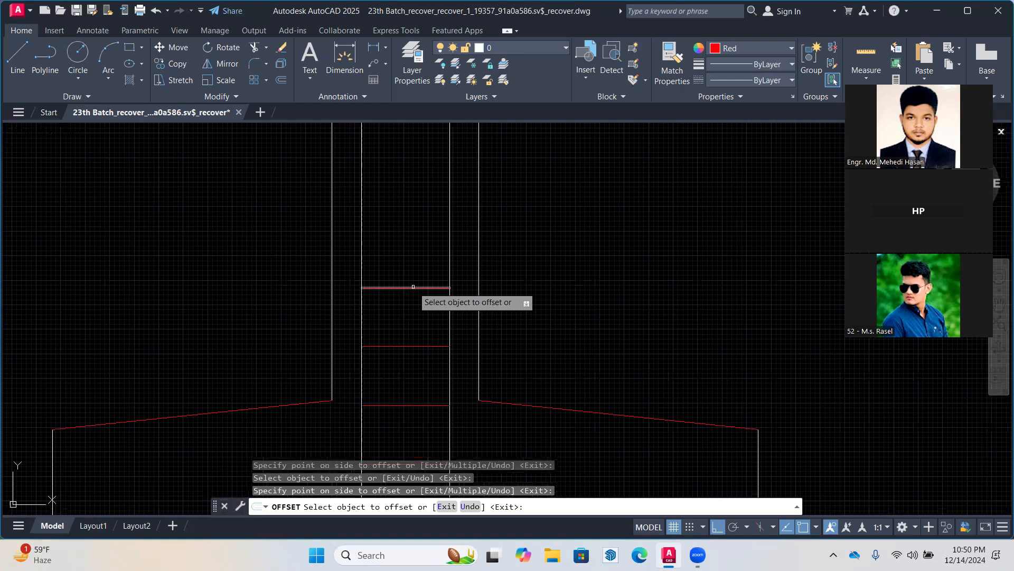
left_click(413, 287)
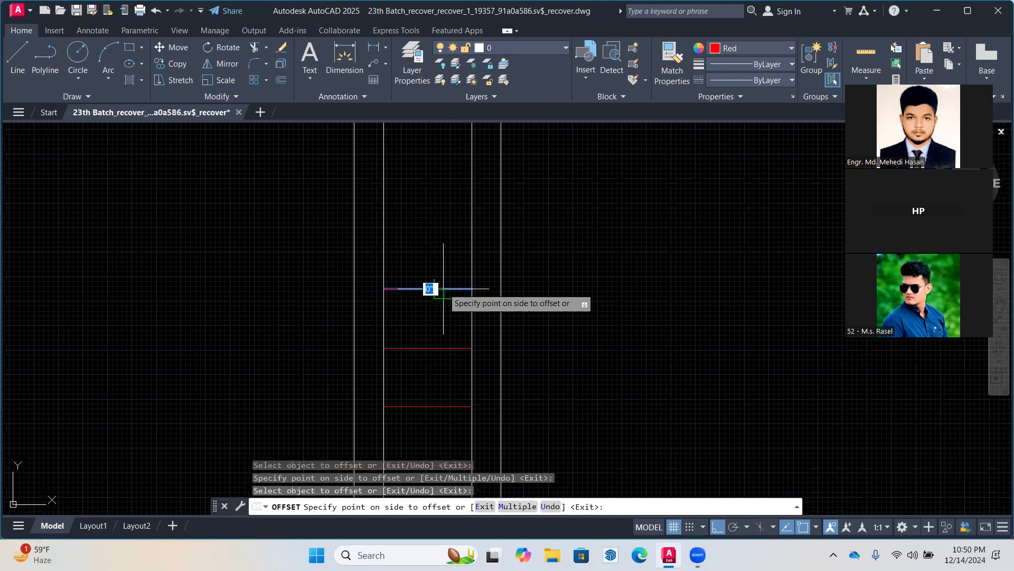
left_click(445, 217)
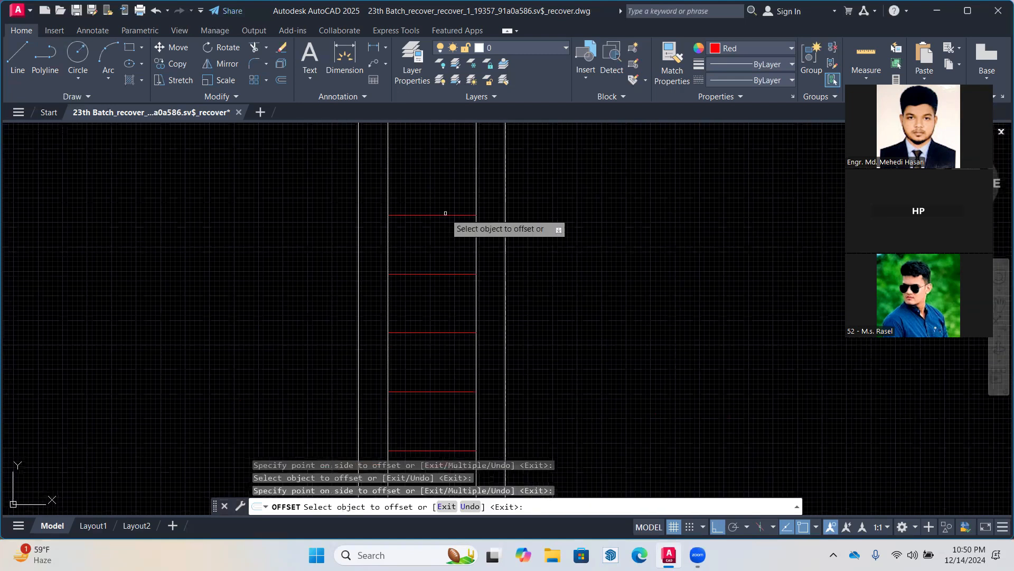
Offset the topmost red column tie upward repeatedly, continuing the equally spaced ties past the horizontal line crossing the F2 column
middle_click_drag(445, 213, 441, 301)
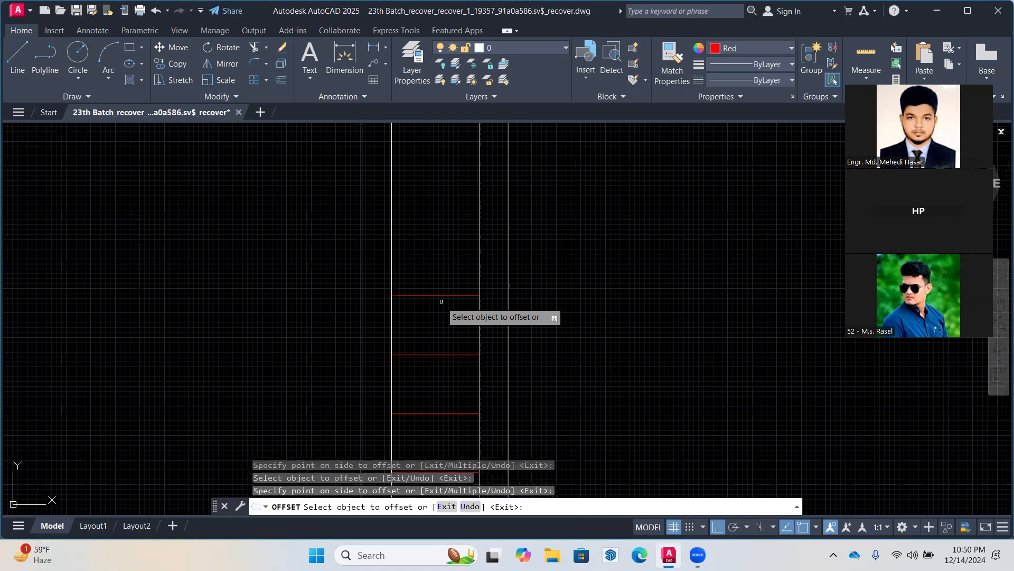
scroll(441, 302, "down", 4)
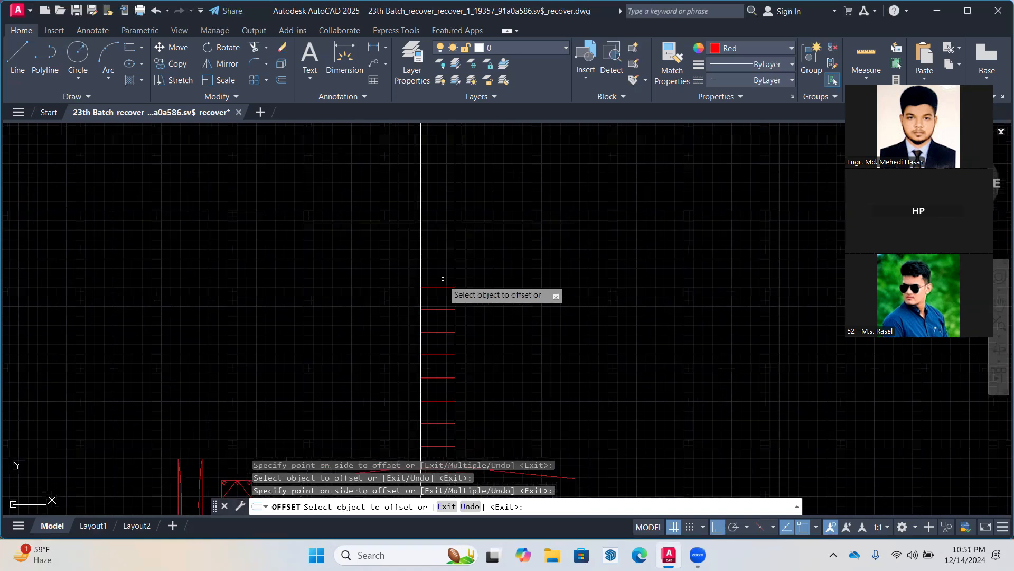
left_click(442, 286)
left_click(443, 263)
left_click(444, 262)
left_click(443, 242)
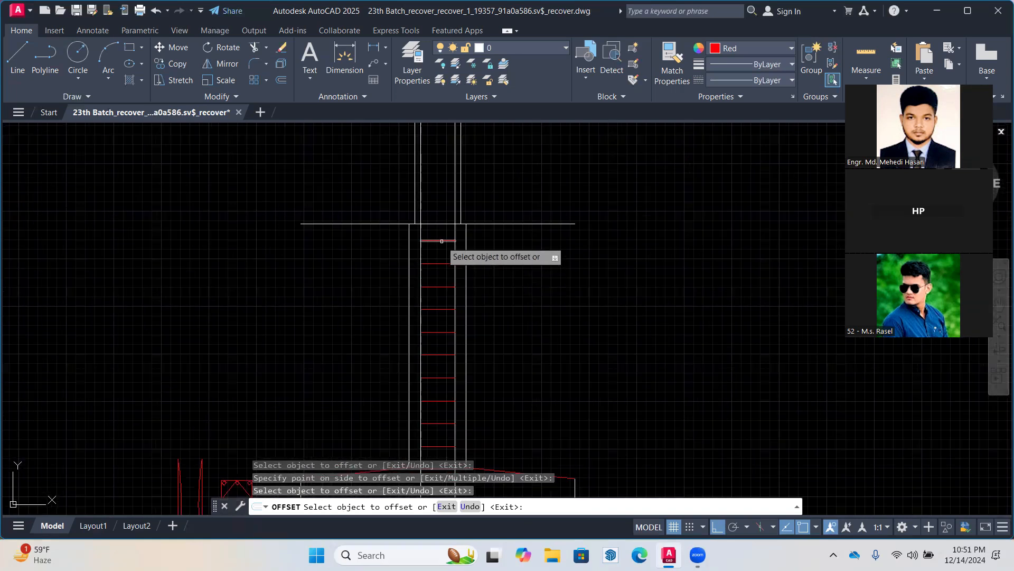
left_click(443, 240)
left_click(442, 204)
left_click(442, 219)
left_click(442, 199)
Continue offsetting the red ties upward through the narrower upper column until they reach its top
middle_click_drag(442, 200, 452, 262)
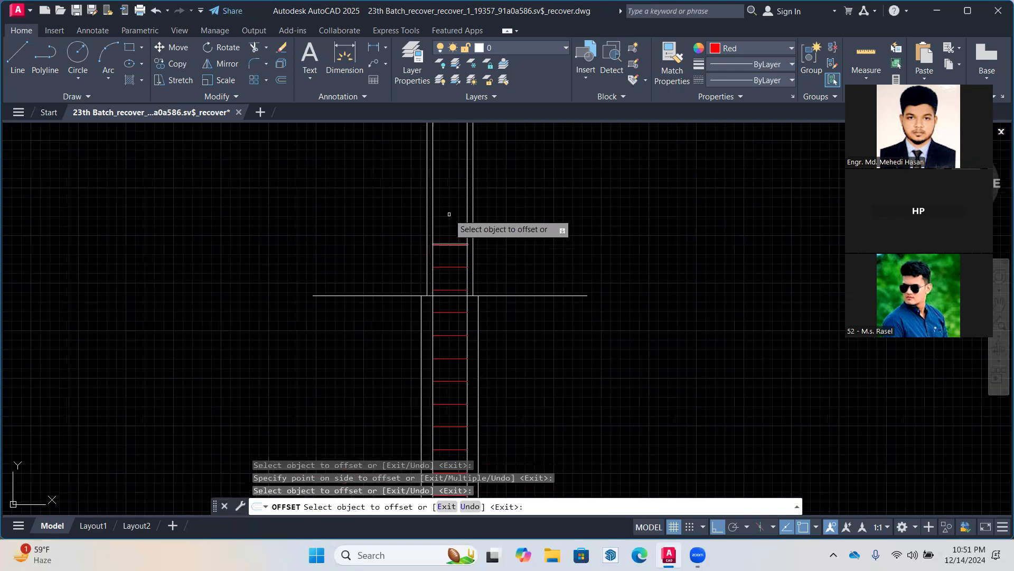
left_click(451, 244)
left_click(450, 218)
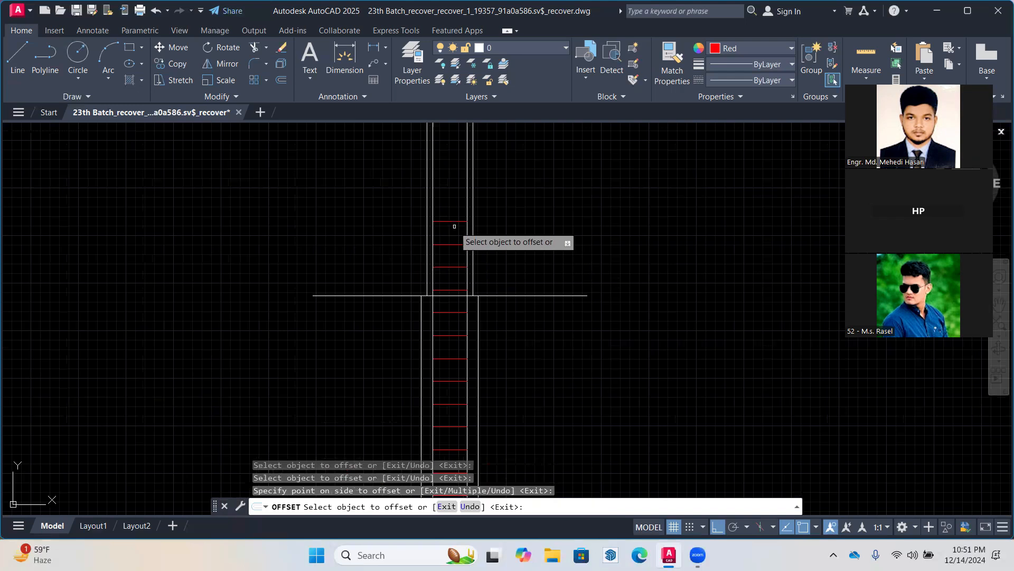
left_click(450, 220)
left_click(451, 198)
left_click(450, 198)
left_click(449, 168)
left_click(449, 176)
left_click(449, 146)
middle_click_drag(457, 211, 451, 297)
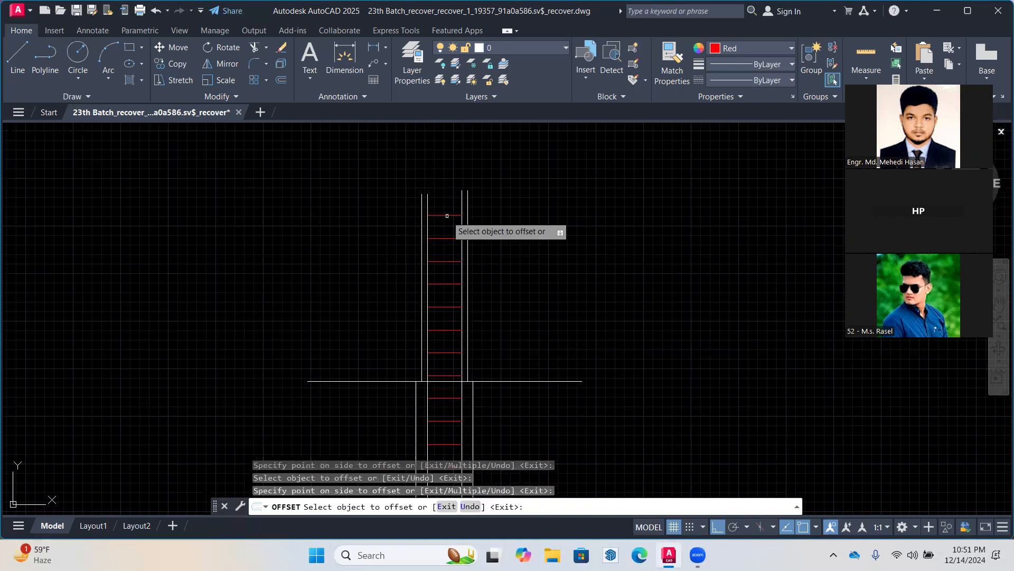
key("Escape")
Draw a vertical centre bar about 11'-9" long from the column base's midpoint to above the column's top in the F2 section
scroll(449, 228, "down", 6)
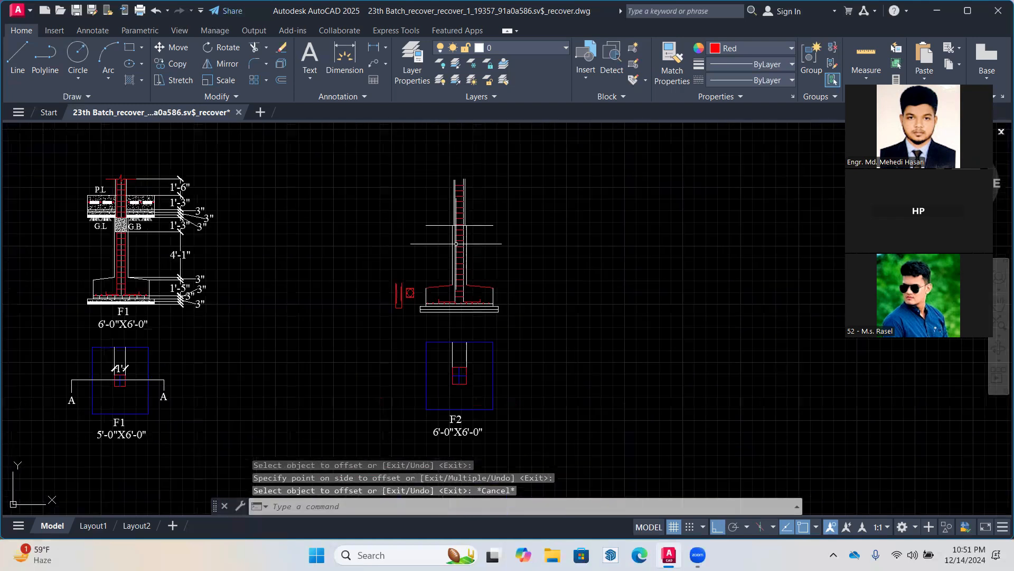
scroll(448, 278, "up", 4)
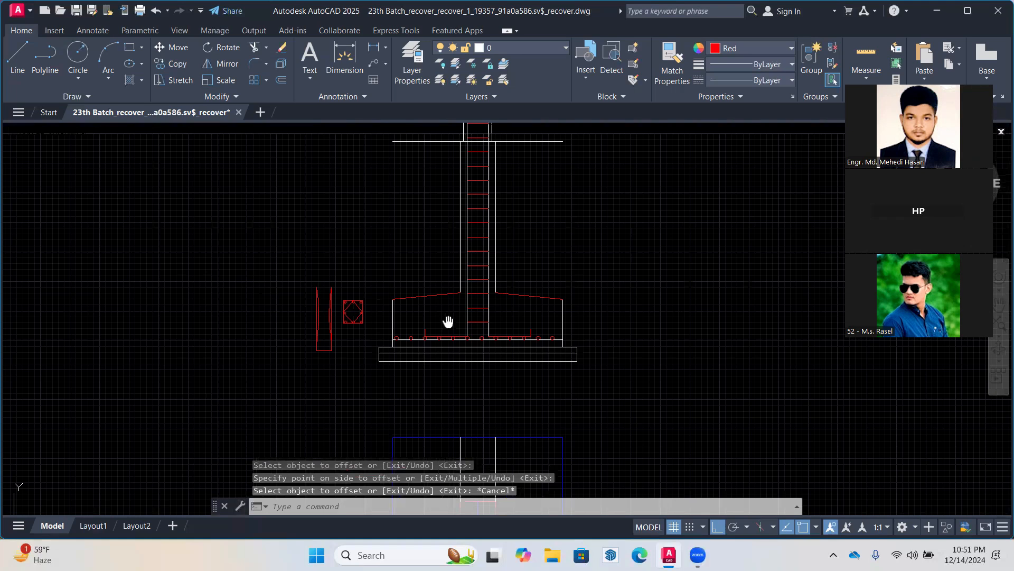
scroll(448, 321, "down", 2)
middle_click_drag(588, 312, 611, 313)
left_click(18, 56)
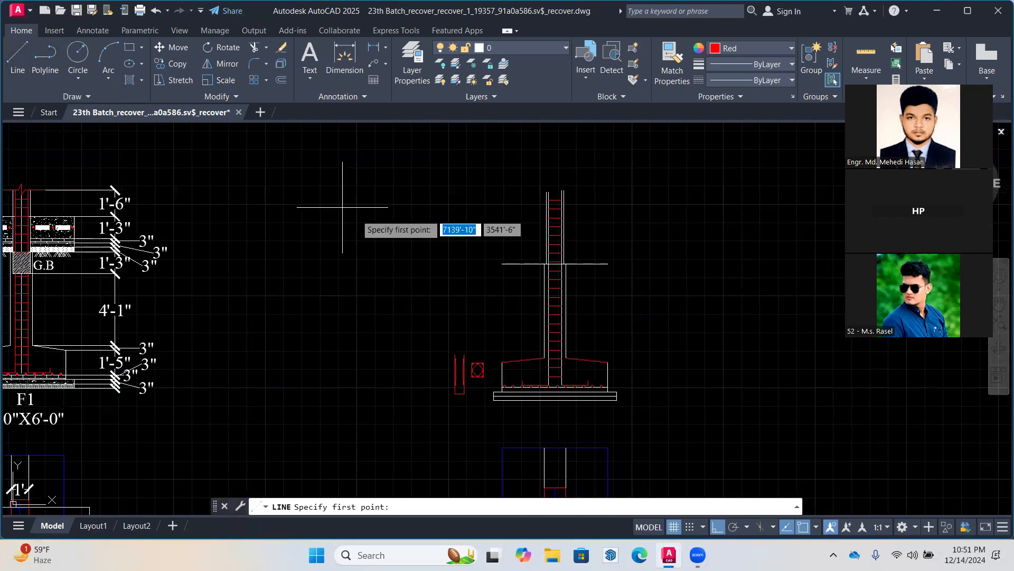
scroll(582, 386, "up", 2)
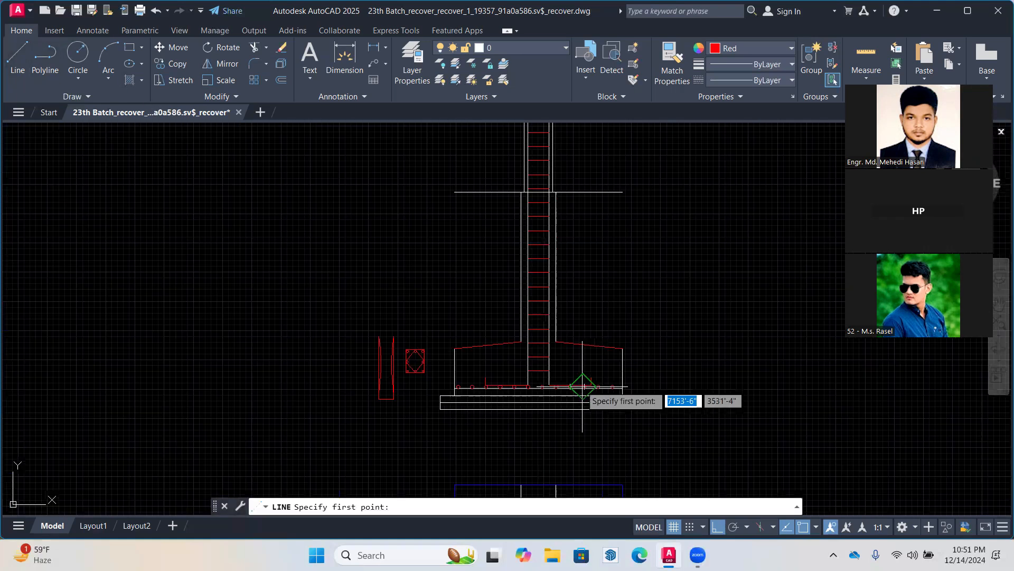
scroll(582, 386, "up", 4)
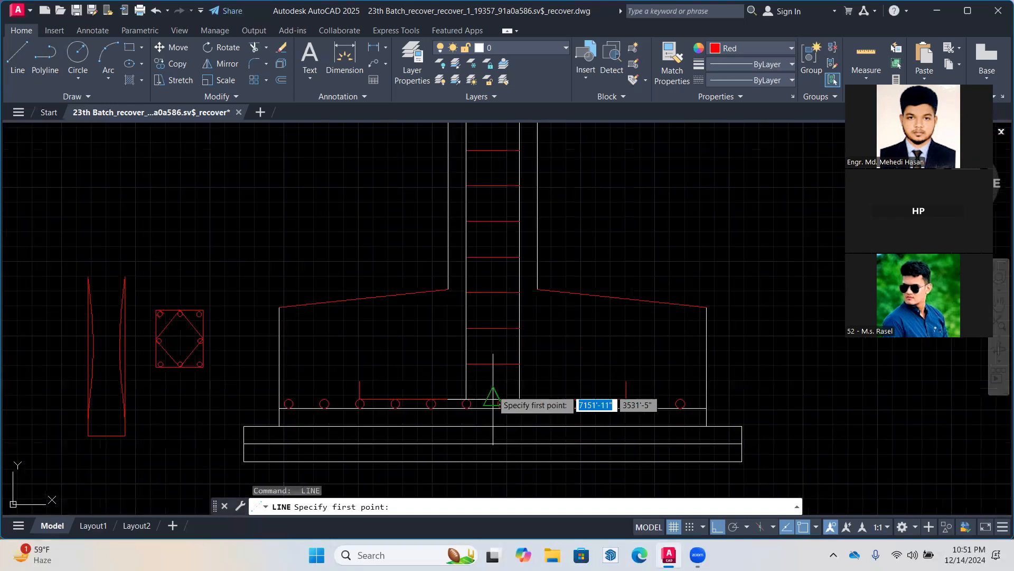
left_click(493, 397)
scroll(497, 370, "down", 6)
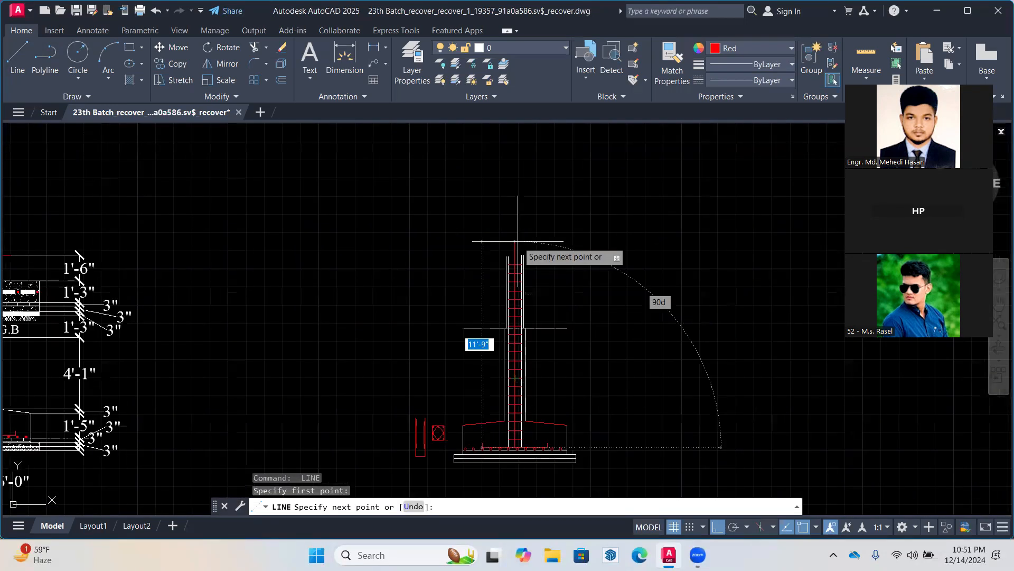
left_click(515, 242)
key("Return")
Delete the short horizontal line closing the bottom of the column reinforcement in the footing
middle_click_drag(515, 242, 469, 132)
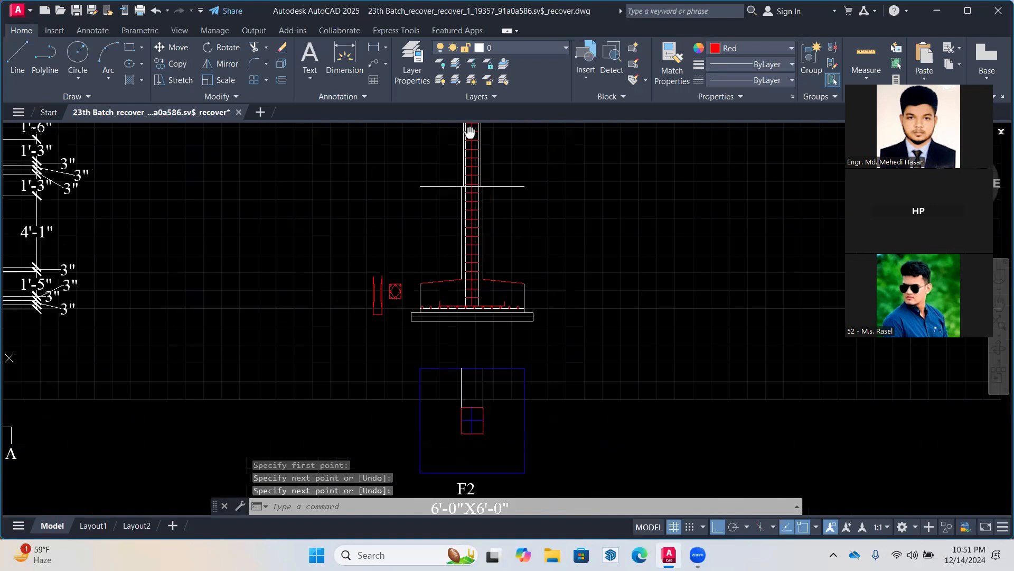
scroll(465, 305, "up", 7)
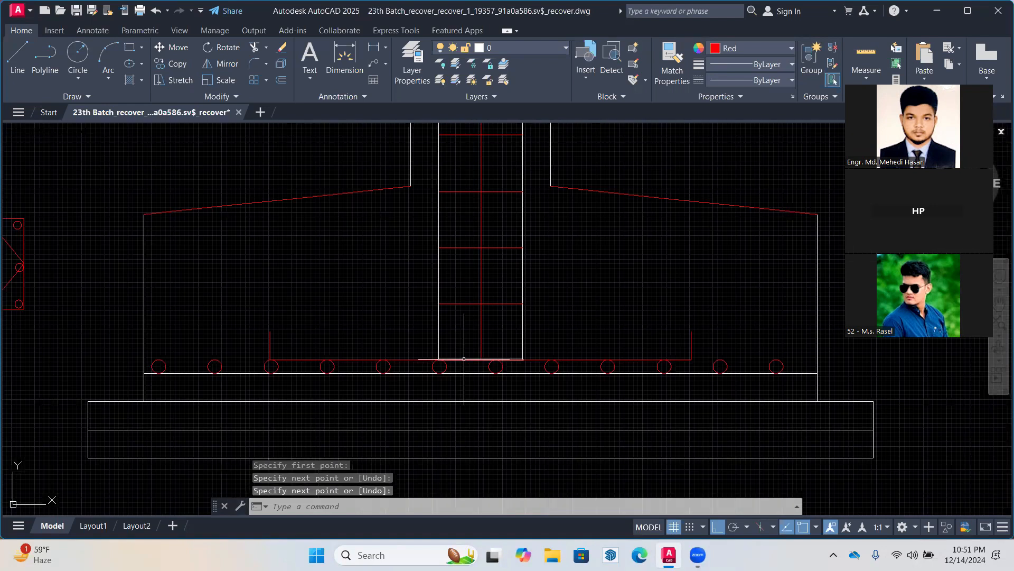
left_click(464, 358)
key("Delete")
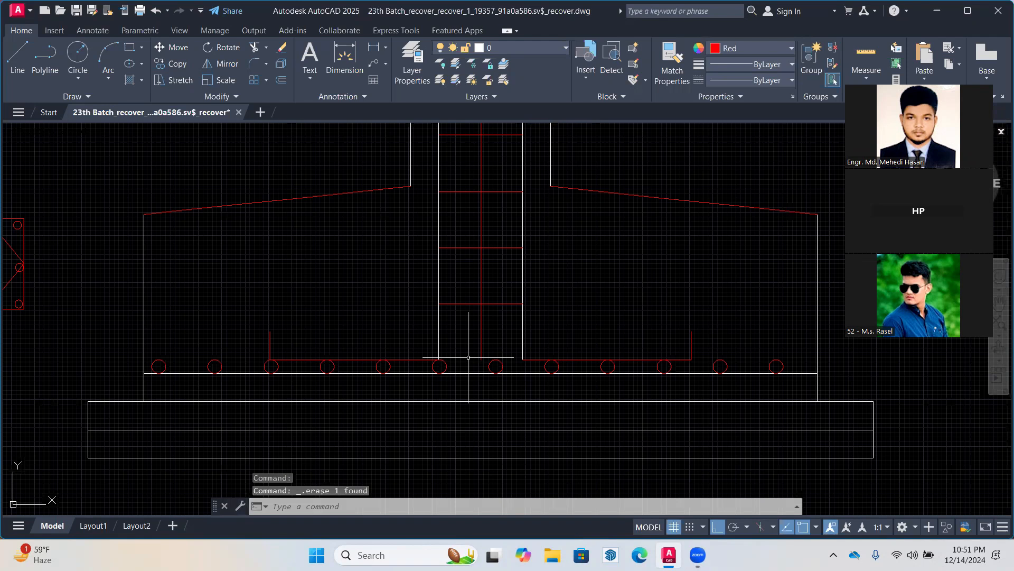
Draw a 12 by 15 rectangle in the empty space beside the F2 column
scroll(726, 290, "down", 6)
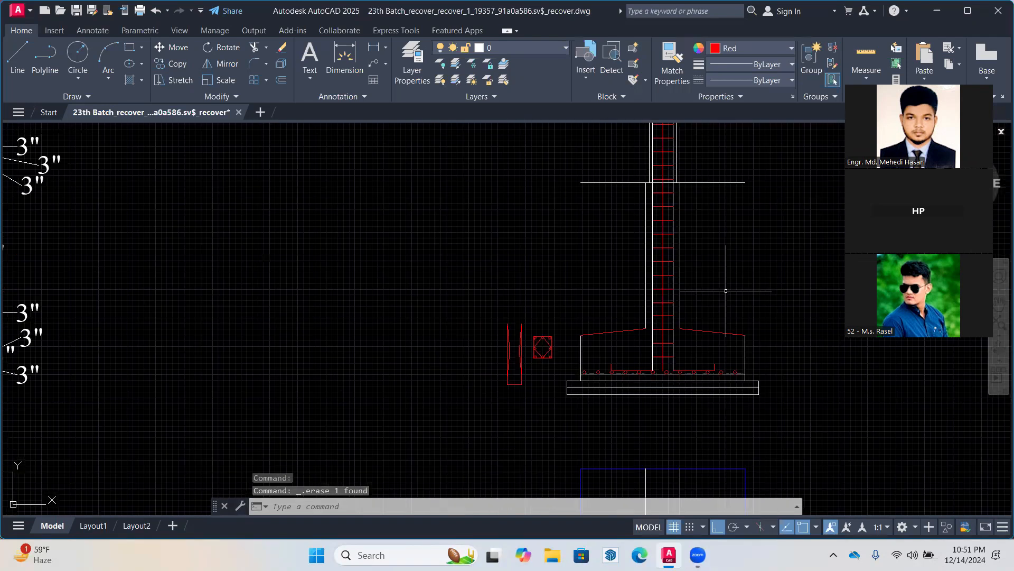
left_click(129, 47)
mouse_move(430, 123)
middle_mouse_down()
mouse_move(364, 174)
mouse_move(216, 167)
middle_mouse_up()
left_click(545, 276)
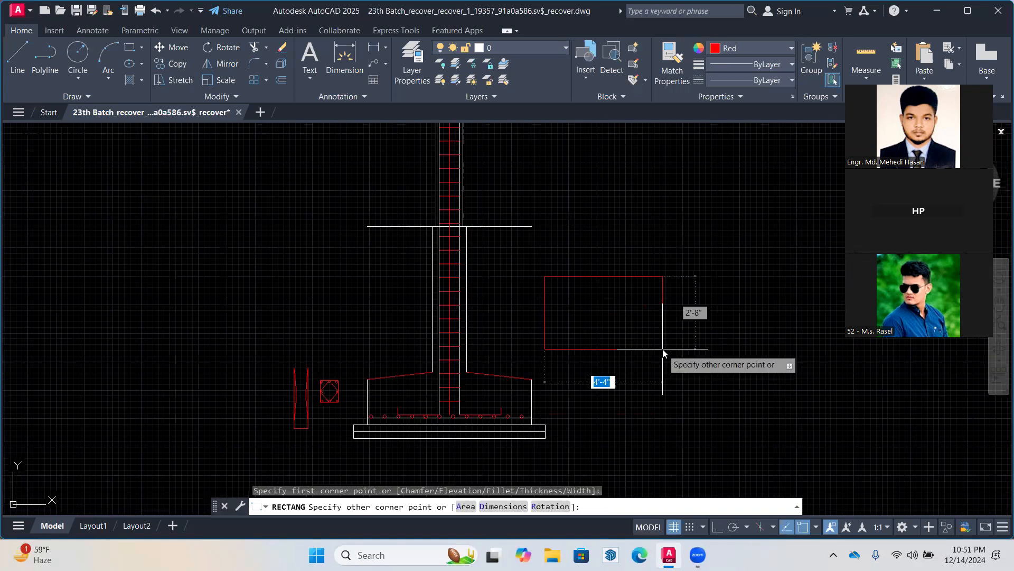
type("@12,15")
key("Return")
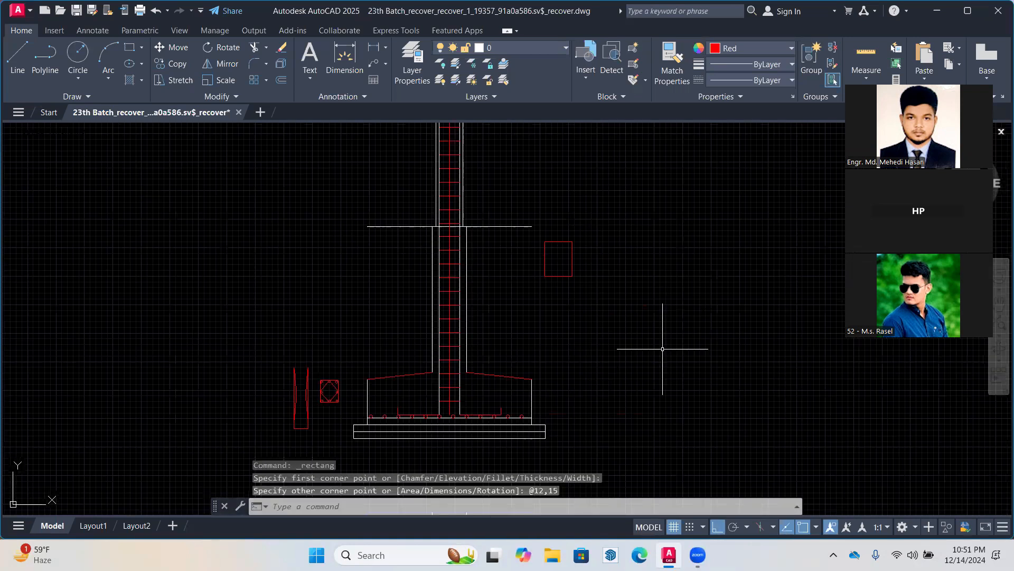
Move the rectangle by its upper-left corner to where the upper column's left edge meets the horizontal line
scroll(576, 237, "up", 2)
left_click(576, 238)
left_click(509, 287)
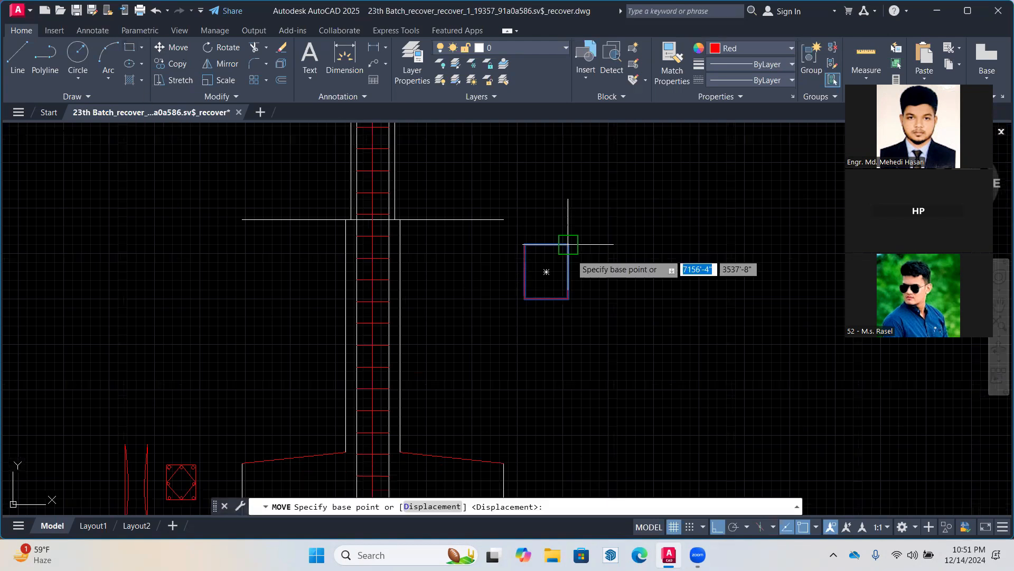
left_click(524, 244)
scroll(319, 225, "up", 2)
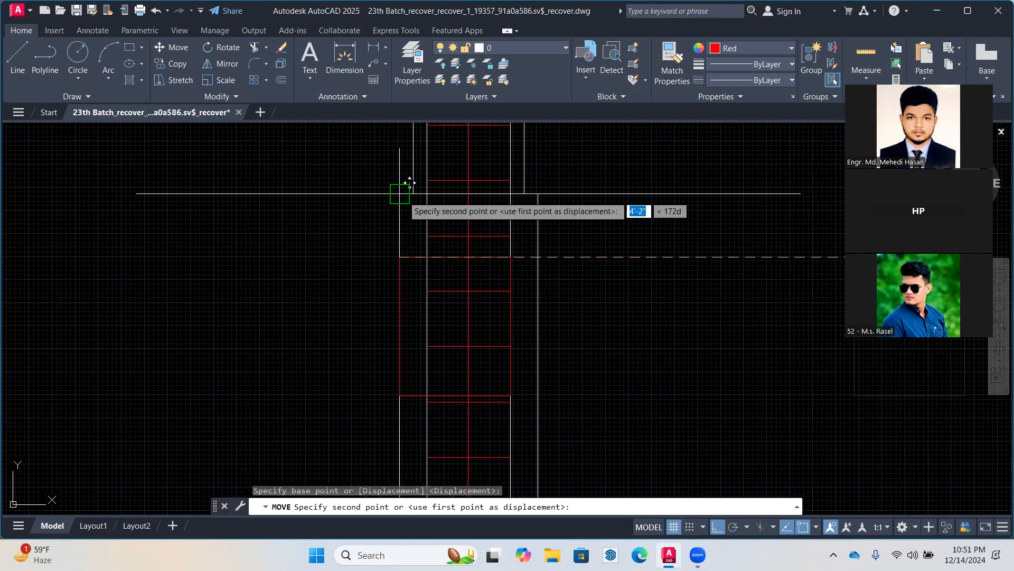
left_click(408, 184)
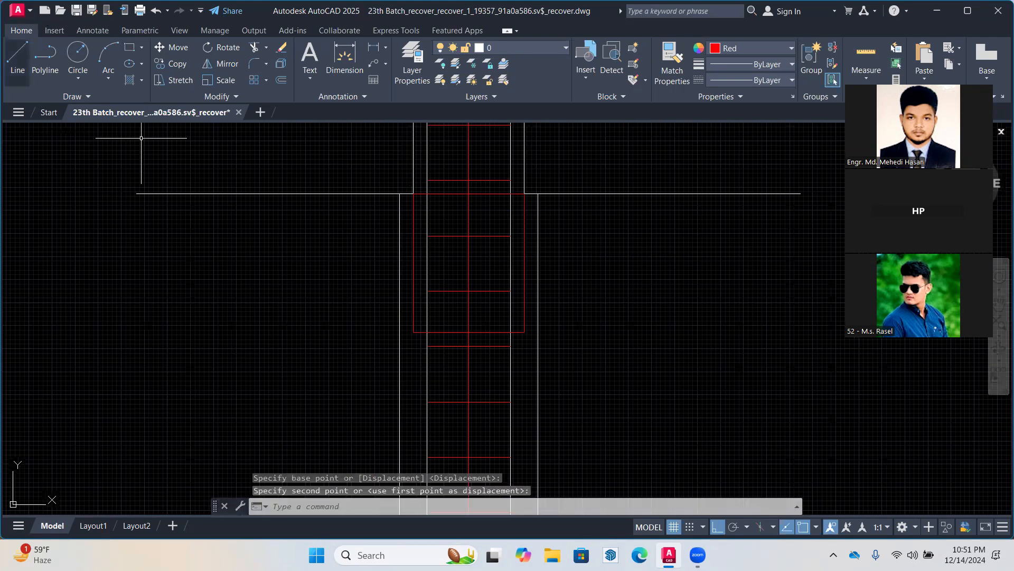
Trim away all column bars and ties that run inside the rectangle
left_click_drag(360, 201, 590, 236)
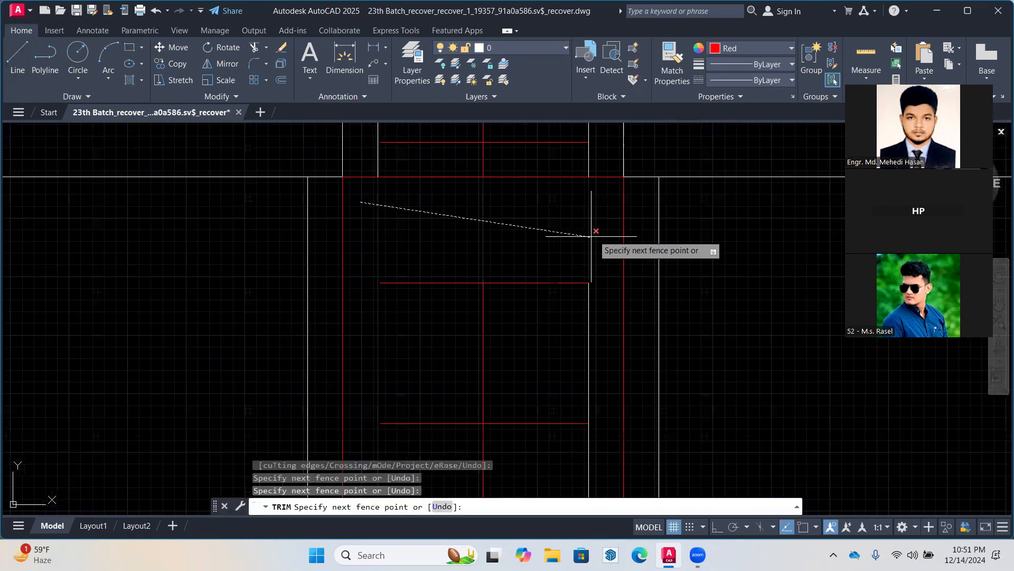
scroll(591, 236, "down", 4)
middle_click_drag(582, 194, 567, 191)
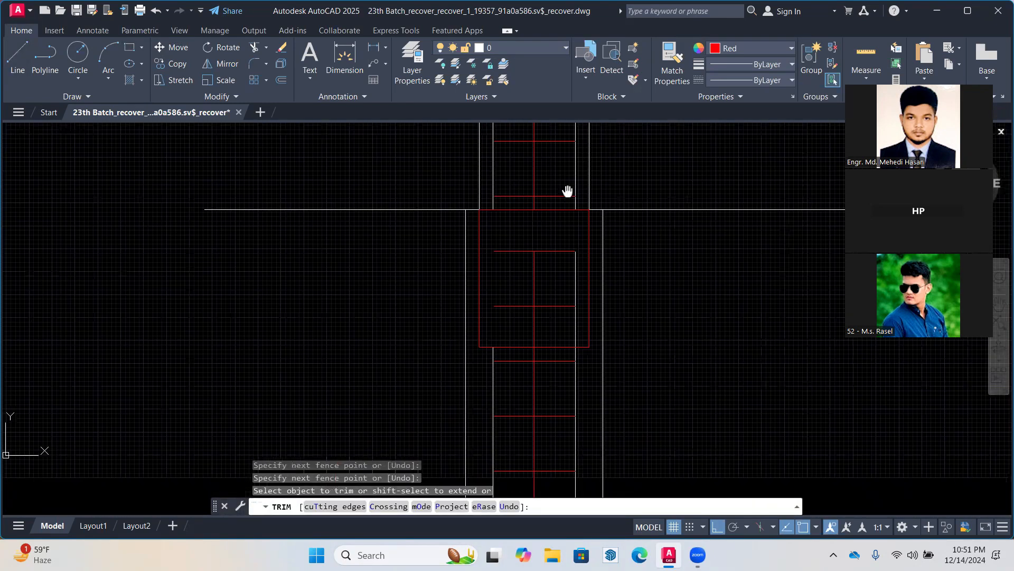
mouse_move(463, 309)
left_mouse_down()
mouse_move(512, 316)
mouse_move(581, 256)
left_mouse_up()
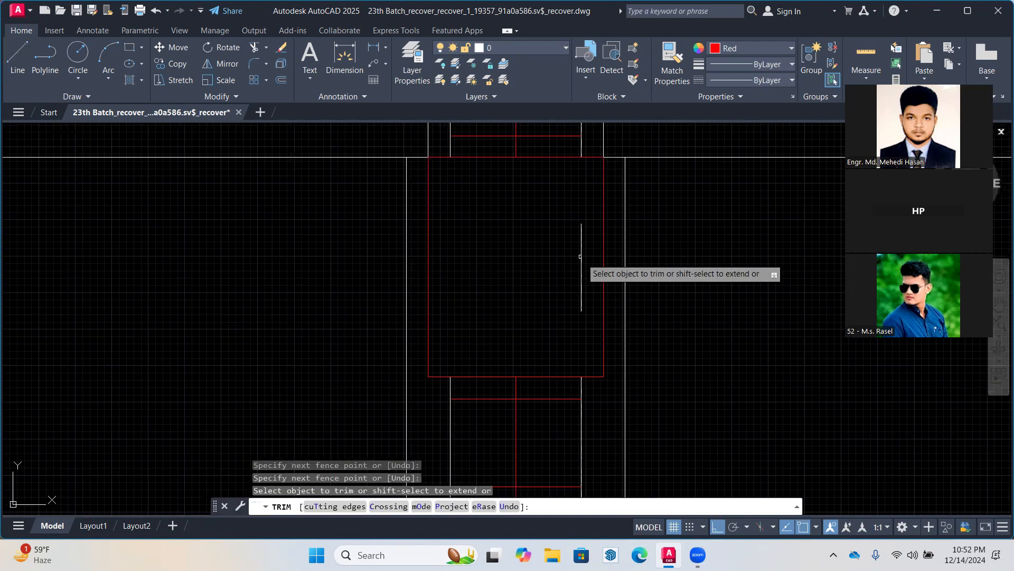
left_click(580, 256)
scroll(538, 293, "down", 2)
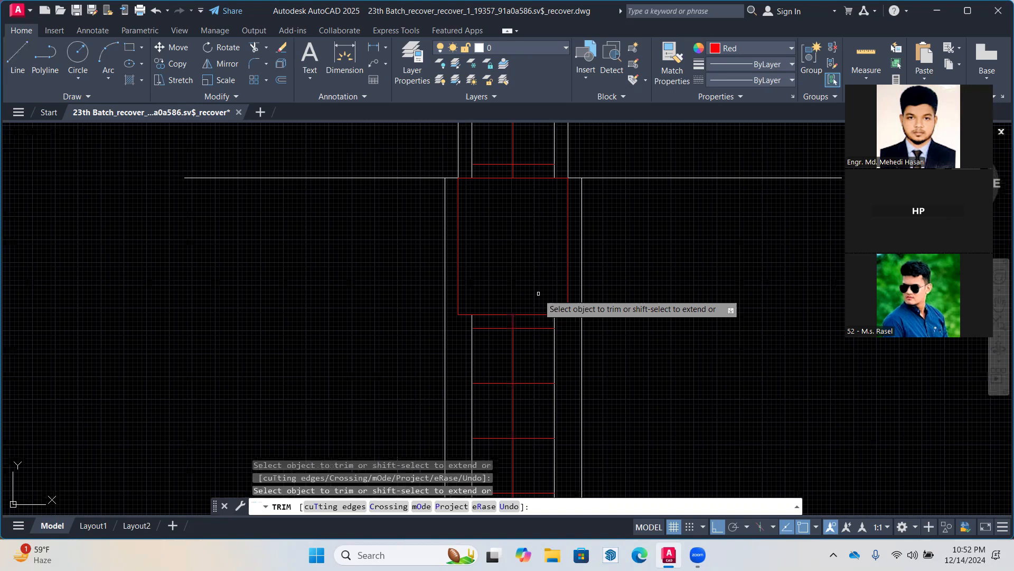
key("Escape")
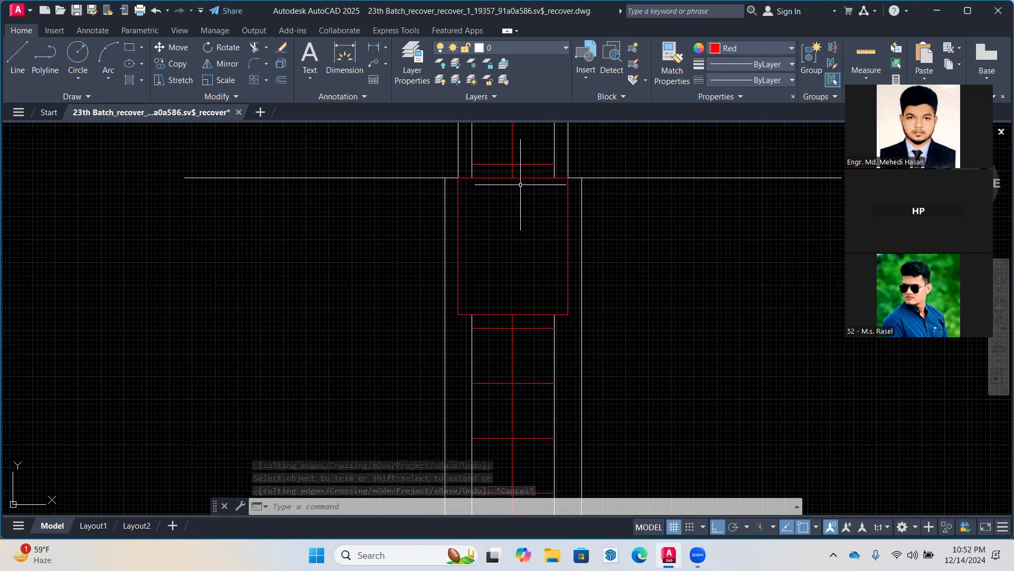
type("l")
key("Return")
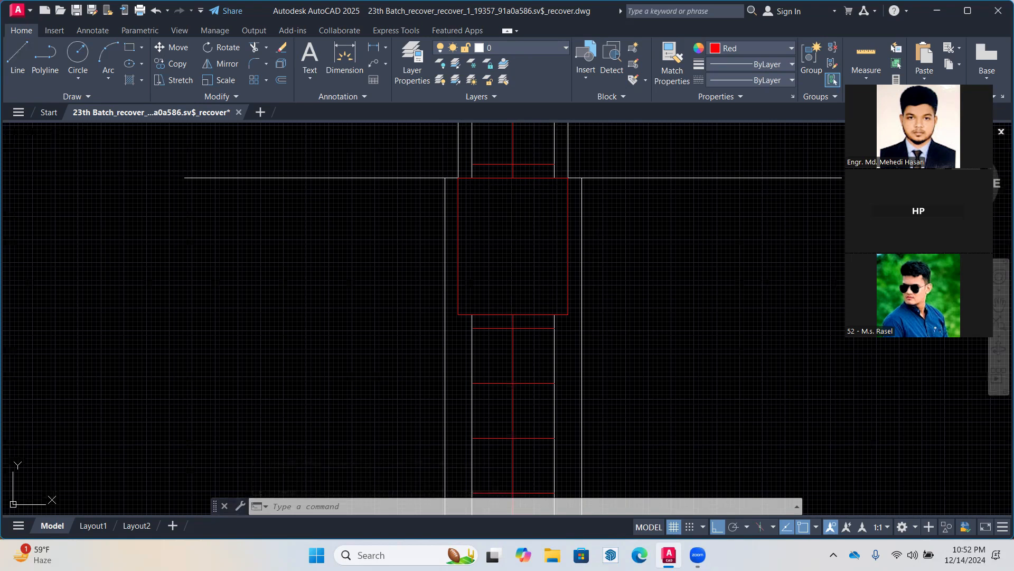
key("Escape")
key("Escape")
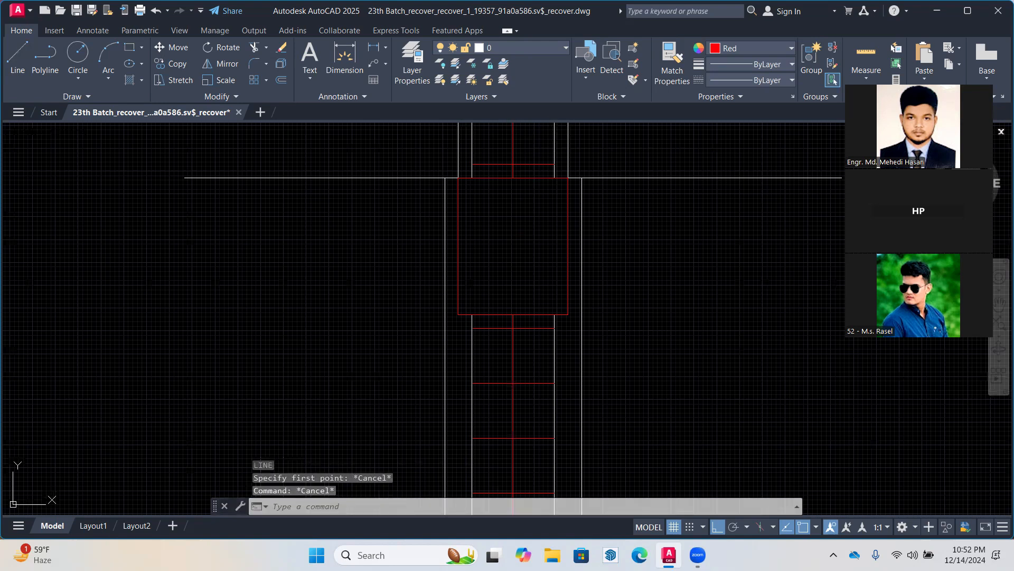
Hatch the inside of the rectangle with the ANSI33 pattern at a scale of 5
type("h")
key("Return")
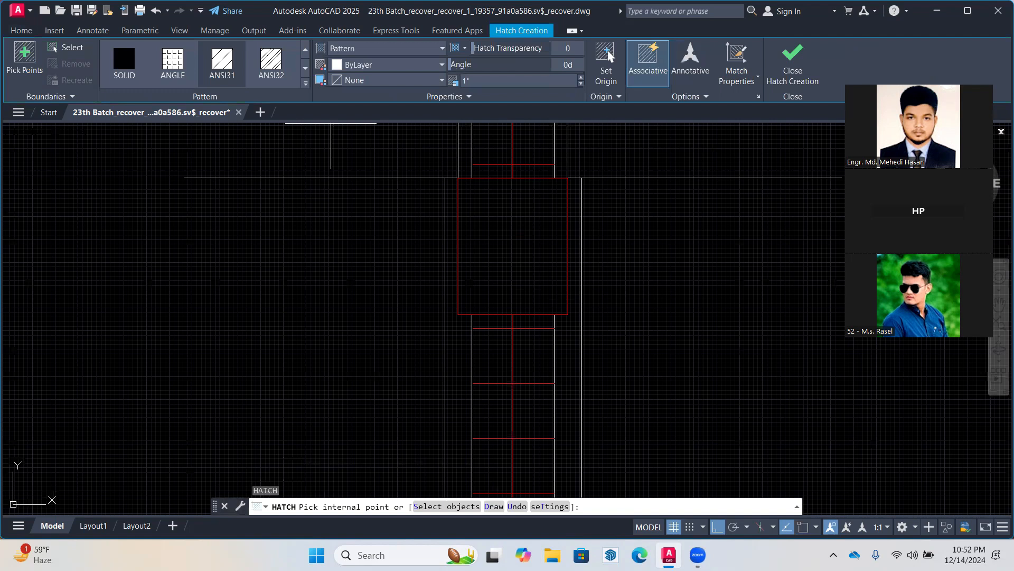
left_click(847, 70)
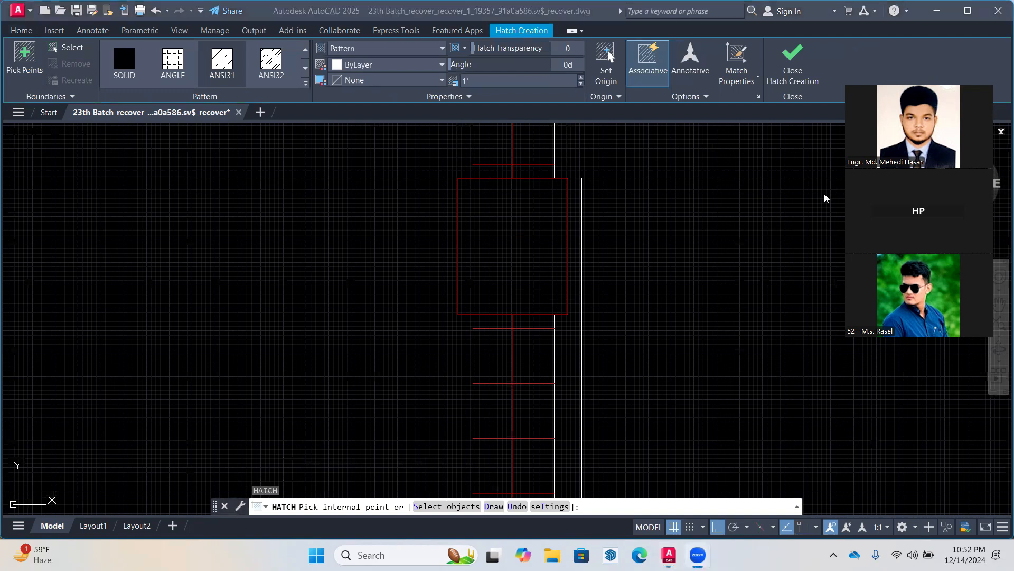
left_click(310, 86)
left_click(306, 83)
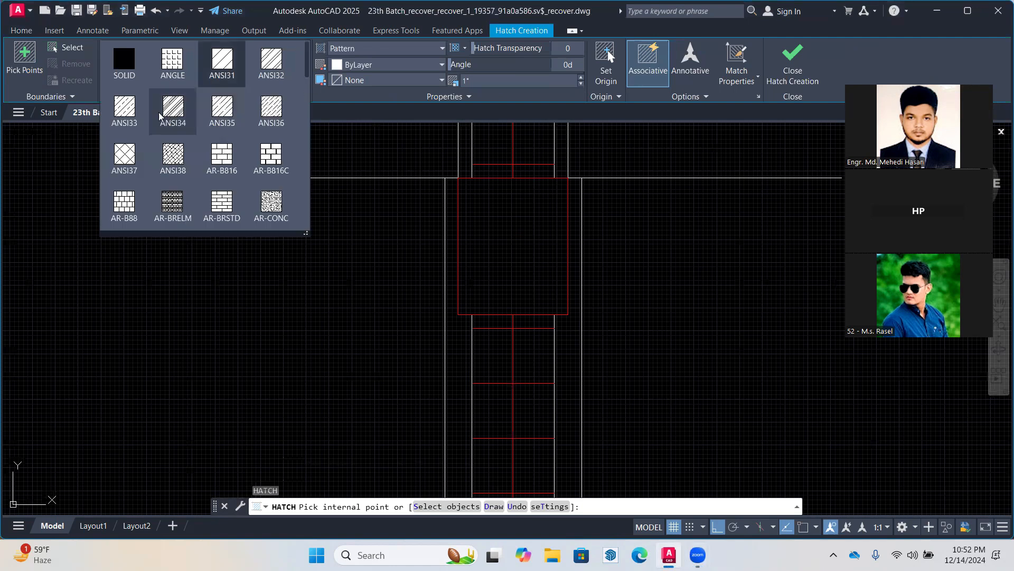
left_click(124, 108)
left_click(552, 191)
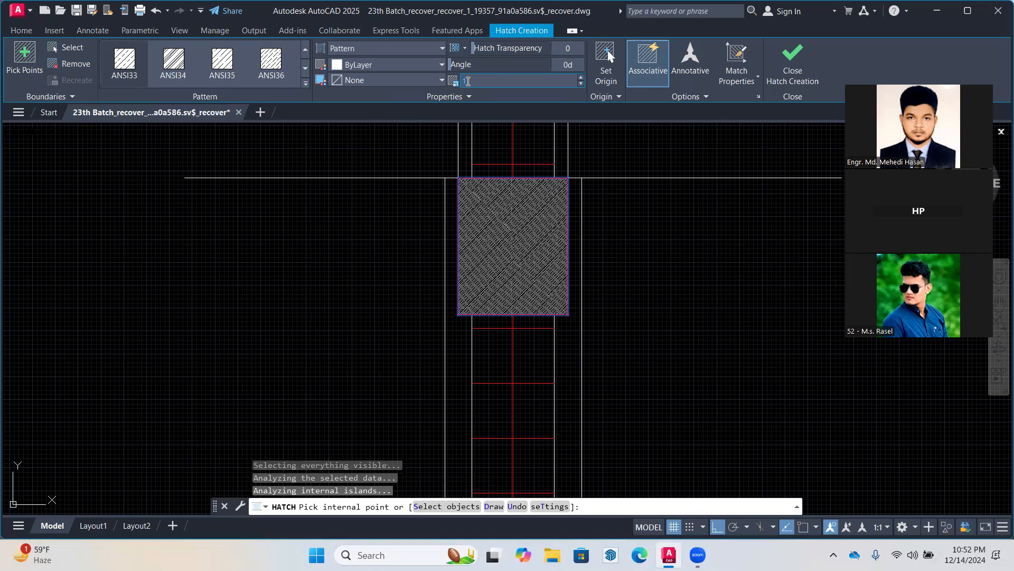
type("5")
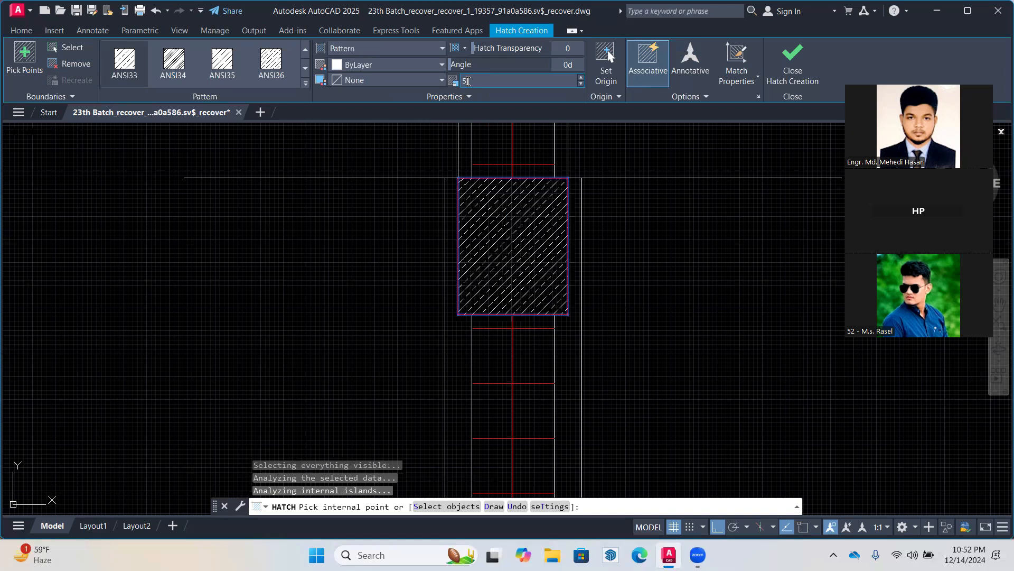
left_click(802, 65)
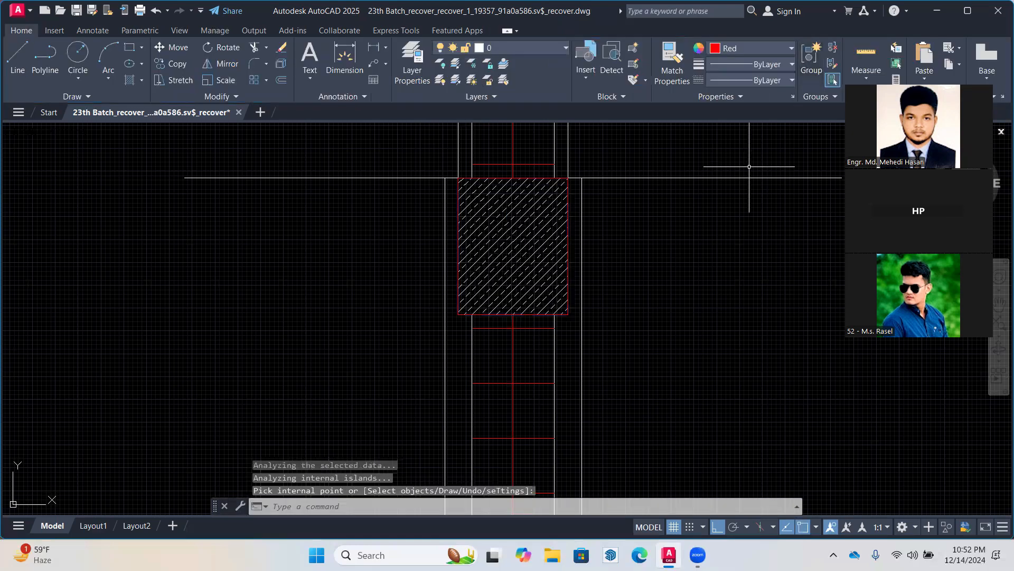
middle_click_drag(553, 283, 560, 294)
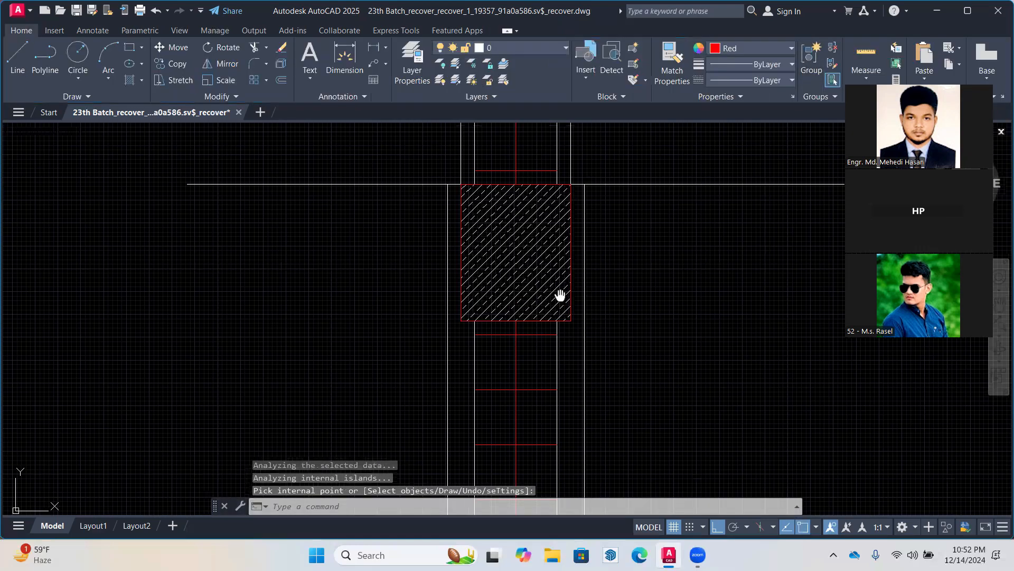
Delete the leftover square tie section and the tall bar outline standing beside the F2 footing
middle_click_drag(560, 294, 560, 296)
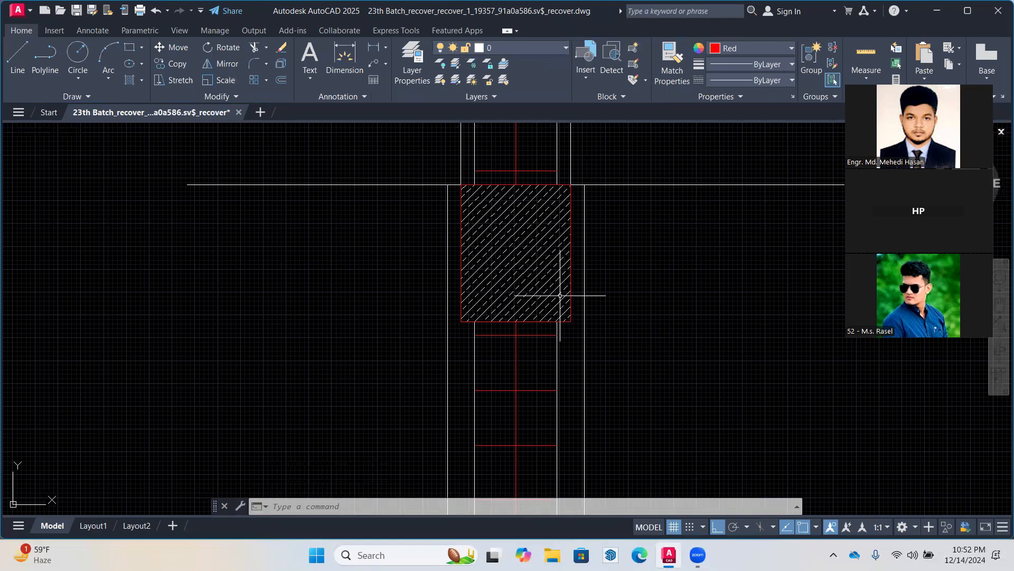
scroll(558, 266, "down", 4)
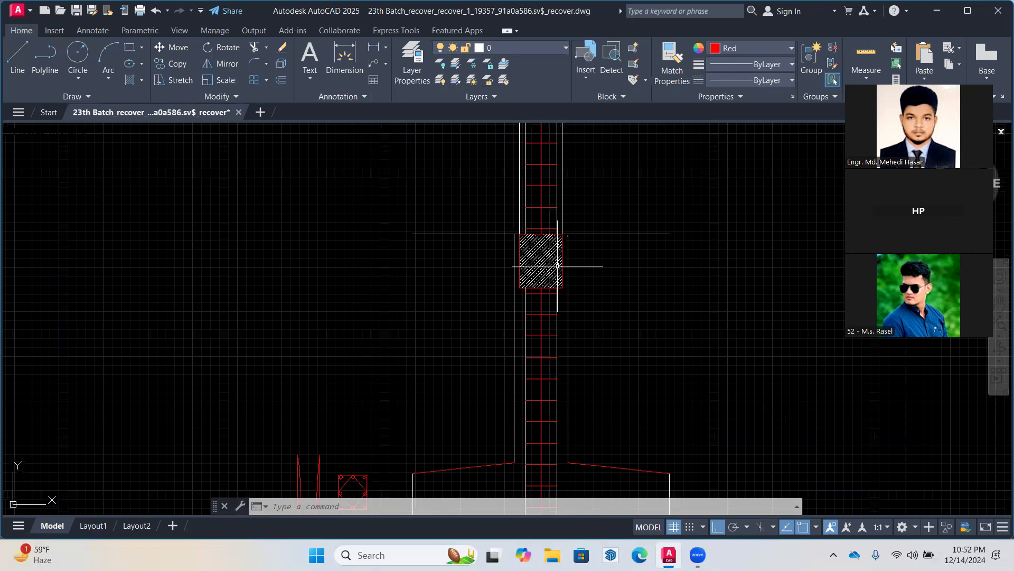
middle_click_drag(558, 266, 552, 118)
middle_click_drag(351, 309, 391, 337)
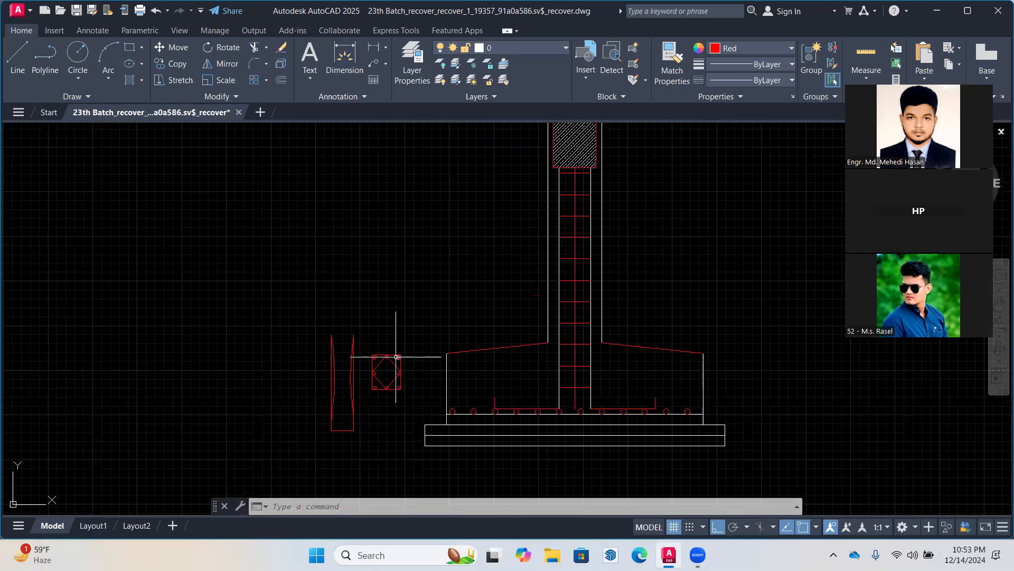
left_click(411, 311)
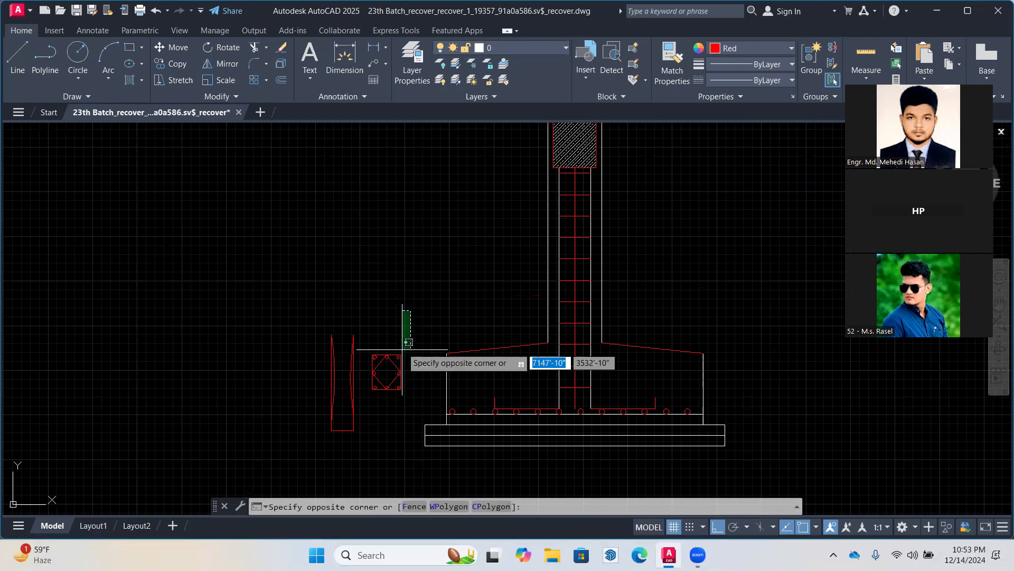
left_click(302, 468)
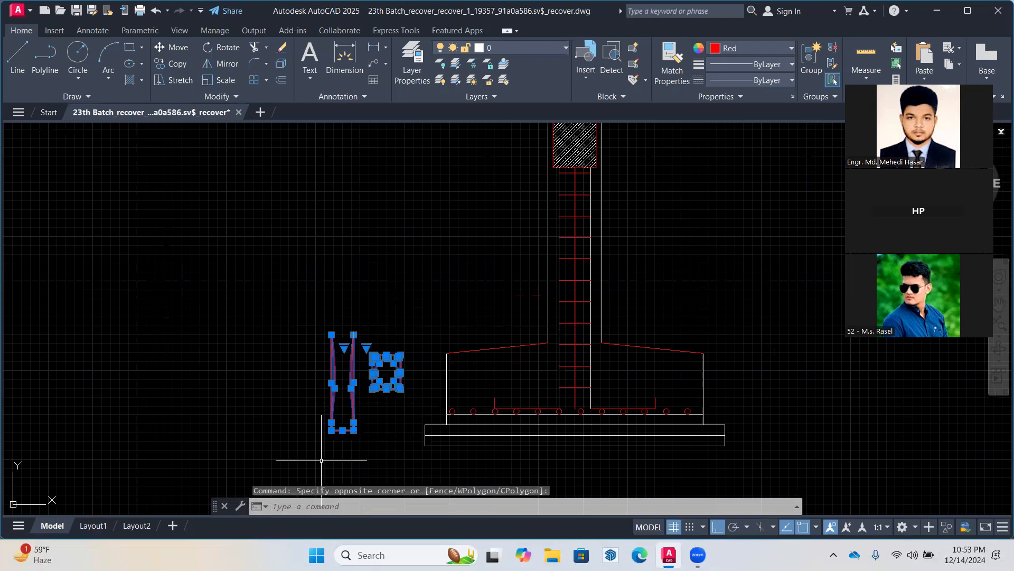
key("Delete")
scroll(525, 406, "down", 2)
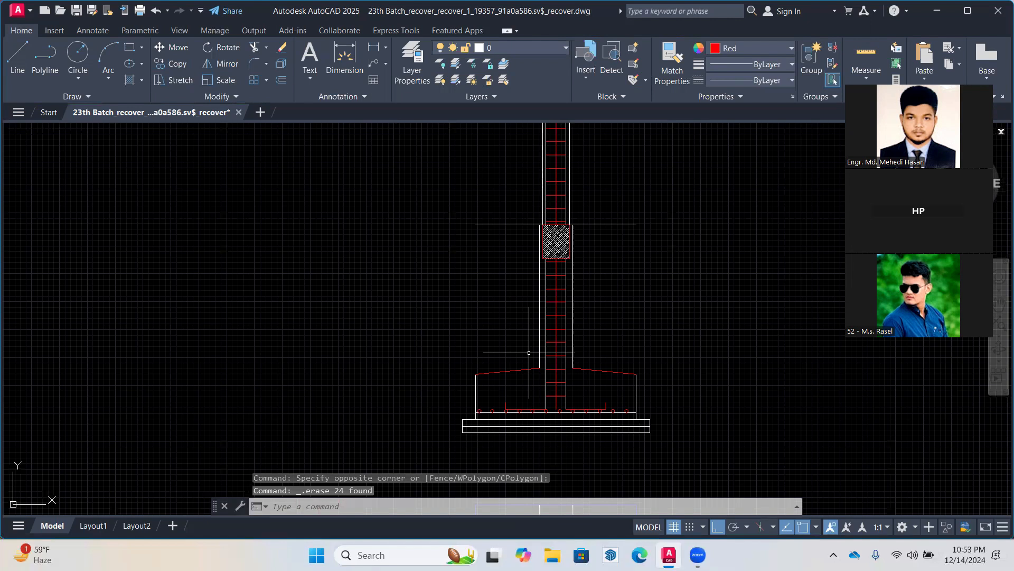
Check the upper part of the F1 section, and draw a red vertical line in the empty space beside the F2 column
scroll(529, 352, "down", 2)
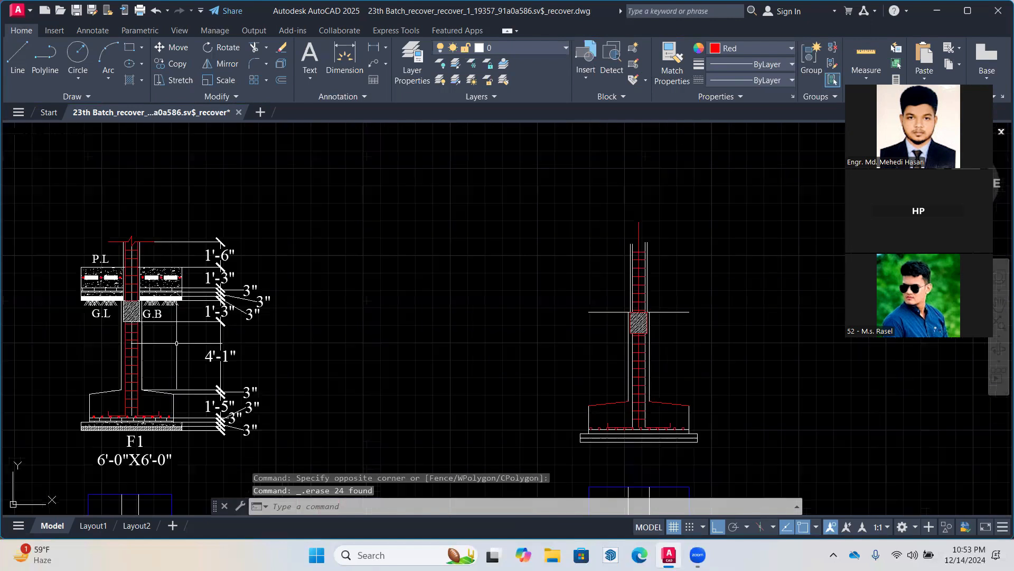
scroll(177, 342, "up", 3)
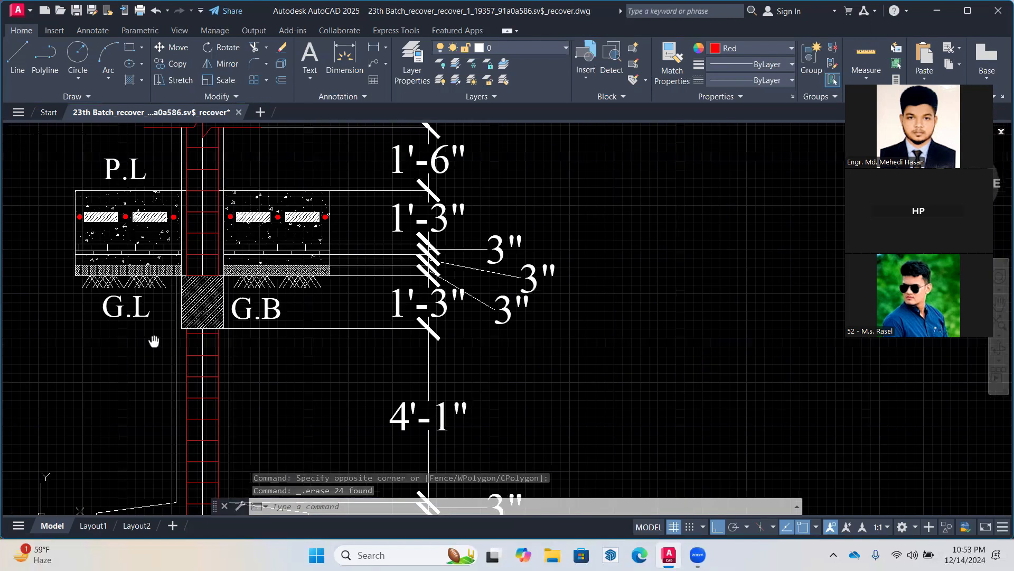
middle_click_drag(154, 341, 191, 365)
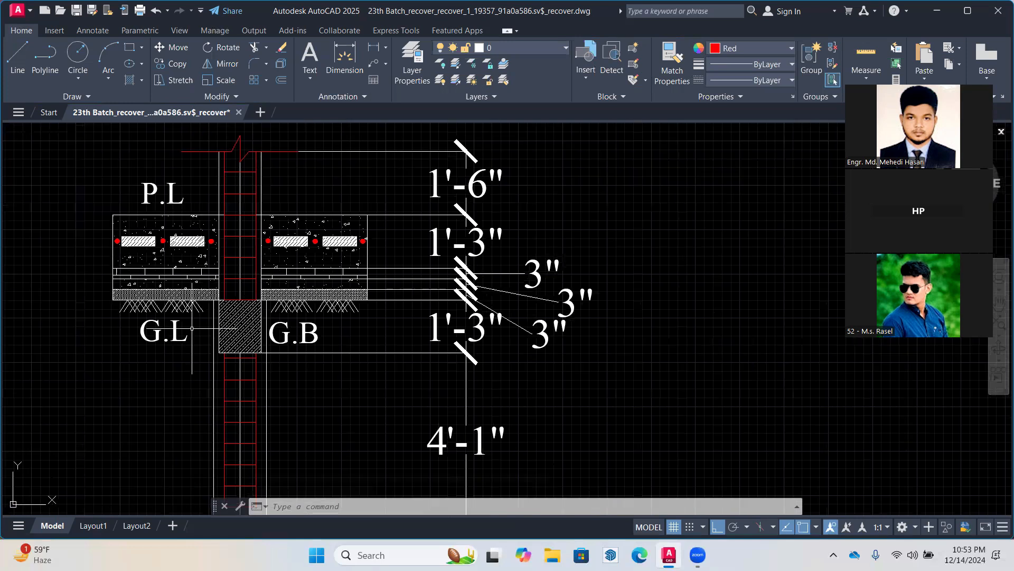
scroll(192, 328, "down", 5)
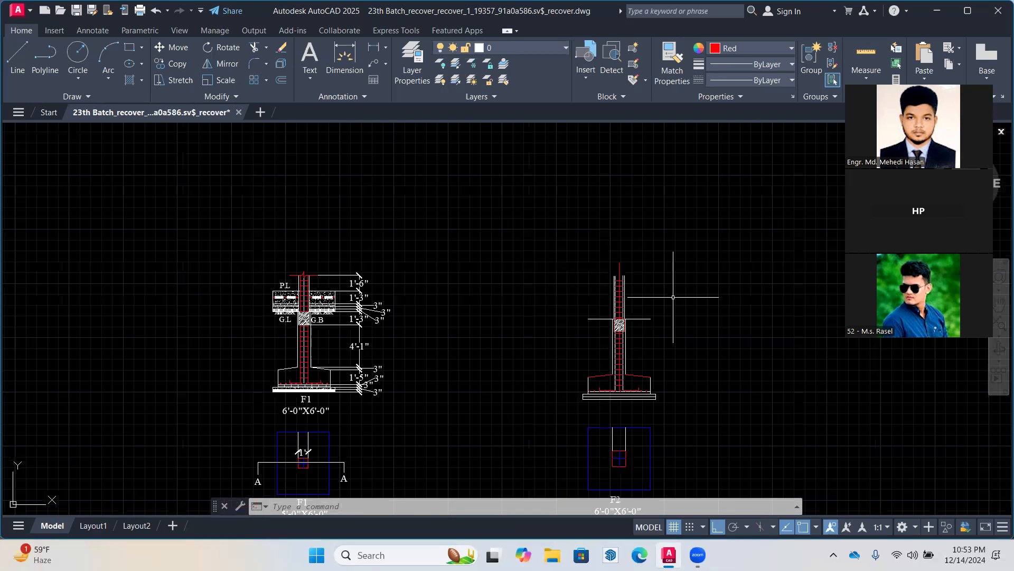
scroll(622, 311, "up", 5)
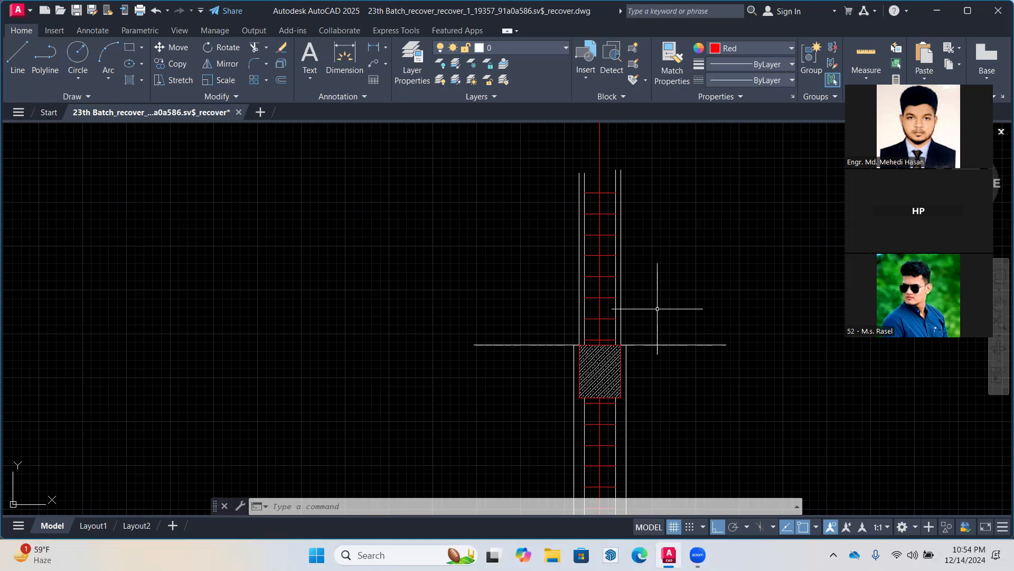
type("l")
key("Return")
left_click(245, 337)
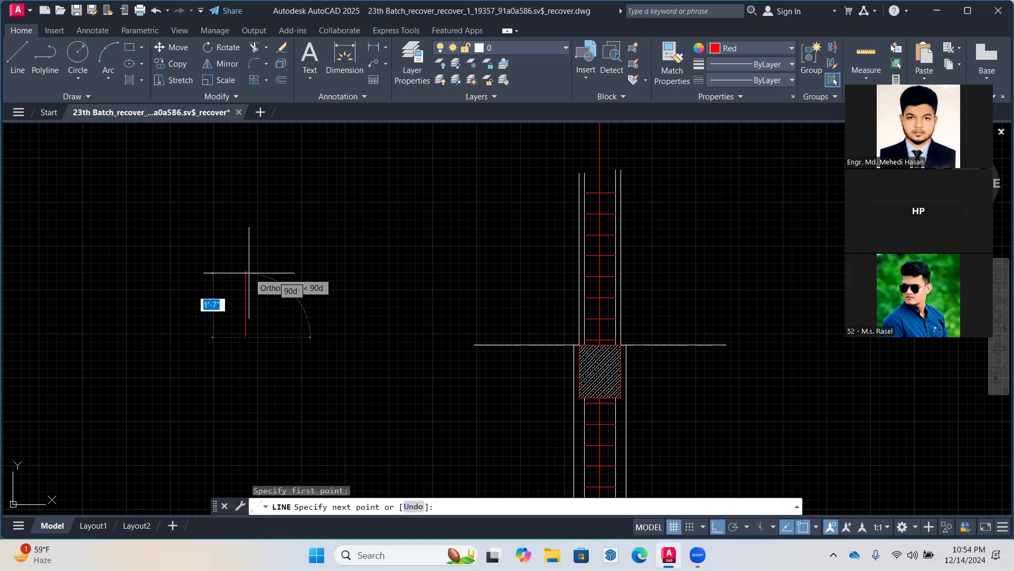
left_click(245, 242)
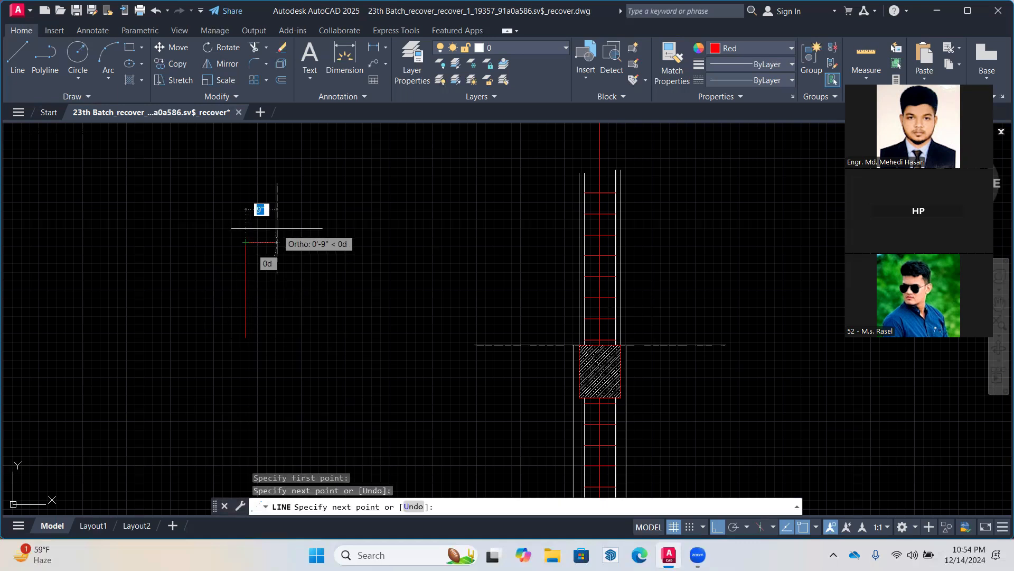
key("Return")
scroll(253, 247, "up", 2)
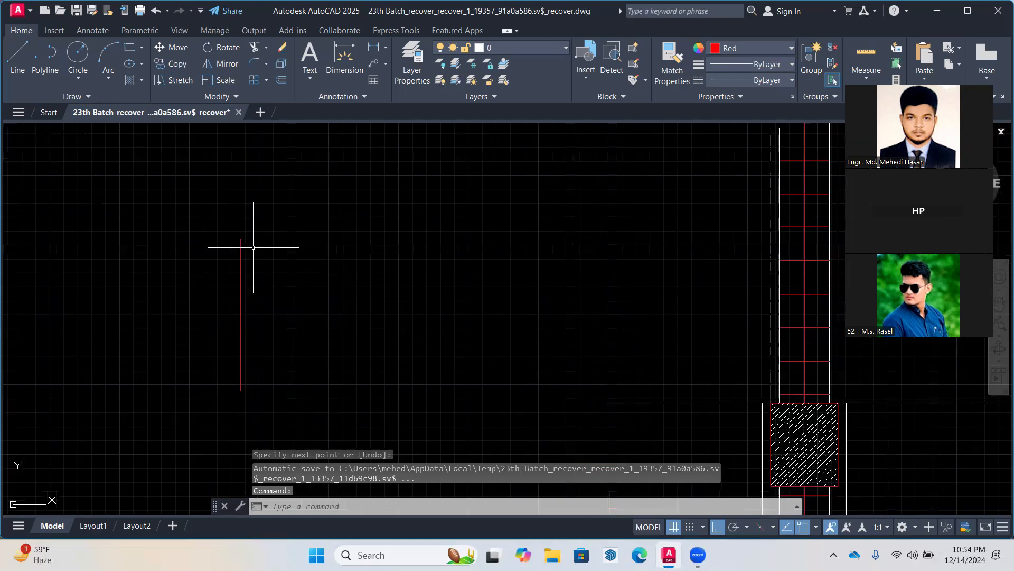
middle_click_drag(253, 247, 271, 274)
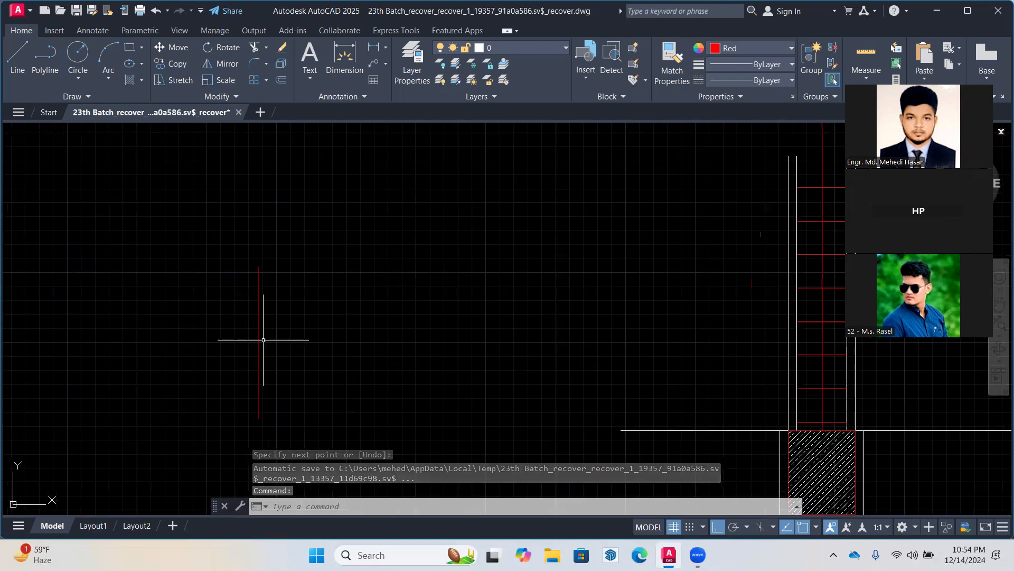
From the vertical line's midpoint, draw a jog about 1" to the right and a parallel line up past the first line's top end
left_click(21, 55)
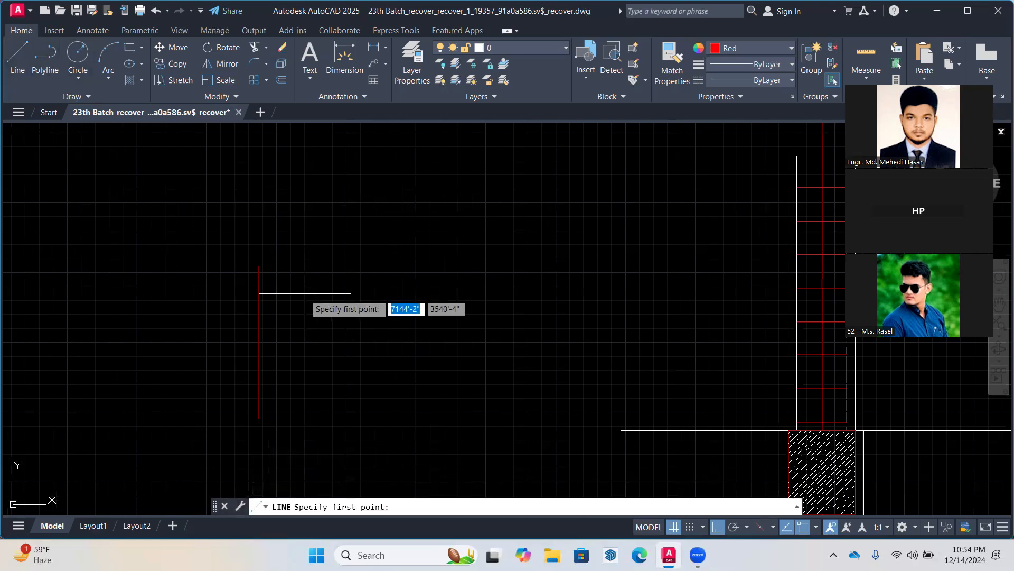
scroll(281, 349, "up", 2)
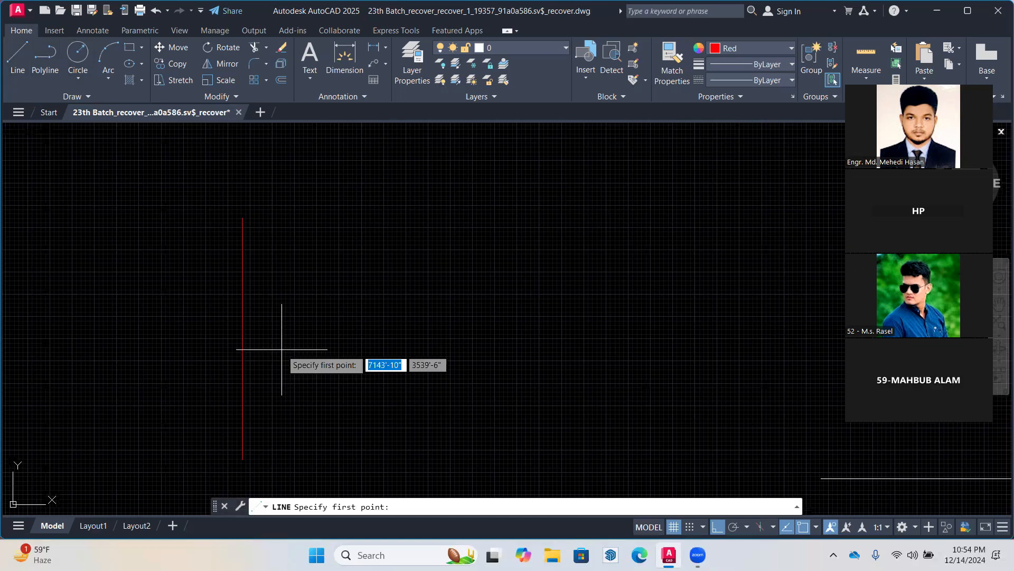
left_click(243, 339)
scroll(256, 336, "up", 2)
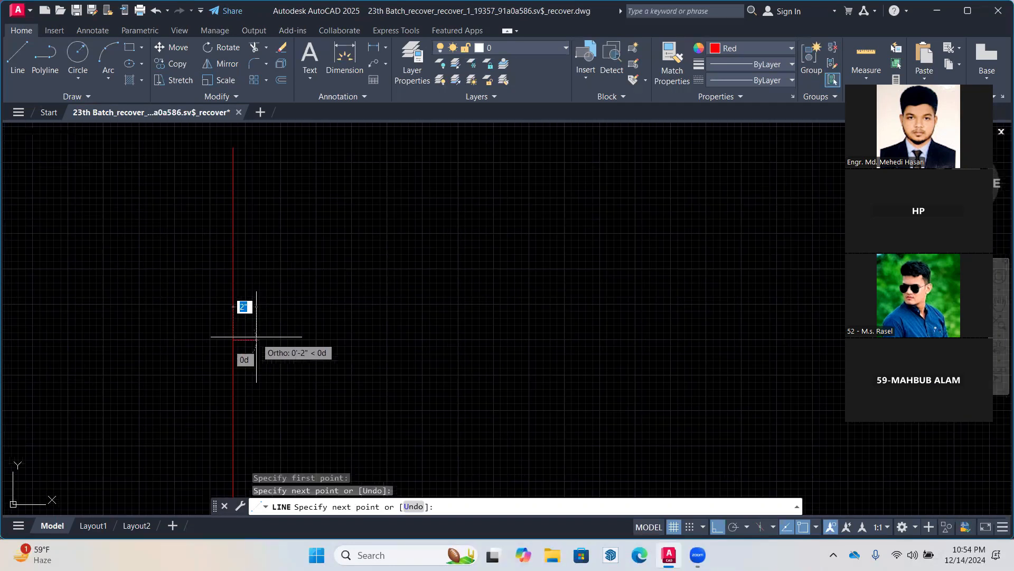
scroll(256, 336, "up", 1)
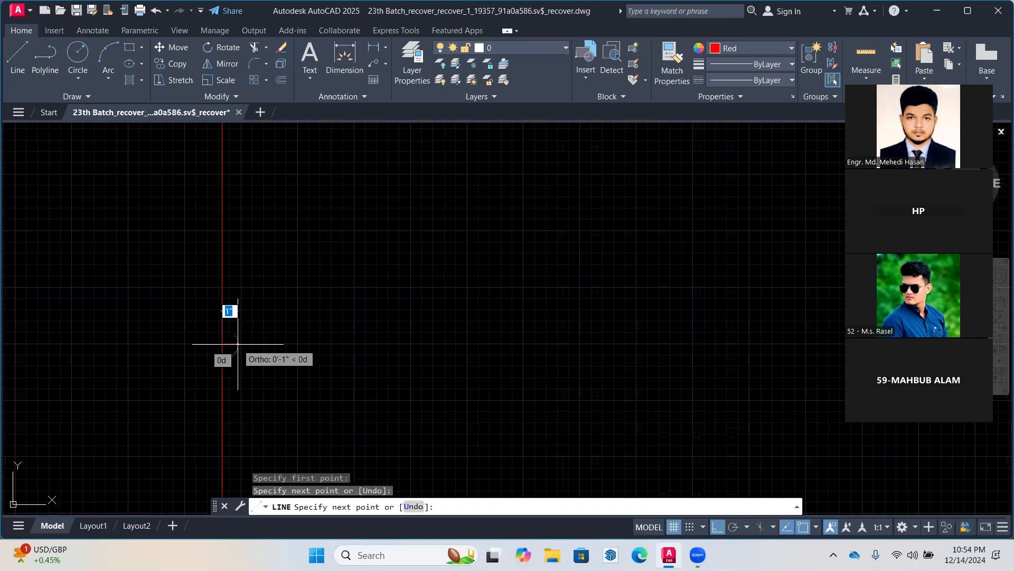
left_click(234, 344)
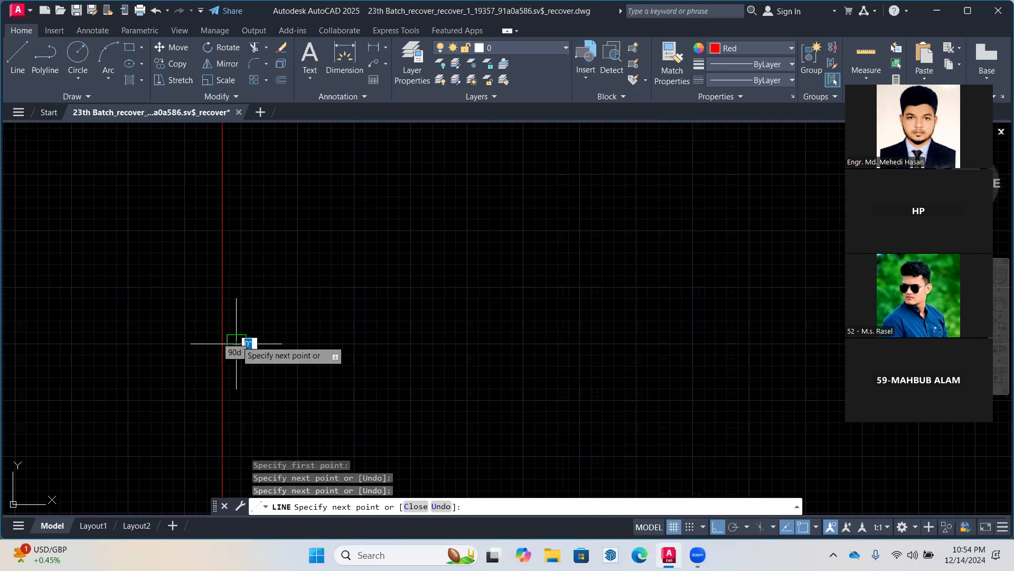
middle_click_drag(235, 280, 255, 355)
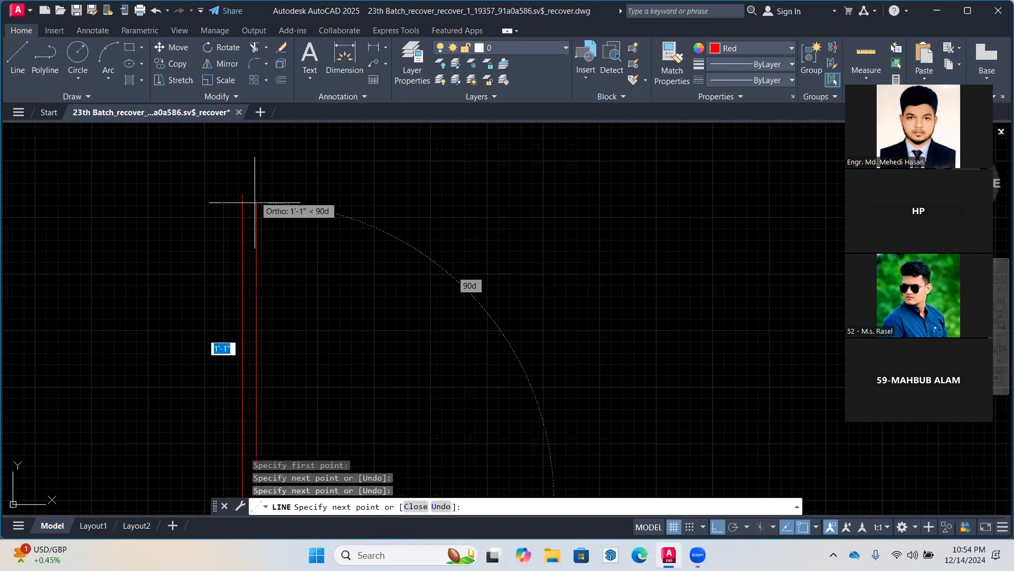
left_click(254, 189)
Trim away the upper half of the original vertical line above the jog
left_click(254, 48)
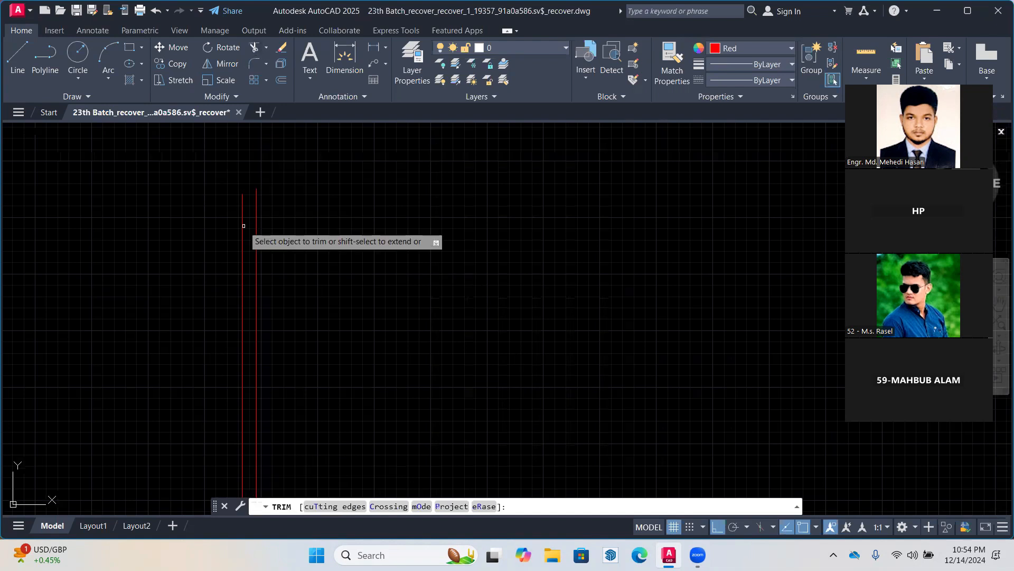
left_click(242, 218)
scroll(224, 213, "down", 4)
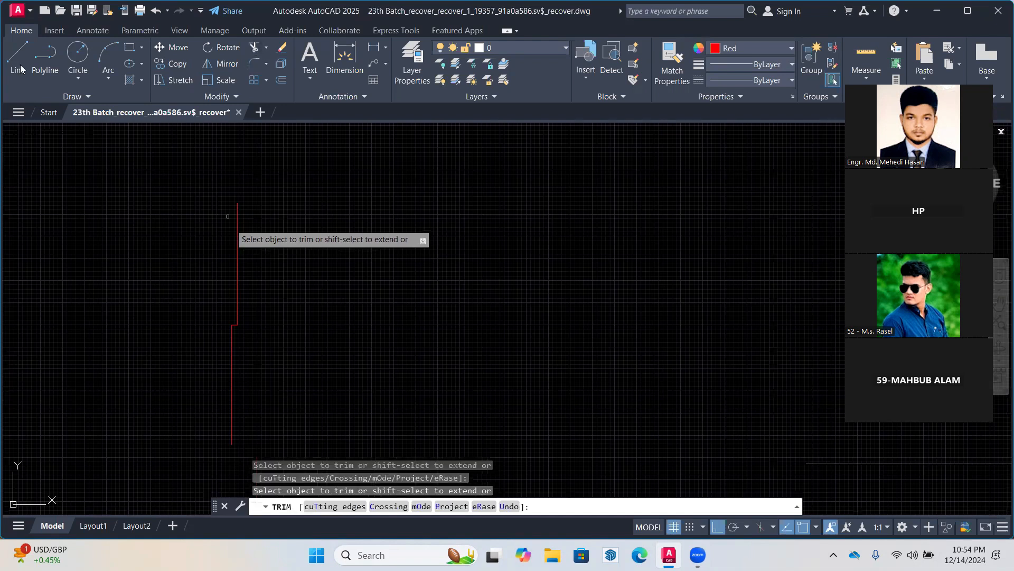
key("Escape")
Draw a separate vertical line upward from the jog's left end, in line with the lower half
type("l")
key("Return")
scroll(232, 289, "up", 2)
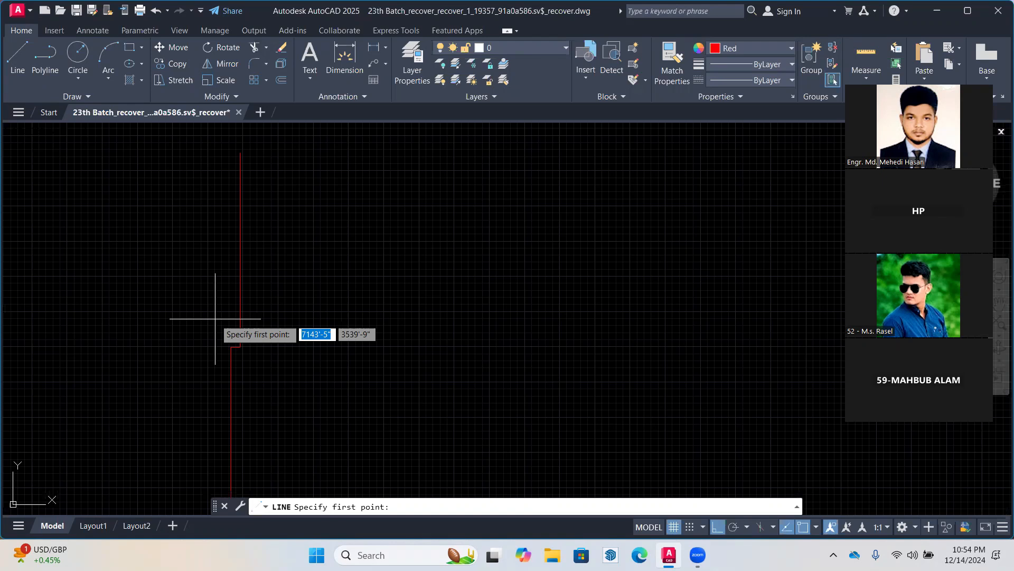
scroll(229, 323, "up", 4)
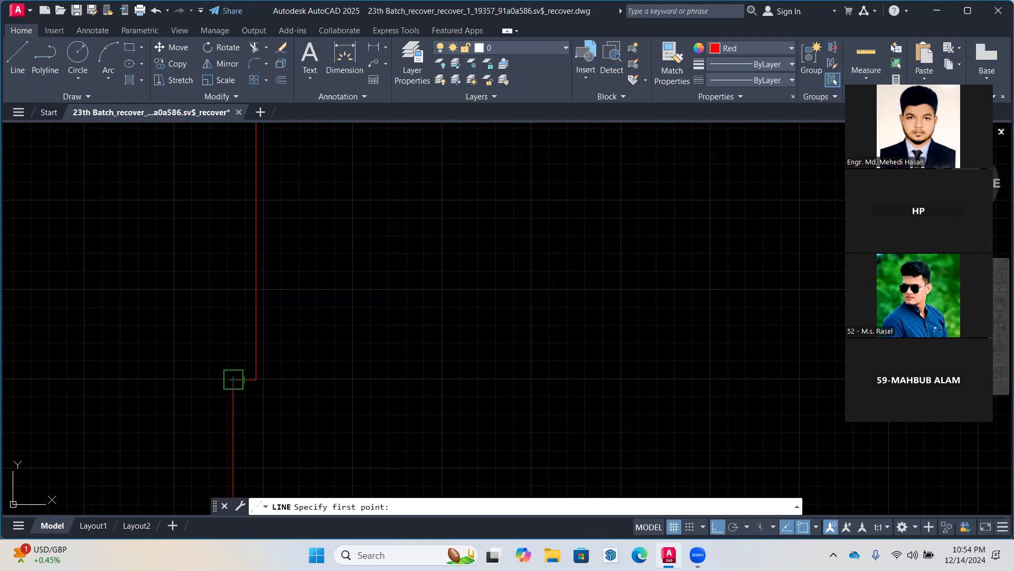
left_click(233, 379)
scroll(243, 268, "down", 6)
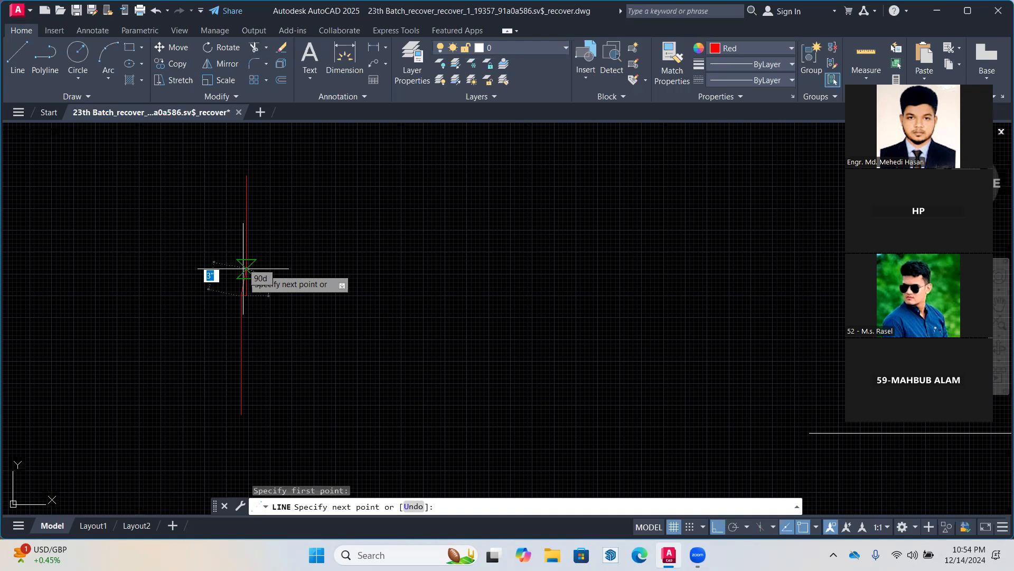
key("Return")
key("Return")
Move the right-hand vertical line left so that it runs close beside the upper left line
middle_click_drag(243, 268, 249, 352)
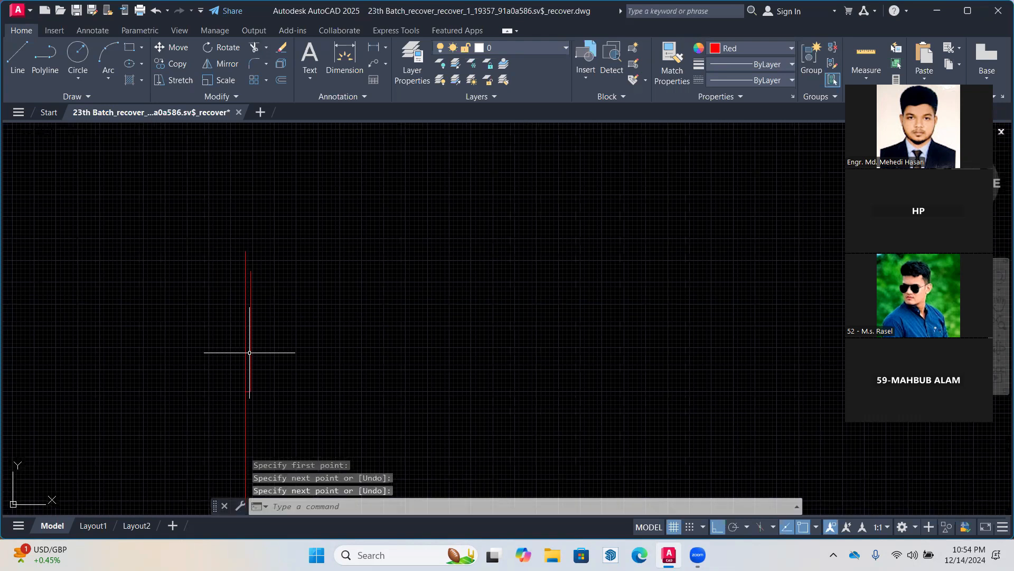
scroll(250, 321, "up", 5)
key("m")
key("Return")
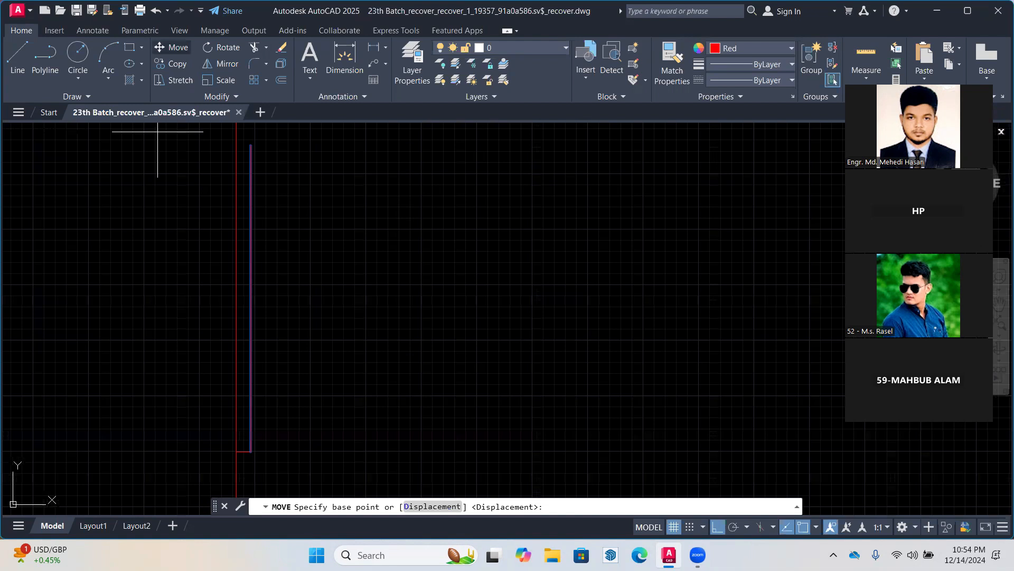
left_click(412, 227)
left_click(412, 227)
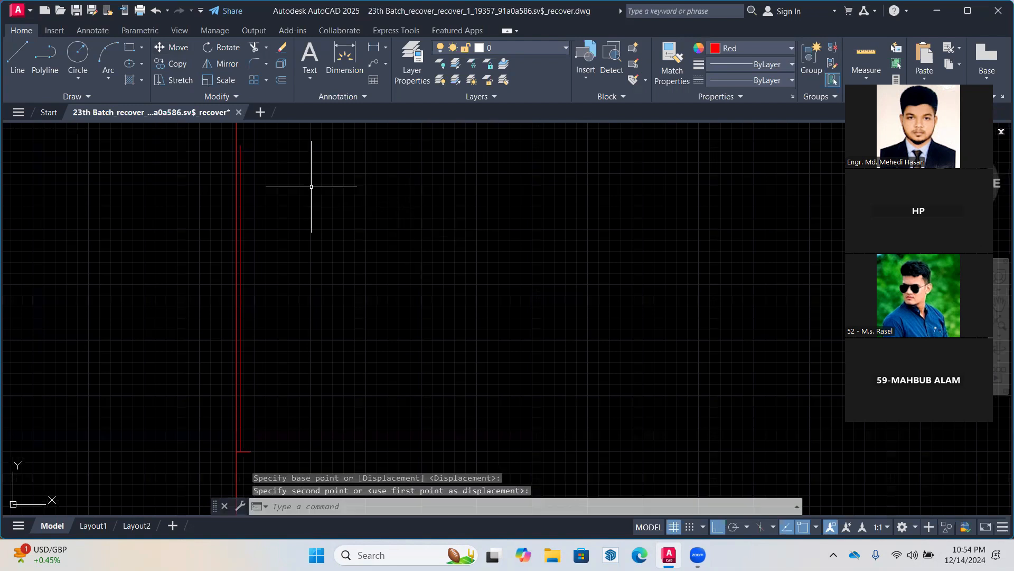
Change the color of the shifted vertical line and of the lower vertical line to Green
left_click(241, 152)
left_click(766, 48)
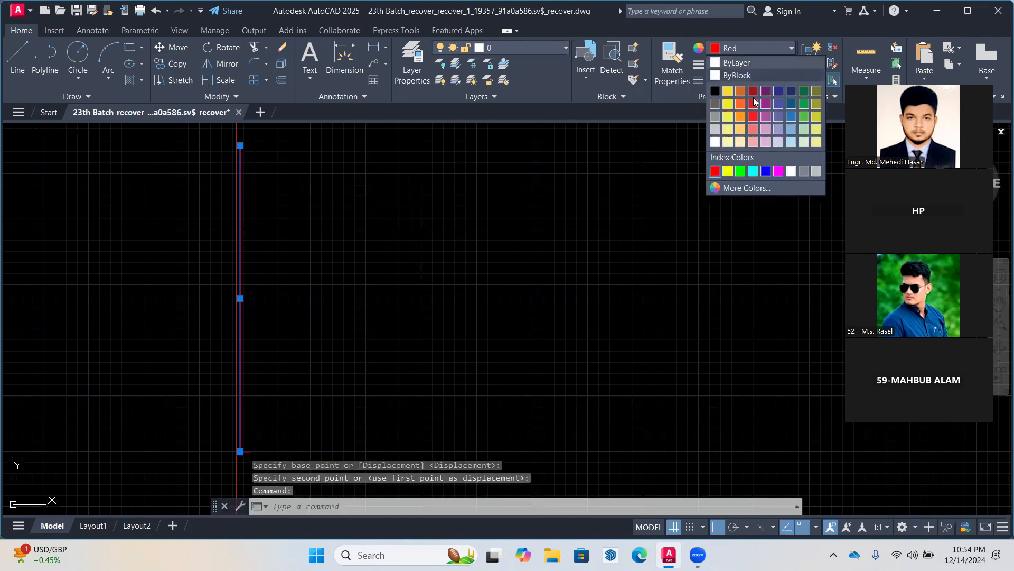
left_click(740, 170)
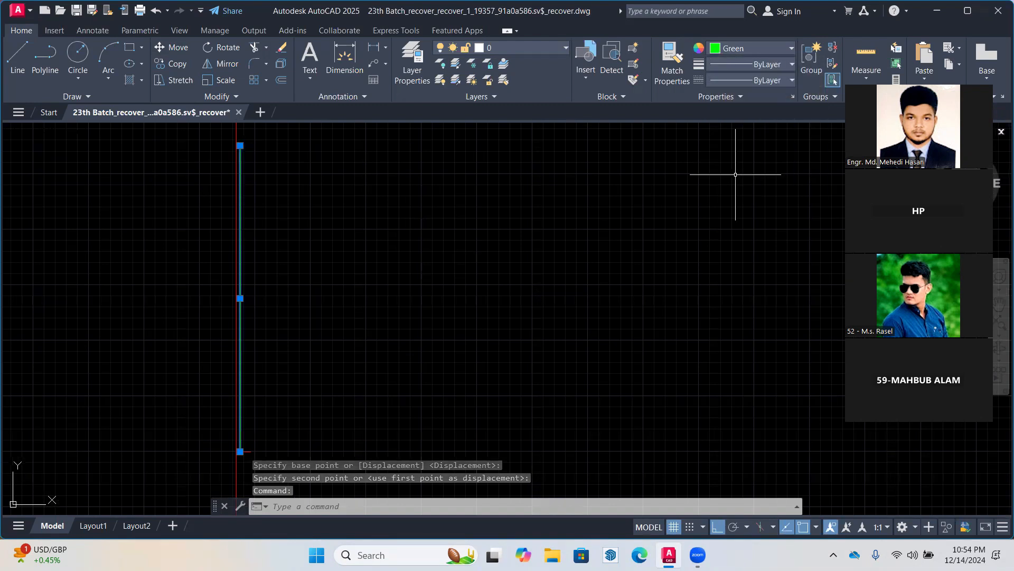
key("Escape")
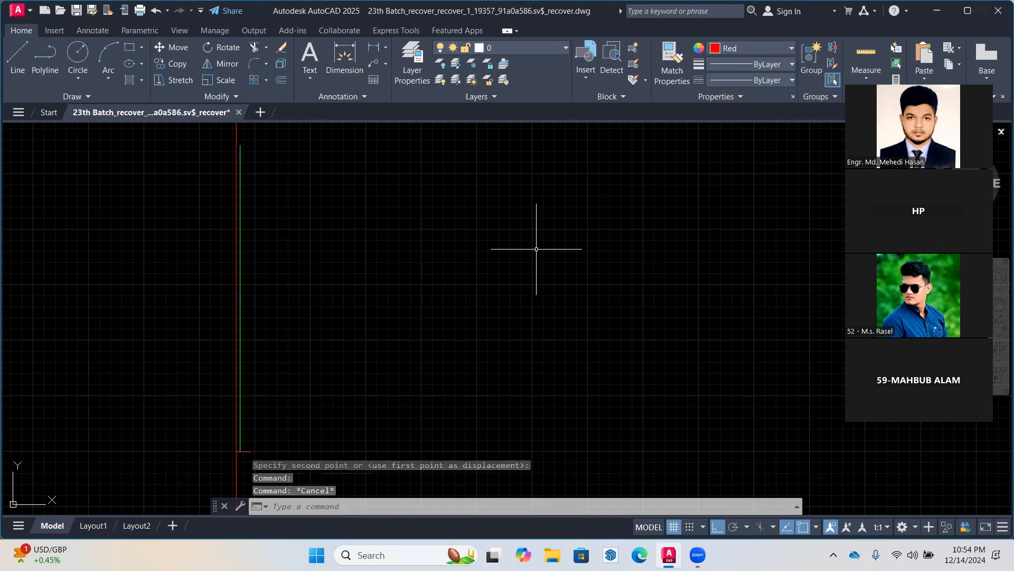
left_click(236, 451)
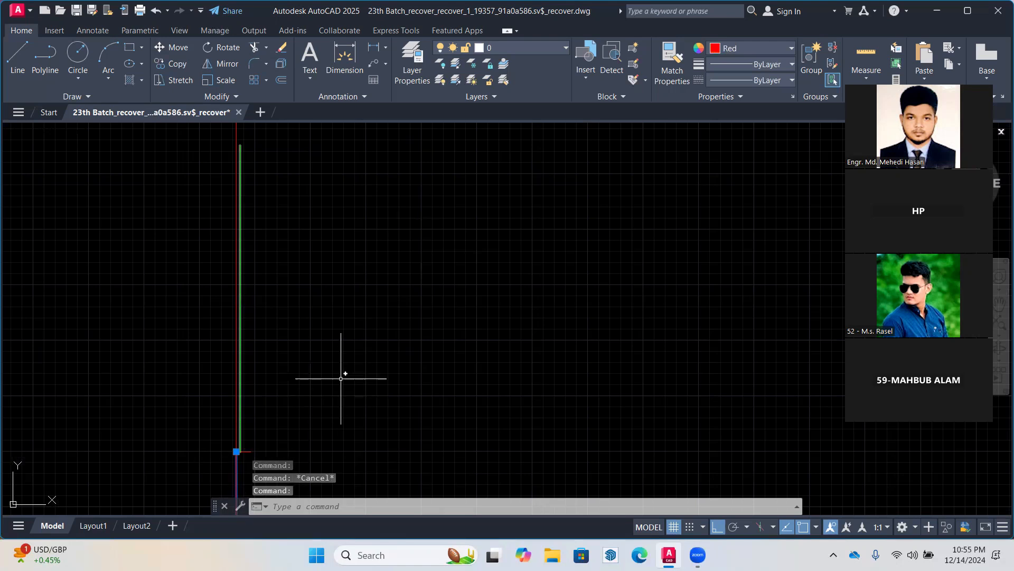
key("Escape")
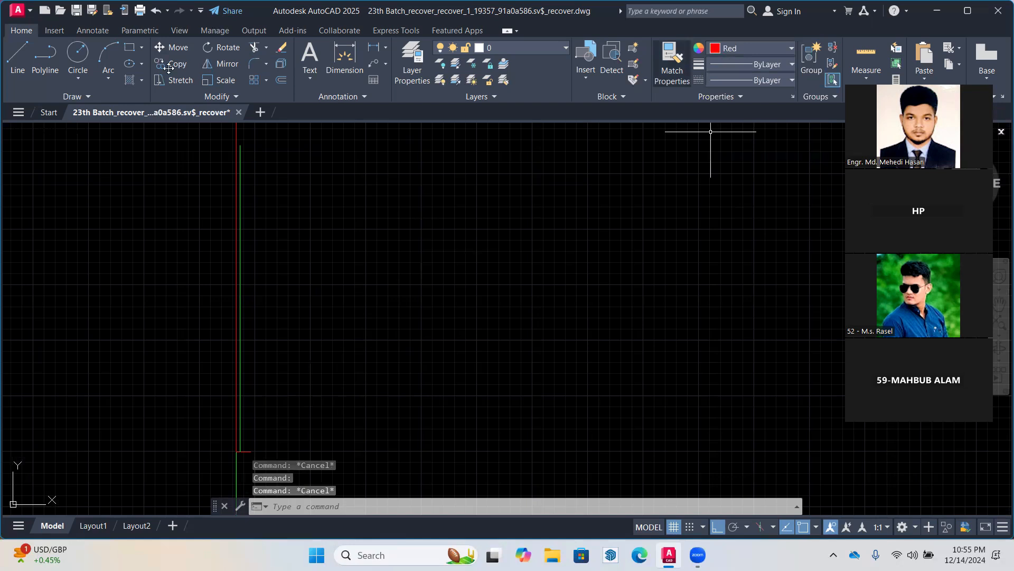
Trim the part of the jog that extends beyond the shifted vertical line
type("tr")
key("Return")
scroll(271, 456, "up", 4)
left_click_drag(211, 449, 206, 428)
scroll(214, 434, "down", 4)
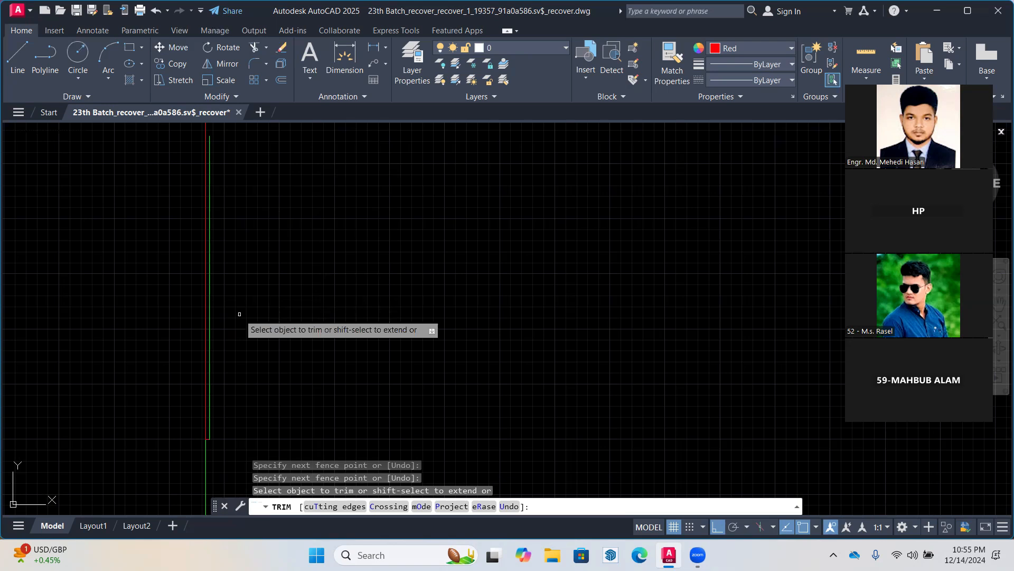
Draw six red vertical lines of uneven height side by side, to the right of the two-colored offset bar
scroll(215, 233, "down", 1)
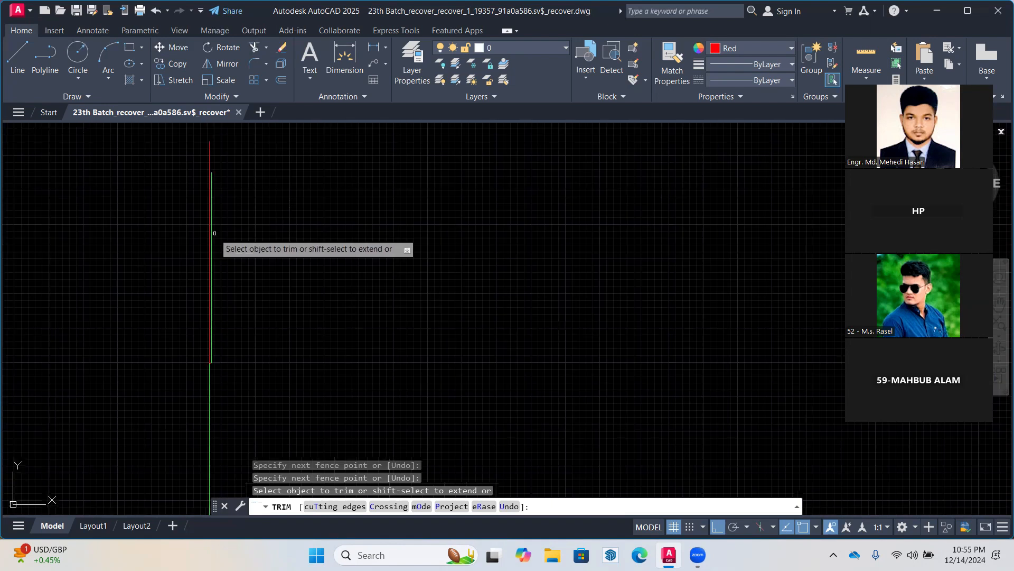
middle_click_drag(215, 233, 193, 114)
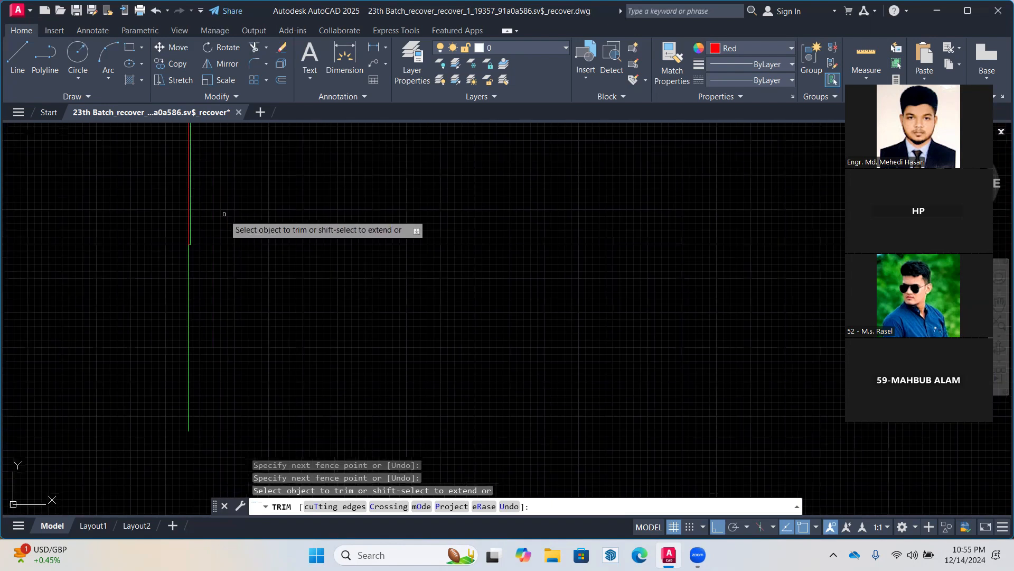
left_click(17, 58)
left_click(327, 424)
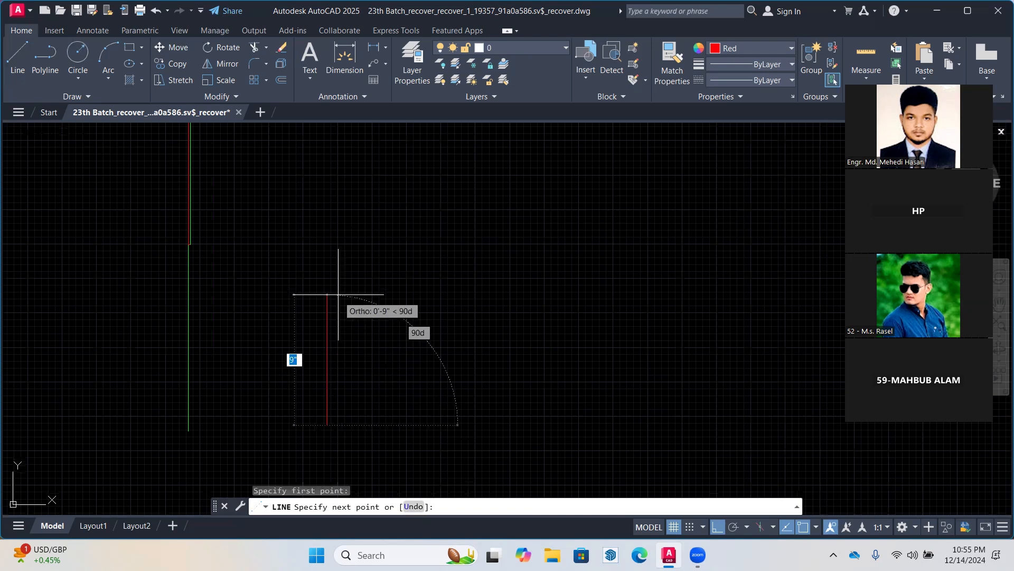
left_click(327, 278)
key("Return")
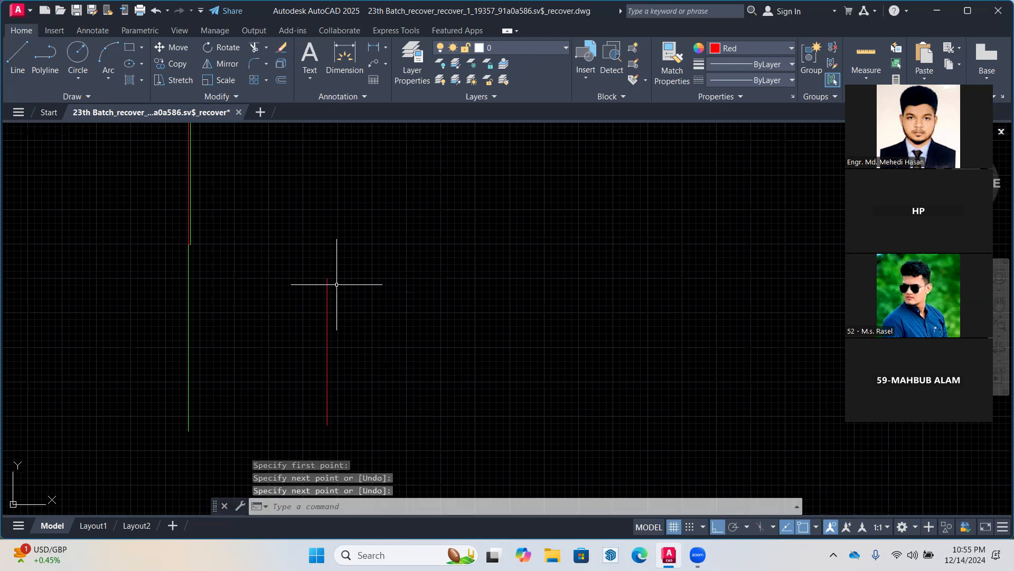
key("Return")
left_click(350, 423)
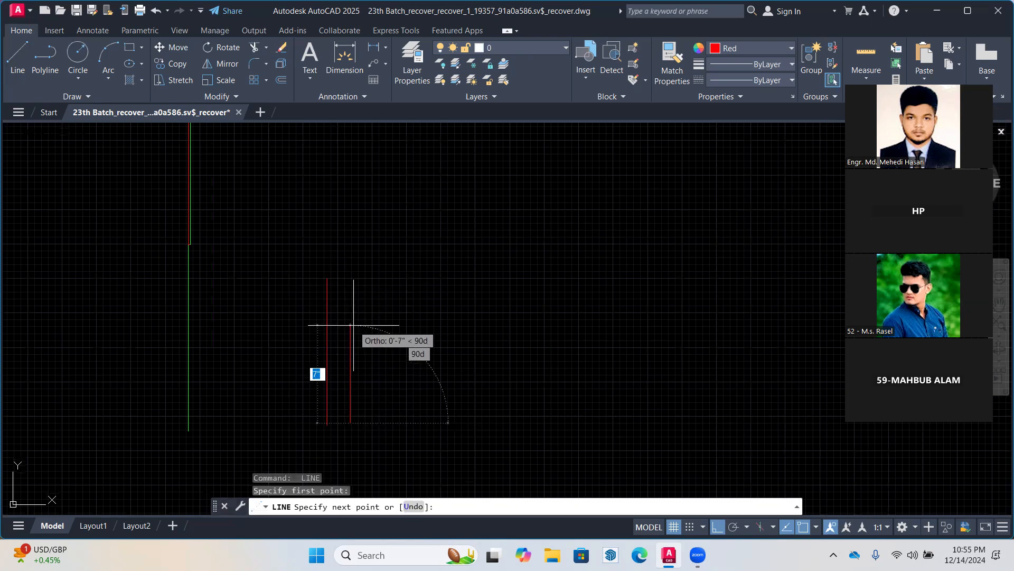
left_click(350, 299)
key("Return")
key("Return")
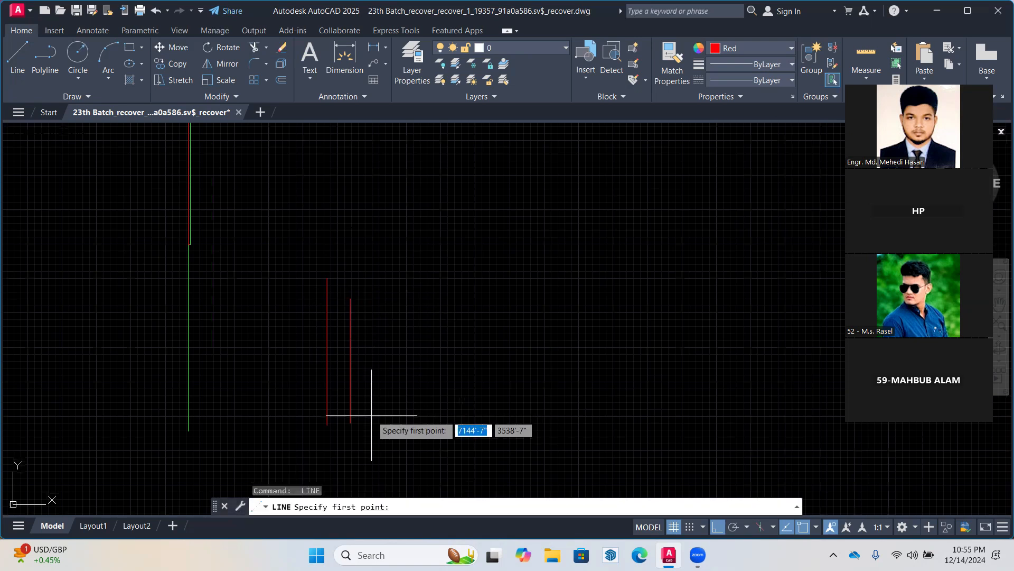
left_click(372, 420)
left_click(372, 261)
key("Return")
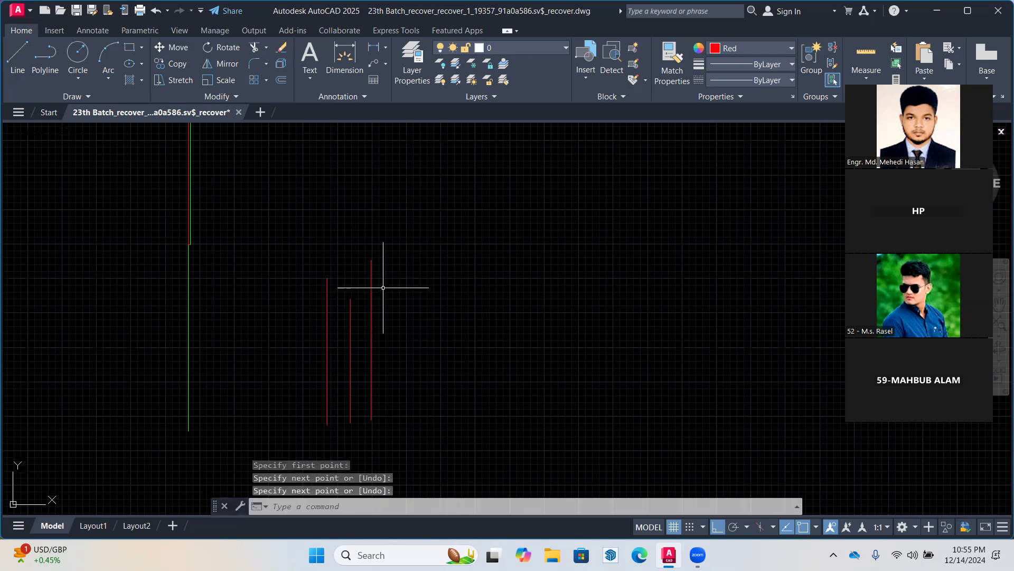
key("Return")
left_click(391, 417)
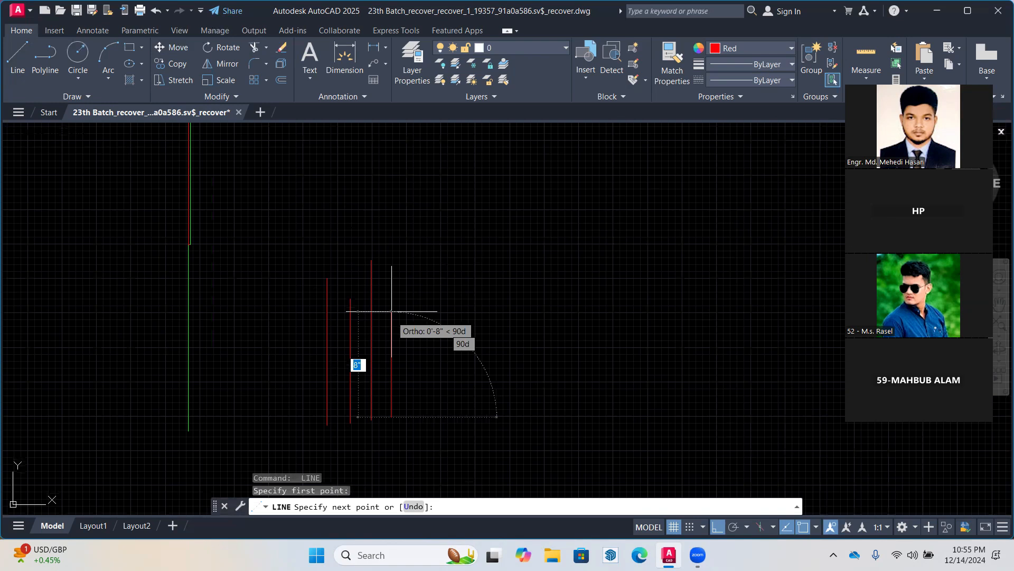
left_click(391, 285)
key("Return")
key("Return")
left_click(416, 421)
left_click(416, 240)
key("Return")
key("Return")
left_click(435, 418)
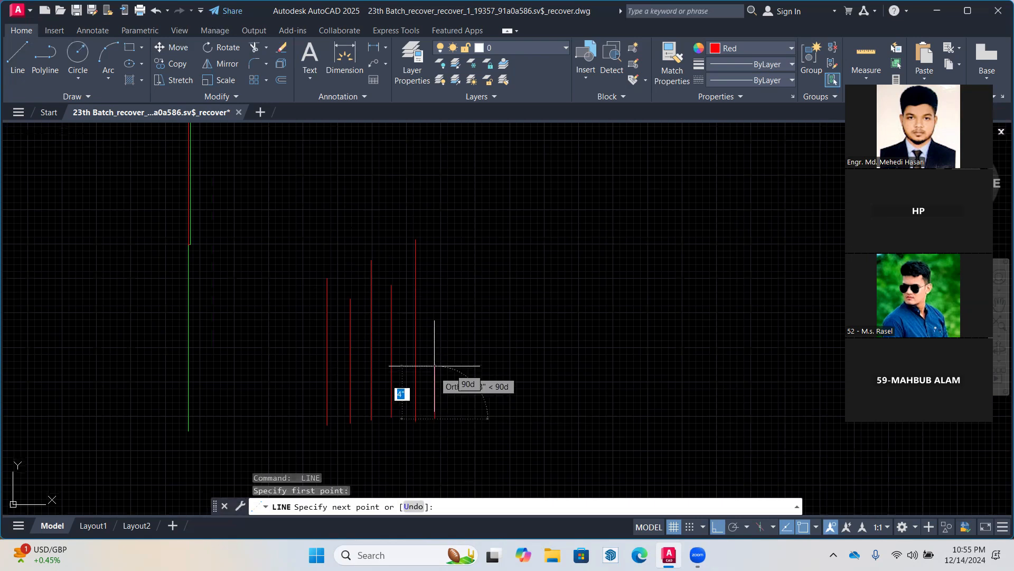
left_click(430, 292)
key("Return")
Draw a second group of four red vertical lines of different heights beyond the first six, leaving a wider gap before the last one
scroll(233, 304, "down", 2)
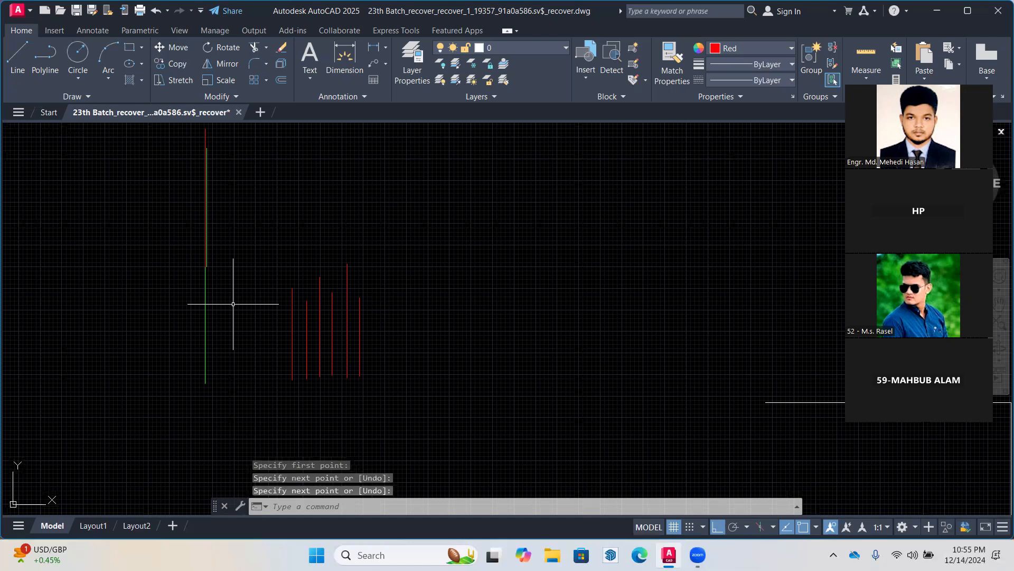
scroll(233, 303, "up", 2)
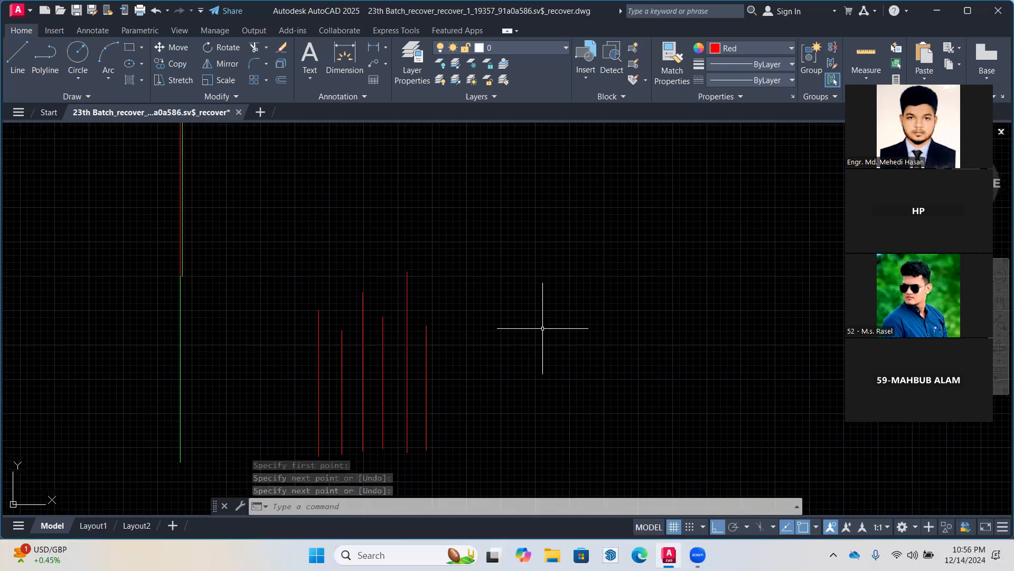
scroll(323, 320, "up", 2)
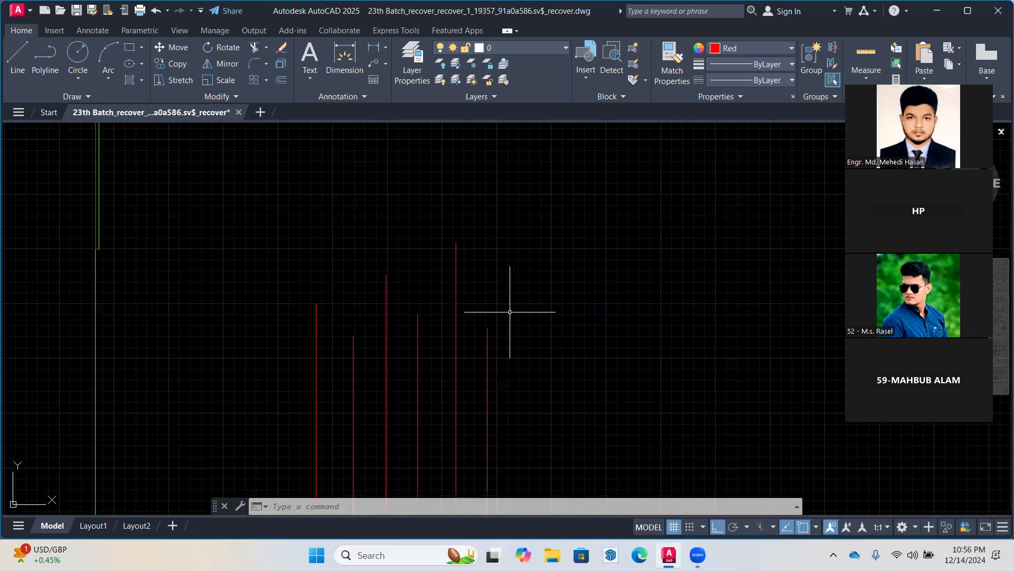
left_click(18, 58)
scroll(172, 219, "down", 3)
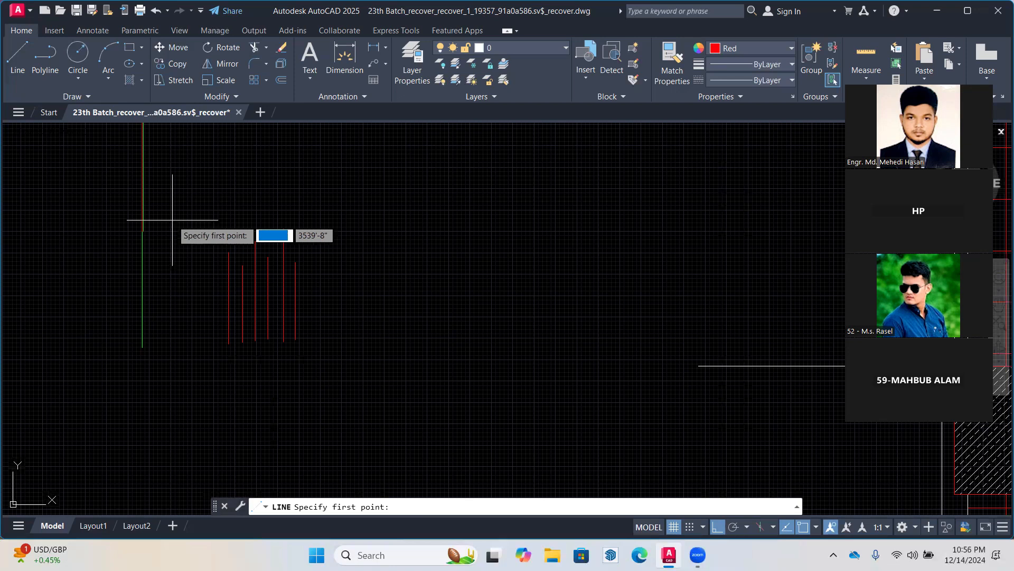
middle_click_drag(343, 269, 343, 269)
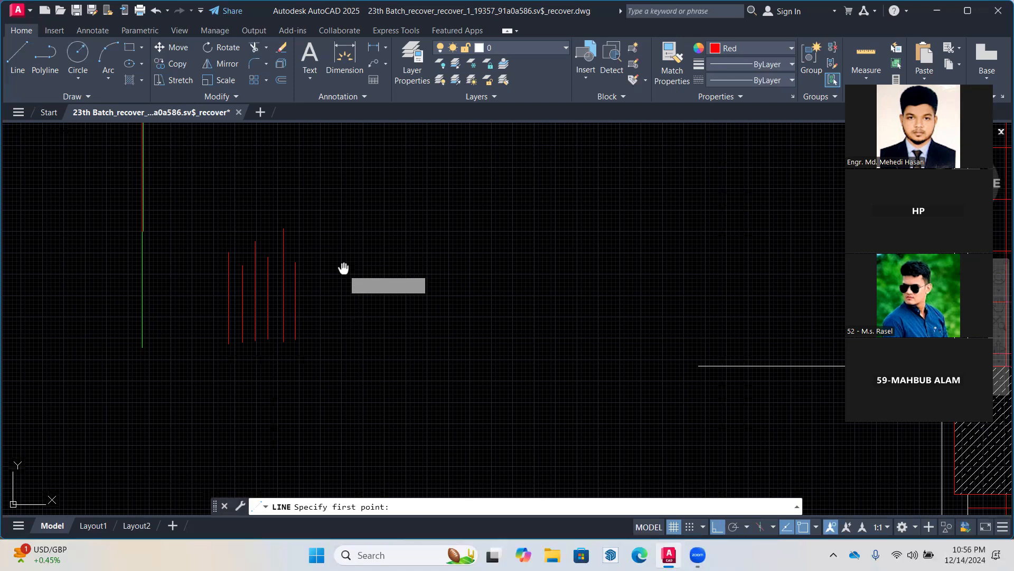
scroll(363, 310, "up", 2)
left_click(362, 364)
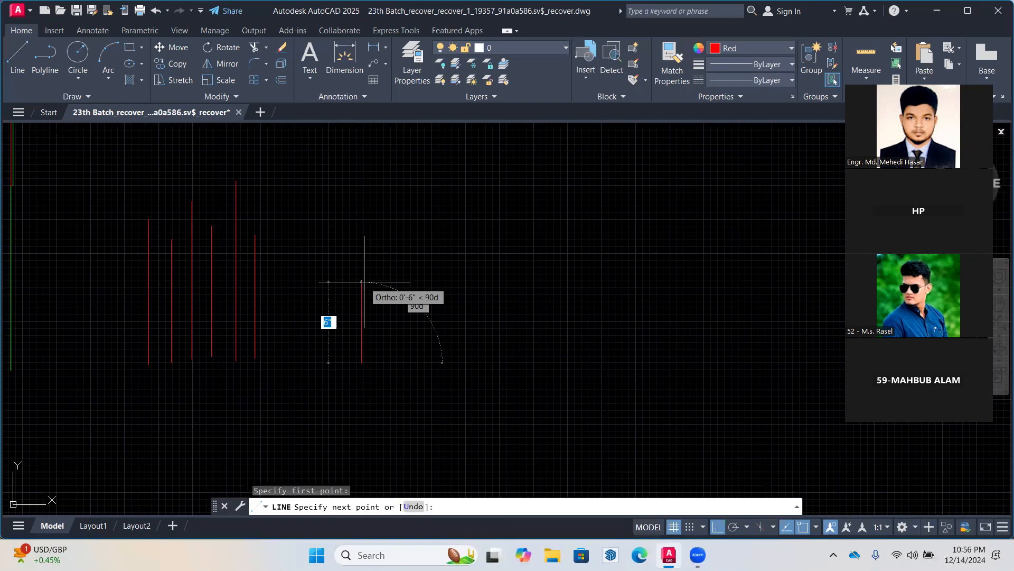
left_click(364, 281)
key("space")
key("space")
left_click(371, 358)
key("space")
key("space")
left_click(352, 361)
middle_click_drag(393, 155, 402, 233)
left_click(403, 173)
key("space")
key("space")
left_click(422, 435)
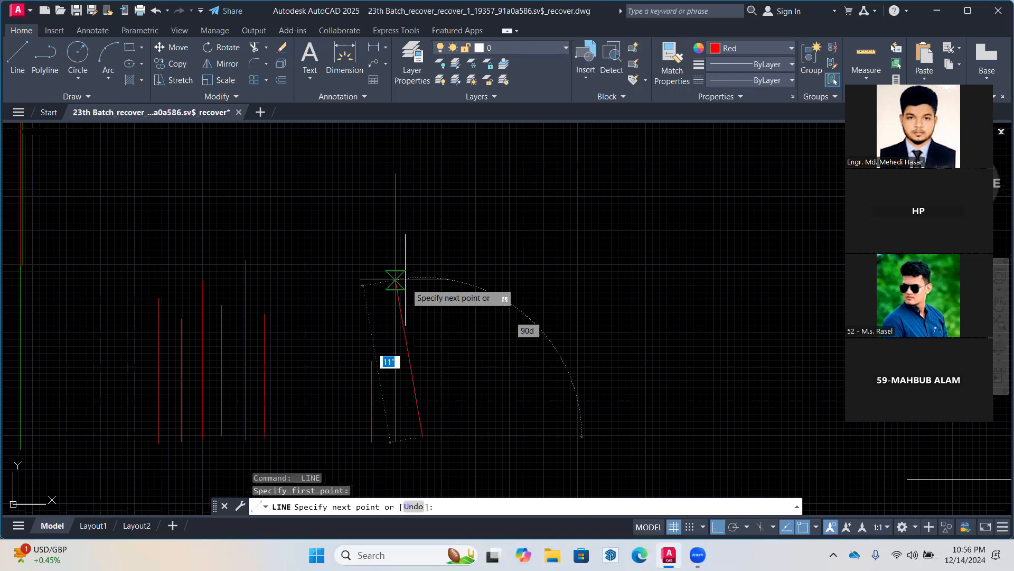
left_click(423, 222)
key("space")
key("space")
left_click(469, 433)
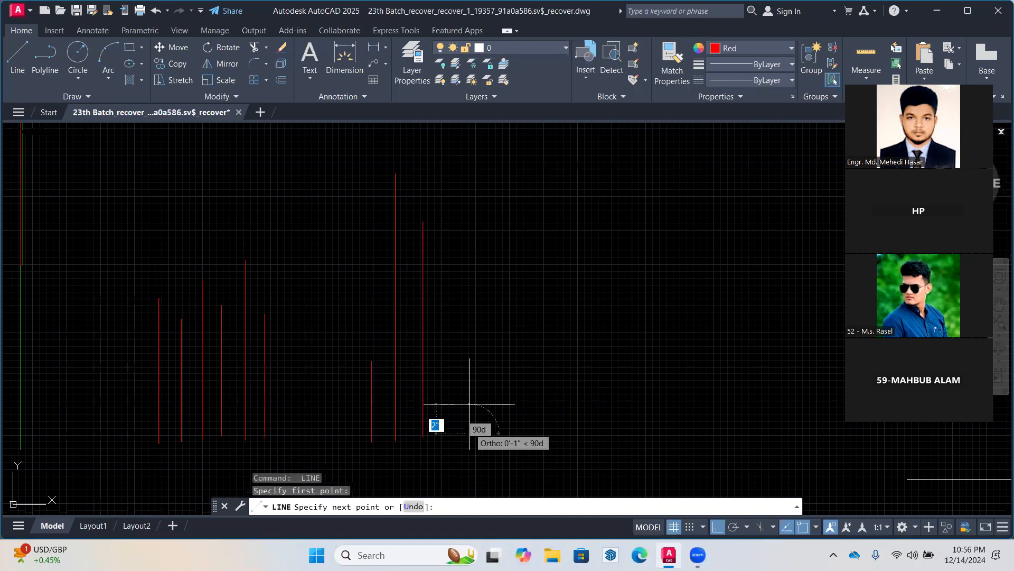
left_click(469, 305)
key("space")
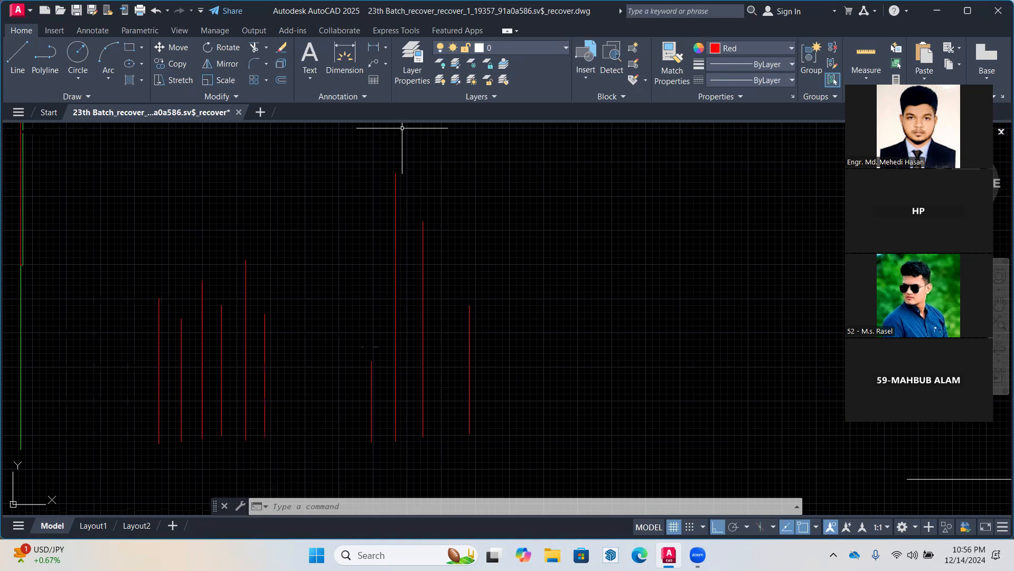
Shorten the third line of the second group from its upper end and delete the isolated fourth line
left_click(423, 267)
left_click(423, 222)
left_click(423, 258)
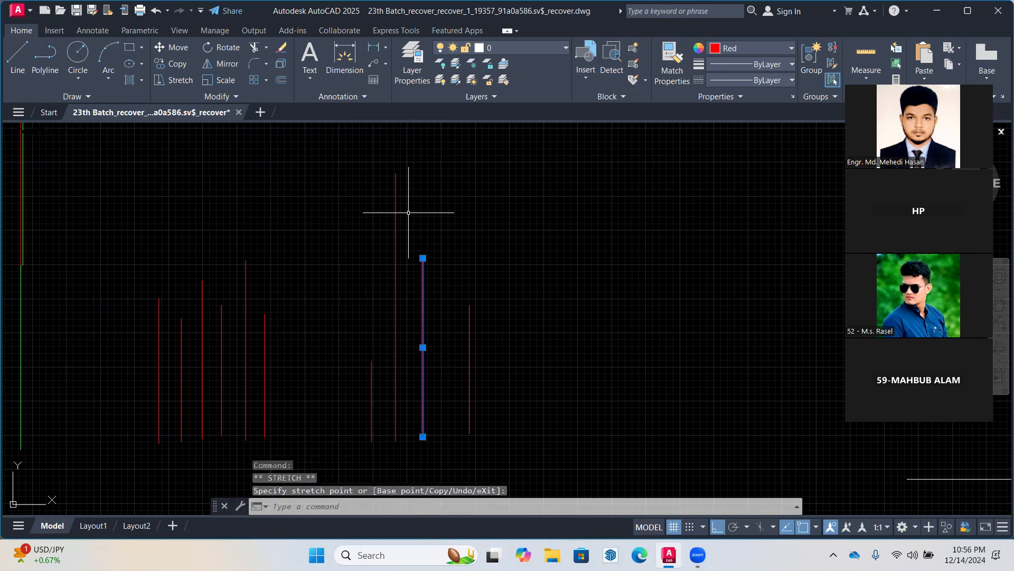
key("Escape")
key("Escape")
left_click(545, 349)
left_click(464, 326)
key("Delete")
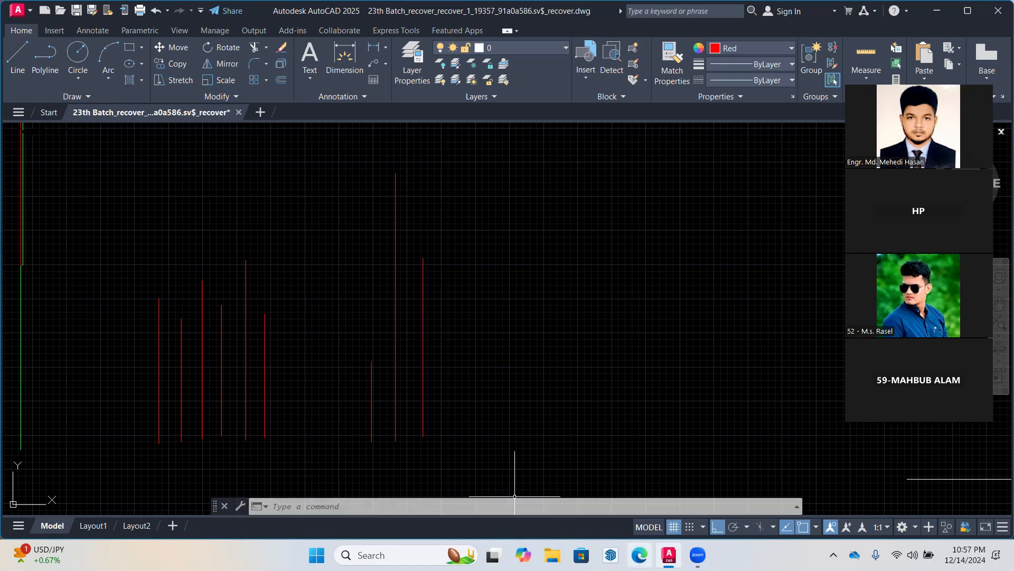
Switch to Microsoft Edge and run an image search for "cupling steel"
left_click(639, 554)
type("c")
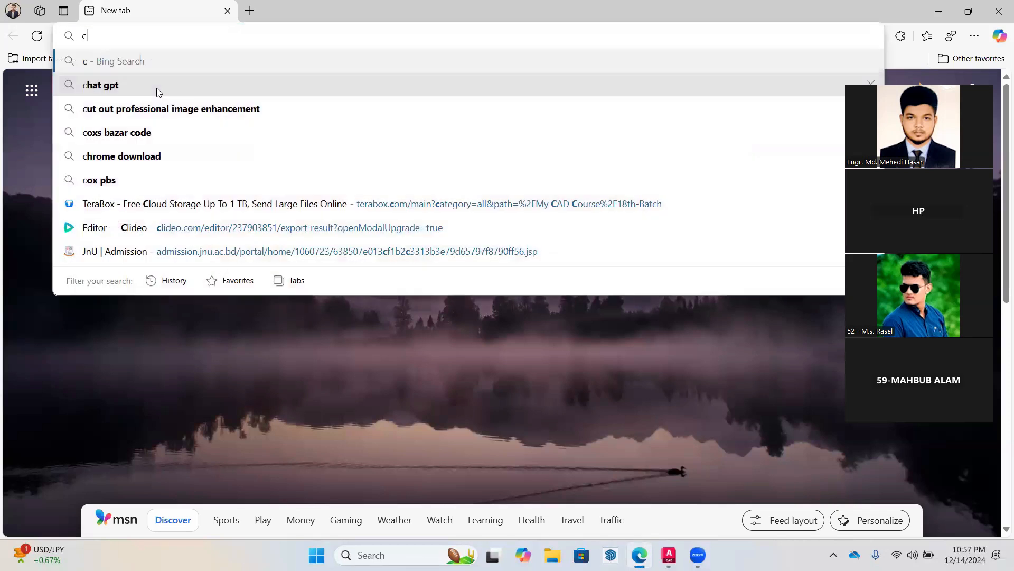
type("upling")
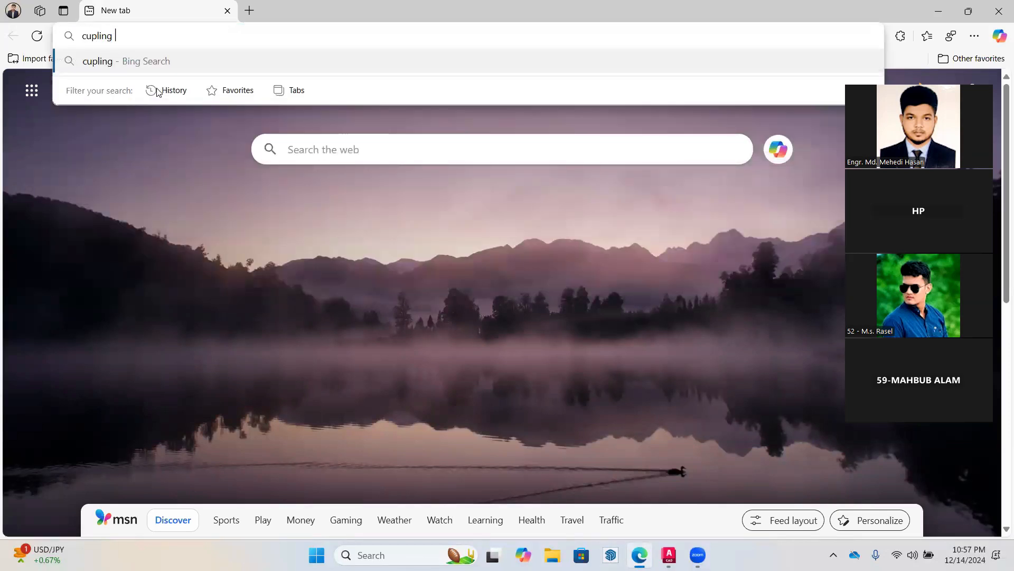
type(" st")
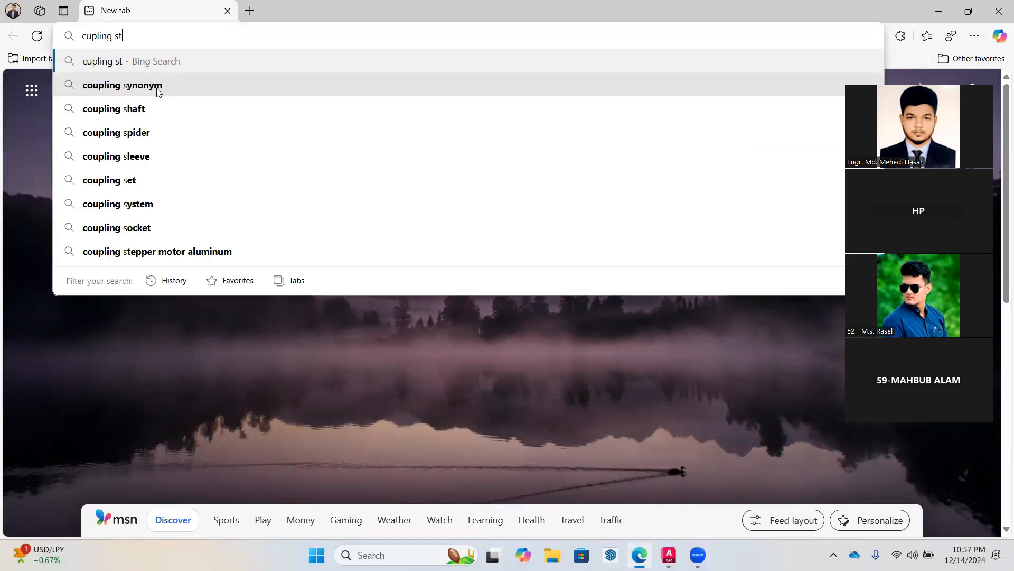
type("eel")
key("Return")
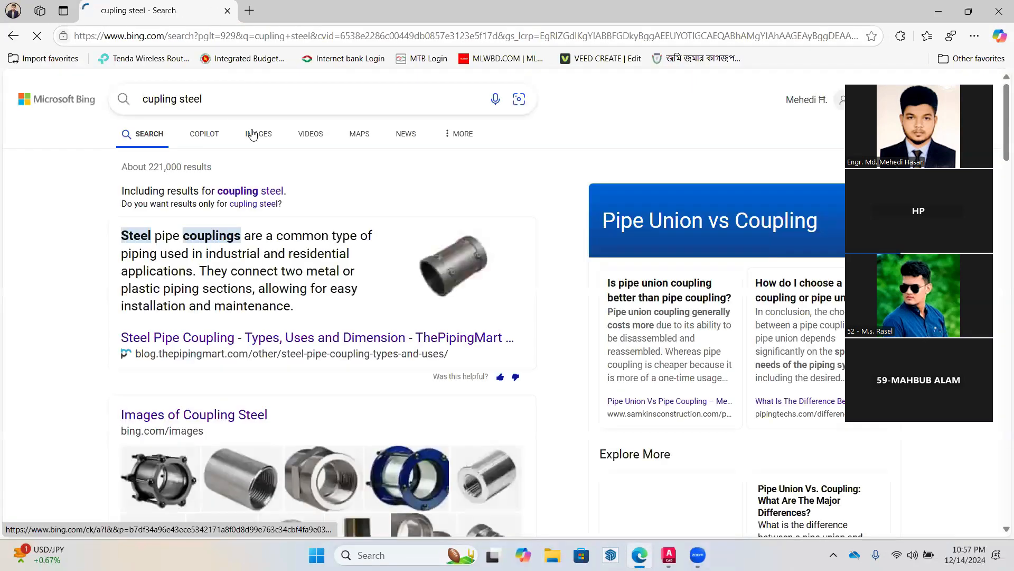
left_click(258, 134)
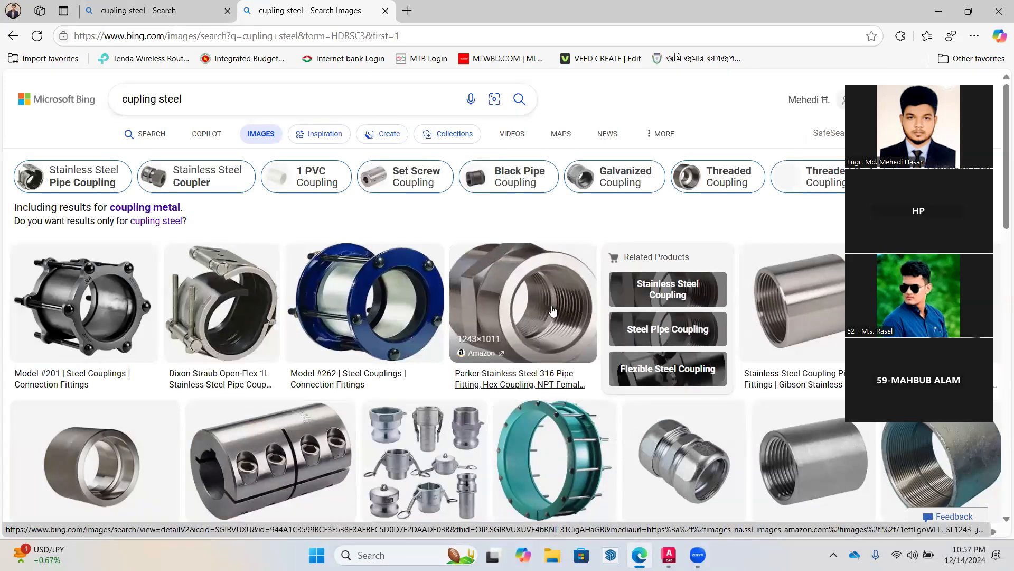
Find the mechanical coupler for steel bar picture among the image results and open it enlarged
scroll(528, 222, "down", 1)
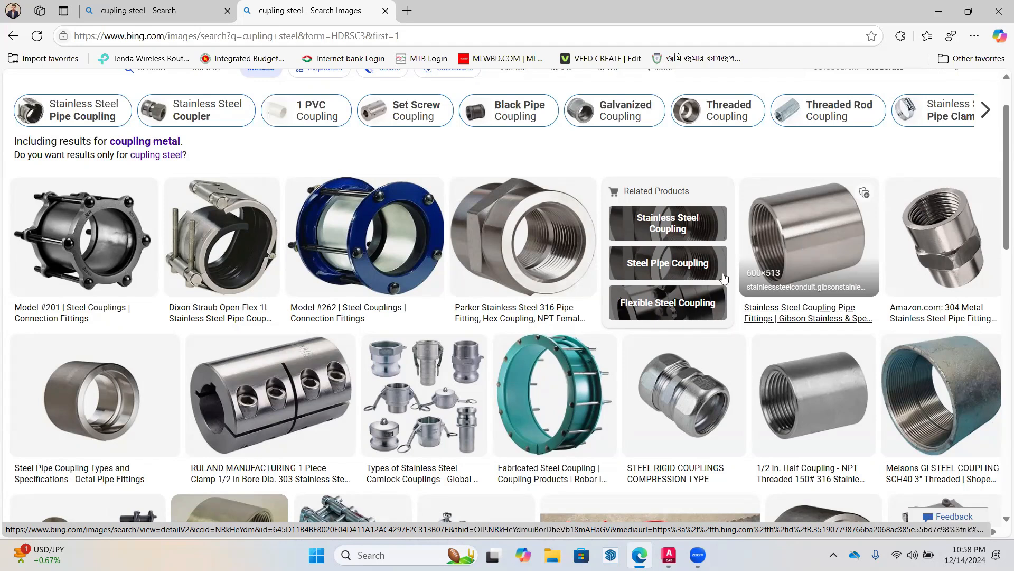
scroll(708, 286, "down", 1)
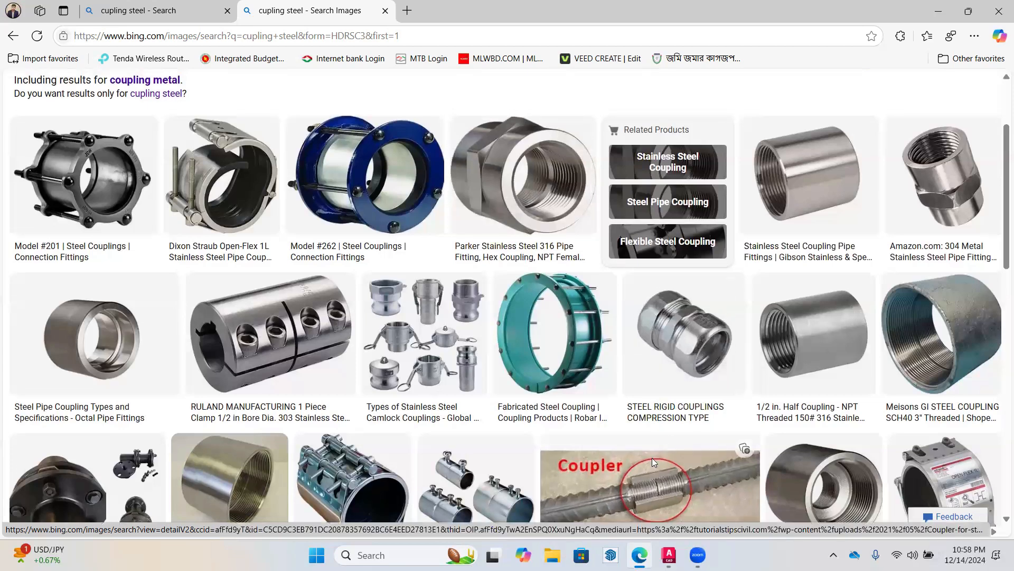
scroll(661, 368, "down", 3)
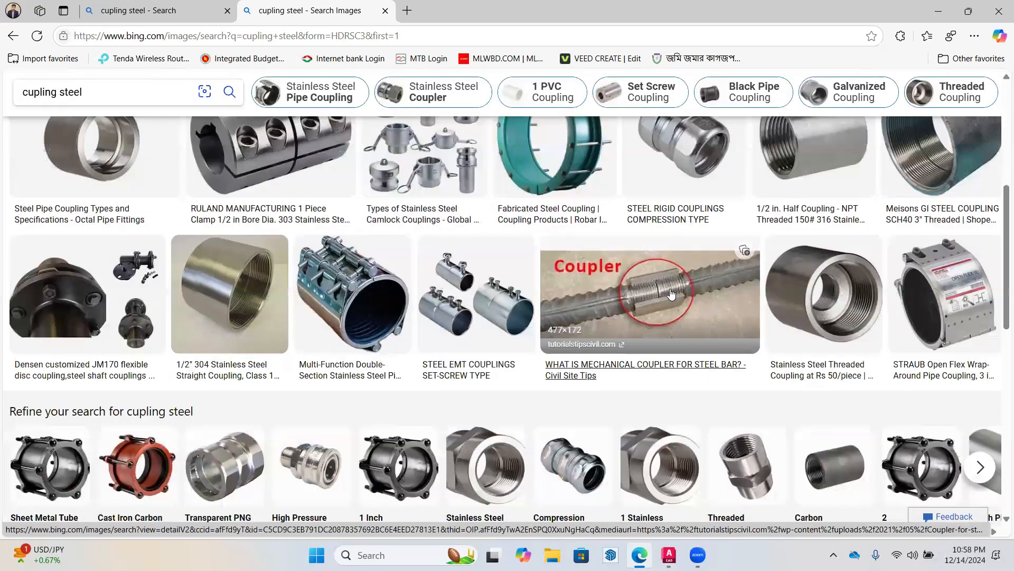
left_click(670, 293)
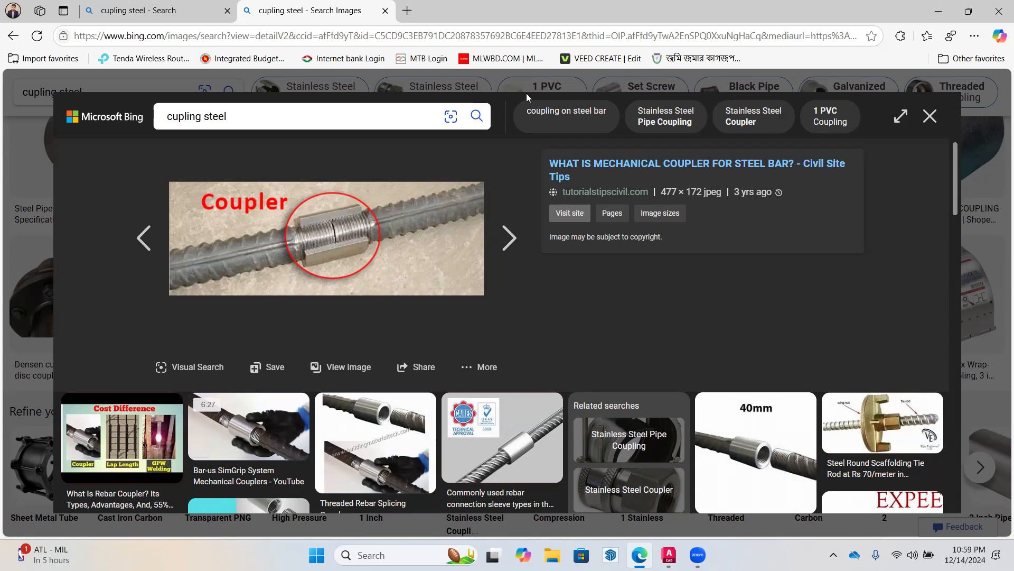
Return to AutoCAD and erase all the red vertical lines in both groups beside the two-colored bar
left_click(937, 10)
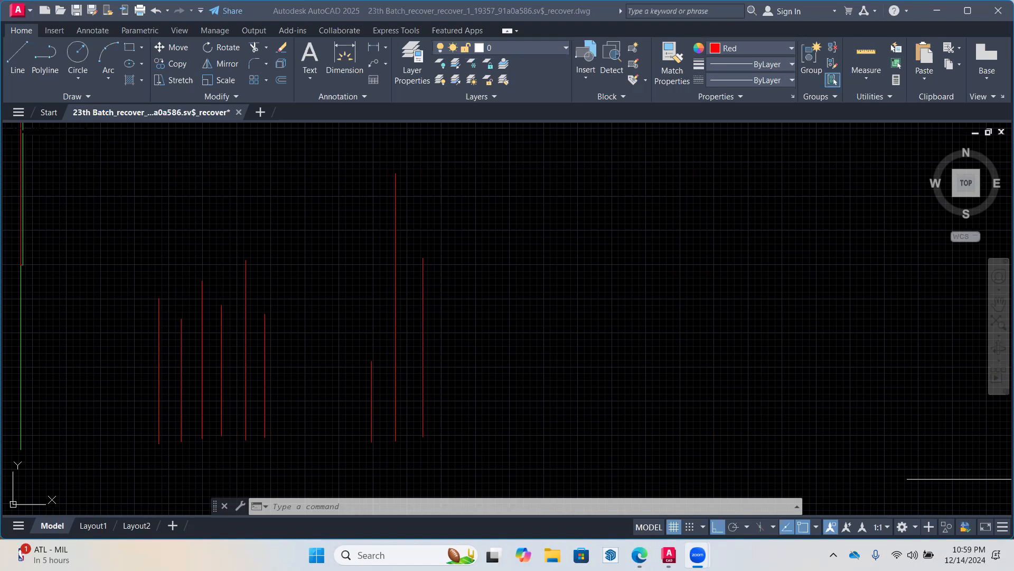
left_click(501, 146)
left_click(232, 459)
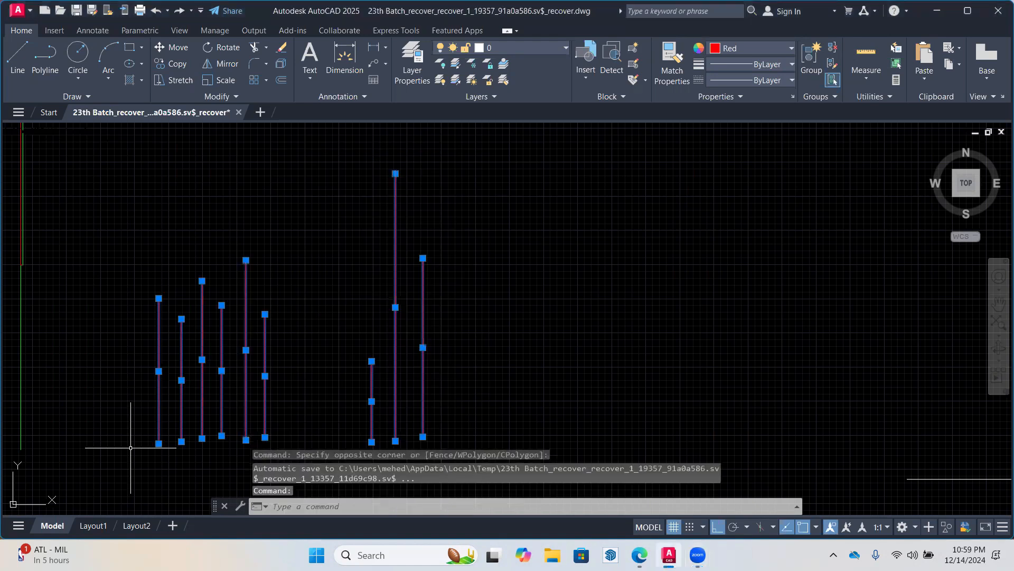
key("Delete")
Copy the F1 plinth and ground layers with their P.L and G.L labels onto the F2 column at the top of its grade beam
scroll(191, 326, "down", 4)
scroll(191, 326, "down", 2)
mouse_move(470, 356)
middle_mouse_down()
mouse_move(288, 188)
mouse_move(847, 307)
middle_mouse_up()
scroll(288, 188, "down", 4)
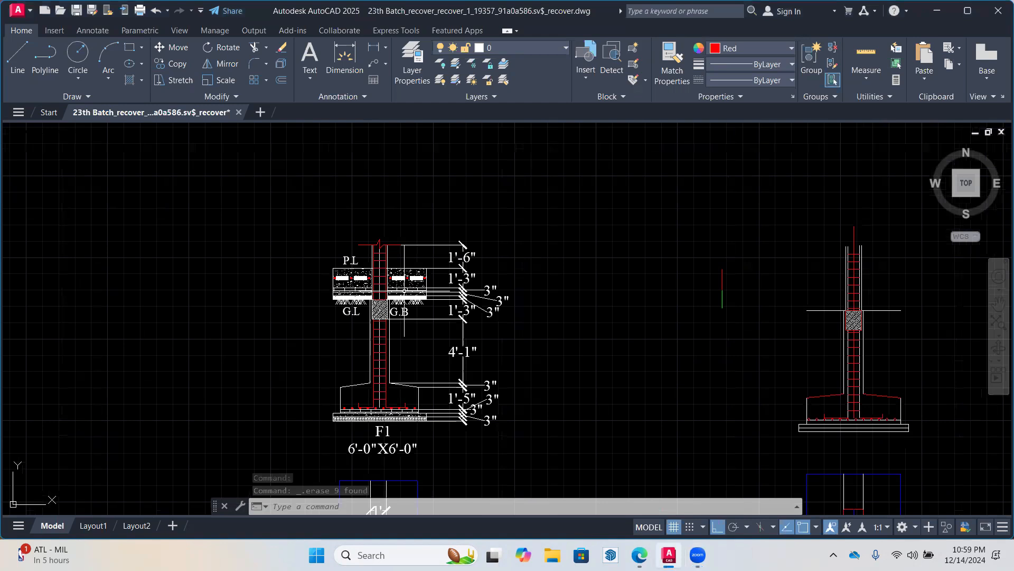
scroll(373, 305, "up", 6)
middle_click_drag(346, 333, 351, 366)
left_click(358, 372)
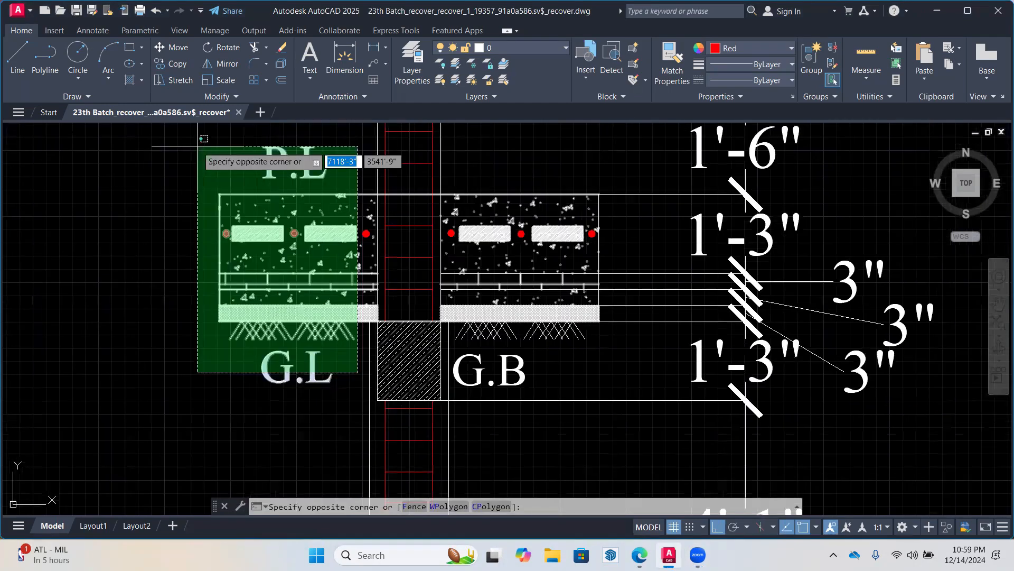
left_click(204, 138)
scroll(325, 246, "up", 2)
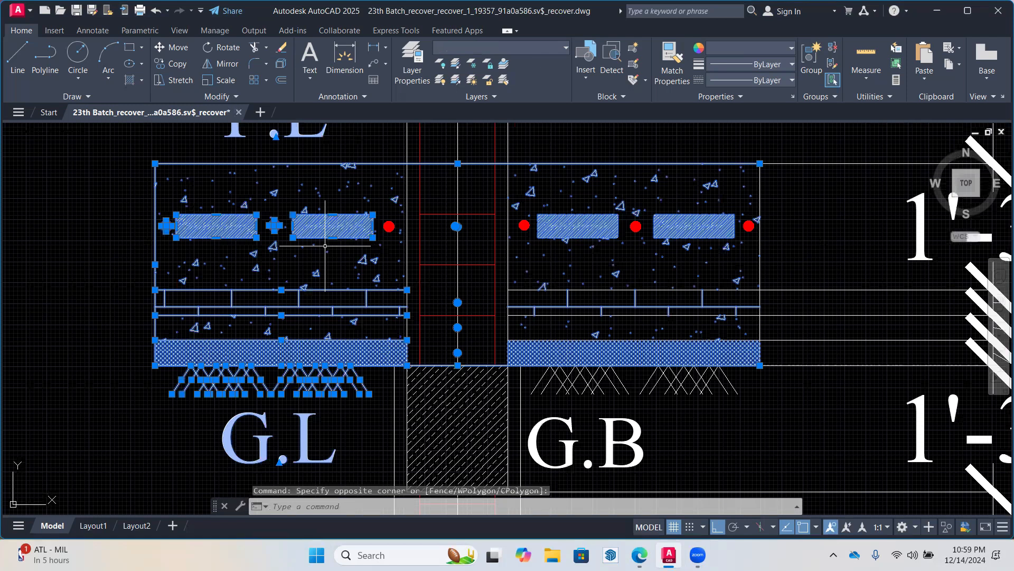
scroll(549, 282, "down", 2)
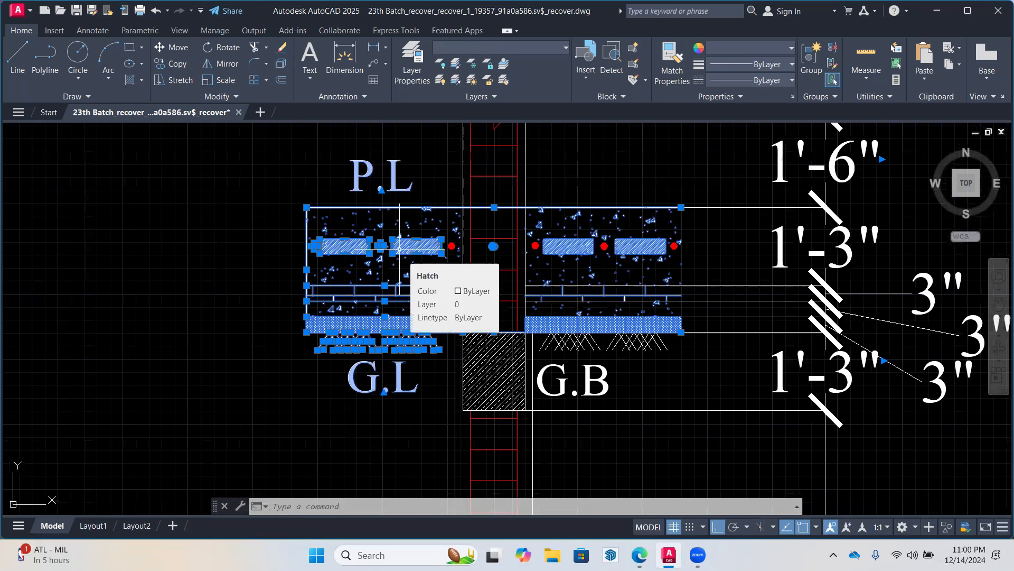
left_click(170, 64)
scroll(436, 321, "up", 4)
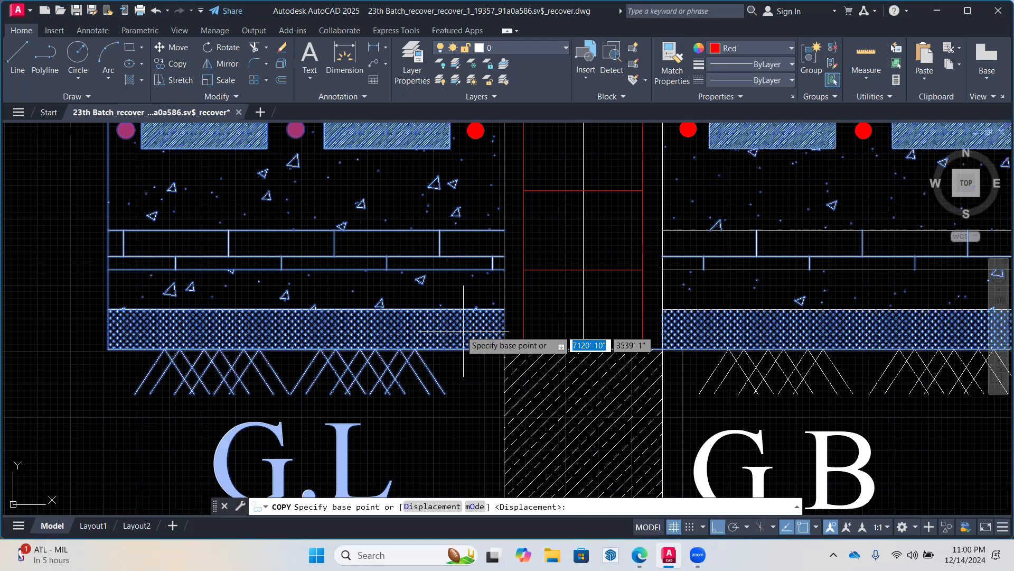
left_click(464, 330)
scroll(639, 387, "down", 4)
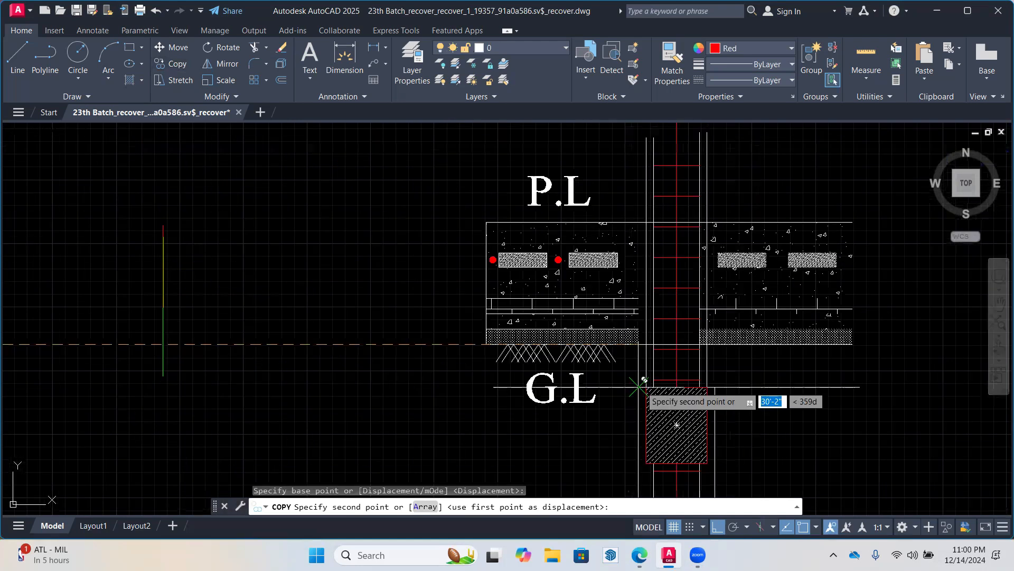
key("Escape")
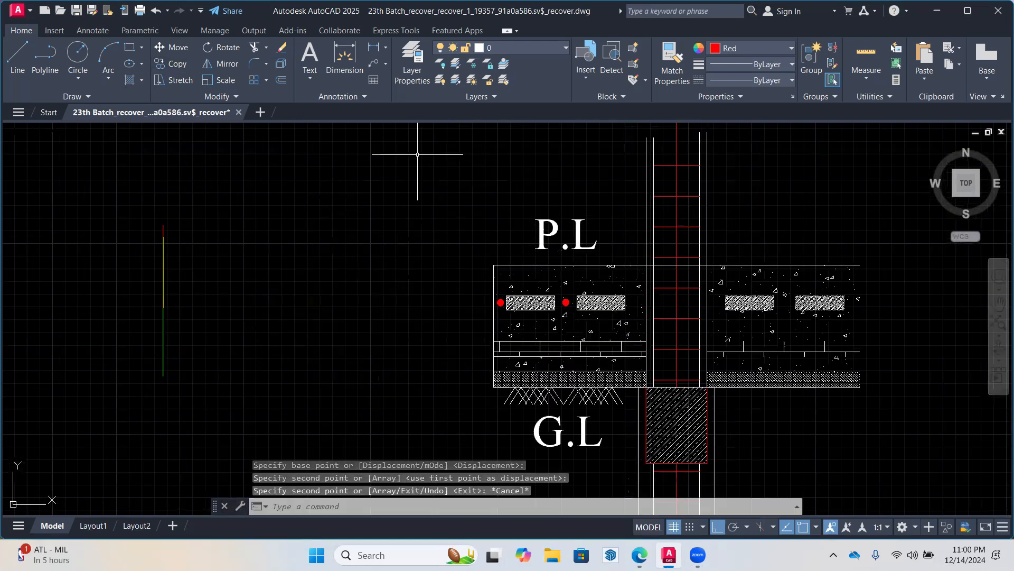
Draw a vertical line closing the open right end of the copied plinth layers on the F2 section
left_click(17, 58)
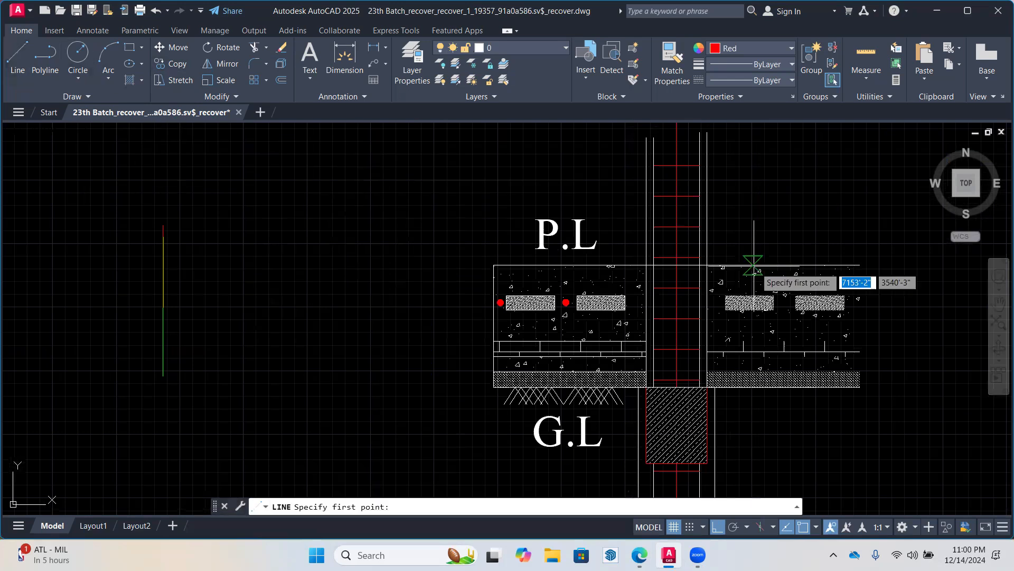
left_click(864, 275)
left_click(865, 385)
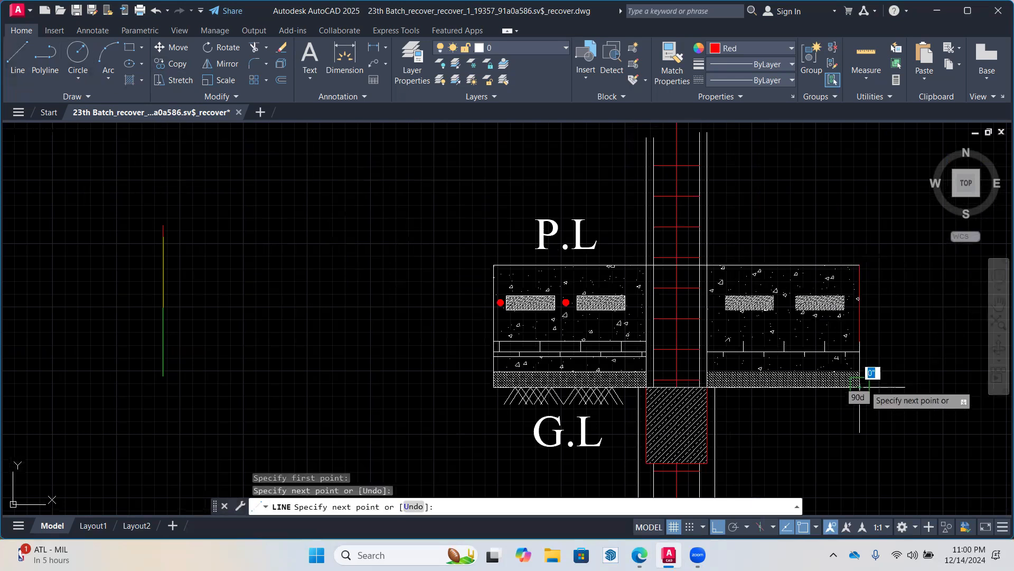
key("Return")
Draw a horizontal line with a zigzag break symbol across the top of the F2 column
left_click(17, 58)
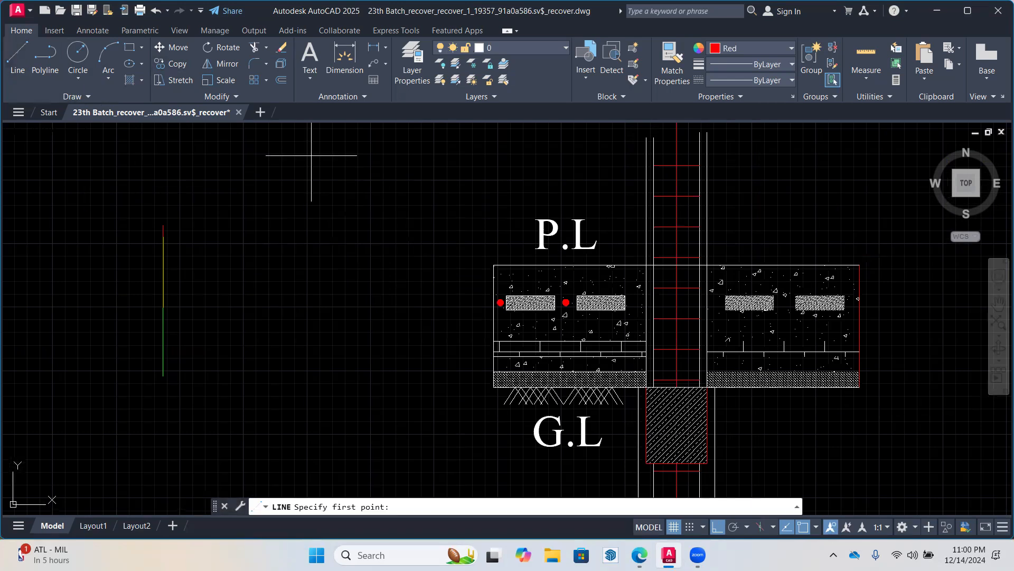
middle_click_drag(526, 205, 624, 210)
scroll(623, 210, "up", 2)
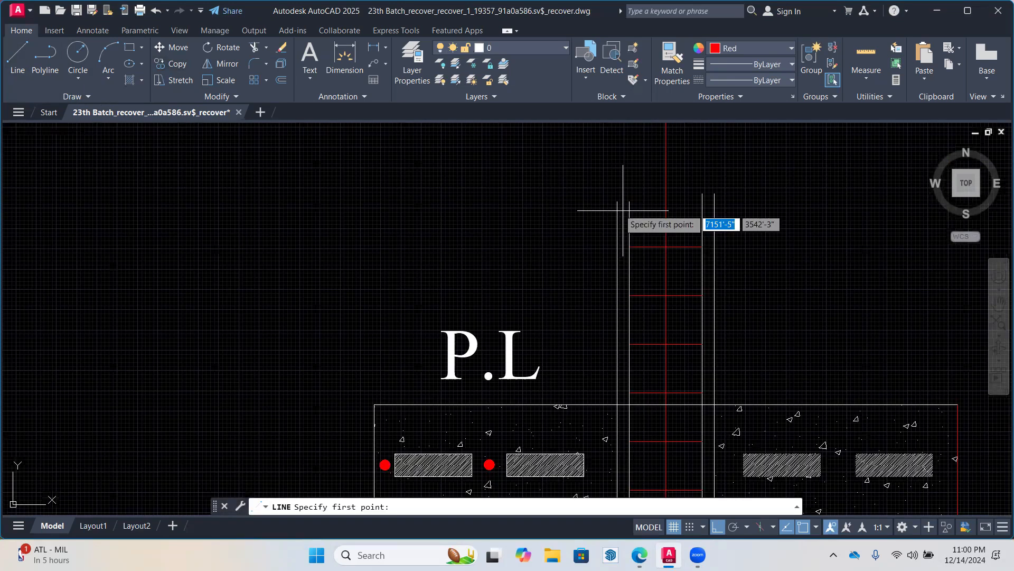
scroll(667, 203, "up", 2)
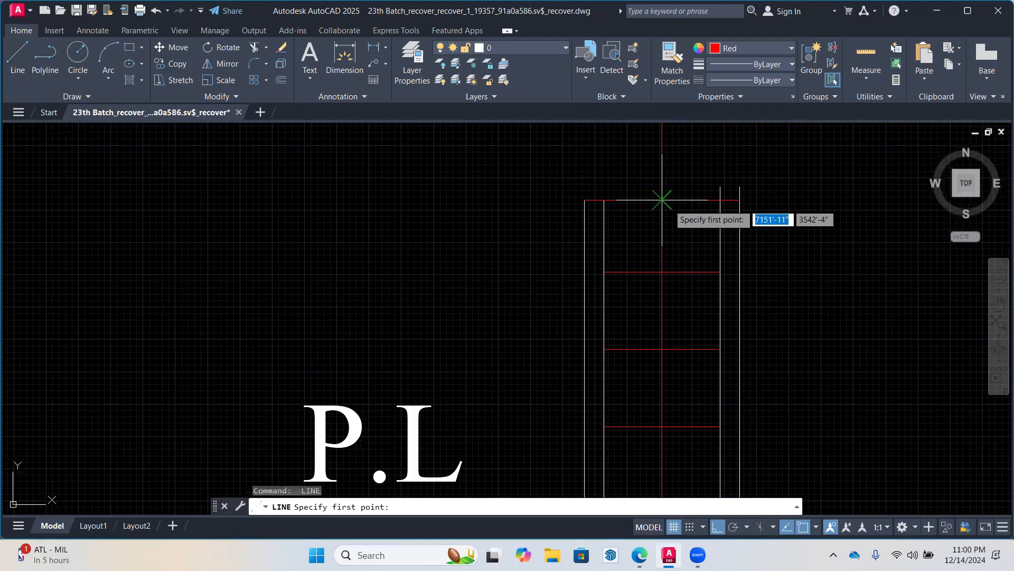
left_click(662, 200)
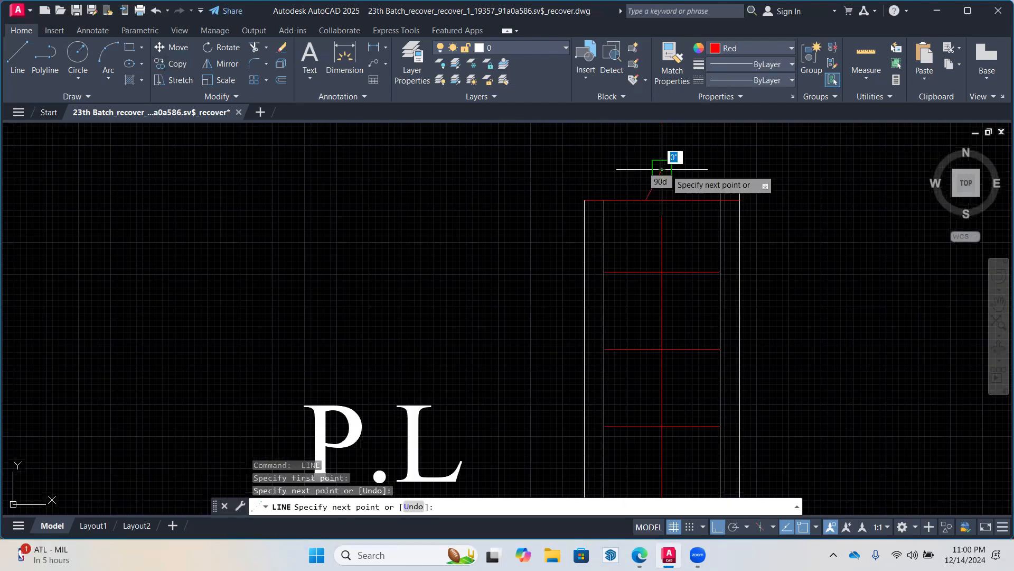
left_click(662, 127)
key("Return")
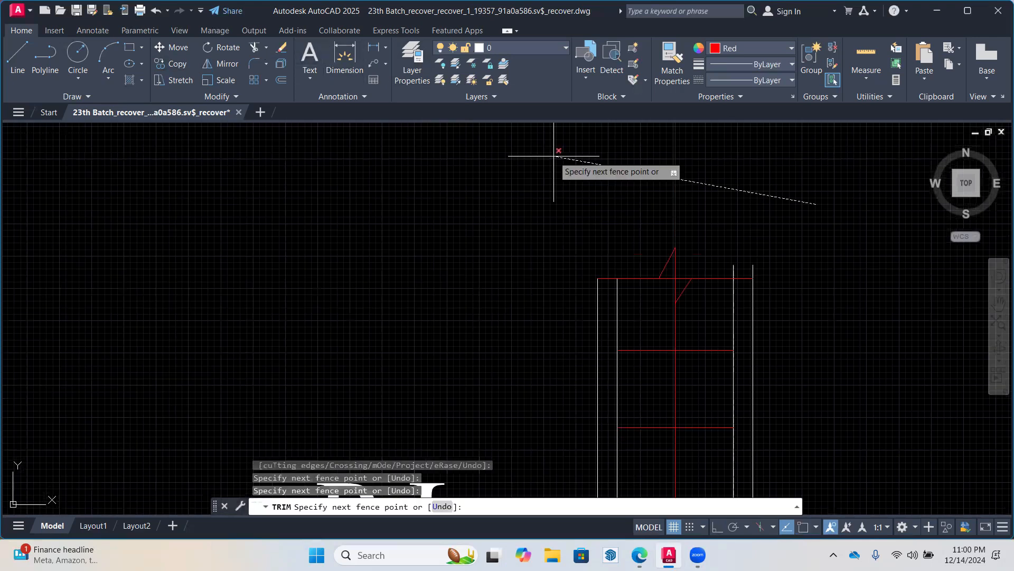
Trim the column lines projecting above the break line and the horizontal piece inside the break symbol
key("Return")
scroll(529, 256, "up", 2)
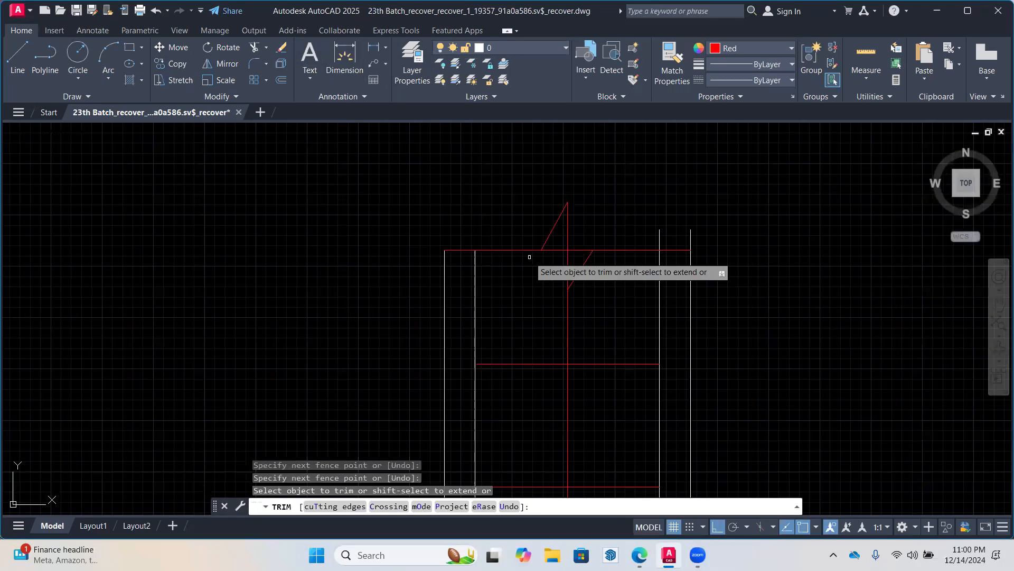
scroll(530, 257, "up", 2)
left_click(801, 226)
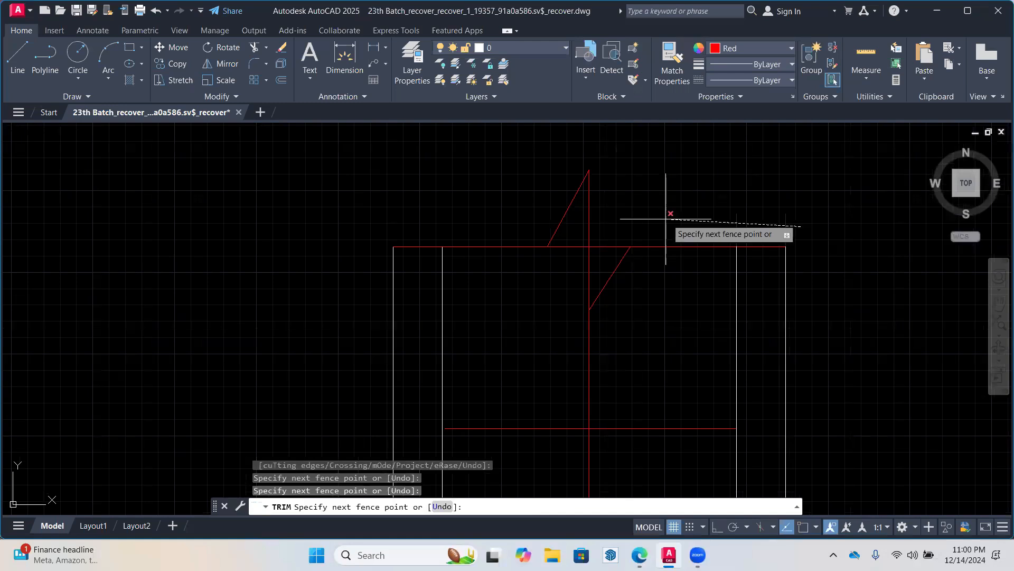
key("Return")
left_click(613, 247)
scroll(615, 247, "down", 2)
scroll(651, 251, "down", 2)
middle_click_drag(746, 257, 588, 202)
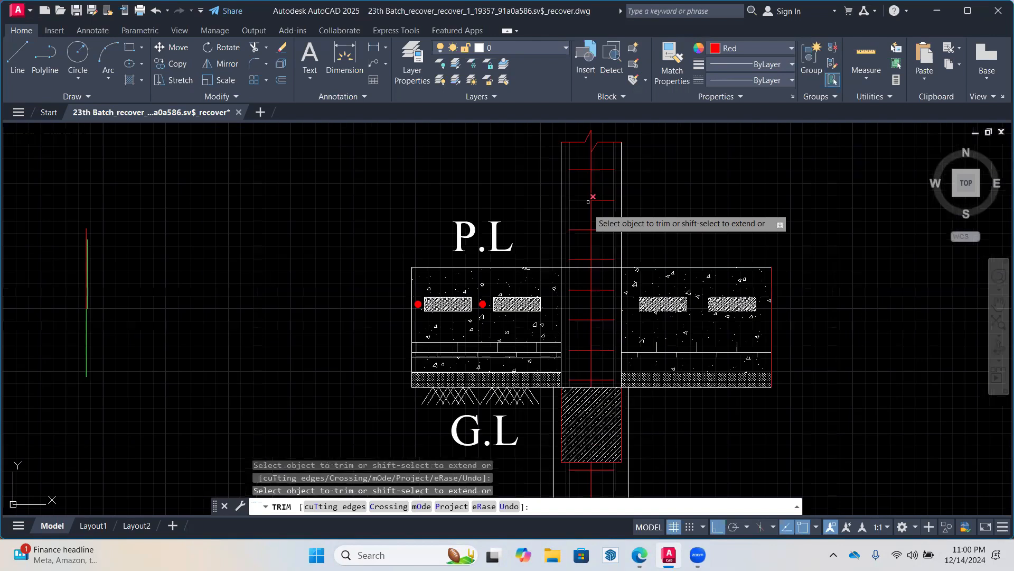
scroll(584, 204, "down", 2)
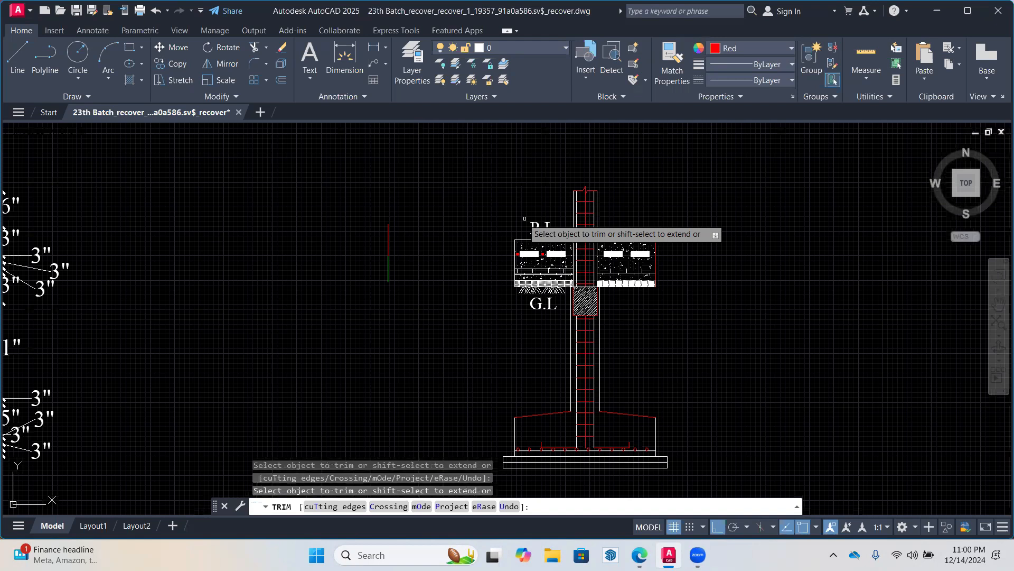
key("Escape")
Copy the earth symbols beneath the right side of the F1 plinth to the same place under the F2 plinth layers
middle_click_drag(525, 219, 869, 208)
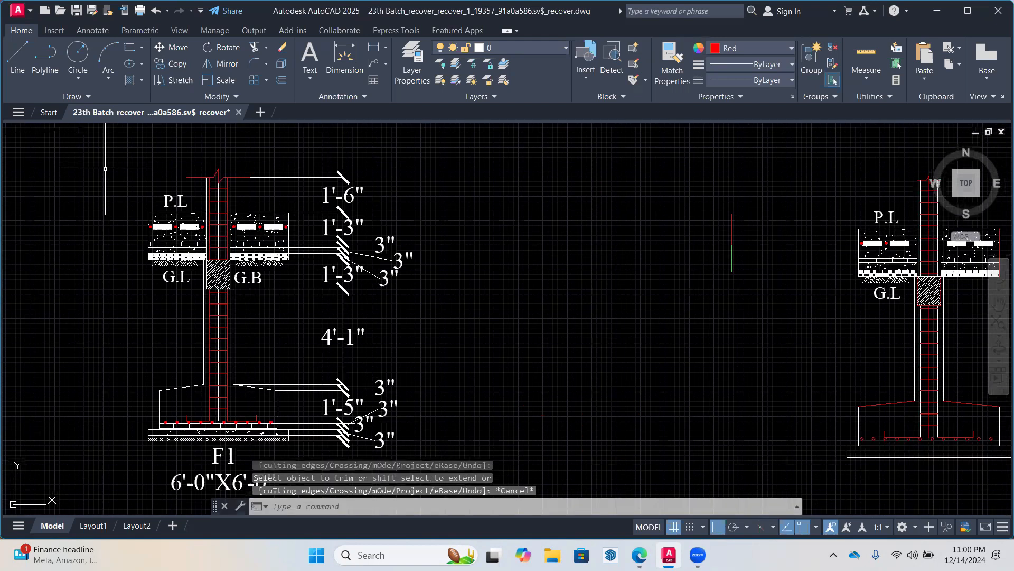
scroll(273, 297, "up", 6)
left_click(324, 177)
left_click(116, 159)
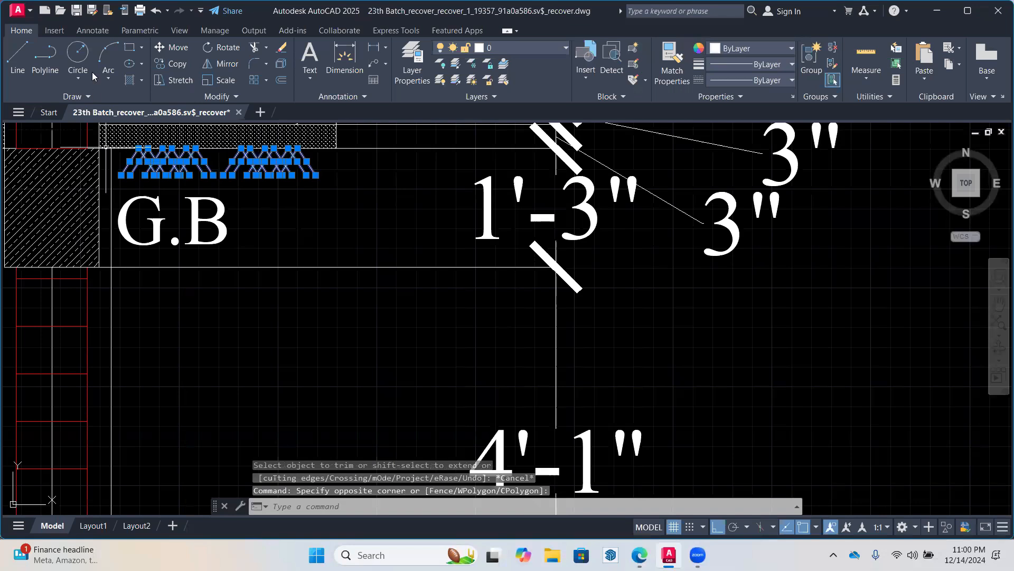
left_click(172, 63)
left_click(112, 149)
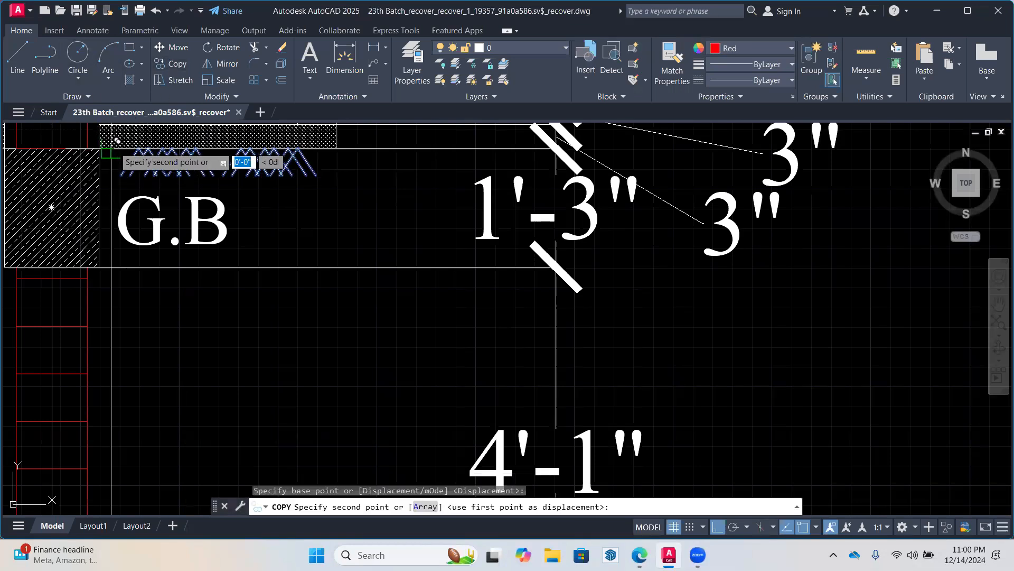
scroll(245, 197, "down", 2)
scroll(245, 197, "down", 2)
middle_click_drag(860, 192, 411, 293)
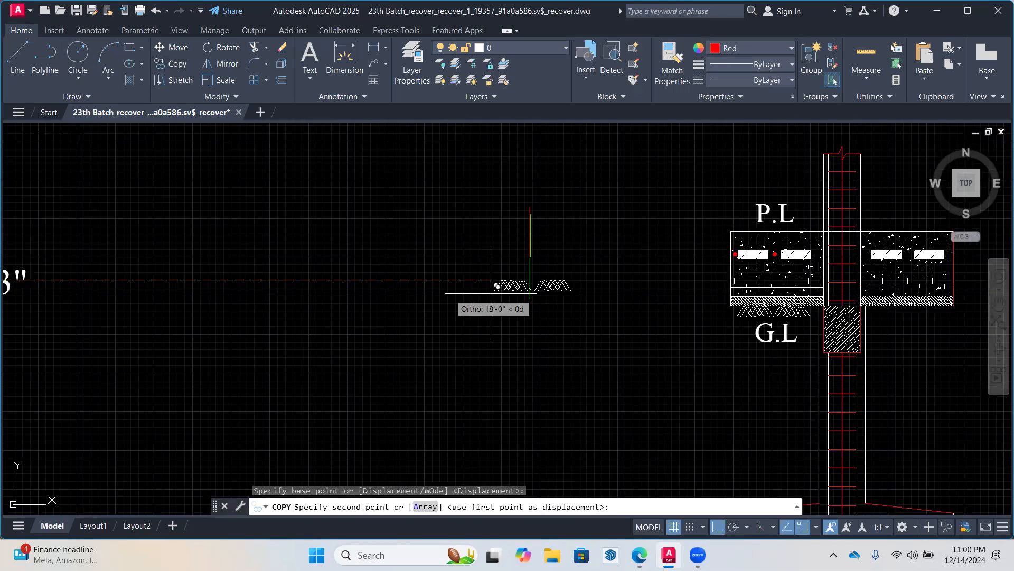
left_click(861, 288)
middle_click_drag(861, 287, 479, 357)
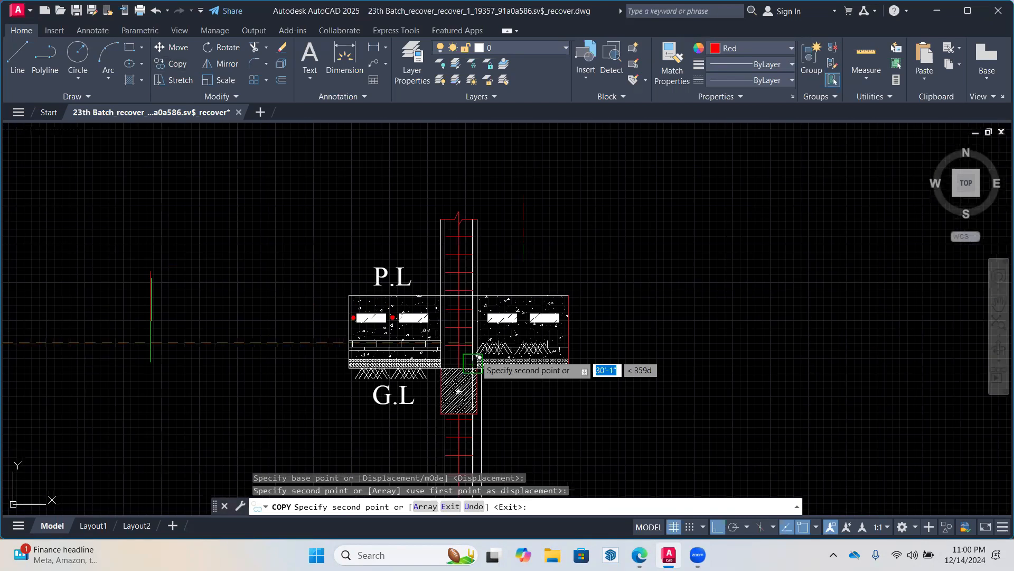
key("Escape")
Erase the colored vertical bar lines standing between the F1 and F2 sections
left_click(187, 245)
left_click(130, 372)
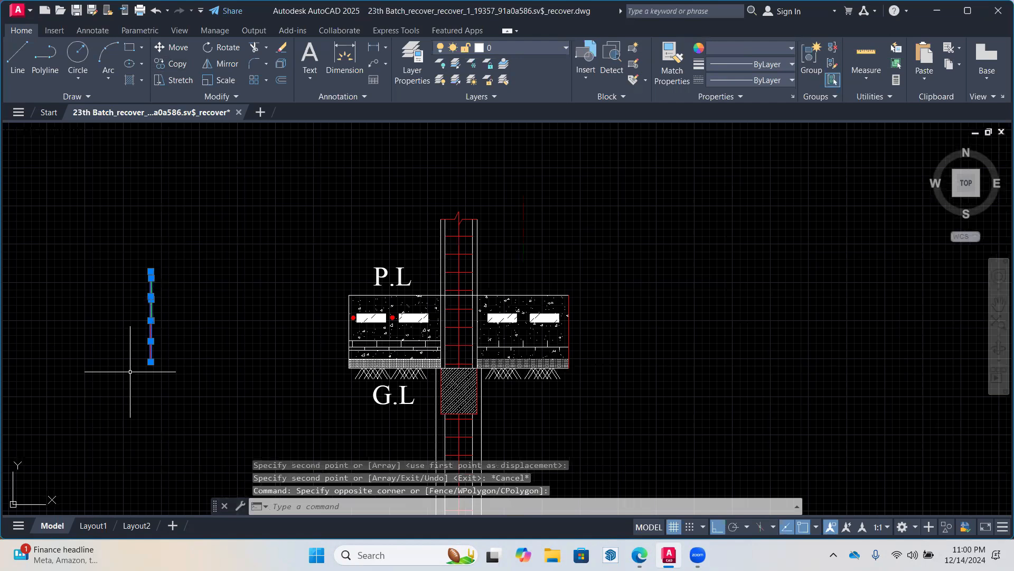
key("Delete")
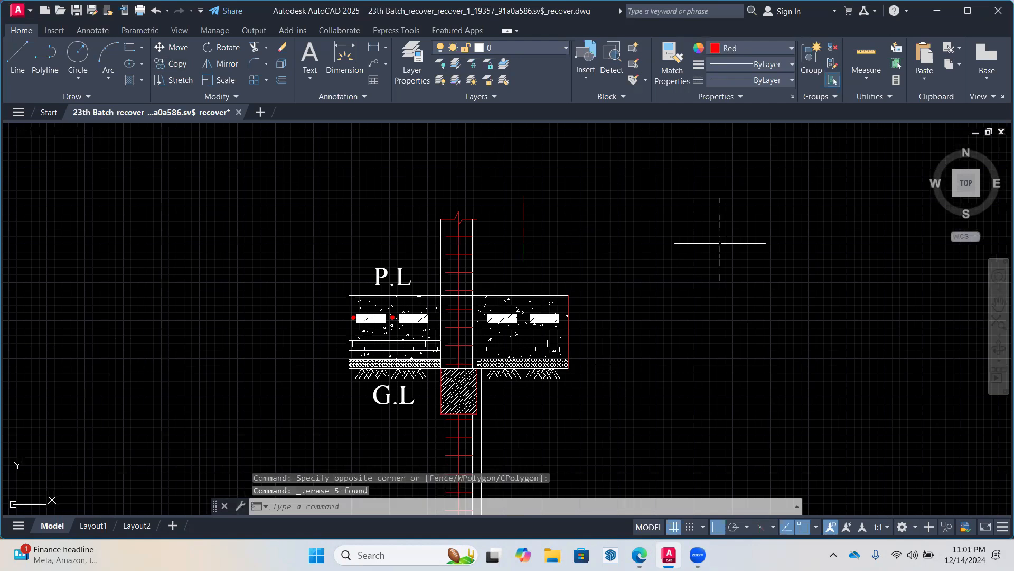
Review the finished F2 section and examine the footing types F1 to F5 in the footing layout
scroll(394, 308, "down", 2)
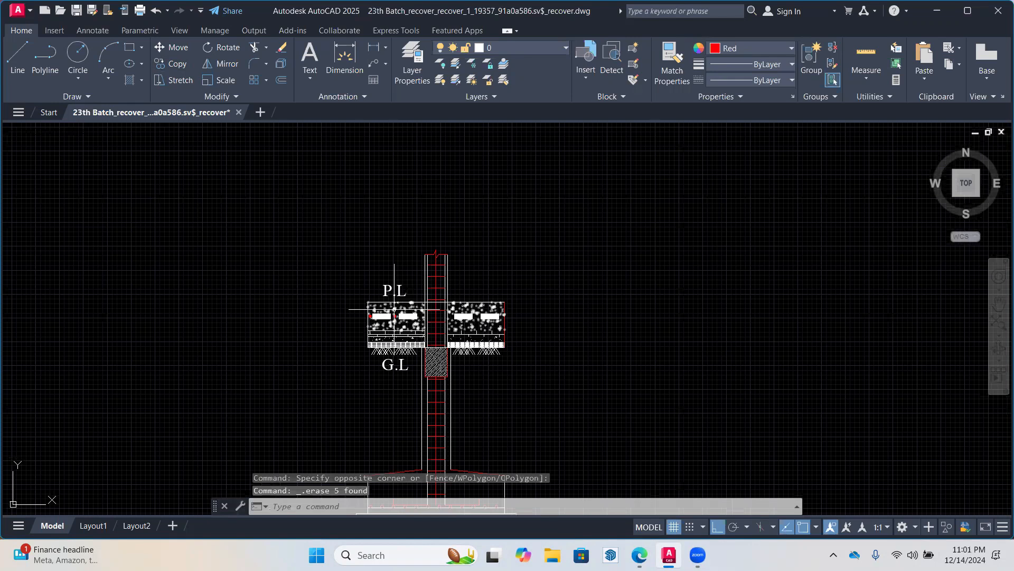
middle_click_drag(394, 308, 427, 226)
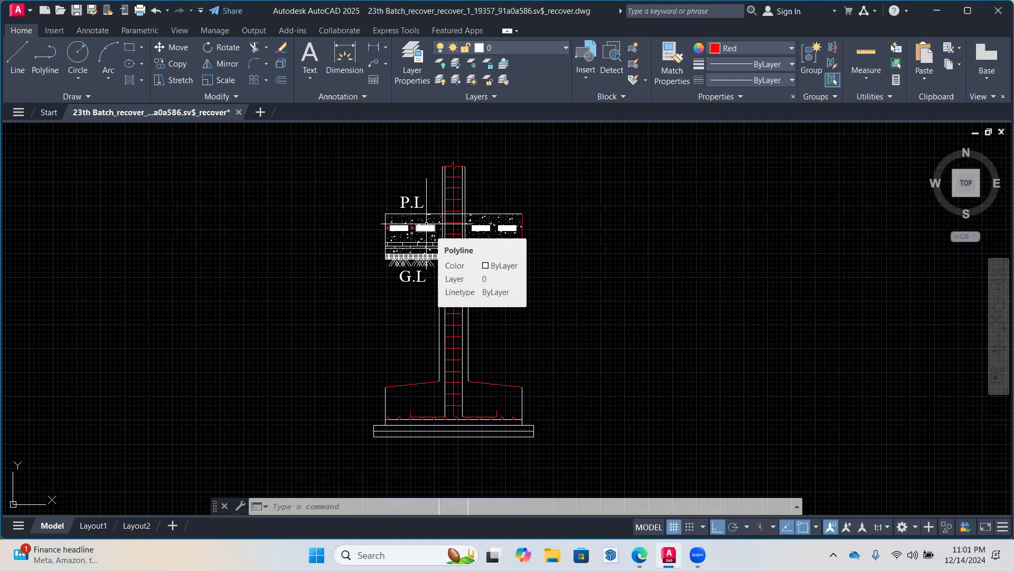
scroll(526, 280, "down", 5)
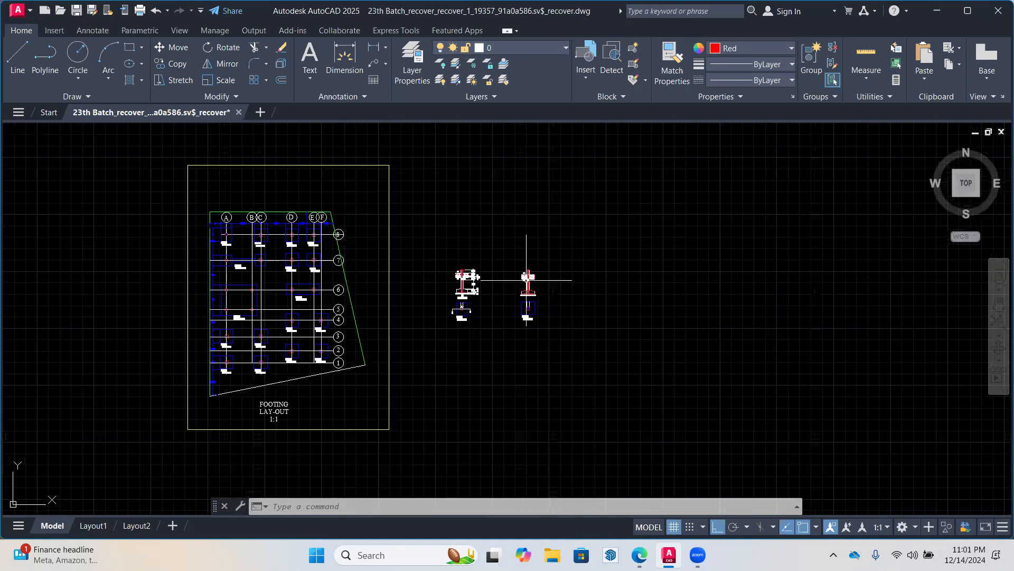
scroll(222, 232, "up", 8)
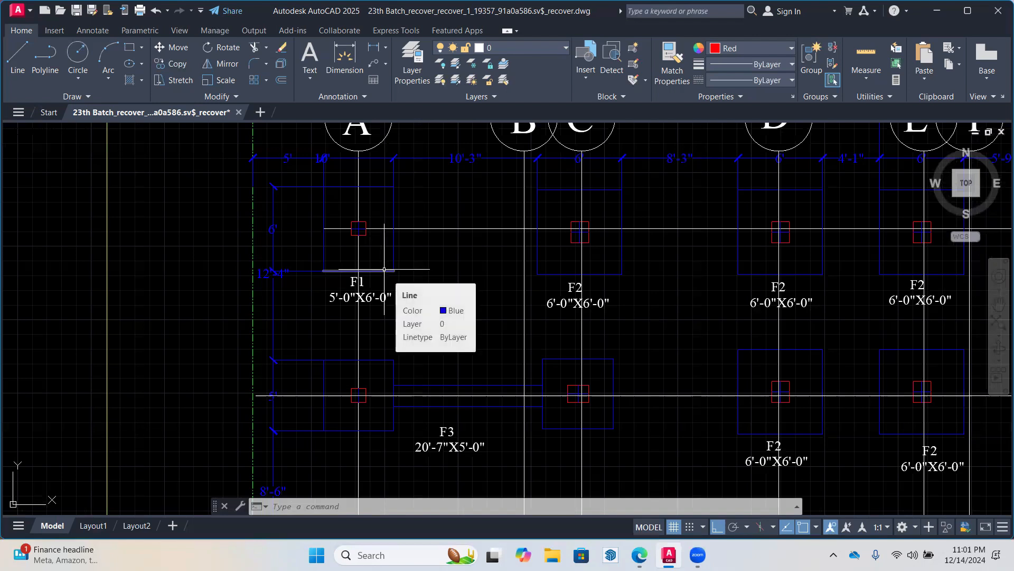
scroll(284, 281, "down", 4)
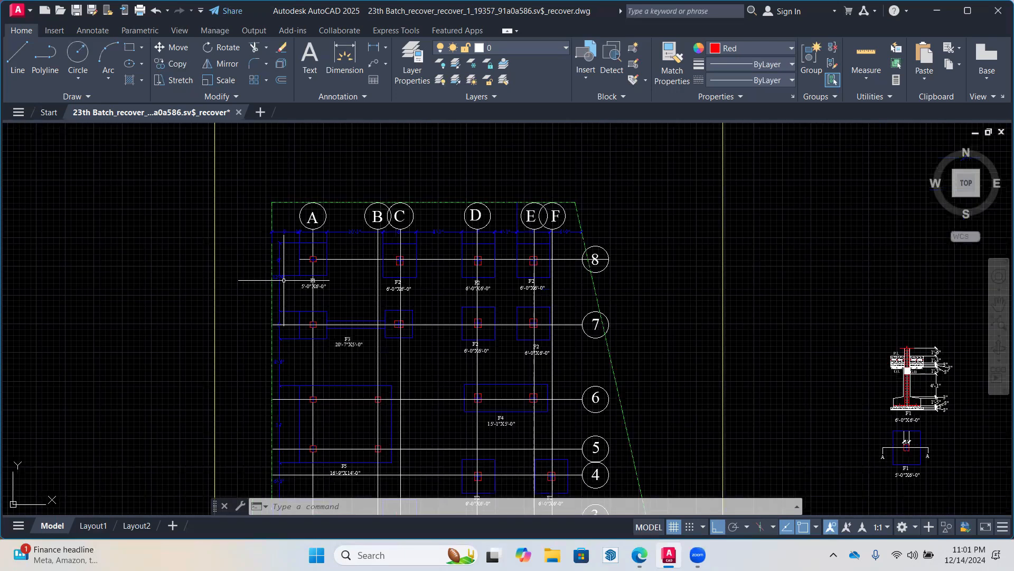
scroll(317, 319, "up", 2)
middle_click_drag(316, 319, 326, 158)
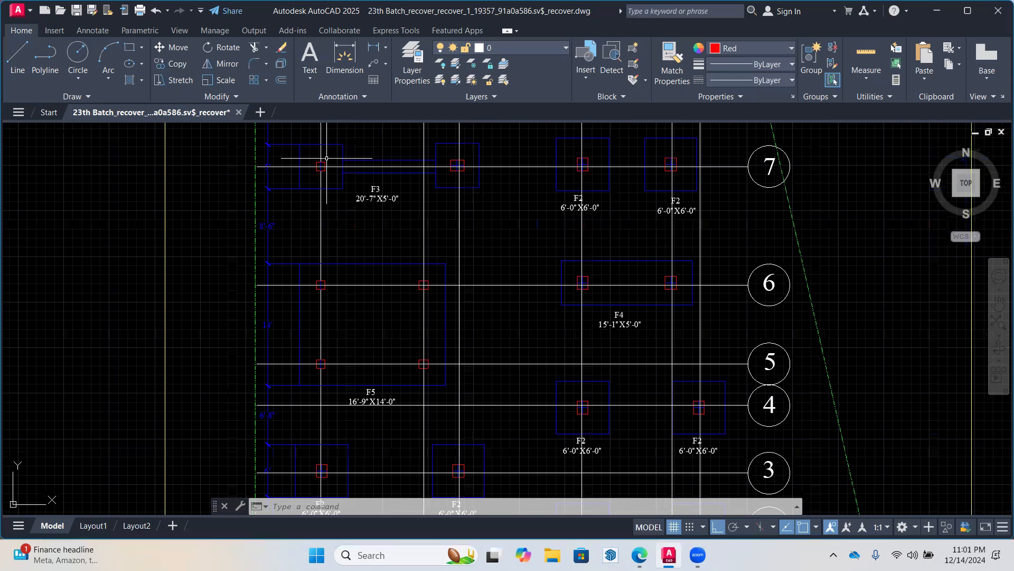
middle_click_drag(566, 403, 447, 274)
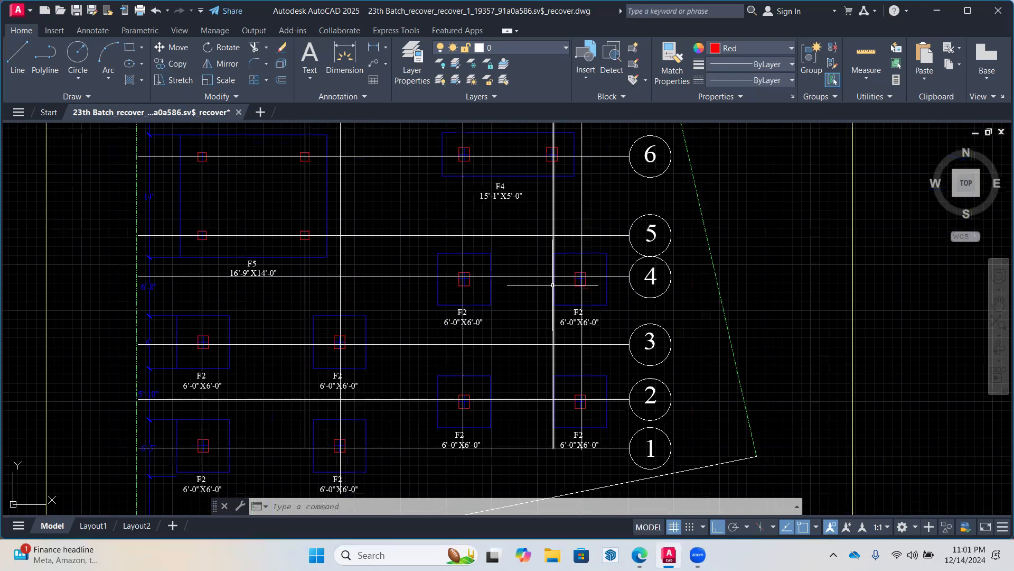
middle_click_drag(489, 167, 485, 346)
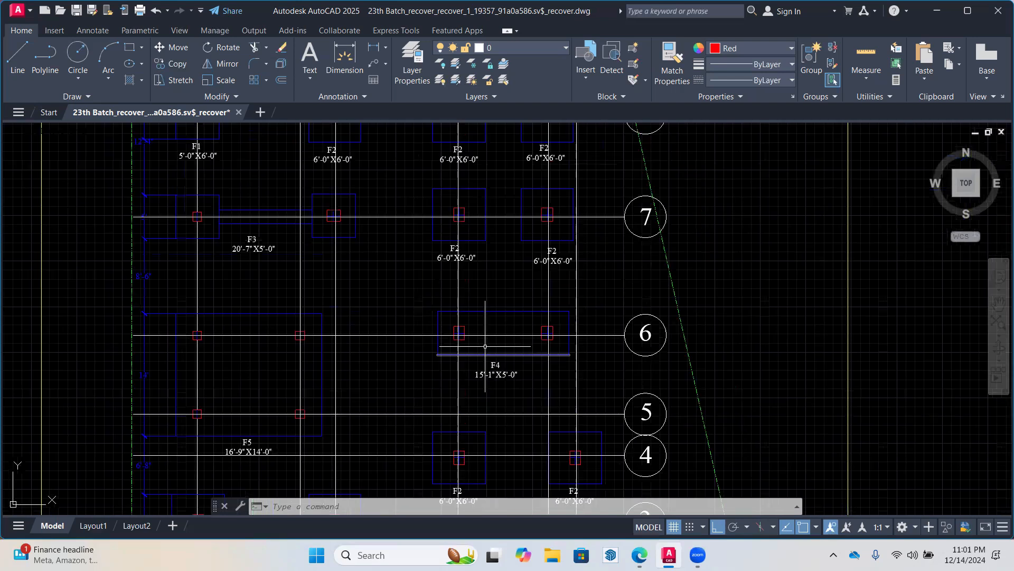
Copy the F4 combined footing outline with both its columns from the footing layout to the empty area beside the F2 plan
scroll(470, 325, "up", 5)
left_click(485, 310)
left_click(470, 274)
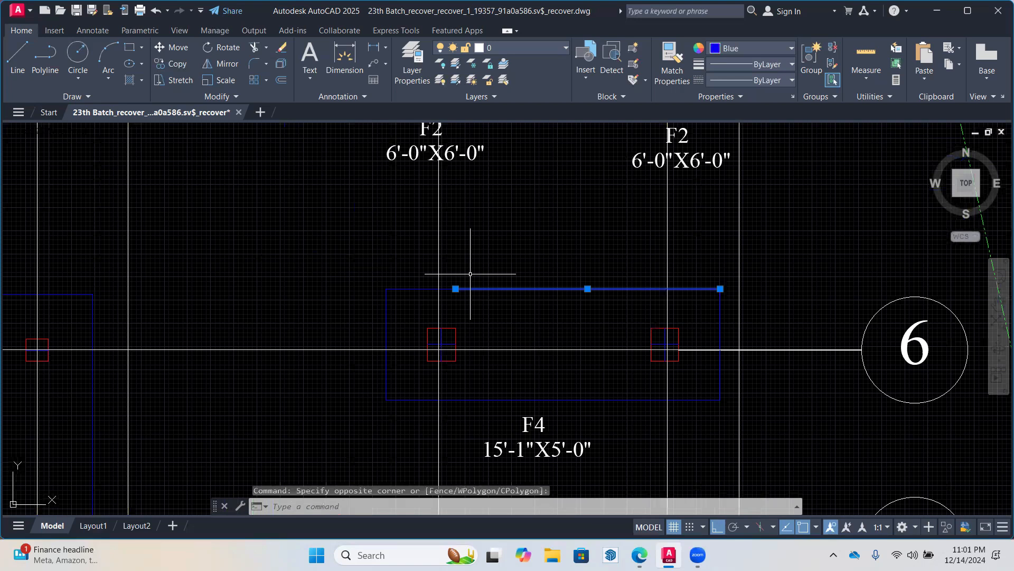
scroll(740, 412, "up", 2)
middle_click_drag(739, 412, 671, 294)
left_click(671, 294)
left_click(593, 261)
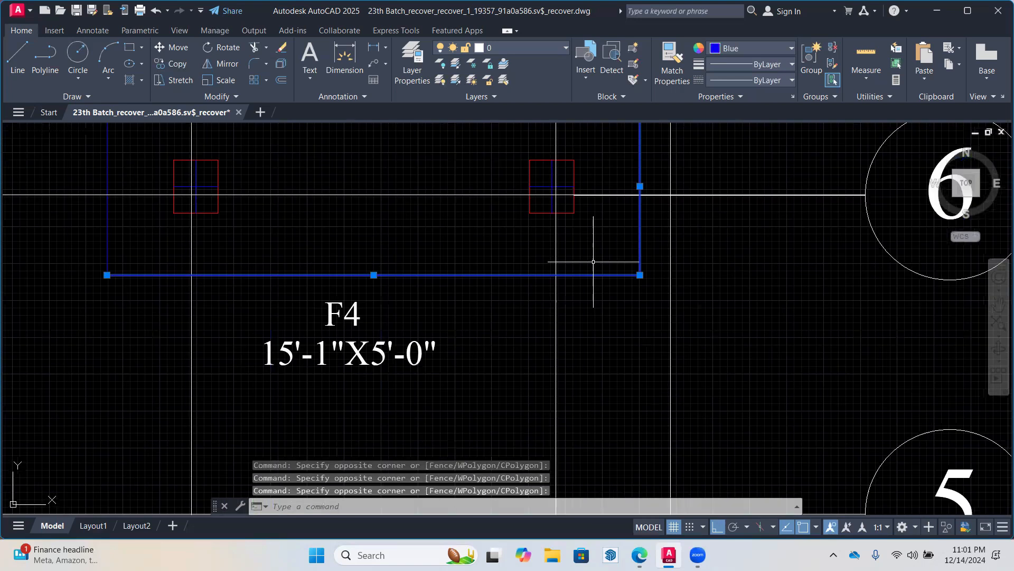
middle_click_drag(593, 262, 638, 336)
left_click(262, 246)
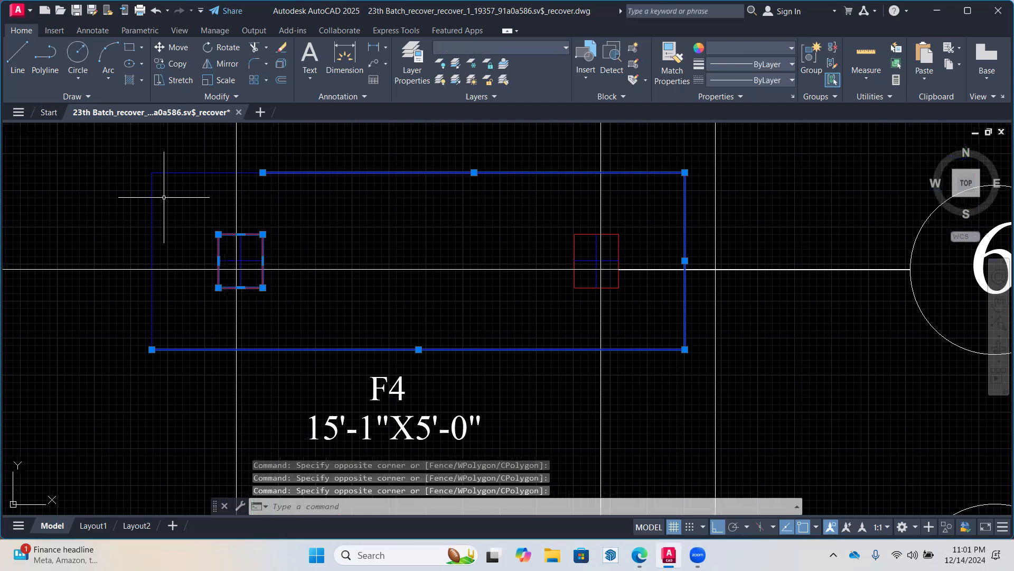
scroll(249, 257, "up", 6)
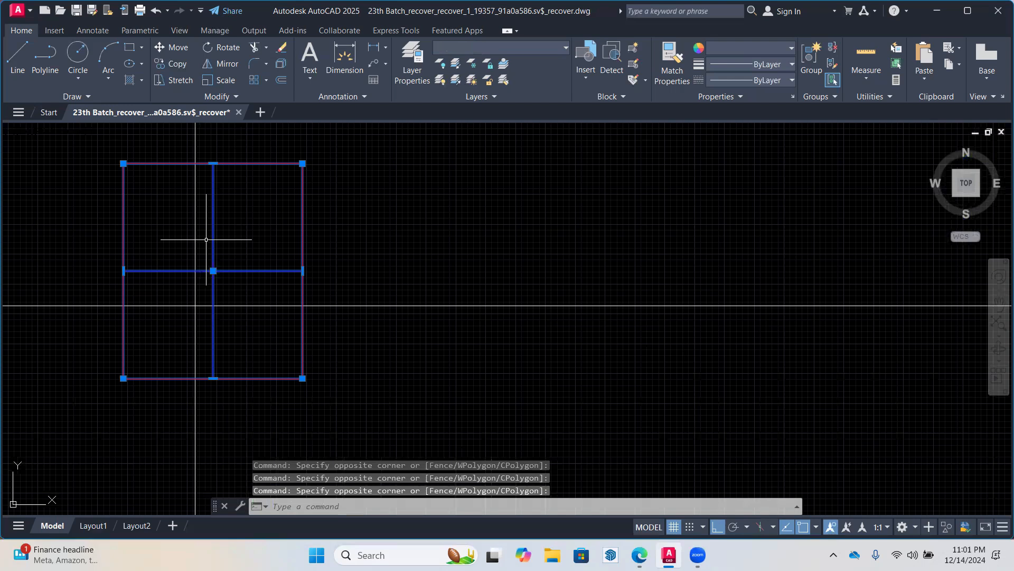
scroll(206, 239, "down", 4)
scroll(538, 225, "up", 4)
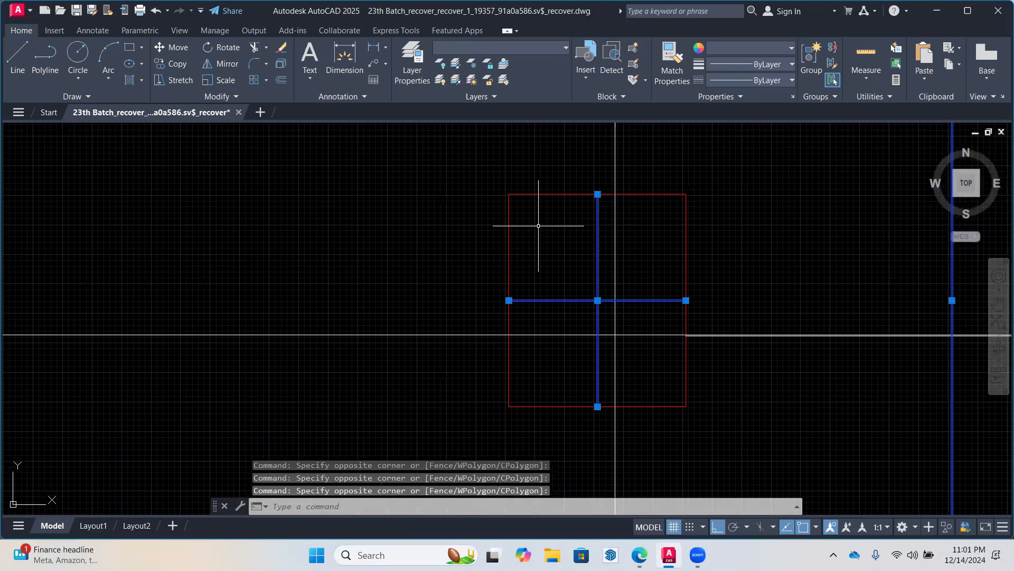
scroll(400, 224, "down", 6)
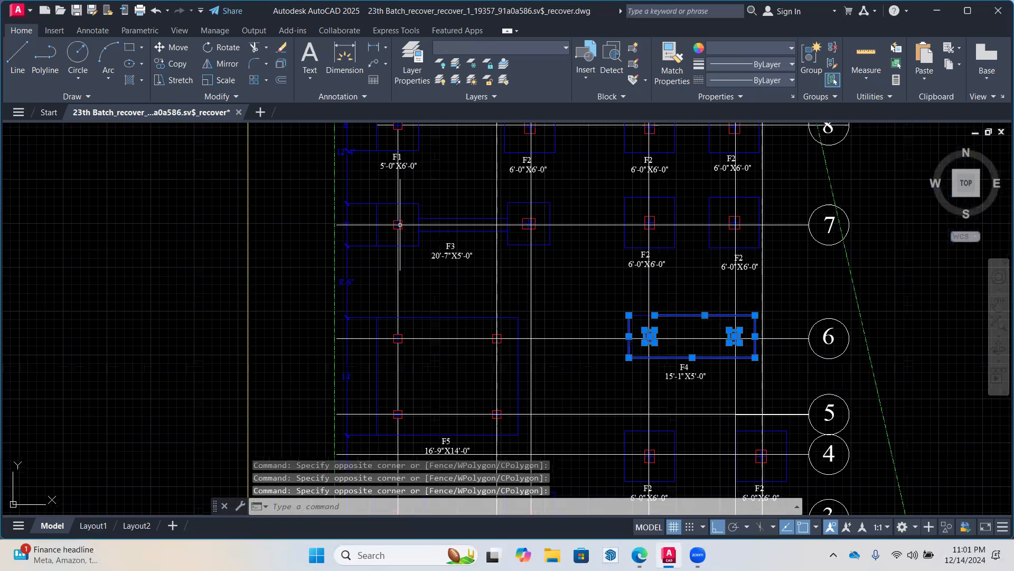
left_click(164, 64)
scroll(412, 220, "up", 4)
left_click(175, 205)
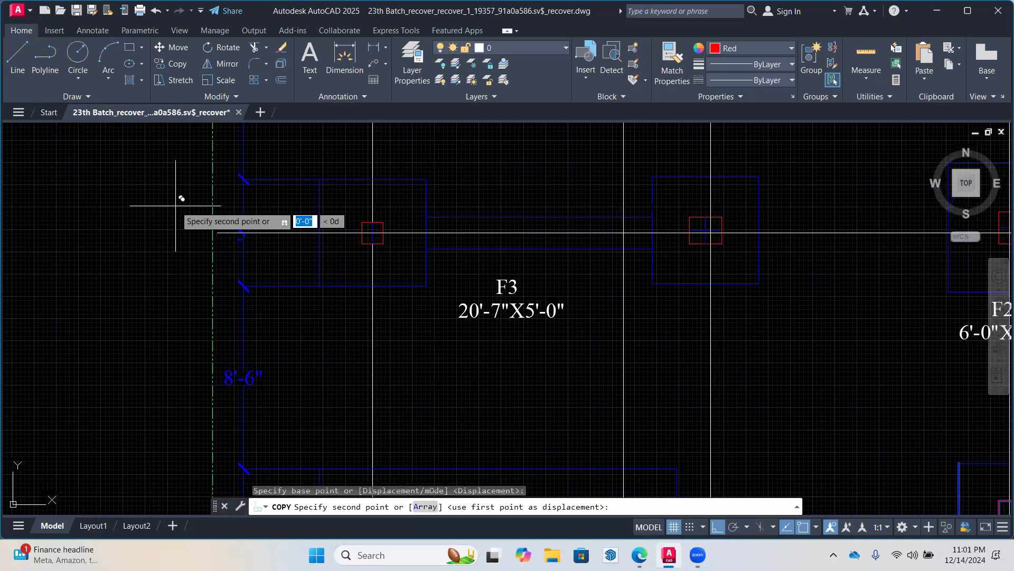
scroll(512, 322, "down", 5)
key("F8")
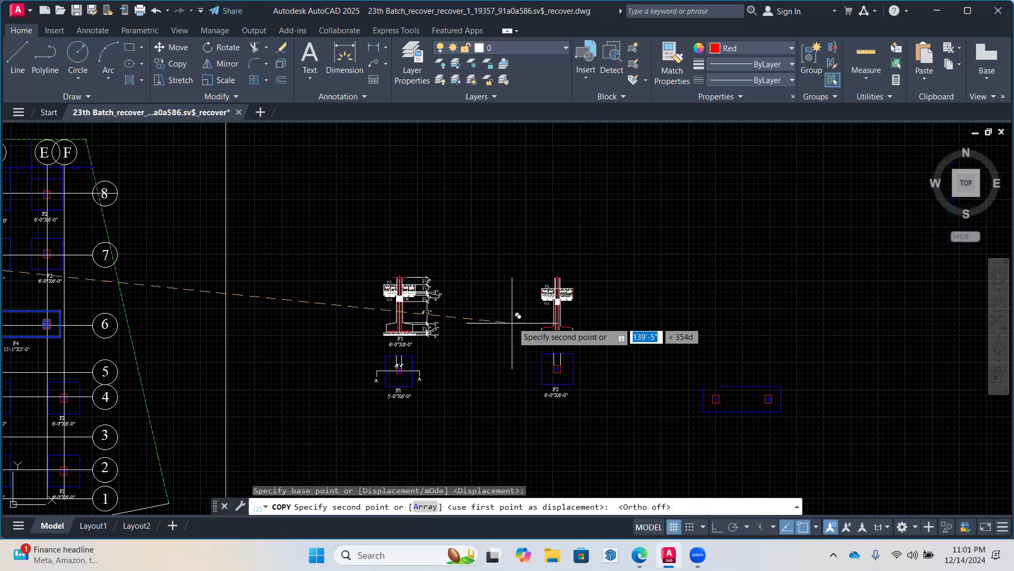
scroll(512, 323, "up", 2)
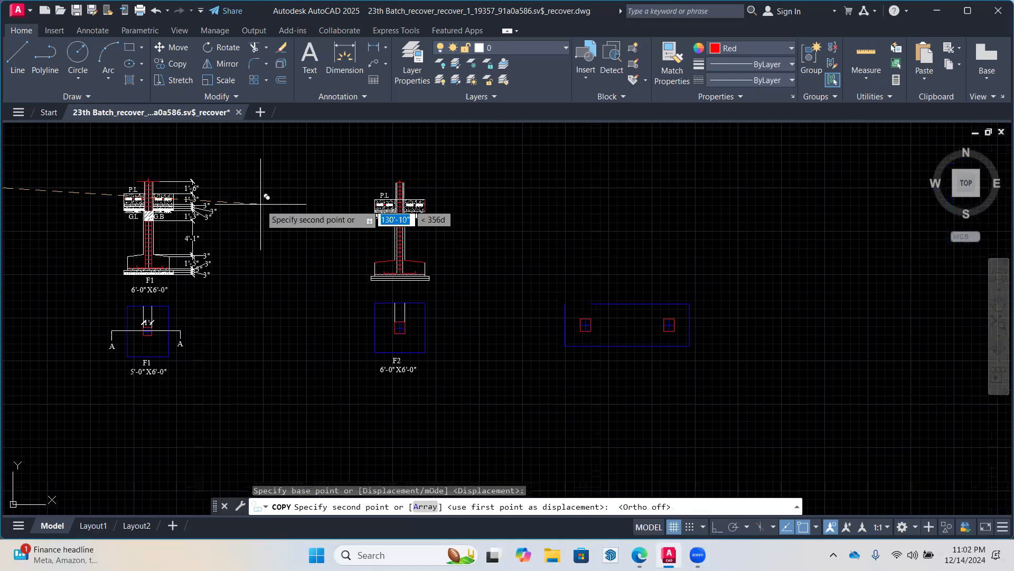
key("Return")
Extend the upper edge line of the copied F4 outline to close the gap at its left corner
key("Return")
left_click(266, 47)
left_click(271, 92)
mouse_move(623, 293)
left_mouse_down()
mouse_move(625, 311)
mouse_move(611, 308)
left_mouse_up()
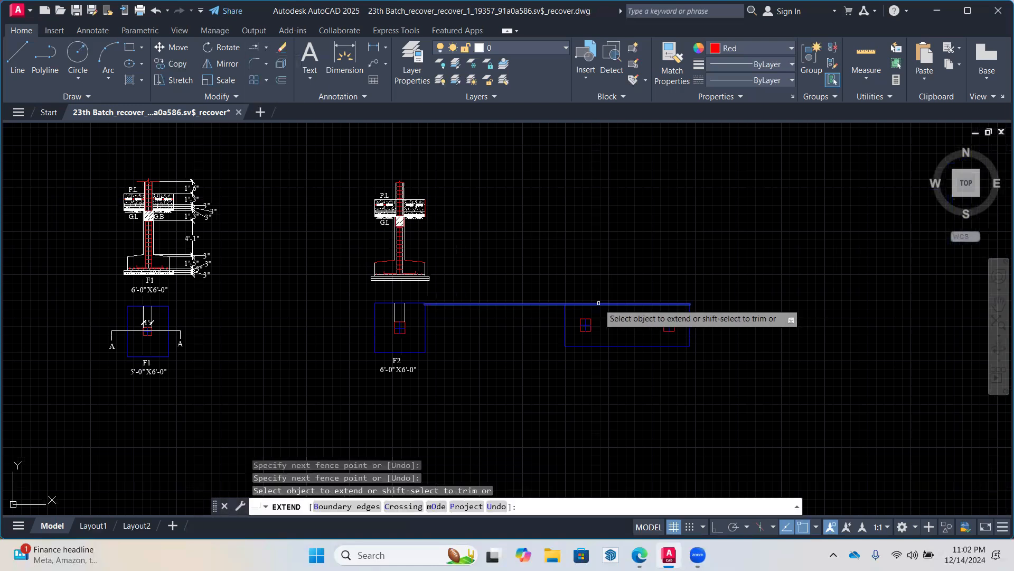
key("Escape")
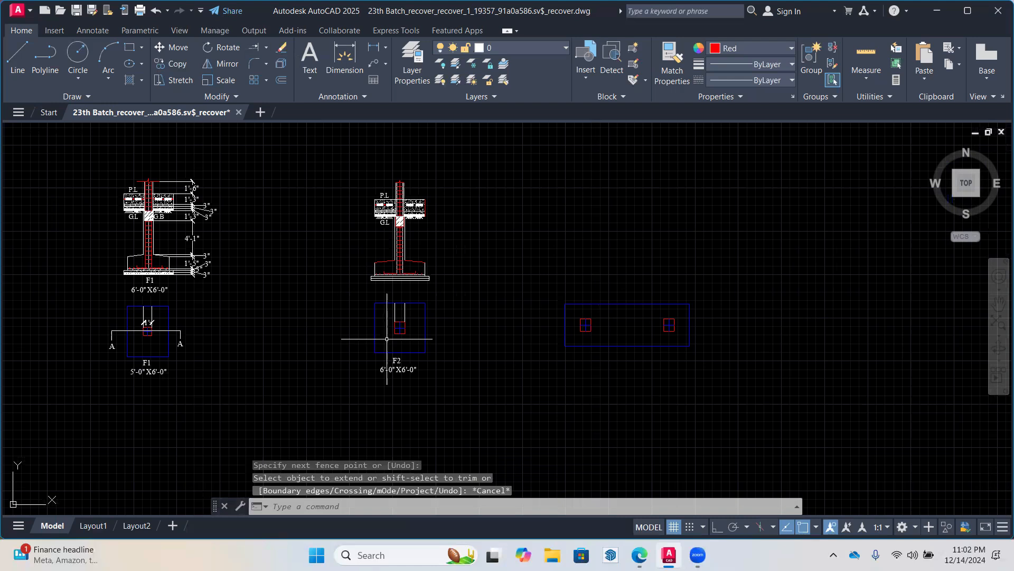
Copy the F2 size label from beneath the F2 plan to just below the F2 section's base
scroll(403, 362, "up", 2)
left_click(403, 363)
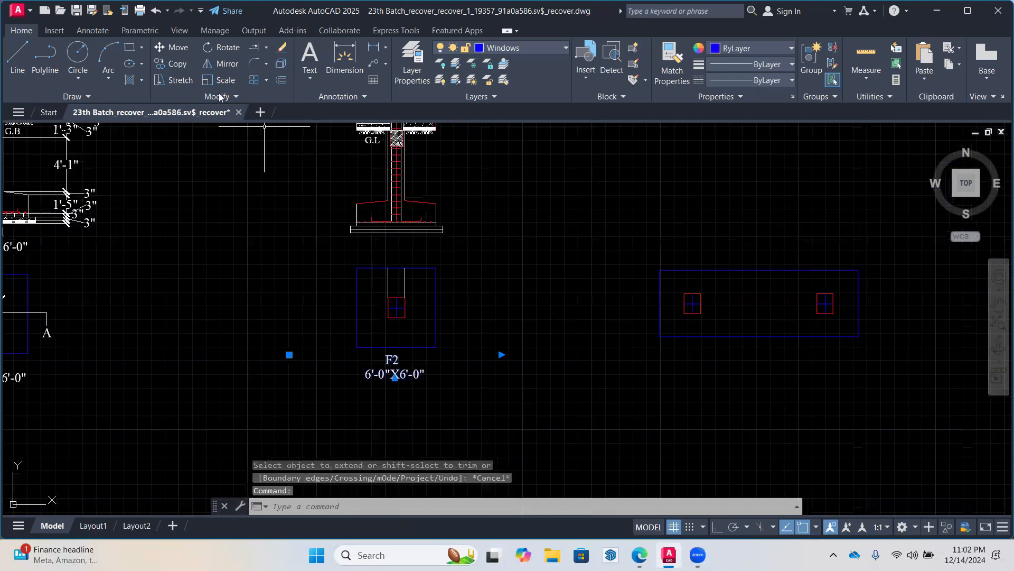
type("co")
key("space")
left_click(499, 380)
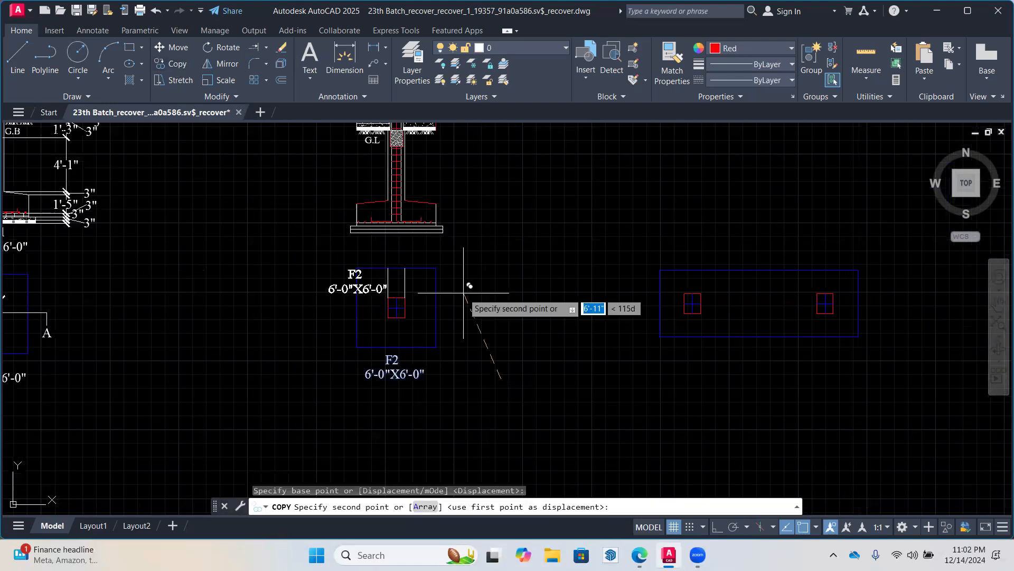
scroll(486, 269, "up", 2)
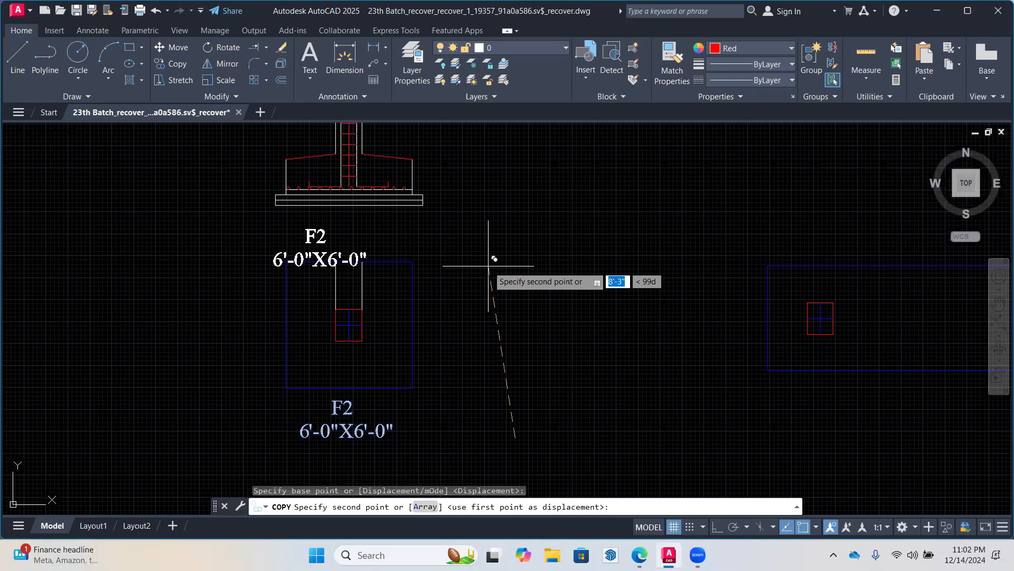
left_click(488, 266)
key("Escape")
Change the size in the copied F2 section label to 7'-0"X6'-0"
scroll(385, 312, "up", 3)
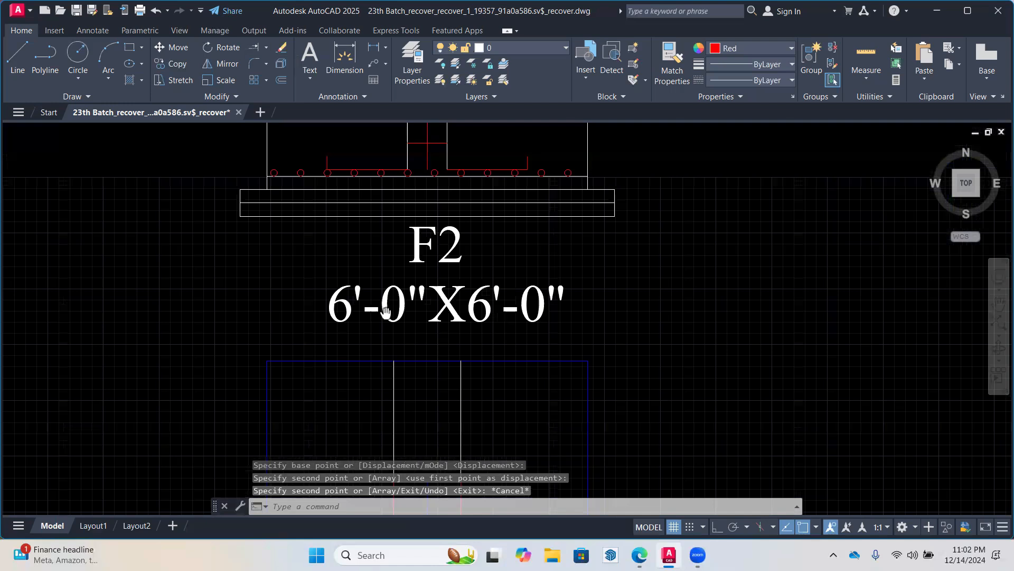
double_click(385, 311)
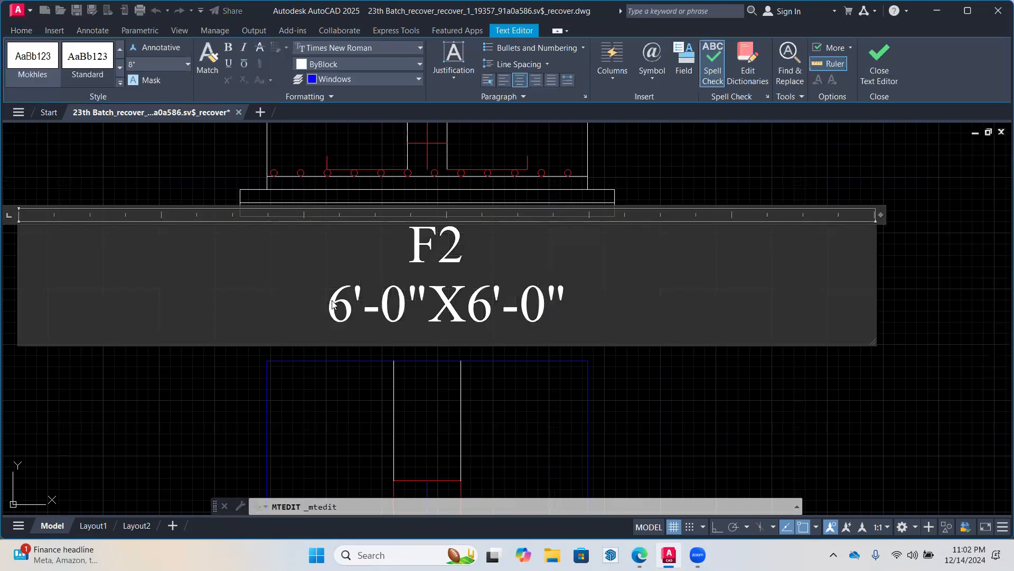
left_click(333, 304)
key("Delete")
type("7")
left_click(790, 145)
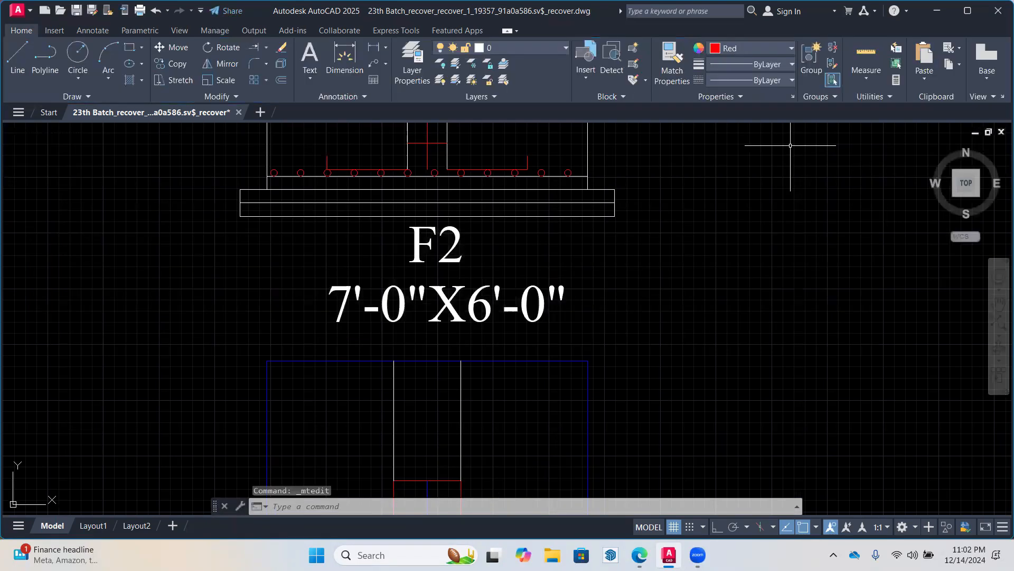
Hatch the upper bedding layer under the F2 footing with the AR-CONC pattern at scale 1
type("H")
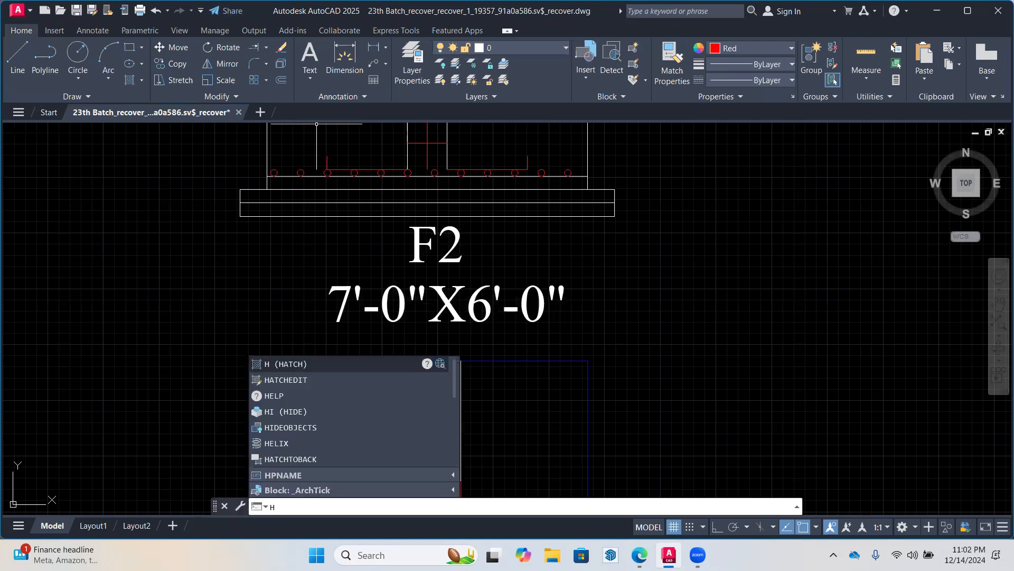
key("Return")
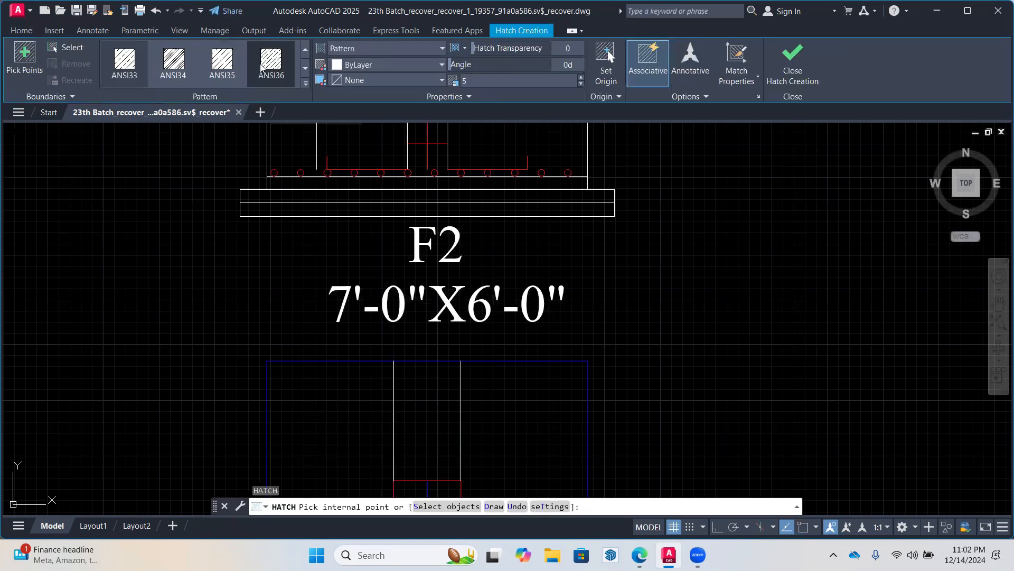
left_click(306, 83)
left_click(274, 176)
scroll(300, 192, "up", 2)
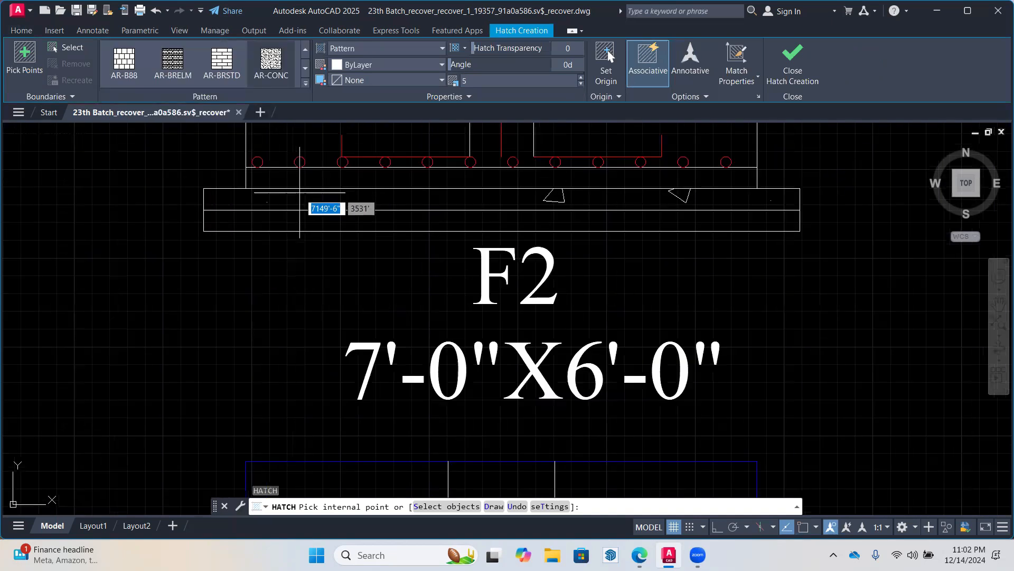
left_click(305, 197)
left_click(514, 83)
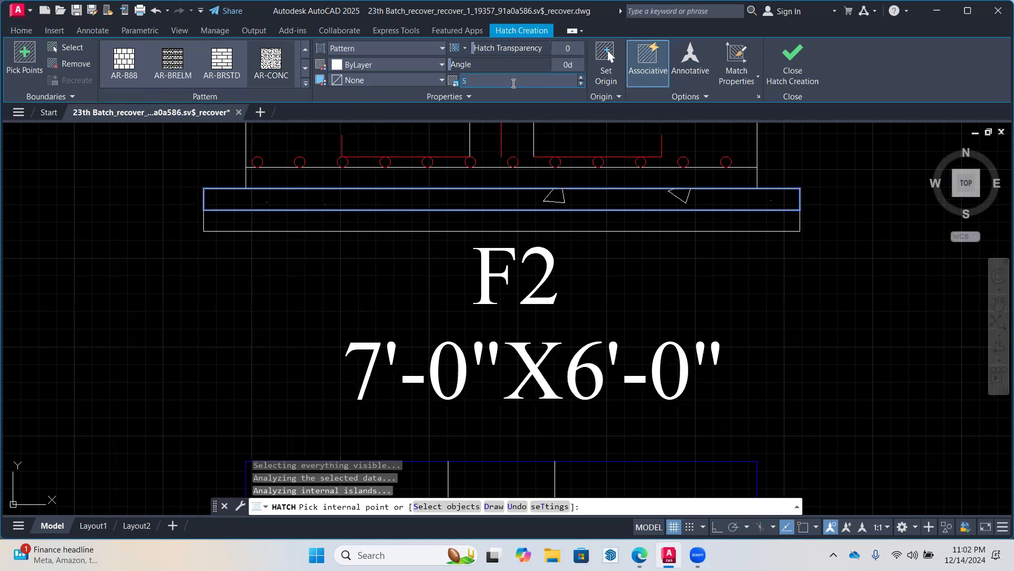
type("1")
key("Return")
key("Escape")
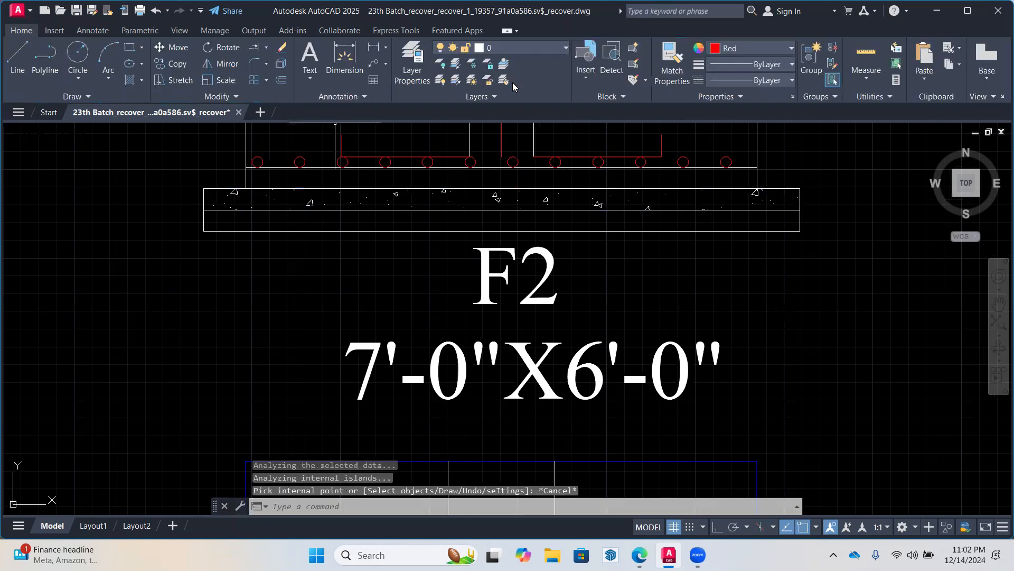
Hatch the lowest bedding layer under the F2 footing with a dense fine pattern, matching the F1 section
type("h")
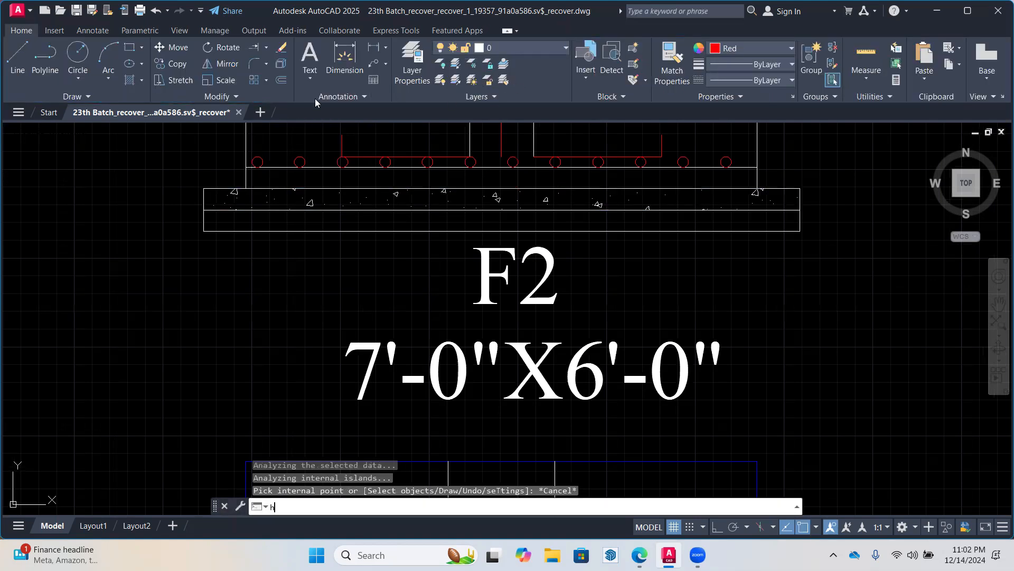
key("Return")
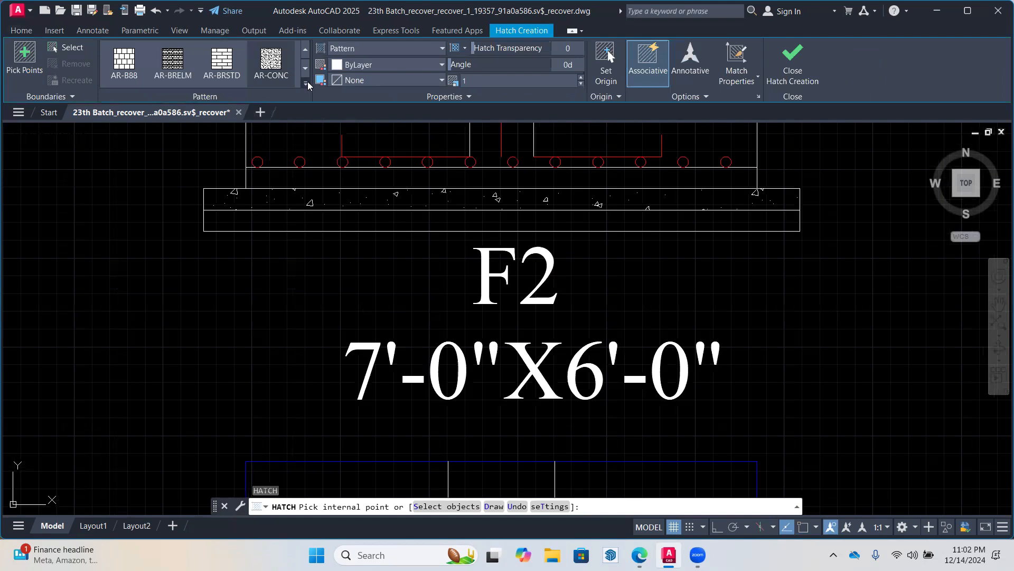
left_click(308, 83)
left_click(275, 206)
left_click(350, 222)
key("Return")
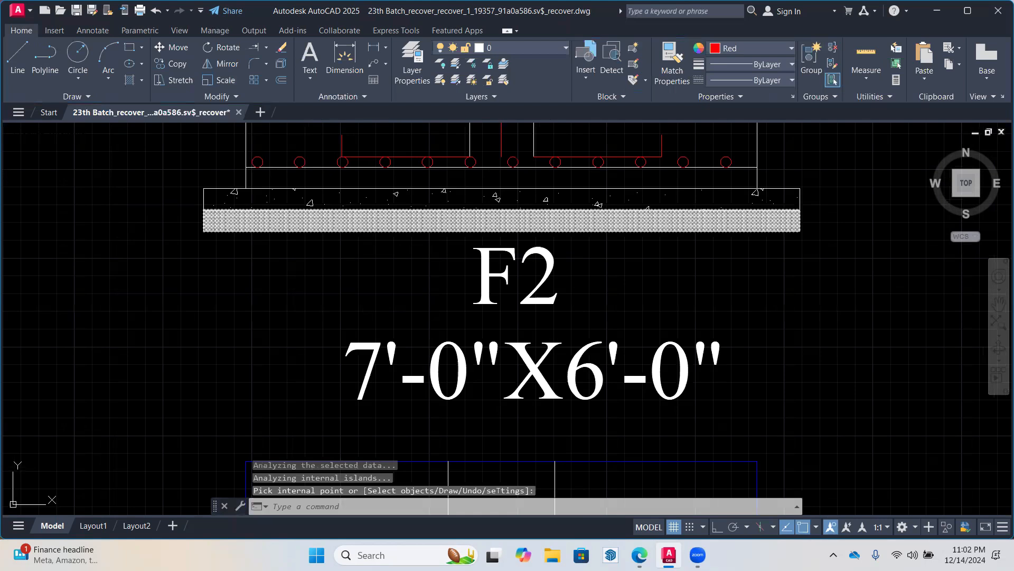
Hatch the strip directly beneath the F2 footing's bottom bars with the AR-BRSTD brick pattern at scale 1
key("Return")
scroll(211, 132, "down", 3)
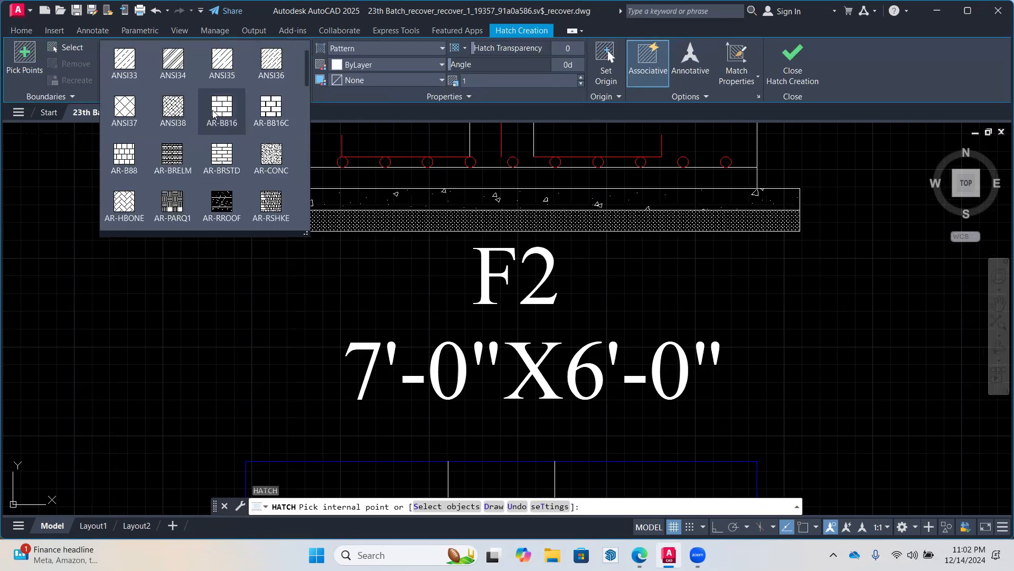
left_click(214, 113)
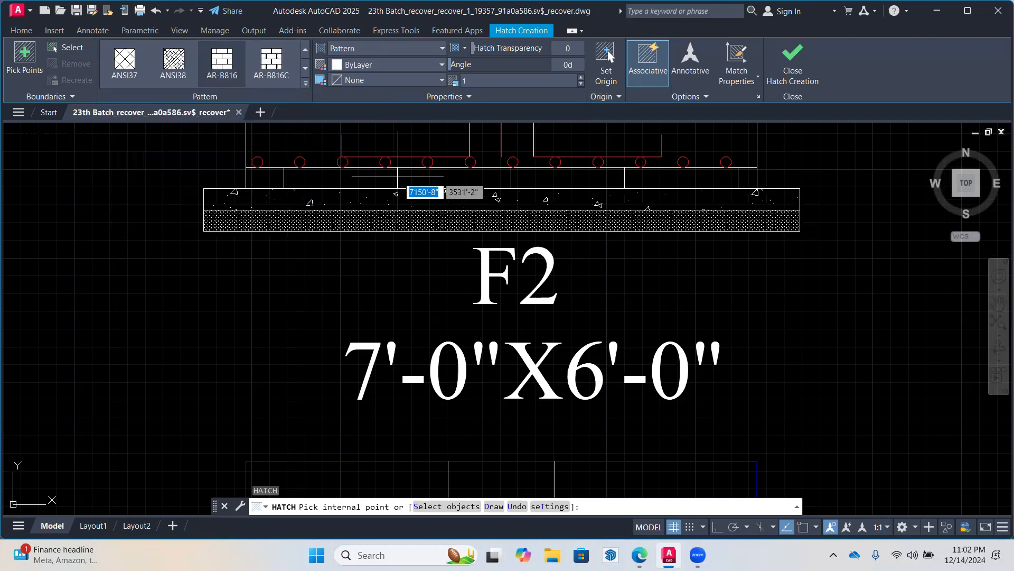
left_click(291, 67)
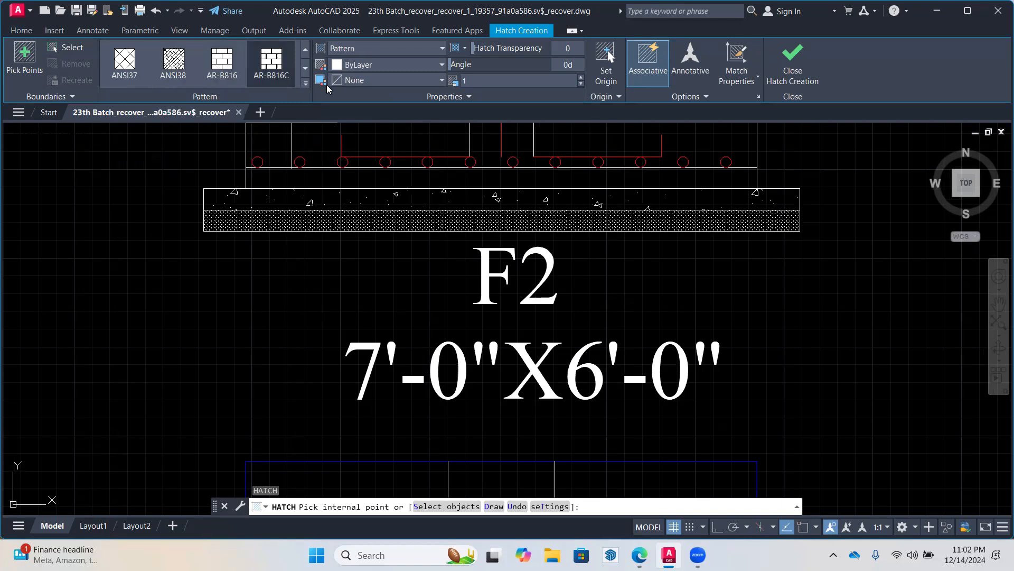
left_click(305, 83)
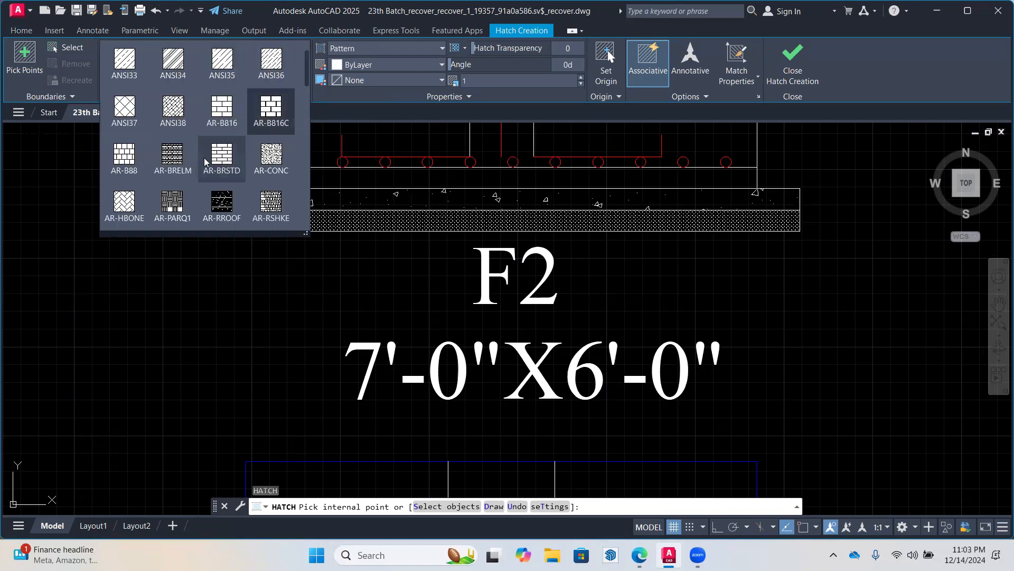
left_click(222, 158)
left_click(386, 176)
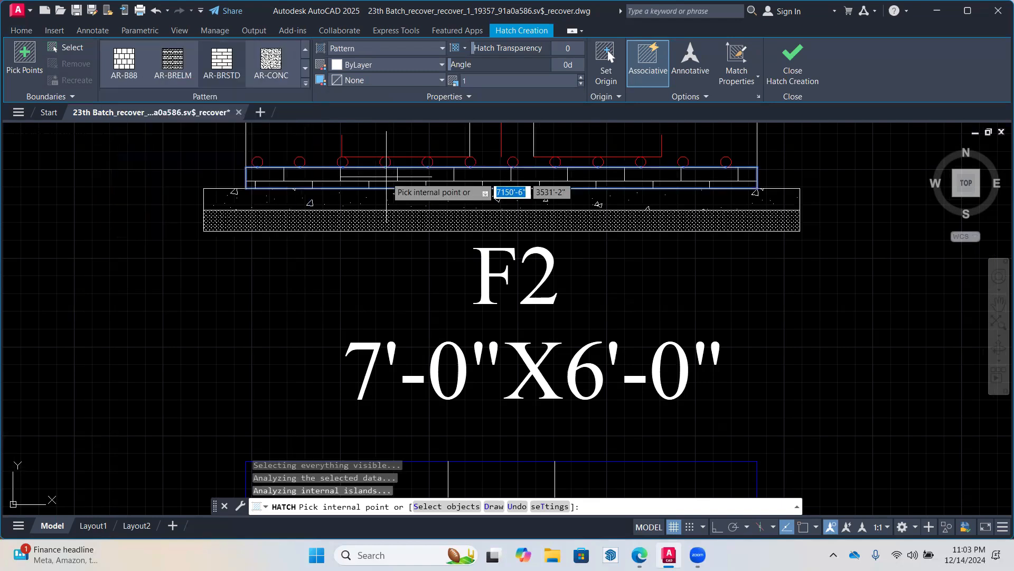
key("Return")
Copy the G.B label from the F1 section to the same place beside the hatched grade beam in the F2 section
scroll(403, 245, "down", 2)
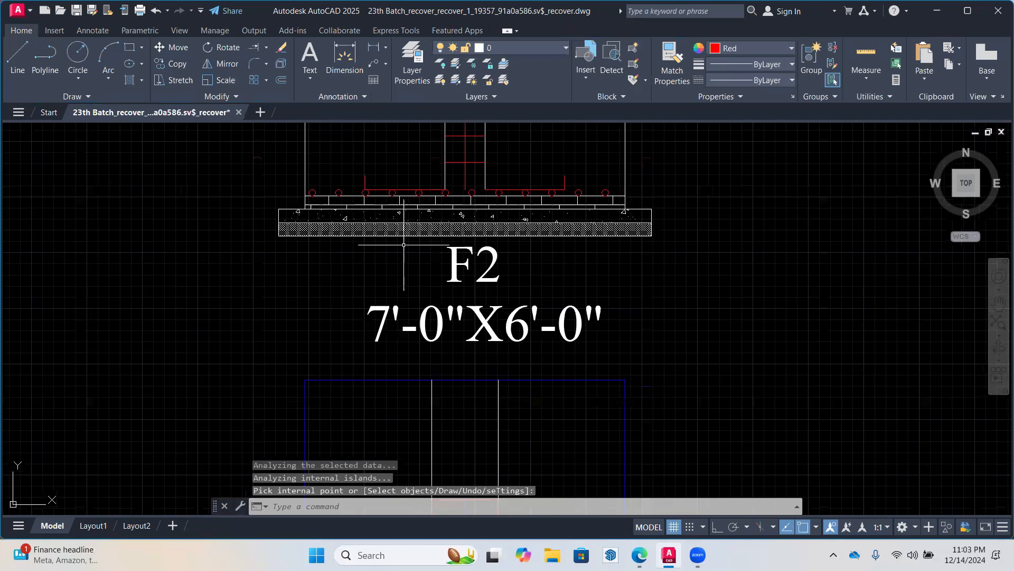
scroll(421, 334, "down", 6)
right_click(436, 237)
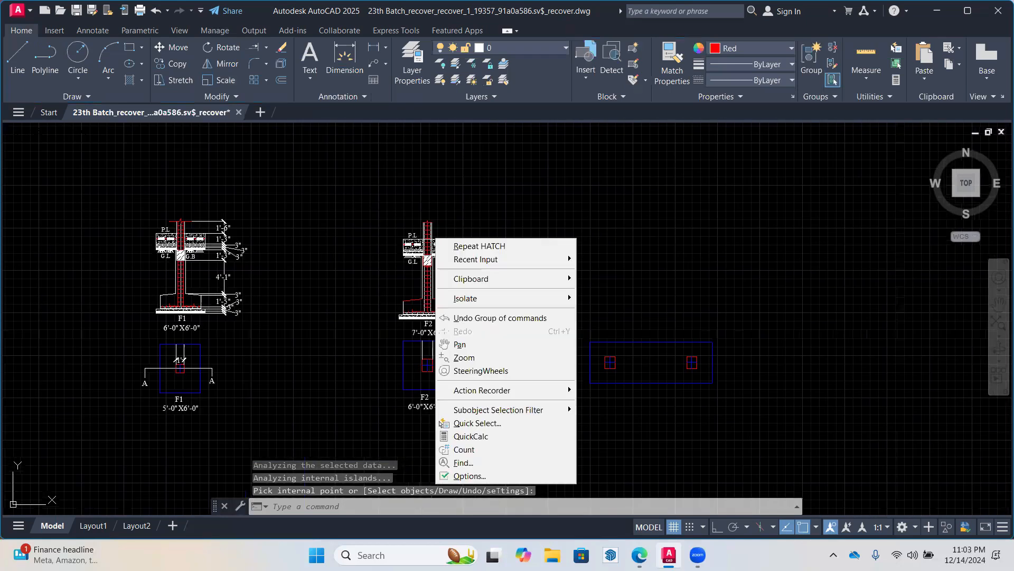
left_click(188, 262)
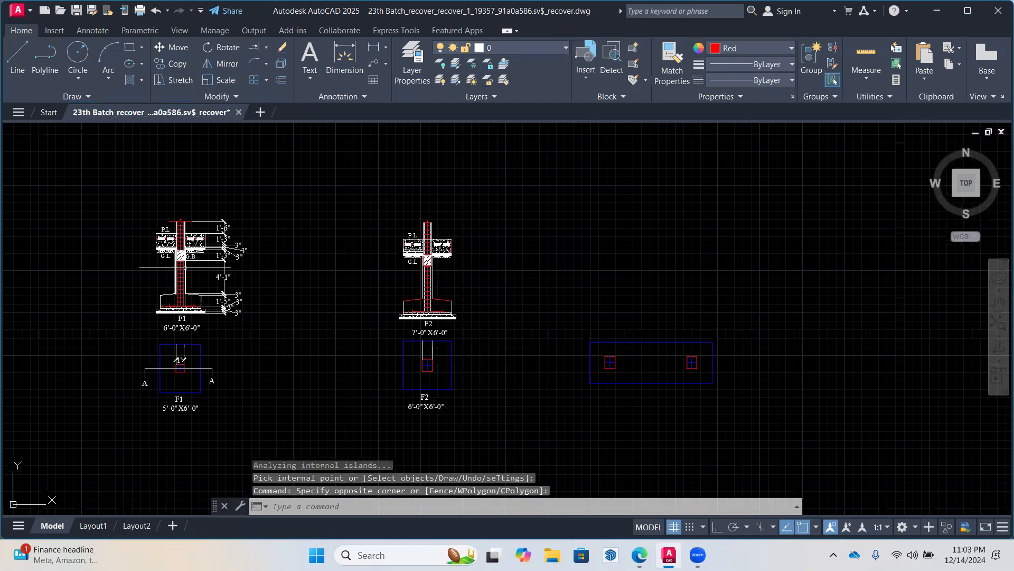
scroll(188, 262, "up", 8)
left_click(207, 225)
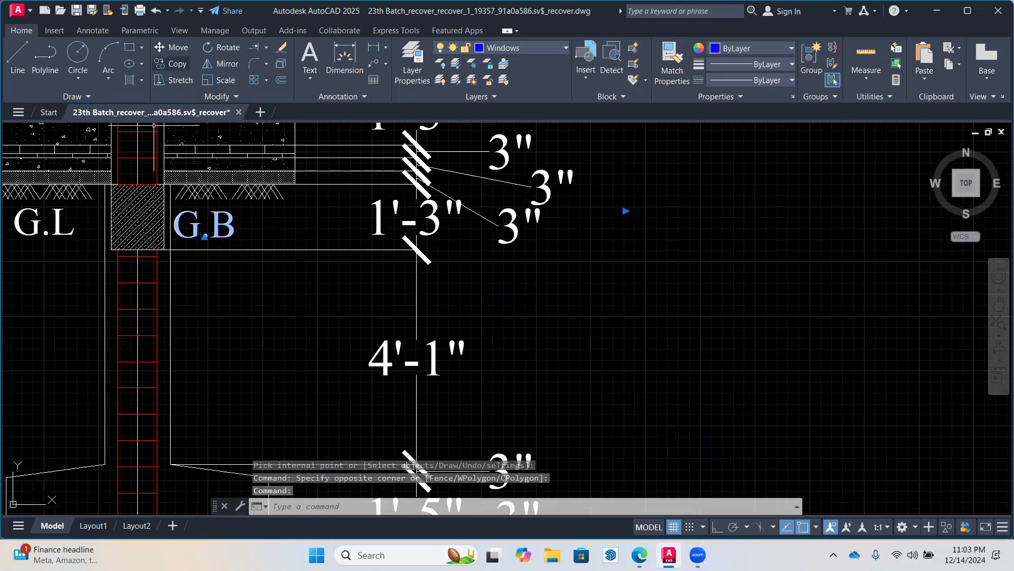
type("co")
key("space")
left_click(209, 217)
scroll(377, 245, "down", 3)
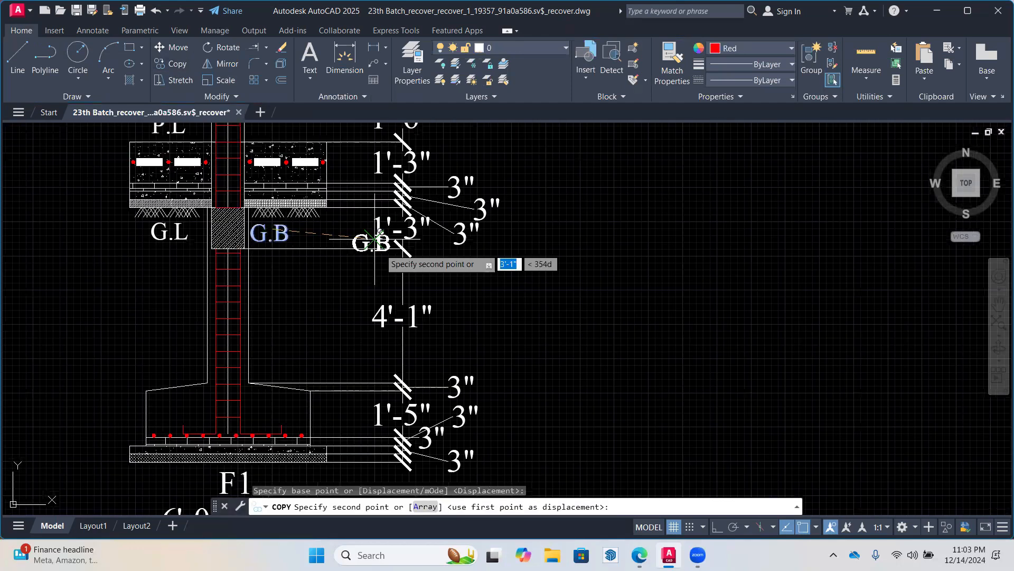
scroll(374, 239, "down", 3)
scroll(333, 256, "up", 5)
left_click(332, 255)
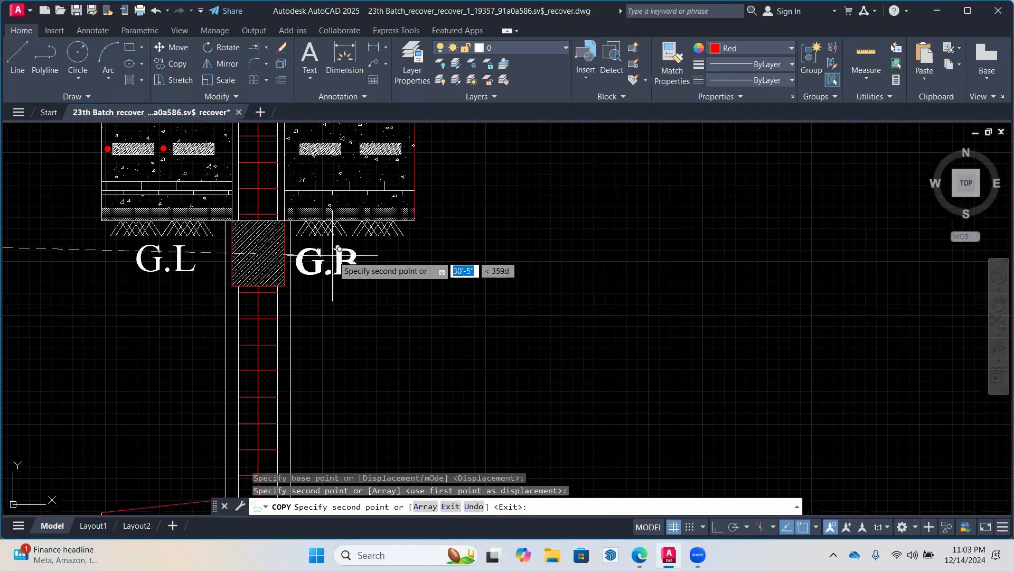
key("Escape")
Dimension the F2 section's heights with a chain of continued dimensions from the bedding layers up to the underside of the floor layers
scroll(560, 287, "down", 4)
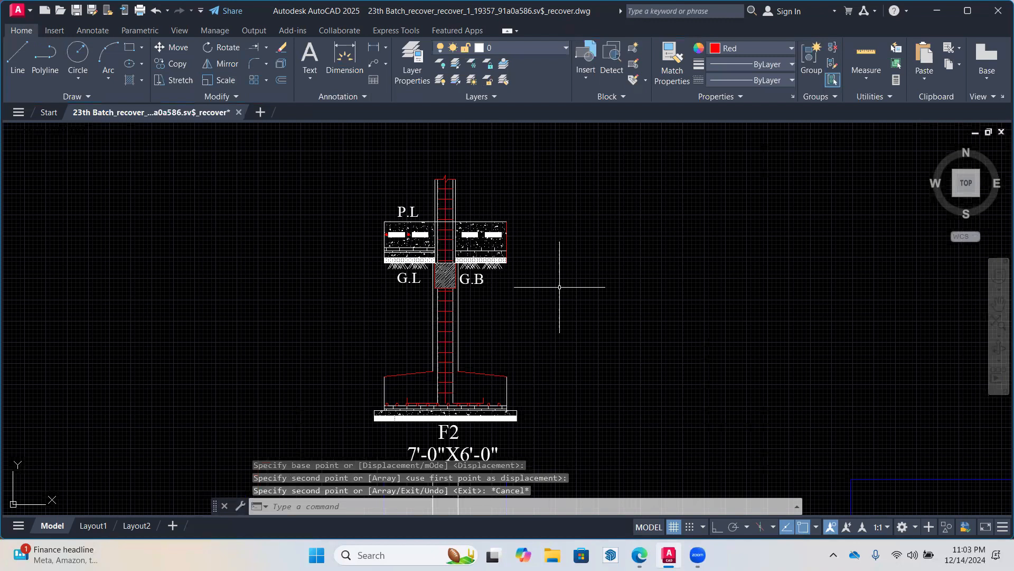
scroll(678, 359, "down", 2)
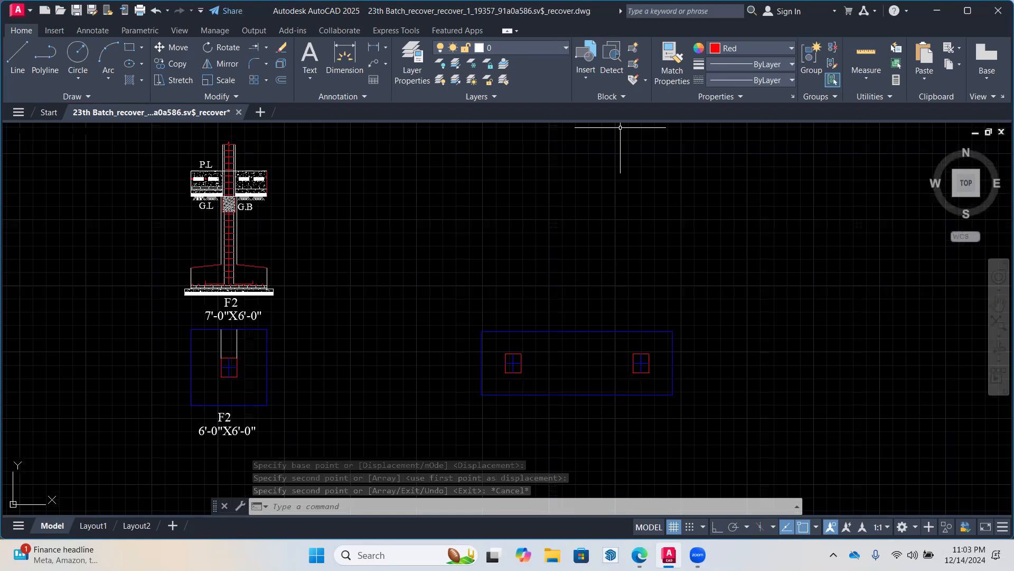
middle_click_drag(296, 249, 595, 267)
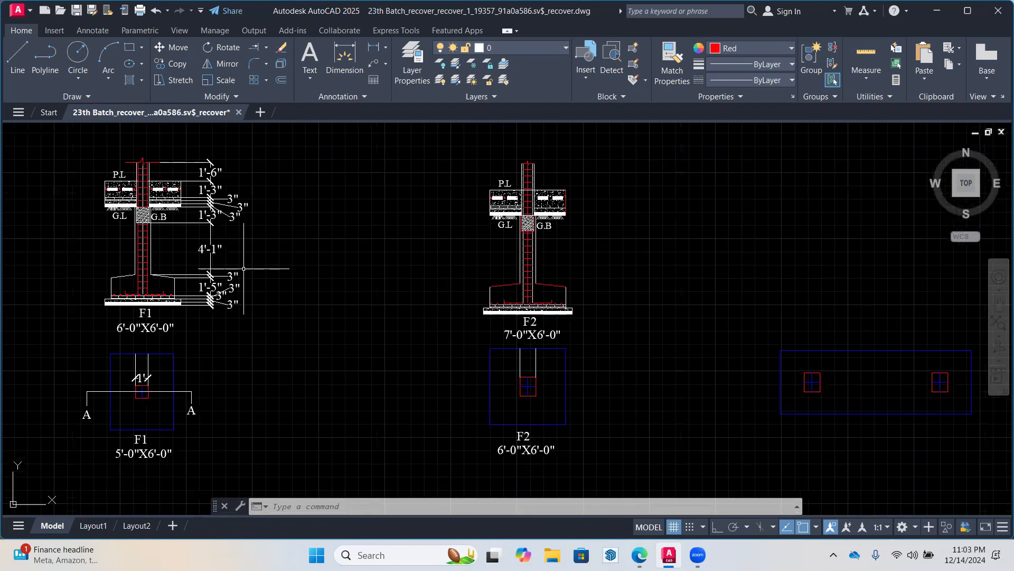
left_click(92, 30)
left_click(268, 80)
scroll(640, 341, "up", 4)
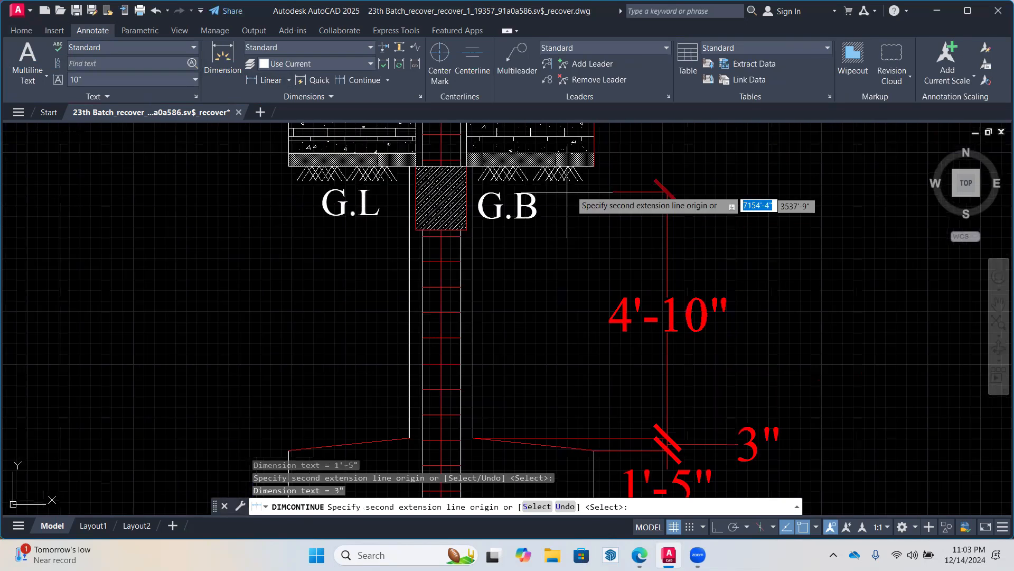
left_click(591, 155)
middle_click_drag(591, 155, 612, 297)
left_click(613, 303)
scroll(613, 302, "down", 2)
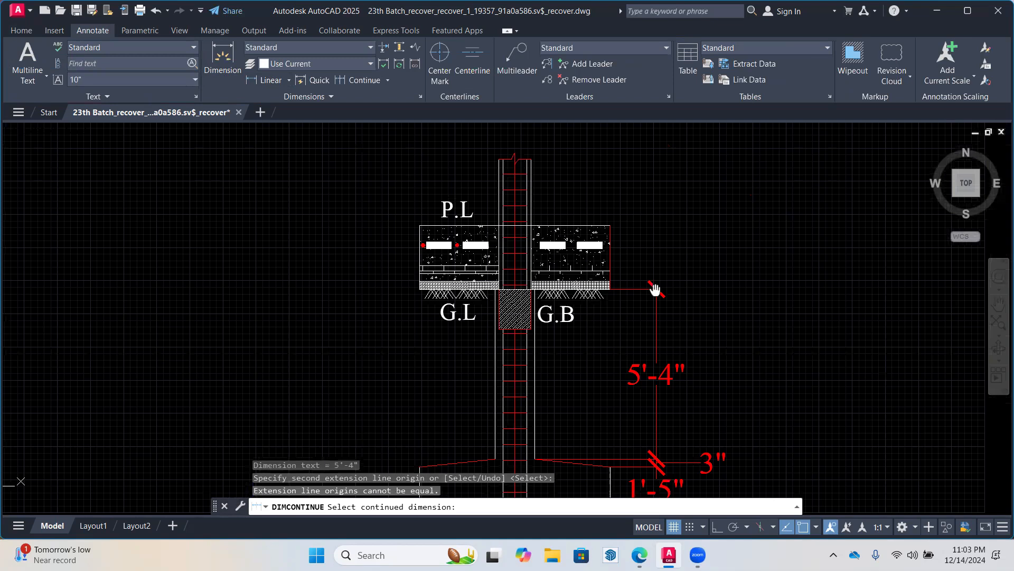
key("Return")
Copy the upper edge of the combined footing plan to a spot a short distance above the plan
scroll(655, 290, "down", 3)
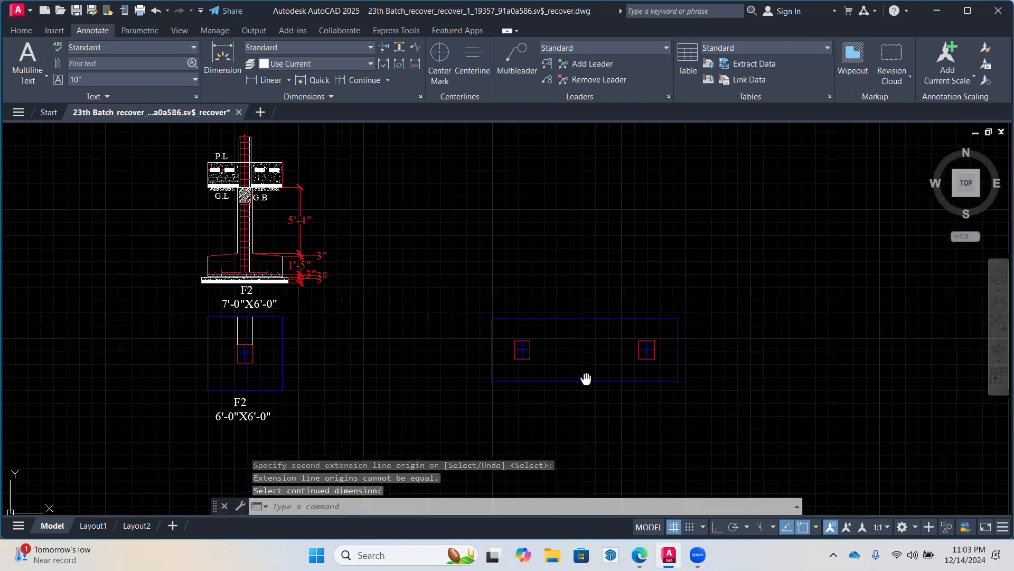
middle_click_drag(586, 378, 470, 382)
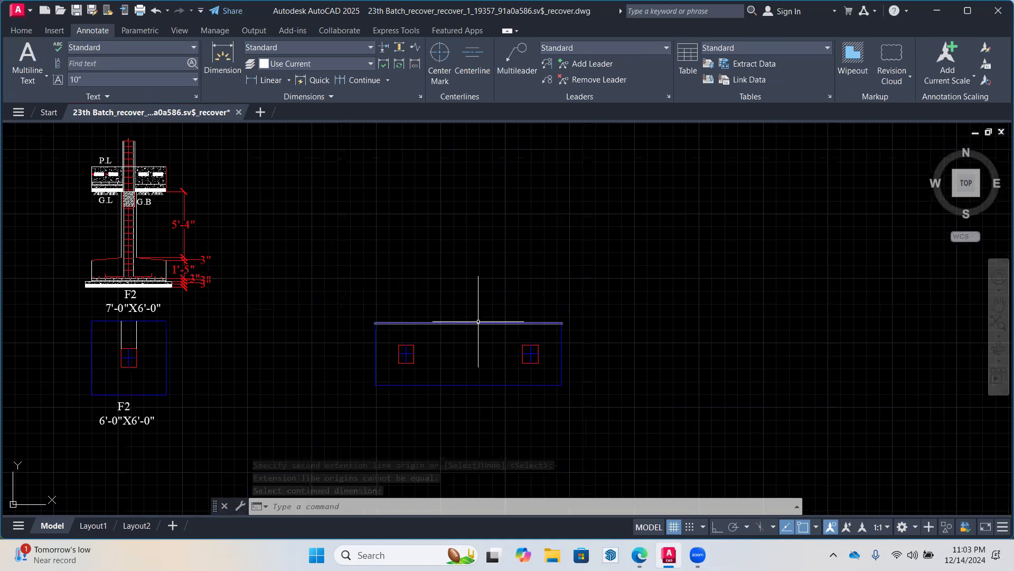
left_click(478, 323)
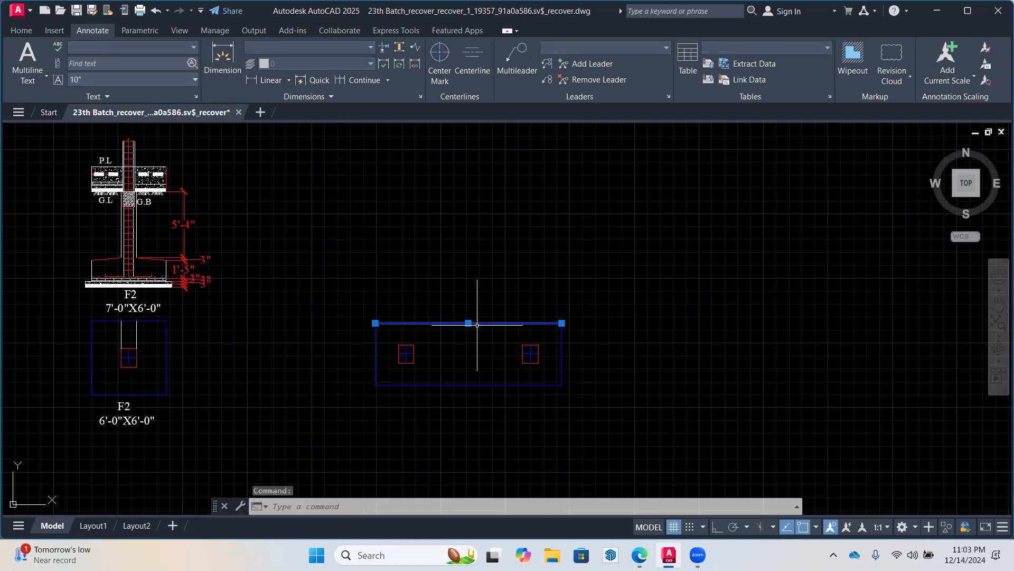
left_click(21, 30)
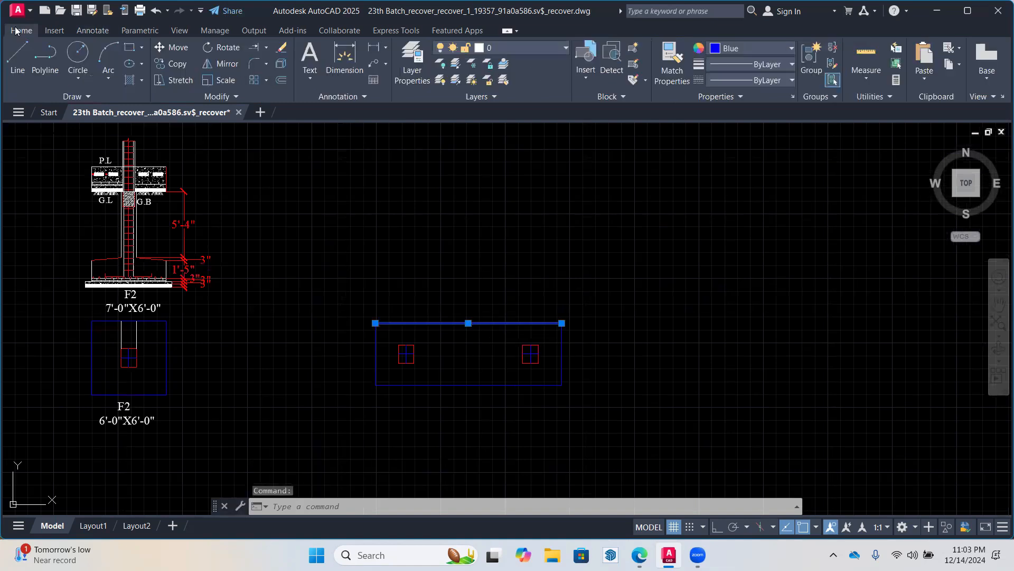
left_click(186, 64)
left_click(513, 264)
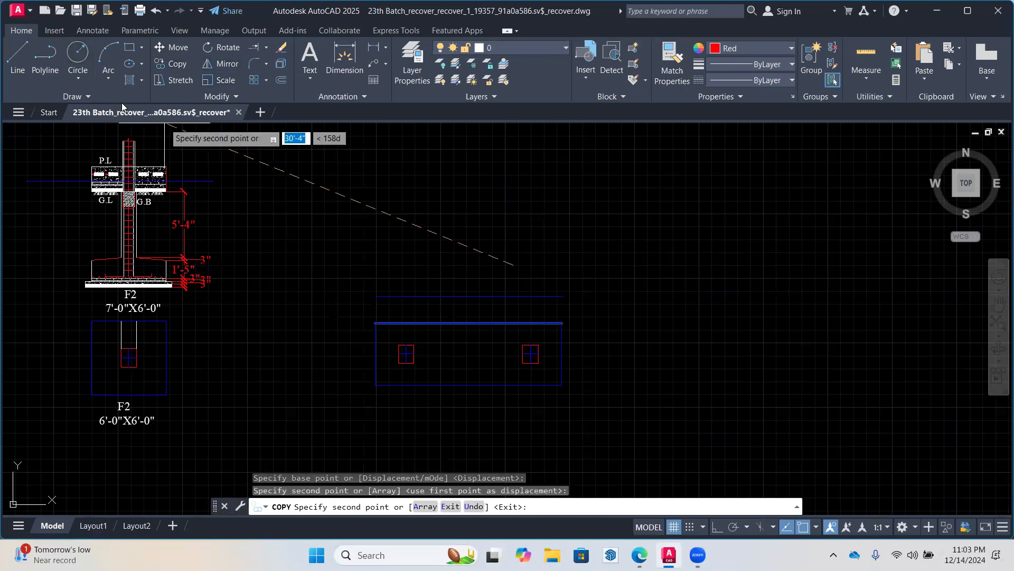
key("Escape")
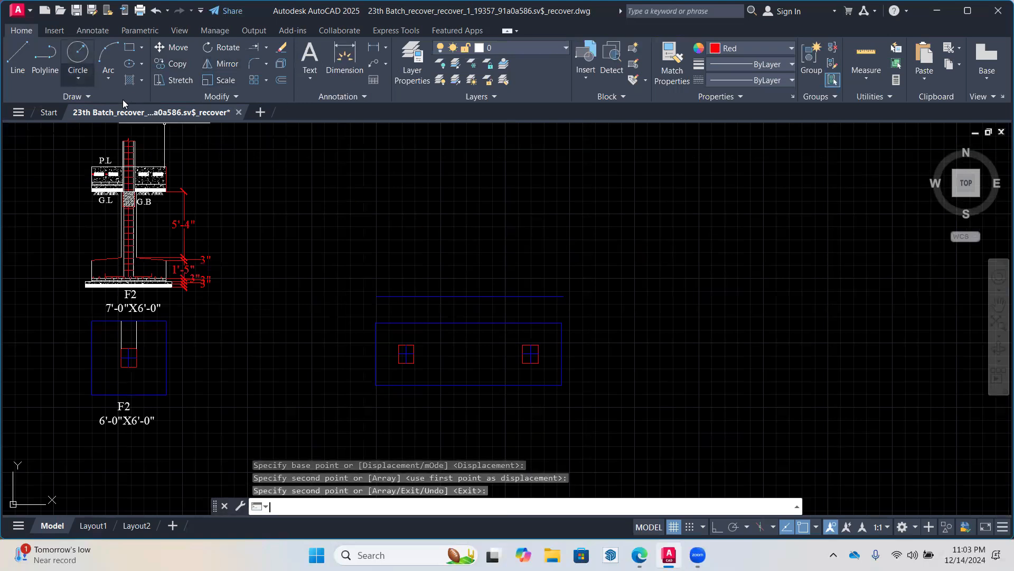
Draw 6-inch horizontal line extensions outward from both ends of the copied line above the combined footing plan
left_click(17, 57)
left_click(563, 296)
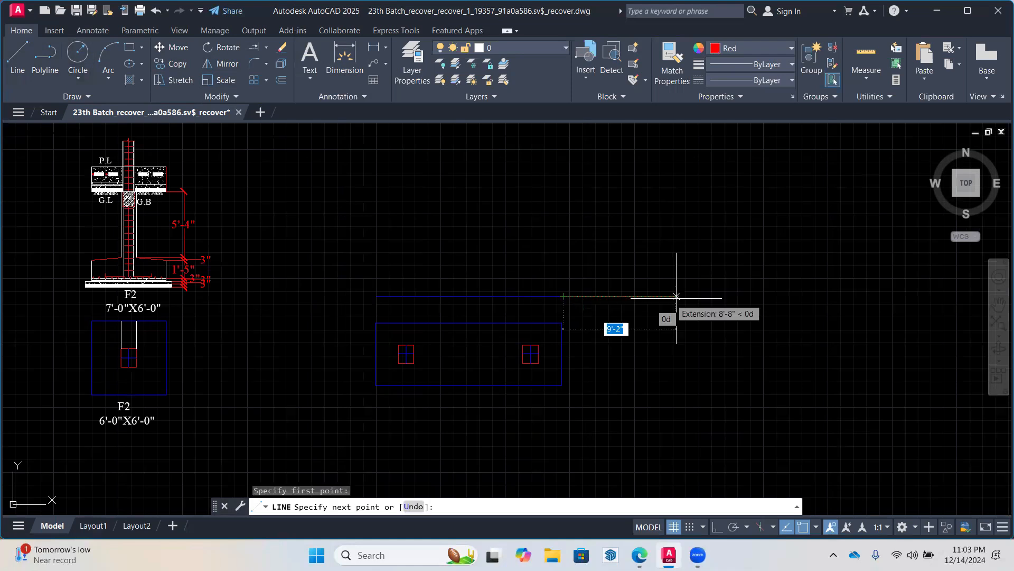
type("6")
key("Return")
key("Return")
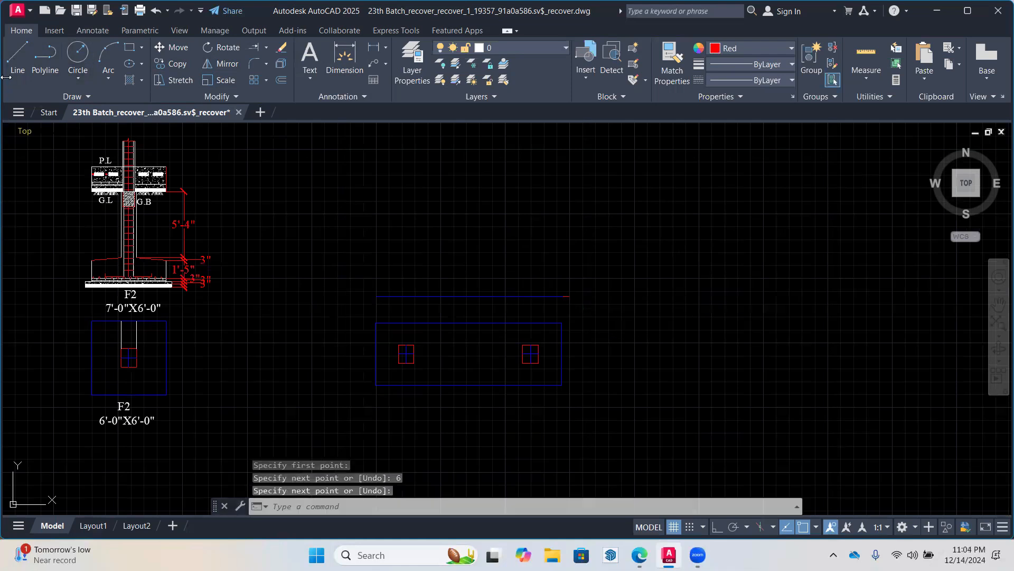
key("Return")
left_click(377, 297)
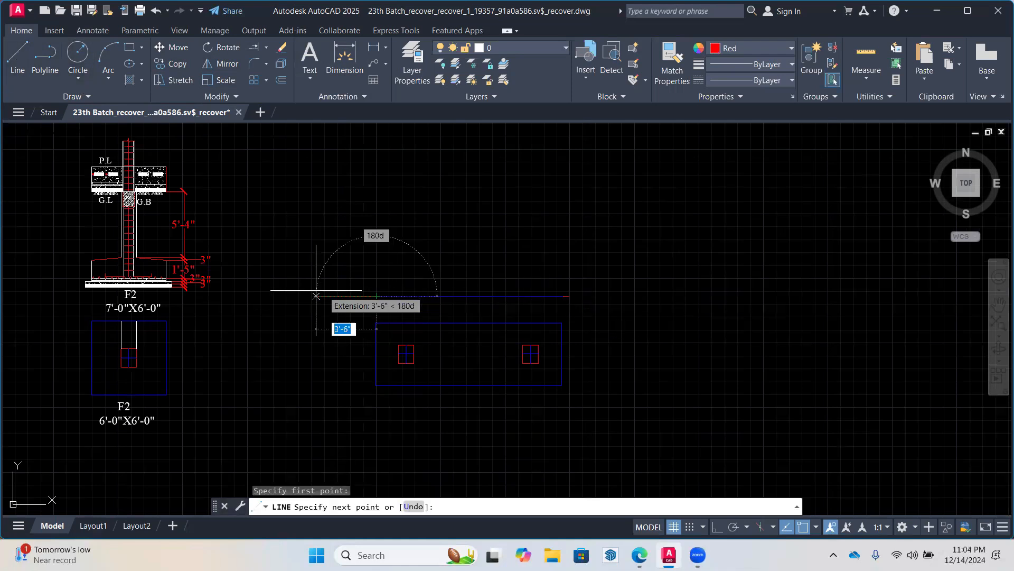
type("6")
key("Return")
key("Return")
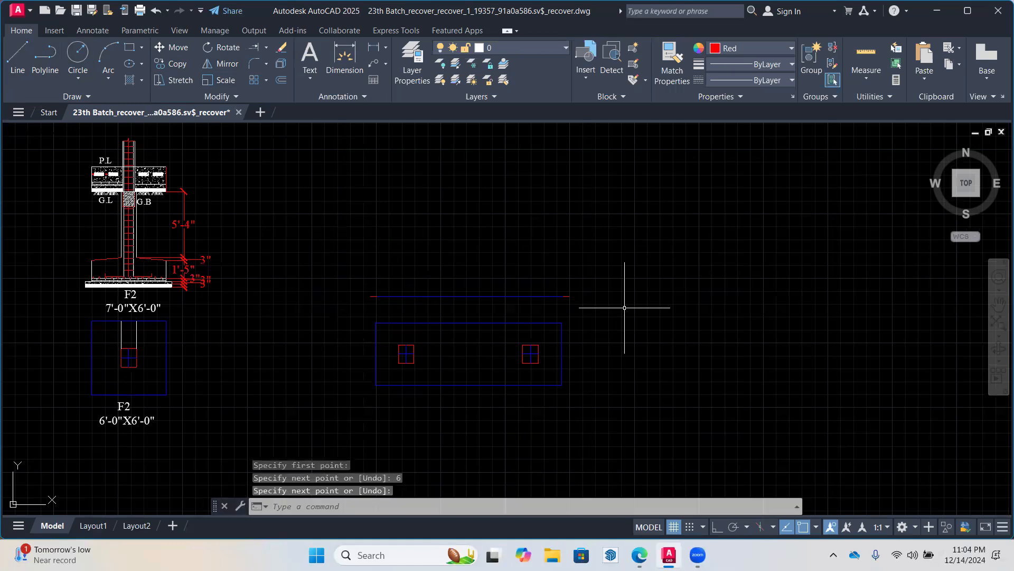
Join the copied line and its two 6-inch extensions into a single line
left_click(601, 231)
left_click(307, 303)
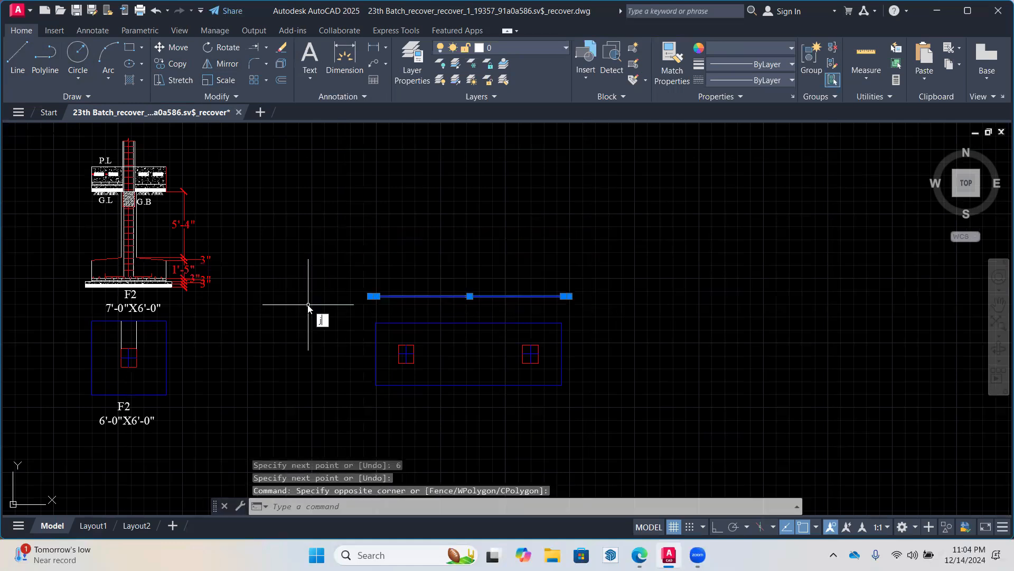
type("j")
key("Return")
Set the current drawing colour and the joined base line's colour to ByLayer
left_click(743, 48)
left_click(743, 61)
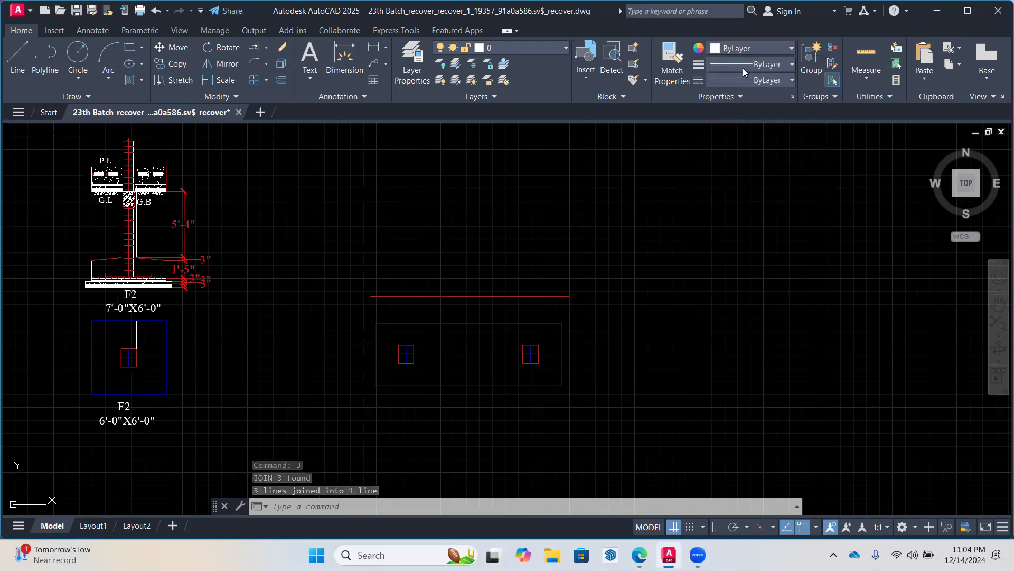
left_click(502, 296)
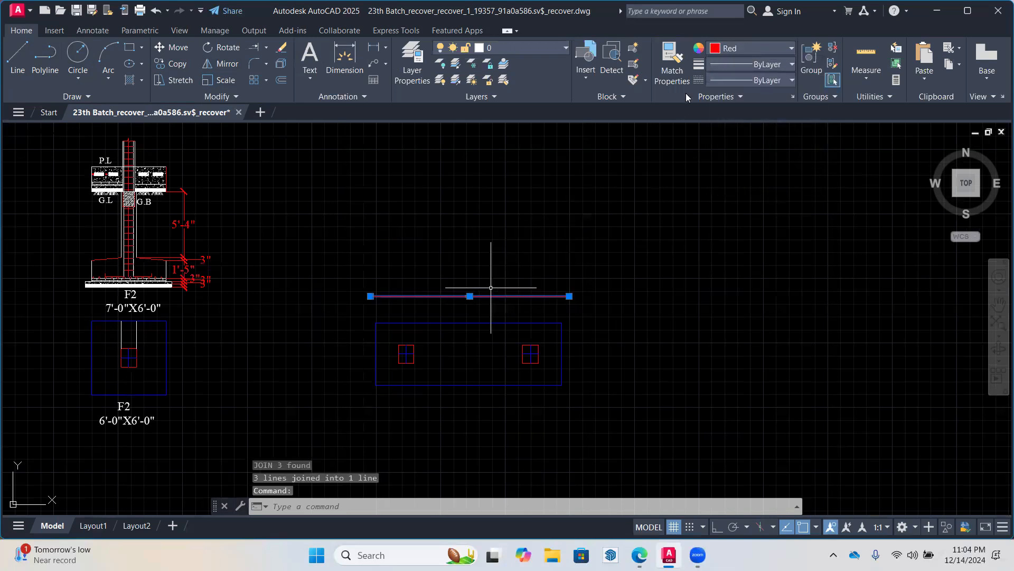
left_click(743, 48)
left_click(732, 61)
key("Escape")
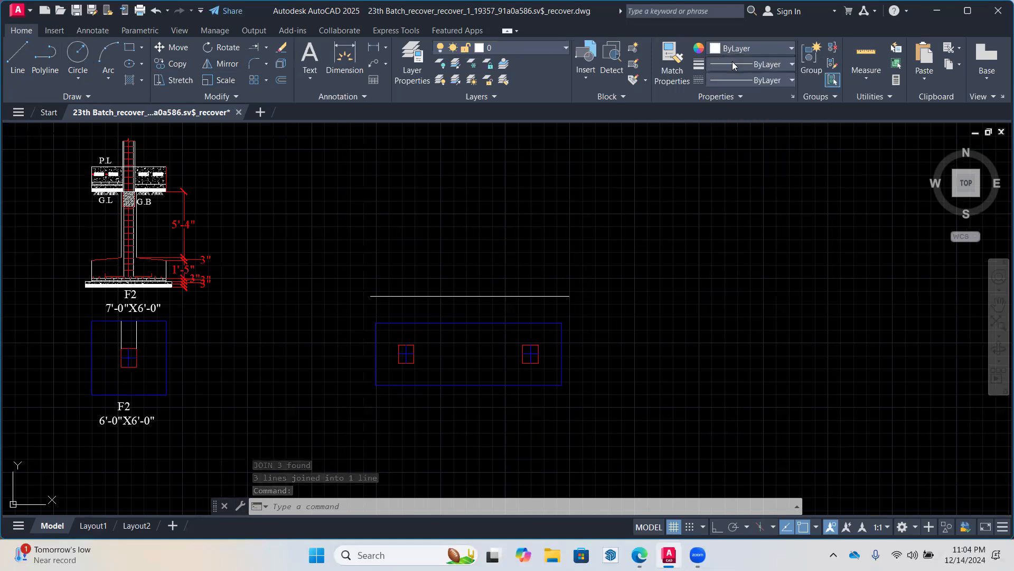
Offset the base line upward in 3-inch steps to make three parallel layer lines above it
left_click(481, 296)
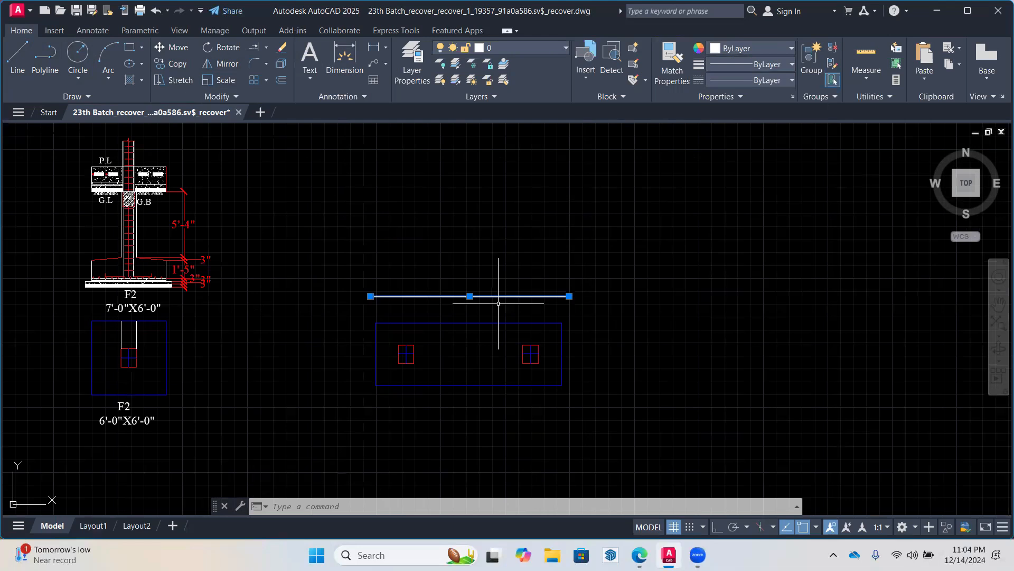
type("o")
key("Return")
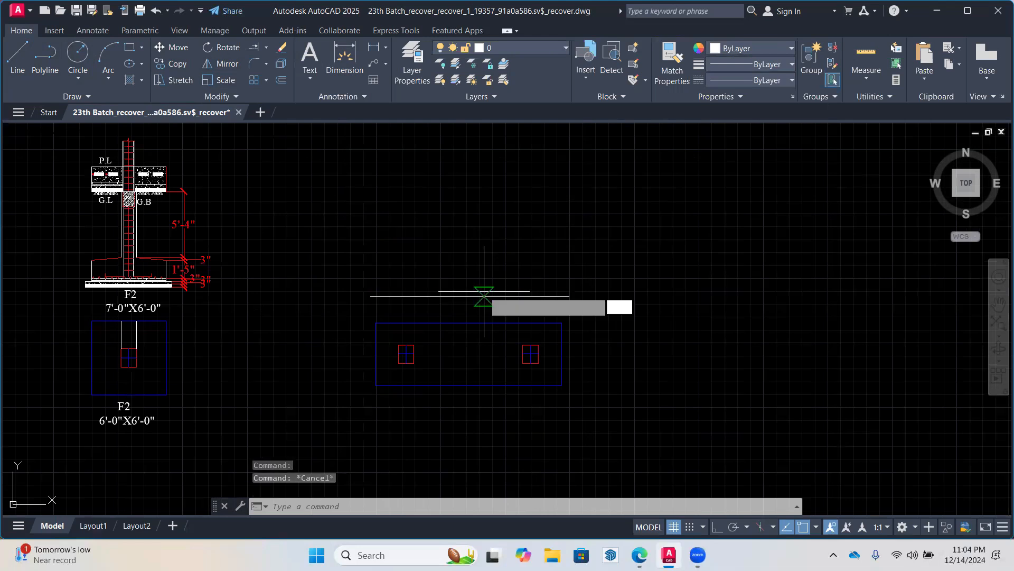
type("3")
key("Return")
left_click(439, 296)
left_click(440, 292)
left_click(439, 293)
left_click(439, 240)
scroll(431, 275, "up", 4)
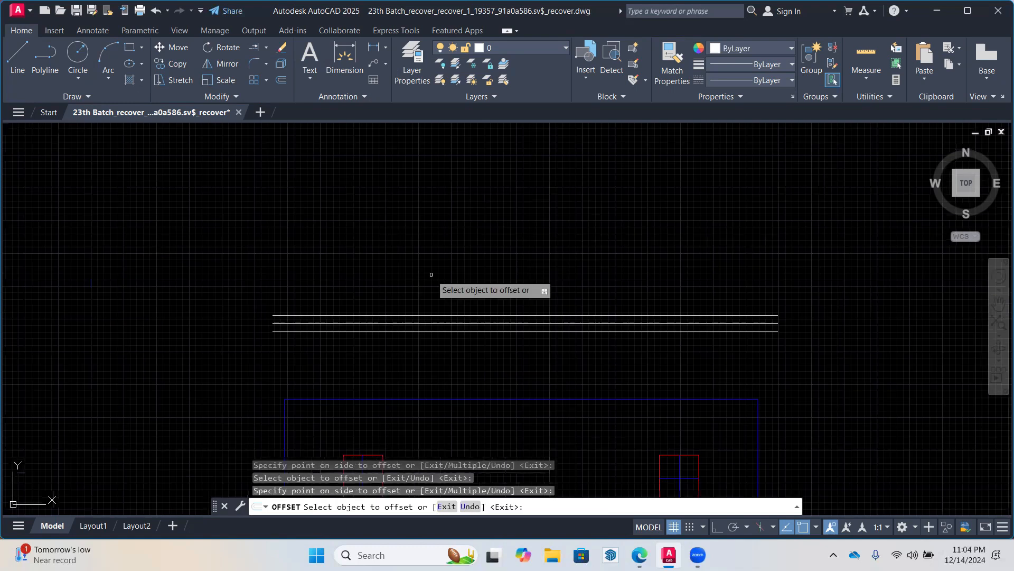
left_click(426, 316)
left_click(420, 270)
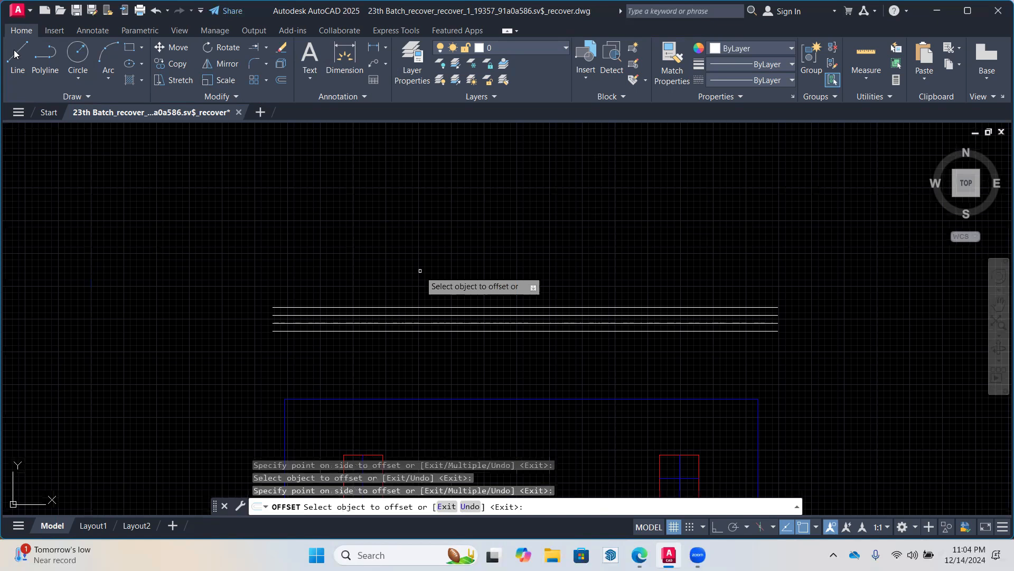
Draw a 6-inch vertical line upward from the base line's left end to close the two lowest layers
key("Escape")
type("l")
key("Return")
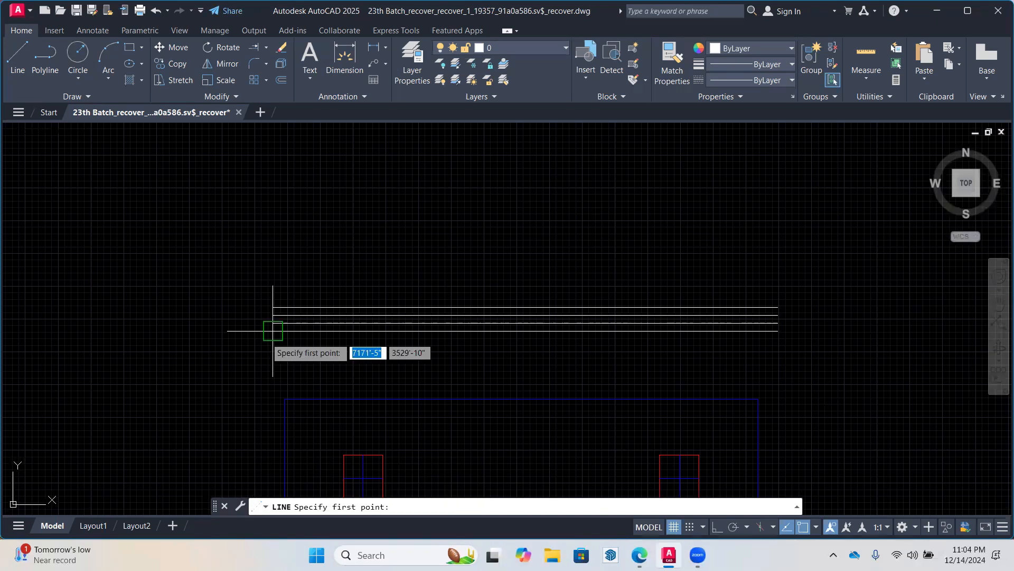
left_click(272, 331)
type("6")
key("Return")
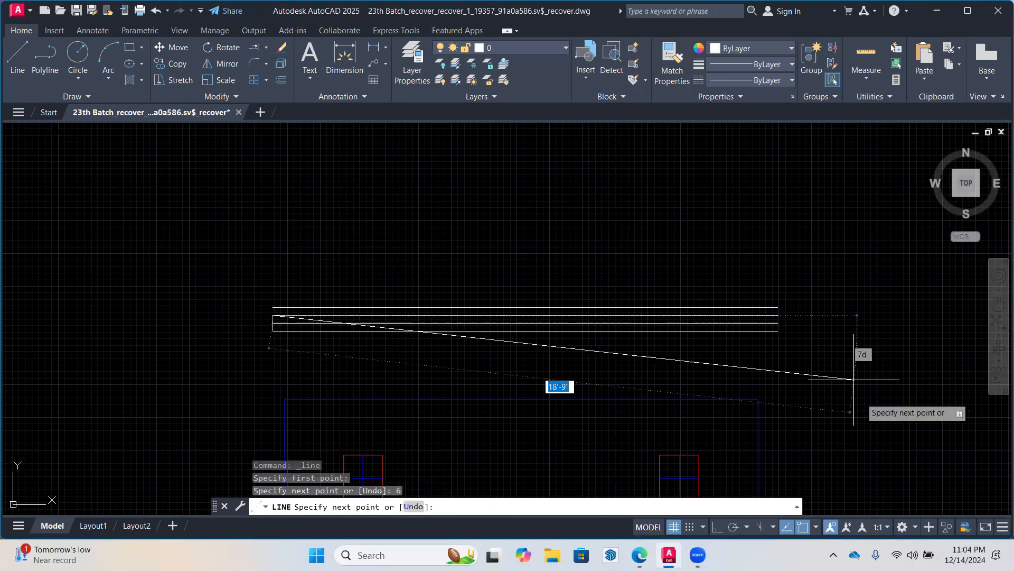
Continue the line with ortho on, 6 inches inward along the layer and 20 inches up for the footing's left edge
left_click(717, 528)
type("6")
key("Return")
type("20")
key("Return")
key("Return")
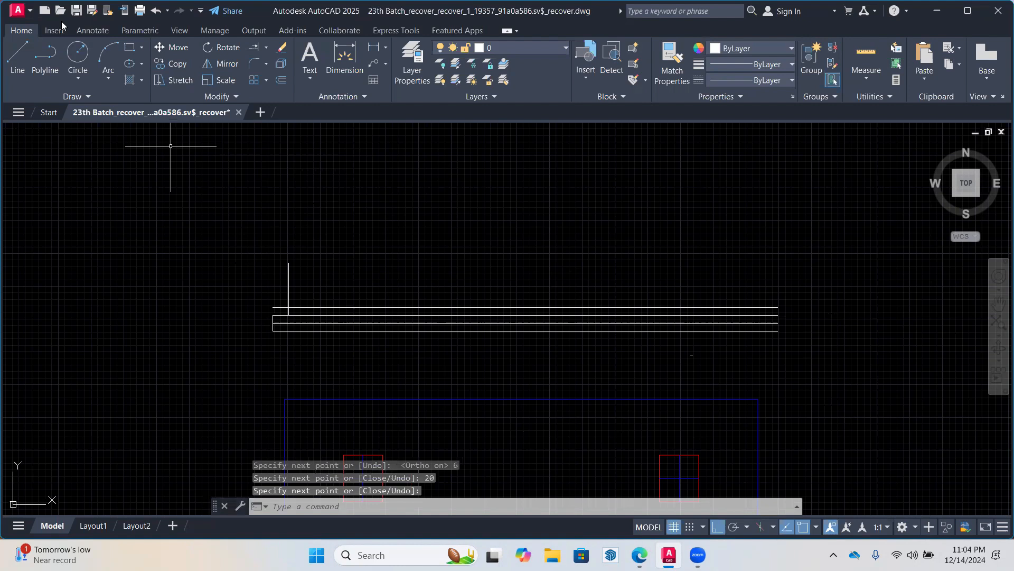
Draw a 6-inch vertical line upward from the base line's right end to close the two lowest layers
left_click(9, 64)
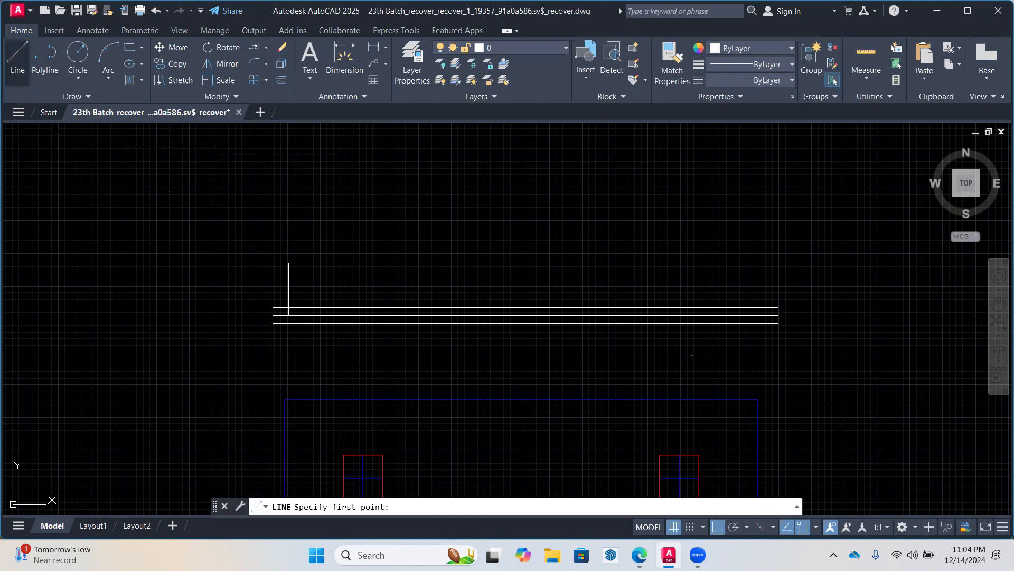
left_click(779, 331)
type("6")
key("Return")
key("Return")
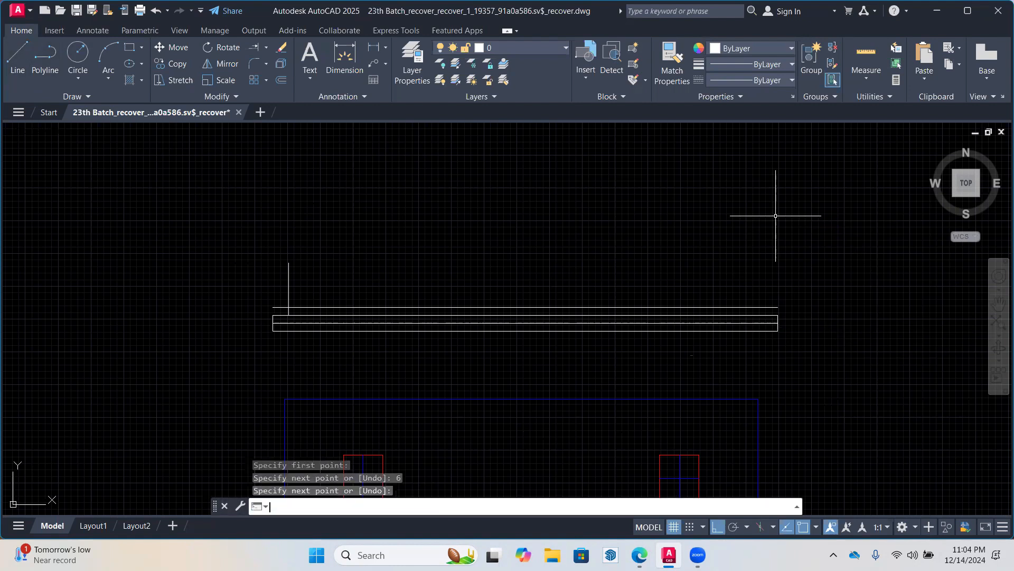
Draw the footing's right edge with a line 6 inches inward from the layers' upper right corner and 20 inches up
left_click(16, 61)
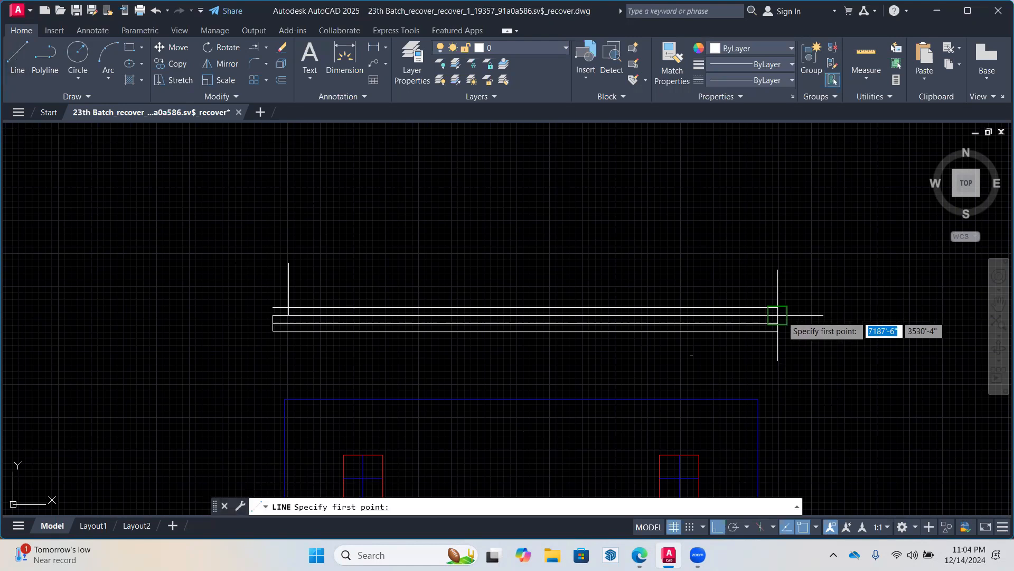
left_click(508, 313)
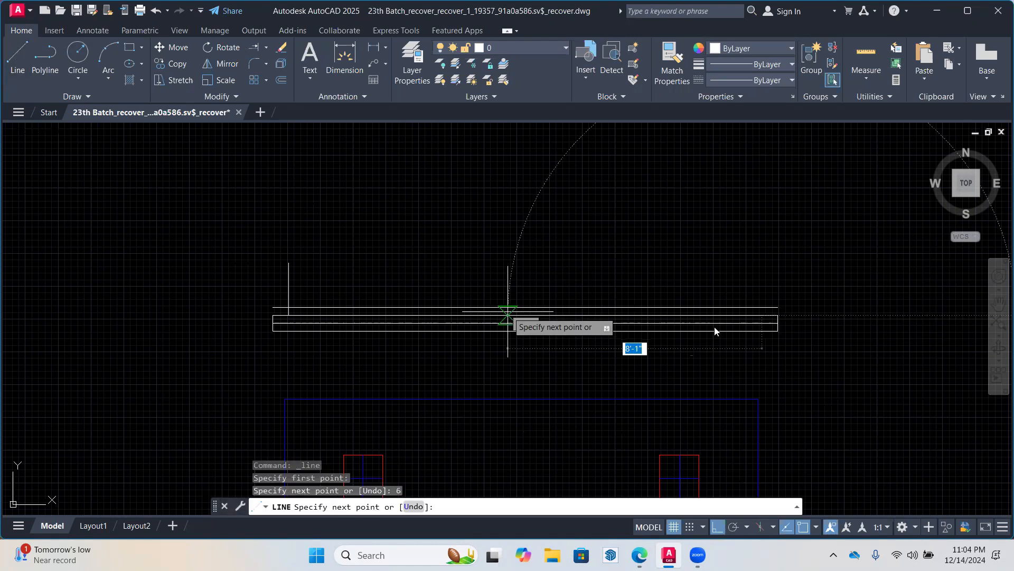
type("20")
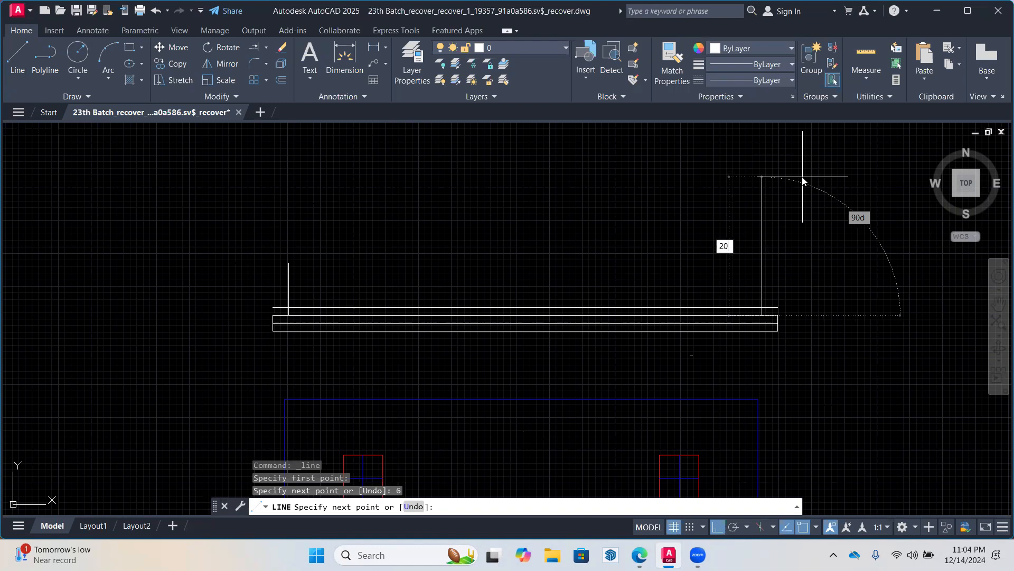
key("Return")
key("Return")
Trim the overhanging ends of the uppermost layer line back to the footing's left and right edges
left_click(266, 47)
left_click(266, 59)
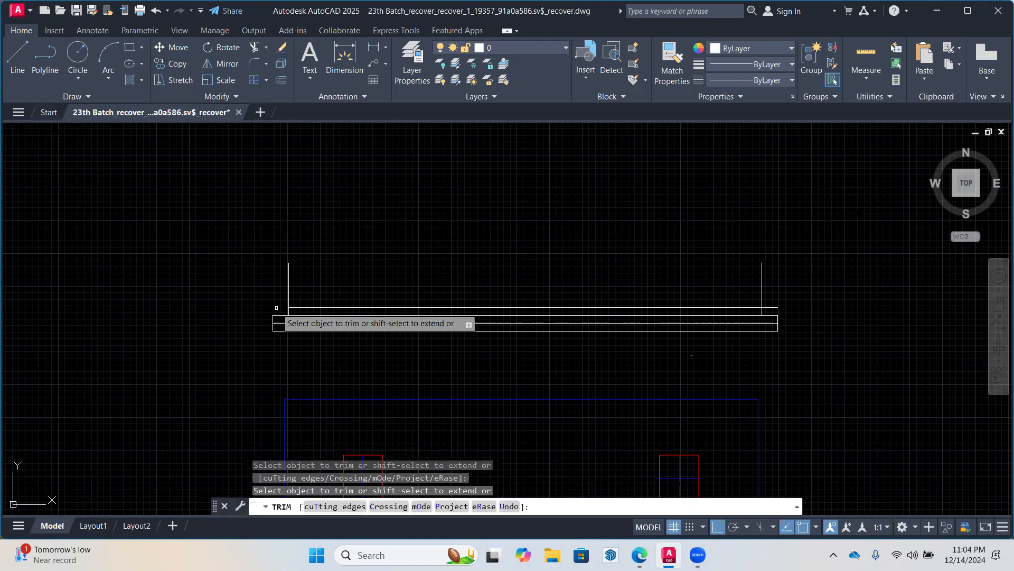
scroll(657, 247, "down", 4)
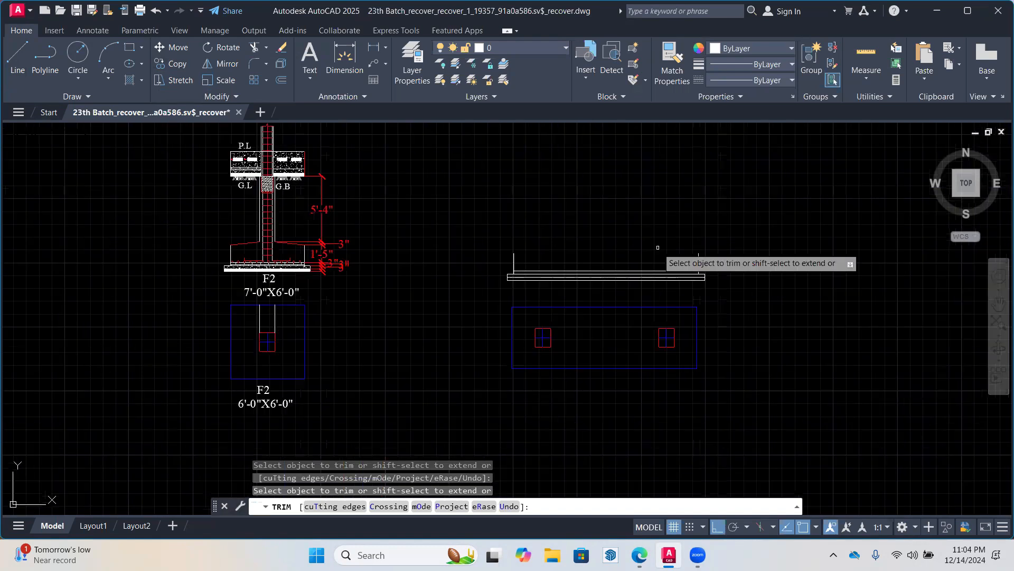
middle_click_drag(658, 247, 628, 300)
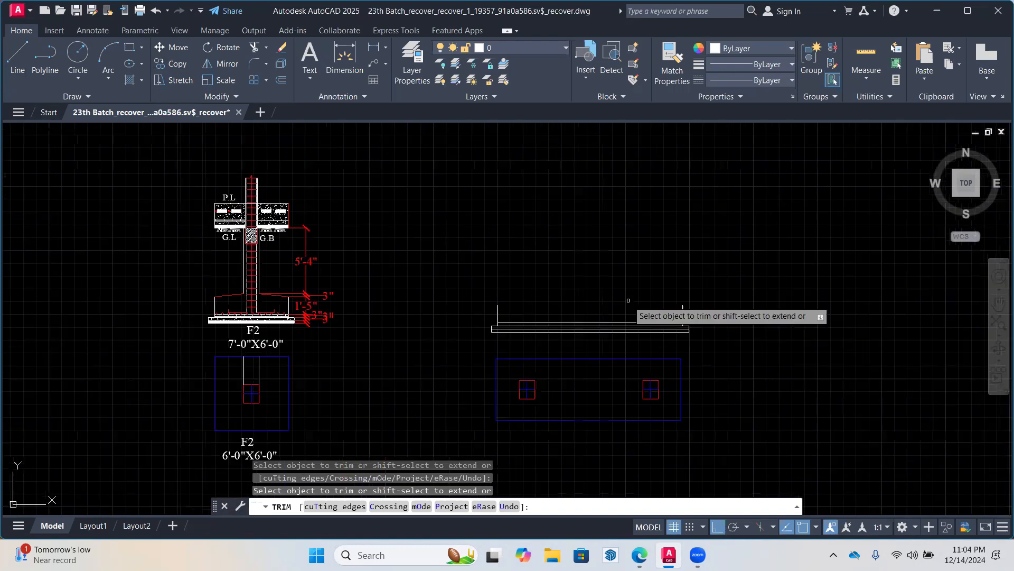
key("Escape")
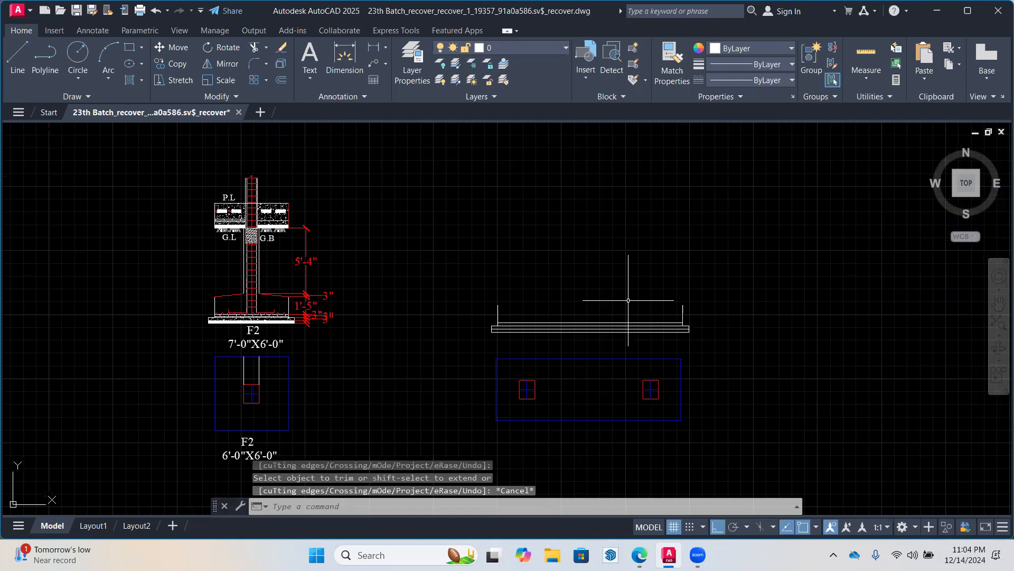
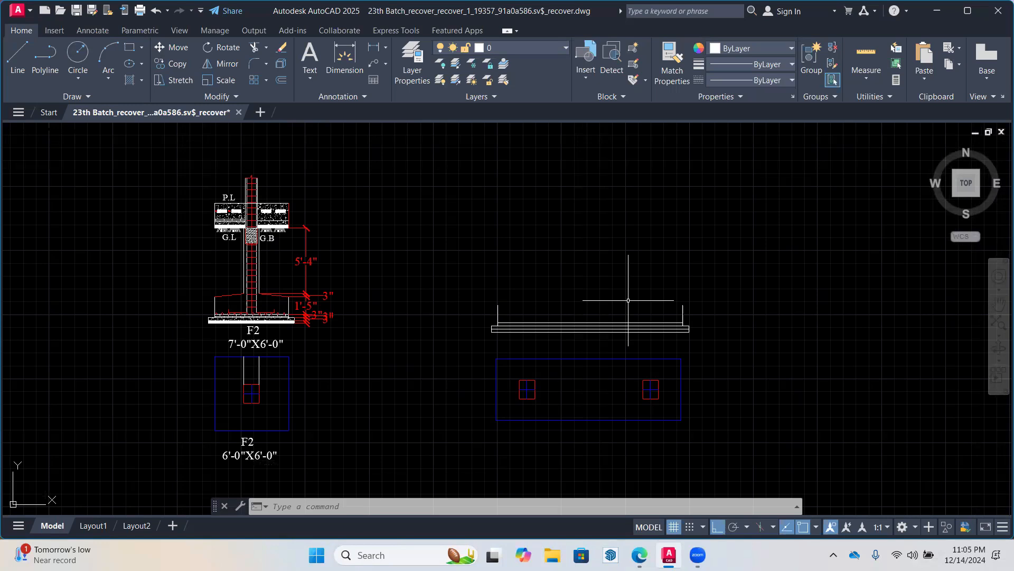
Project two vertical lines from the upper corners of the plan's left column up through the section above
left_click(17, 58)
middle_click_drag(576, 391, 492, 393)
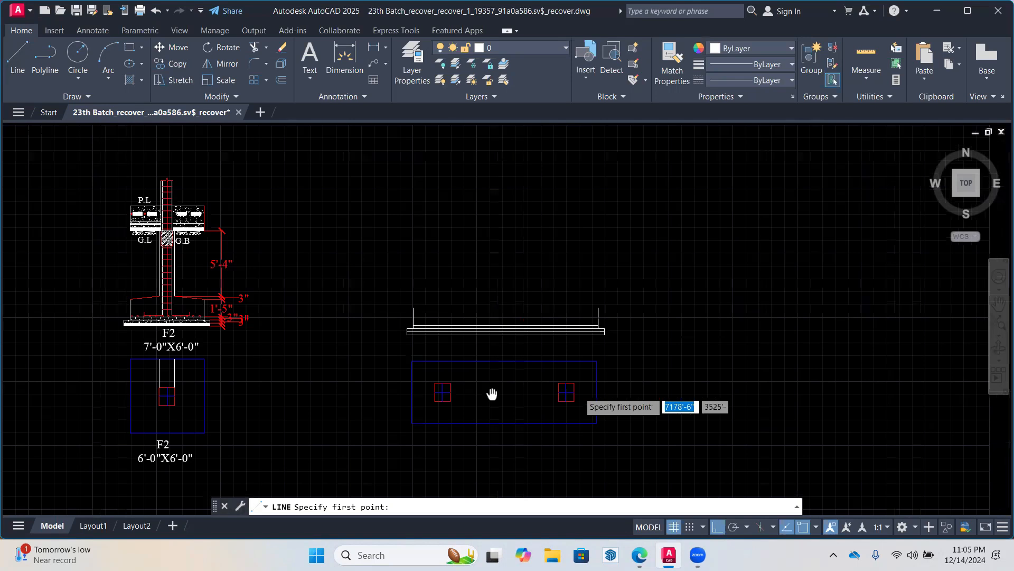
middle_click_drag(491, 394, 447, 396)
left_click(389, 385)
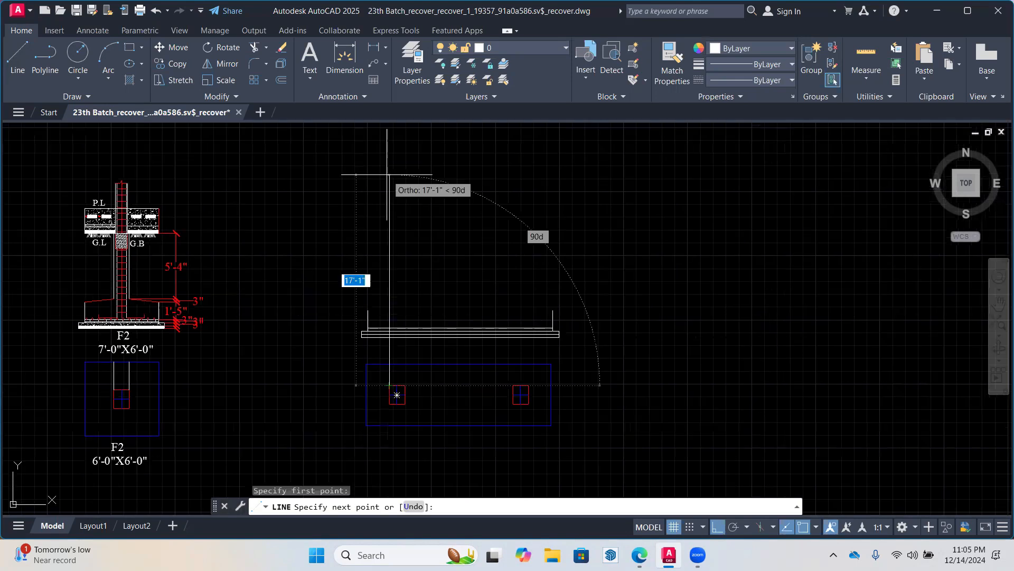
left_click(389, 155)
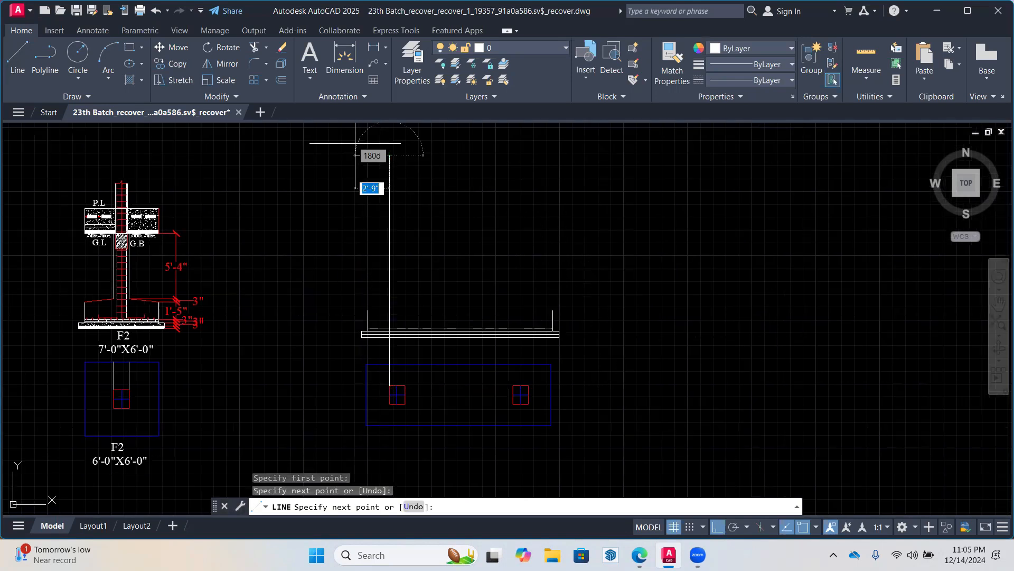
key("Return")
left_click(17, 58)
left_click(405, 385)
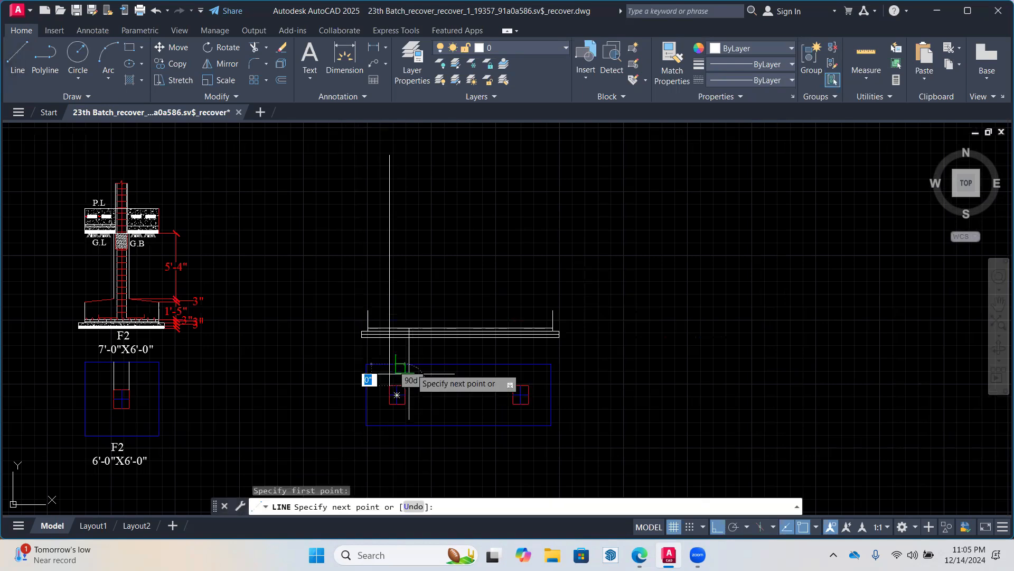
left_click(422, 155)
key("Return")
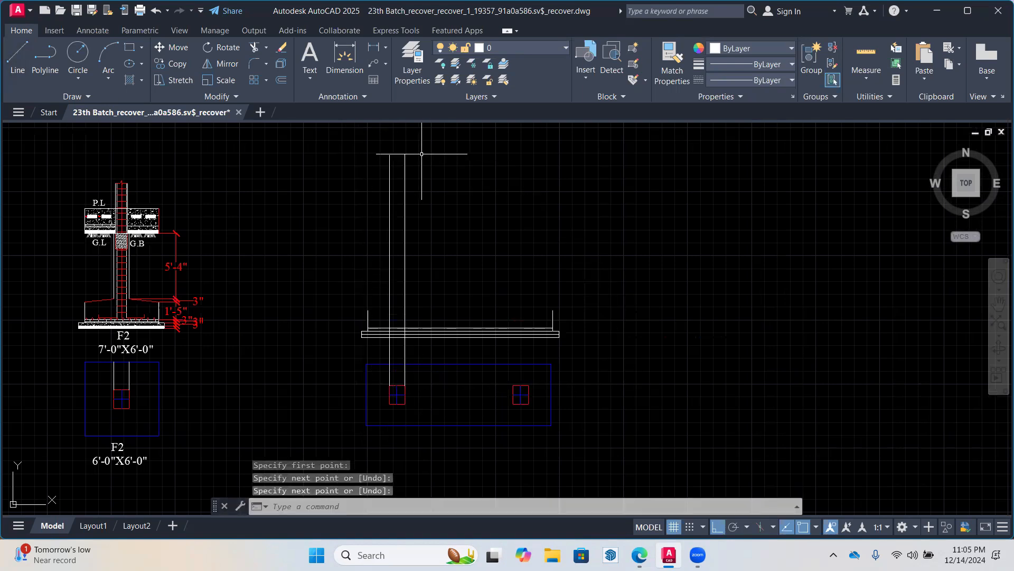
Project two vertical lines from the upper corners of the plan's right column up through the section above
left_click(18, 59)
left_click(513, 385)
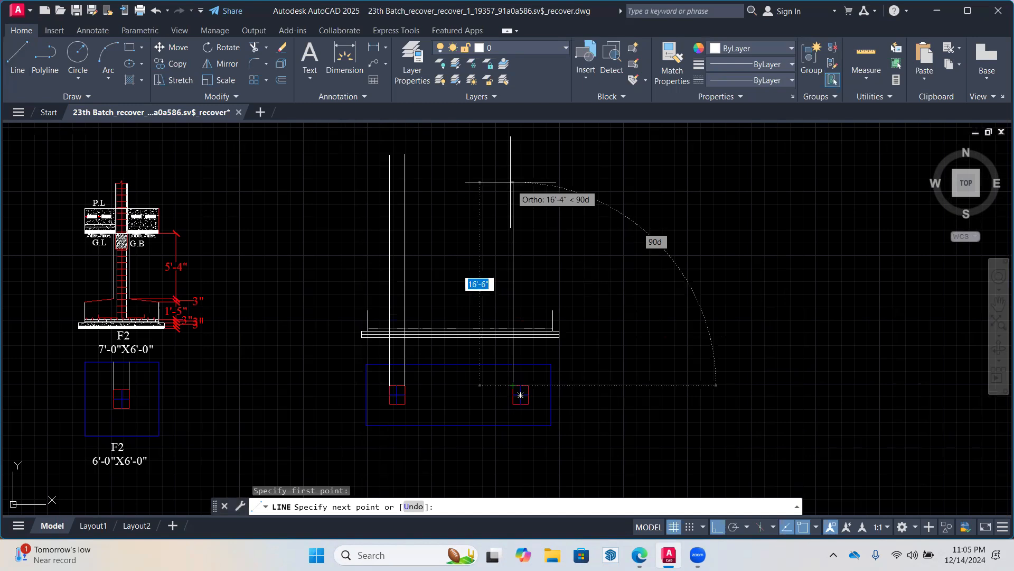
left_click(513, 151)
key("Return")
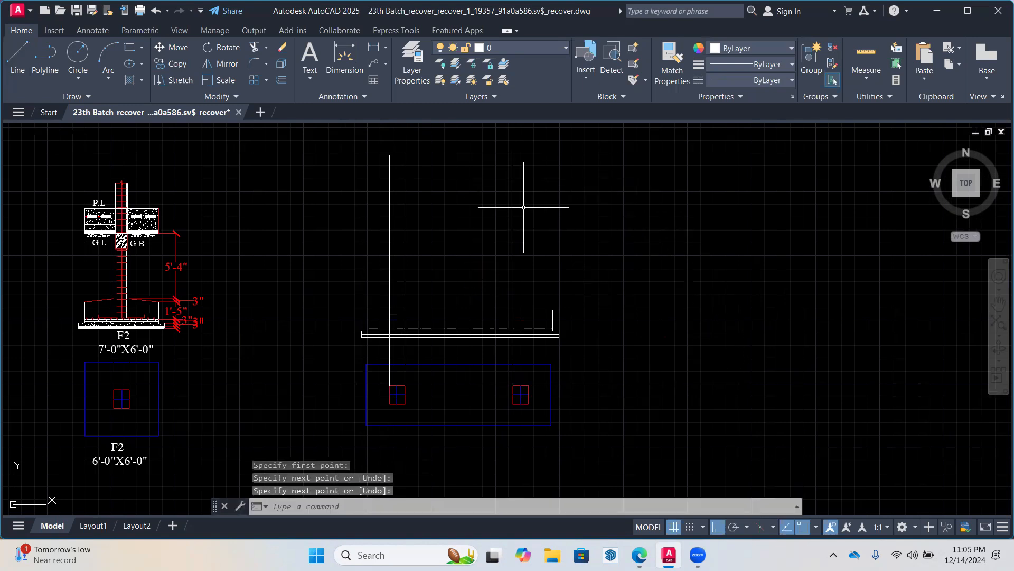
left_click(17, 58)
left_click(529, 385)
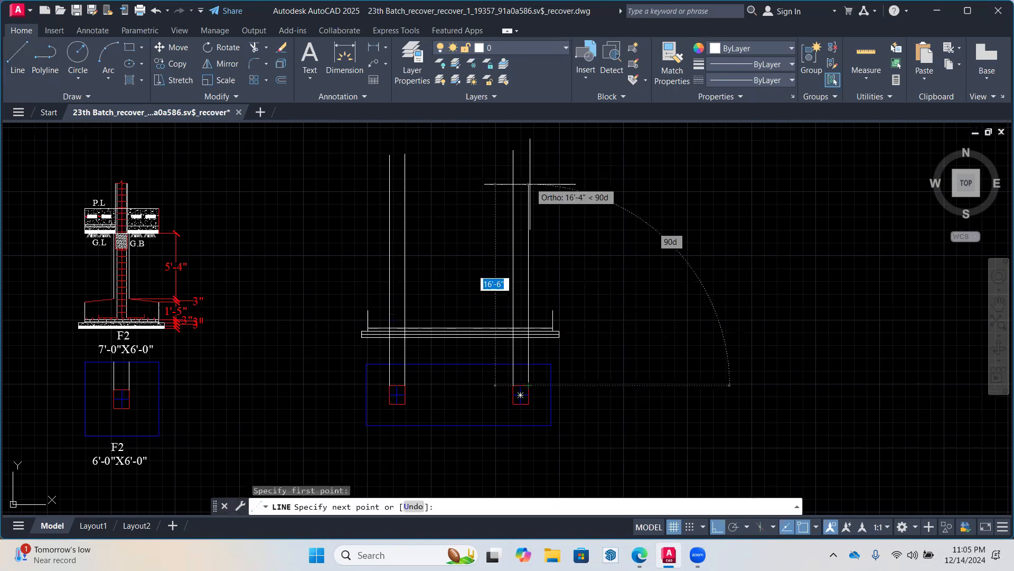
left_click(528, 151)
key("Return")
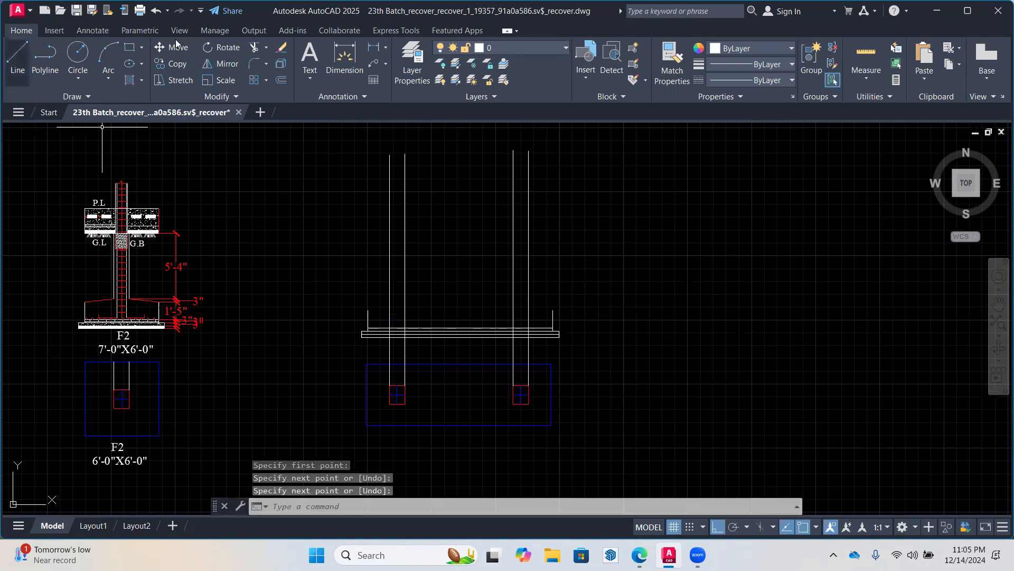
Trim the four column lines at the footing's uppermost layer line and erase their leftover pieces below it
left_click(254, 47)
scroll(387, 362, "up", 4)
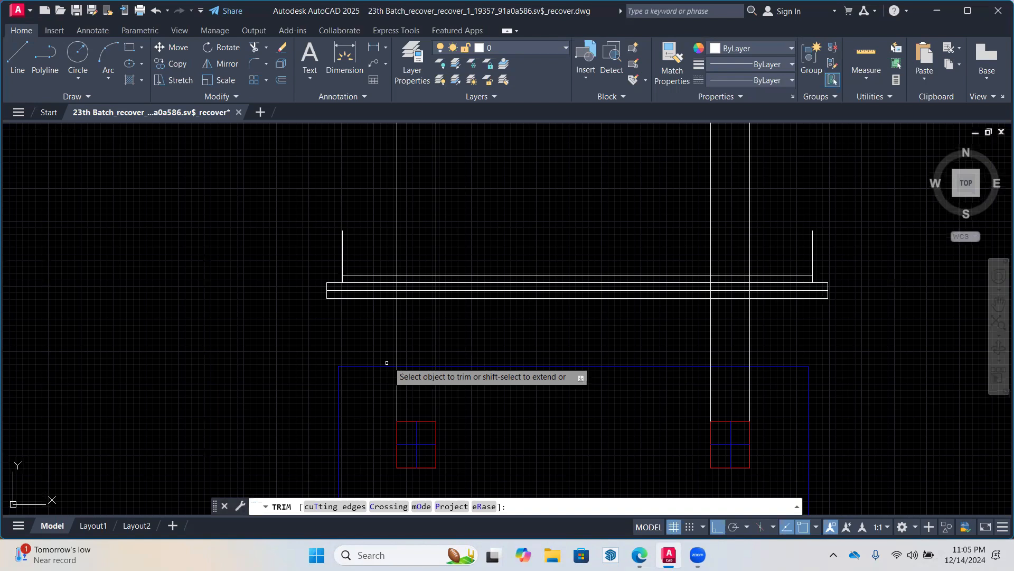
scroll(412, 275, "down", 2)
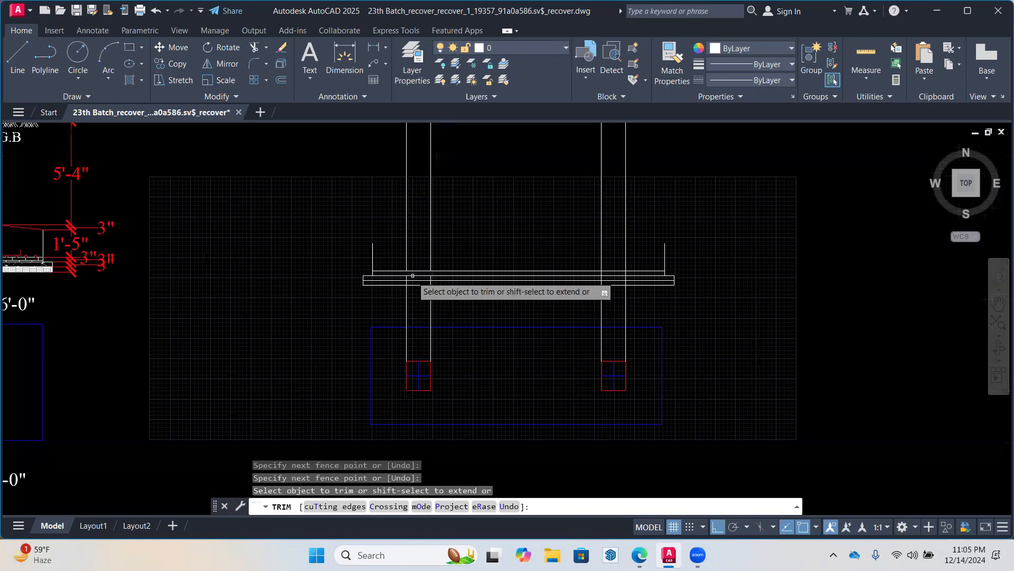
scroll(412, 275, "up", 5)
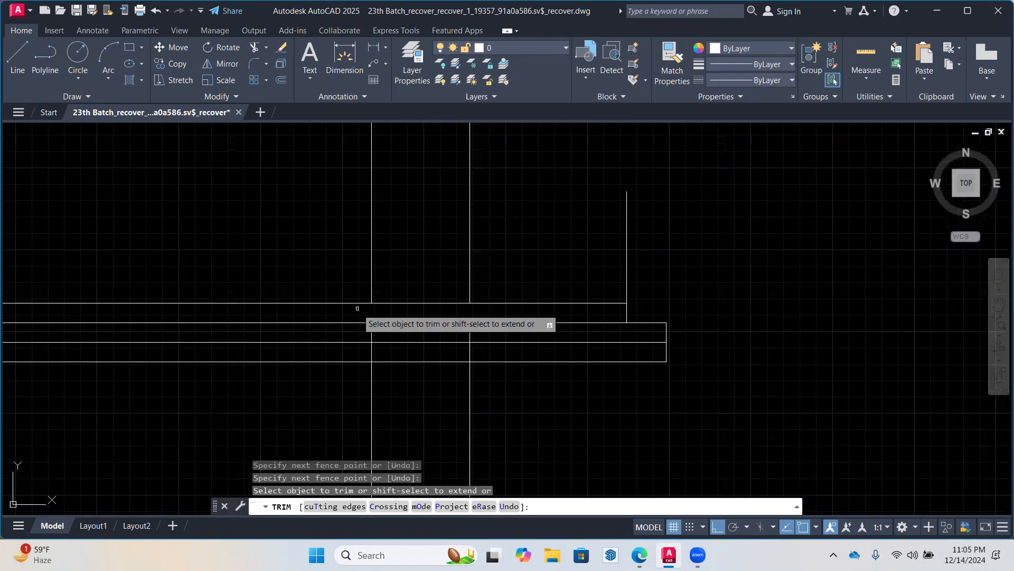
scroll(357, 308, "down", 3)
left_click(444, 364)
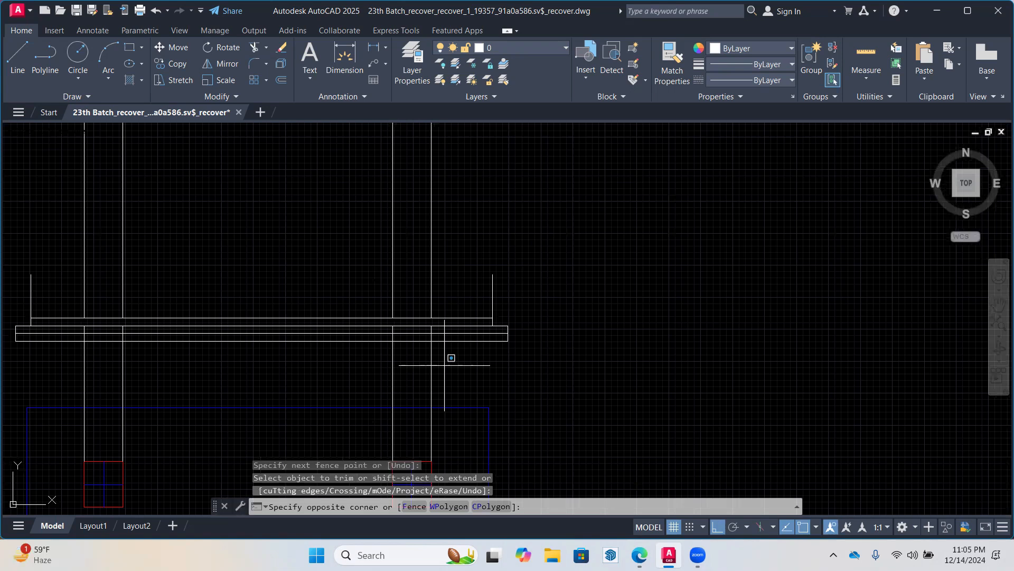
left_click(47, 383)
key("Delete")
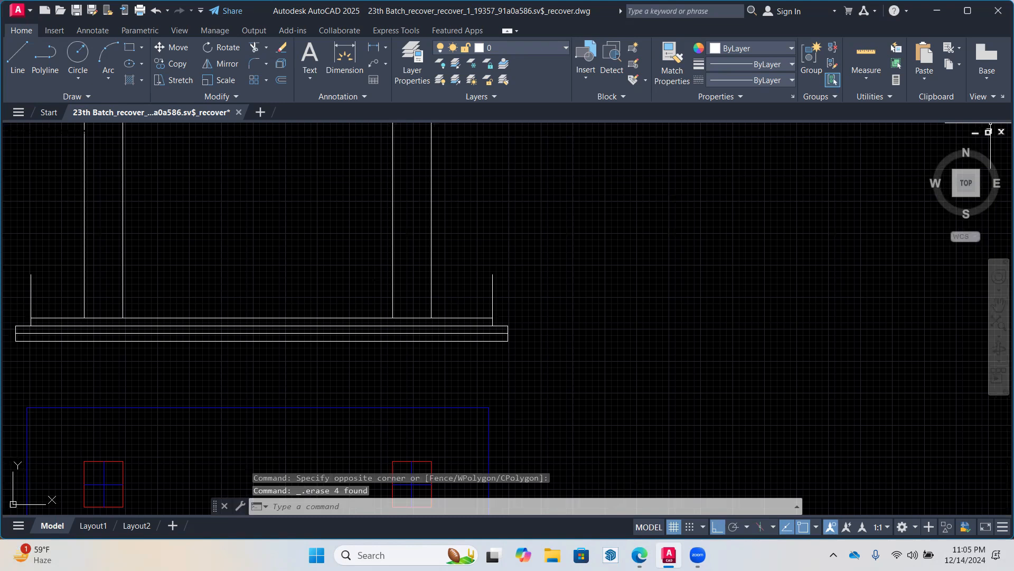
Draw a line from the top of the footing's right edge to the right column's outer face, continuing 3 inches up
type("l")
key("Return")
left_click(492, 274)
left_click(431, 274)
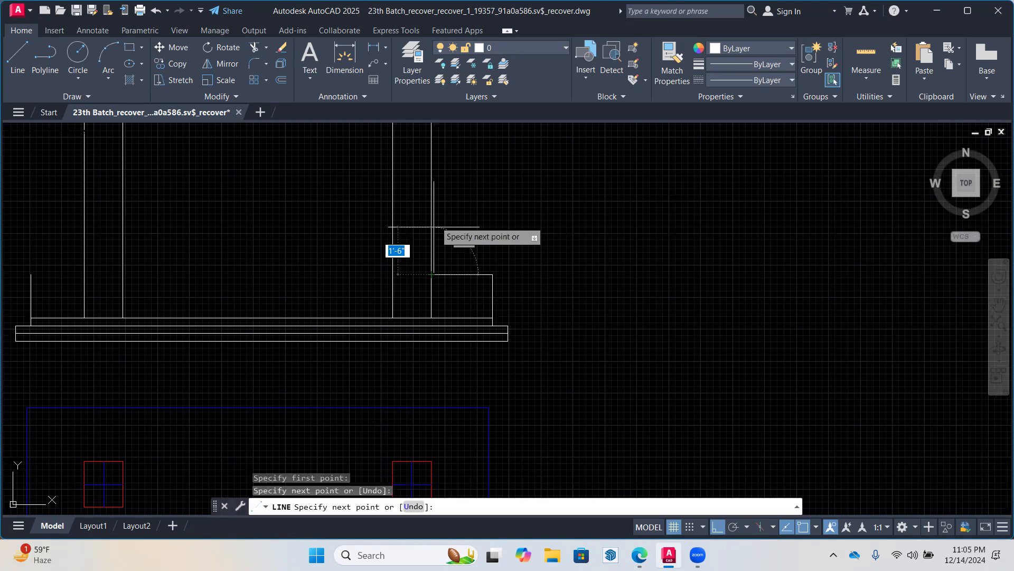
type("3")
key("Return")
key("Return")
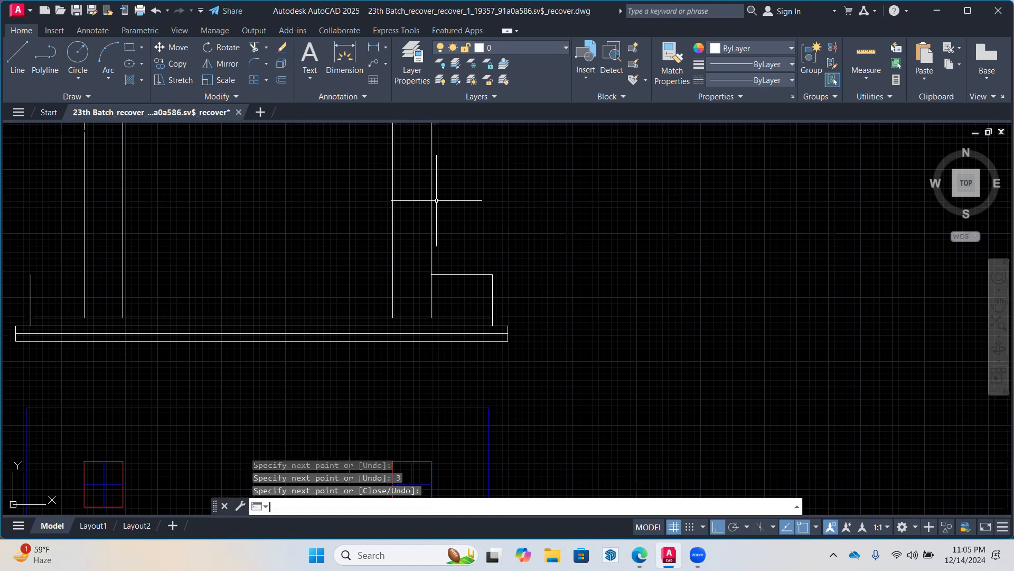
key("Return")
left_click(431, 267)
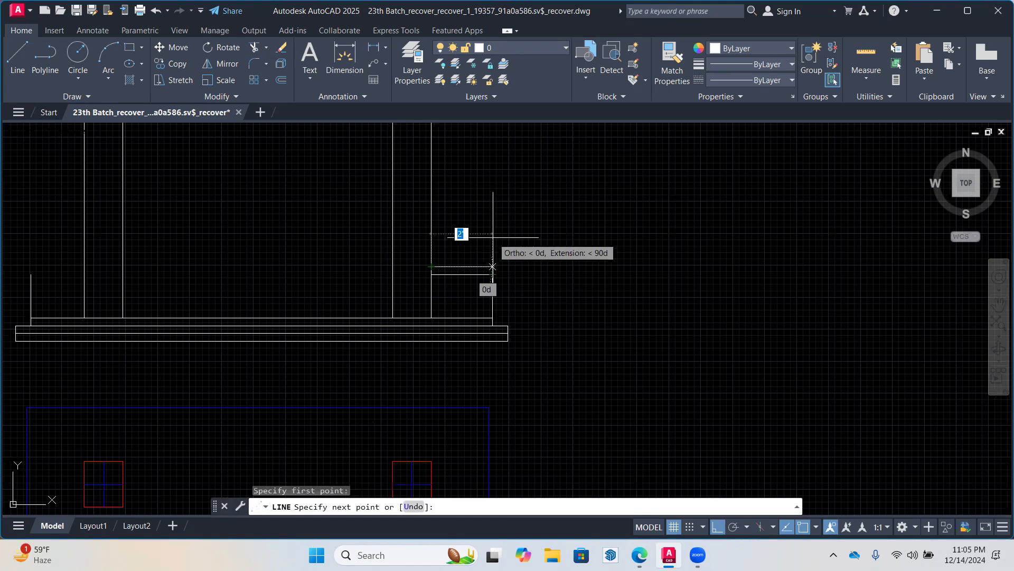
key("Escape")
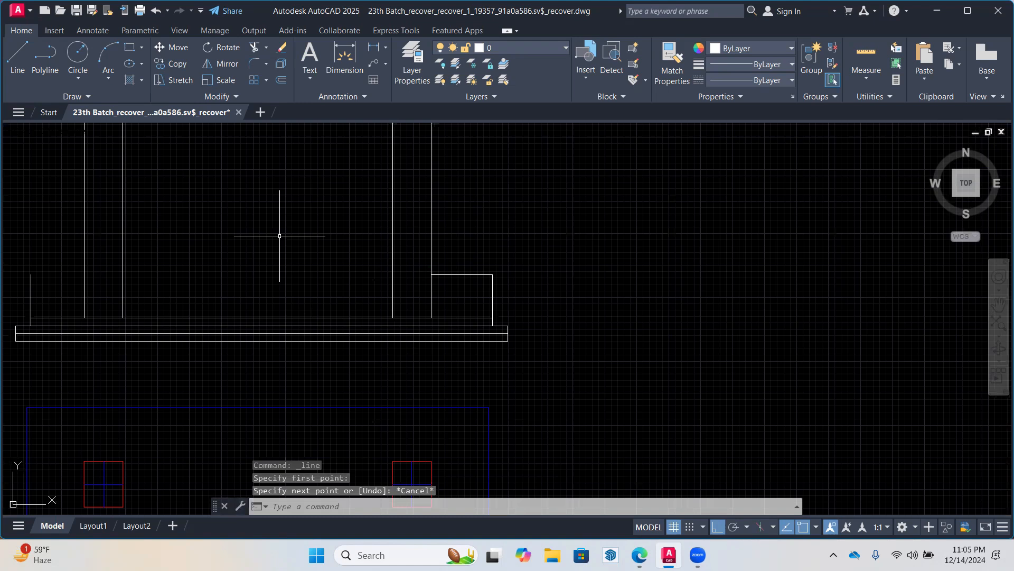
Draw a horizontal line from the top of the footing's left edge to the left column's outer face
left_click(17, 57)
left_click(30, 274)
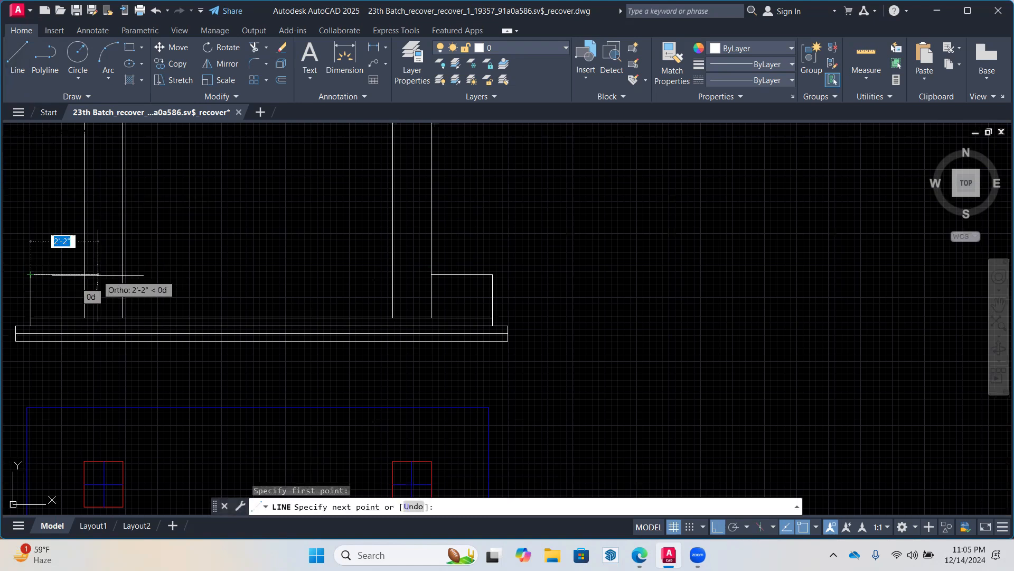
left_click(84, 274)
key("Escape")
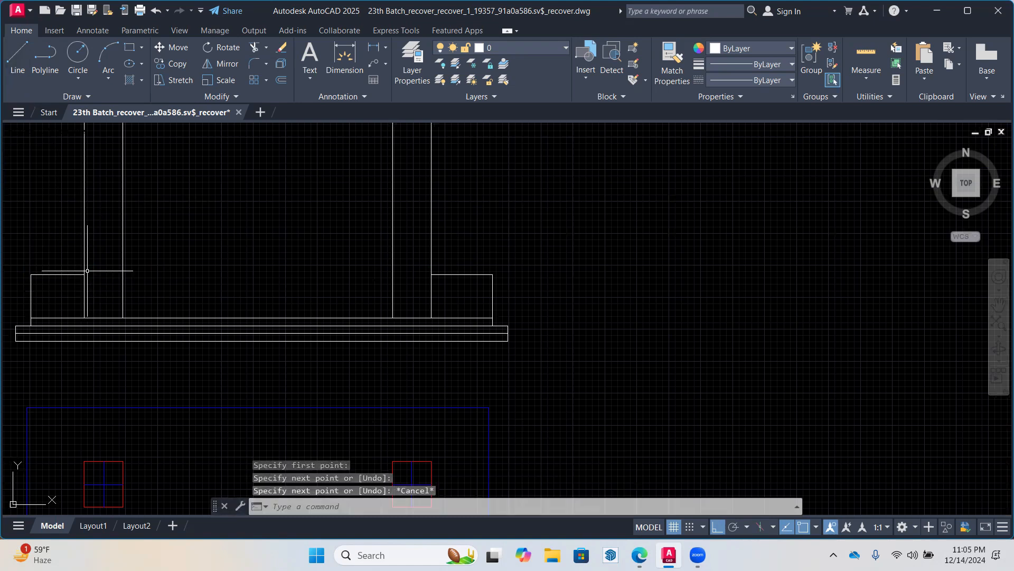
left_click(345, 57)
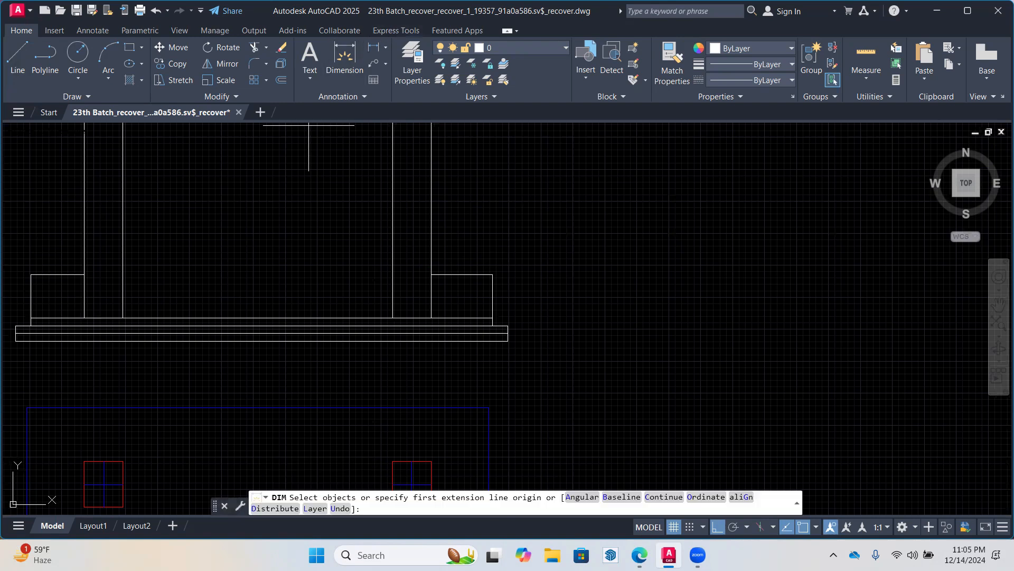
left_click(30, 274)
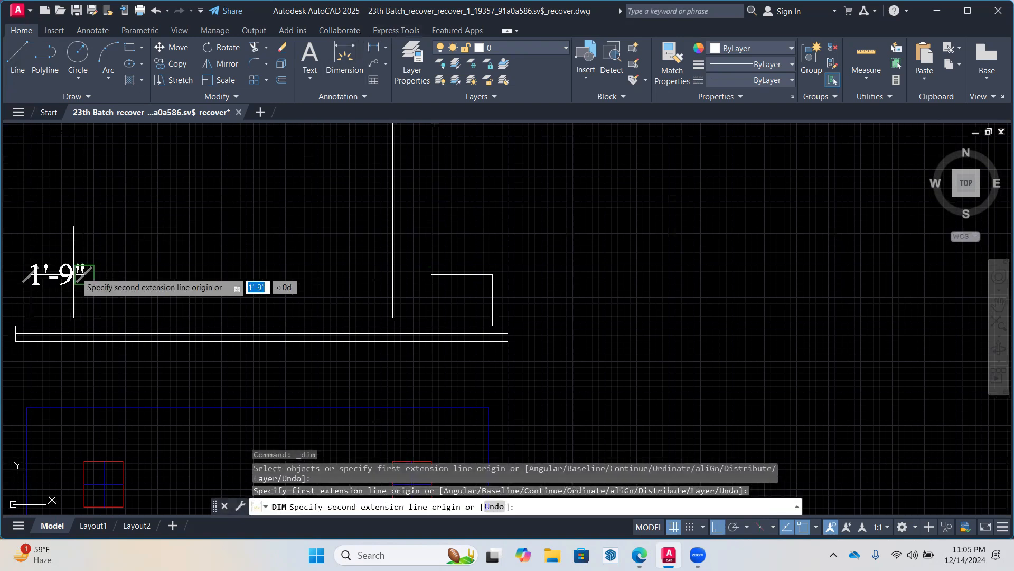
key("Escape")
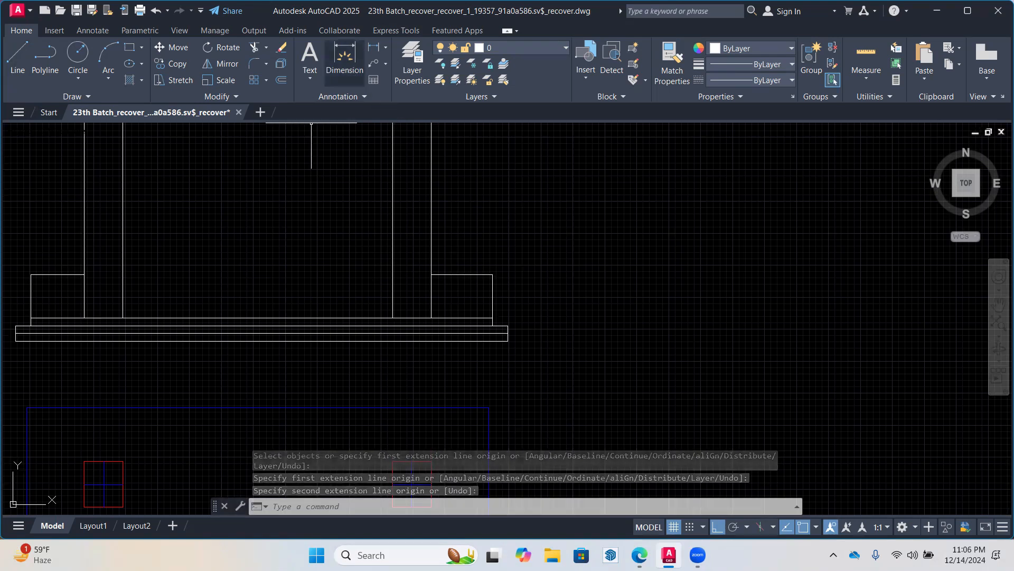
Dimension the left footing ledge from the footing's left edge to the left column's outer face, placing it above the ledge
middle_click_drag(224, 230, 314, 257)
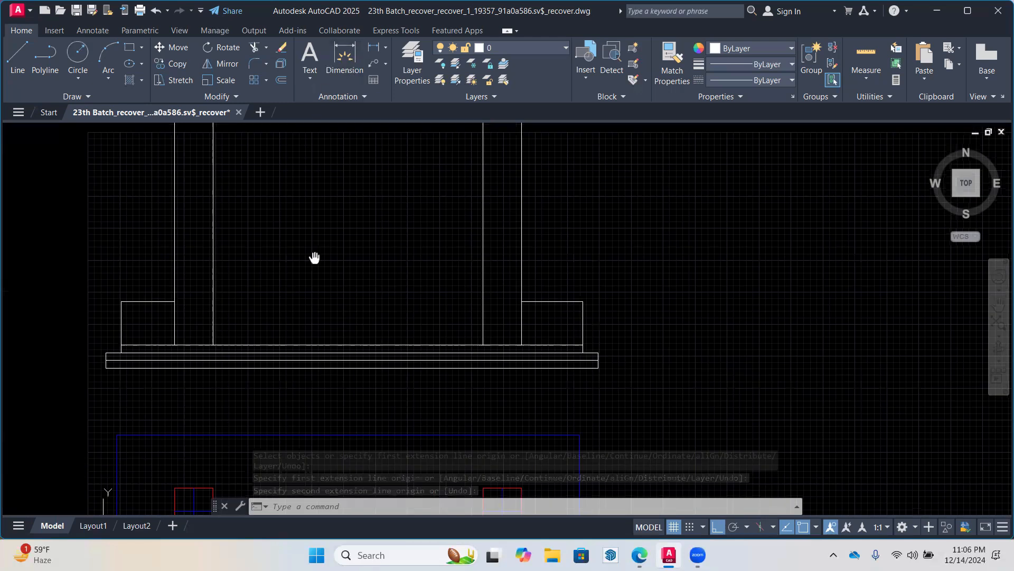
scroll(124, 284, "up", 2)
key("Return")
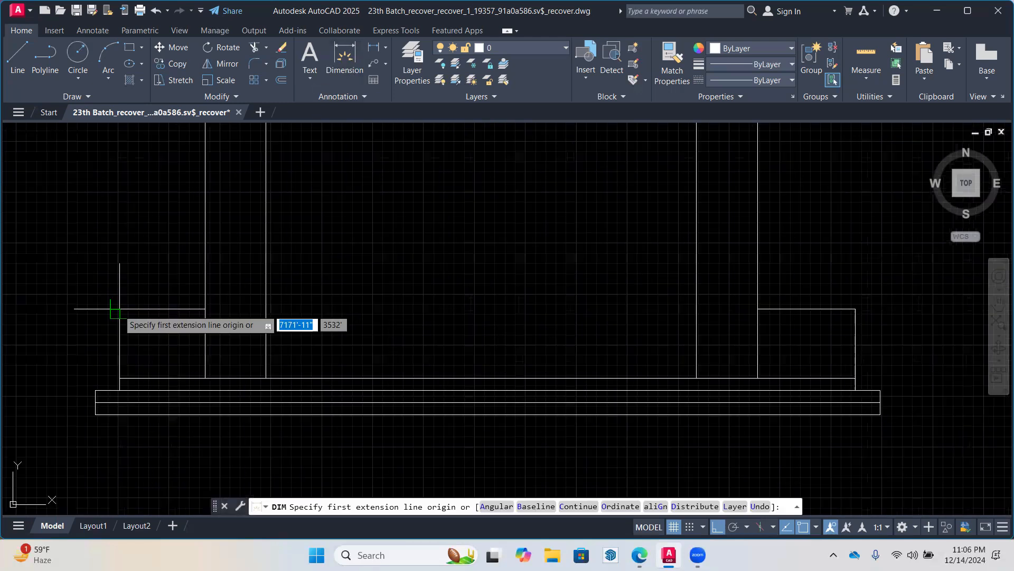
left_click(120, 309)
left_click(205, 309)
left_click(162, 246)
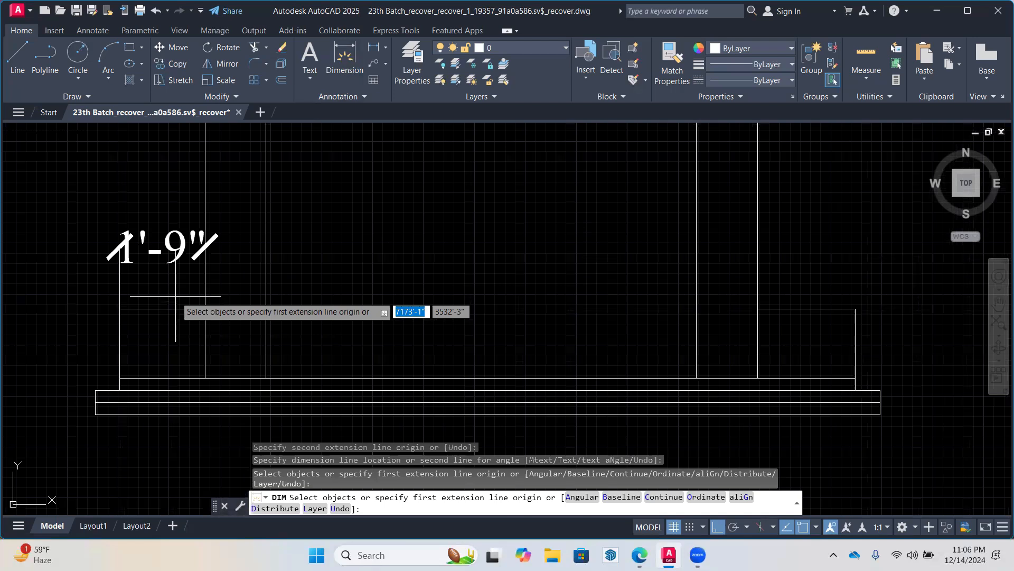
key("Return")
Copy the left ledge's top line so it starts at the left column's inner face
left_click(171, 309)
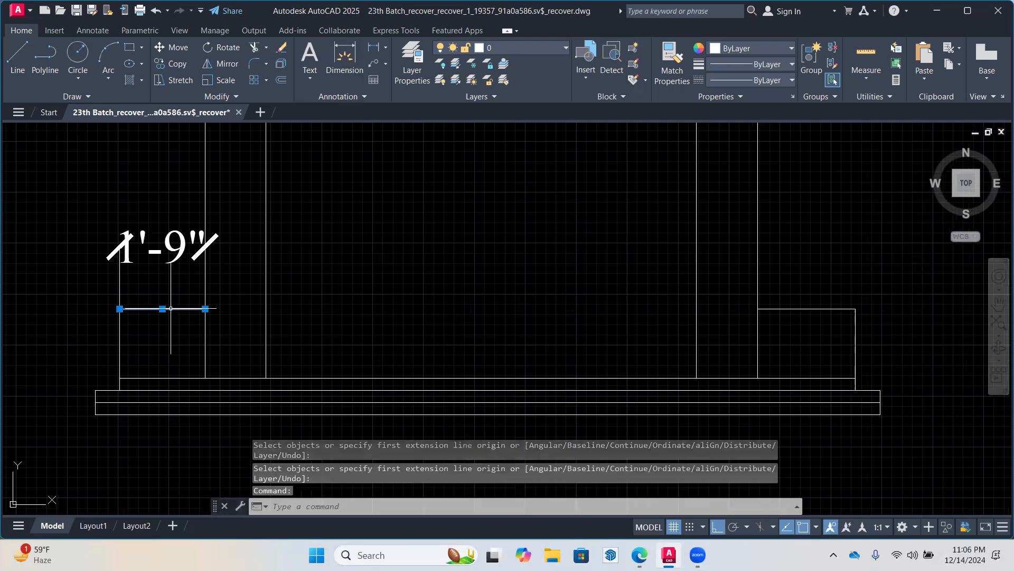
left_click(171, 63)
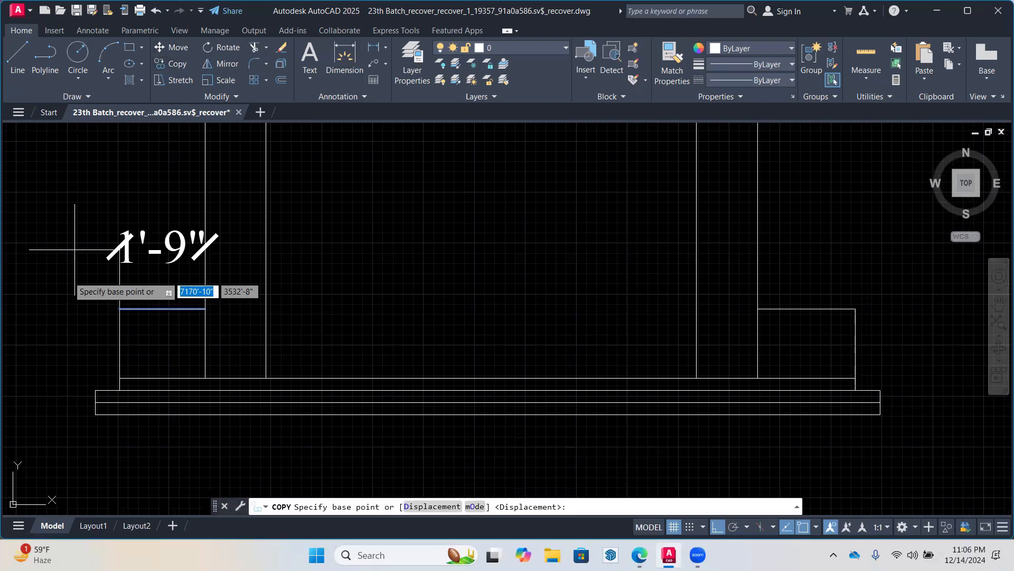
left_click(120, 308)
left_click(270, 305)
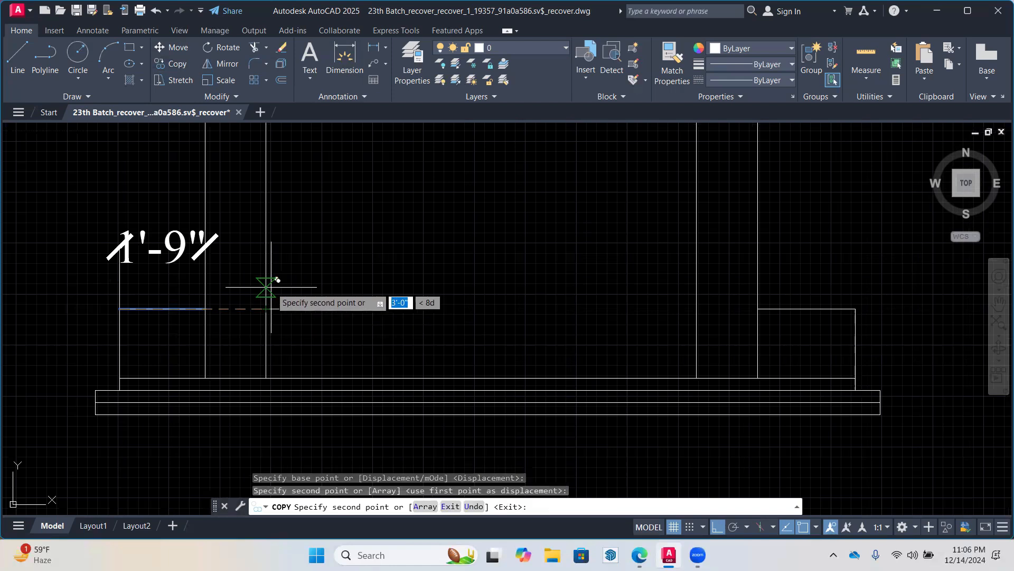
key("Return")
Draw a vertical line from the free end of the left column's inner ledge down to the footing's uppermost layer line
left_click(17, 58)
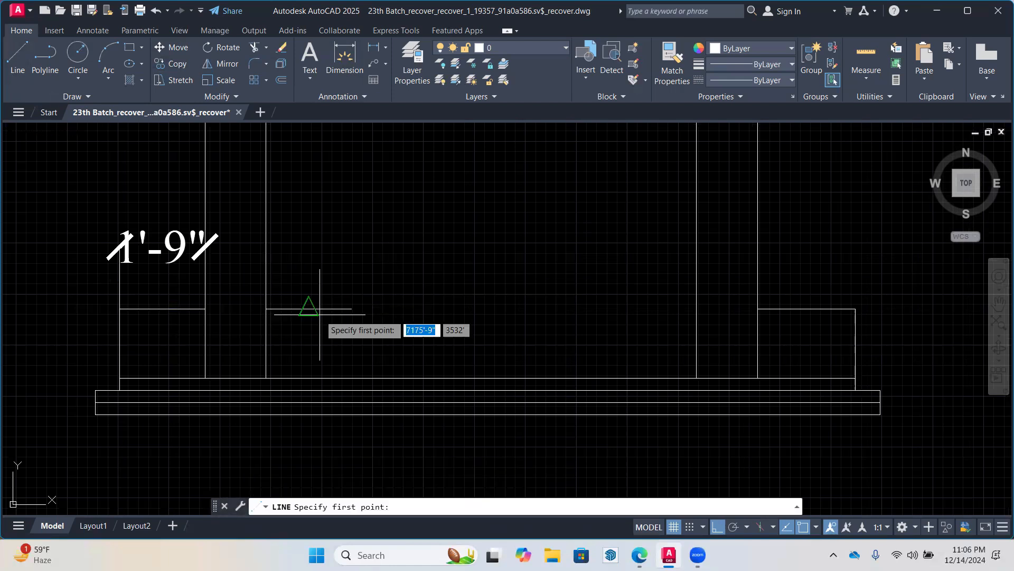
left_click(352, 308)
left_click(352, 377)
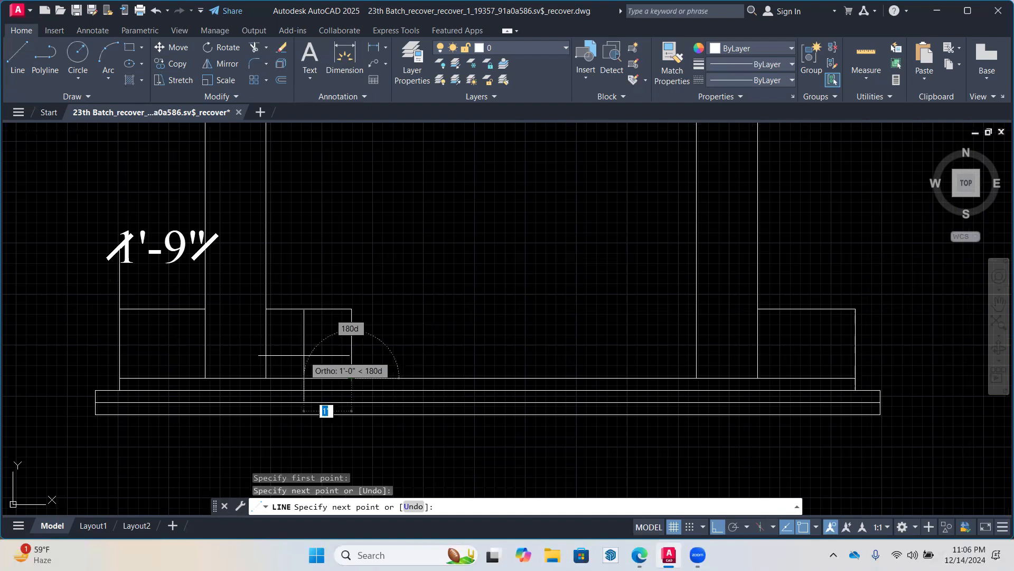
key("Return")
Dimension the right footing ledge from the footing's right edge to the right column's outer face, placing it above the ledge
left_click(869, 314)
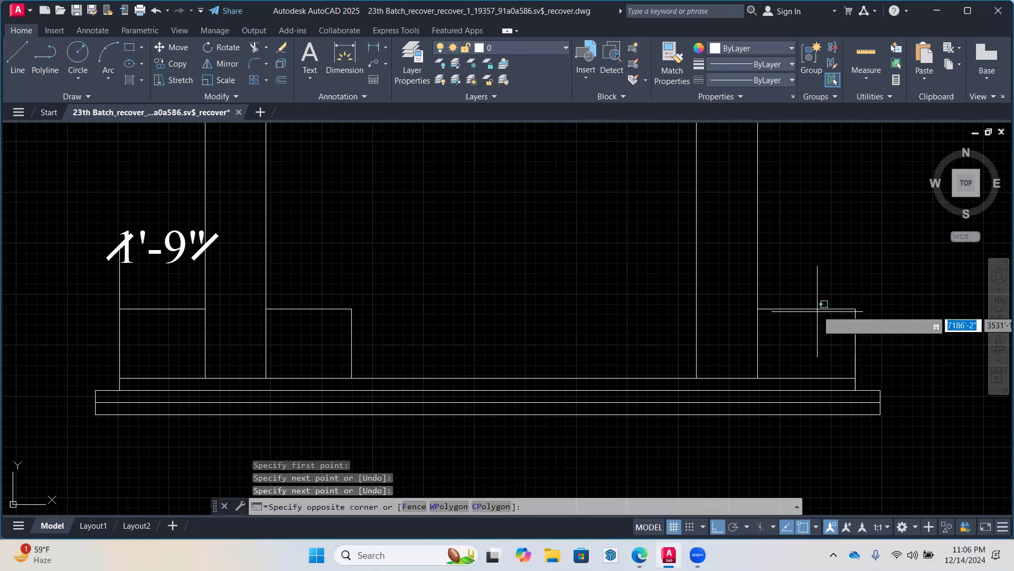
left_click(804, 308)
left_click(345, 58)
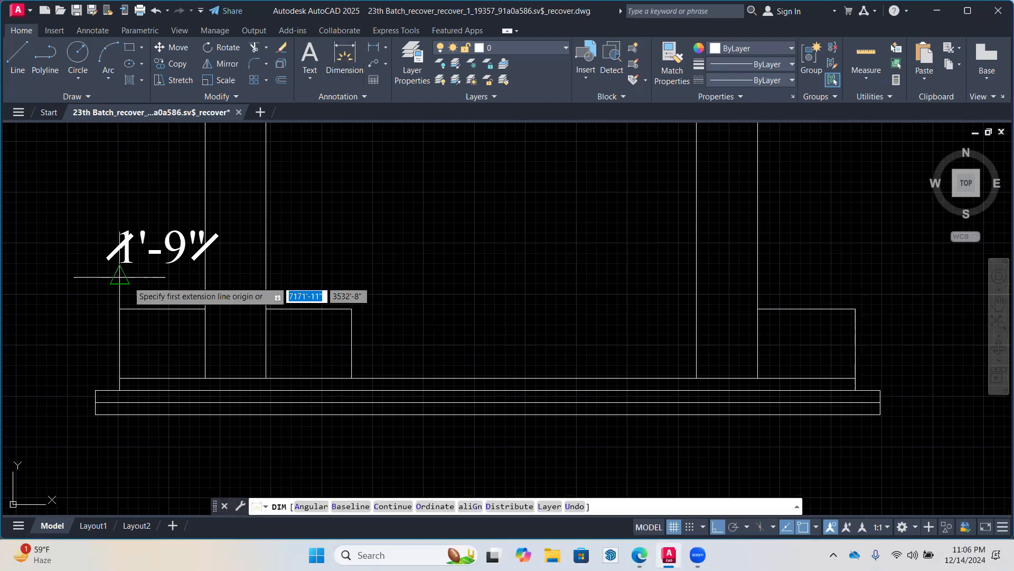
left_click(856, 309)
left_click(757, 308)
left_click(766, 253)
key("Return")
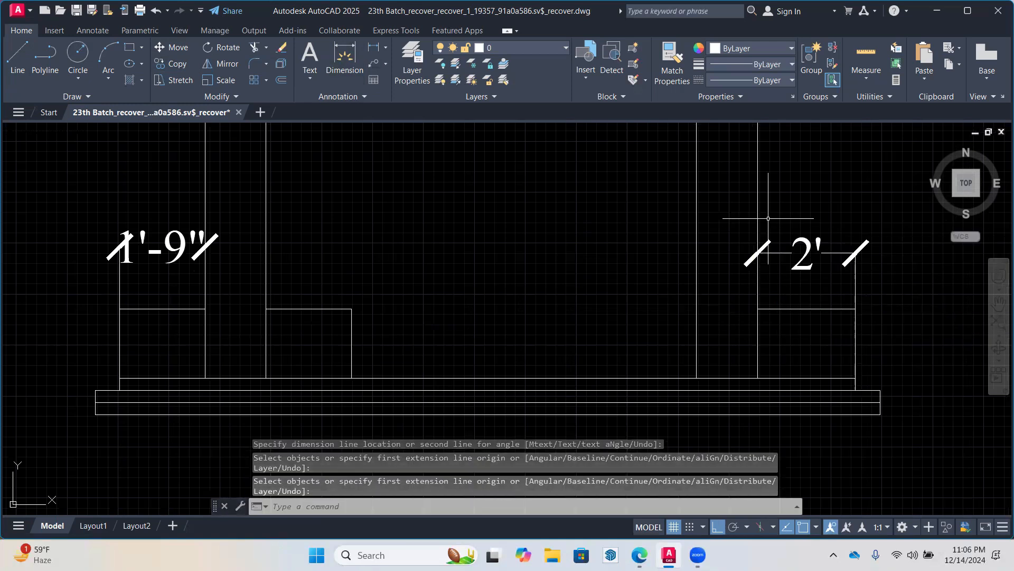
Copy the right ledge's top line so it ends at the right column's inner face
left_click(811, 309)
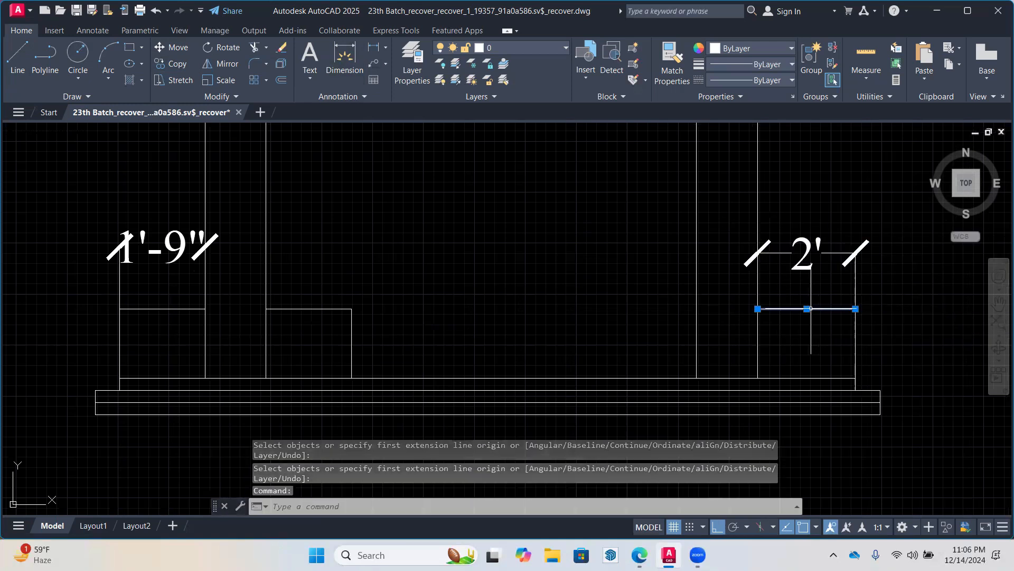
left_click(171, 64)
left_click(855, 309)
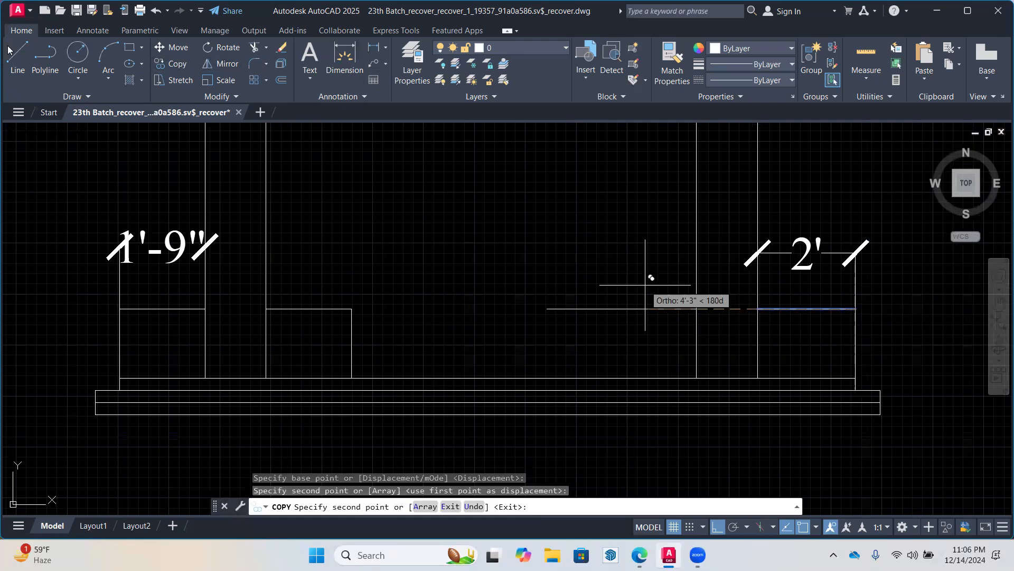
key("Return")
Draw a vertical line from the free end of the right column's inner ledge down to the uppermost layer line
type("l")
key("Return")
left_click(599, 308)
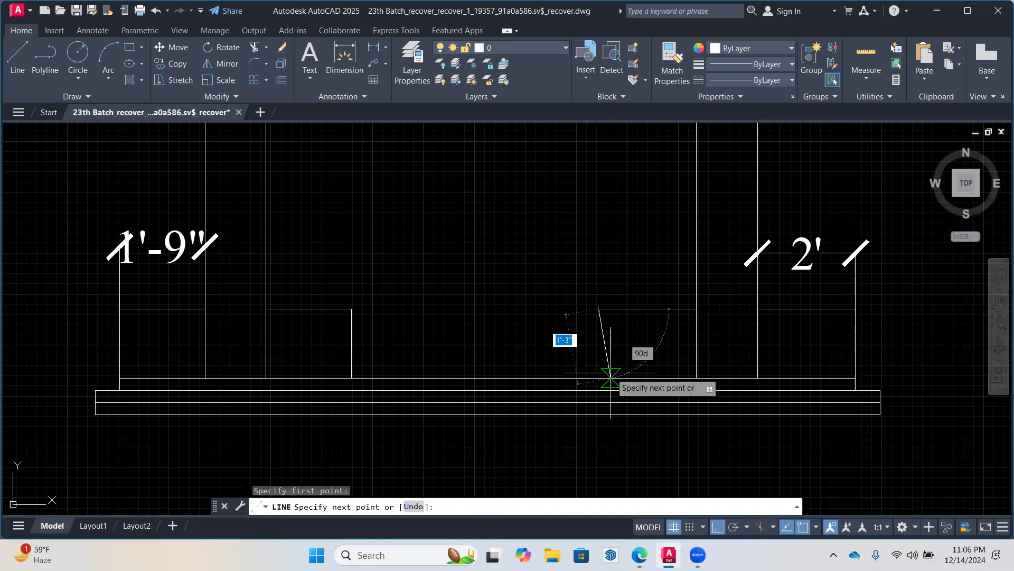
left_click(599, 378)
key("Return")
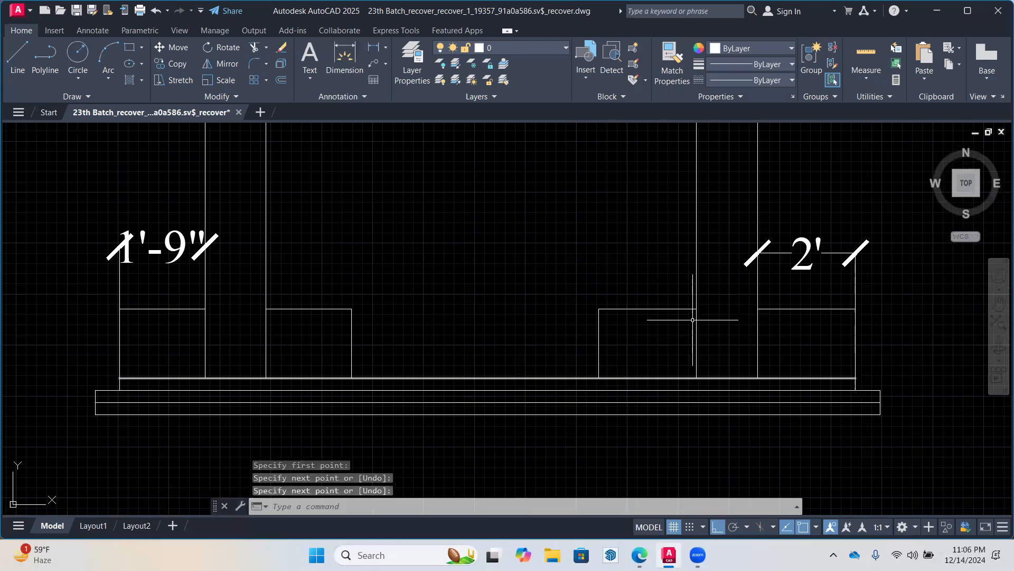
Erase the dimensions above the right and left footing ledges
left_click(823, 232)
left_click(807, 269)
key("Delete")
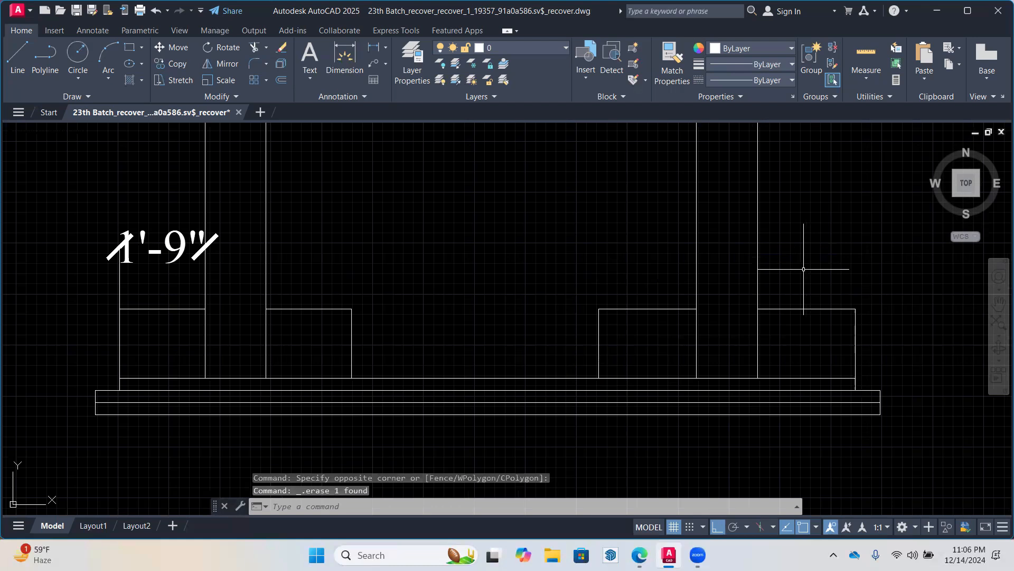
left_click(184, 228)
left_click(125, 231)
key("Delete")
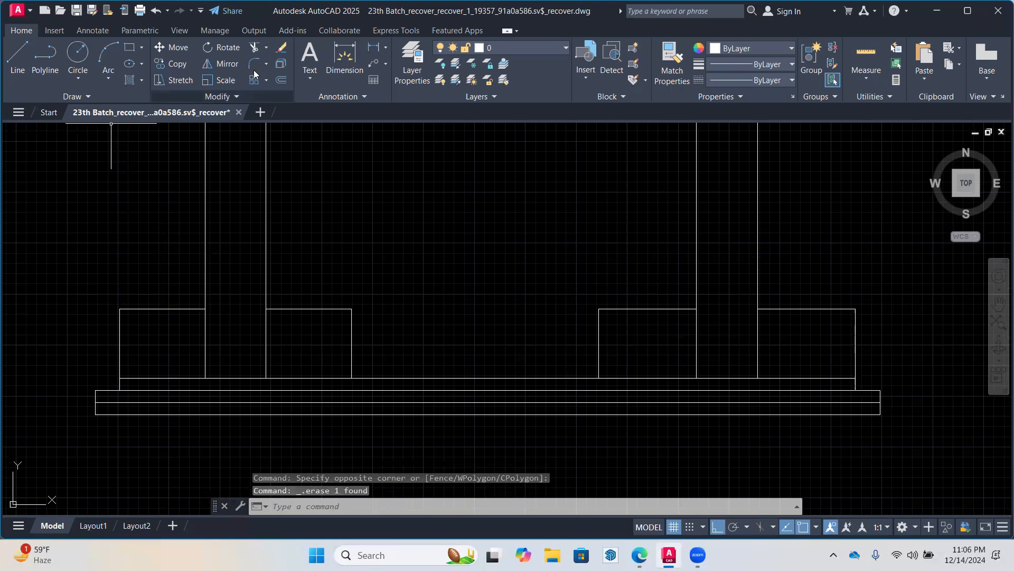
Trim the lower parts of both columns' face lines where they run through the footing below the ledge tops
left_click(256, 48)
left_click_drag(283, 332, 174, 331)
mouse_move(690, 349)
left_mouse_down()
mouse_move(826, 344)
mouse_move(819, 350)
left_mouse_up()
key("Return")
Offset the footing's uppermost layer line 7' upward across both columns
scroll(435, 359, "down", 2)
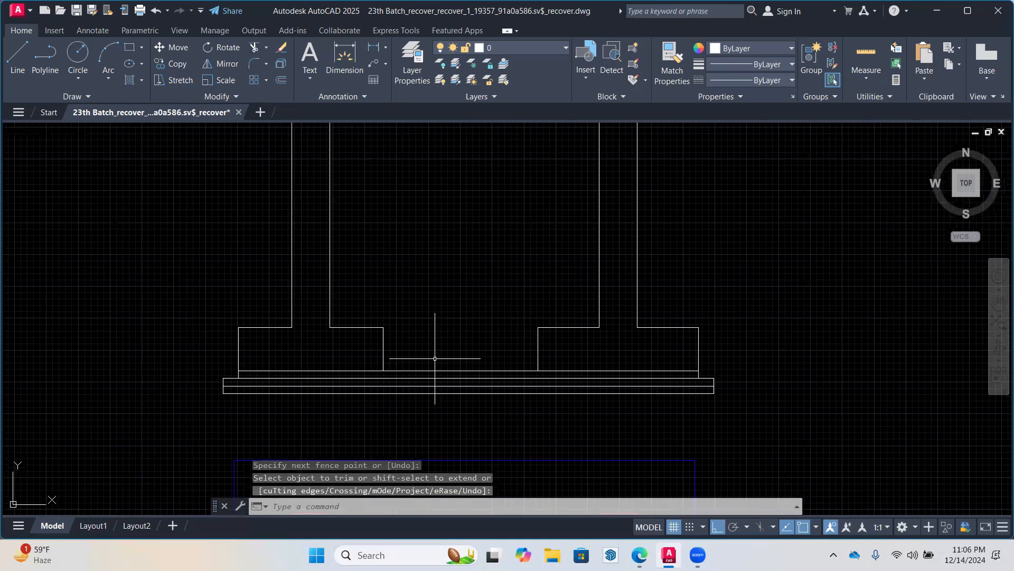
scroll(379, 354, "down", 3)
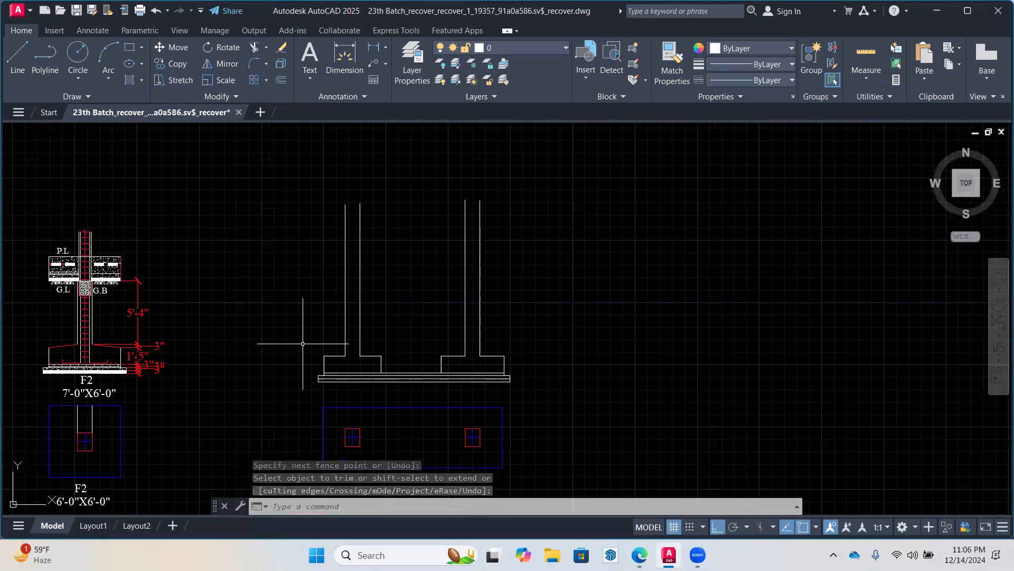
type("o")
key("Return")
type("7'")
key("Return")
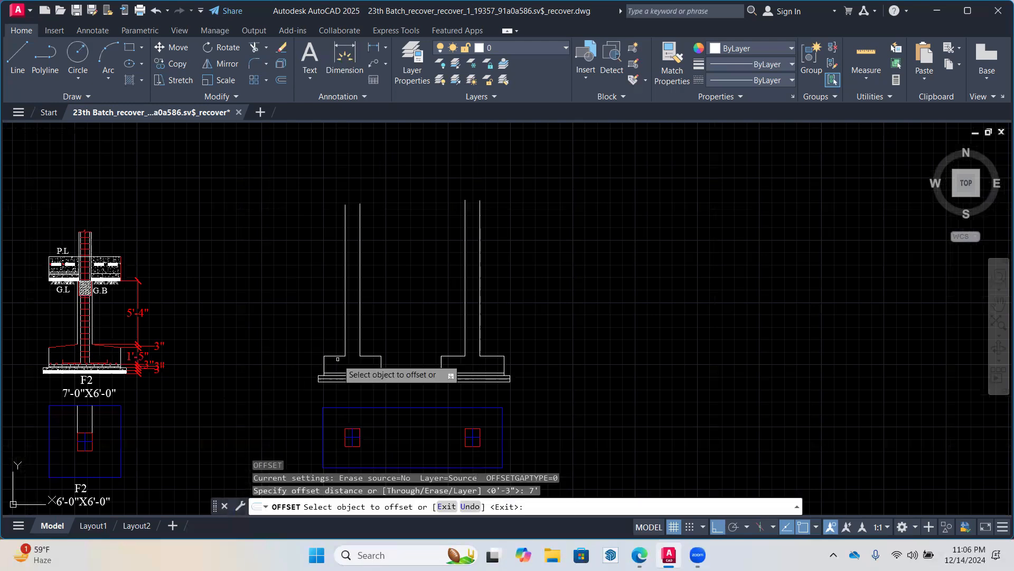
scroll(338, 359, "up", 3)
left_click(407, 376)
left_click(404, 316)
key("Escape")
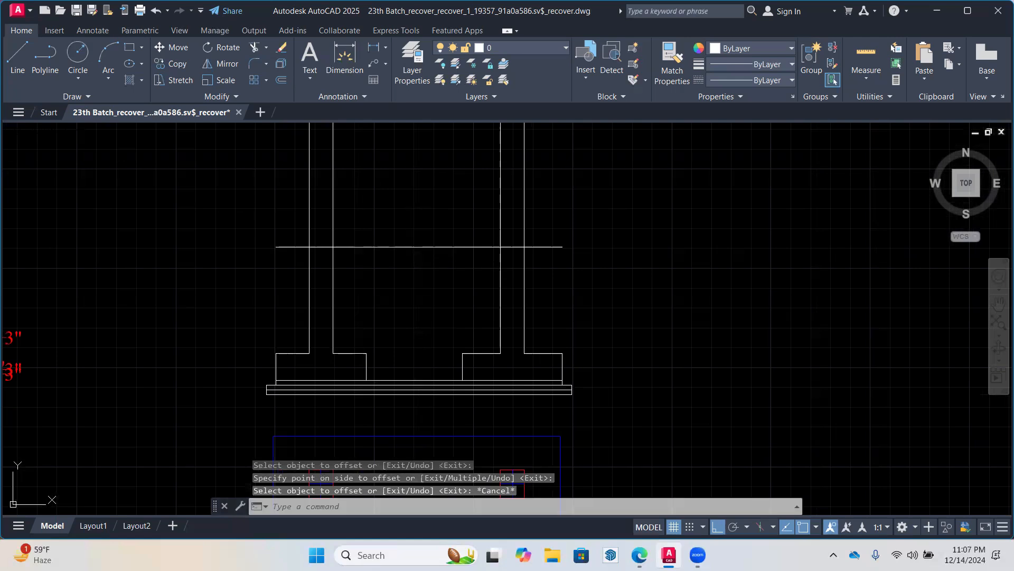
Offset both faces of the left column inward twice at a distance of 1.5, forming paired inner lines
key("Return")
type("1")
key("Return")
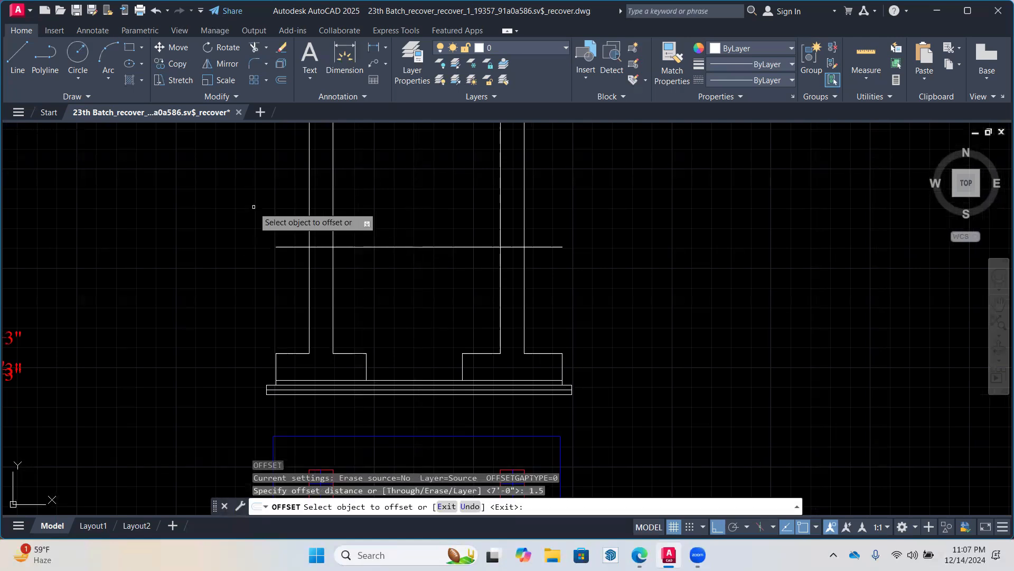
left_click(310, 215)
left_click(350, 190)
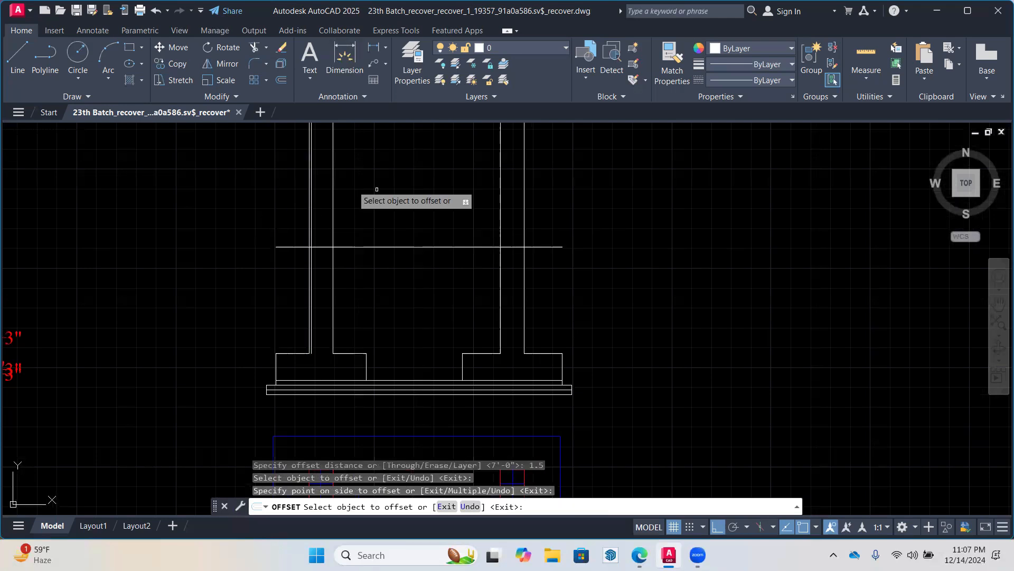
scroll(309, 176, "up", 2)
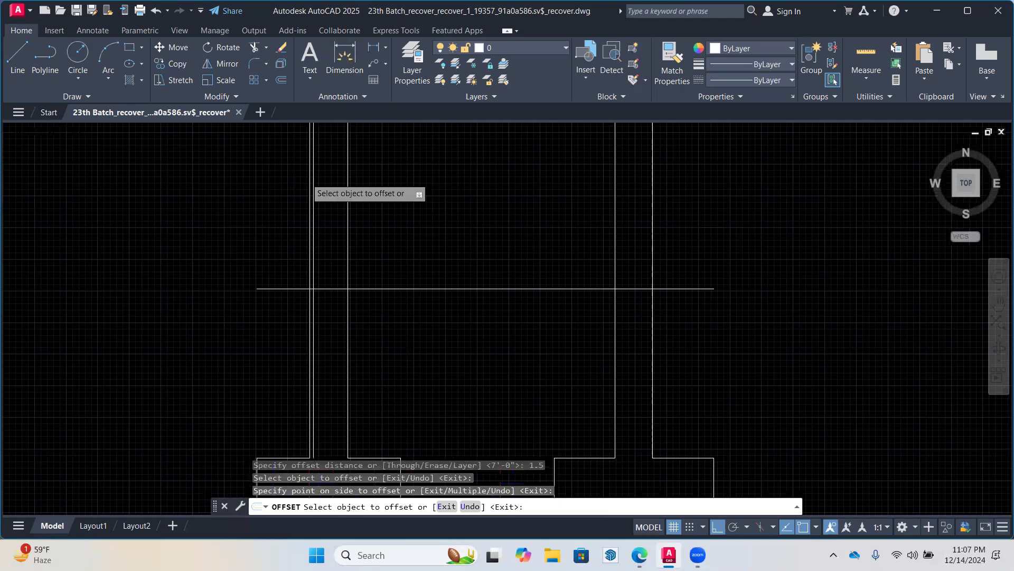
scroll(311, 178, "up", 2)
left_click(368, 191)
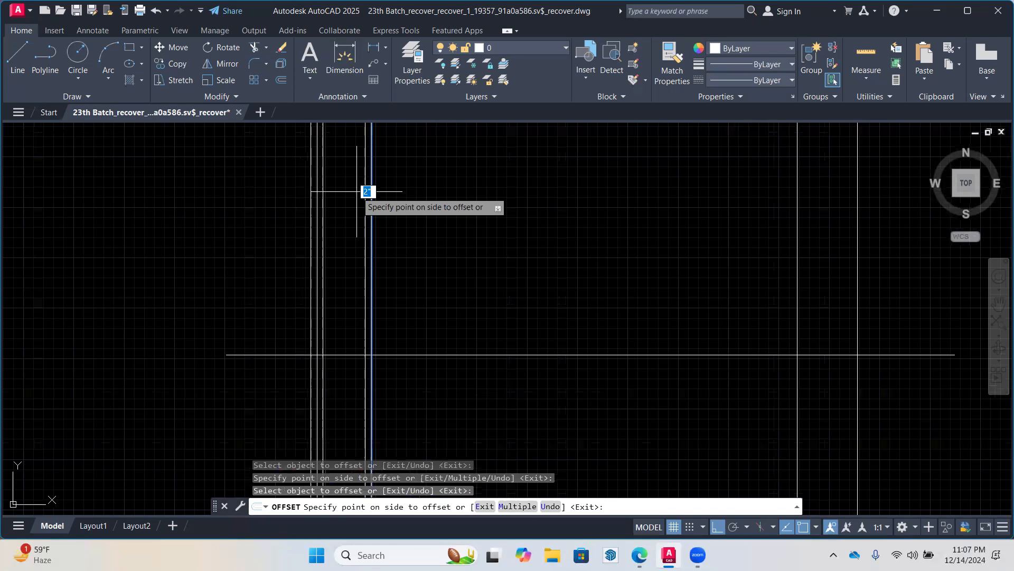
left_click(368, 191)
Offset the right column's face lines in the same way at a distance of 1.5
scroll(421, 221, "down", 2)
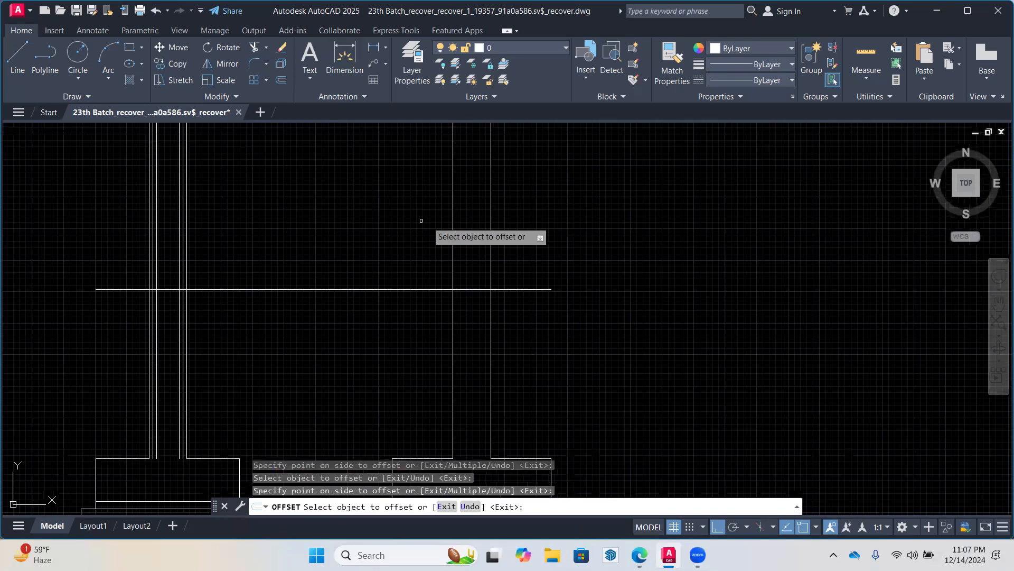
left_click(453, 231)
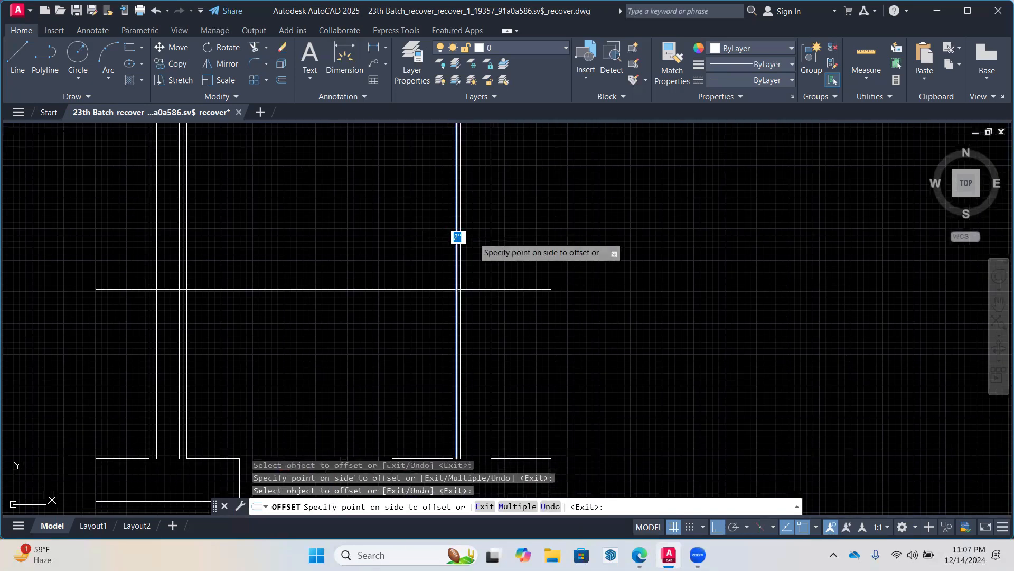
left_click(465, 238)
middle_click_drag(466, 240, 401, 224)
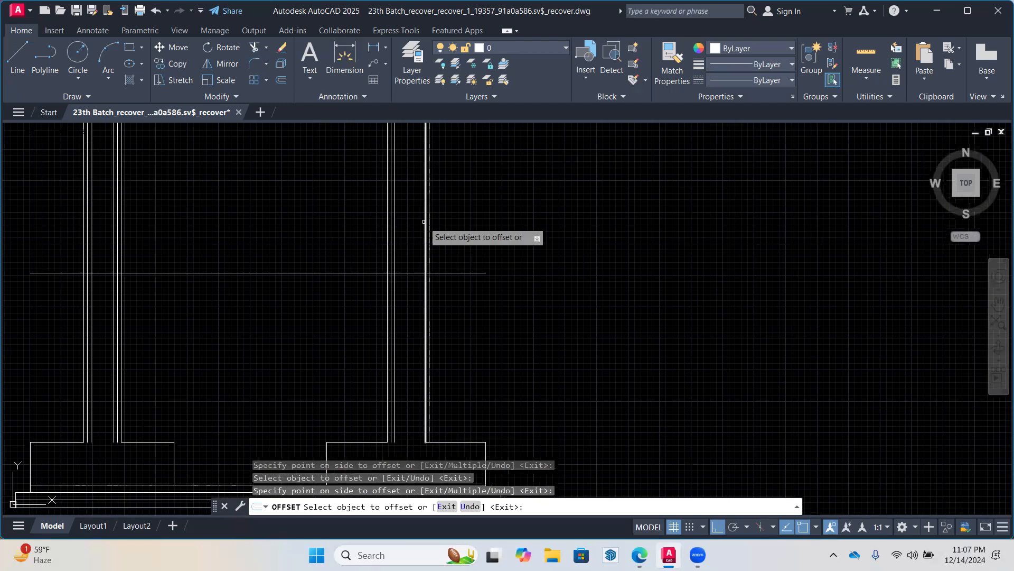
left_click(424, 221)
left_click(408, 217)
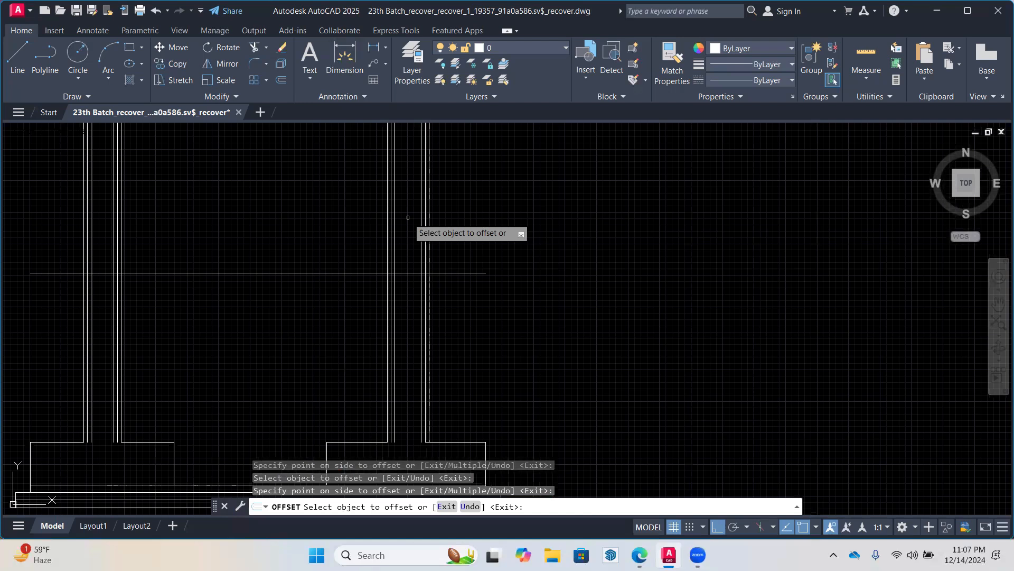
Undo all the offset lines at both columns and leave the offset command
key("ctrl+z")
key("ctrl+z")
key("ctrl+z")
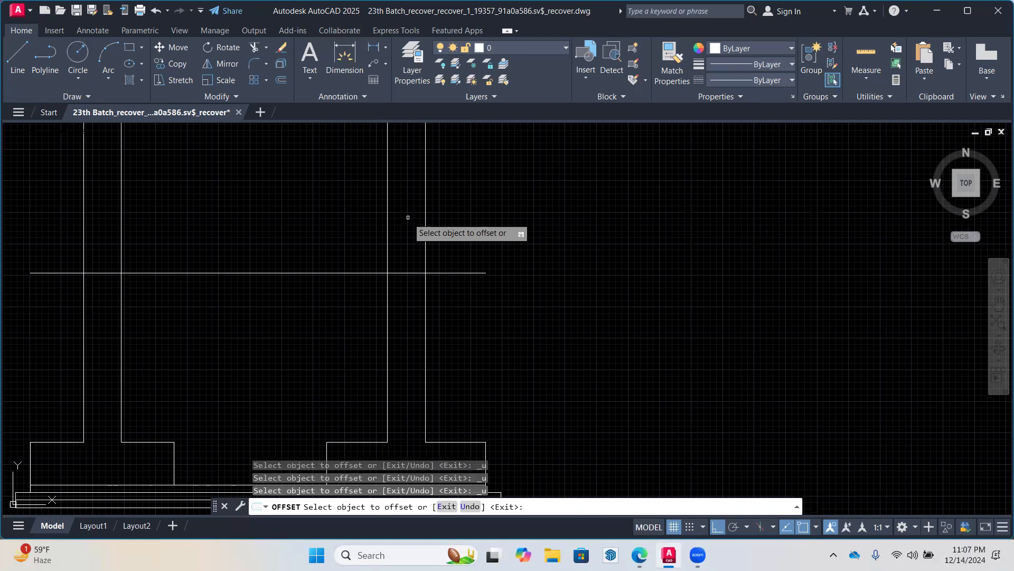
key("Escape")
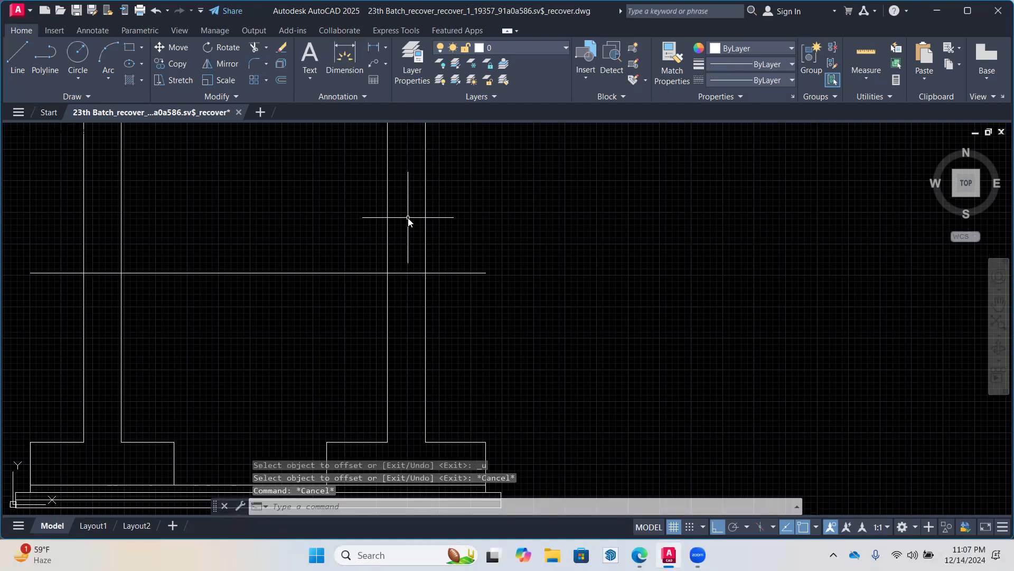
Offset both faces of the left column 1.5 to the outside and 1.5 to the inside
type("o")
key("Return")
type("1.5")
key("Return")
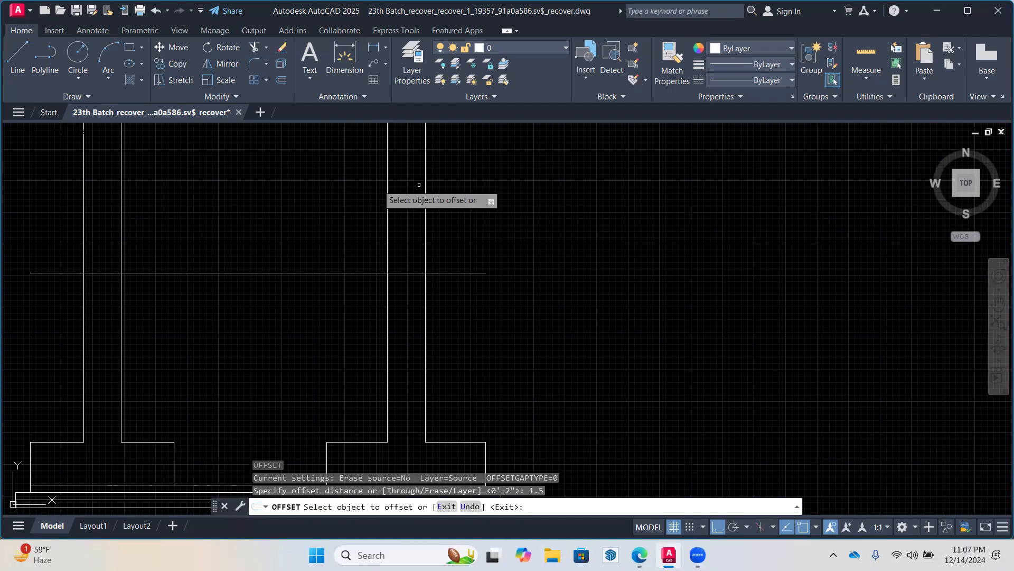
left_click(83, 207)
left_click(79, 191)
left_click(84, 194)
left_click(100, 200)
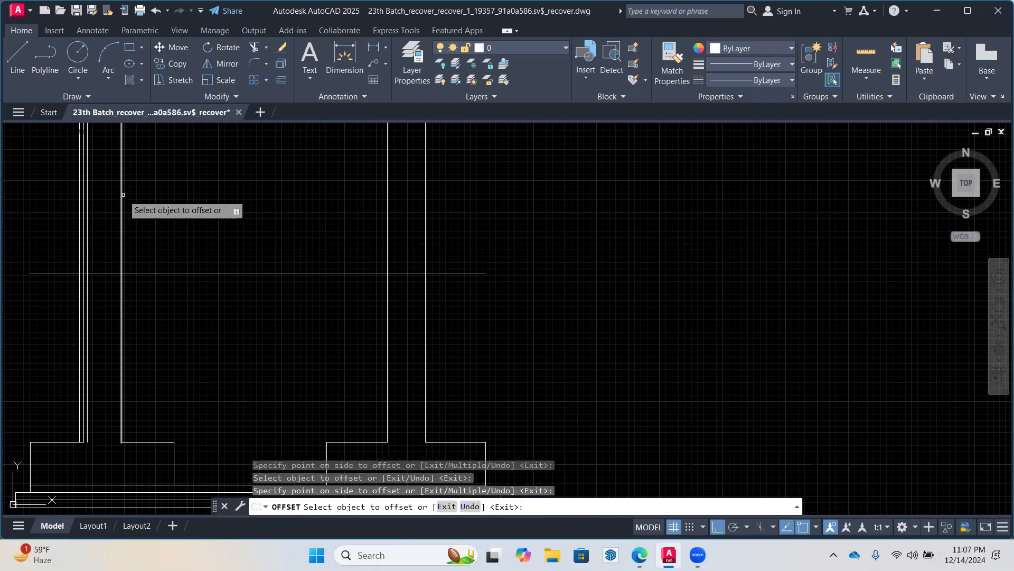
left_click(121, 195)
left_click(150, 200)
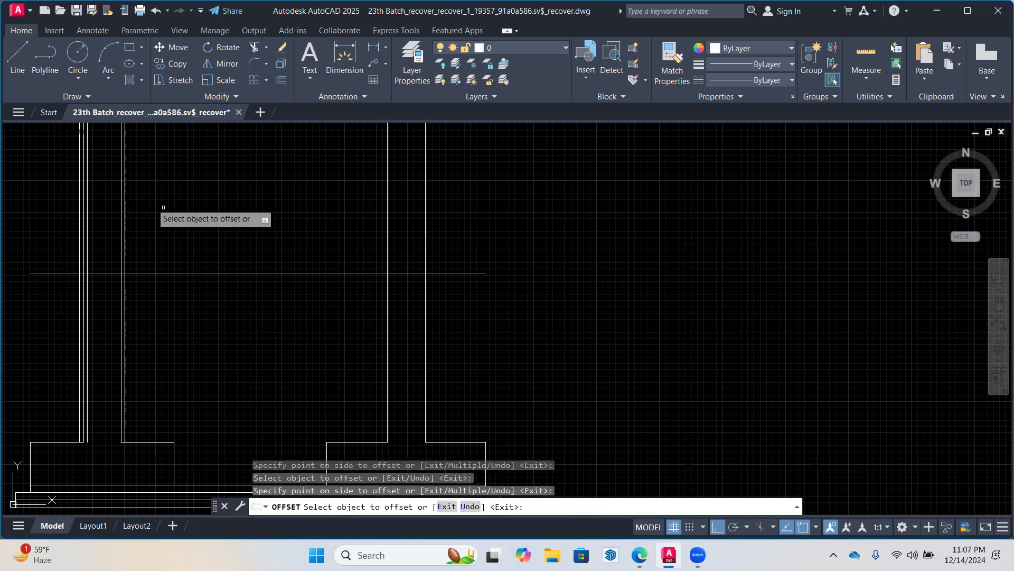
left_click(119, 193)
left_click(106, 195)
Offset both faces of the right column outward and inward at the same 1.5 distance
left_click(387, 220)
left_click(349, 219)
left_click(387, 219)
left_click(419, 219)
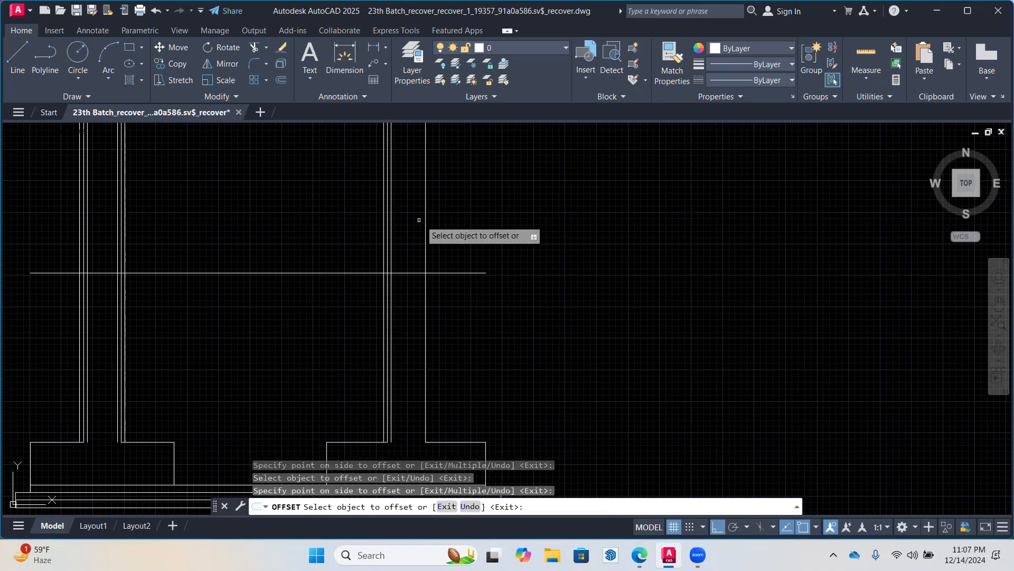
left_click(424, 220)
left_click(502, 214)
left_click(427, 203)
left_click(406, 195)
key("Escape")
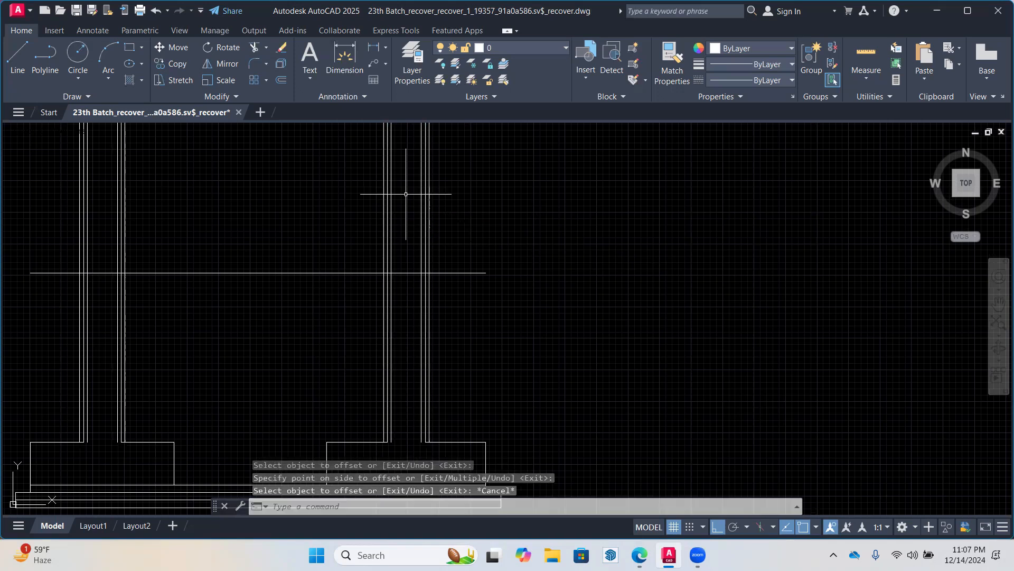
Trim the left column's outermost lines above the level line and its middle face lines below it
type("tr")
key("Return")
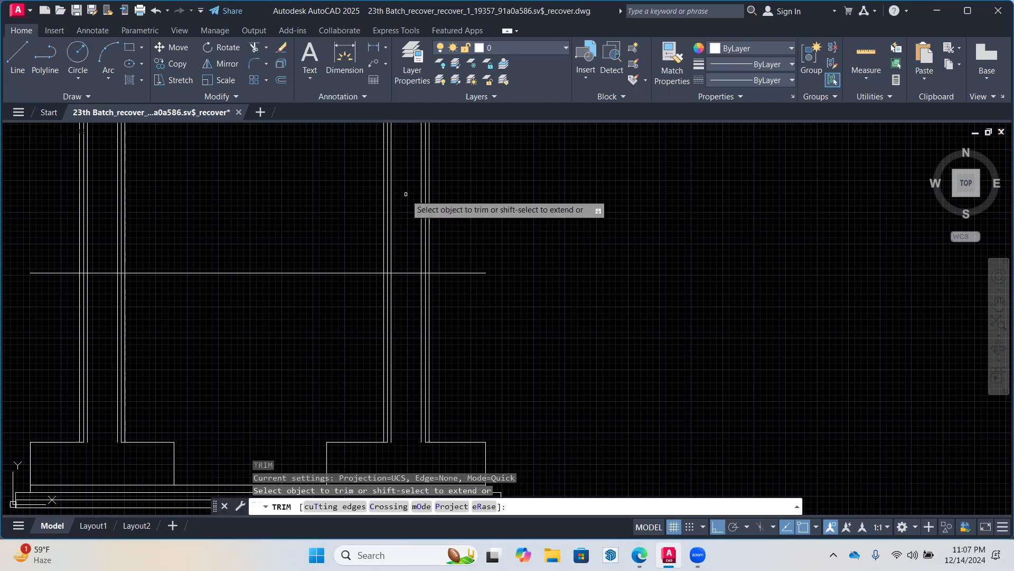
scroll(73, 203, "up", 2)
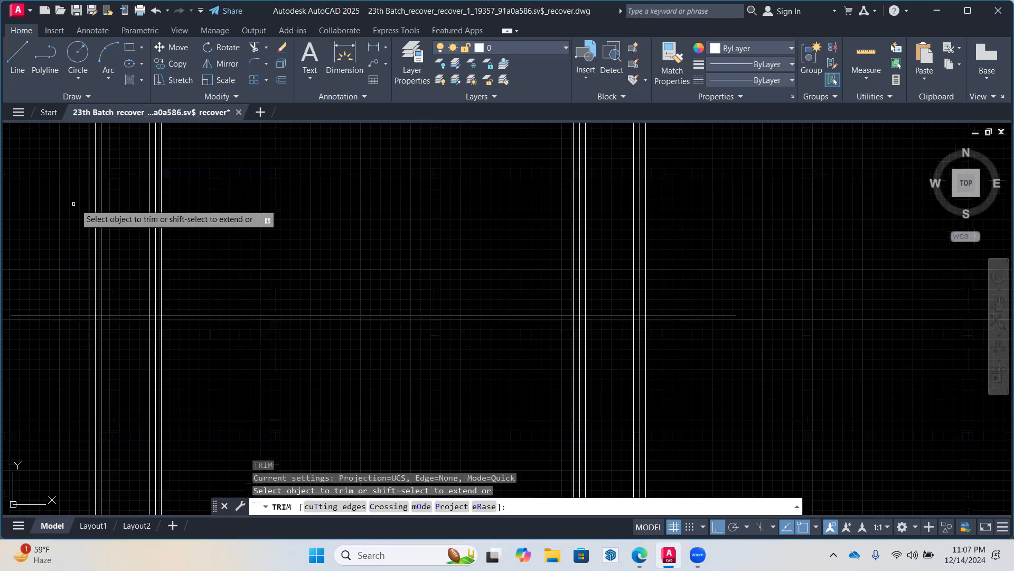
left_click_drag(73, 204, 95, 327)
left_click(161, 233)
left_click(161, 233)
key("Return")
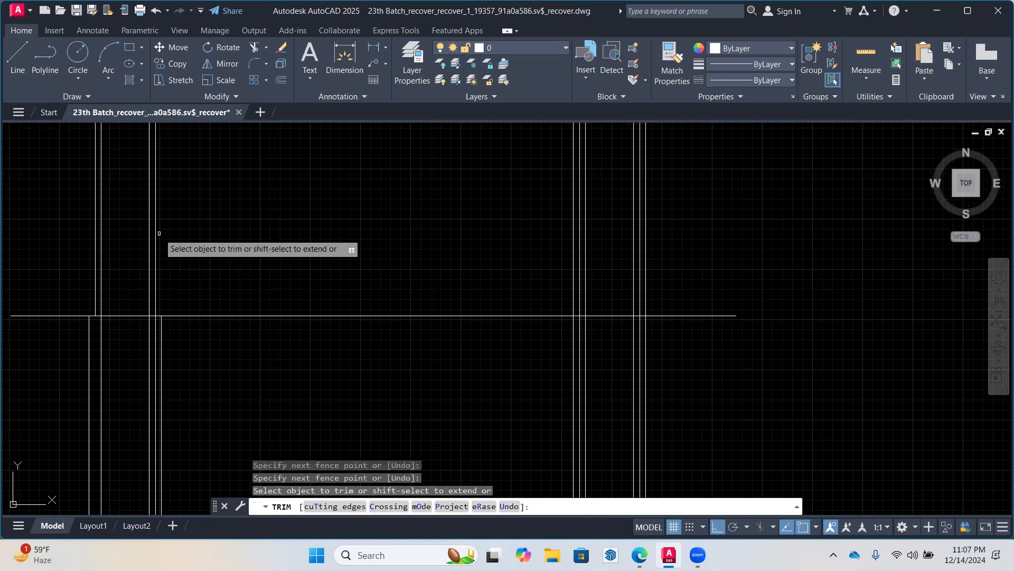
left_click(156, 319)
Trim the right column's outermost lines above the level line and its middle face lines below it
middle_click_drag(489, 221, 439, 211)
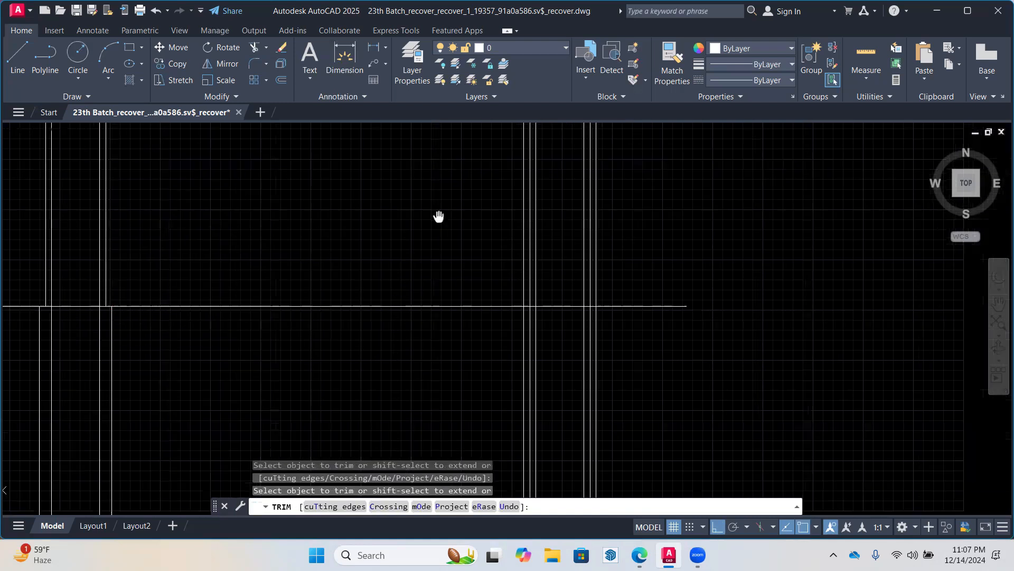
left_click(524, 200)
left_click(529, 329)
left_click(529, 328)
left_click(583, 248)
left_click(595, 227)
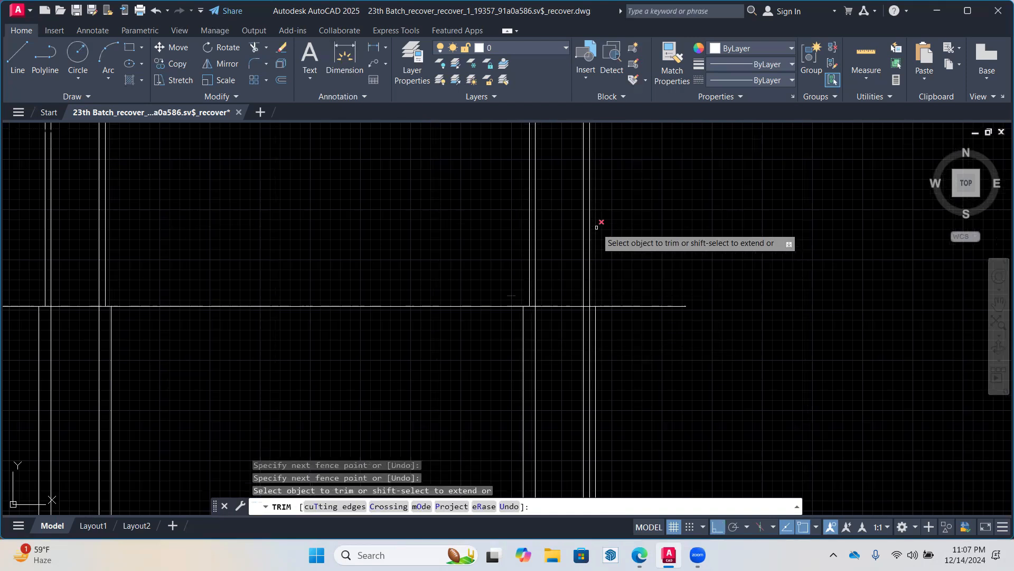
left_click(589, 325)
scroll(589, 299, "down", 3)
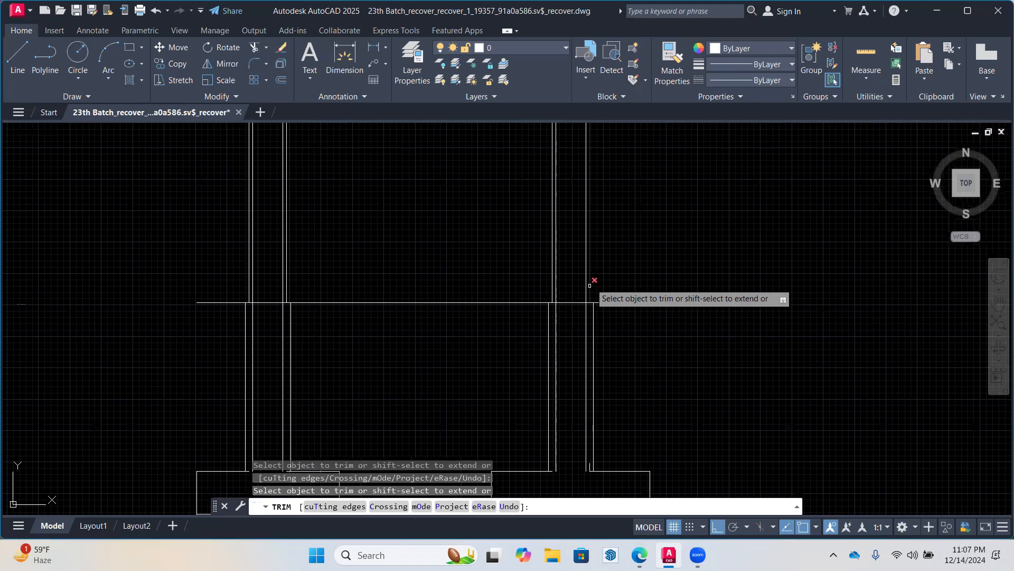
key("Escape")
Extend the top edges of both footing steps to the inner column lines, closing the gaps at the column bases
middle_click_drag(577, 344, 529, 186)
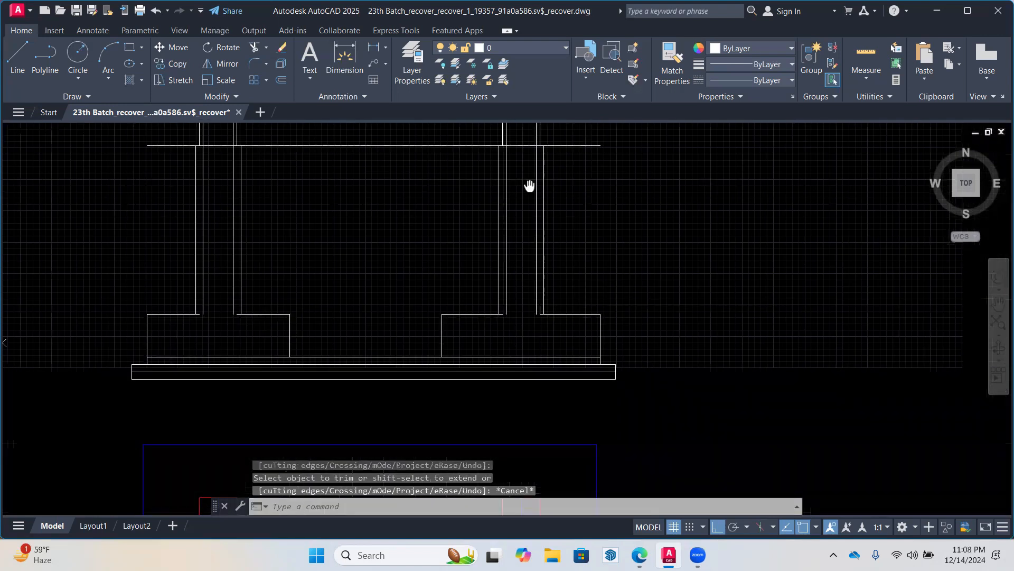
left_click(266, 47)
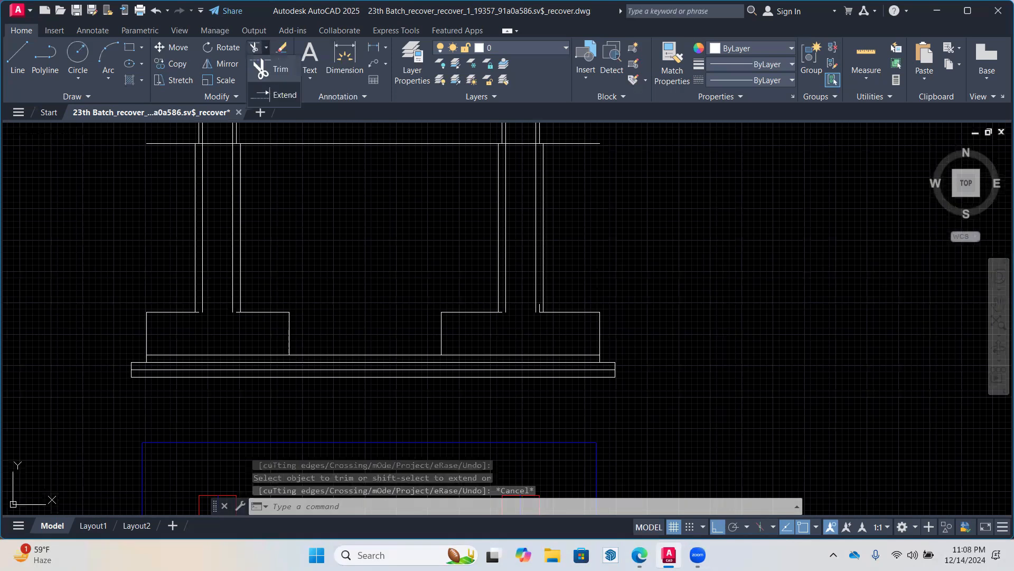
left_click(285, 94)
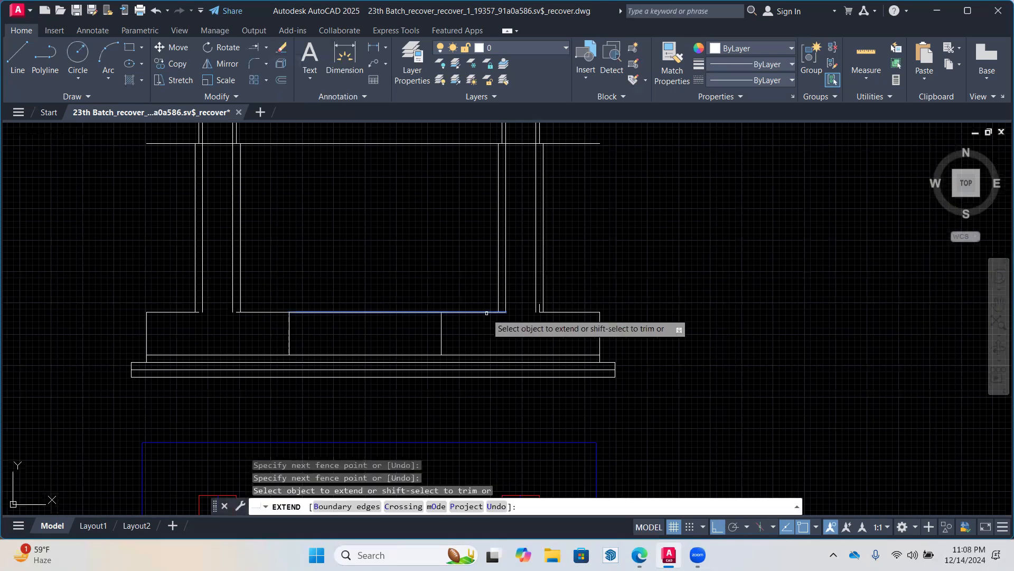
left_click(498, 312)
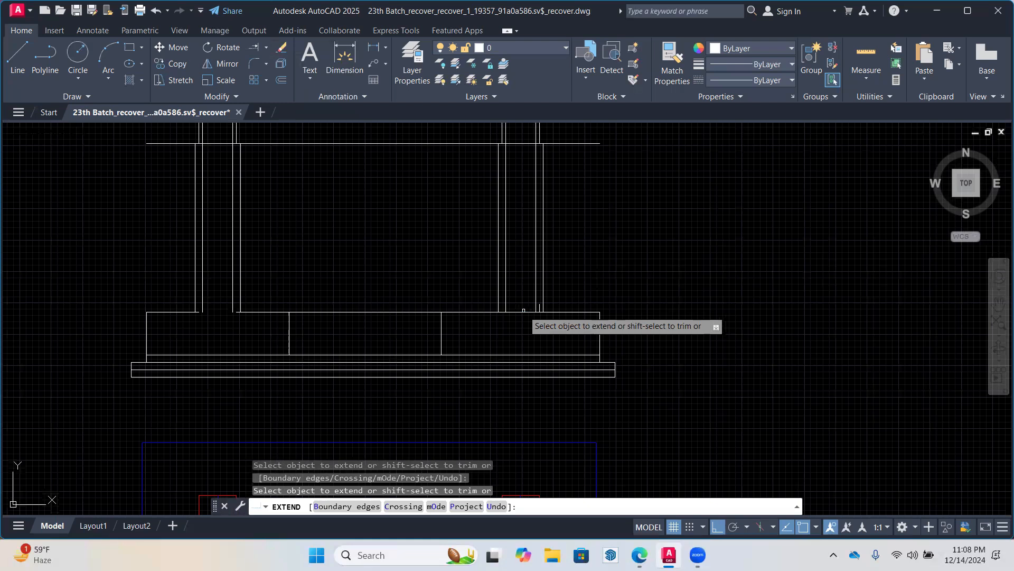
left_click(250, 311)
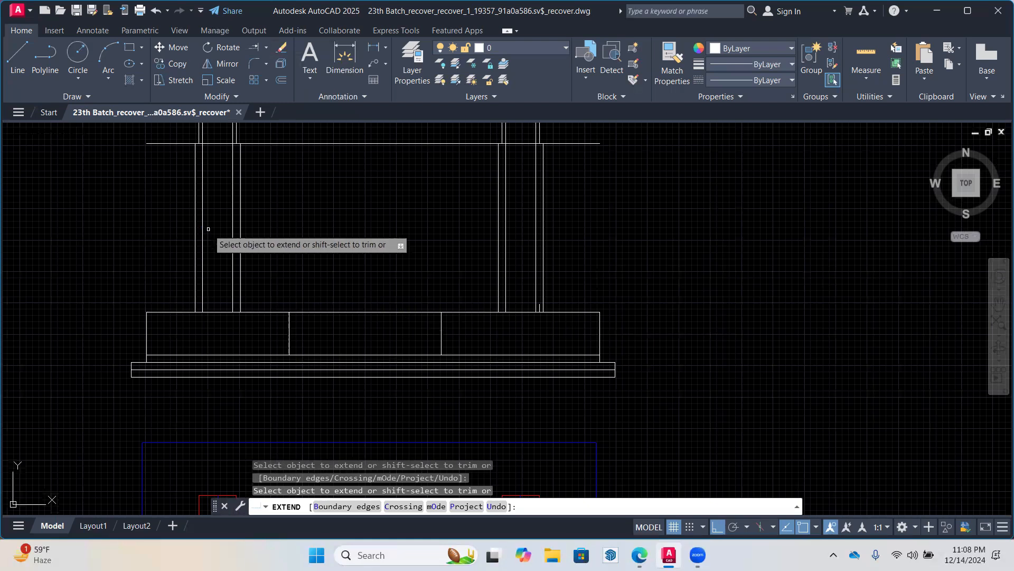
Trim the line joining the tops of the two footing steps and the short leftover stub at the right column's base
left_click(268, 49)
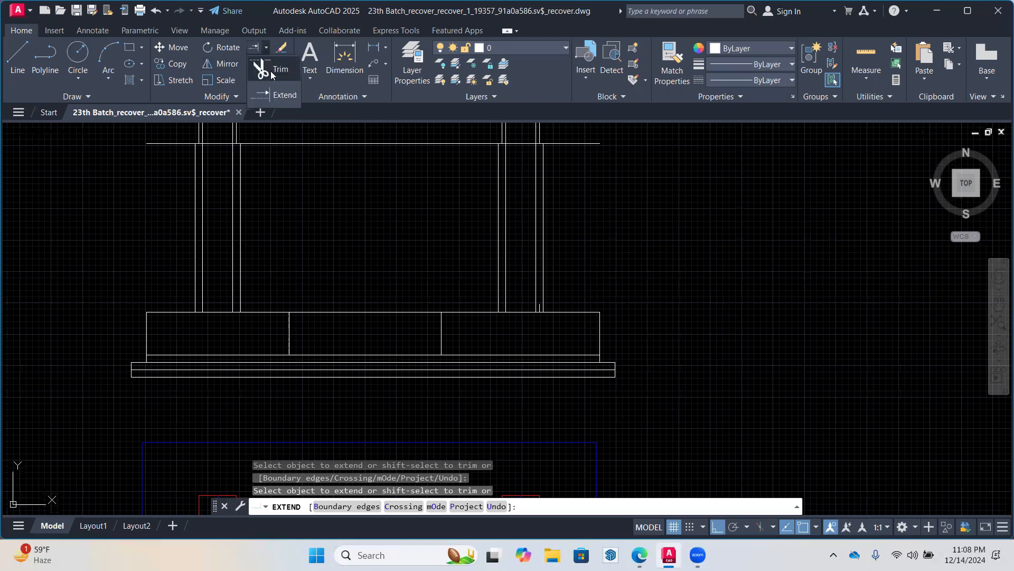
left_click(272, 80)
mouse_move(325, 298)
left_mouse_down()
mouse_move(323, 330)
mouse_move(295, 335)
left_mouse_up()
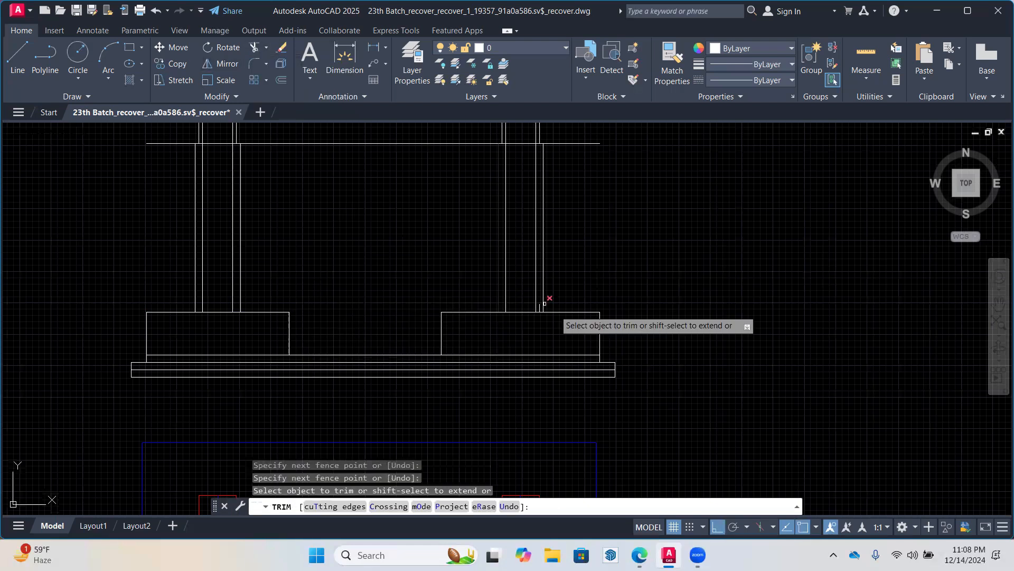
scroll(554, 306, "up", 2)
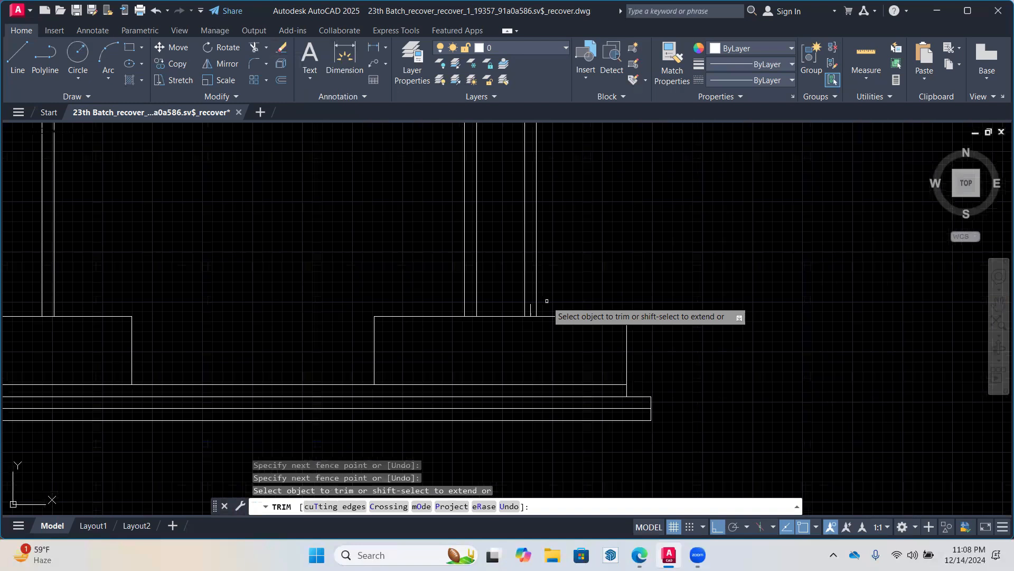
left_click(531, 307)
scroll(545, 257, "down", 4)
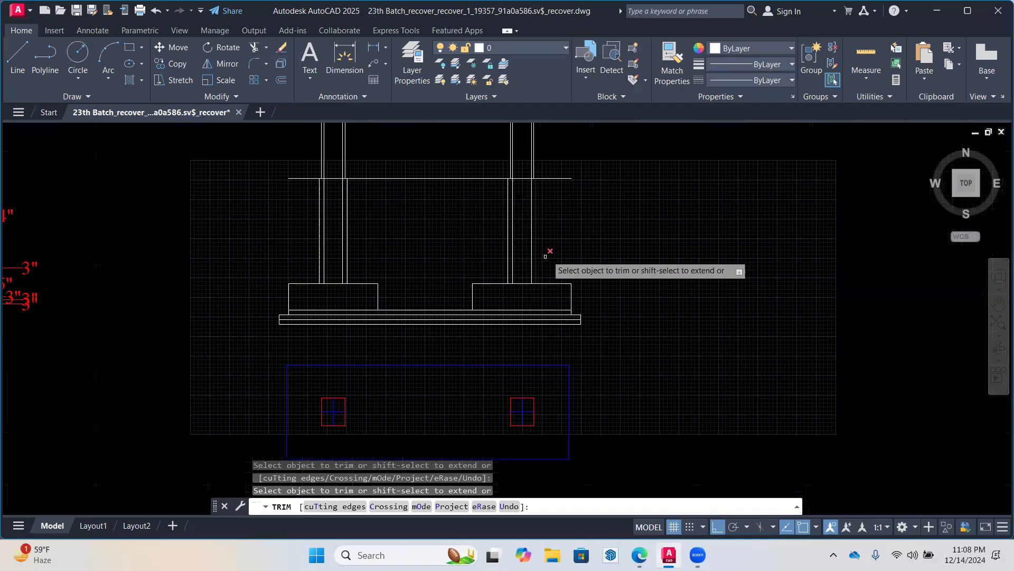
key("Escape")
Start a new blank drawing, and open the existing drawing 22th batch(1) (1) from the Downloads folder
middle_click_drag(570, 222, 592, 276)
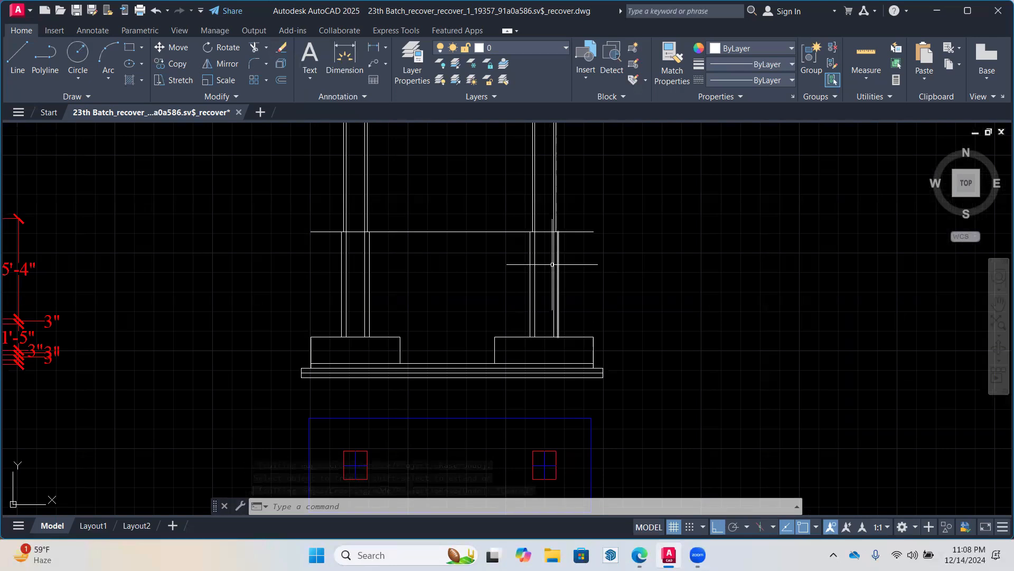
left_click(261, 112)
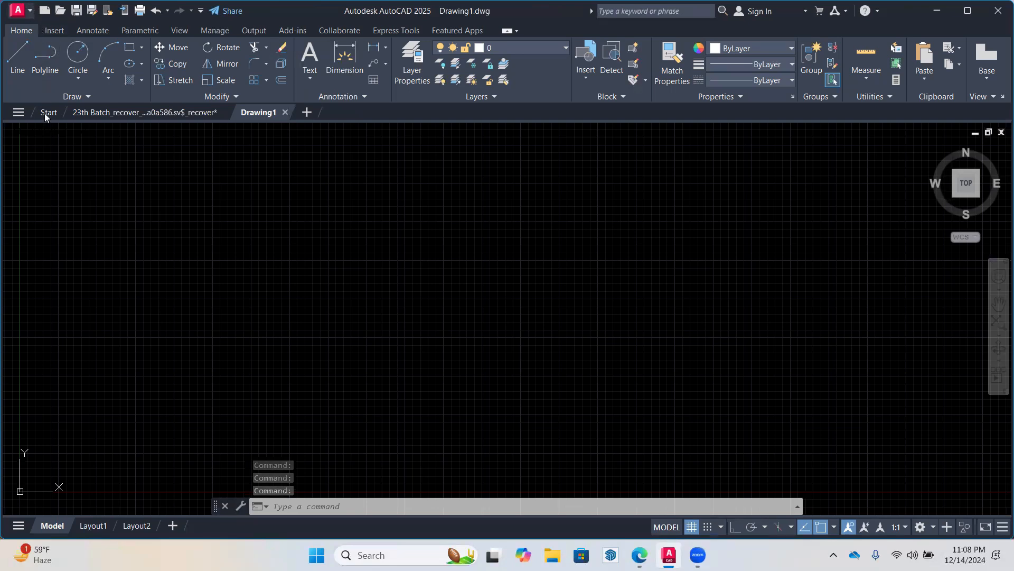
key("ctrl+o")
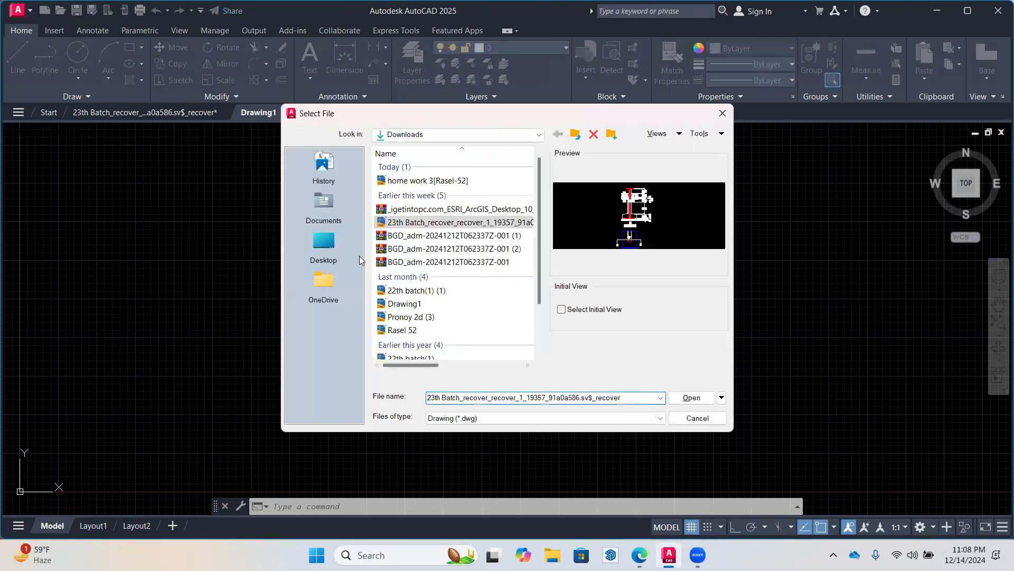
left_click(419, 290)
double_click(419, 290)
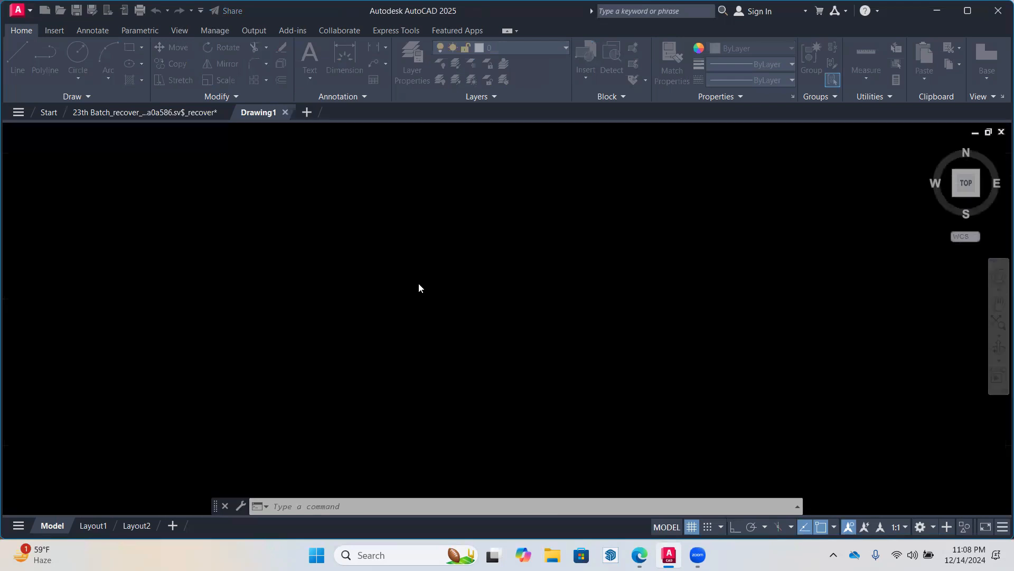
scroll(308, 292, "up", 10)
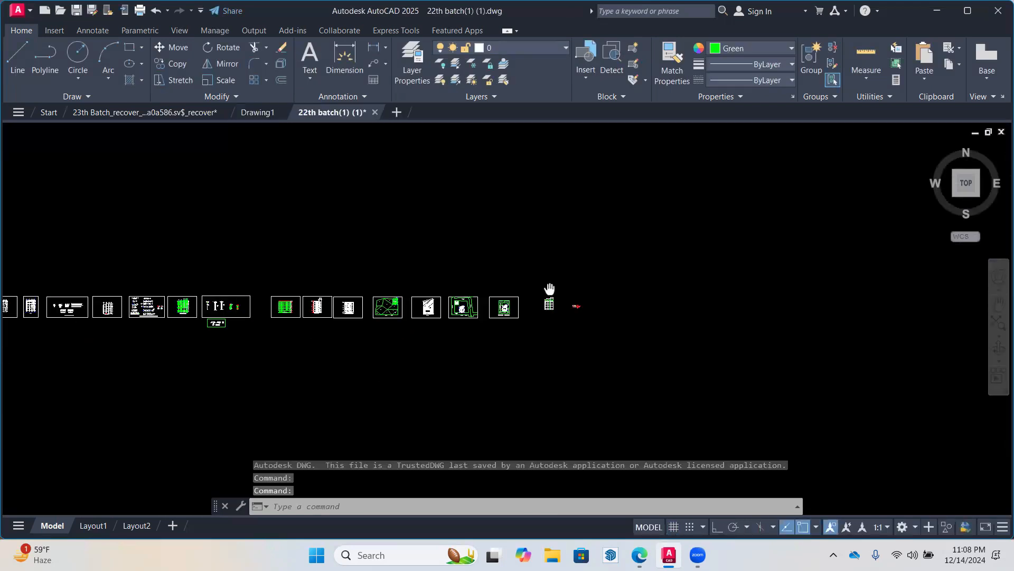
Examine the F6 and F3 combined footing sections and plans in the 22th batch reference drawing
scroll(353, 359, "up", 8)
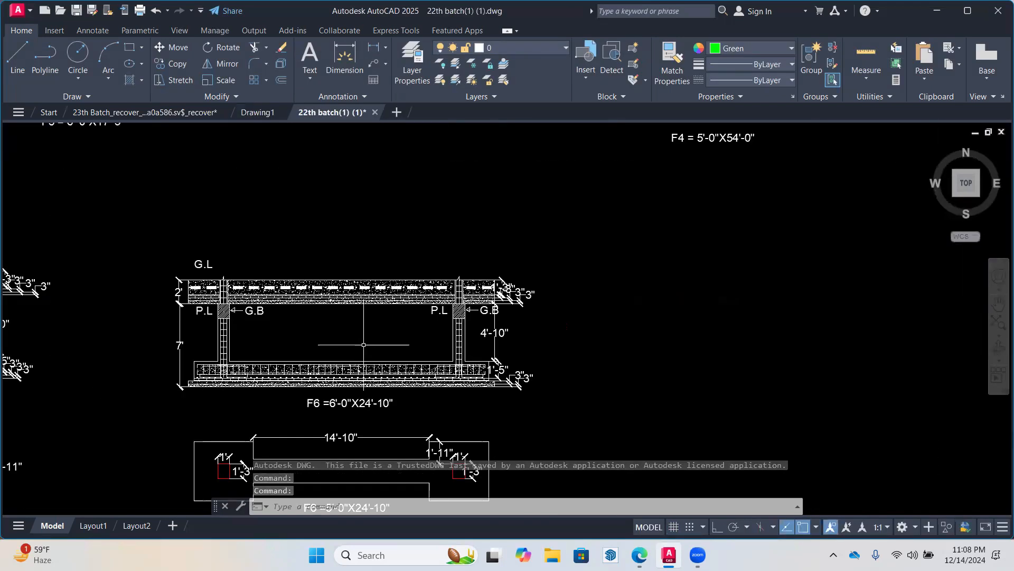
middle_click_drag(353, 257, 377, 216)
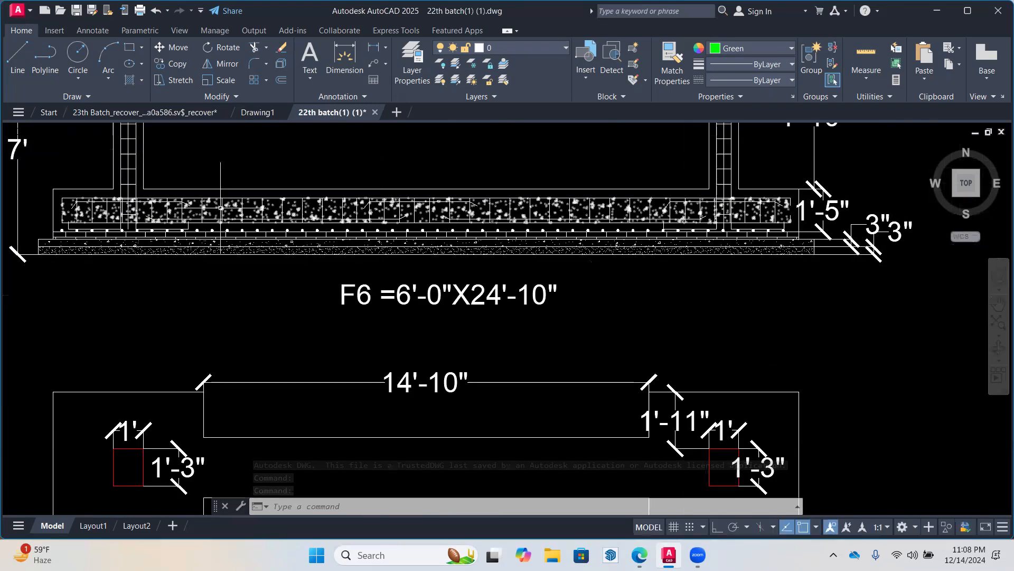
scroll(543, 331, "down", 6)
mouse_move(543, 331)
middle_mouse_down()
mouse_move(530, 290)
mouse_move(520, 294)
mouse_move(524, 262)
mouse_move(367, 477)
mouse_move(806, 344)
middle_mouse_up()
scroll(550, 294, "up", 4)
mouse_move(525, 287)
middle_mouse_down()
mouse_move(584, 333)
mouse_move(539, 347)
mouse_move(555, 252)
mouse_move(553, 301)
middle_mouse_up()
scroll(537, 338, "down", 2)
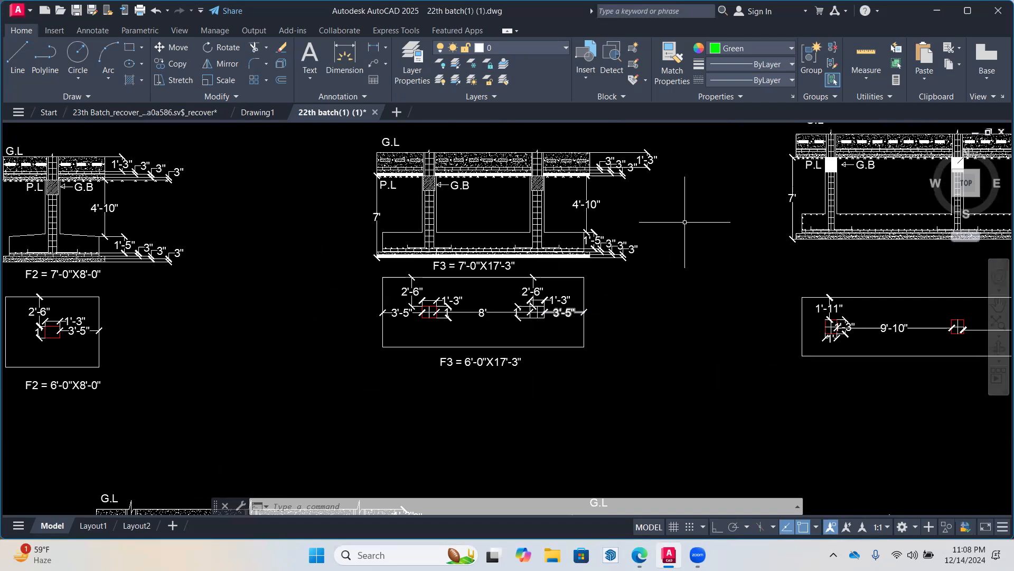
Return to the 23th Batch drawing and examine the unfinished two-column footing section and its plan
left_click(937, 10)
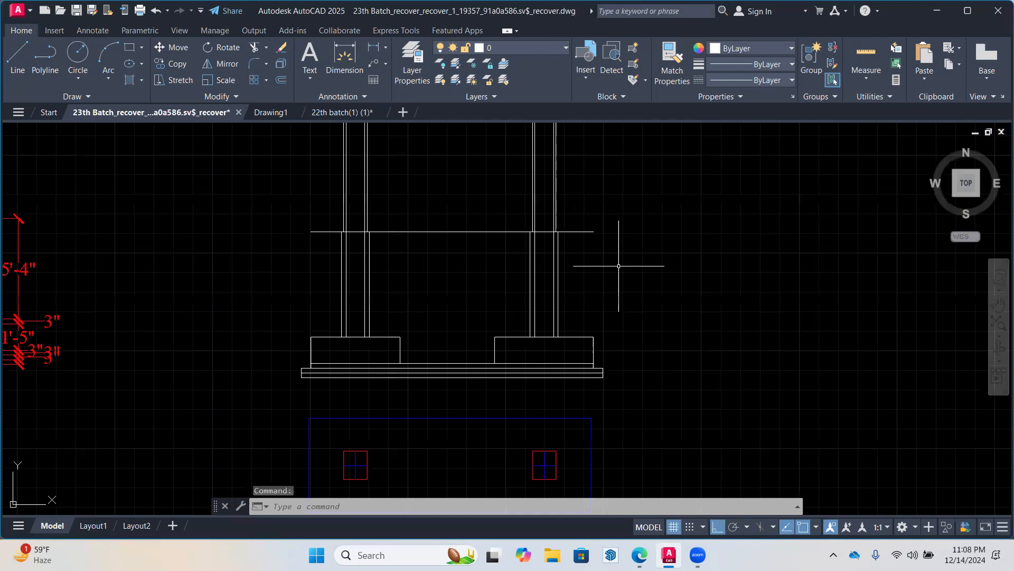
scroll(641, 336, "down", 2)
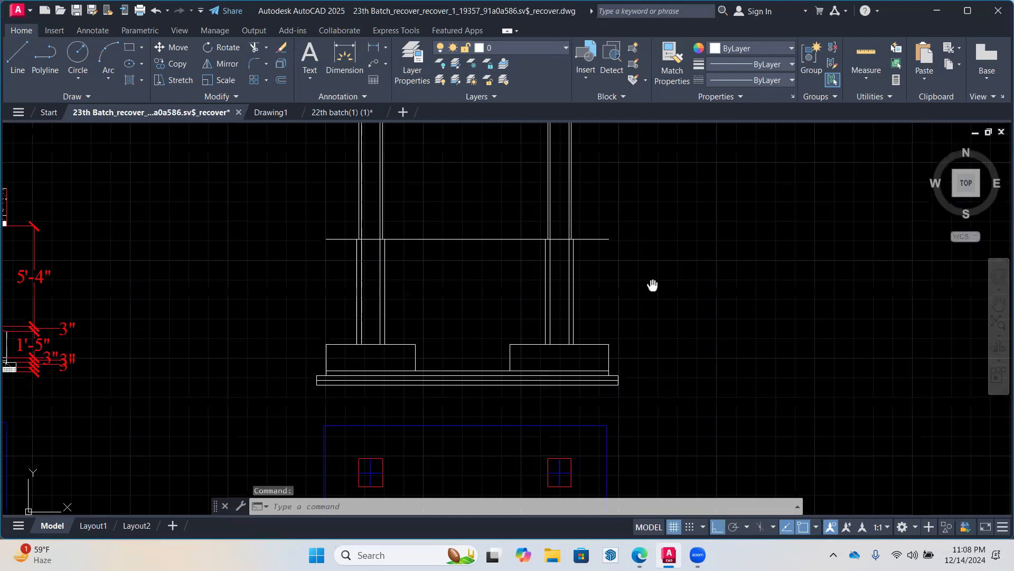
middle_click_drag(642, 336, 651, 284)
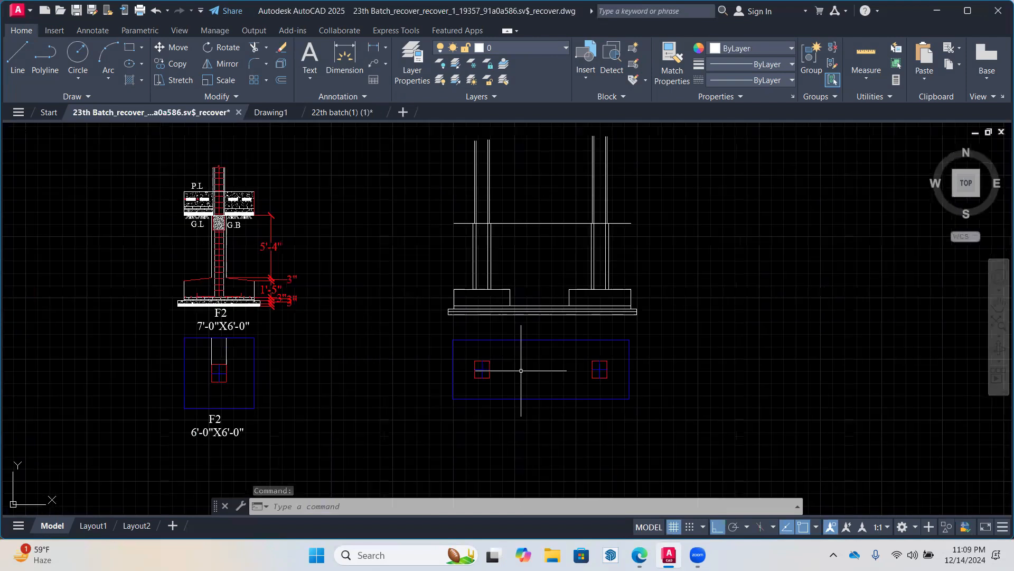
scroll(521, 370, "up", 2)
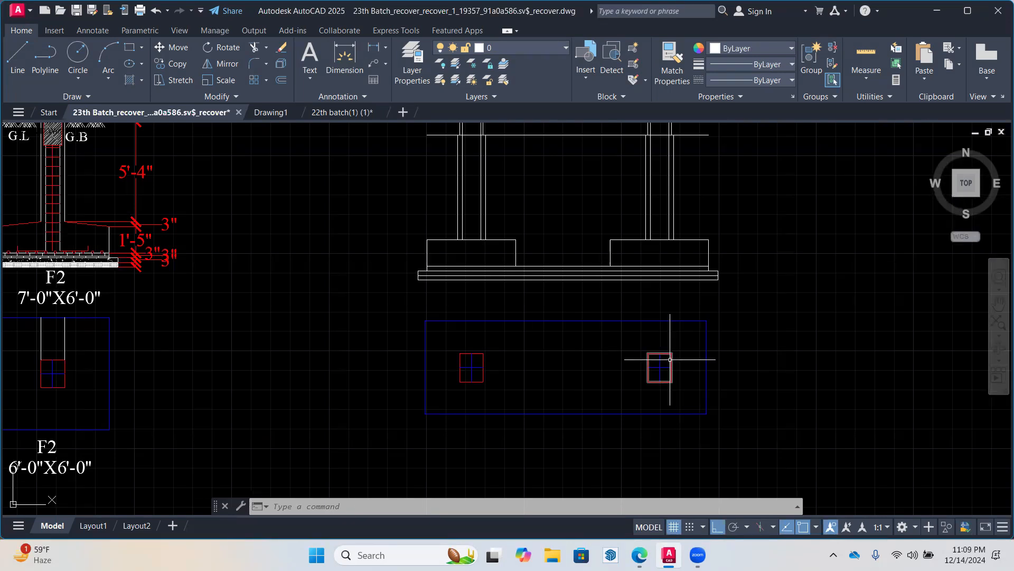
mouse_move(670, 359)
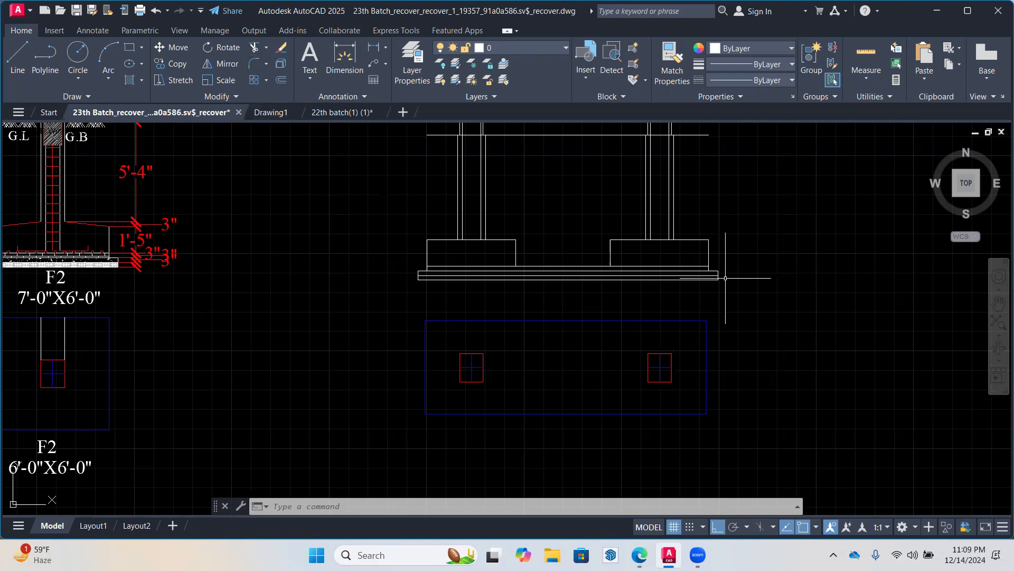
middle_click_drag(534, 285, 534, 317)
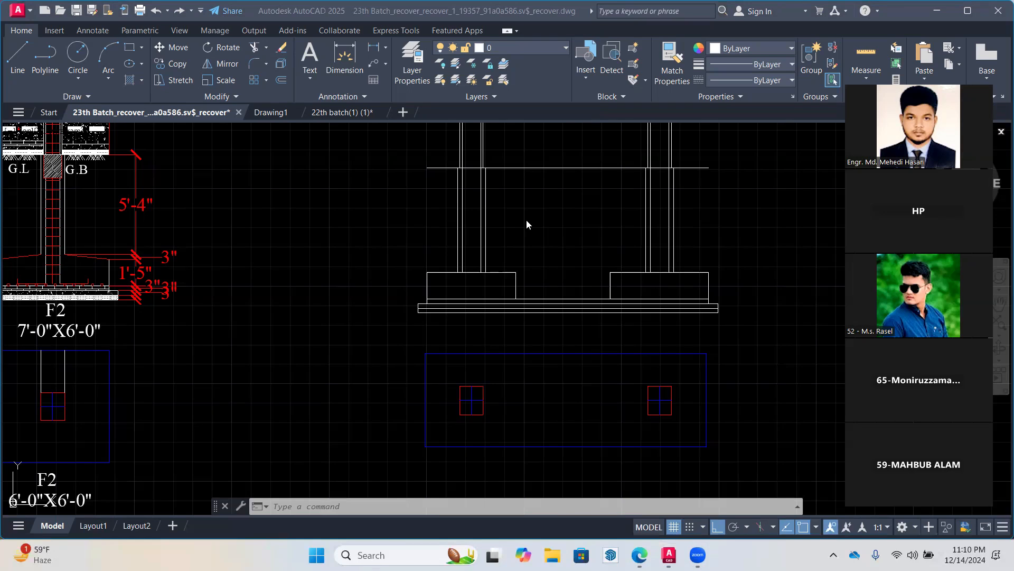
Draw lines continuing the left column's two inner vertical lines through the footing down to its lower horizontal line
middle_click_drag(550, 226, 504, 298)
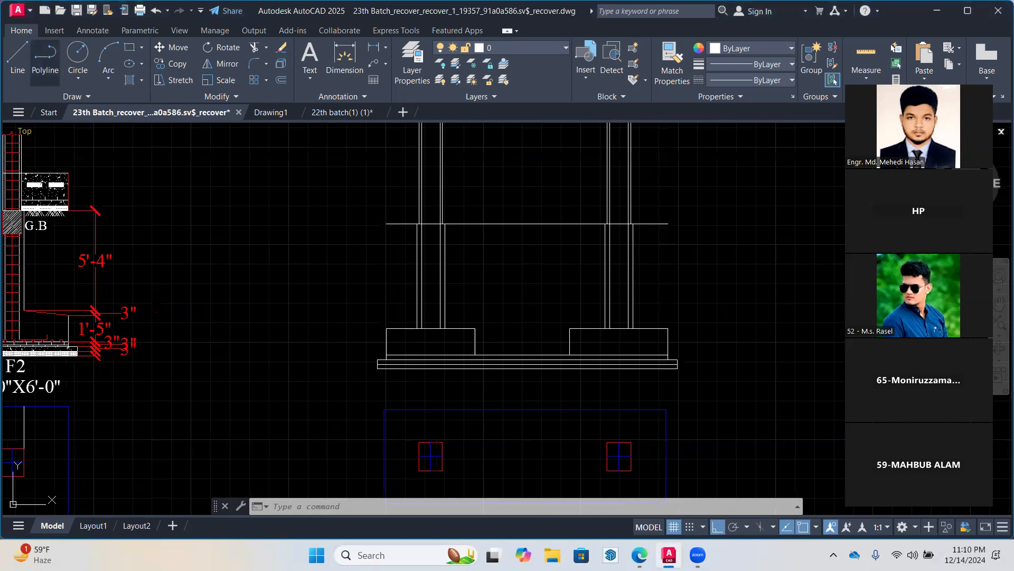
left_click(17, 57)
scroll(414, 298, "up", 2)
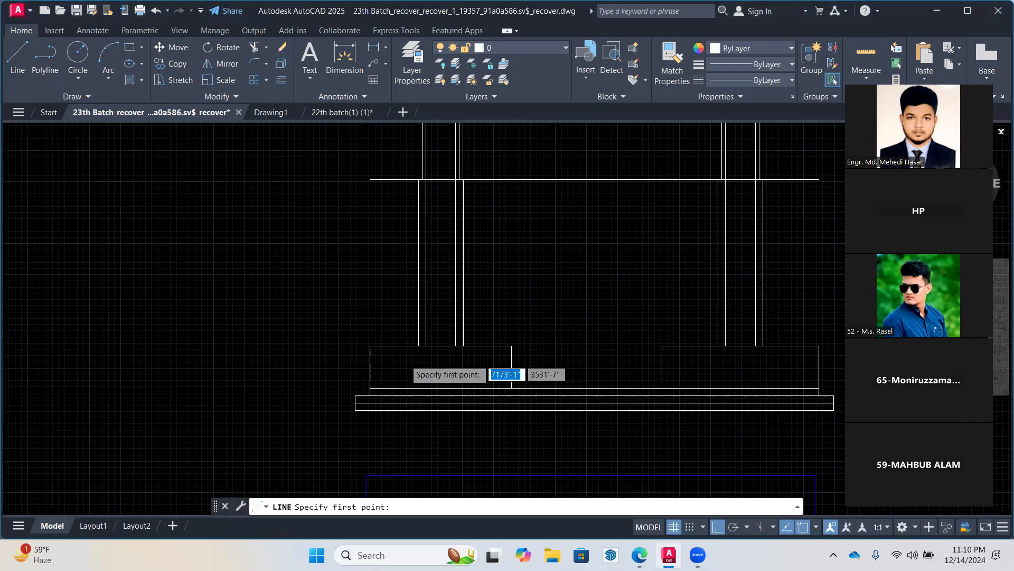
scroll(435, 231, "up", 2)
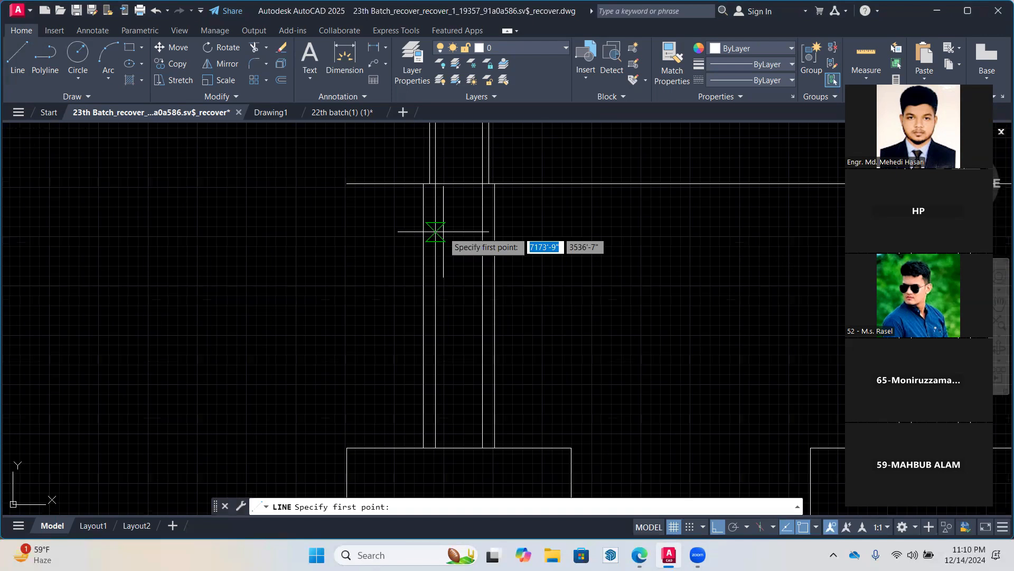
left_click(435, 447)
middle_click_drag(436, 448, 441, 353)
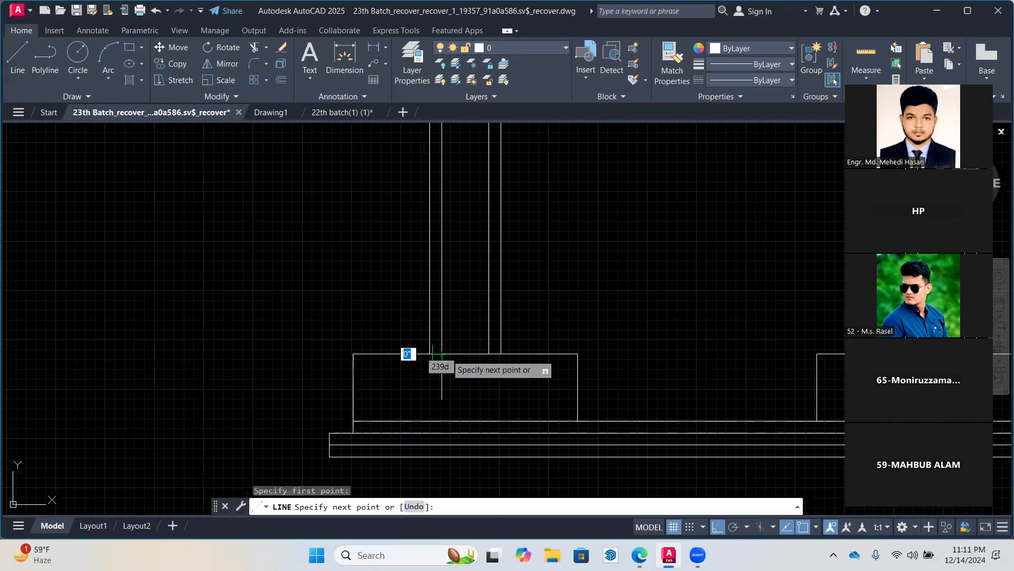
key("Escape")
key("Return")
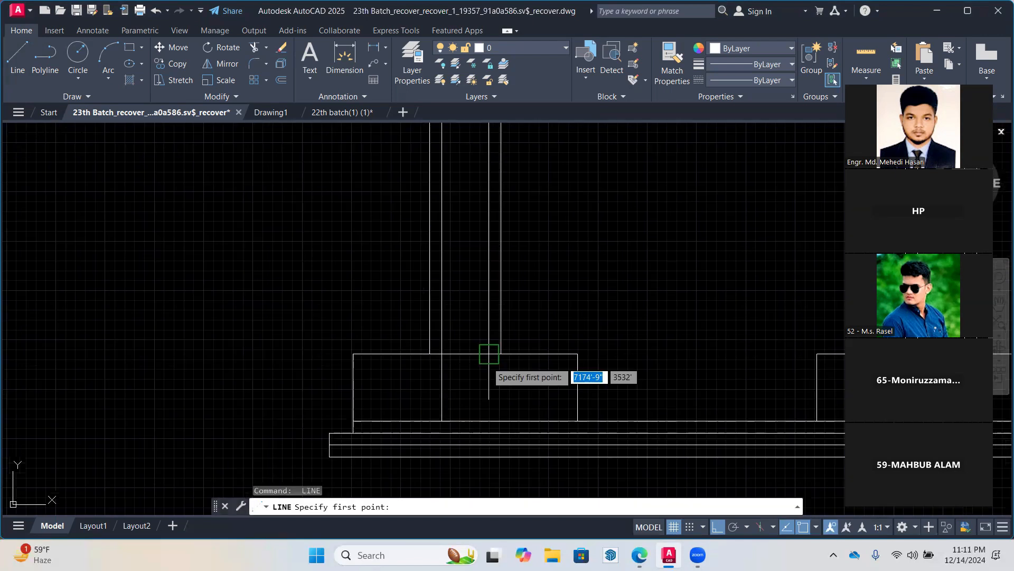
left_click(488, 353)
left_click(488, 422)
key("Return")
scroll(419, 361, "down", 3)
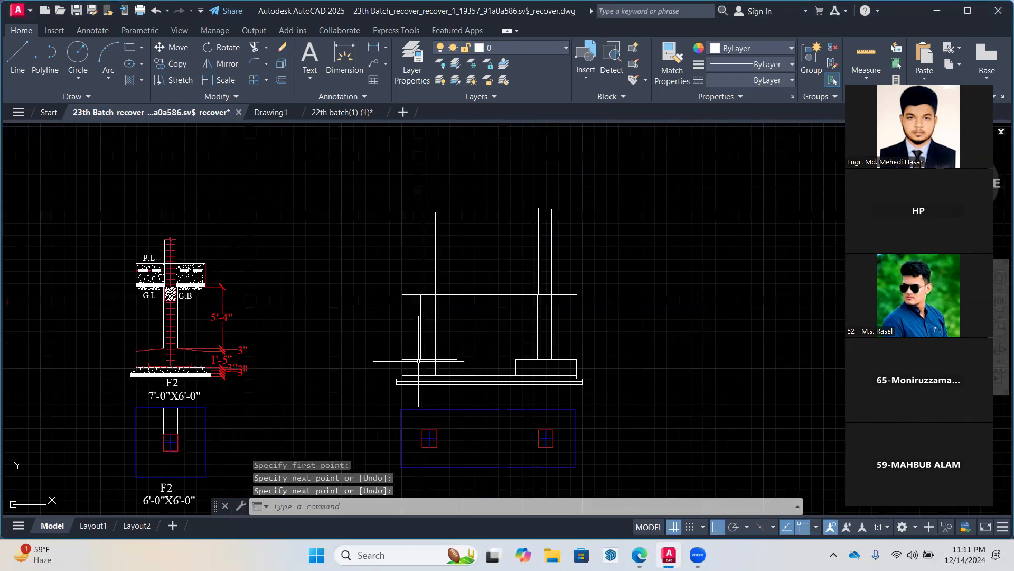
Draw lines continuing the right column's two inner vertical lines through its footing down to the same horizontal line
scroll(419, 361, "up", 5)
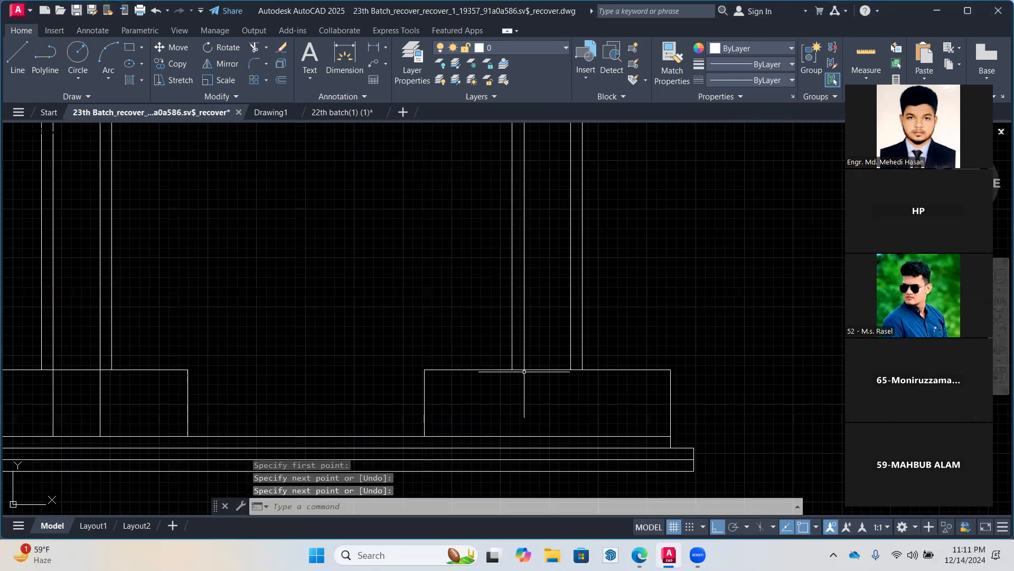
key("Return")
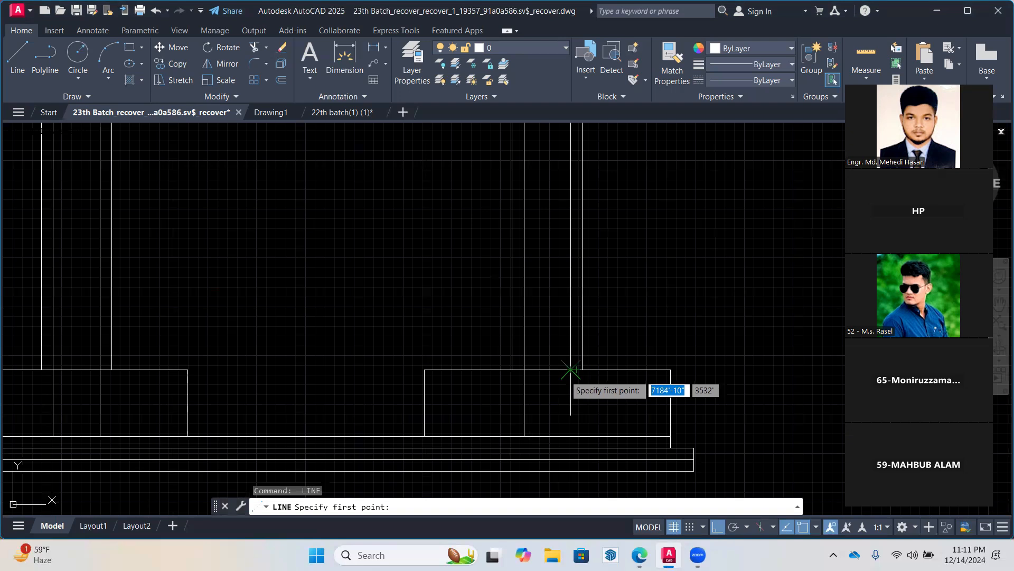
left_click(571, 370)
left_click(570, 436)
key("Return")
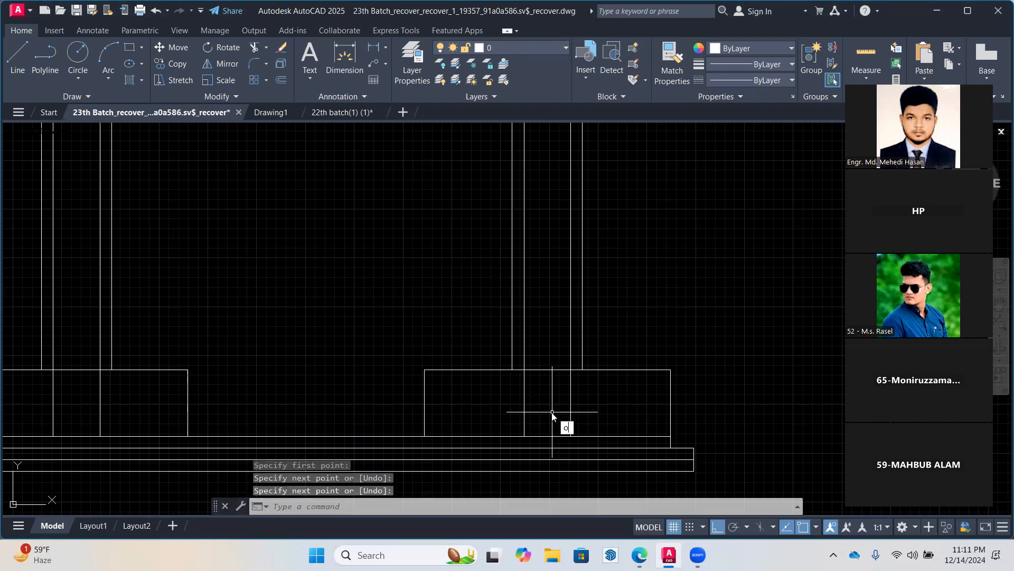
Offset the horizontal line at the foot of the new vertical lines upward by 1.5"
type("o")
key("Return")
type("1.5")
key("Return")
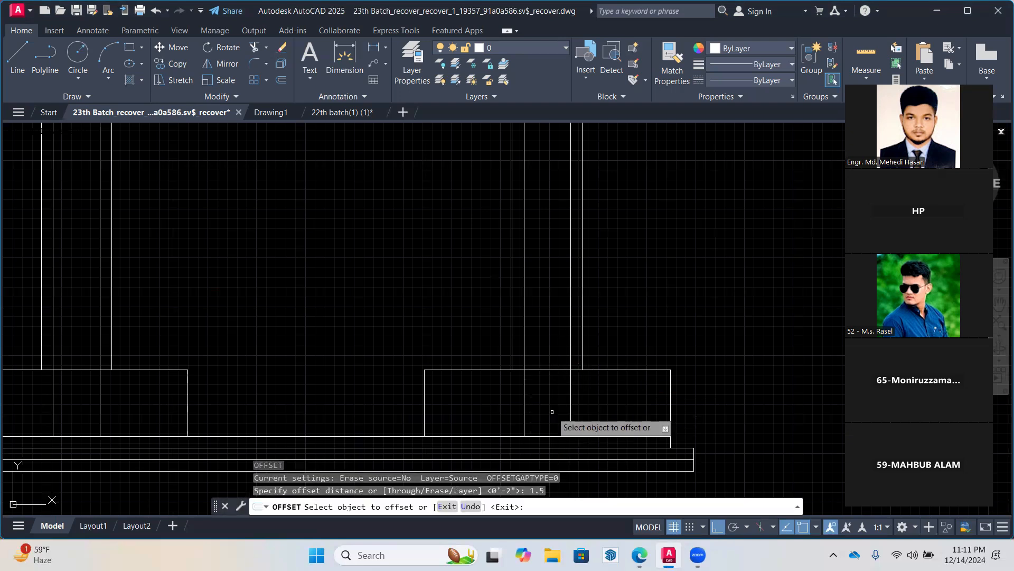
left_click(654, 436)
left_click(617, 390)
scroll(562, 403, "down", 2)
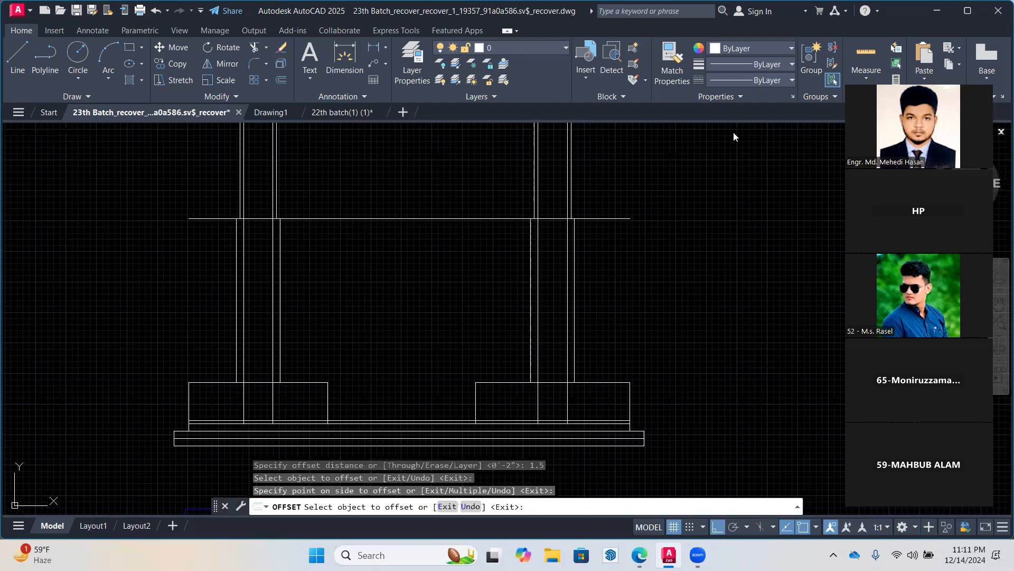
left_click(750, 48)
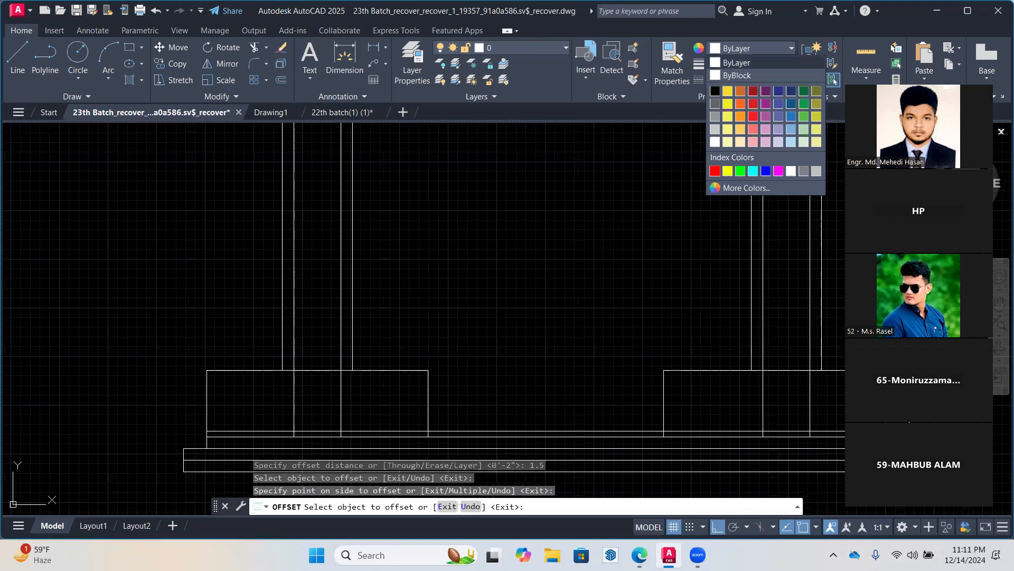
key("Escape")
Join the inner vertical lines of both columns with their matching extensions inside the footings
left_click_drag(303, 380, 287, 401)
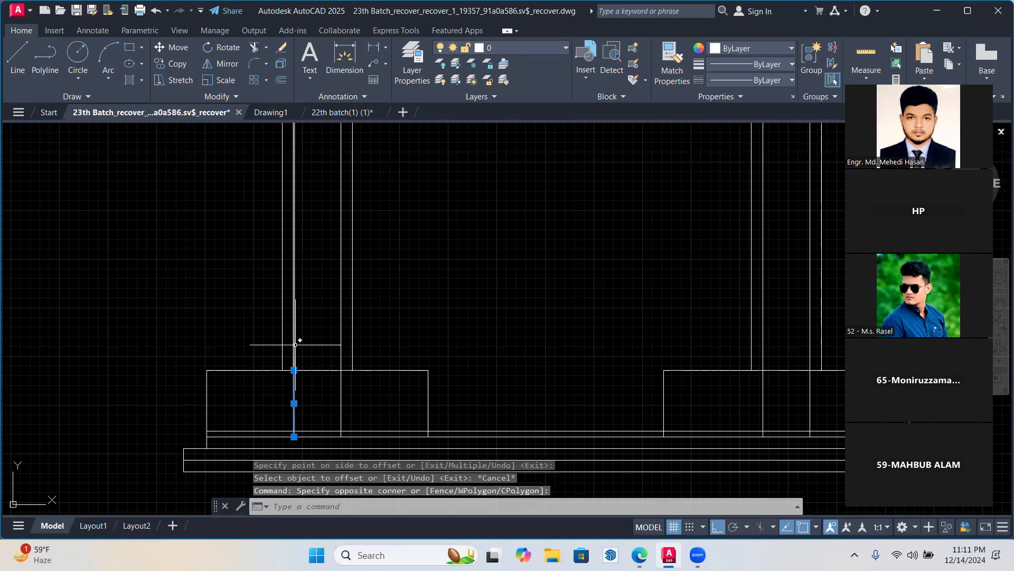
left_click(295, 345)
left_click(341, 388)
left_click(830, 412)
left_click(745, 393)
left_click(809, 338)
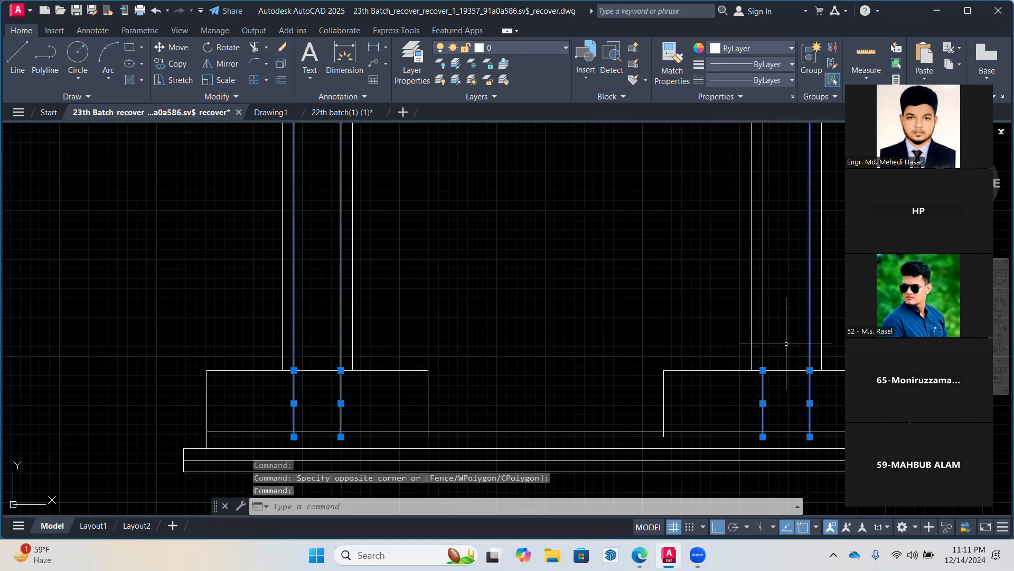
left_click(763, 325)
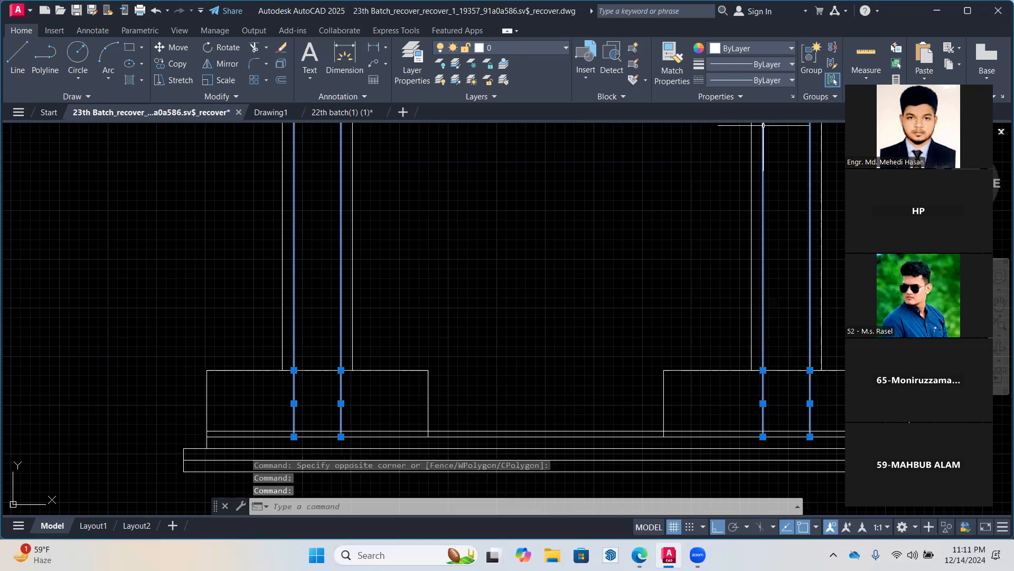
type("j")
key("Return")
key("Escape")
Set the colour of the four joined vertical bar lines in both columns to Red
left_click(811, 224)
left_click(766, 213)
left_click(522, 204)
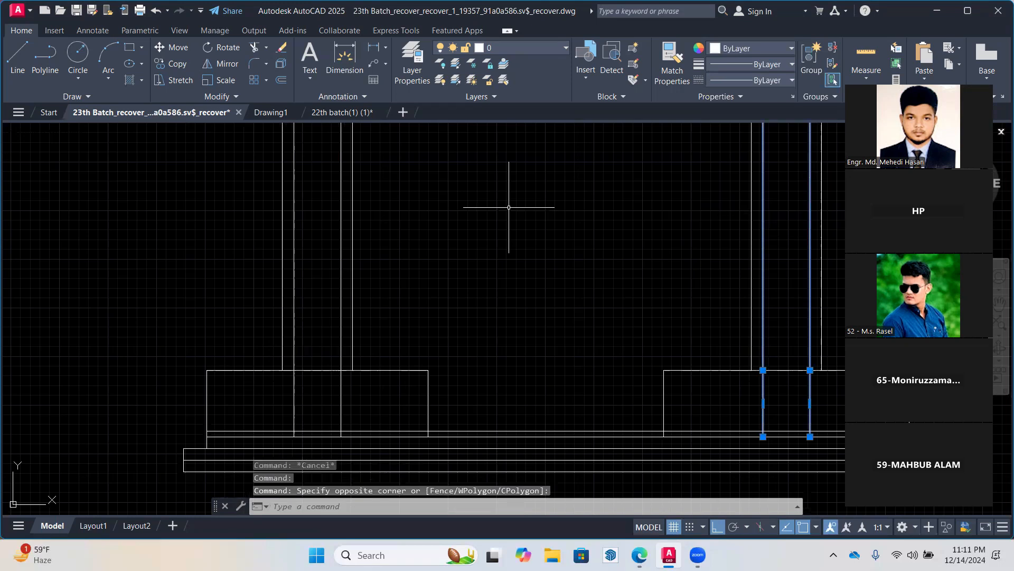
left_click(344, 222)
left_click(290, 204)
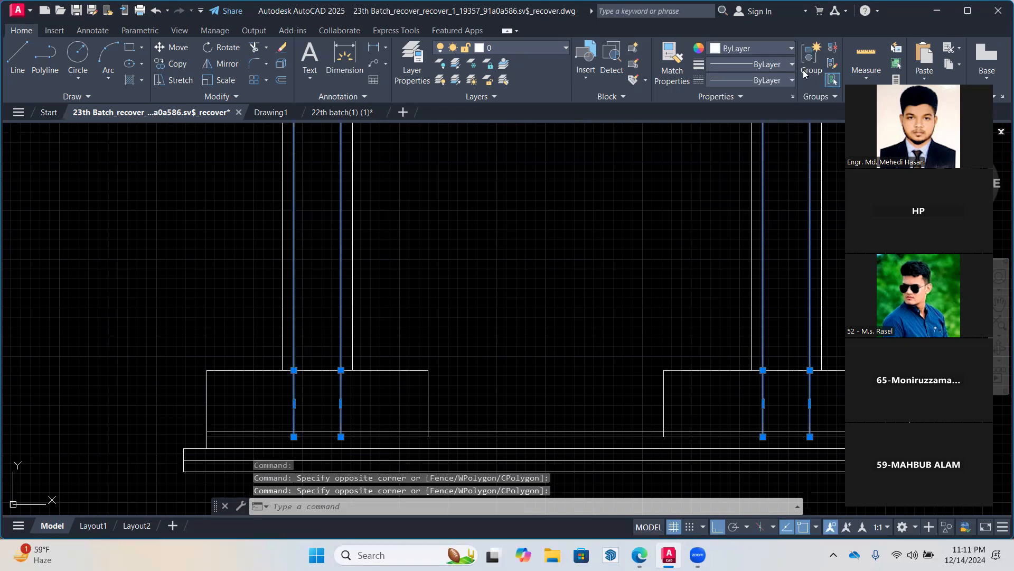
left_click(750, 49)
left_click(729, 71)
key("Escape")
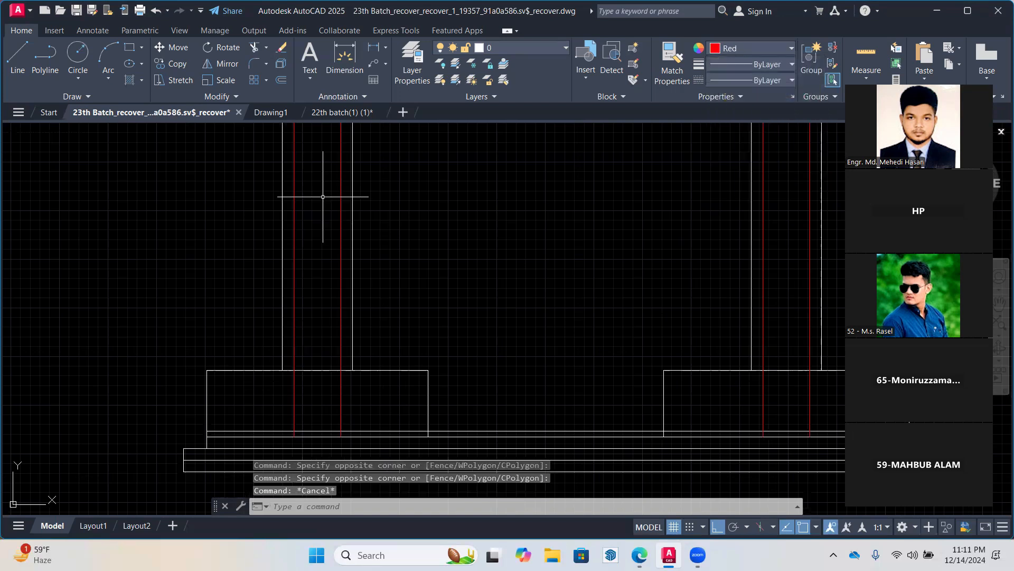
Draw the left column's left bar hook along the offset line, 1' outward and then 3" up
double_click(25, 65)
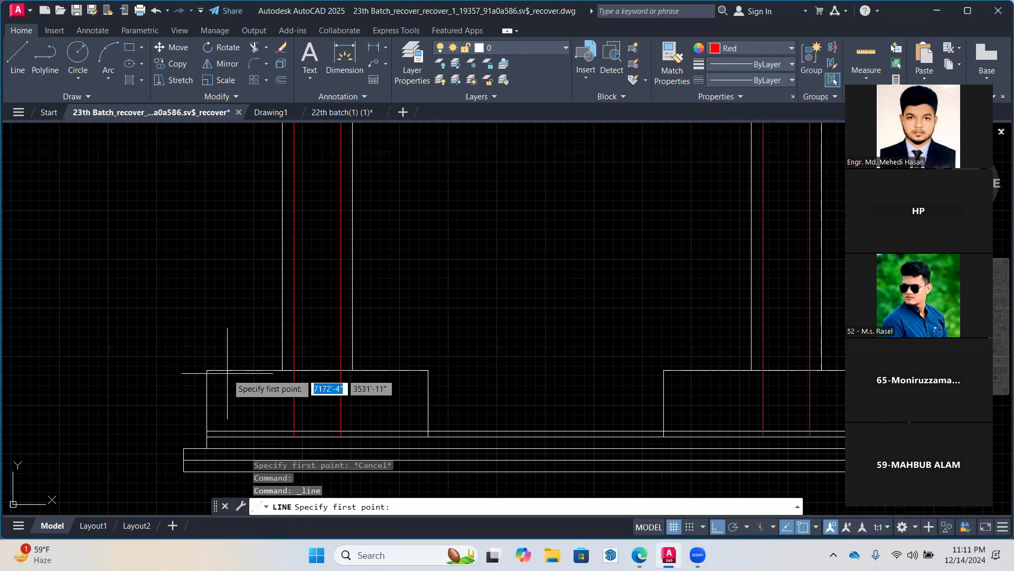
scroll(227, 372, "up", 2)
left_click(295, 430)
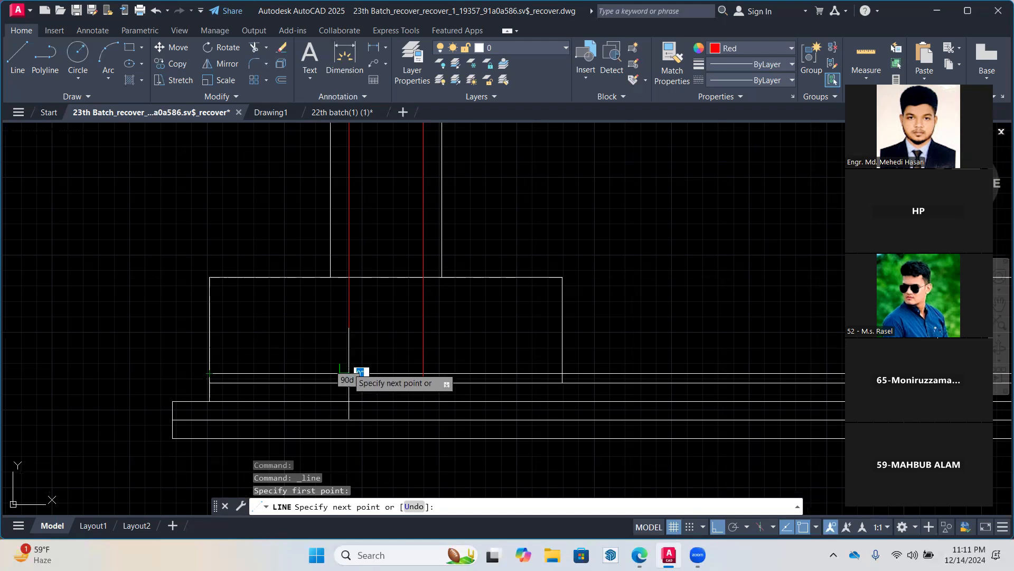
left_click(349, 373)
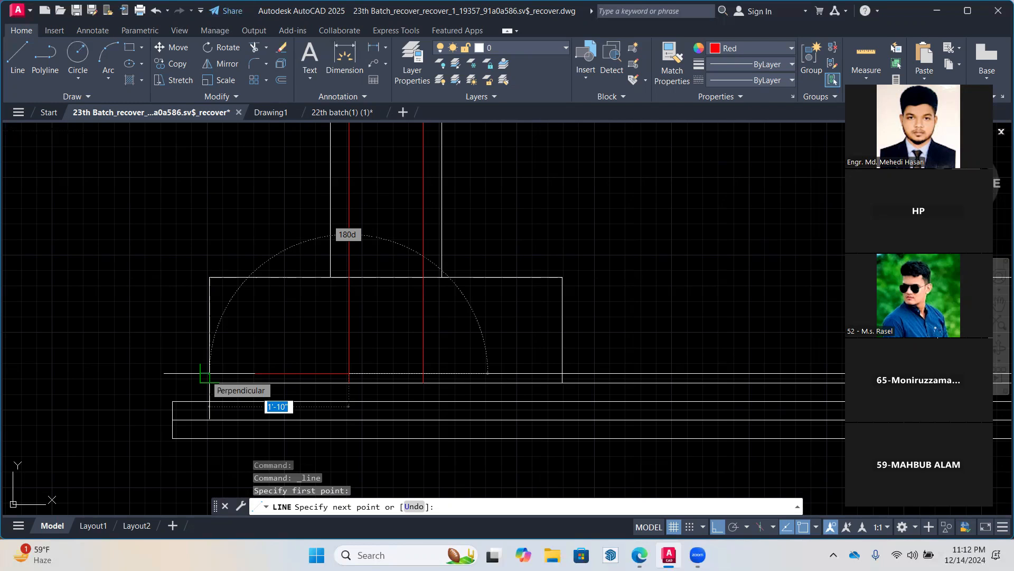
type("1'")
key("Return")
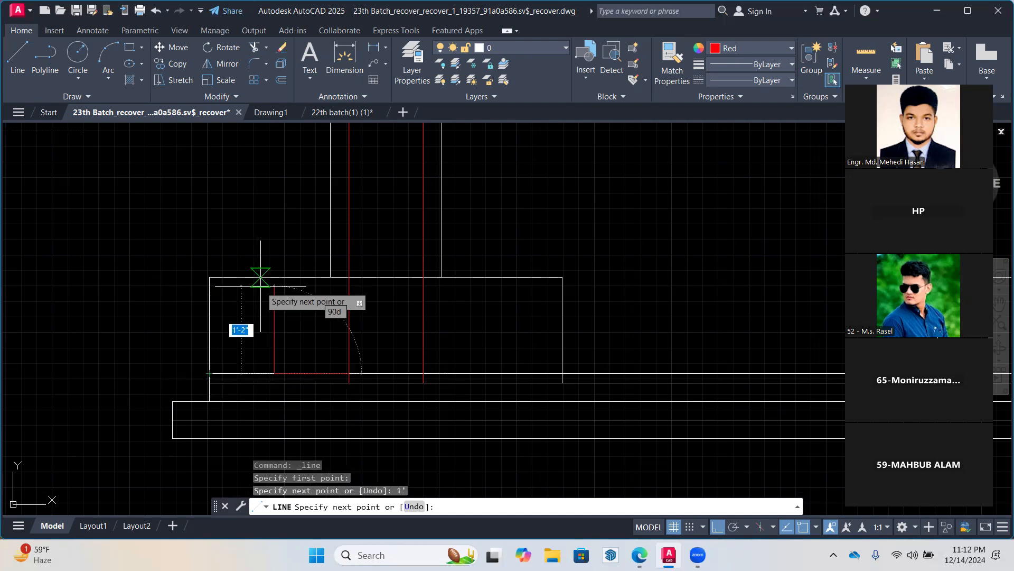
type("3")
key("Return")
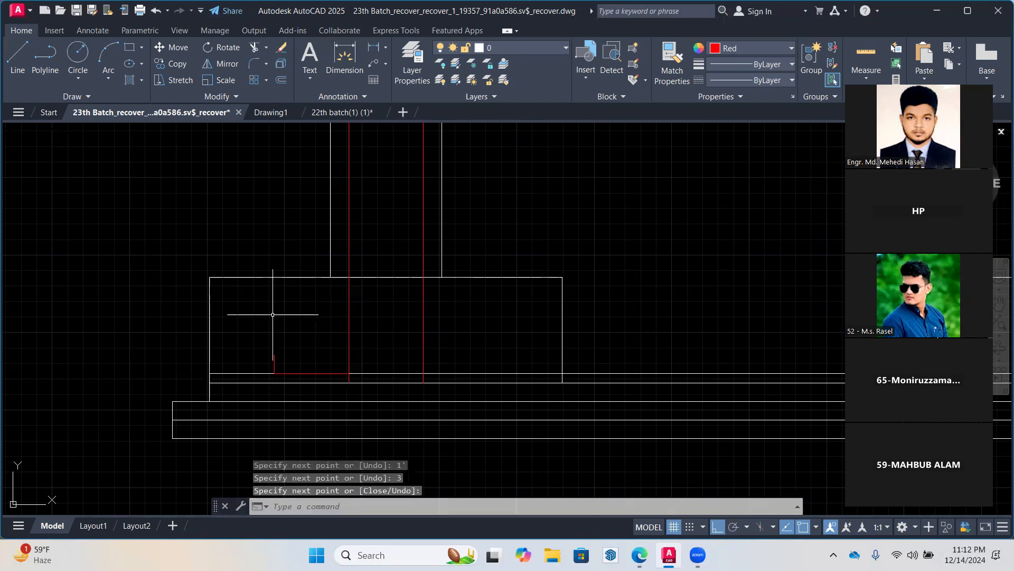
Draw the left column's right bar hook along the offset line, 1' outward and then 3" up
left_click(17, 55)
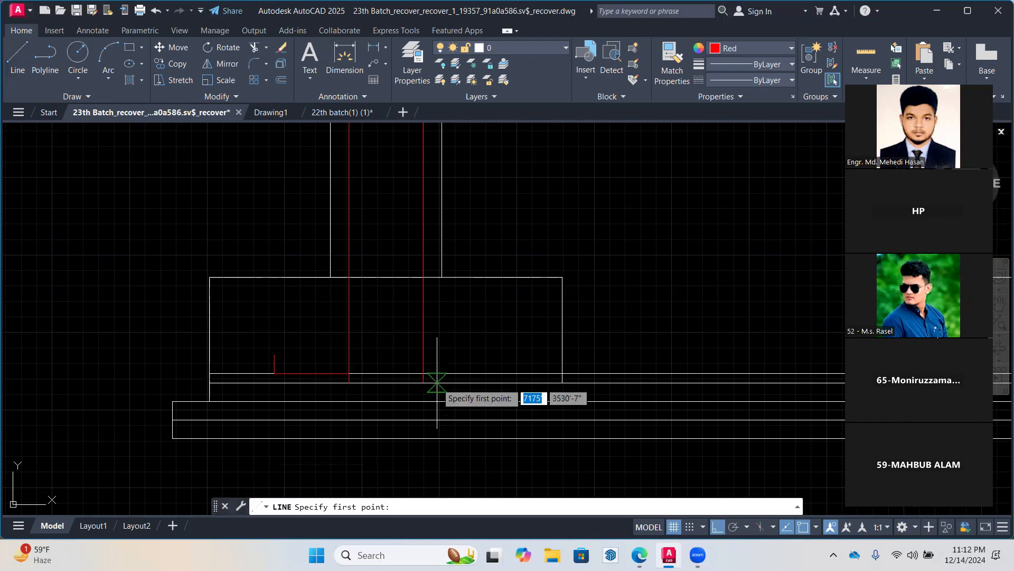
left_click(423, 373)
type("1")
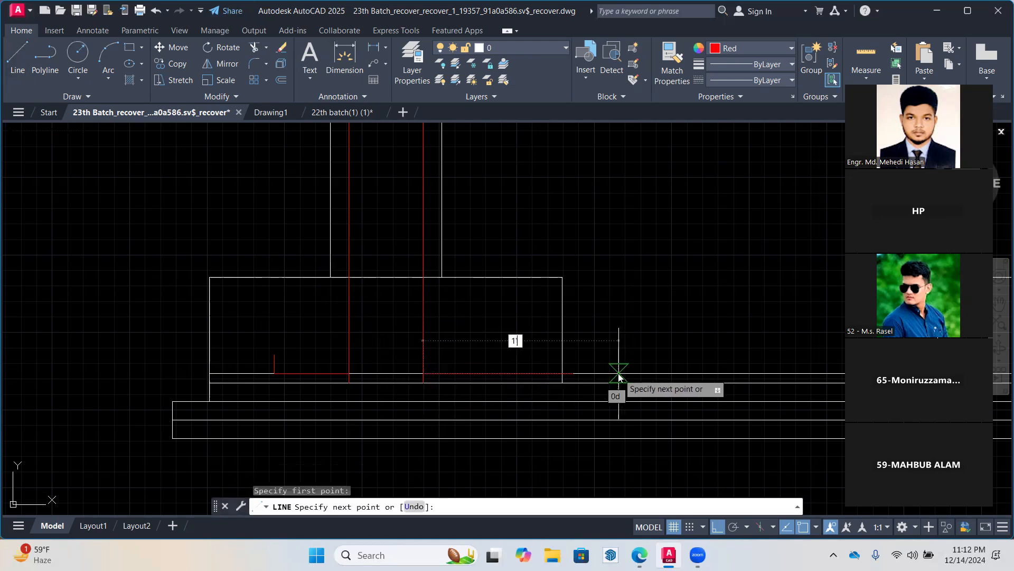
type("'")
key("Return")
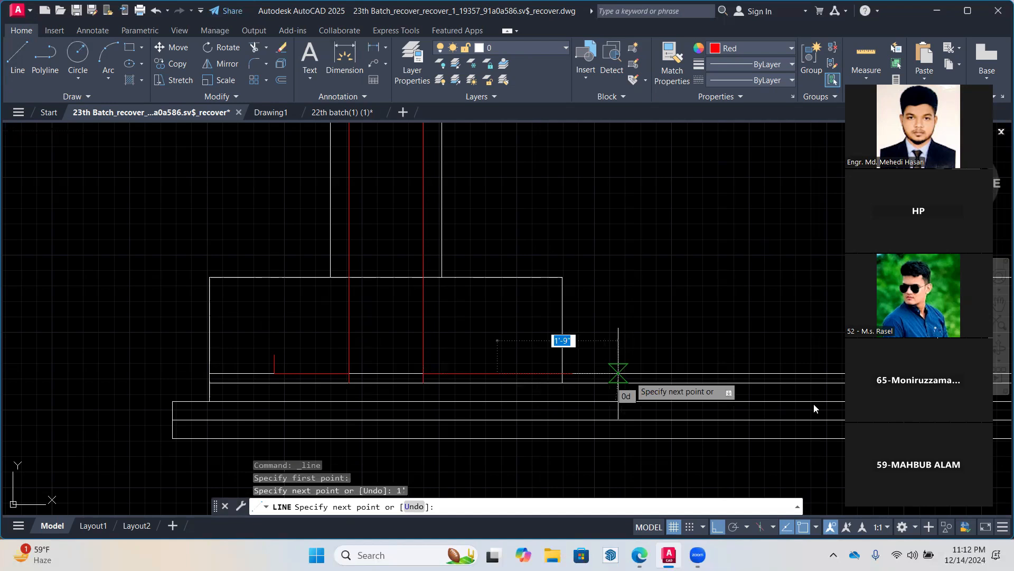
type("3")
key("Return")
key("Return")
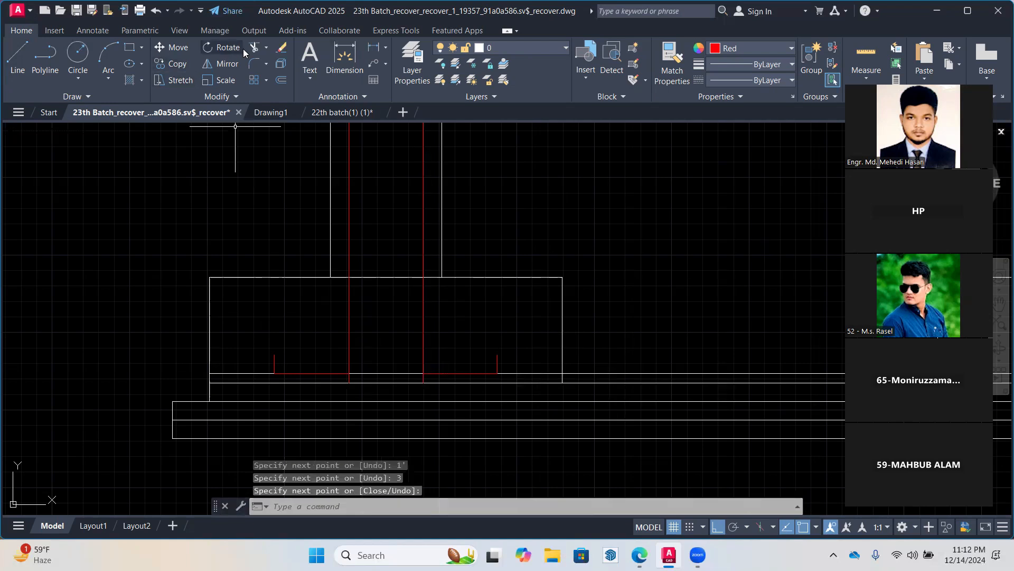
Trim the left column's bar ends below the hooks and the surplus offset line beside the hooks inside the left footing
type("tr")
key("Return")
scroll(350, 373, "up", 2)
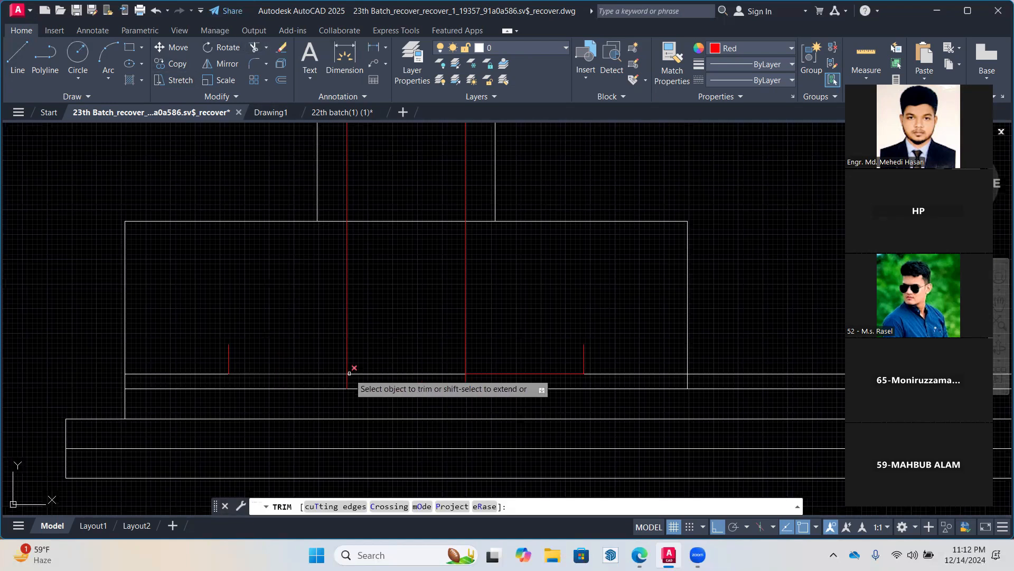
left_click_drag(352, 380, 216, 351)
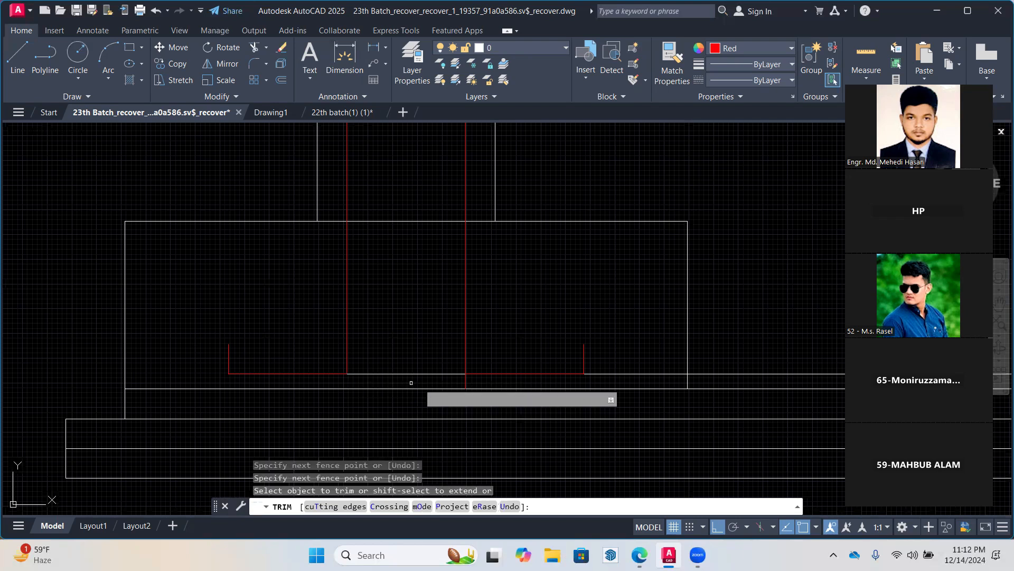
left_click_drag(470, 381, 458, 380)
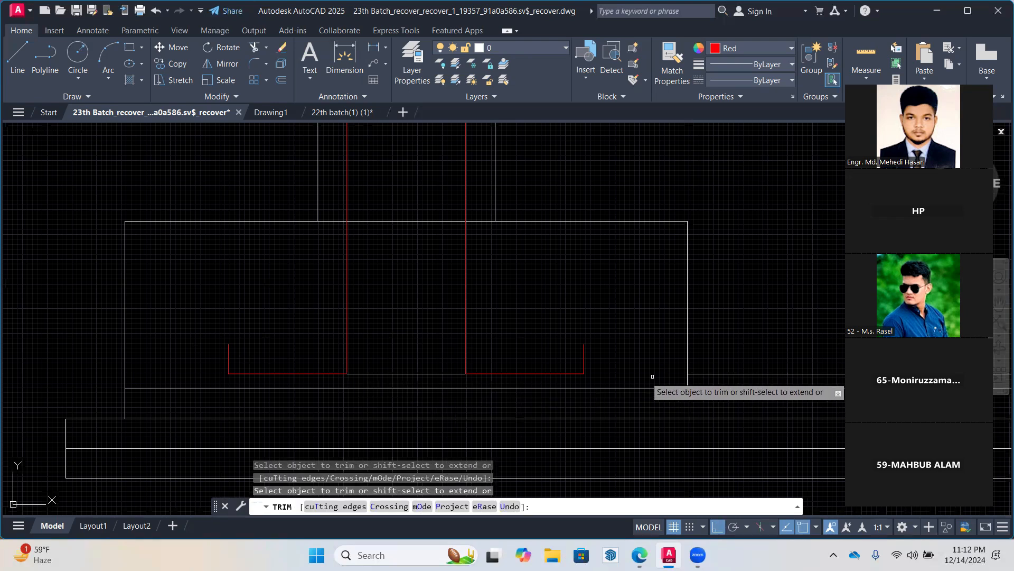
Trim away the left footing's top edge where it crosses the left column, between the column faces
scroll(668, 308, "down", 4)
middle_click_drag(668, 308, 270, 332)
scroll(258, 333, "up", 2)
left_click_drag(158, 252, 154, 210)
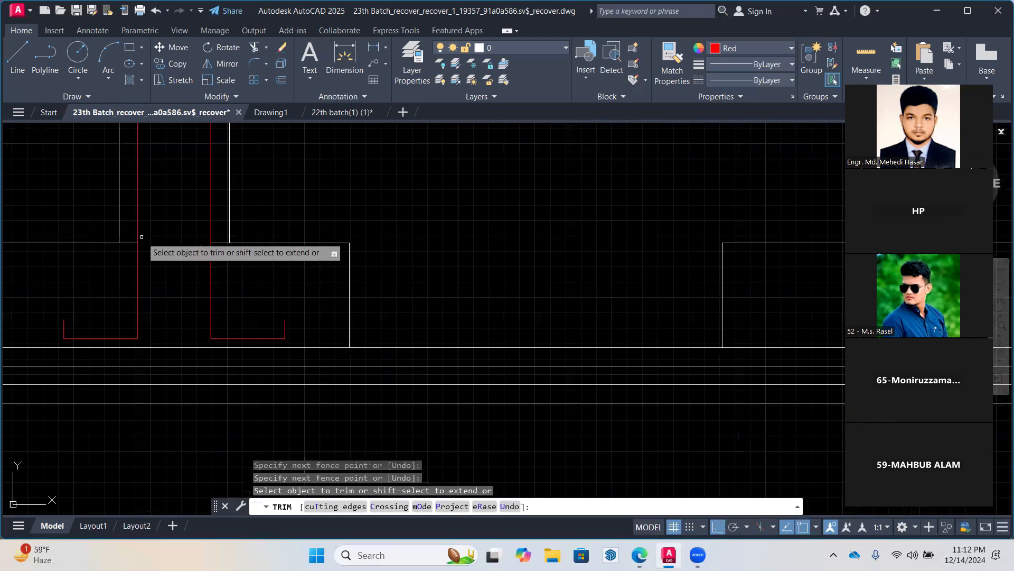
left_click(125, 242)
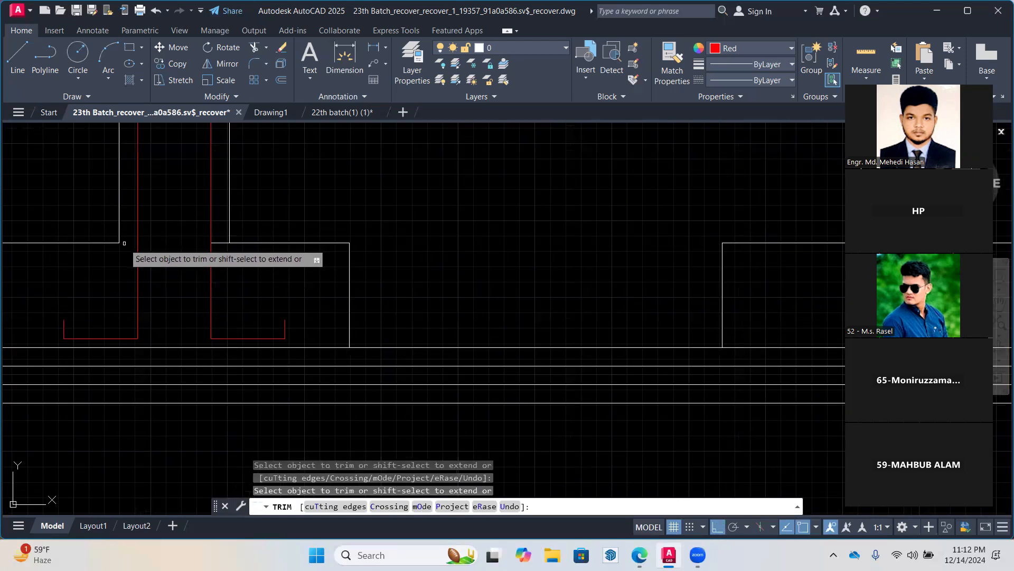
left_click(238, 243)
scroll(212, 229, "down", 3)
middle_click_drag(153, 275, 275, 347)
key("Escape")
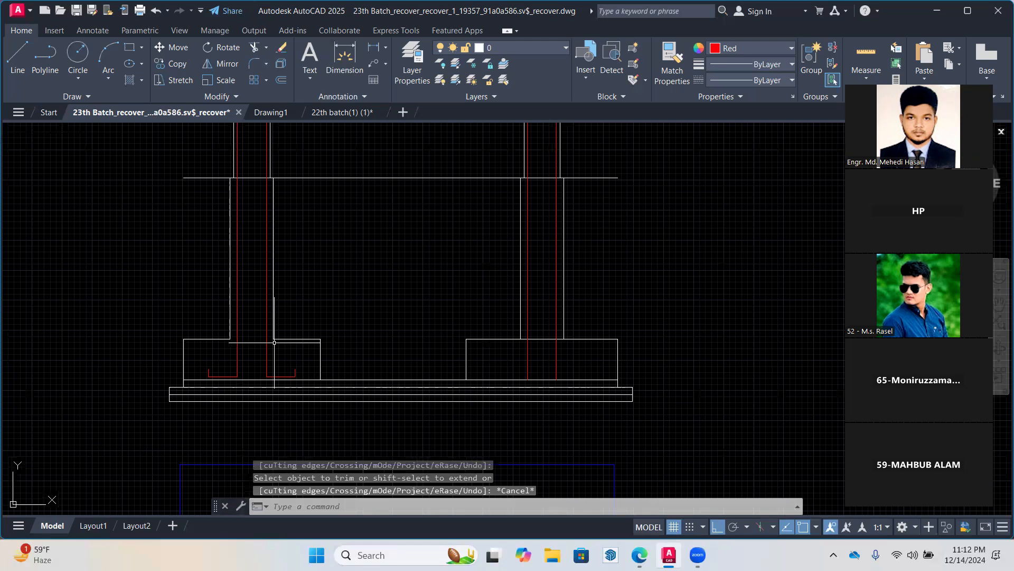
Draw a horizontal red line joining the feet of the left column's two vertical bars
scroll(274, 343, "up", 4)
type("l")
key("Return")
left_click(249, 419)
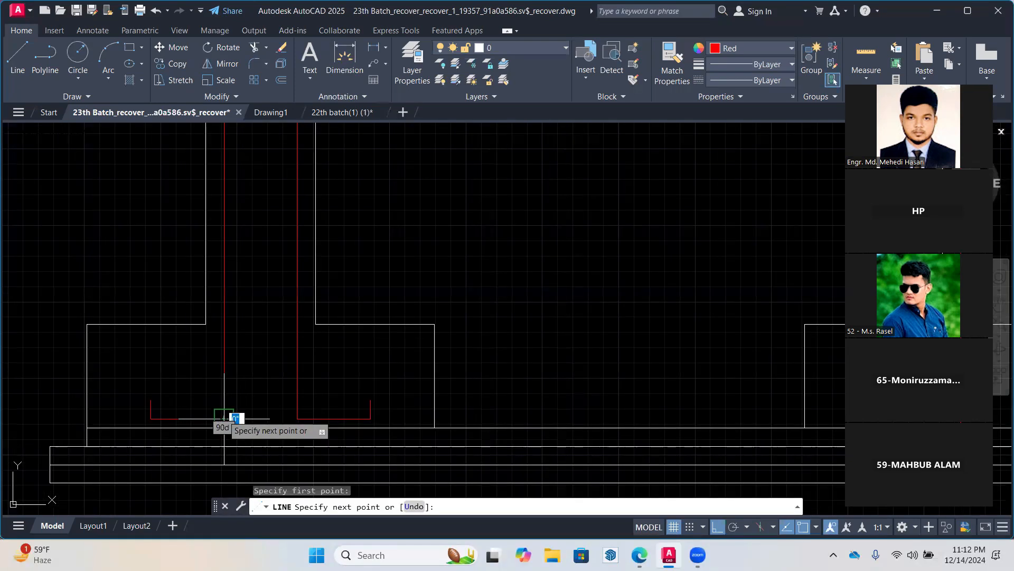
key("Return")
Draw a middle vertical bar from the midpoint of the left column's bottom tie up to the top of the column
key("Return")
left_click(253, 419)
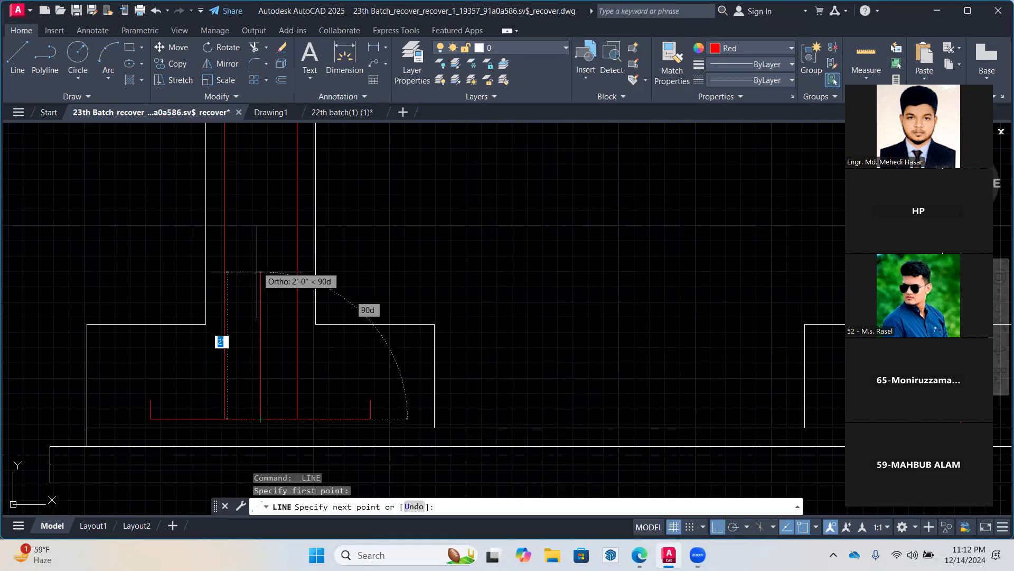
scroll(256, 262, "down", 4)
scroll(257, 262, "down", 4)
scroll(269, 151, "up", 7)
middle_click_drag(270, 151, 267, 224)
left_click(270, 198)
key("Return")
scroll(271, 212, "down", 4)
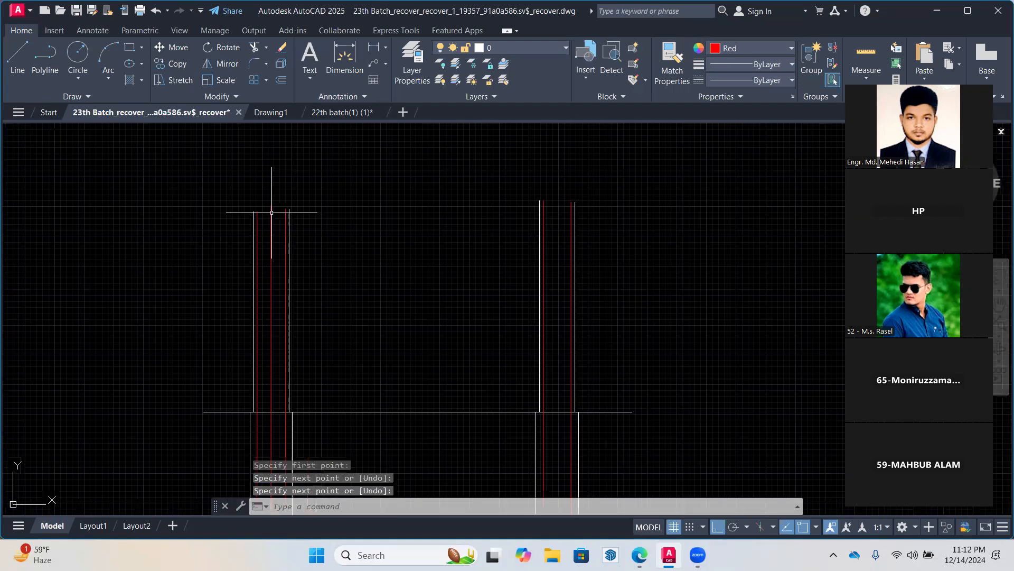
Offset the left column's bottom tie upward repeatedly at 6" spacing, continuing past the long horizontal line into the upper column
scroll(272, 212, "up", 3)
scroll(300, 305, "up", 2)
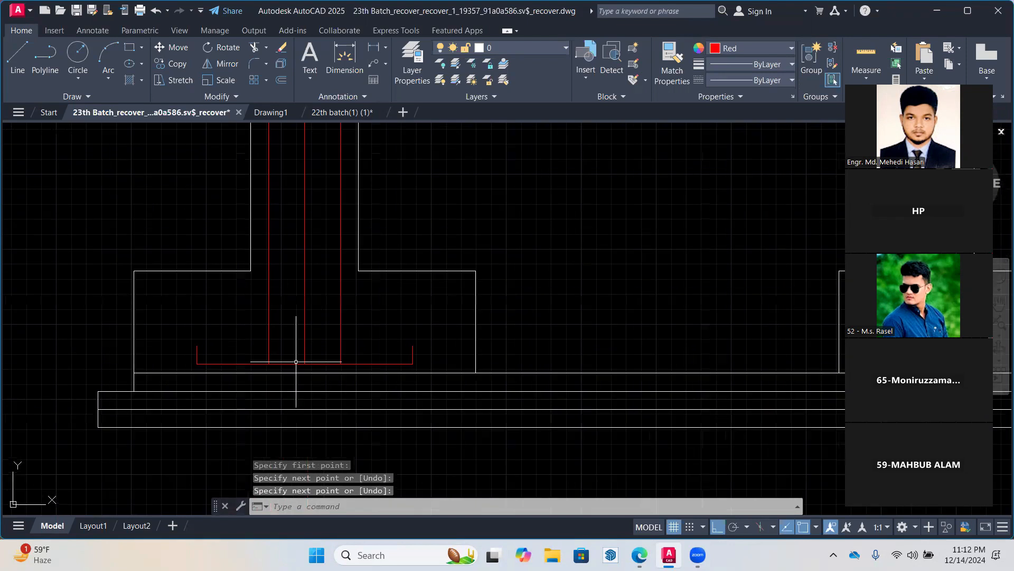
key("Return")
left_click(285, 363)
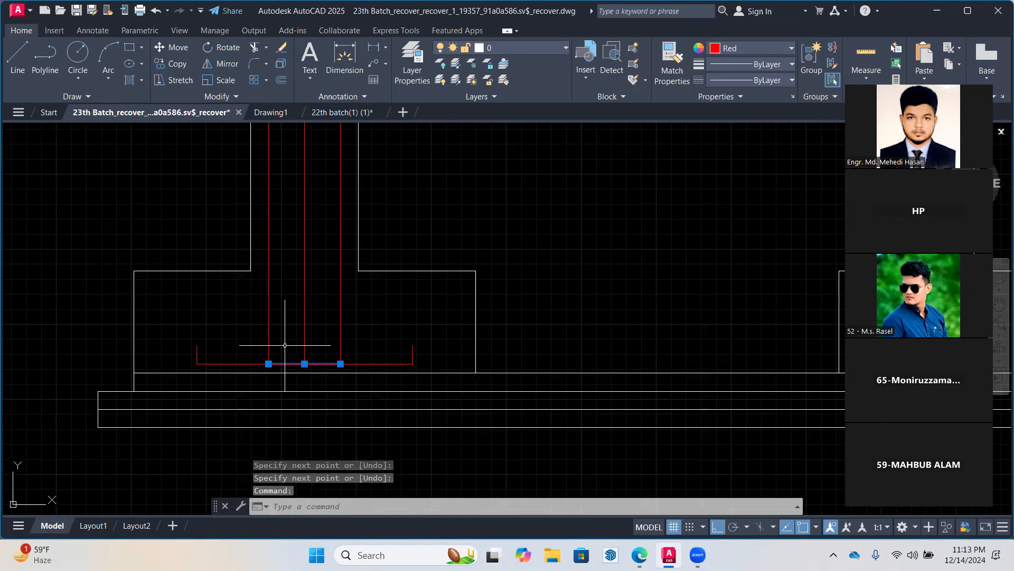
key("Escape")
type("o")
key("Return")
type("6")
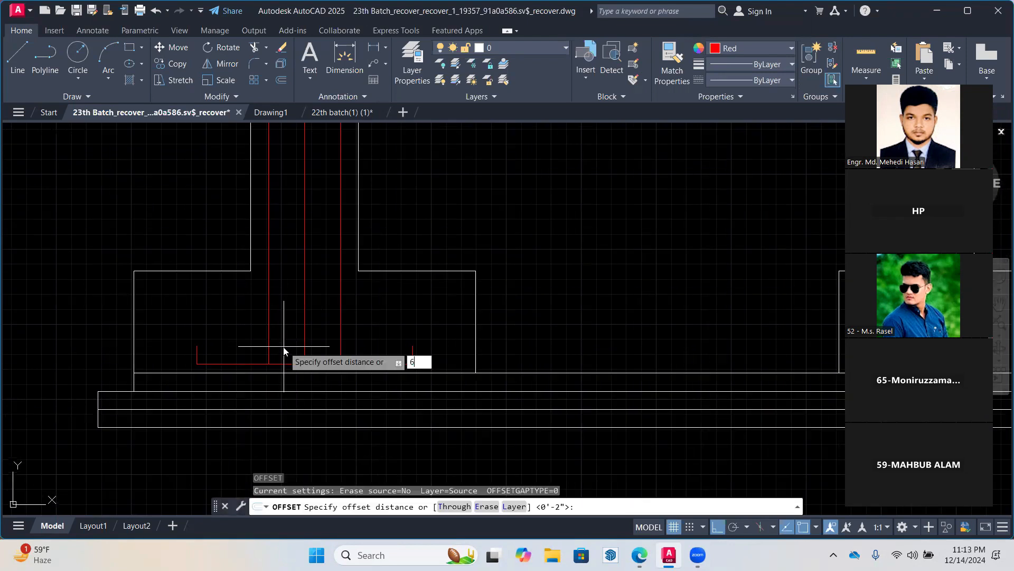
key("Return")
left_click(324, 364)
left_click(327, 309)
left_click(325, 328)
left_click(325, 288)
left_click(325, 291)
left_click(325, 258)
left_click(324, 257)
scroll(324, 281, "up", 2)
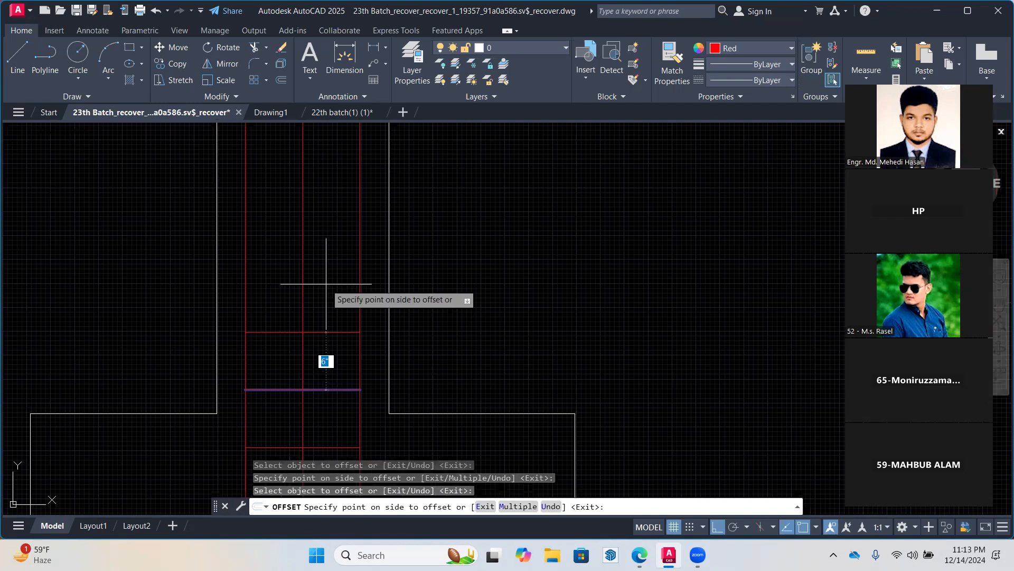
left_click(326, 284)
left_click(325, 332)
left_click(325, 286)
left_click(323, 275)
left_click(322, 233)
left_click(321, 218)
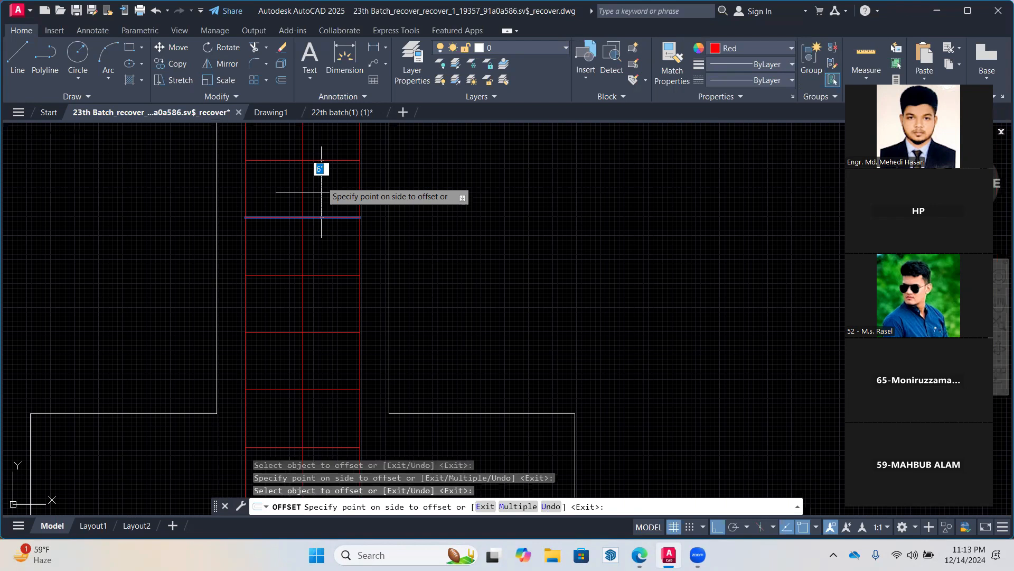
left_click(321, 192)
scroll(320, 252, "down", 5)
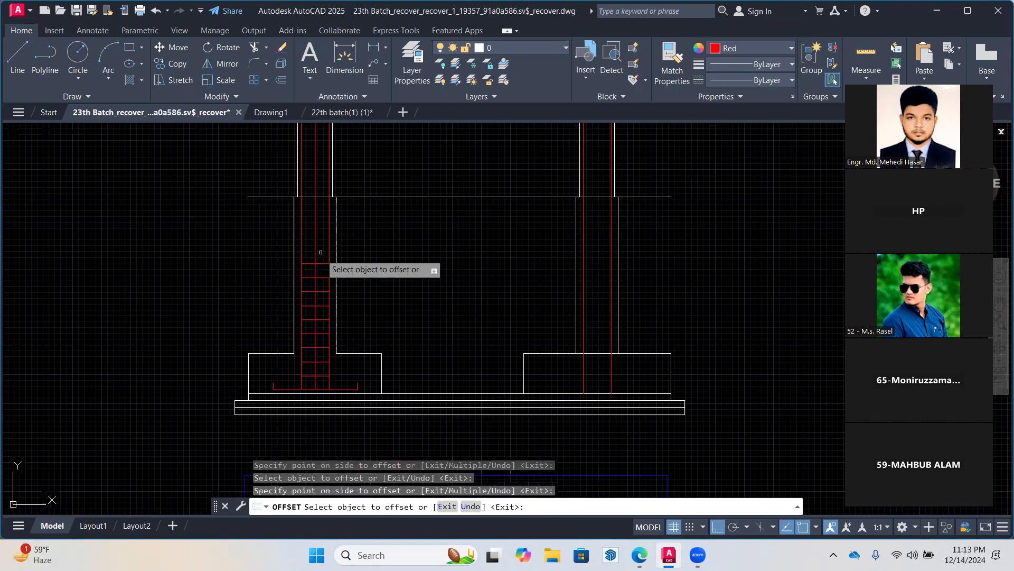
left_click(324, 239)
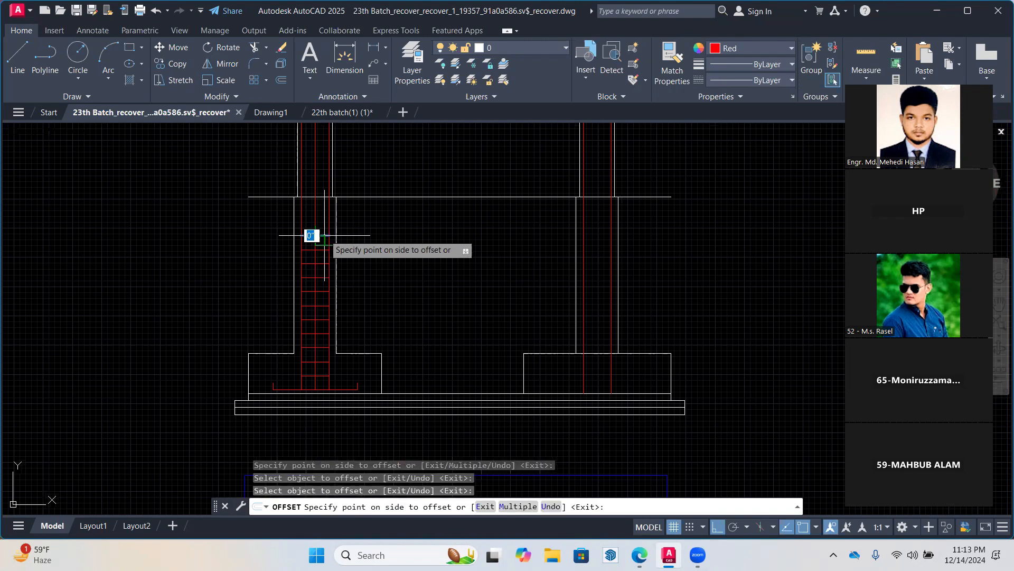
left_click(325, 221)
left_click(325, 222)
left_click(326, 207)
middle_click_drag(326, 208, 326, 250)
left_click(326, 250)
left_click(329, 218)
left_click(321, 236)
left_click(322, 216)
left_click(321, 226)
left_click(321, 222)
left_click(323, 204)
left_click(323, 208)
left_click(323, 194)
left_click(324, 194)
left_click(324, 180)
left_click(324, 180)
left_click(324, 166)
middle_click_drag(321, 173, 321, 244)
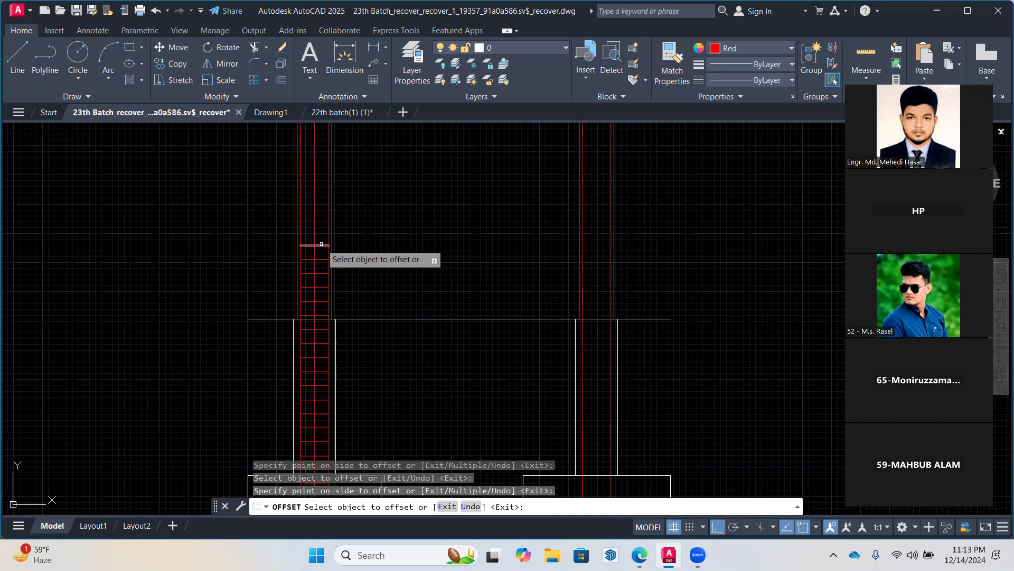
left_click(321, 244)
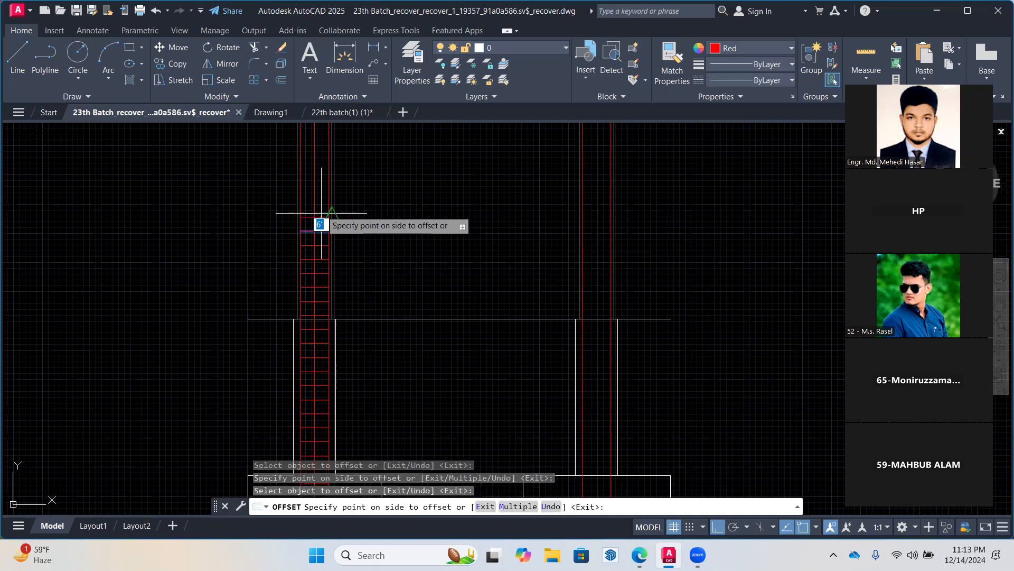
left_click(321, 212)
scroll(326, 201, "down", 3)
key("Escape")
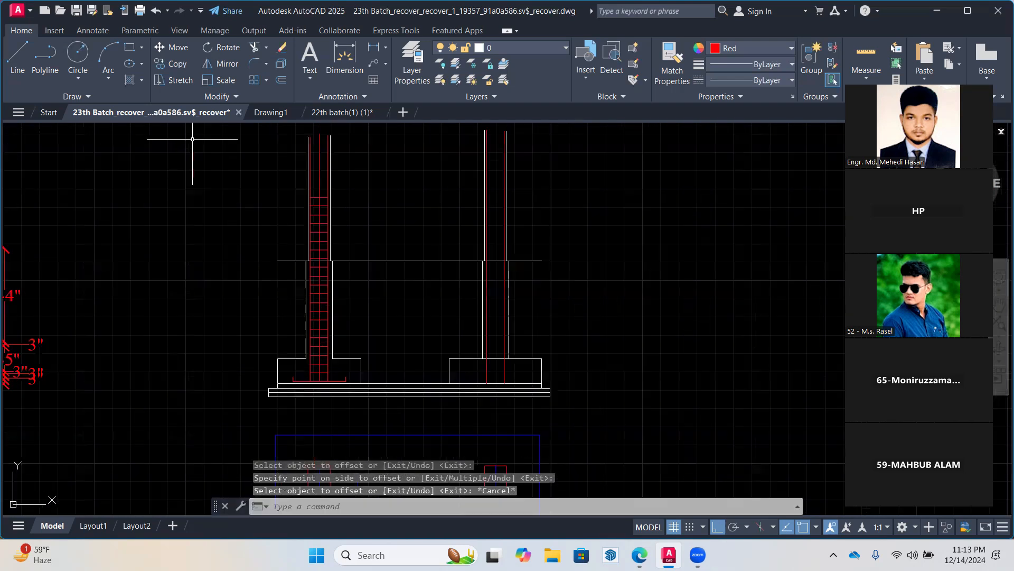
Trim away the right footing's top edge where it crosses the right column, between the column faces
left_click(253, 47)
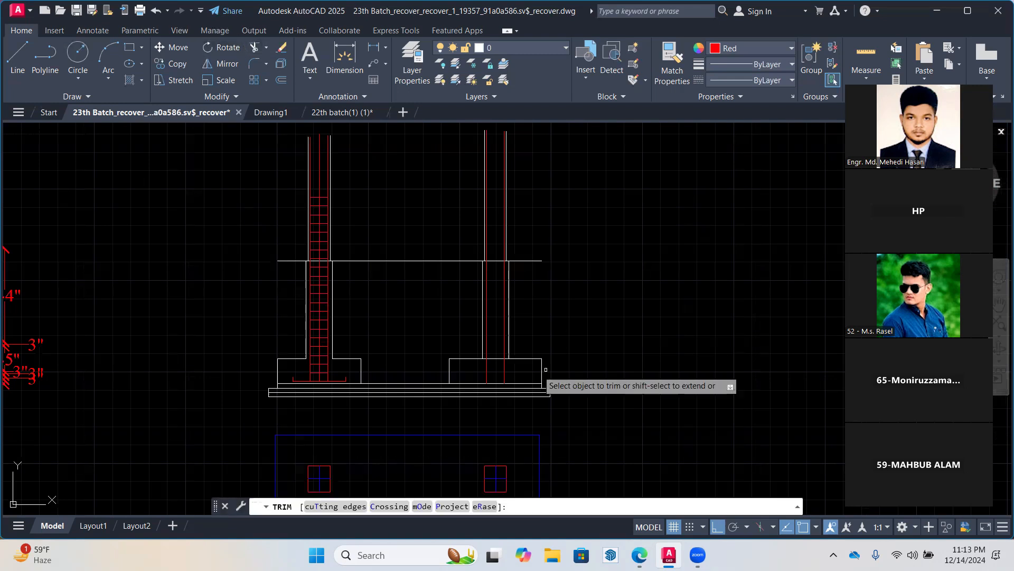
scroll(507, 373, "up", 5)
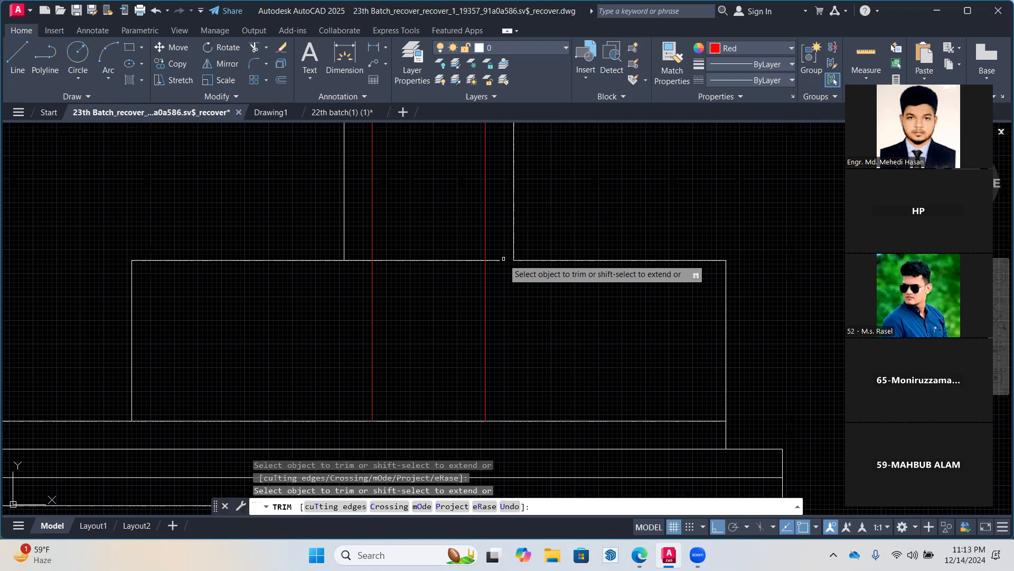
scroll(503, 258, "down", 4)
middle_click_drag(576, 242, 607, 285)
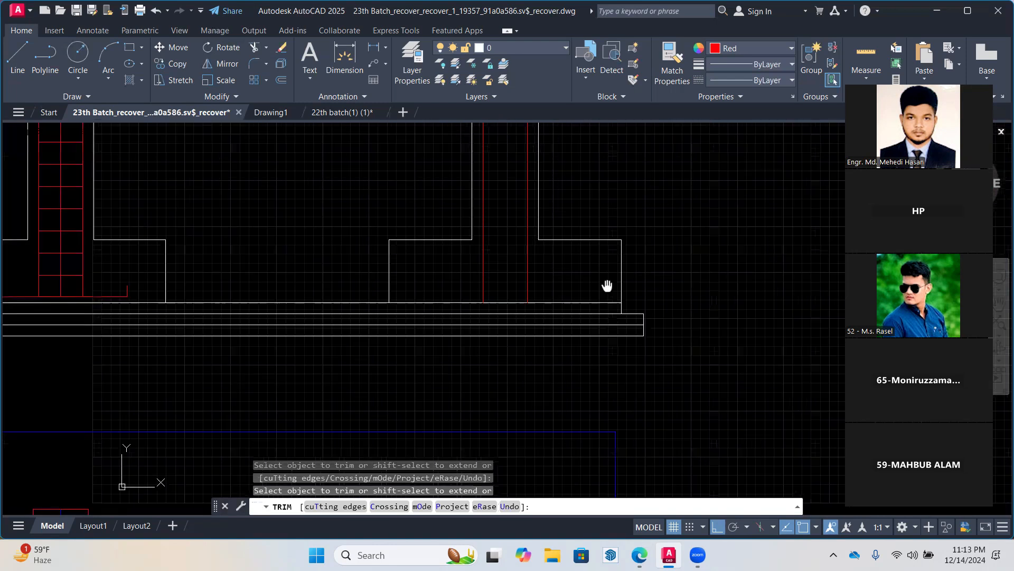
Draw a horizontal red line from the left column's right hook corner to the outer edge of the right footing
left_click(19, 58)
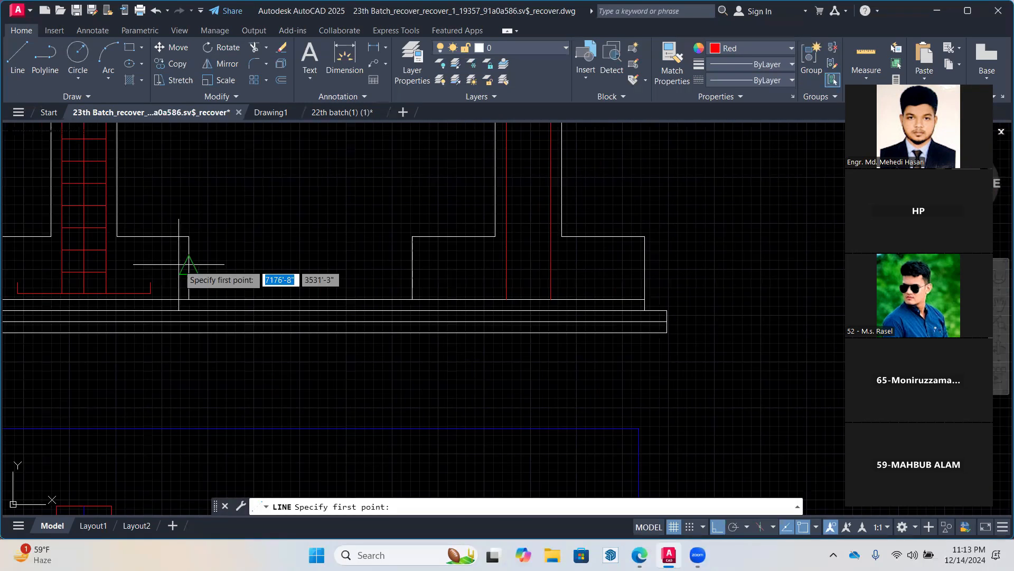
left_click(150, 292)
scroll(171, 274, "up", 2)
scroll(500, 305, "down", 2)
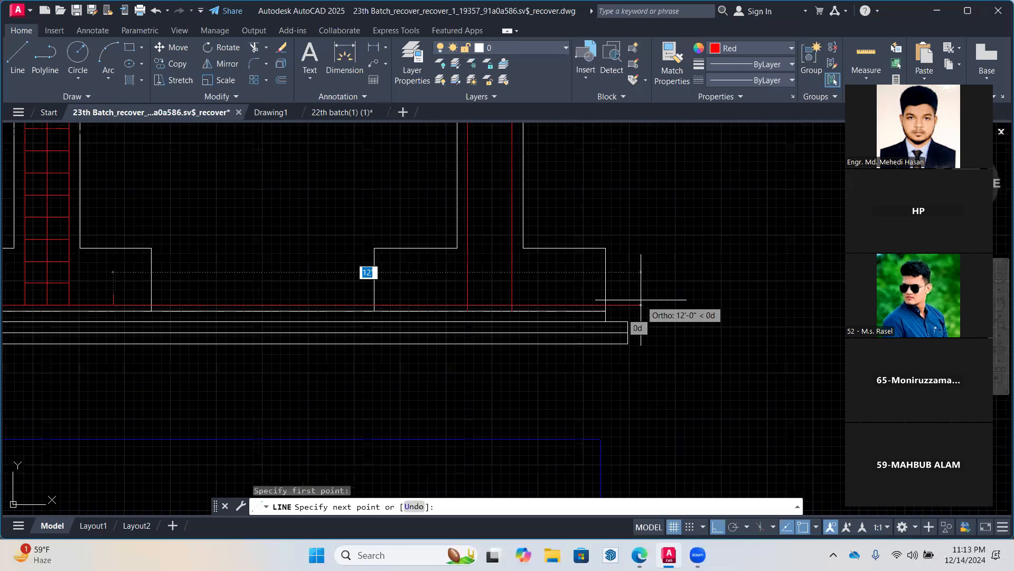
left_click(608, 304)
key("Return")
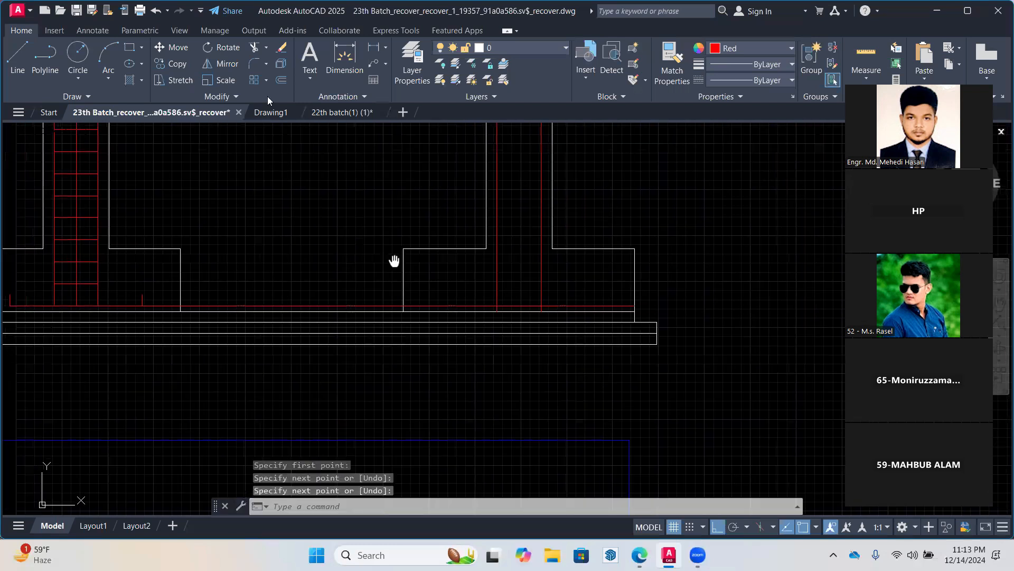
Trim the new horizontal red line so that only the part inside the right footing is kept
type("tr")
key("Return")
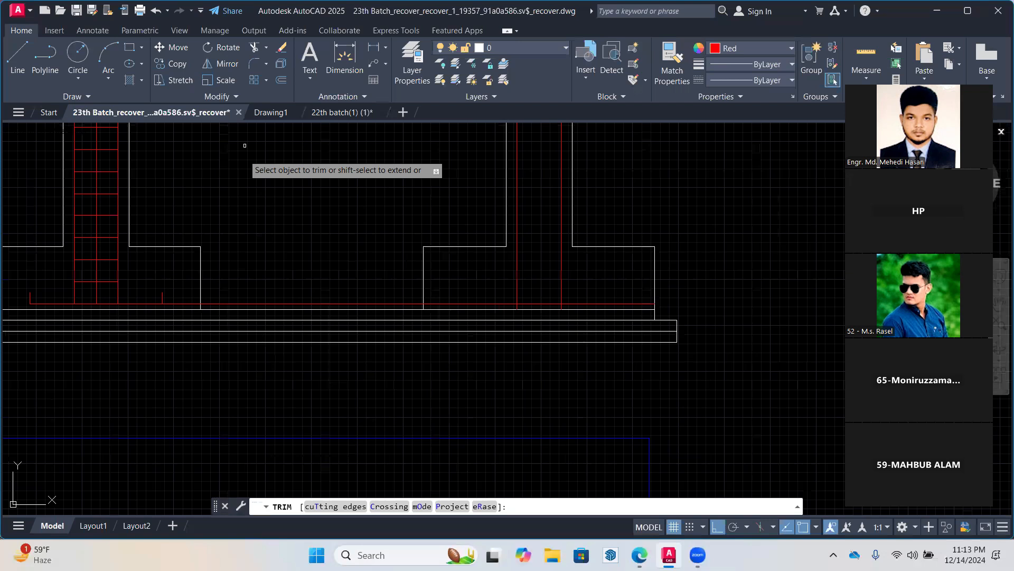
left_click(183, 304)
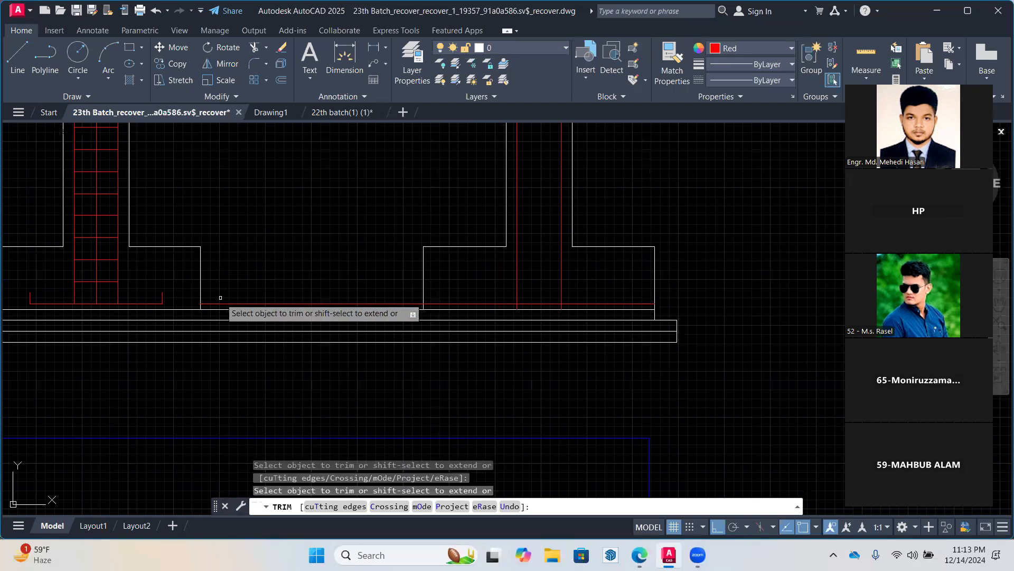
left_click(220, 302)
Draw a red line 1.5' leftward from the right column's left bar with a 3" upward hook, and trim the bottom bar beyond it
left_click(17, 55)
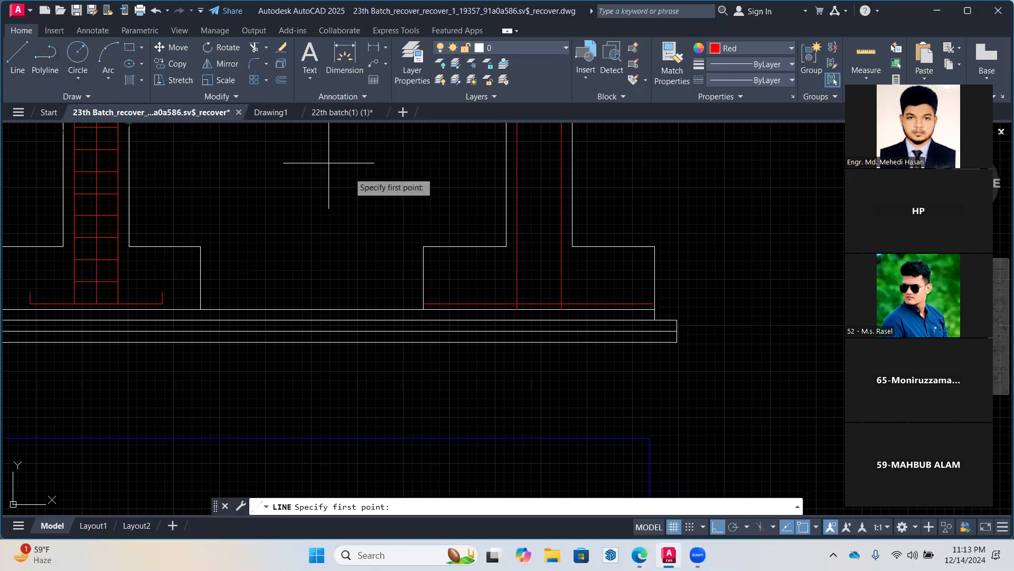
scroll(517, 304, "up", 2)
left_click(517, 303)
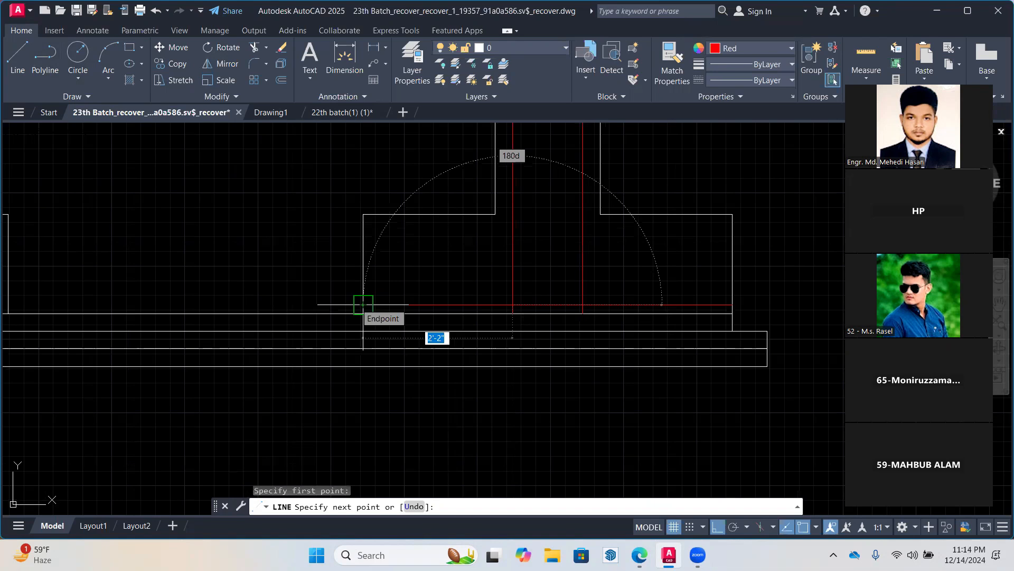
type("1.5'")
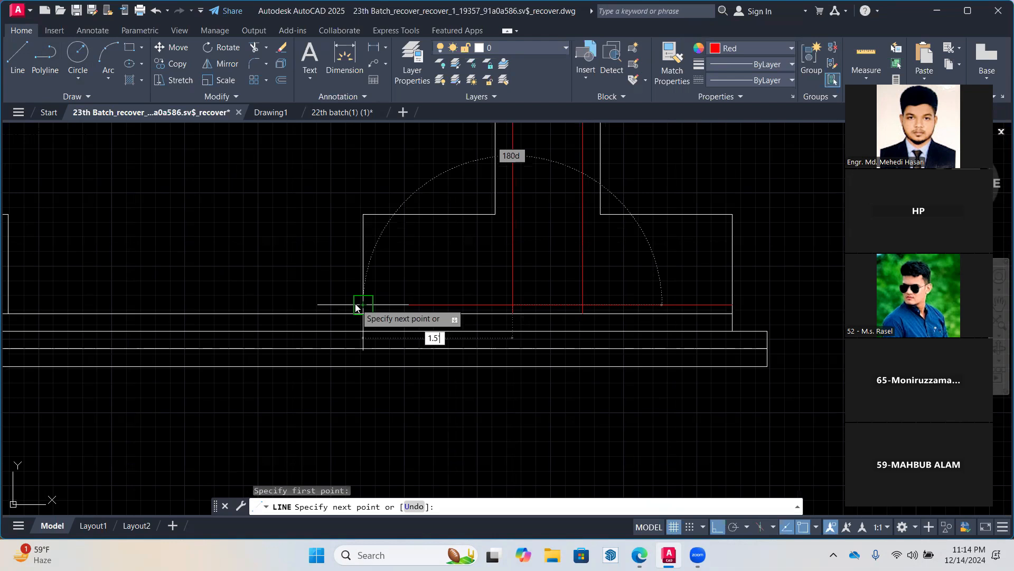
key("Return")
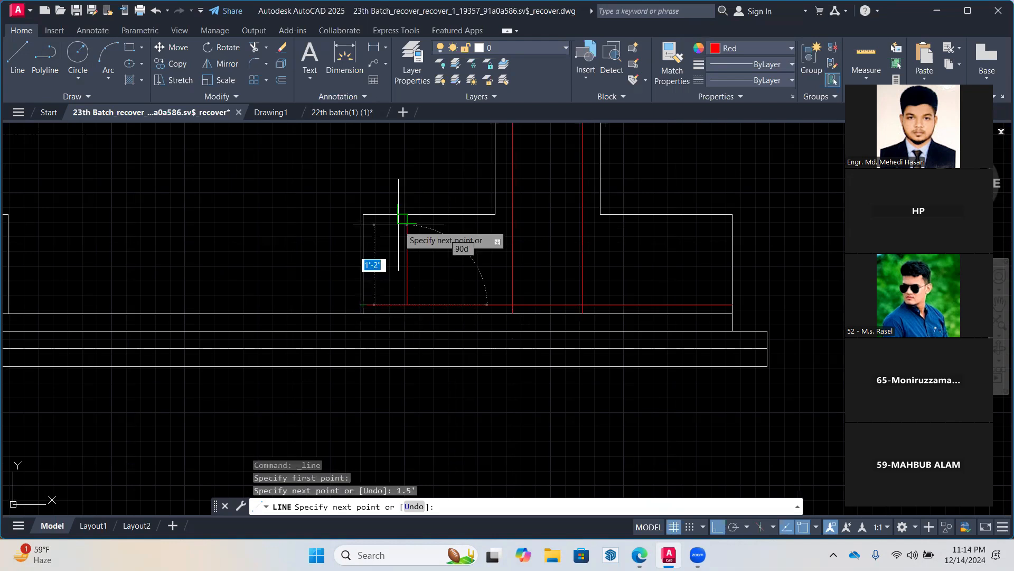
type("3")
key("Return")
key("Return")
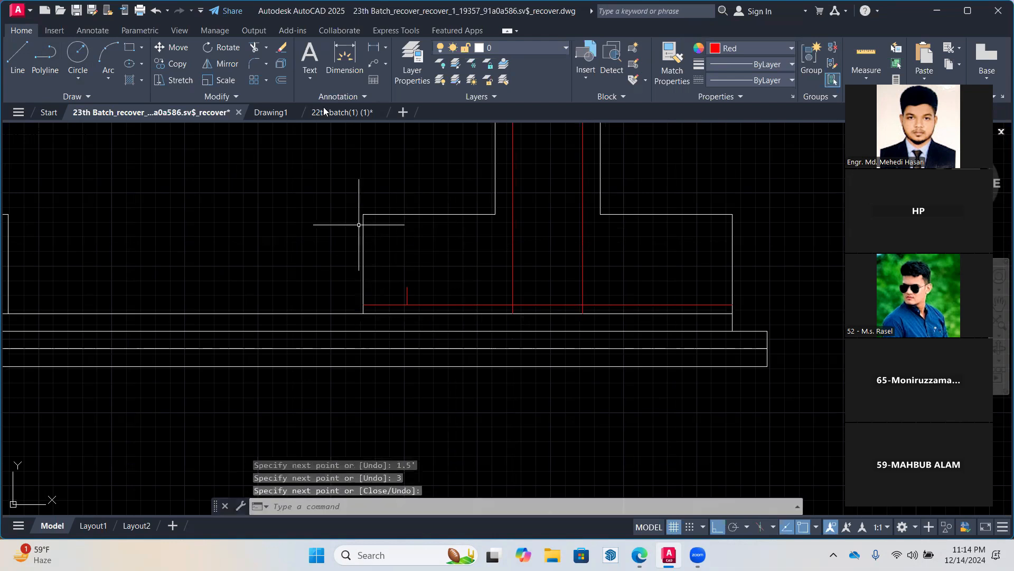
left_click(254, 47)
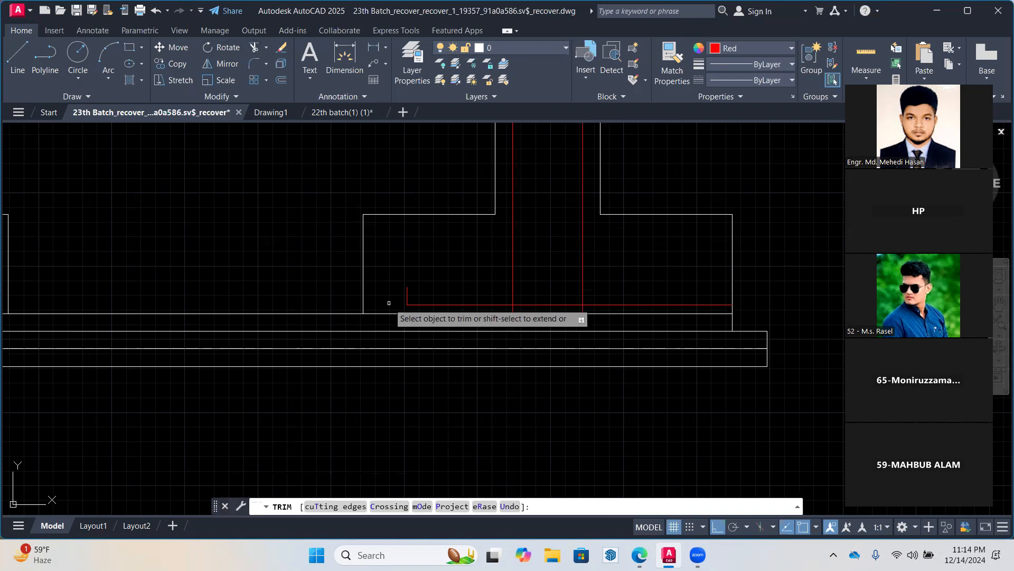
left_click(386, 305)
Draw a red line 1.5' outward from the right column's right bar with a 3" upward hook, and trim the bottom bar beyond it
left_click(18, 53)
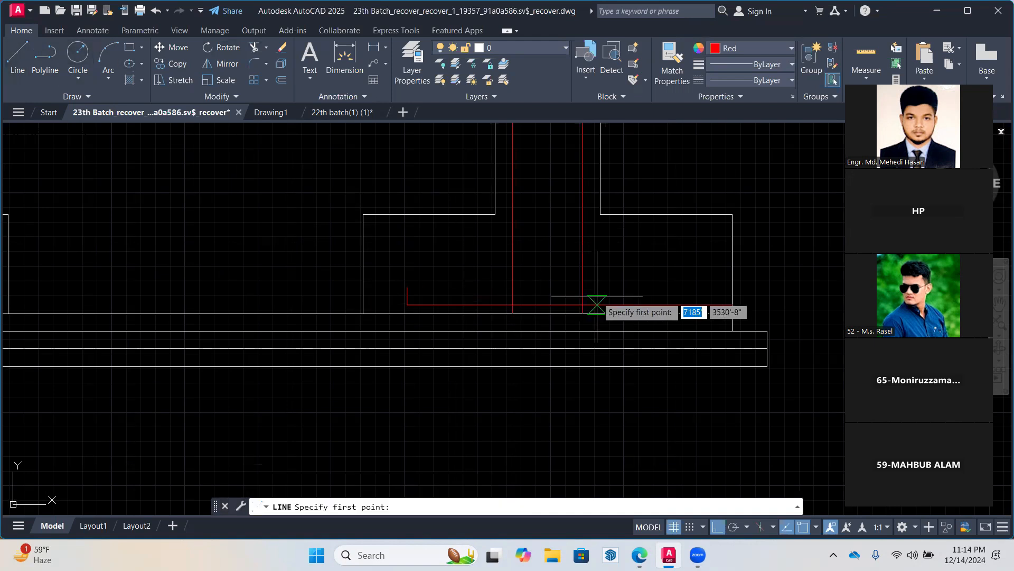
left_click(574, 305)
type("1.5")
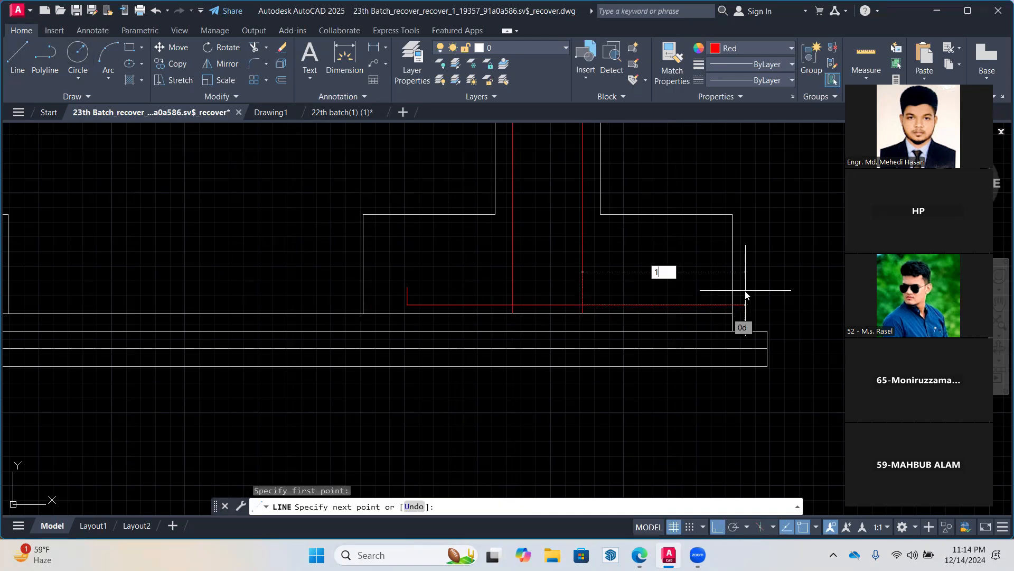
key("Return")
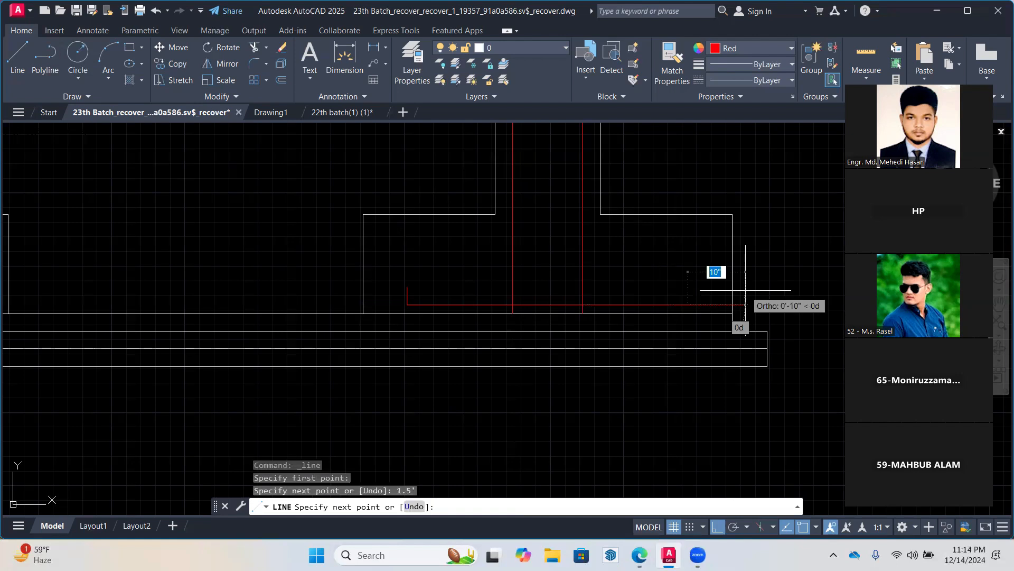
type("3")
key("Return")
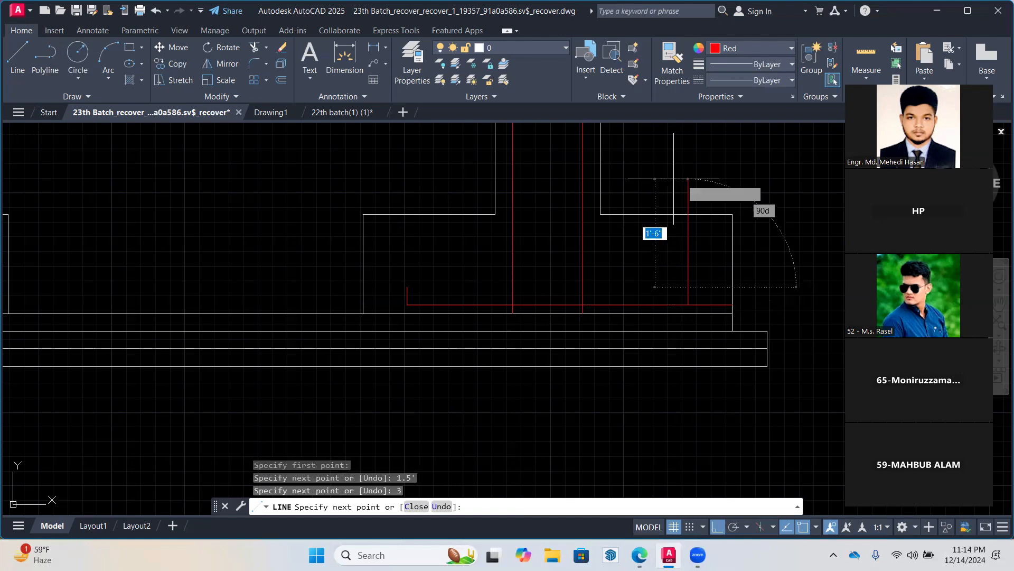
key("Return")
left_click(254, 47)
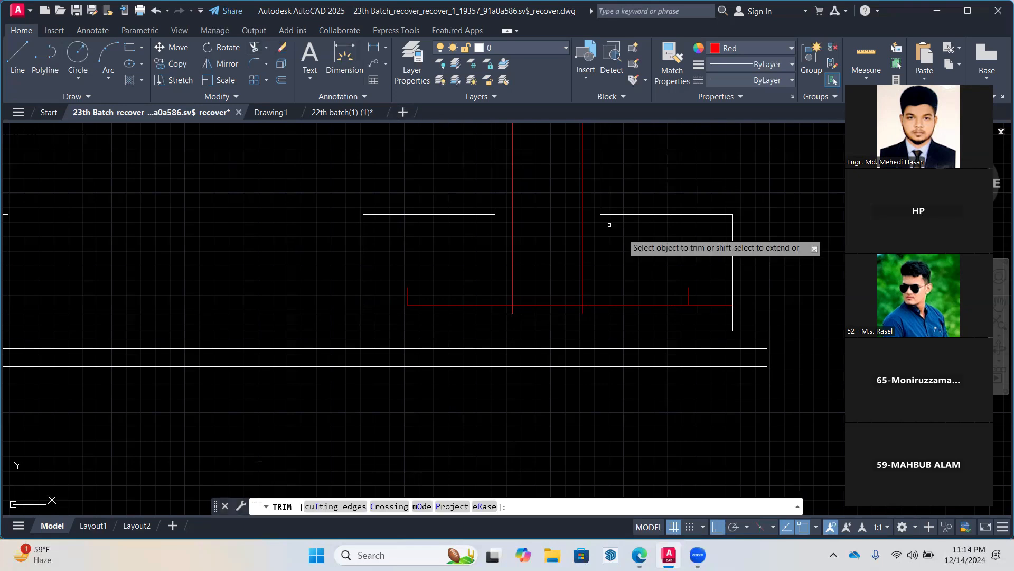
Trim the lower ends of the right column's two vertical bars where they pass below the horizontal footing bar
scroll(573, 306, "up", 4)
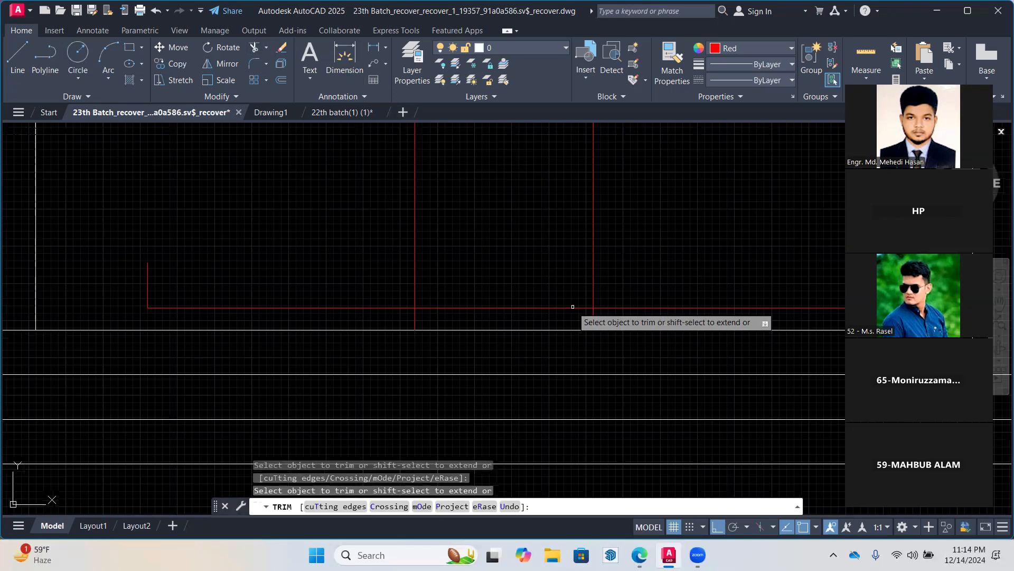
left_click_drag(611, 320, 401, 320)
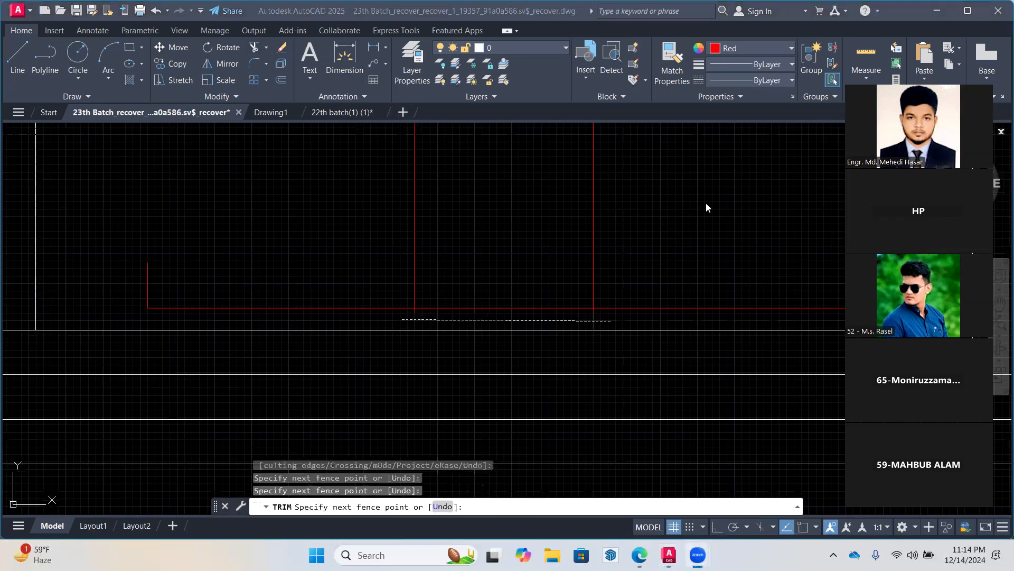
scroll(608, 203, "down", 2)
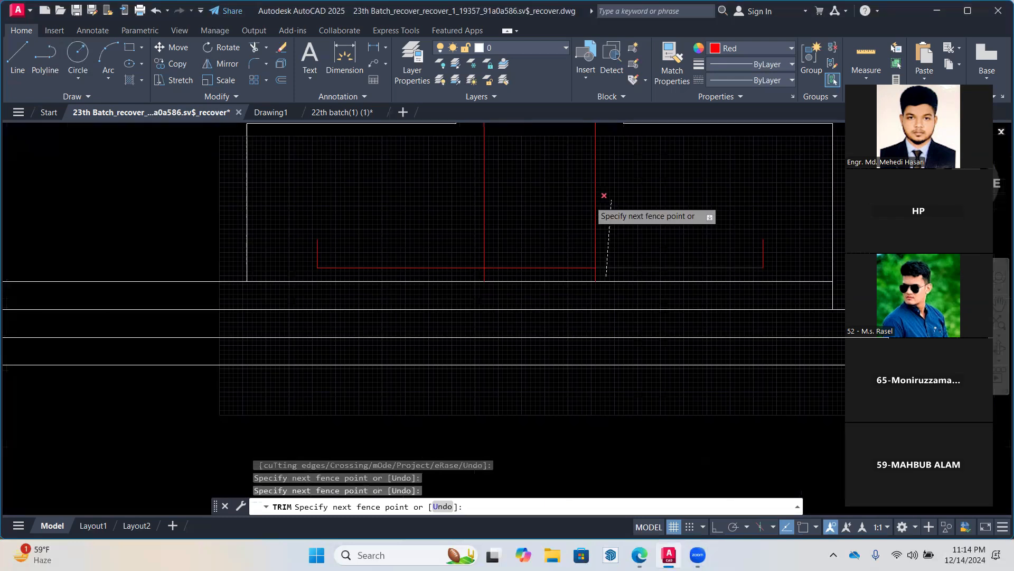
key("Return")
scroll(456, 278, "up", 2)
key("Escape")
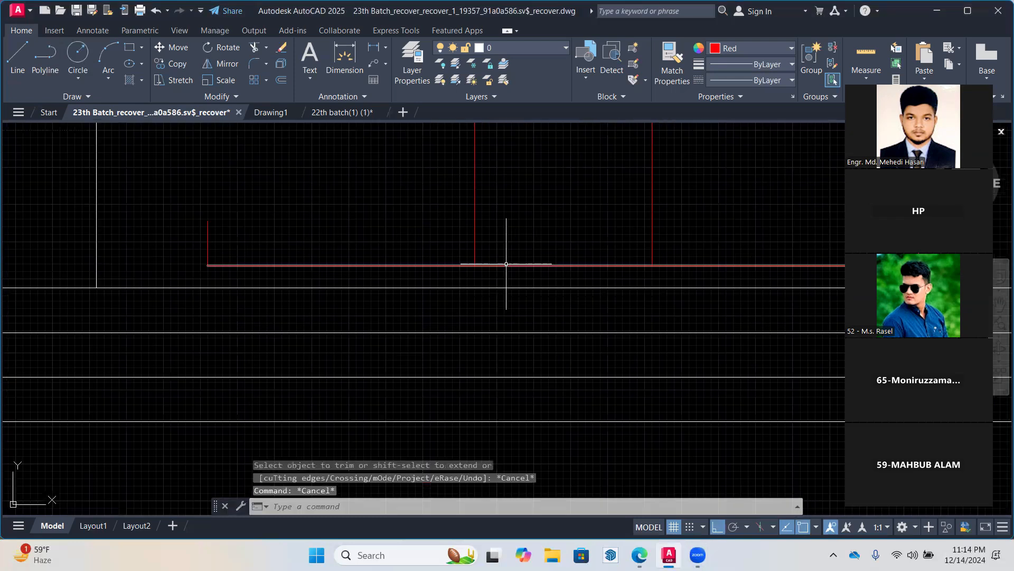
Trim away the horizontal footing bar between the right column's two vertical bars
left_click_drag(490, 257, 495, 269)
scroll(495, 247, "down", 2)
middle_click_drag(495, 247, 505, 323)
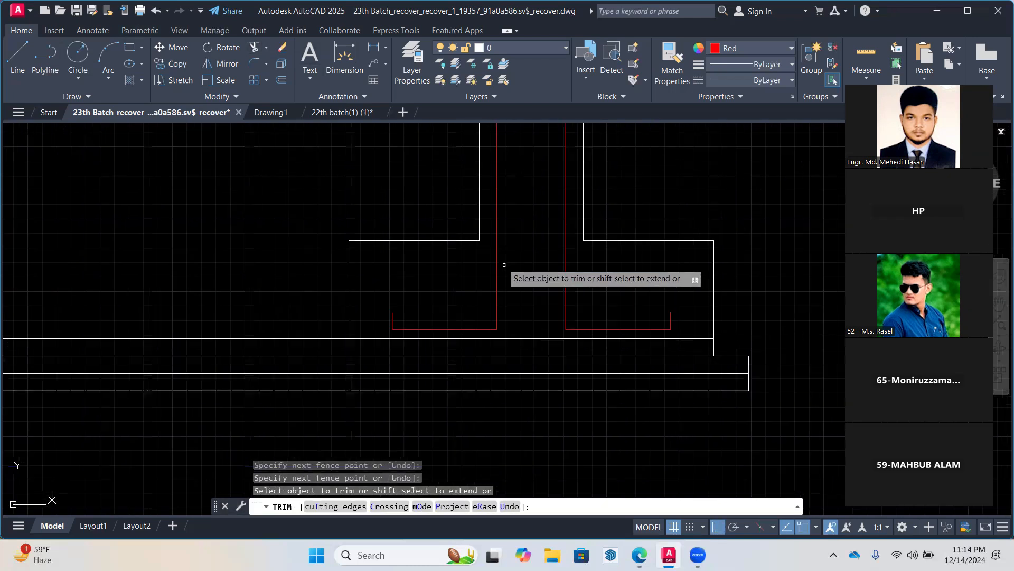
key("Escape")
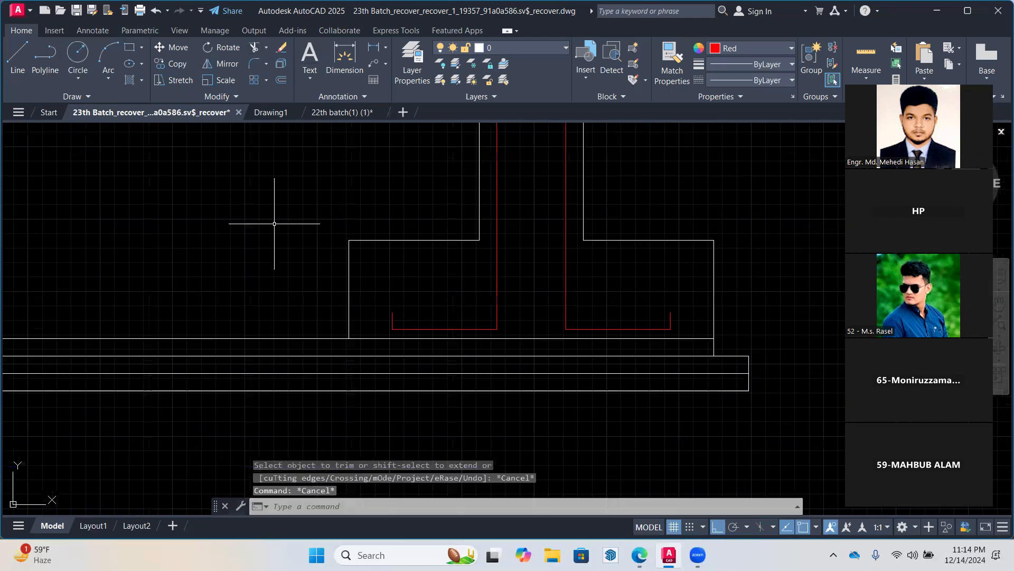
Draw a separate red bottom tie joining the lower ends of the right column's two vertical bars
left_click(17, 57)
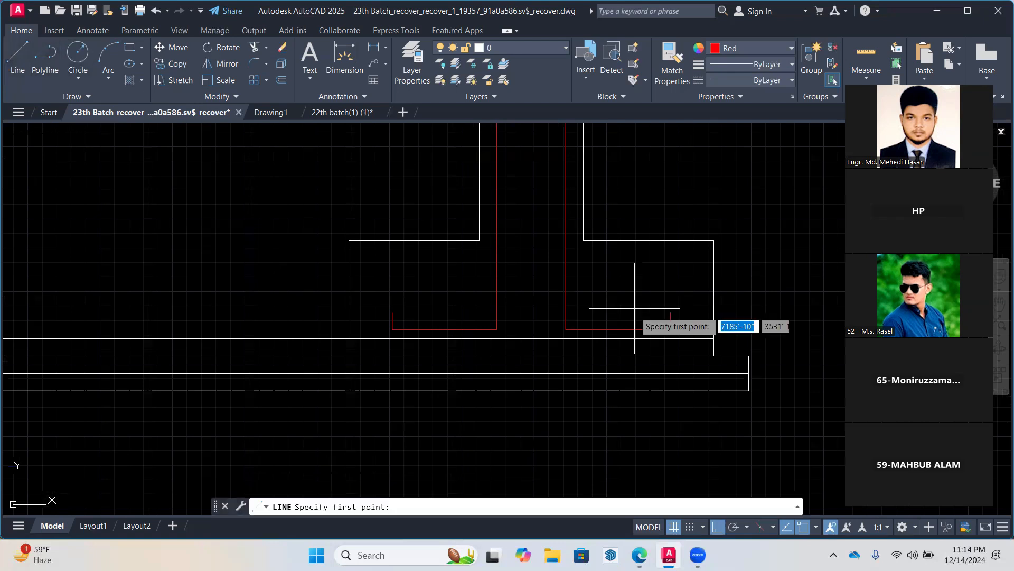
scroll(467, 347, "up", 4)
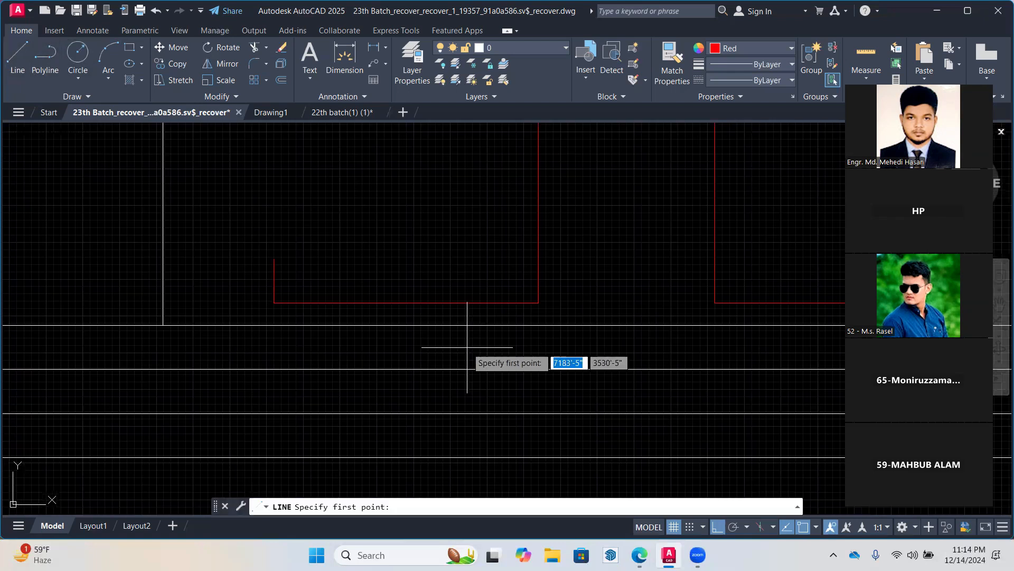
left_click(537, 303)
left_click(715, 303)
key("Escape")
middle_click_drag(599, 258, 594, 273)
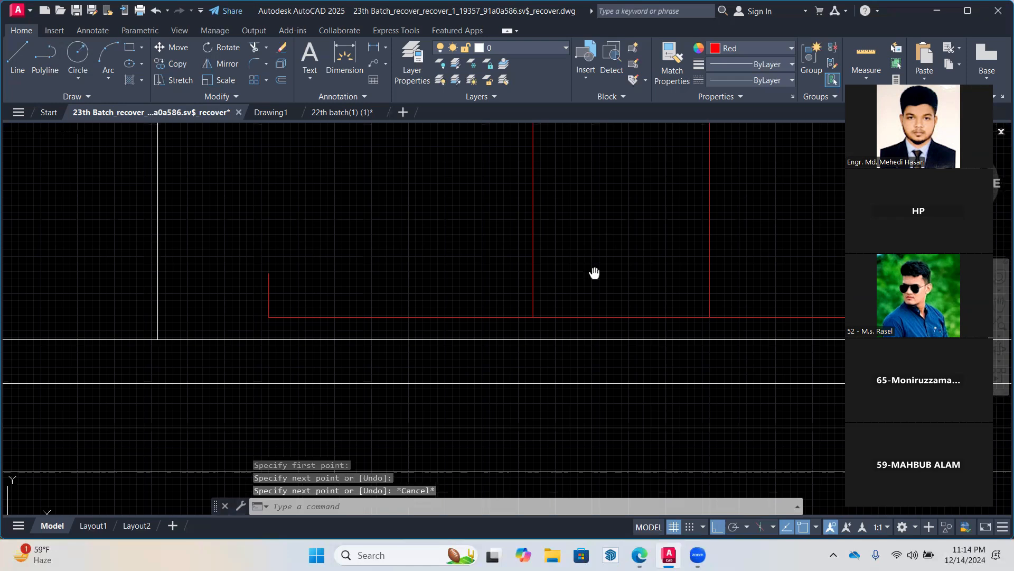
Offset the right column's bottom tie upward repeatedly at 6" spacing, through the footing and into the lower column
scroll(497, 347, "down", 4)
type("o")
key("Return")
type("6")
key("Return")
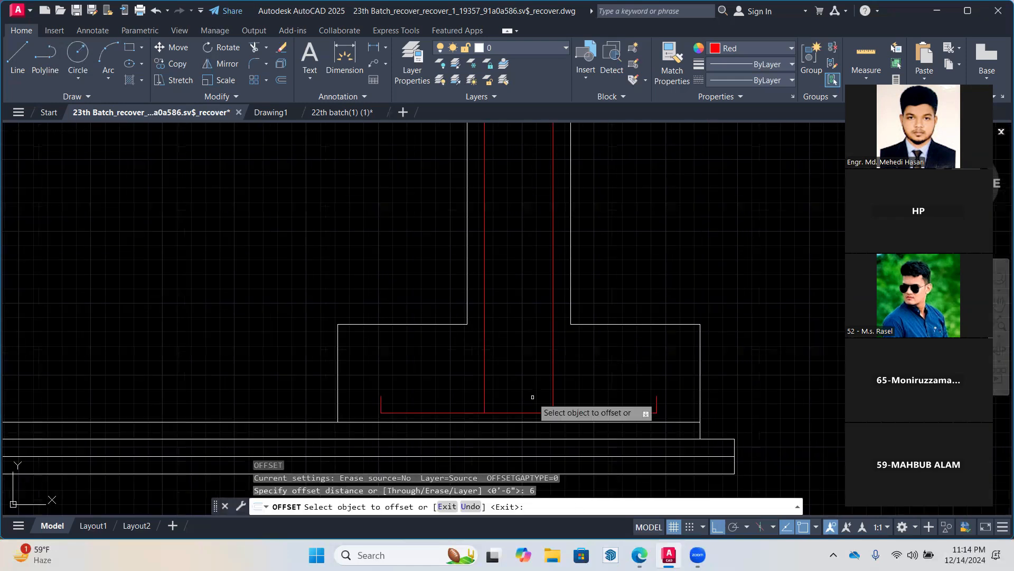
left_click(520, 412)
left_click(513, 370)
left_click(516, 376)
left_click(511, 313)
left_click(513, 344)
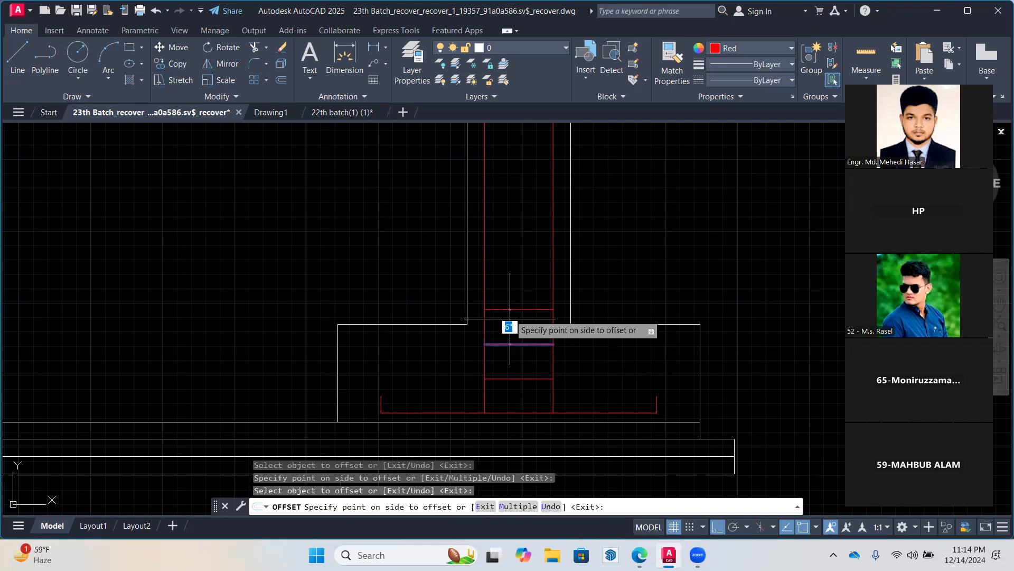
left_click(510, 319)
left_click(530, 309)
left_click(530, 274)
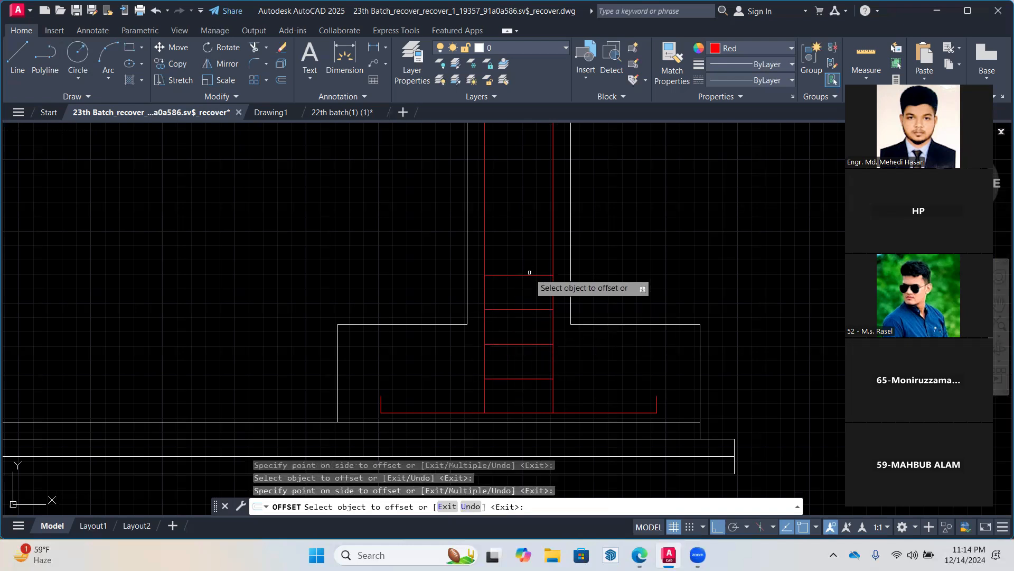
left_click(529, 274)
left_click(527, 235)
left_click(523, 241)
left_click(521, 190)
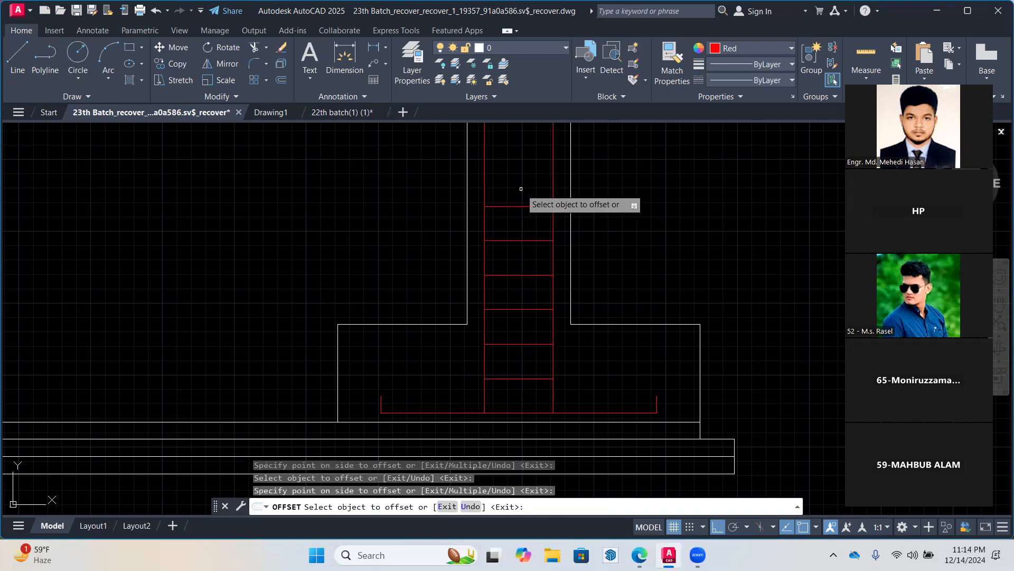
Continue offsetting the right column's topmost tie upward at 6" spacing until just below the long horizontal line
middle_click_drag(521, 189, 528, 299)
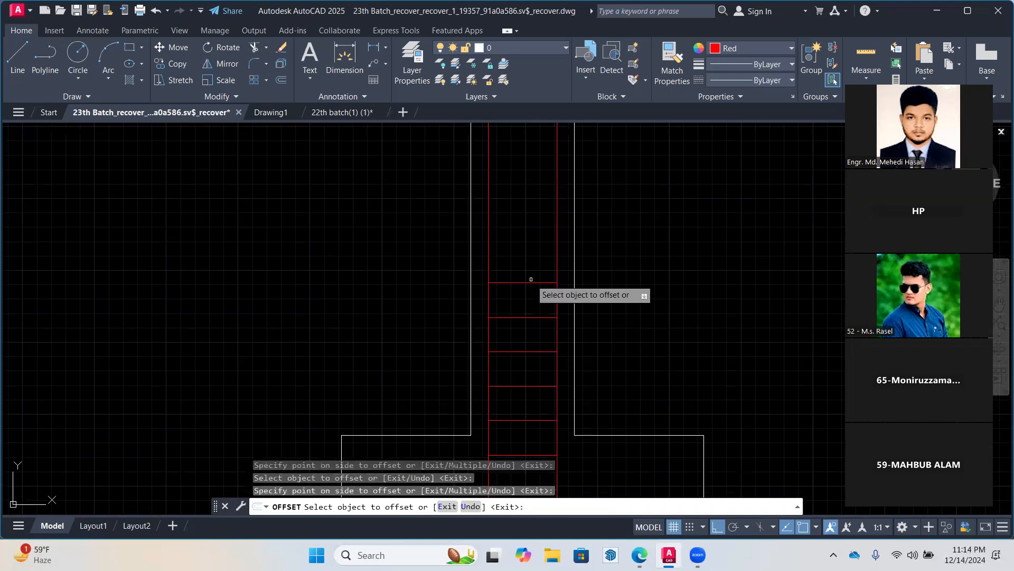
left_click(531, 278)
left_click(530, 227)
left_click(528, 281)
left_click(522, 211)
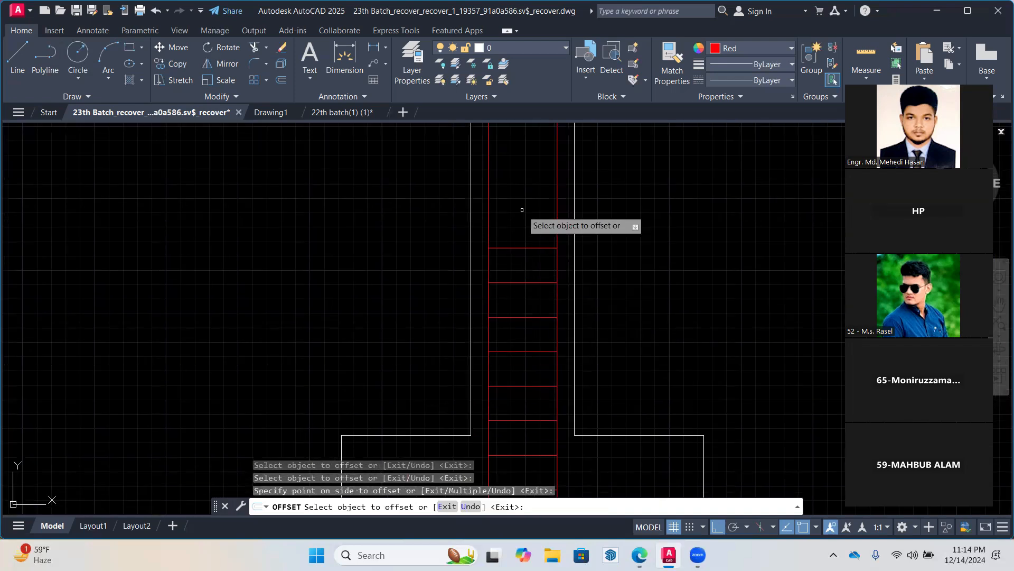
left_click(525, 250)
left_click(527, 206)
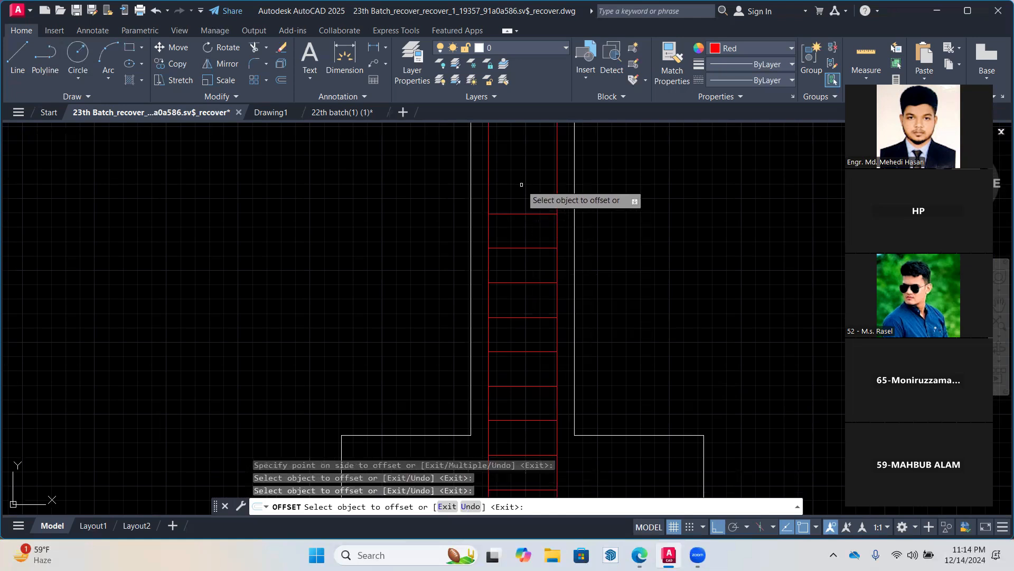
left_click(523, 213)
left_click(525, 191)
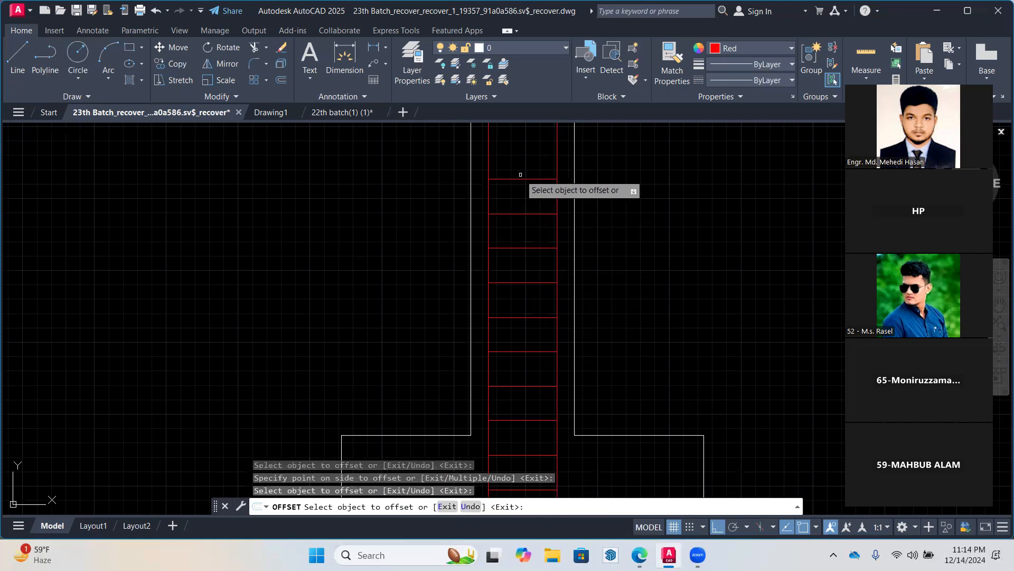
left_click(521, 178)
left_click(516, 156)
scroll(525, 183, "down", 1)
left_click(524, 155)
left_click(530, 136)
middle_click_drag(531, 129, 518, 252)
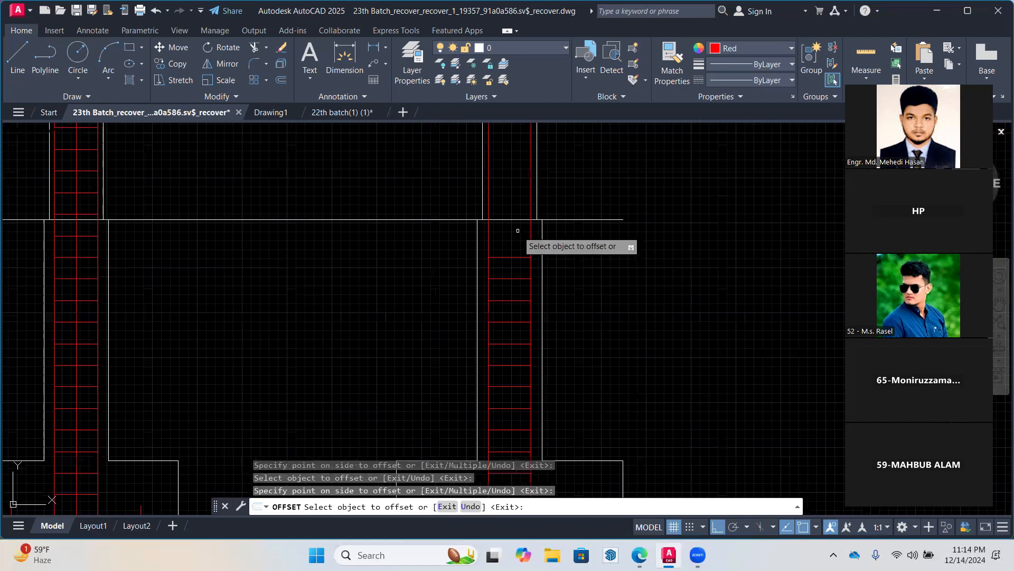
Extend the right column's 6" tie offsets past the long horizontal line into the upper column, then end the Offset command
left_click(505, 214)
left_click(511, 181)
middle_click_drag(512, 182, 510, 253)
left_click(511, 264)
left_click(517, 209)
left_click(511, 241)
left_click(510, 243)
left_click(512, 214)
left_click(509, 221)
left_click(509, 204)
left_click(509, 199)
left_click(513, 170)
left_click(510, 178)
left_click(511, 160)
middle_click_drag(515, 155, 517, 203)
scroll(510, 164, "down", 3)
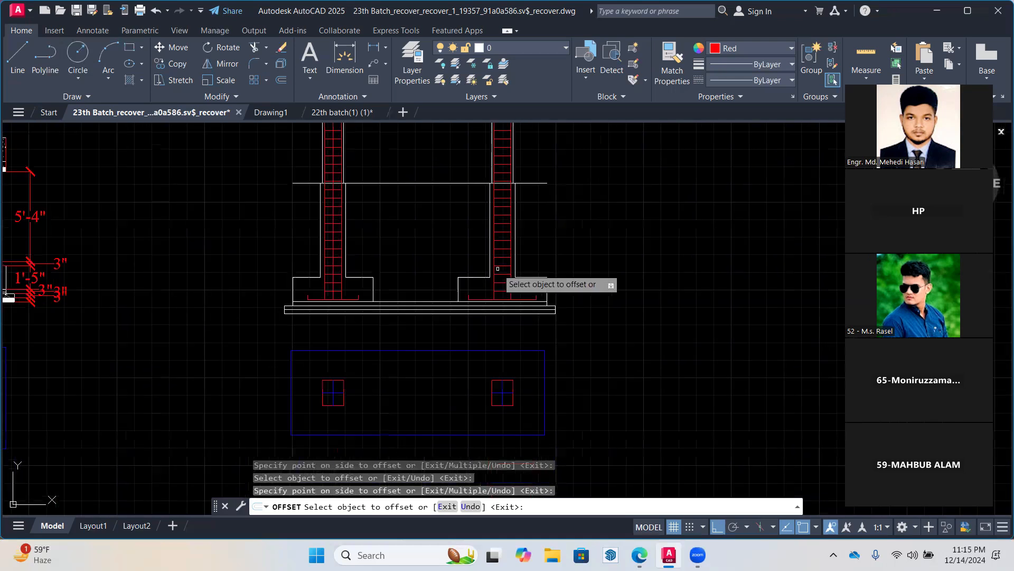
scroll(497, 280, "up", 2)
key("Escape")
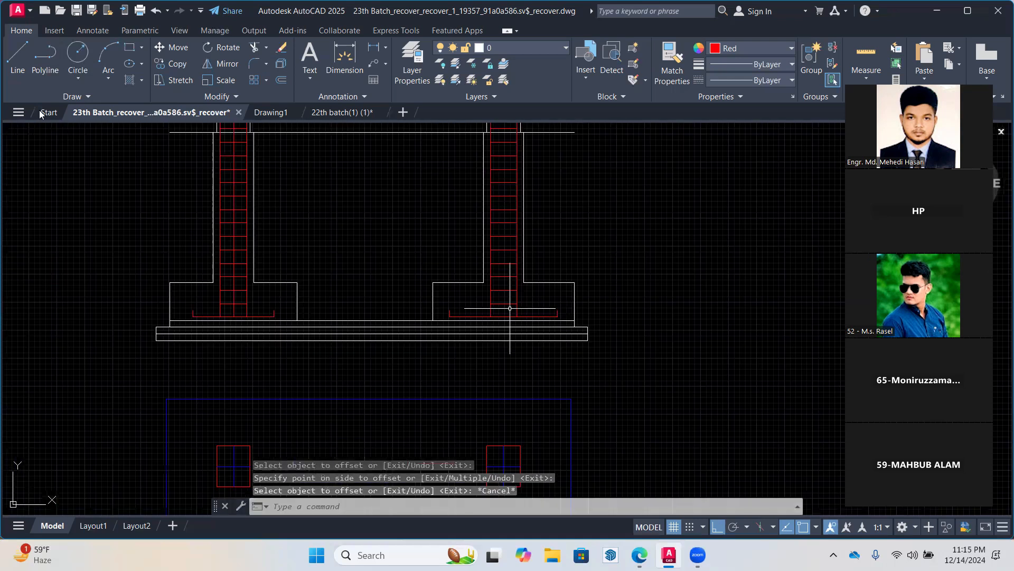
Draw a vertical red middle bar in the right column from the bottom tie's midpoint up to the column's top
type("l")
key("Return")
scroll(516, 319, "up", 2)
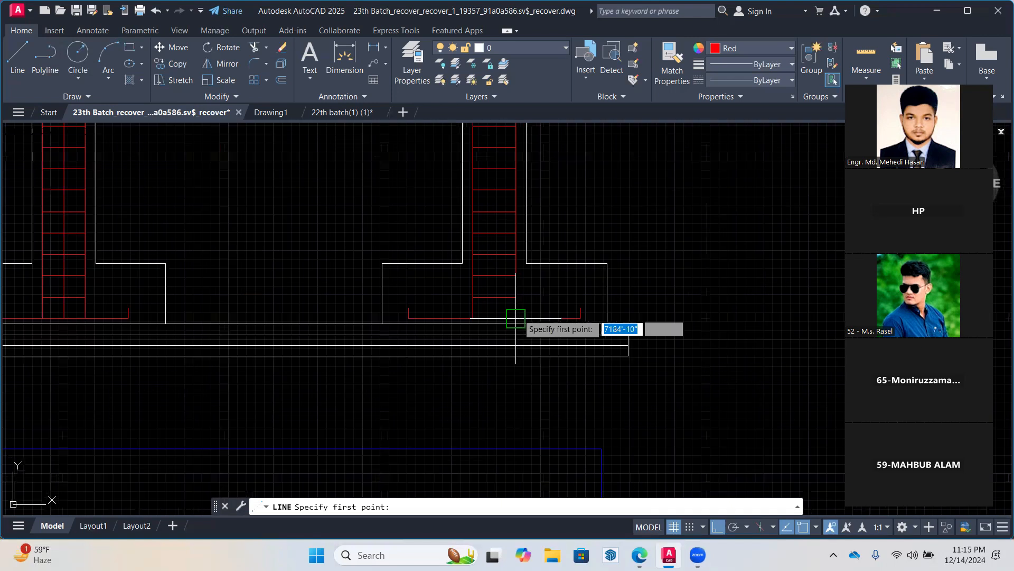
scroll(516, 319, "down", 3)
middle_click_drag(471, 208, 470, 348)
left_click(478, 376)
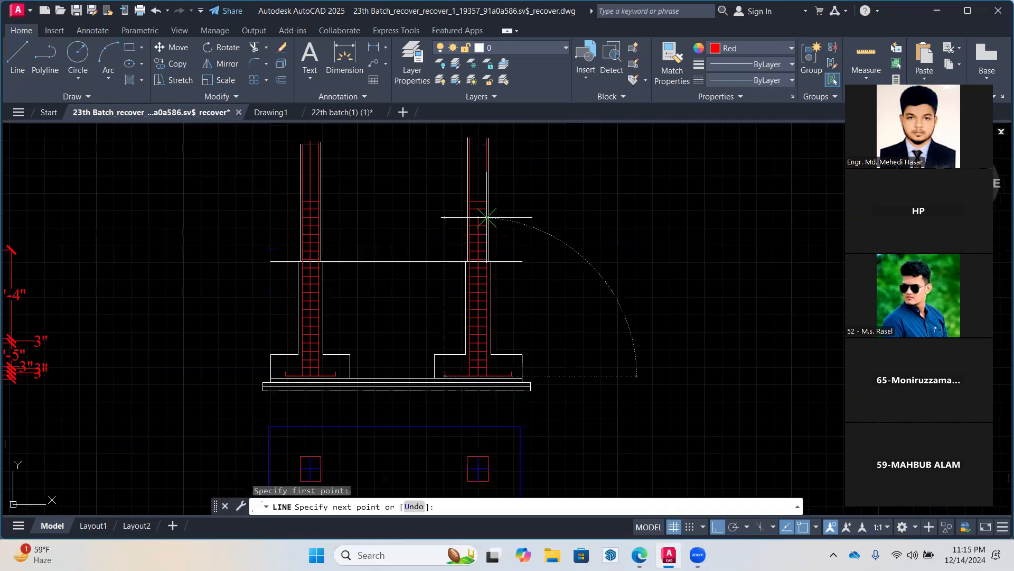
scroll(470, 138, "up", 5)
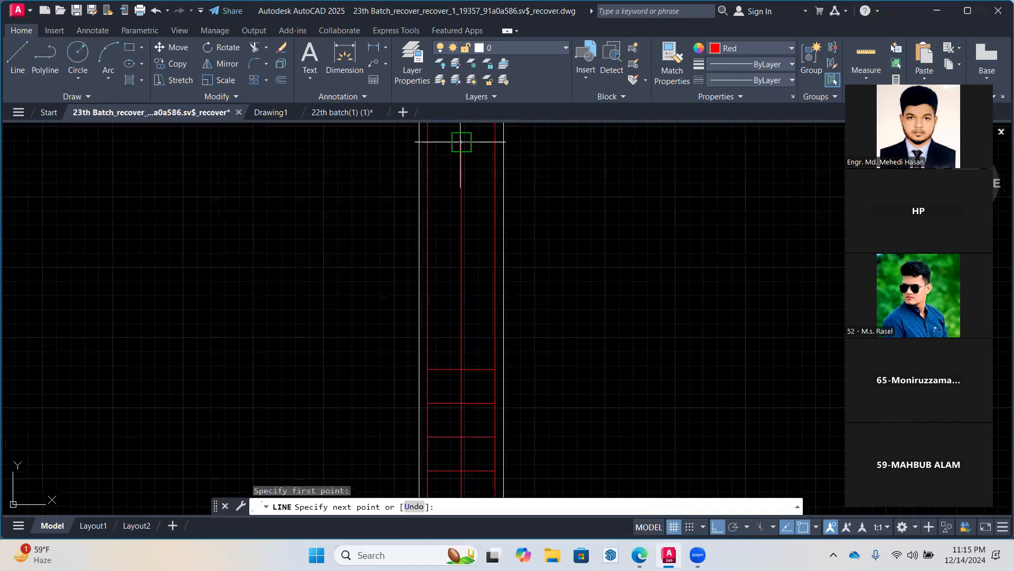
key("Escape")
scroll(461, 301, "down", 5)
scroll(461, 301, "up", 4)
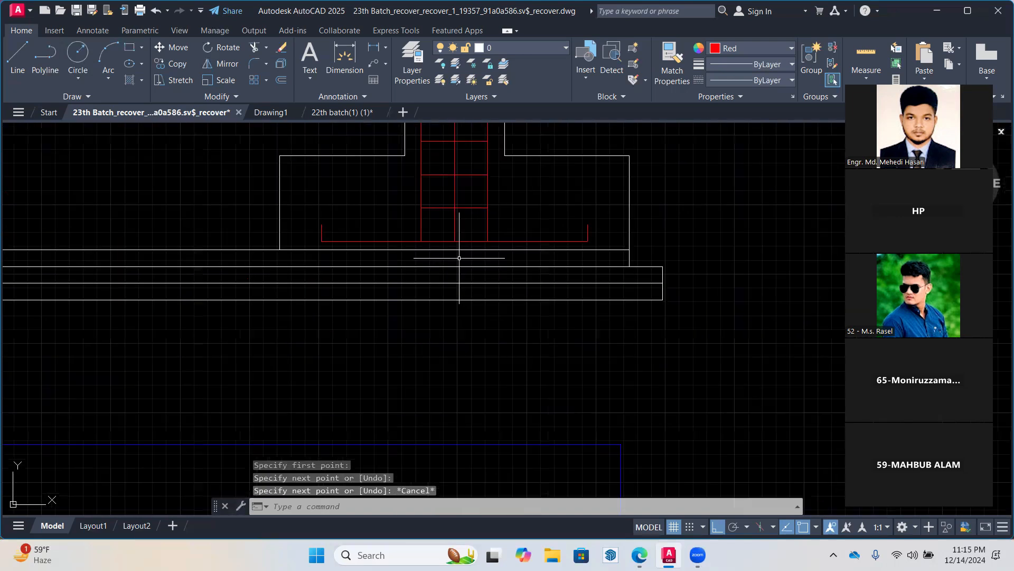
Erase the bottom horizontal tie between the hooked bars at the base of both columns
left_click(462, 241)
key("Delete")
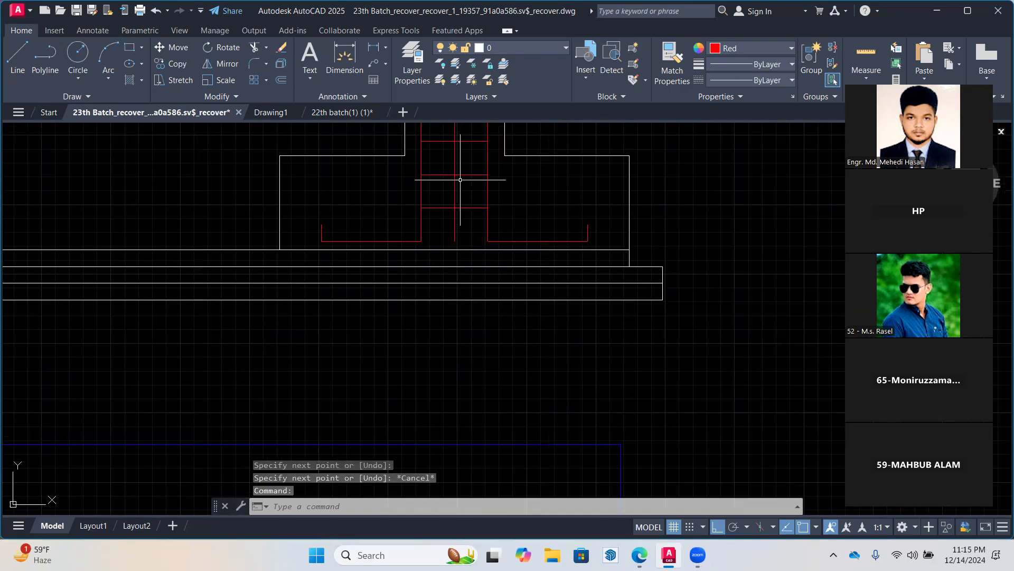
scroll(457, 237, "down", 2)
scroll(311, 283, "up", 2)
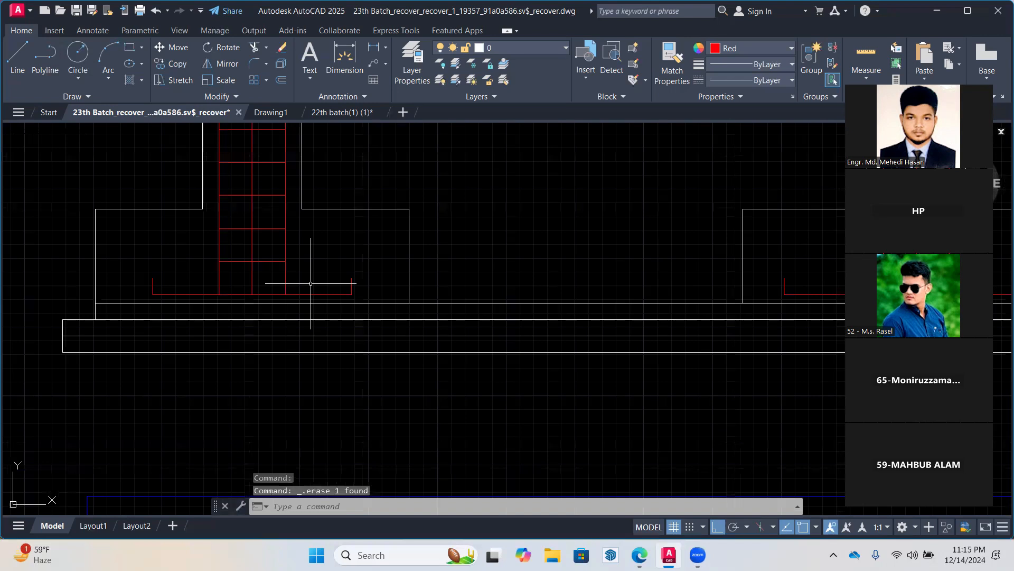
scroll(311, 283, "up", 2)
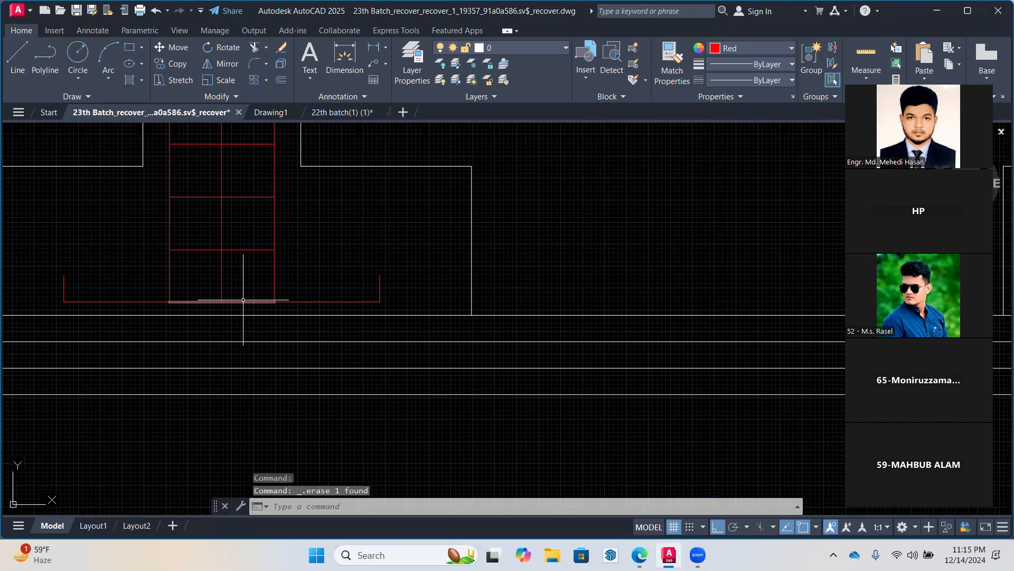
scroll(243, 300, "down", 3)
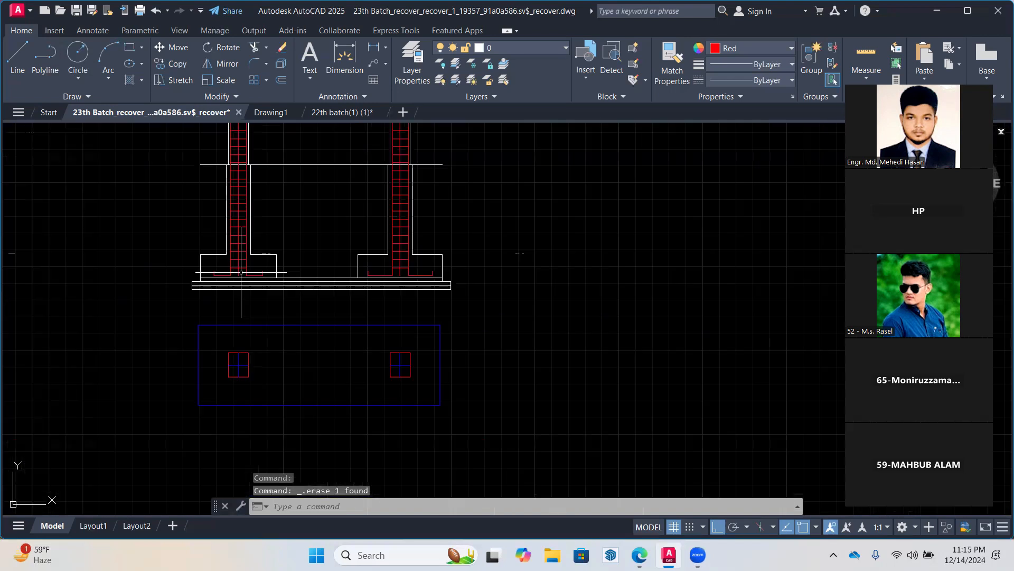
scroll(258, 343, "up", 1)
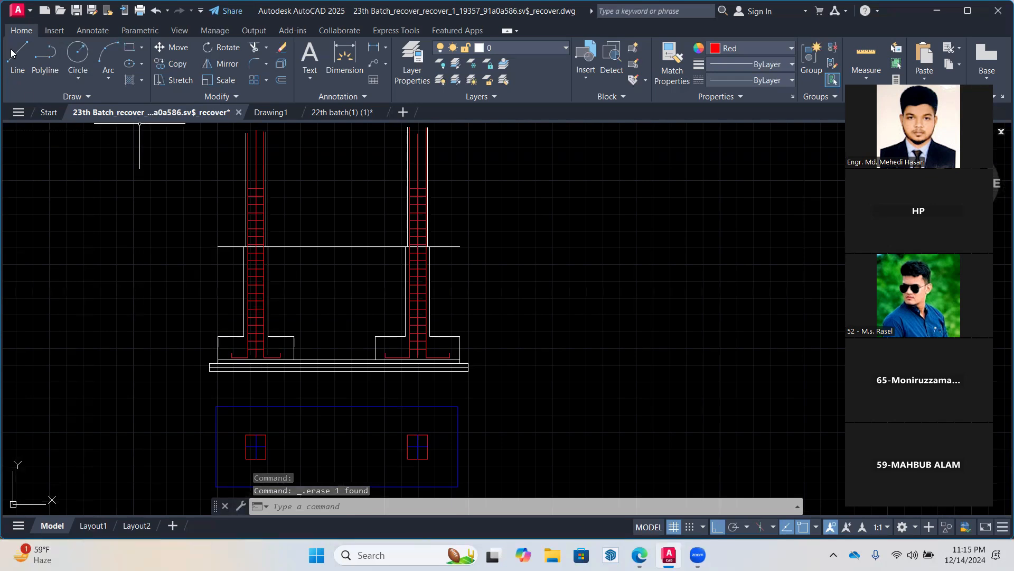
Extend the topmost tie in both columns outward to the column's two outer faces
middle_click_drag(196, 144, 201, 182)
scroll(201, 182, "up", 3)
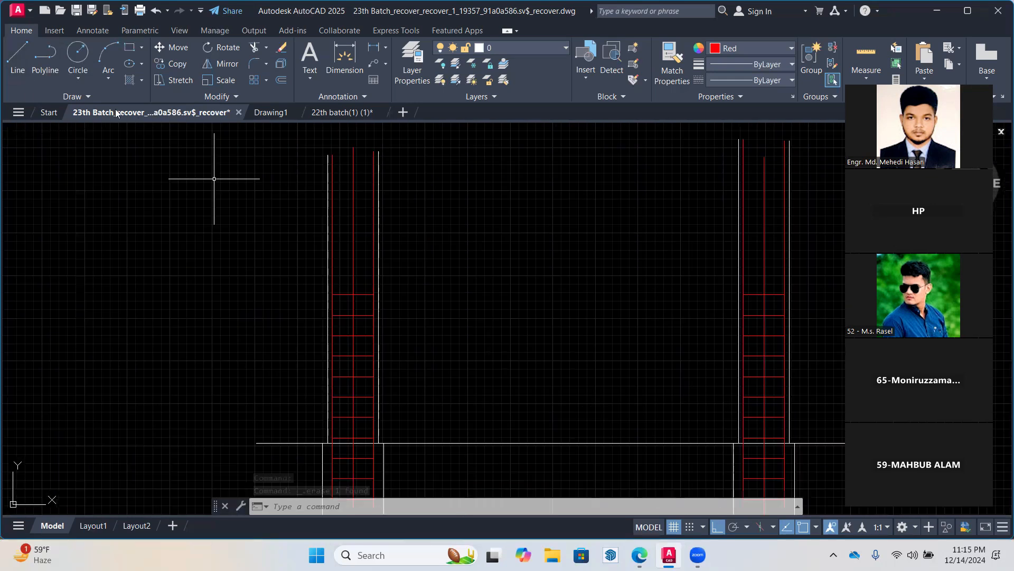
left_click(266, 47)
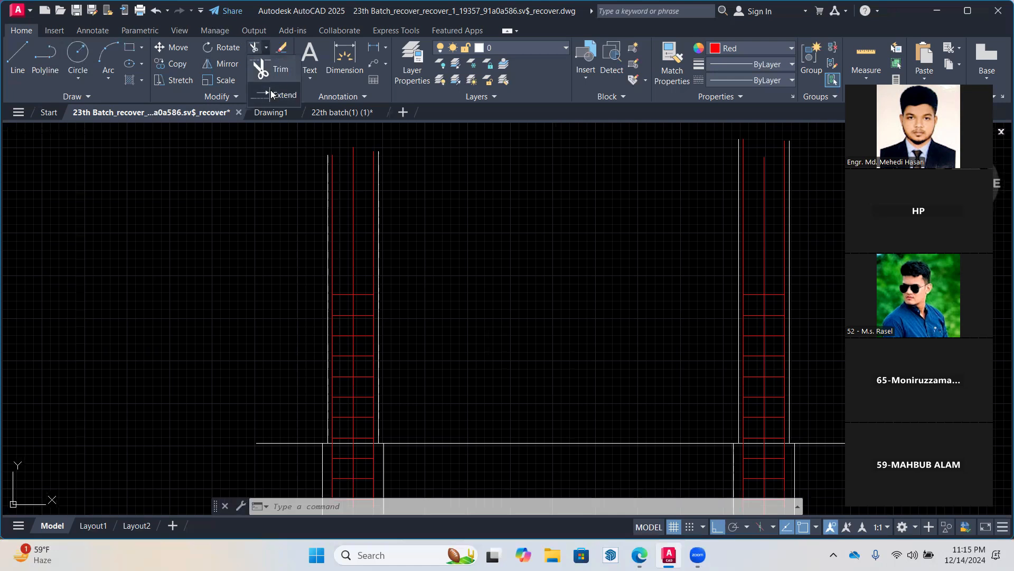
left_click(271, 89)
scroll(328, 290, "up", 1)
scroll(328, 290, "up", 2)
left_click(350, 301)
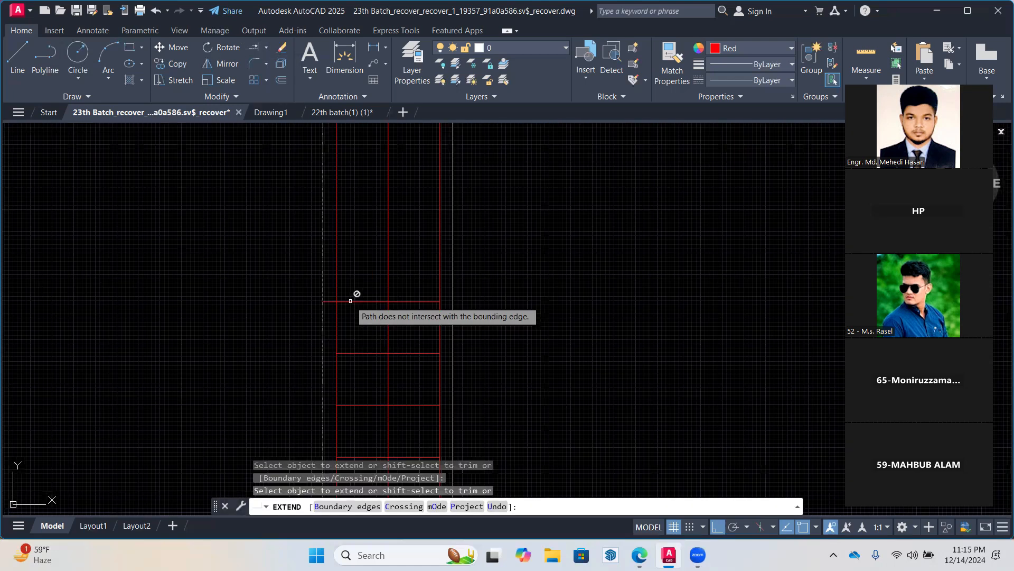
scroll(362, 269, "down", 3)
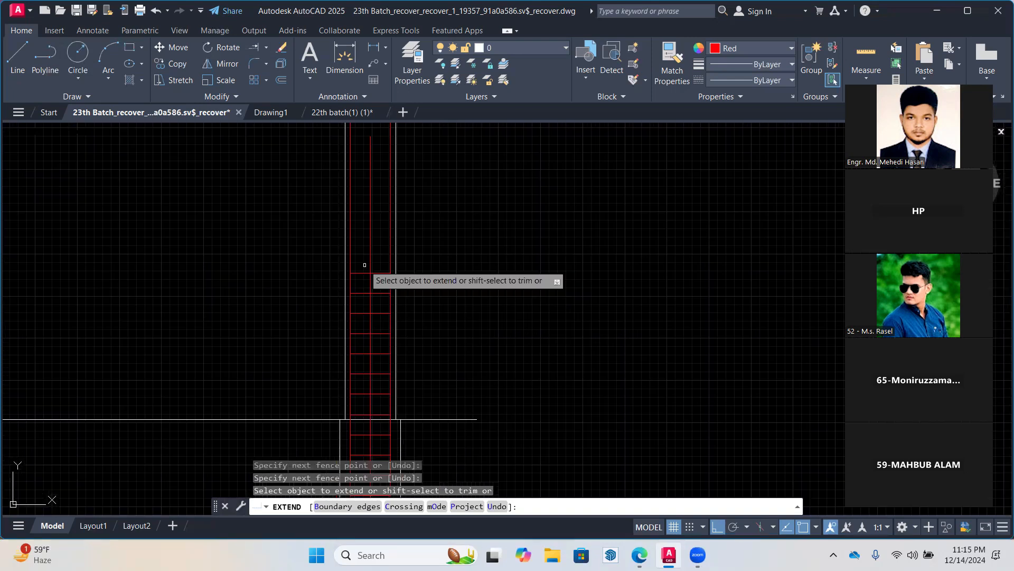
scroll(364, 264, "up", 4)
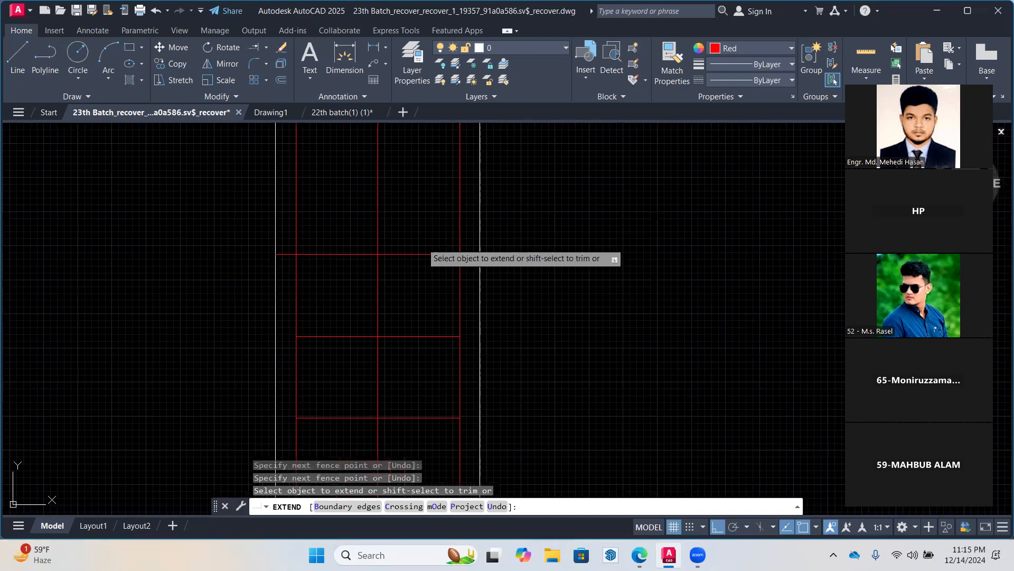
scroll(417, 252, "down", 7)
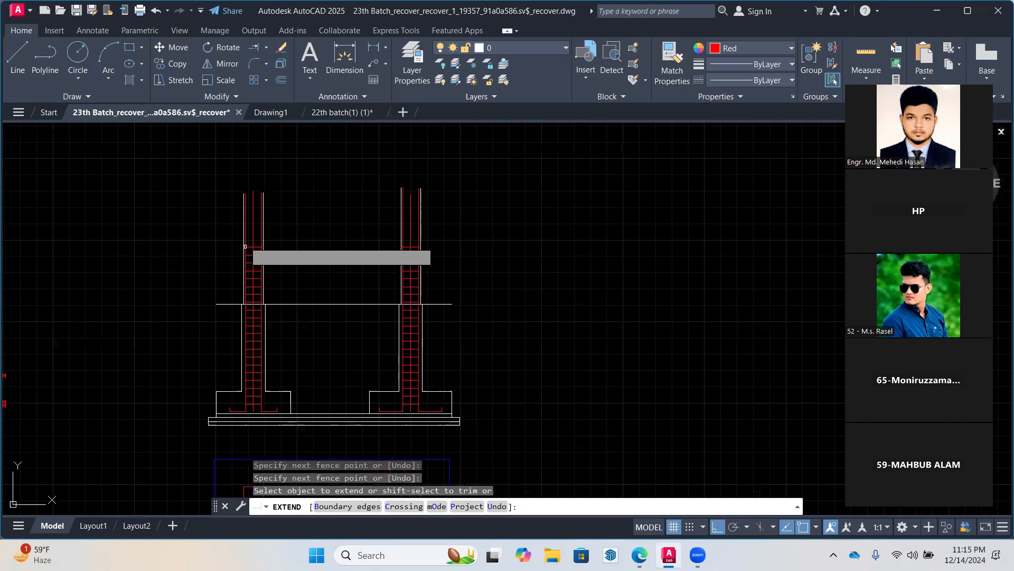
scroll(245, 246, "up", 5)
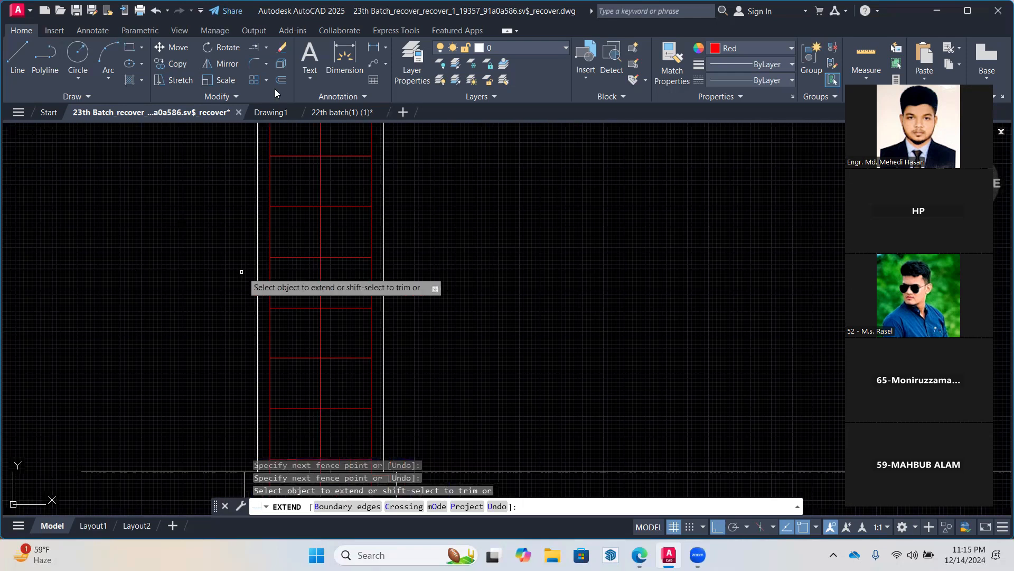
Trim the column edges and vertical bars projecting above the topmost tie in both columns
left_click(266, 47)
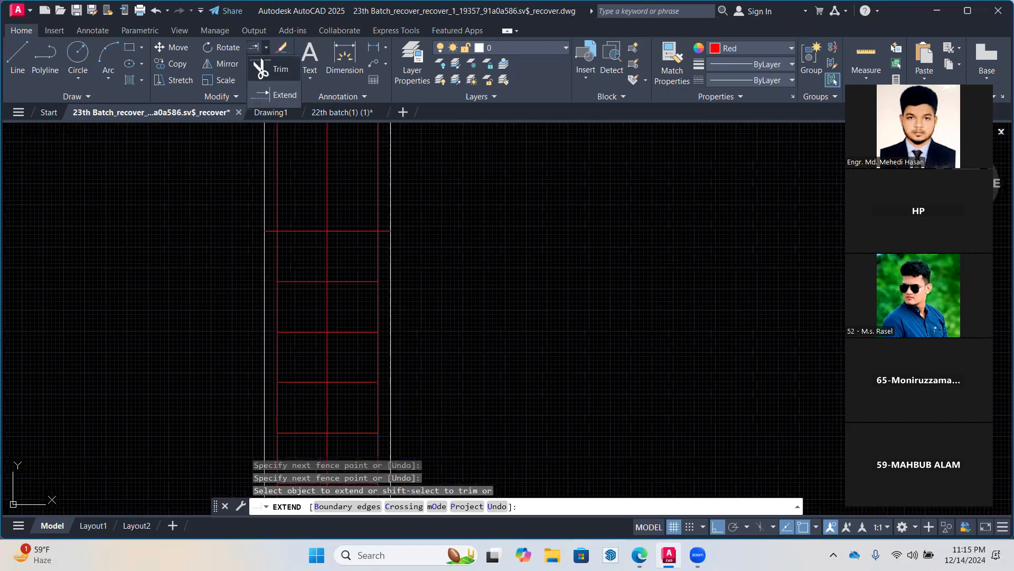
left_click(275, 69)
scroll(336, 215, "down", 4)
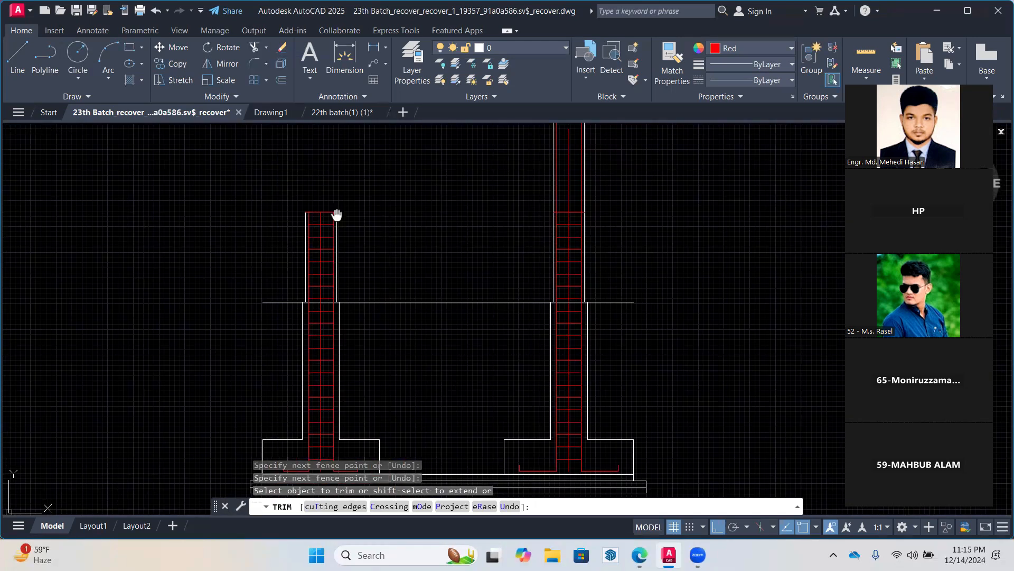
scroll(382, 235, "up", 2)
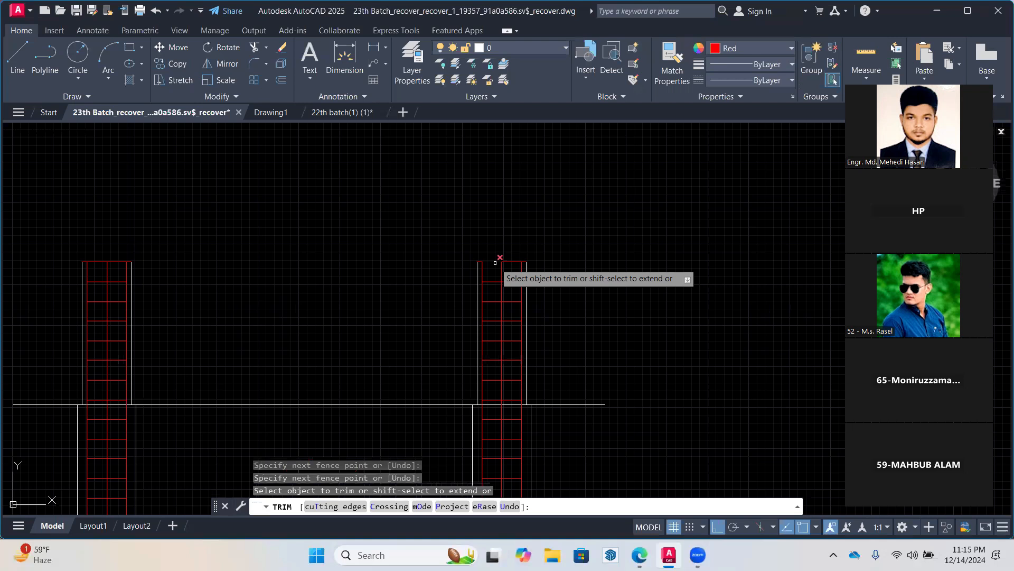
key("Escape")
Draw the left column's break spike, going straight up from the top tie's midpoint and slanting back down to the tie's left half
left_click(18, 58)
scroll(69, 238, "up", 4)
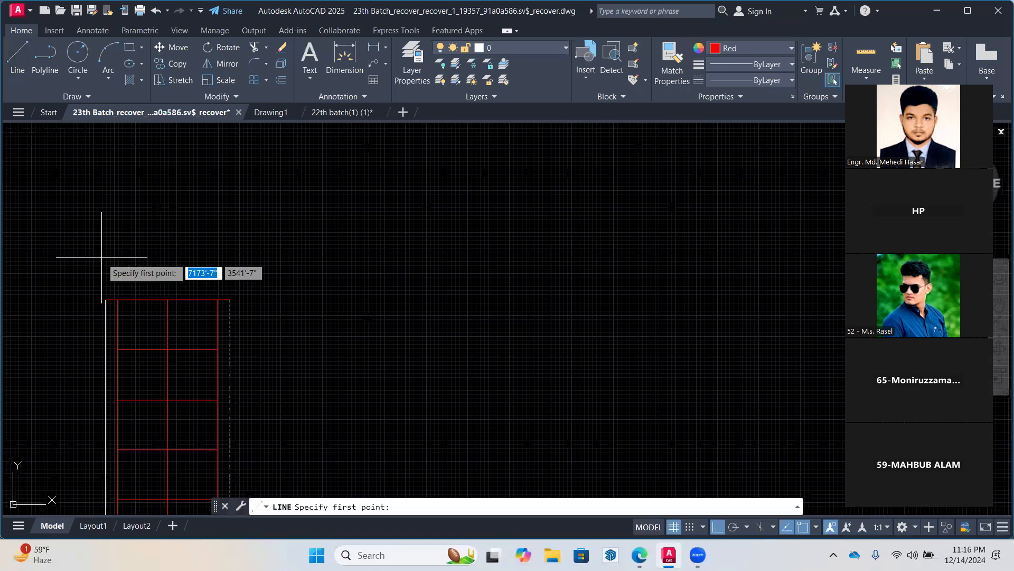
left_click(167, 299)
left_click(167, 242)
left_click(145, 299)
key("Return")
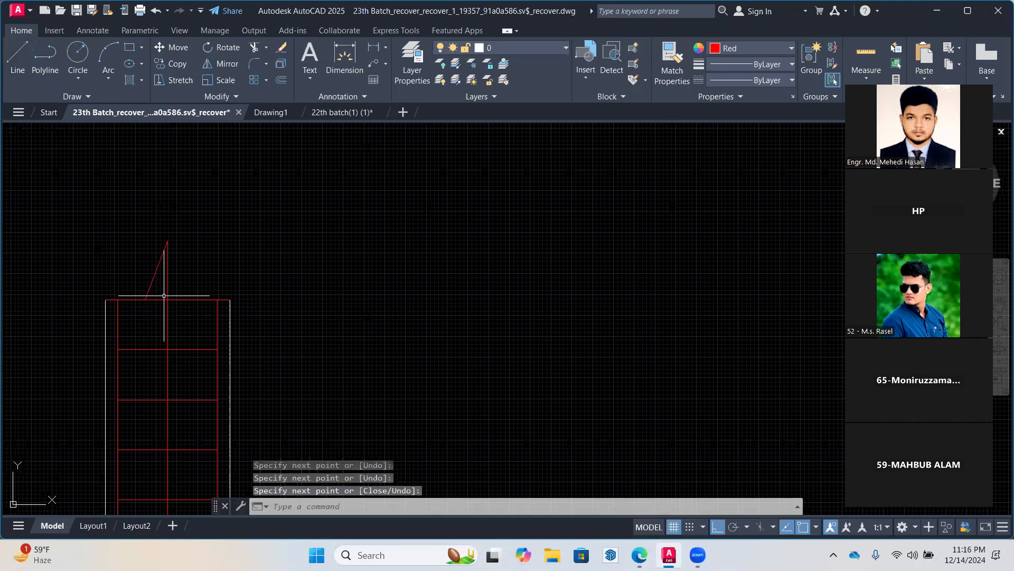
Draw a slanted line from the left column's middle bar up to the top tie's right half, and stretch its lower end further down
key("Return")
left_click(167, 329)
left_click(186, 299)
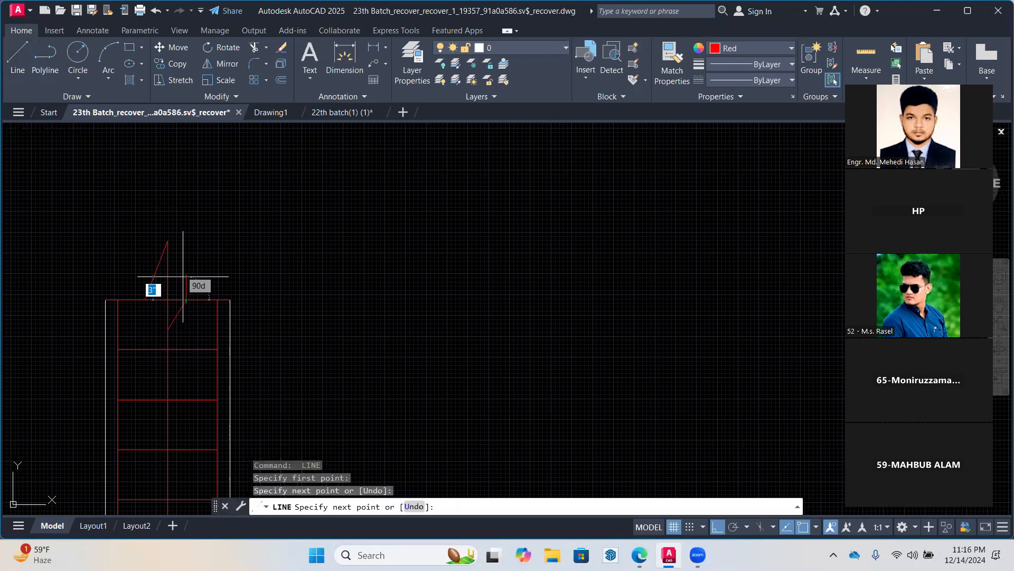
key("Return")
scroll(164, 324, "up", 2)
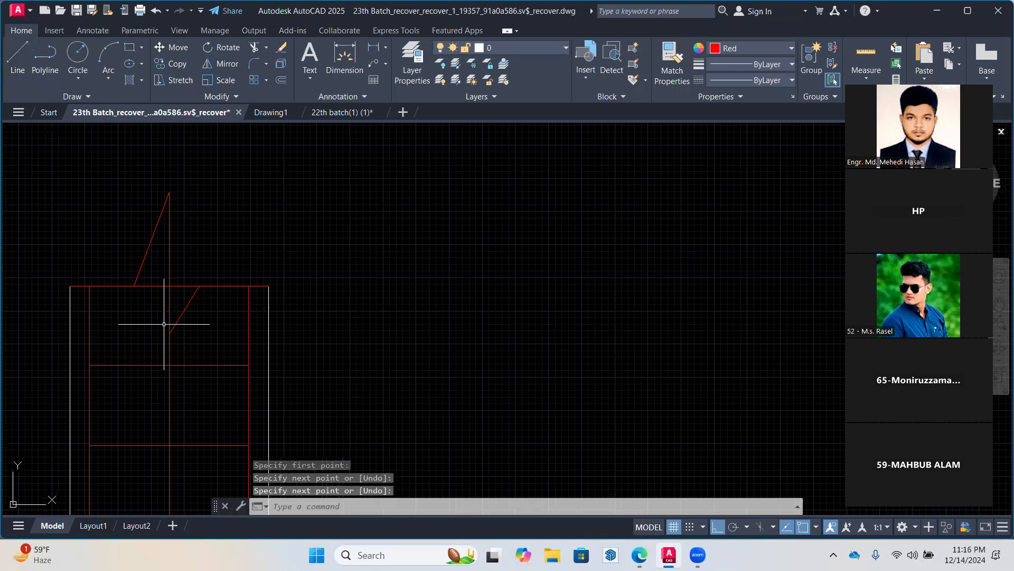
left_click(175, 324)
left_click(169, 312)
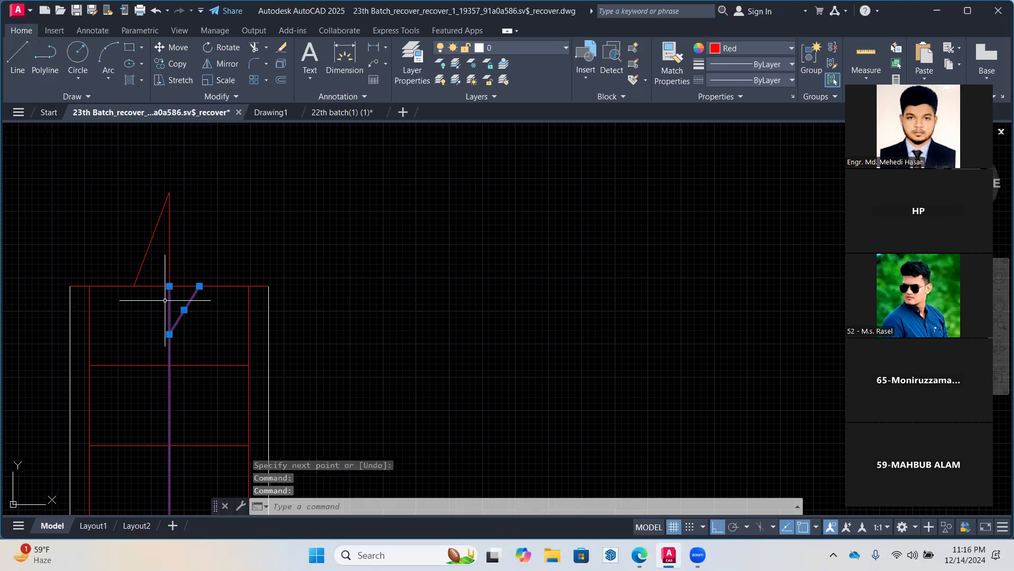
key("Escape")
left_click(169, 334)
left_click(170, 333)
left_click(169, 349)
key("Escape")
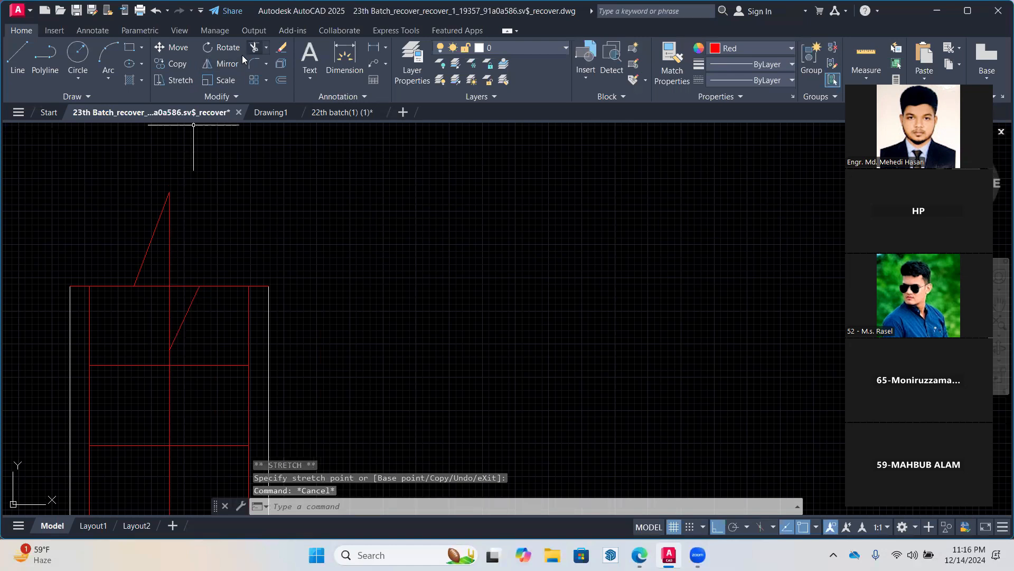
Trim the left column's top tie between the two slanted break lines
left_click(254, 47)
left_click(177, 278)
left_click(168, 291)
key("Return")
left_click(157, 286)
left_click(146, 282)
key("Return")
scroll(150, 282, "down", 2)
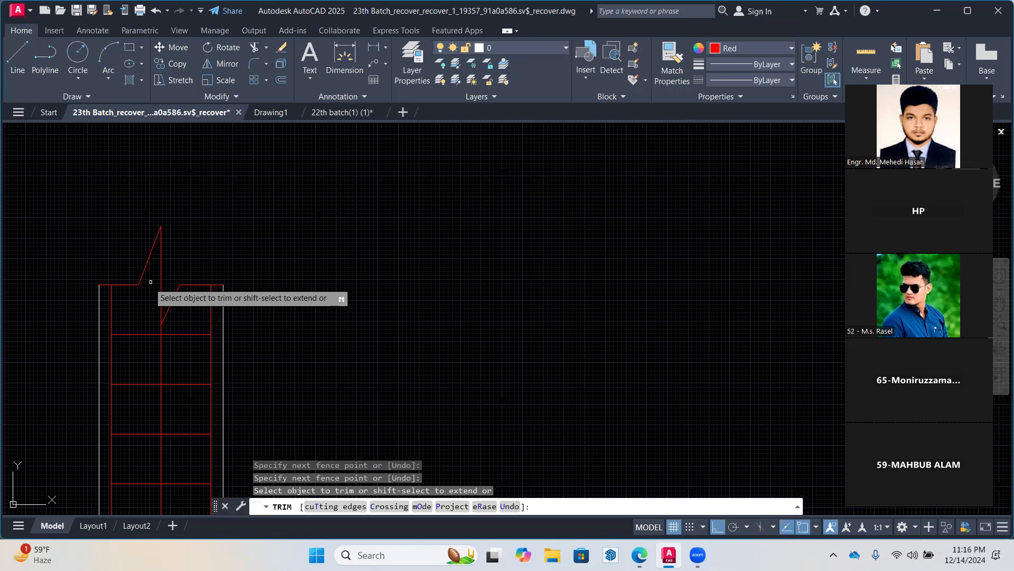
scroll(181, 154, "down", 3)
key("Escape")
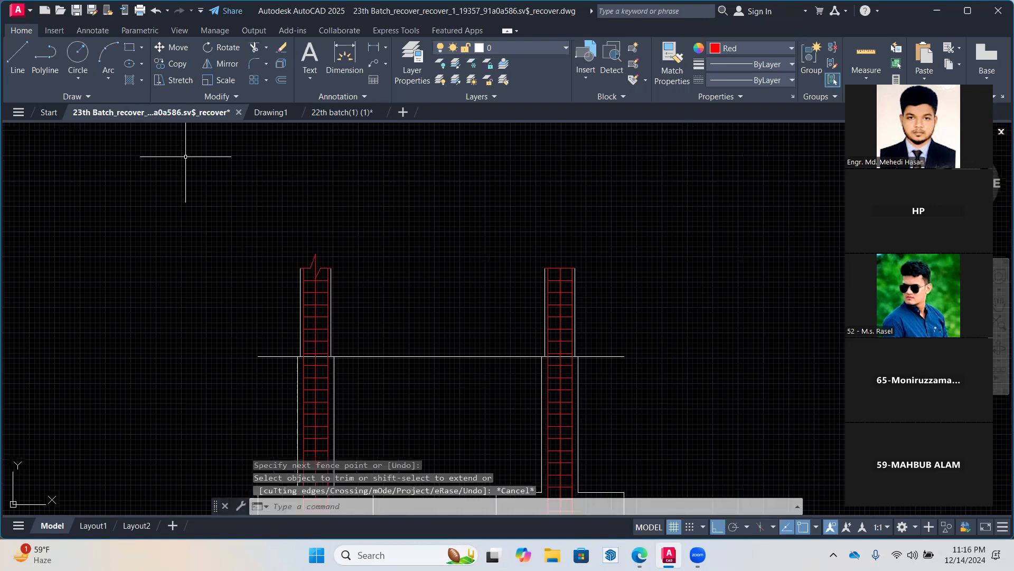
Draw the right column's break spike, going straight up from the top tie's midpoint and slanting back down to the tie's right half
scroll(560, 274, "up", 4)
type("l")
key("Return")
left_click(559, 273)
scroll(560, 273, "up", 2)
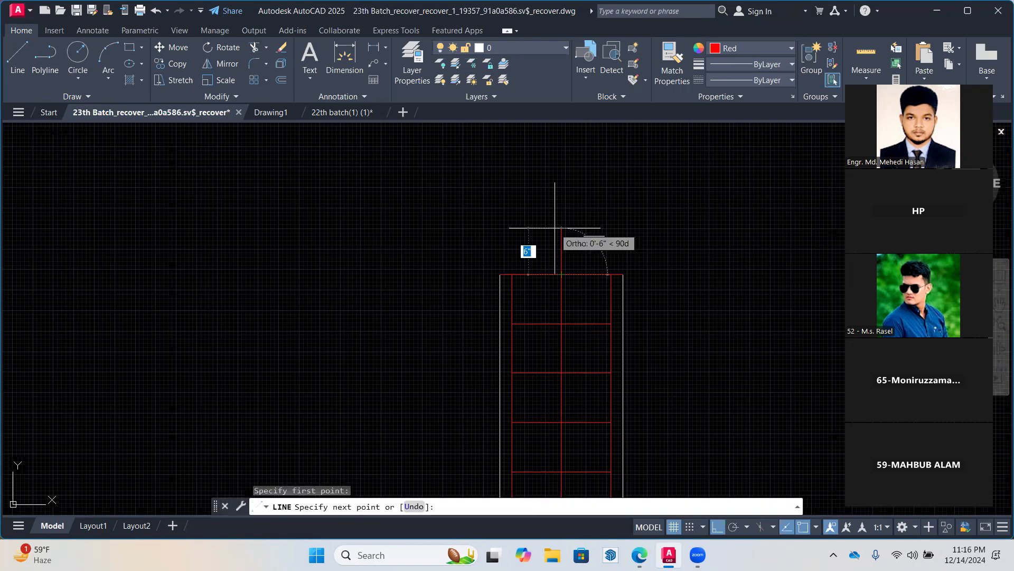
left_click(560, 216)
left_click(584, 274)
key("Return")
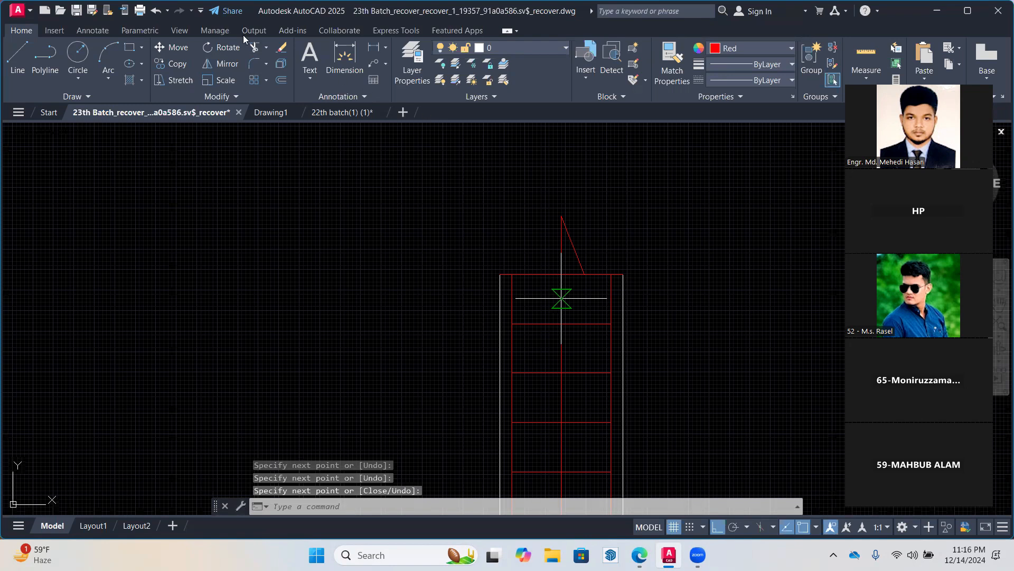
Draw a slanted line from the right column's middle bar up to the top tie's left half, and stretch its lower end further down
left_click(561, 307)
left_click(537, 274)
key("Escape")
scroll(542, 319, "up", 4)
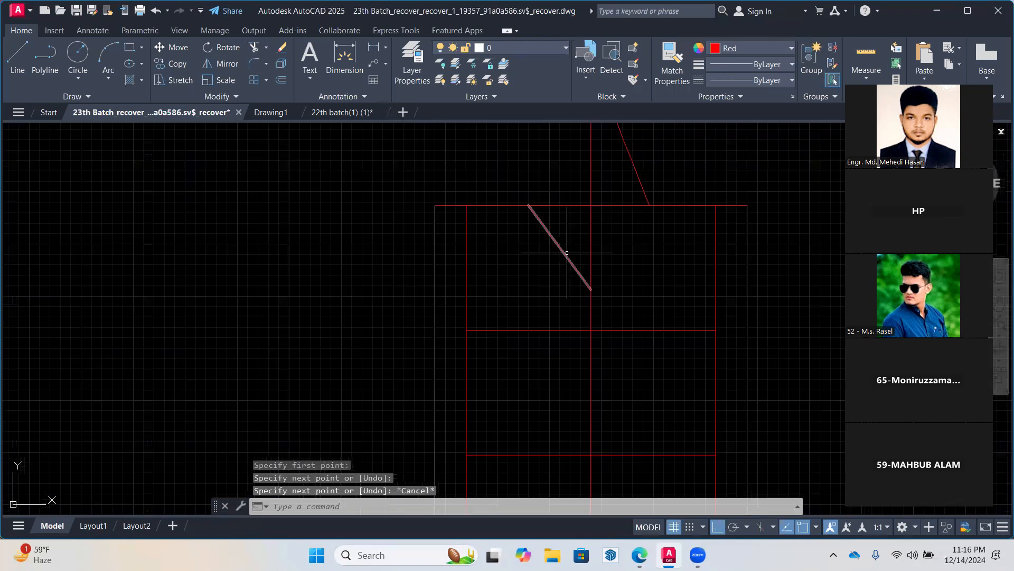
left_click(567, 252)
left_click(591, 290)
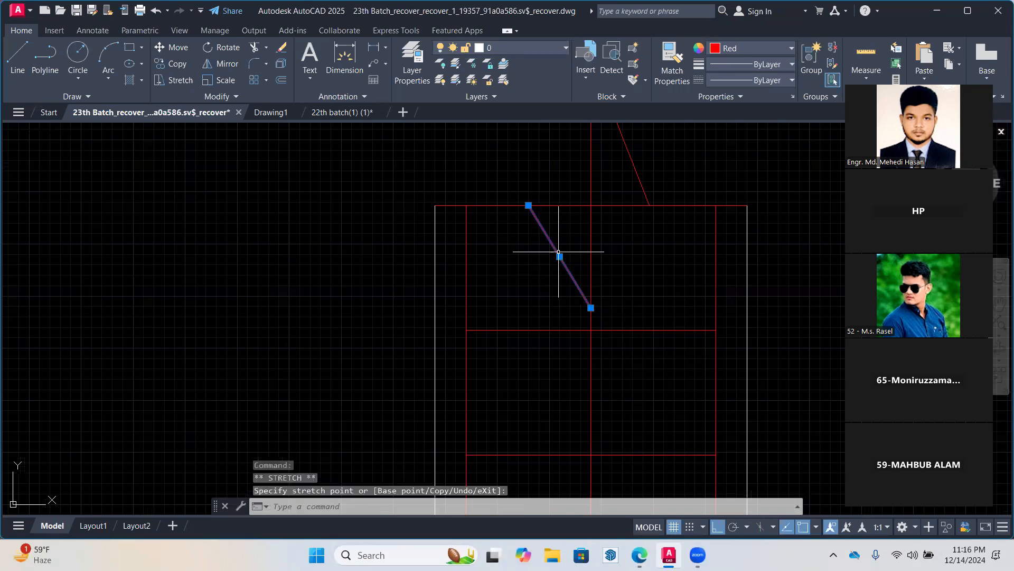
key("Escape")
Trim the right column's top tie between its two slanted break lines
left_click(255, 47)
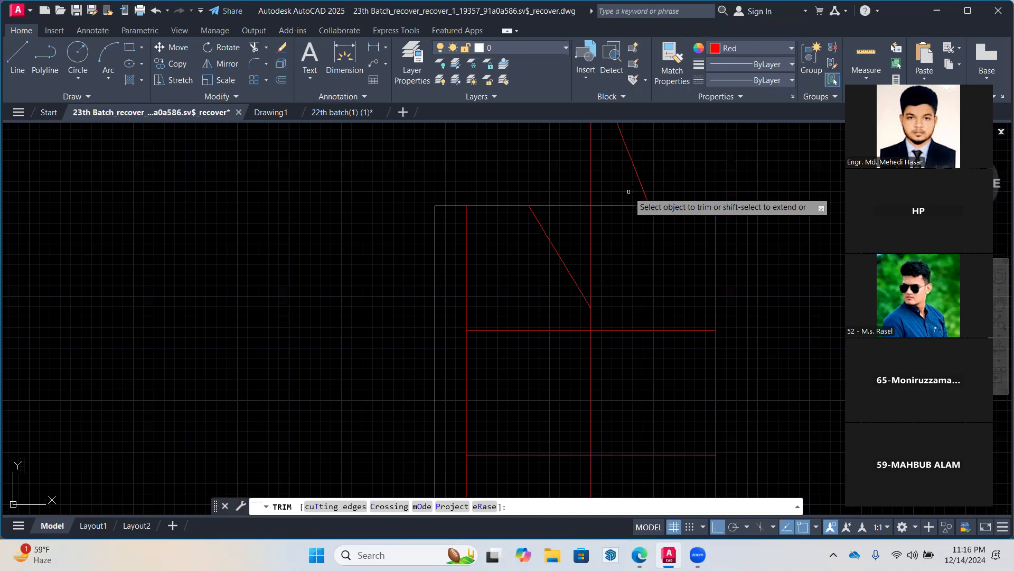
left_click_drag(629, 190, 607, 231)
left_click_drag(572, 196, 562, 219)
scroll(562, 218, "down", 2)
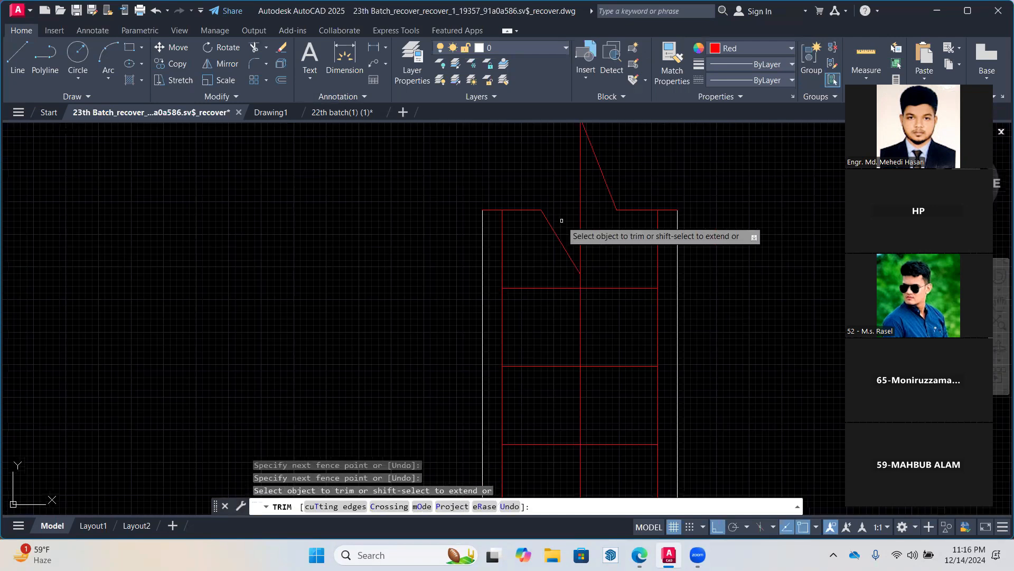
key("Return")
middle_click_drag(562, 220, 565, 290)
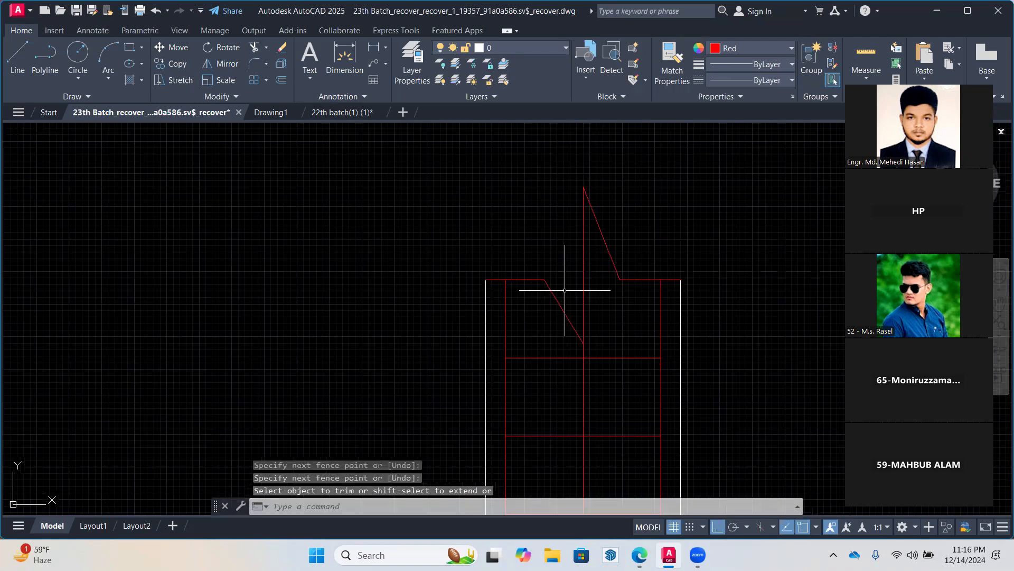
key("Escape")
Copy the F2 section's plinth and ground-level detail, with its P.L and G.L labels, onto the combined footing's left column at ground level
scroll(600, 262, "down", 4)
scroll(602, 262, "down", 5)
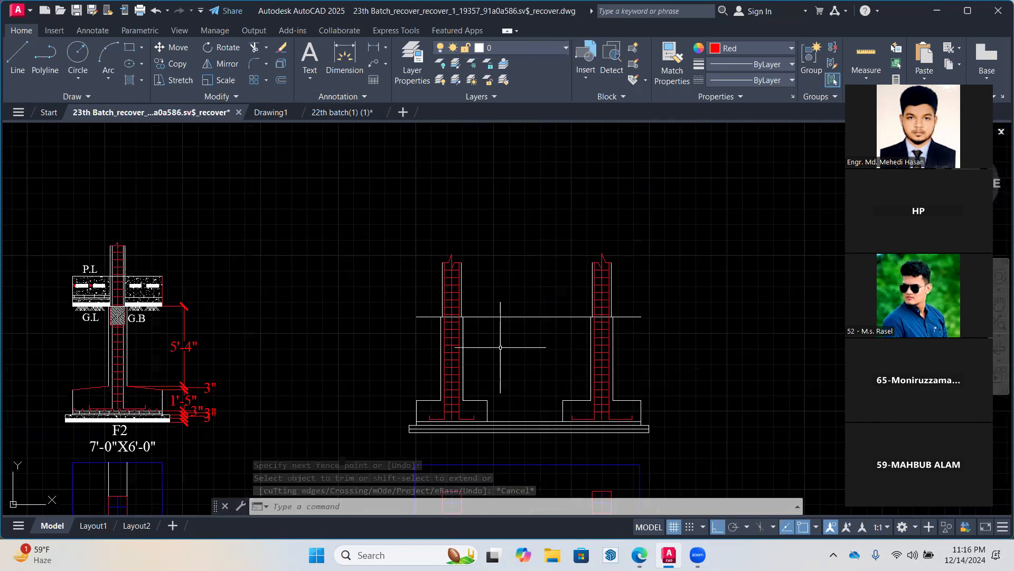
scroll(171, 305, "up", 4)
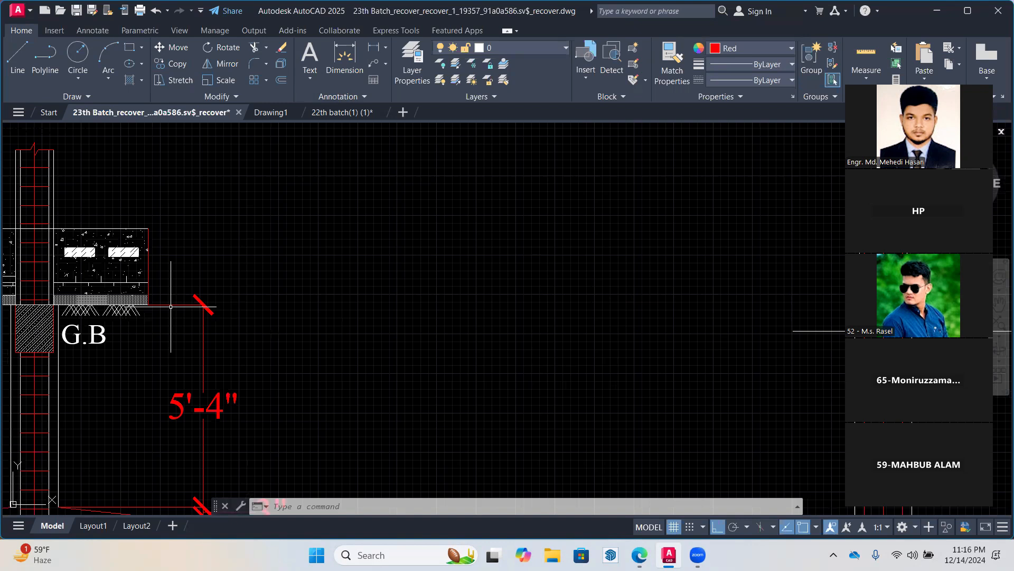
middle_click_drag(170, 306, 442, 308)
left_click_drag(260, 342, 161, 181)
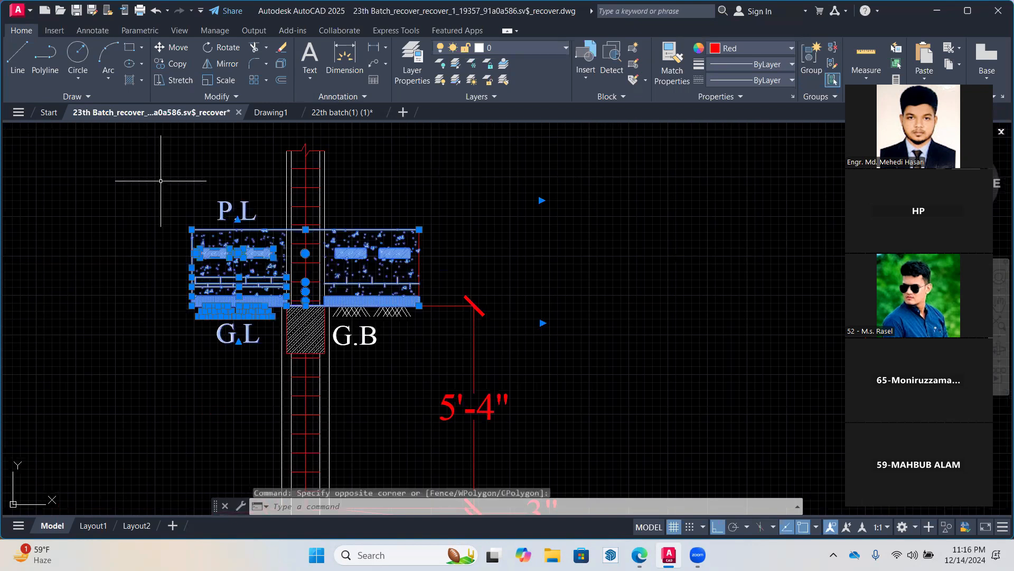
left_click(177, 62)
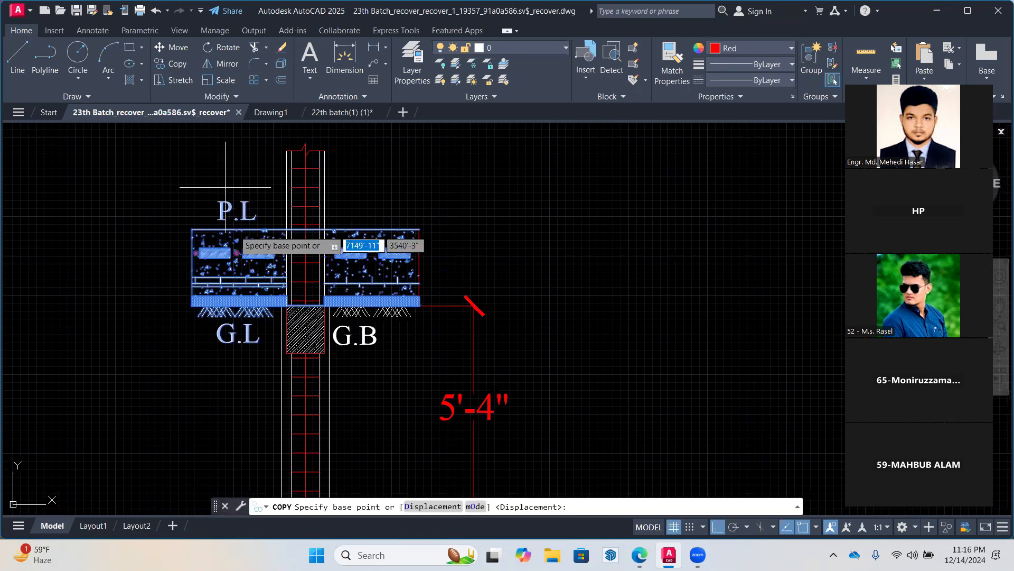
scroll(265, 315, "up", 5)
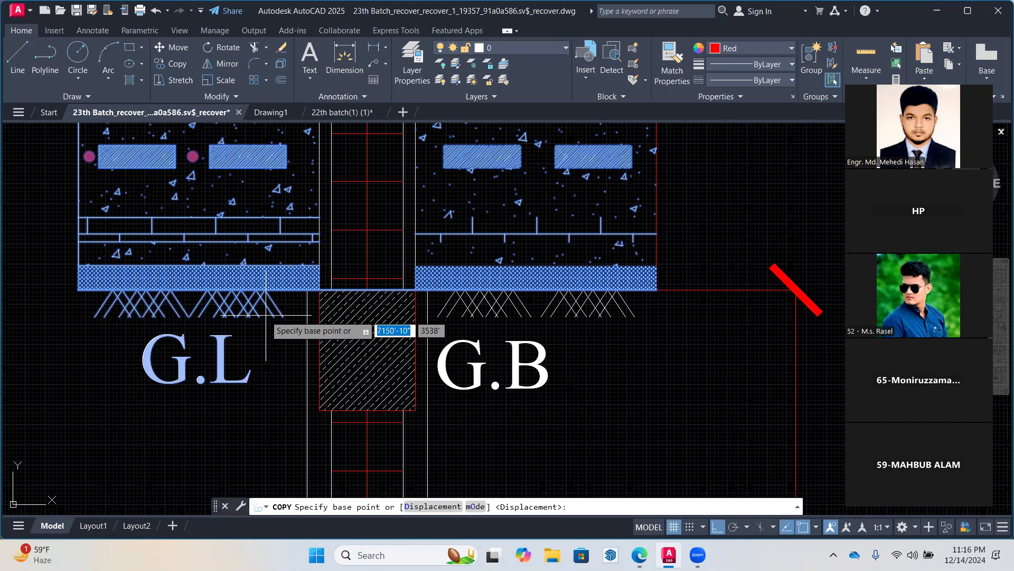
left_click(266, 315)
scroll(517, 265, "down", 3)
scroll(392, 215, "down", 3)
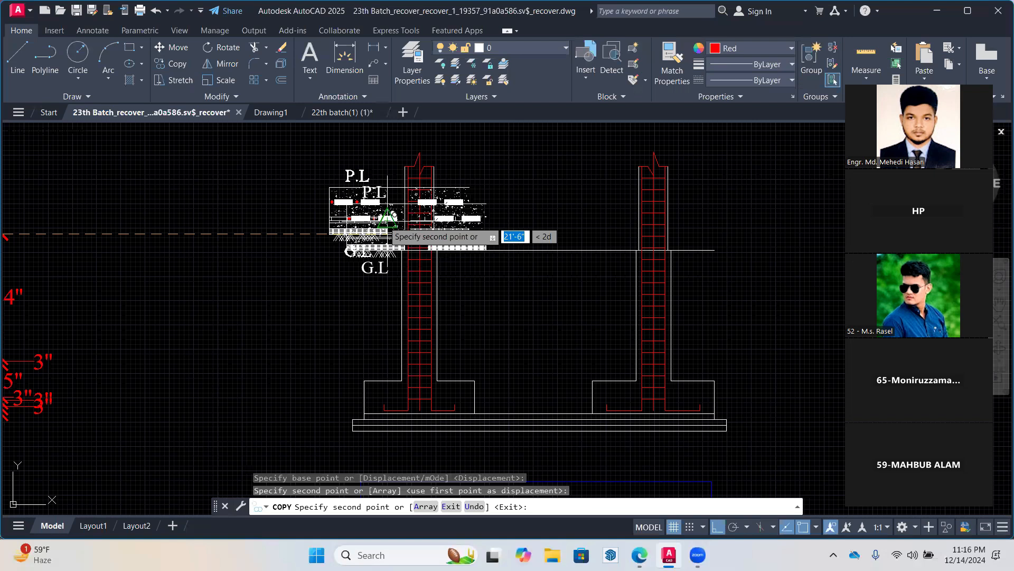
key("Escape")
Erase the concrete hatch and the block hatch from the copied plinth detail
scroll(430, 204, "up", 3)
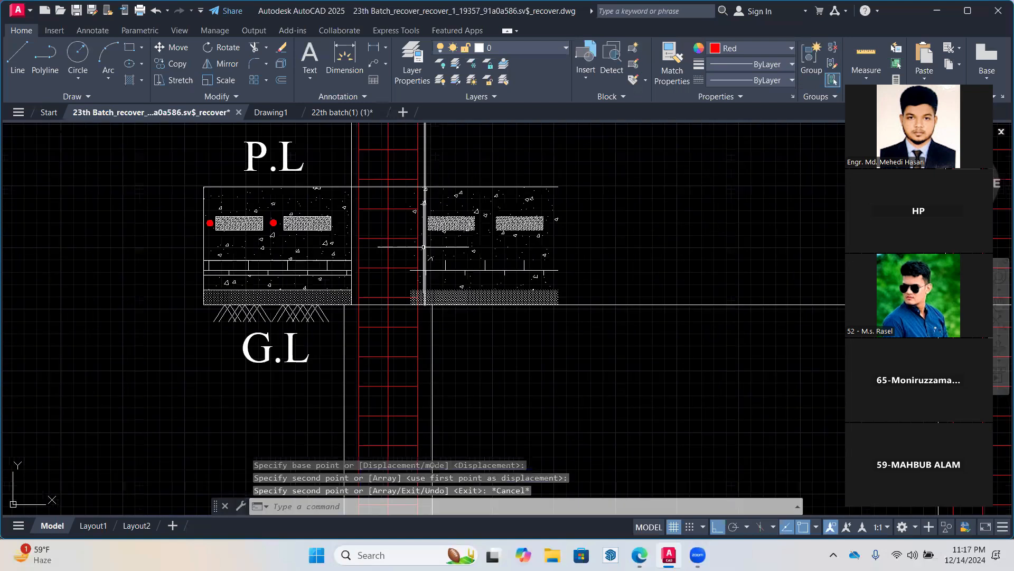
scroll(424, 247, "up", 2)
left_click(654, 242)
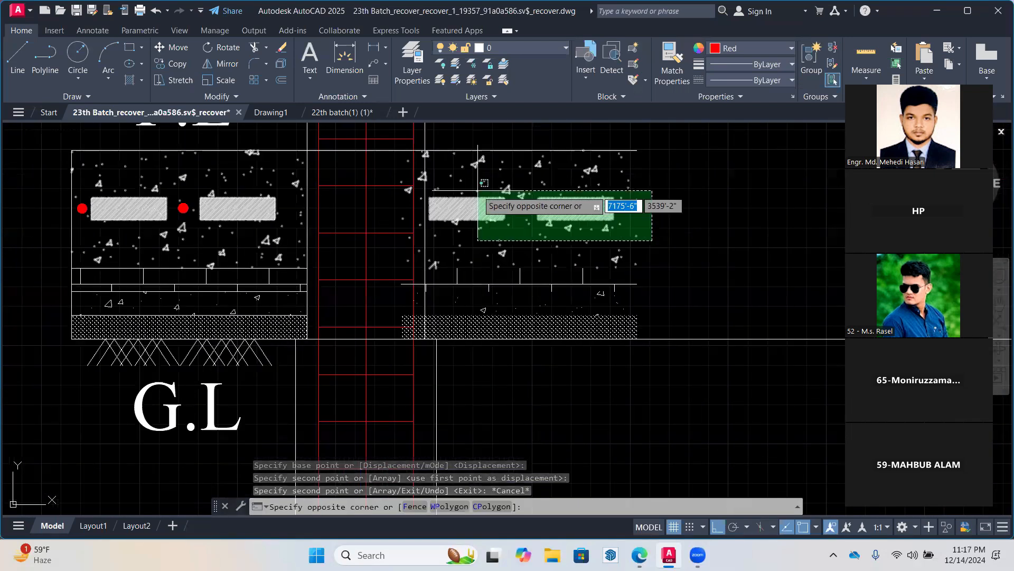
left_click(459, 183)
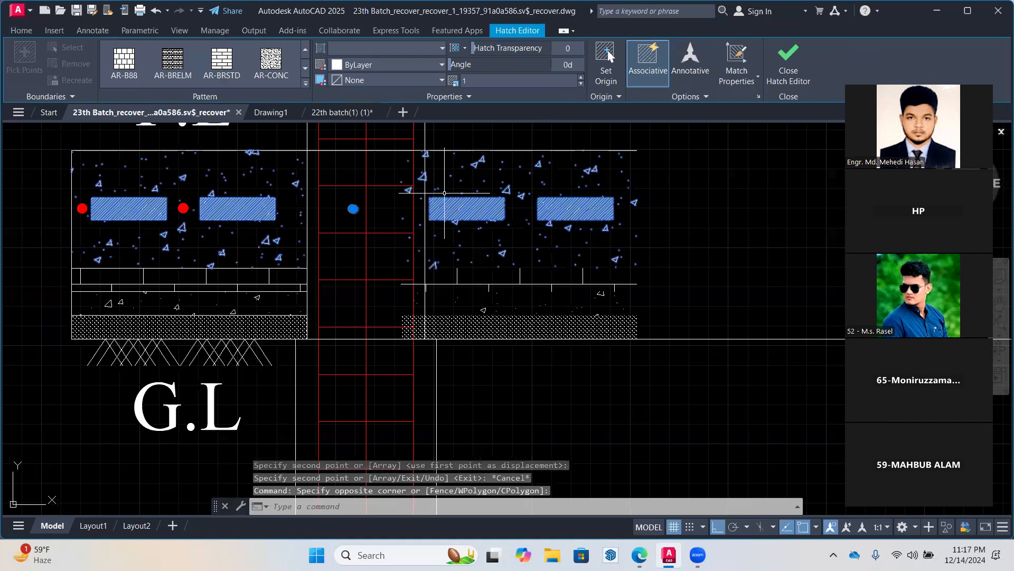
key("Delete")
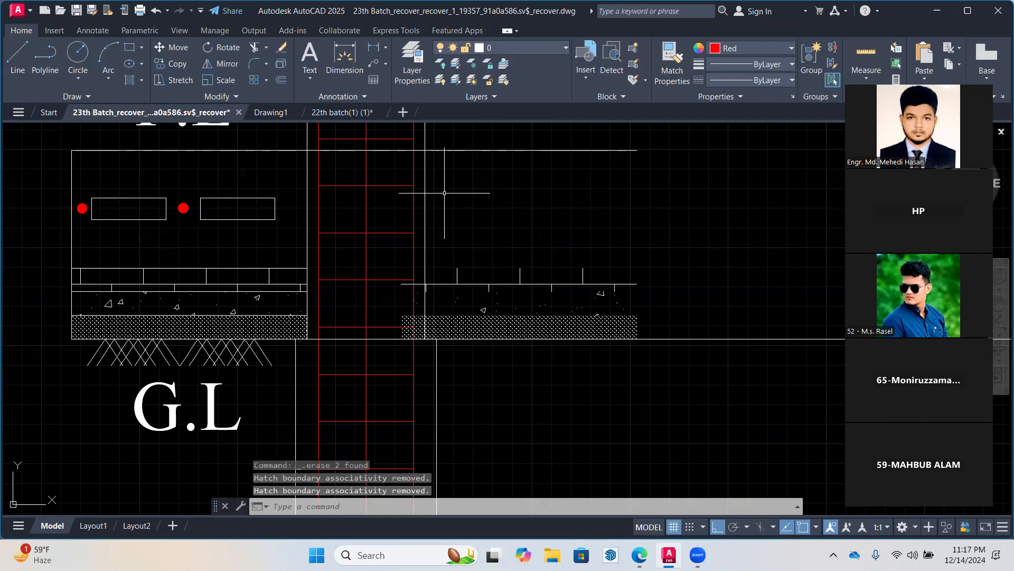
Erase the three remaining layer hatches (brick, concrete and sand) from the lower part of the copied plinth detail
scroll(250, 297, "up", 2)
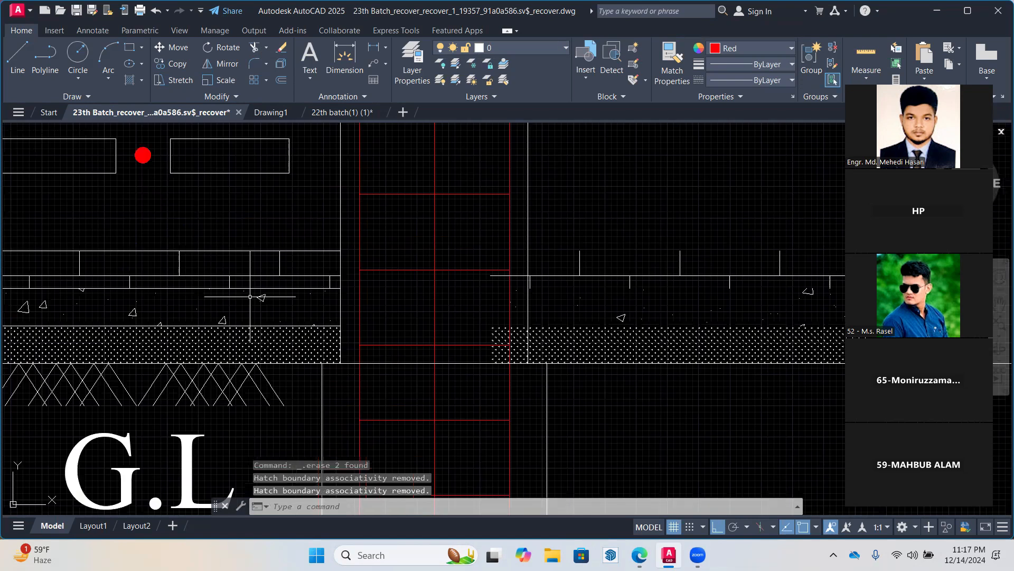
scroll(534, 291, "down", 2)
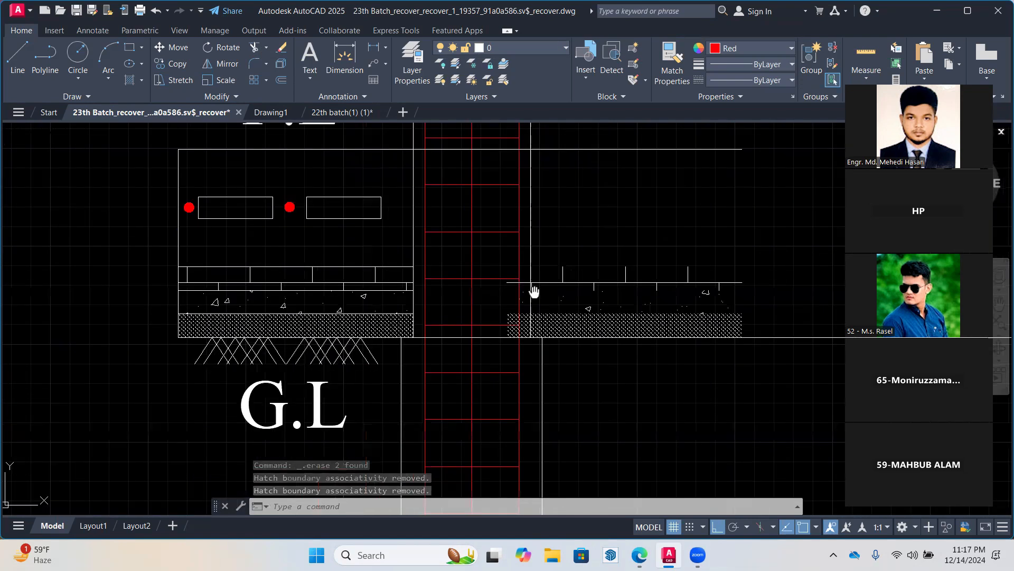
middle_click_drag(534, 292, 261, 269)
left_click(477, 311)
left_click(353, 223)
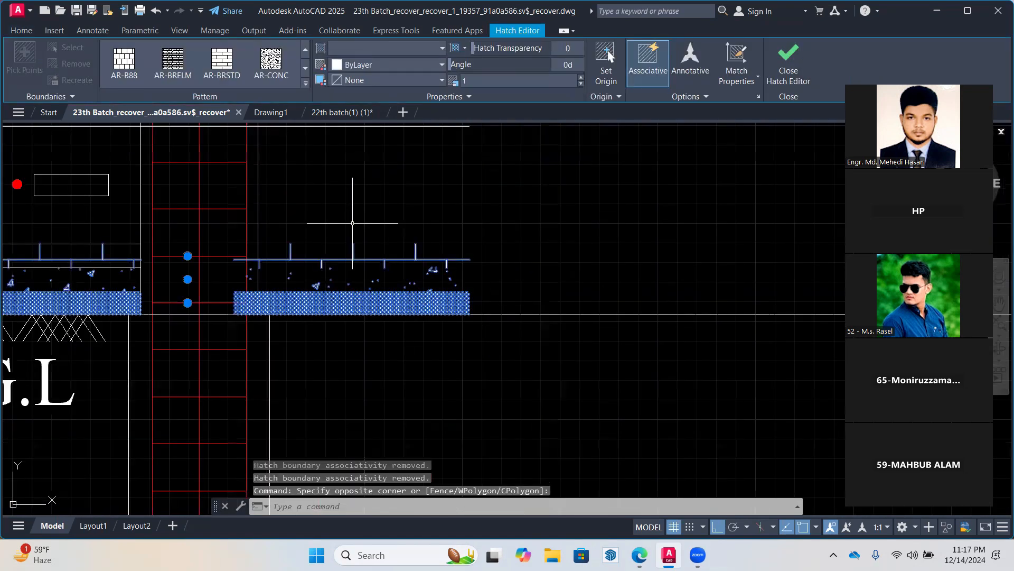
key("Escape")
Copy the plinth detail's three horizontal layer lines so they start at the left column's inner face
scroll(428, 234, "down", 2)
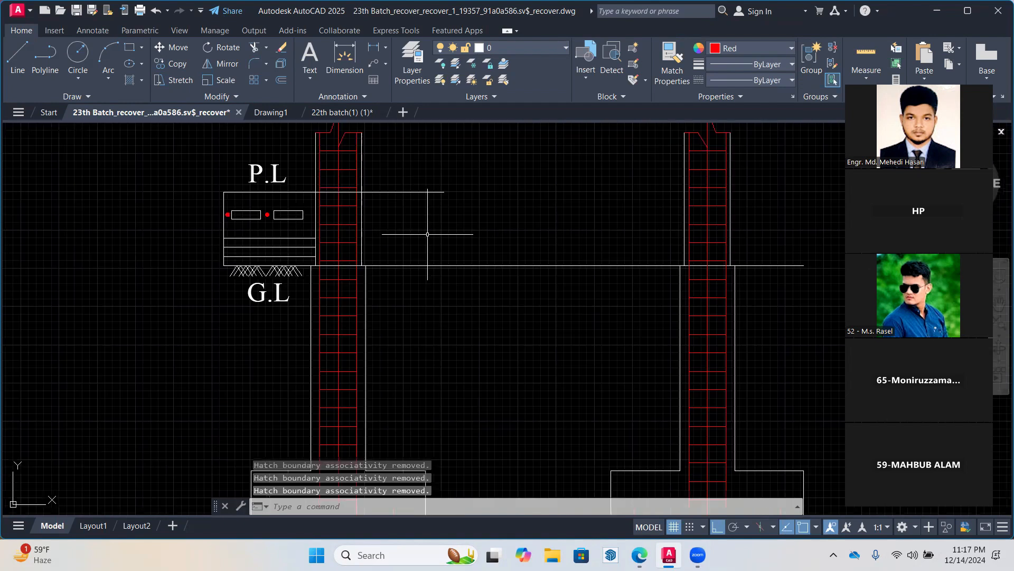
scroll(317, 277, "up", 2)
left_click_drag(317, 276, 248, 240)
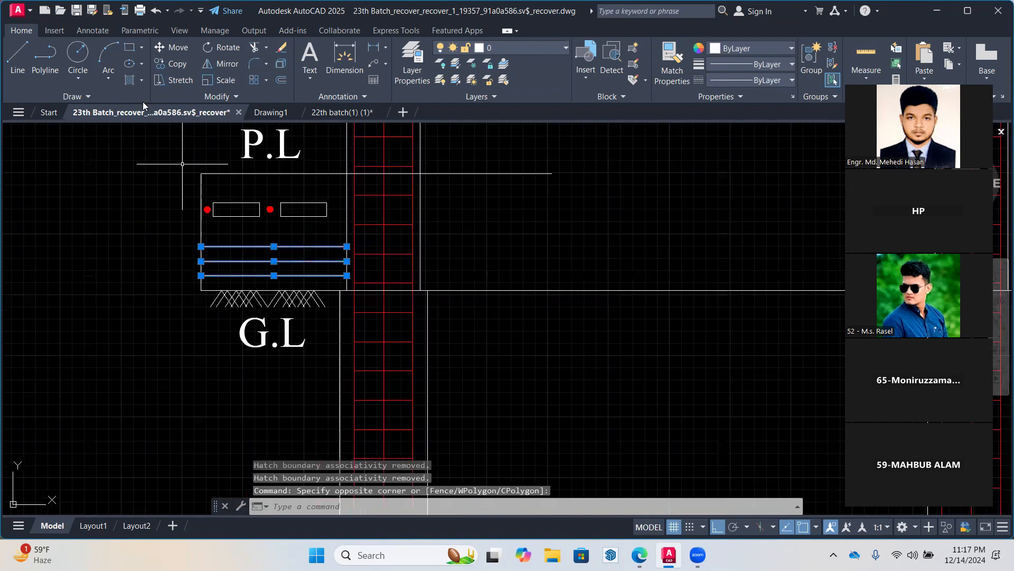
left_click(170, 63)
left_click(200, 275)
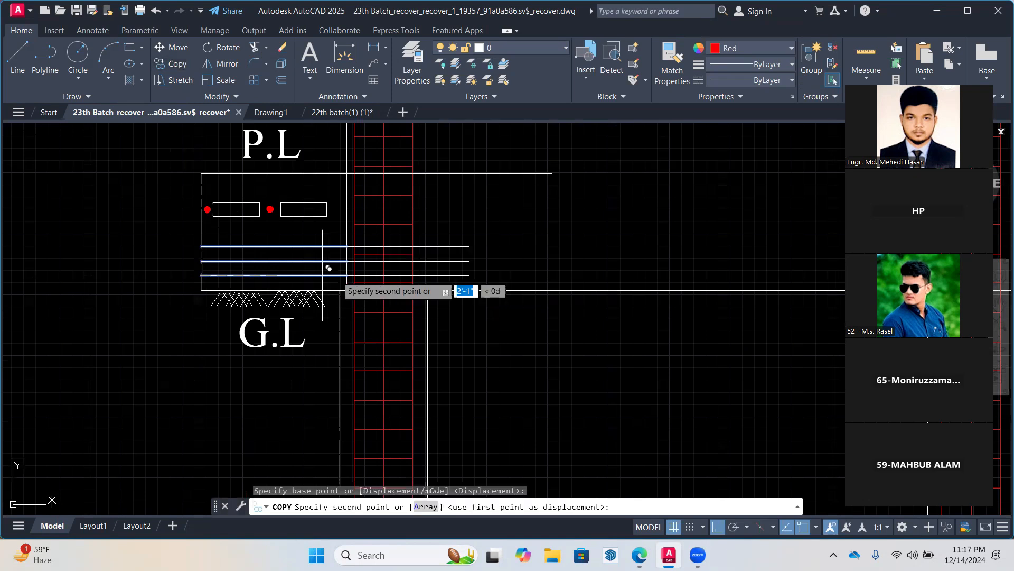
left_click(420, 275)
scroll(435, 208, "down", 2)
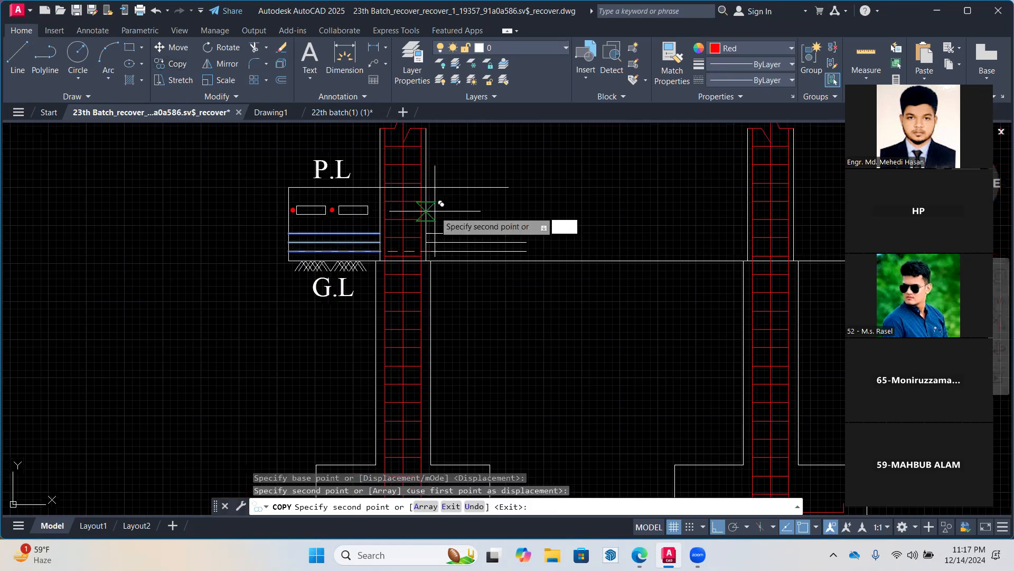
key("Escape")
Extend the plinth-level line and the three copied layer lines to the right column's near face
middle_click_drag(505, 232, 384, 234)
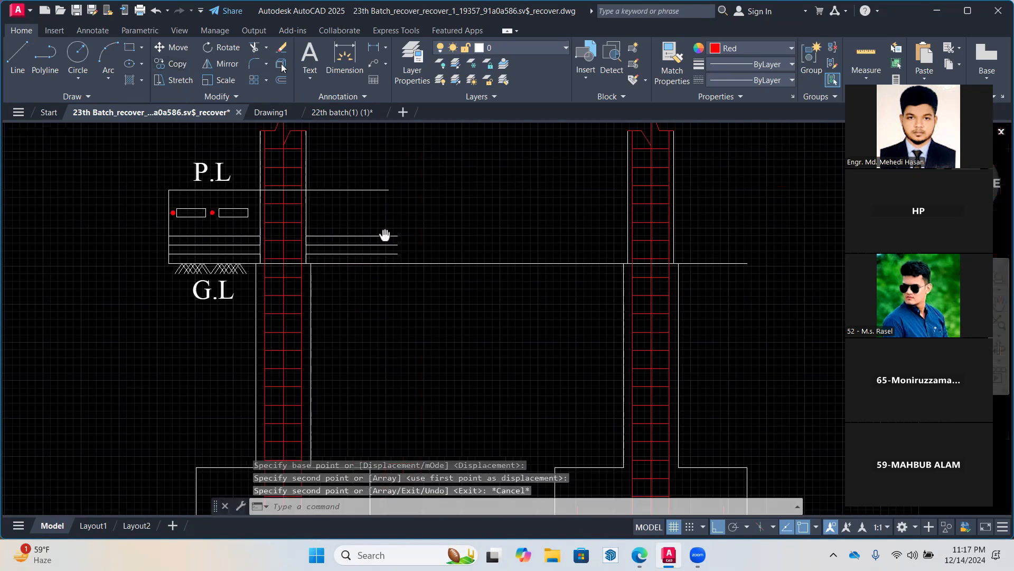
left_click(266, 47)
left_click(296, 94)
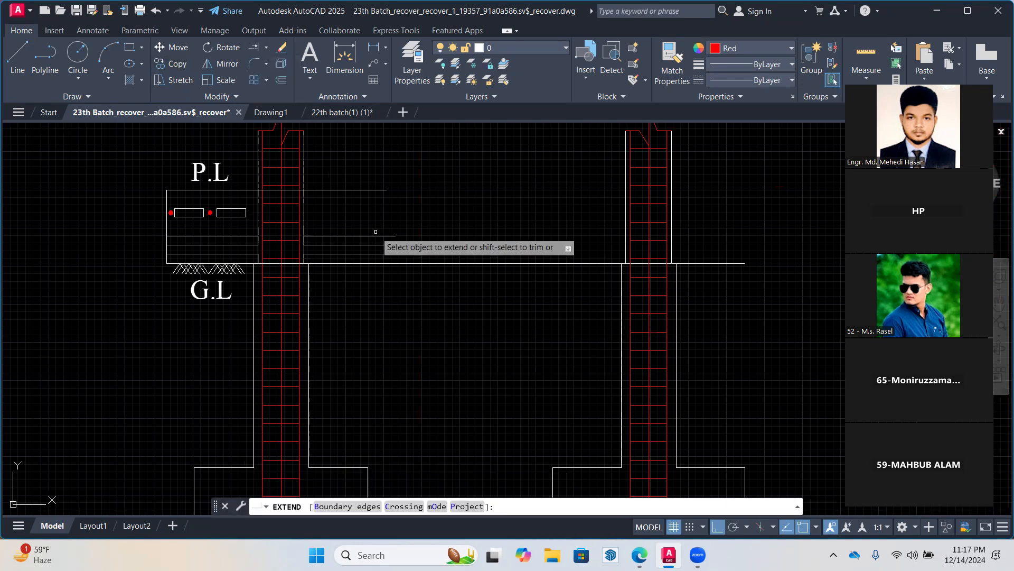
left_click(375, 233)
left_click(376, 259)
key("Return")
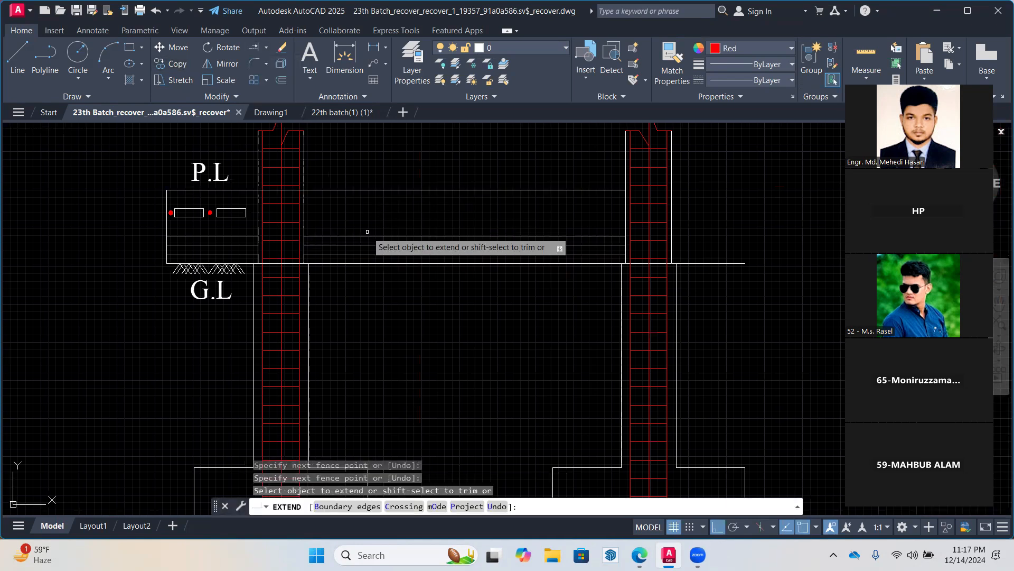
scroll(378, 212, "down", 2)
scroll(380, 211, "down", 2)
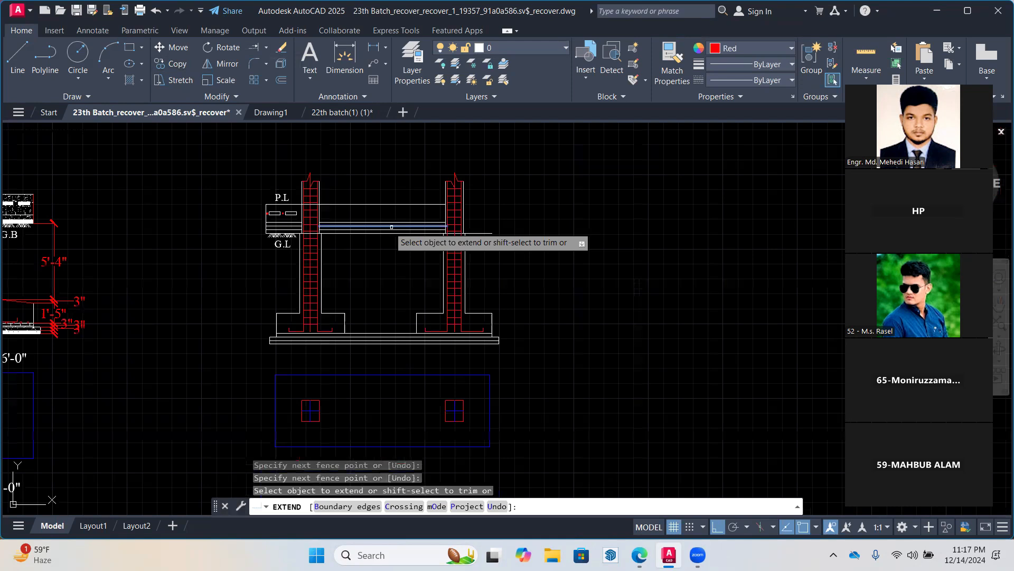
scroll(383, 228, "up", 2)
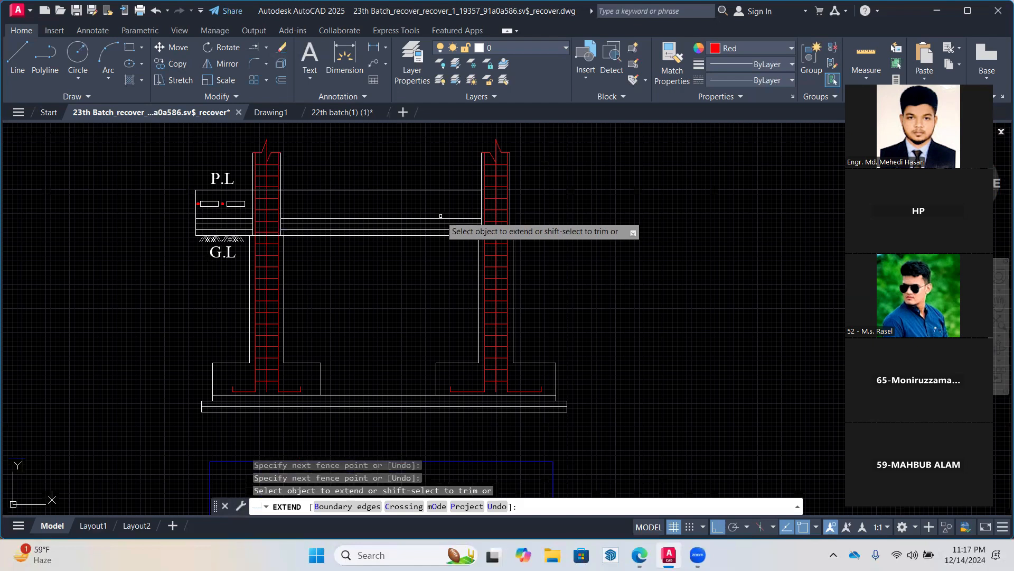
middle_click_drag(411, 210, 387, 223)
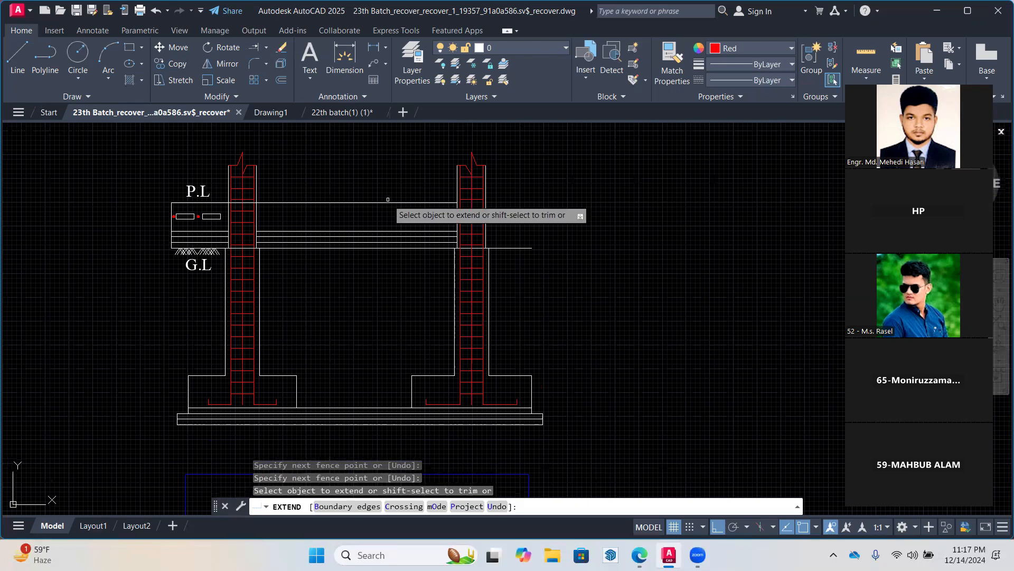
key("Escape")
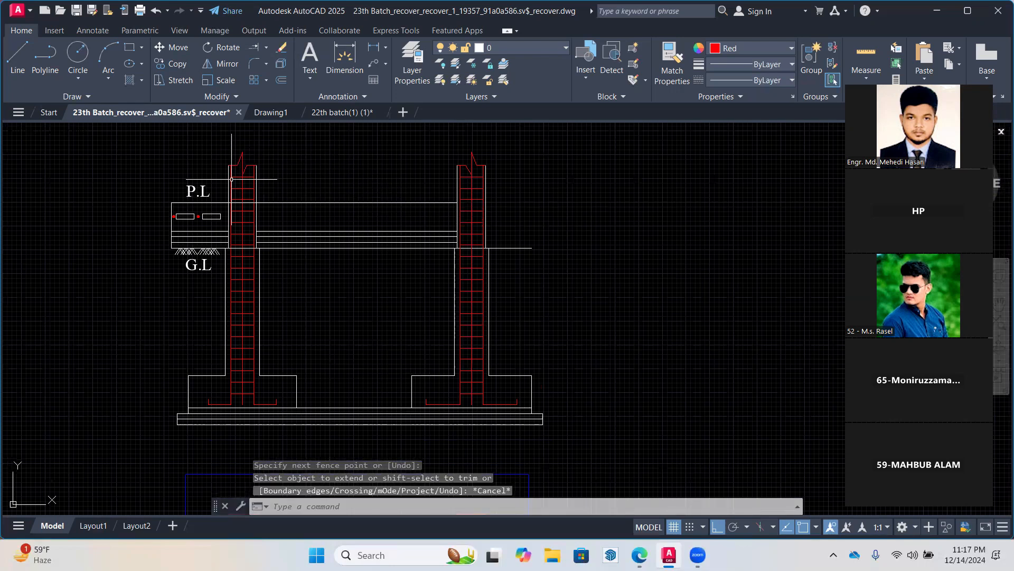
Trim the plinth-level line where it crosses the inside of the left column
left_click(266, 47)
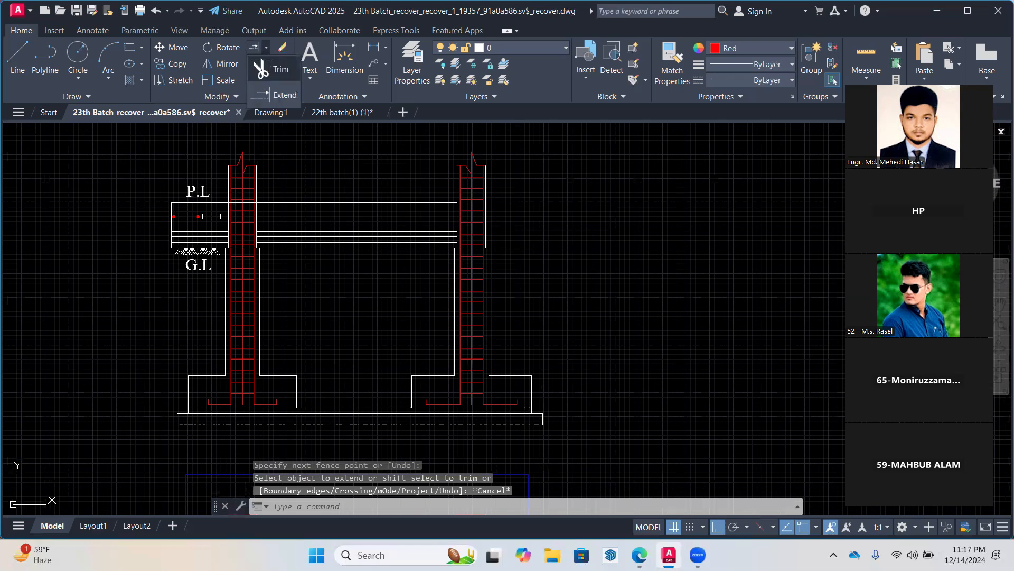
left_click(256, 66)
scroll(224, 173, "up", 5)
left_click(245, 291)
left_click(247, 278)
left_click(315, 287)
key("Return")
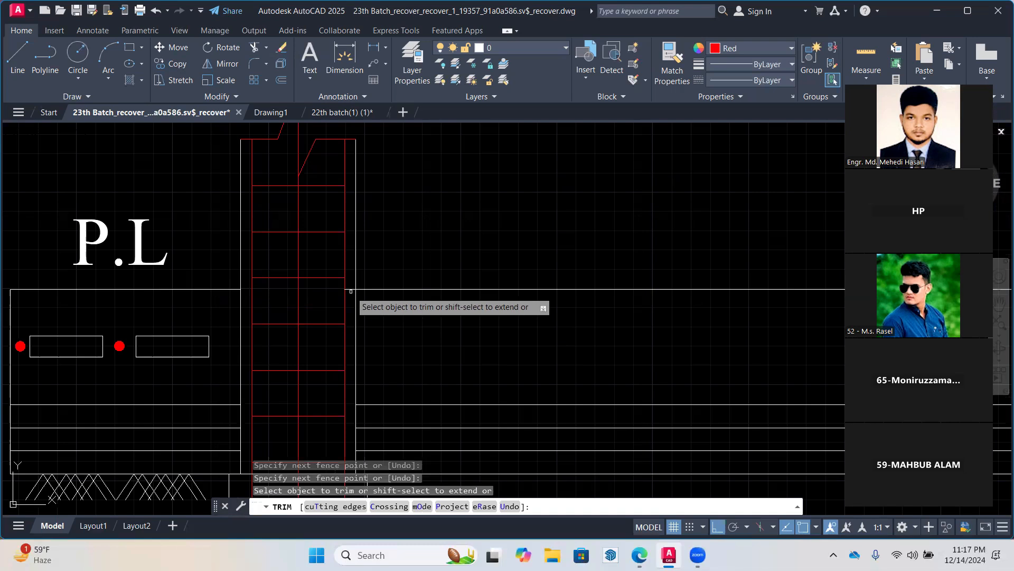
scroll(344, 232, "down", 4)
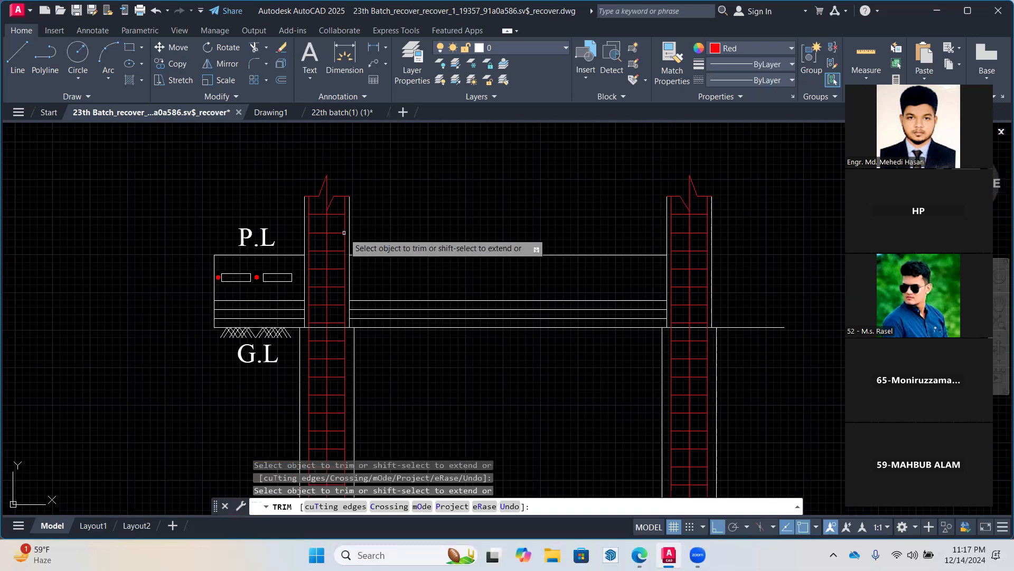
key("Escape")
Draw the plinth outline beyond the right column, running horizontally from its outer face at plinth level and down to the ground line's end
middle_click_drag(344, 232, 222, 219)
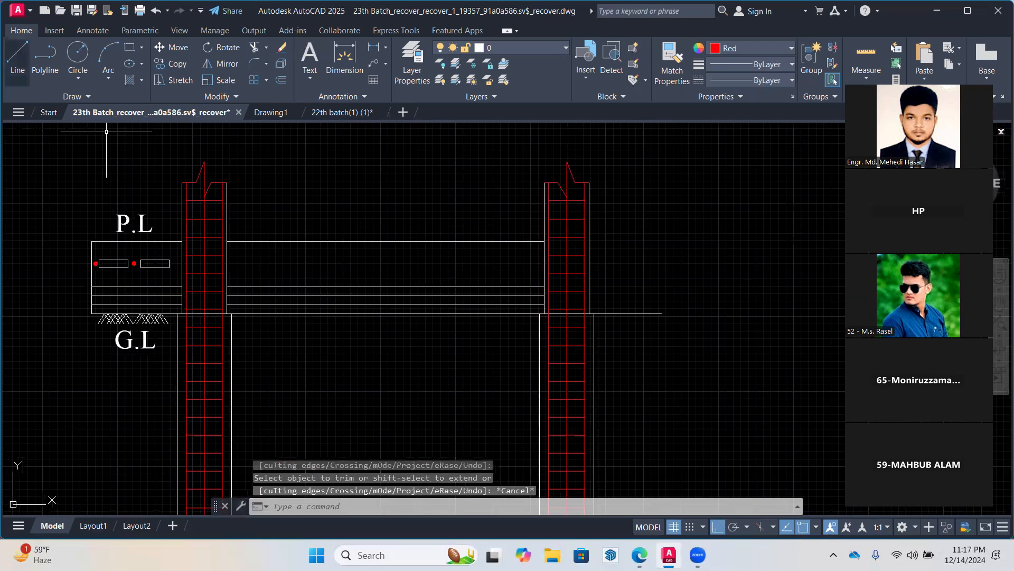
scroll(101, 244, "up", 6)
type("l")
key("Return")
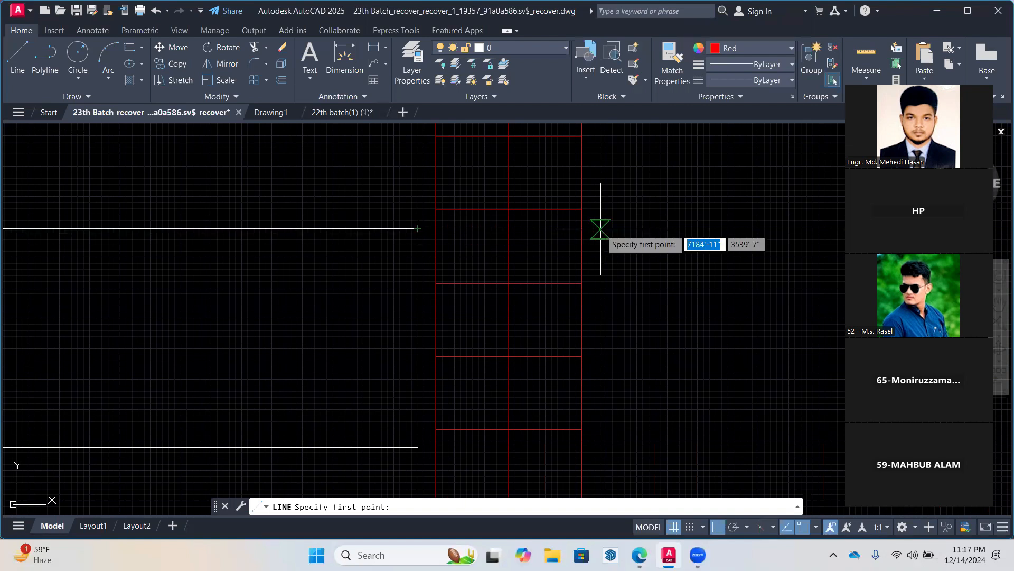
left_click(600, 224)
scroll(647, 224, "down", 5)
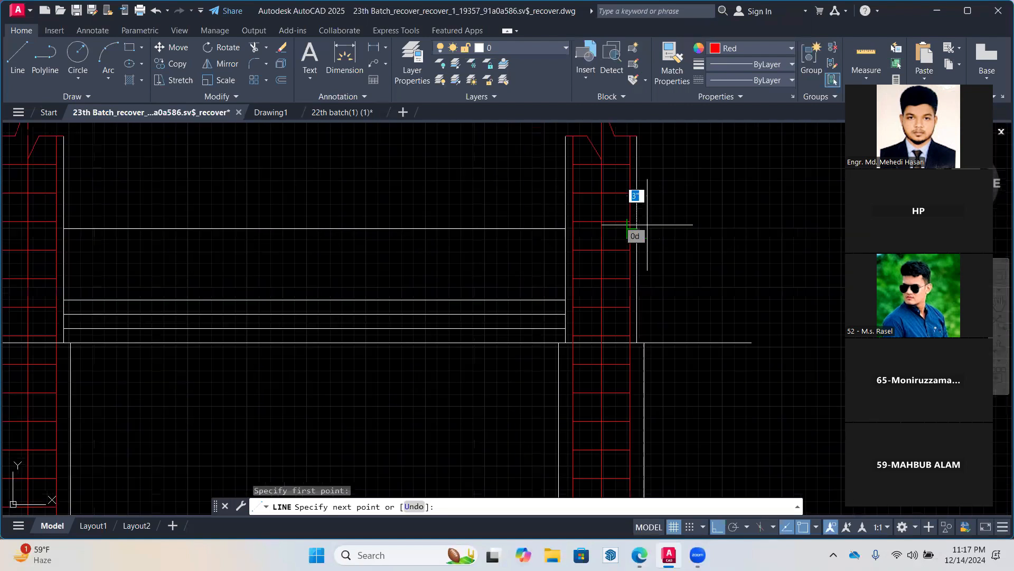
middle_click_drag(748, 335, 618, 301)
left_click(622, 192)
left_click(621, 305)
key("Return")
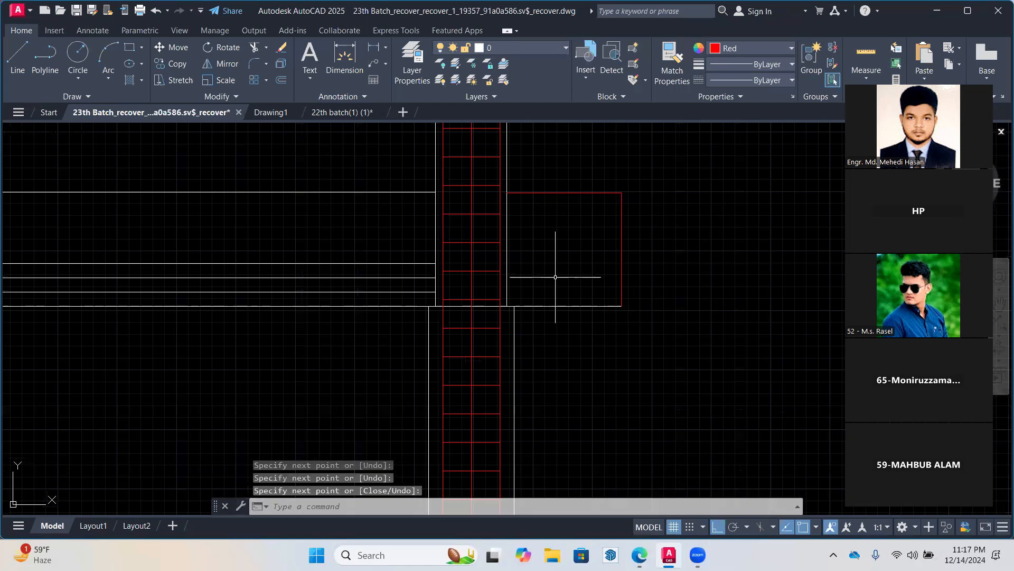
Draw the upper layer line from the right column's outer face to the outer plinth edge, level with the top layer line between the columns
left_click(17, 61)
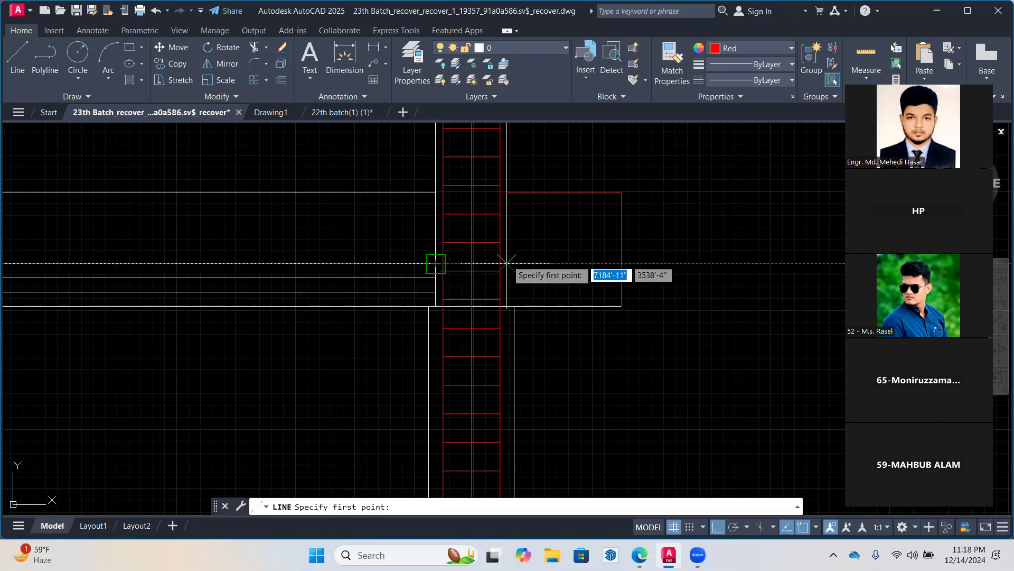
left_click(507, 263)
left_click(589, 263)
key("Return")
Draw a second horizontal layer line just below the first, from the right column's outer face to the outer plinth edge
key("Return")
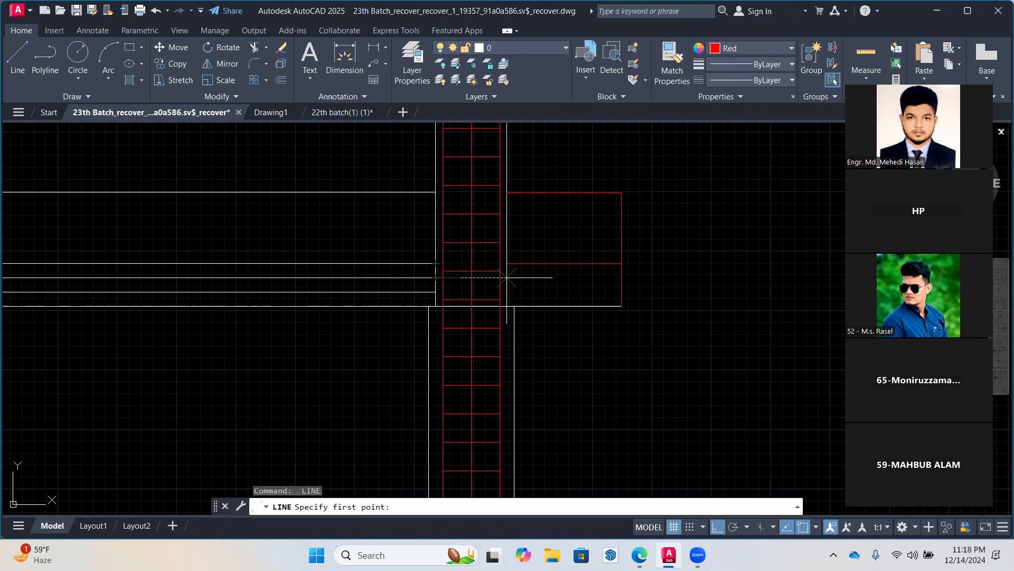
scroll(500, 276, "up", 2)
left_click(501, 275)
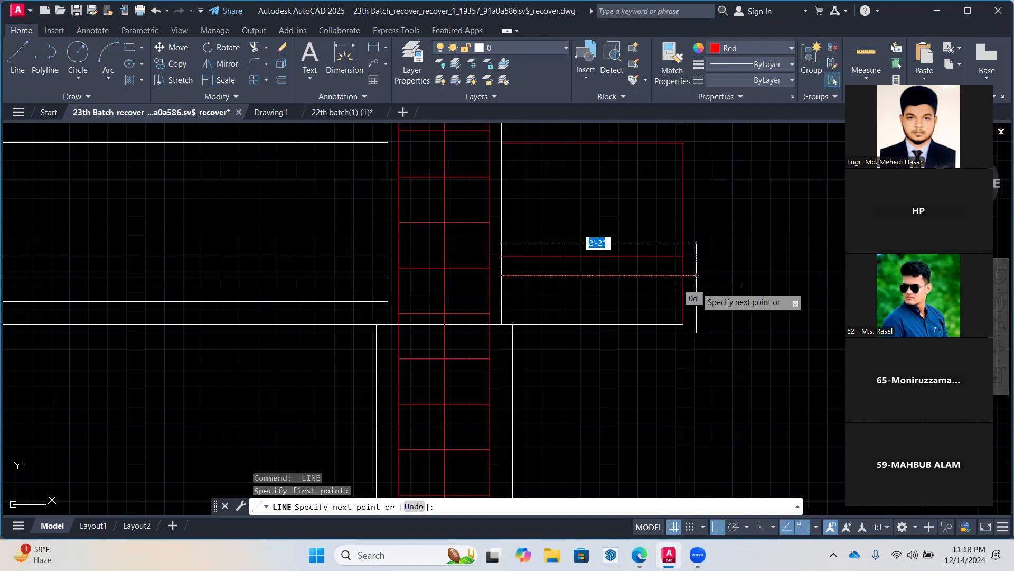
left_click(683, 275)
key("Return")
key("Return")
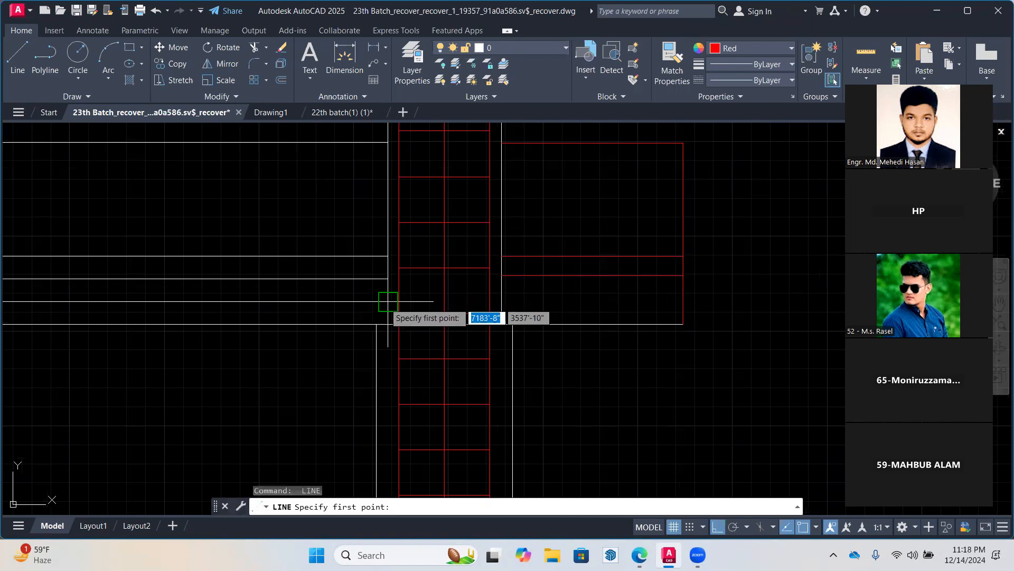
Draw the third horizontal layer line from the right column's outer face to the outer plinth edge, level with the lowest layer line between the columns
left_click(502, 301)
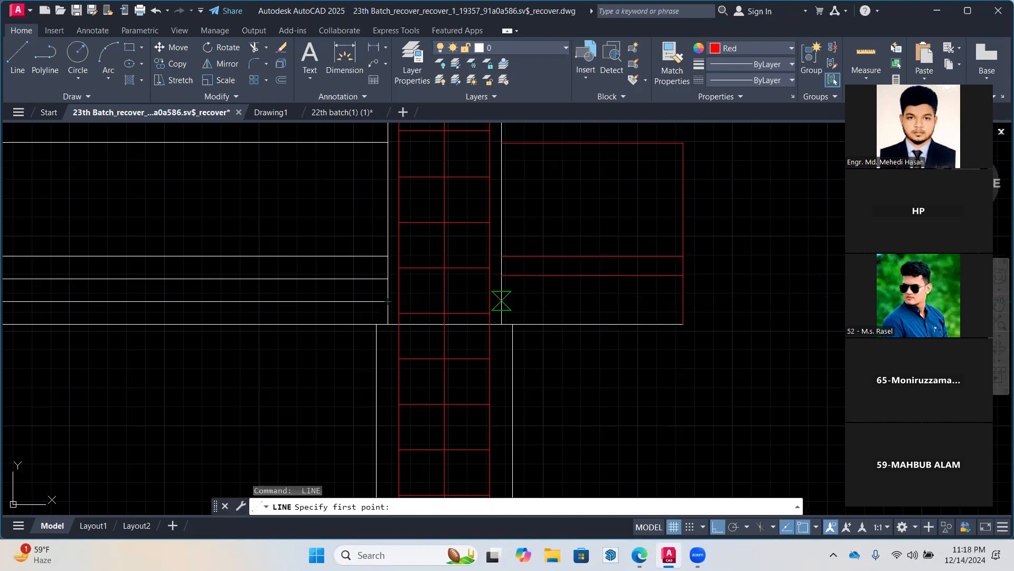
left_click(681, 321)
key("Escape")
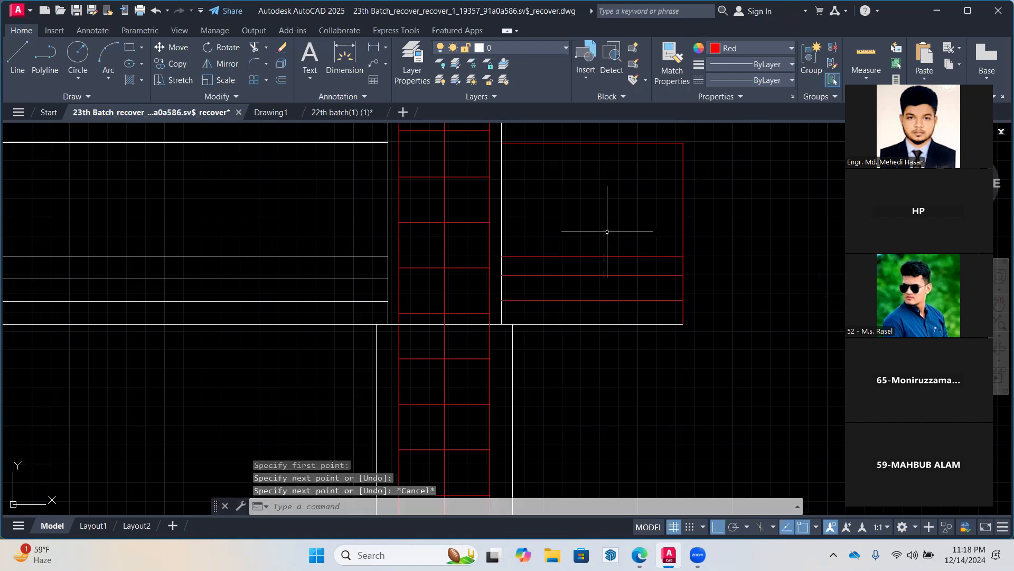
Replace the middle layer line beyond the right column with a line level with the middle layer line between the columns
left_click(602, 274)
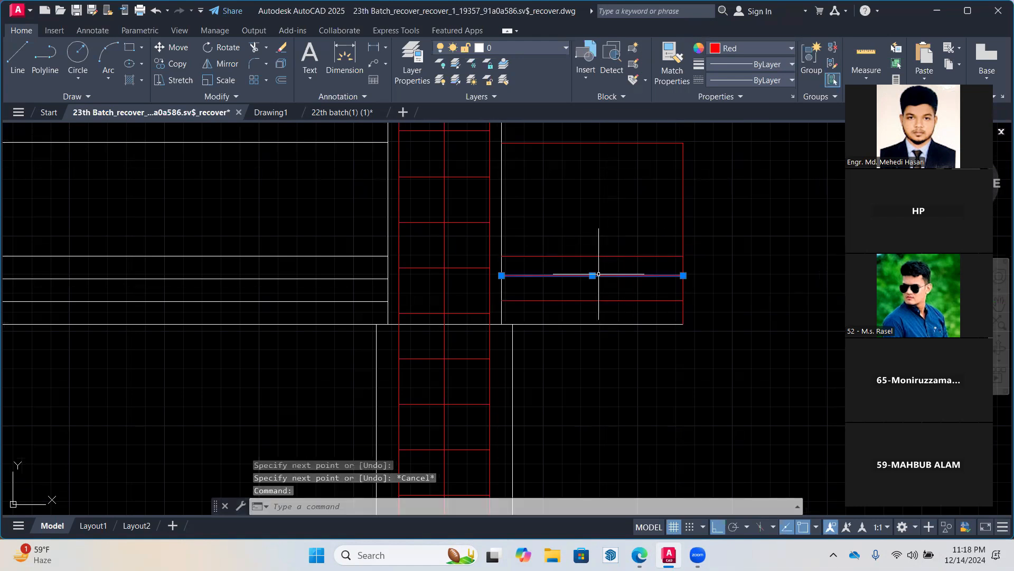
key("Delete")
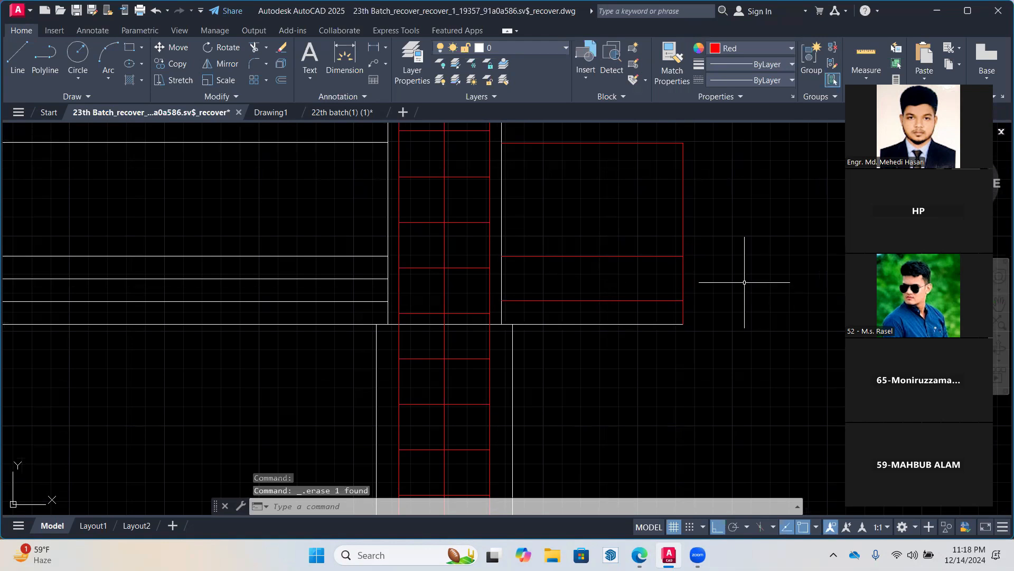
left_click(17, 53)
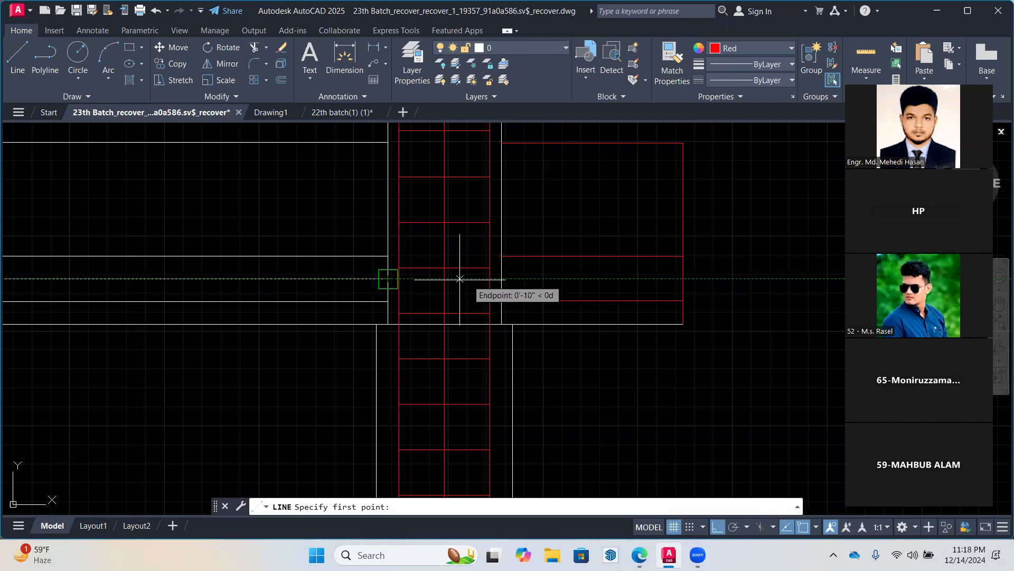
left_click(504, 278)
left_click(681, 279)
key("Return")
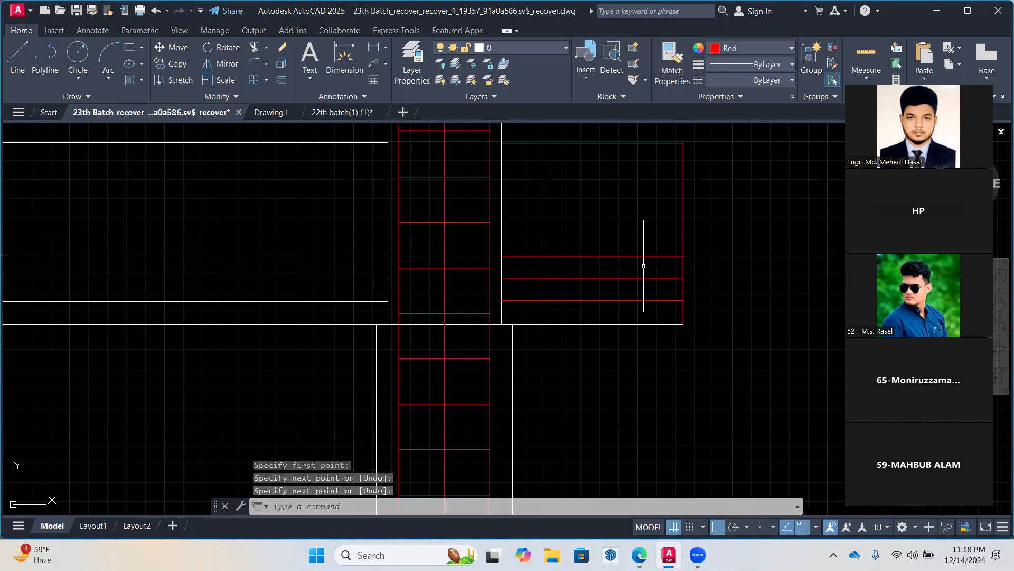
Set the color of the plinth outline and three layer lines beyond the right column to ByLayer
scroll(586, 246, "down", 4)
left_click(654, 197)
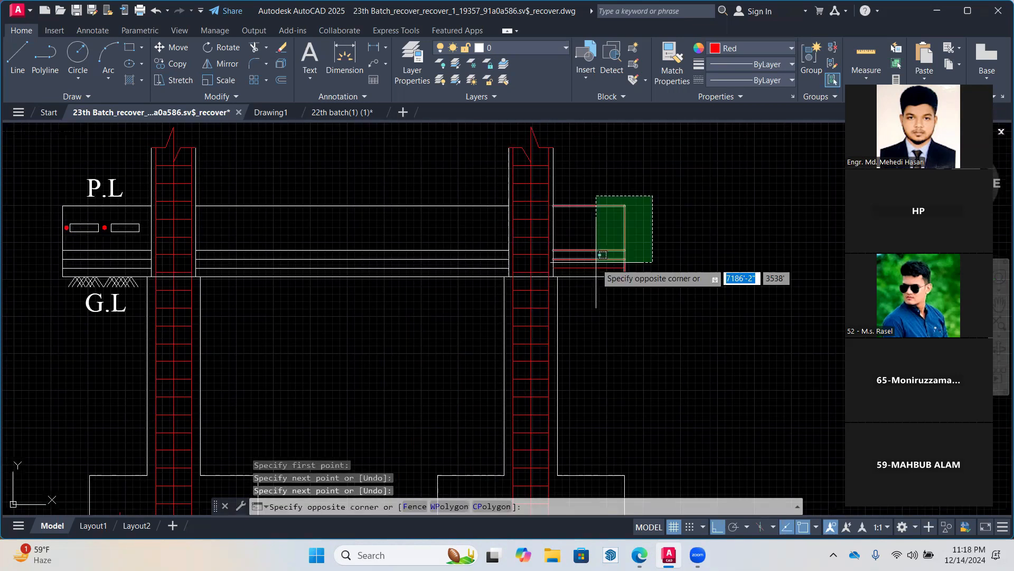
left_click(589, 255)
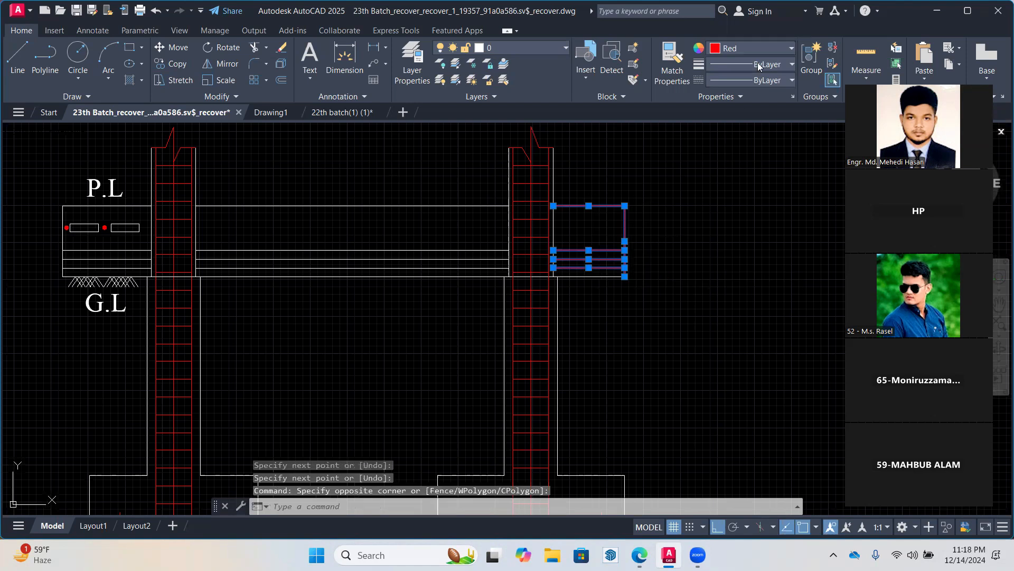
left_click(750, 49)
left_click(733, 64)
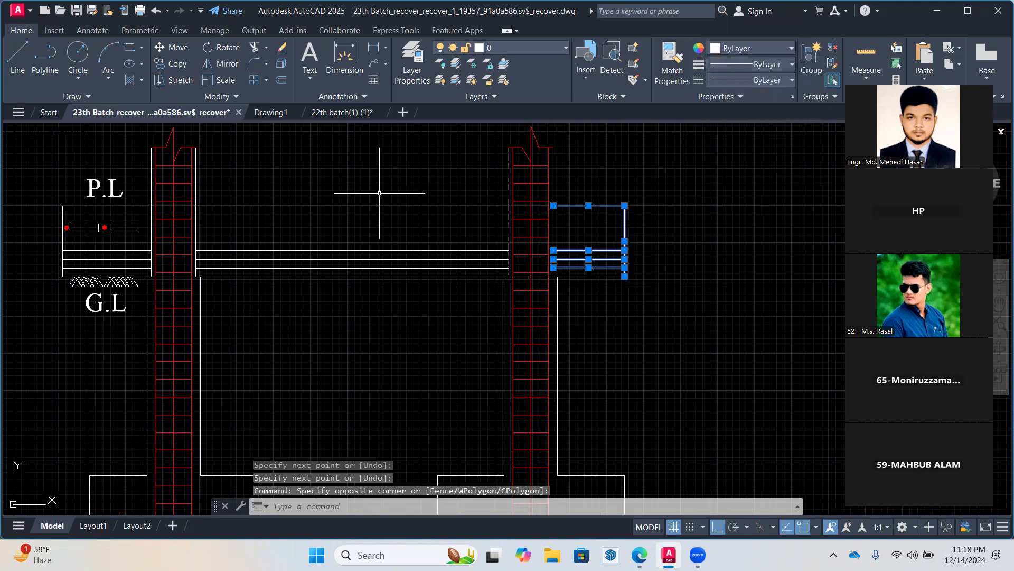
middle_click_drag(364, 224, 377, 232)
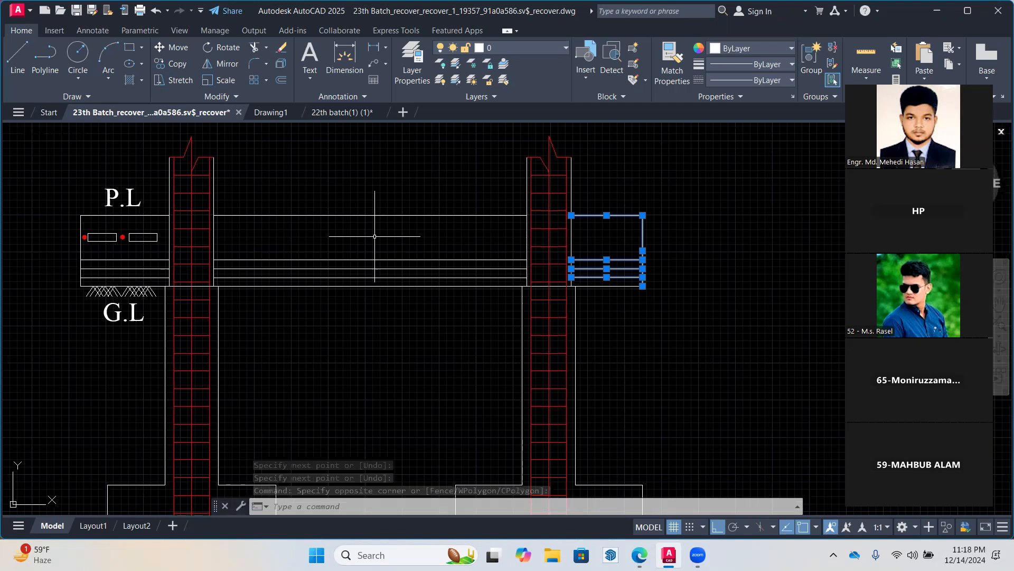
key("Escape")
key("Escape")
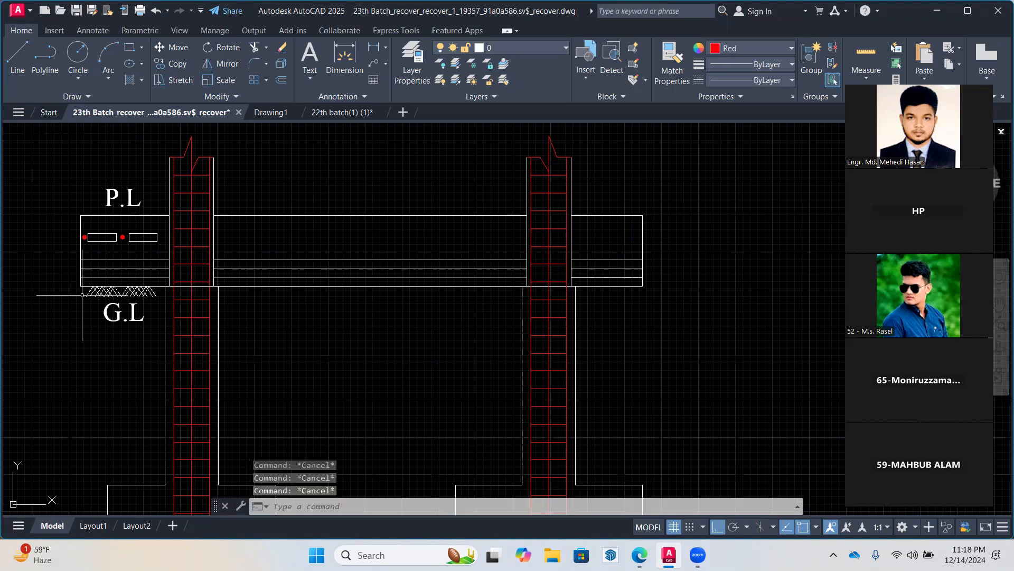
Copy the ground hatch marks above the G.L label to three spaced positions along the ground line between the two columns
scroll(95, 306, "up", 4)
left_click(254, 283)
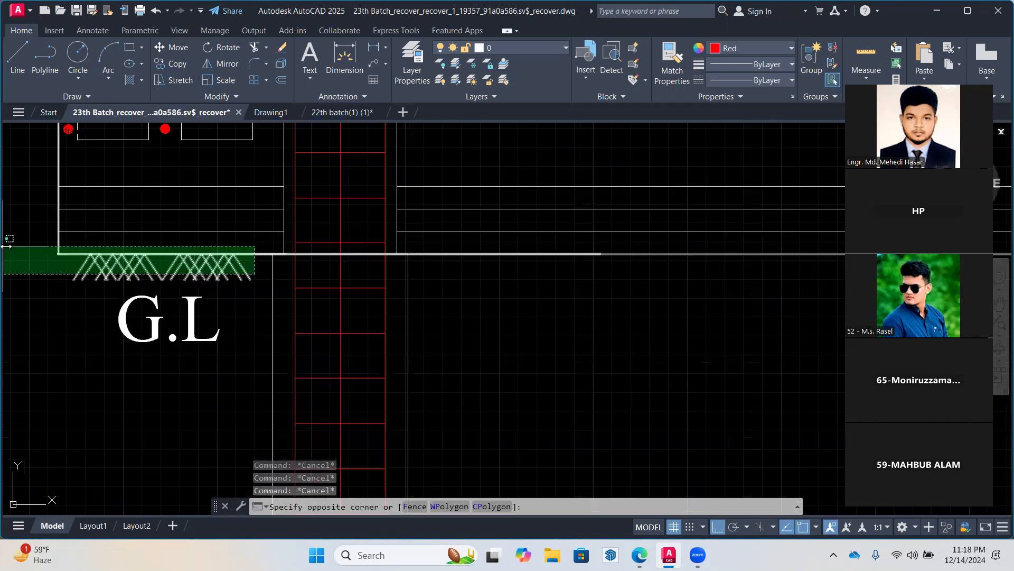
left_click(8, 252)
left_click(166, 63)
left_click(58, 254)
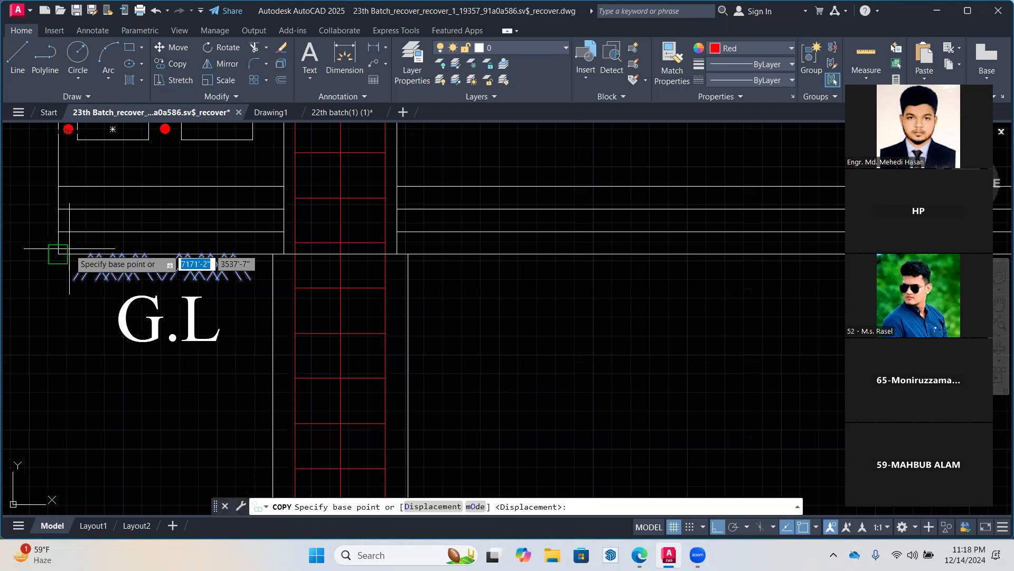
left_click(437, 254)
middle_click_drag(556, 253, 236, 255)
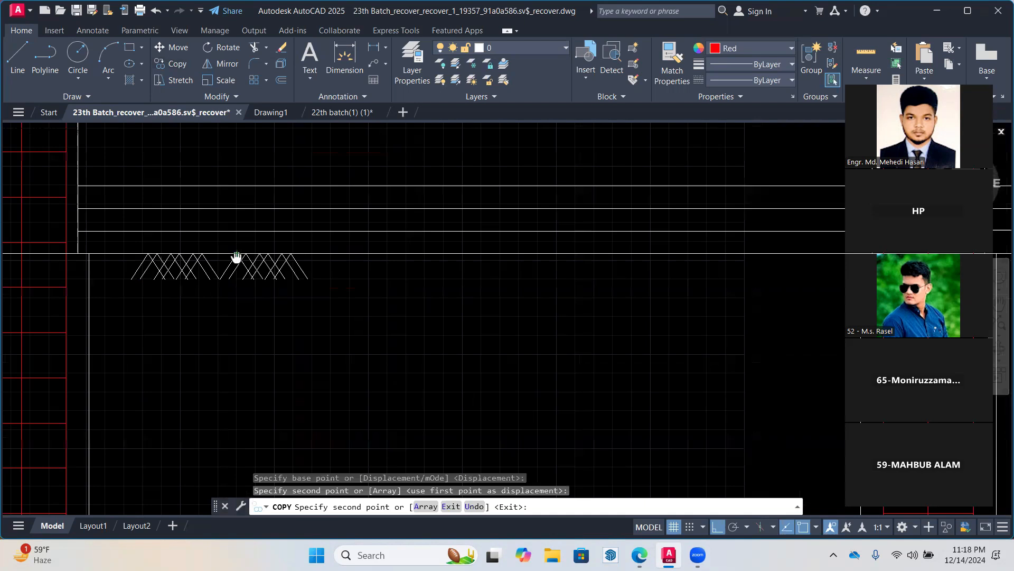
left_click(346, 252)
middle_click_drag(498, 252, 157, 253)
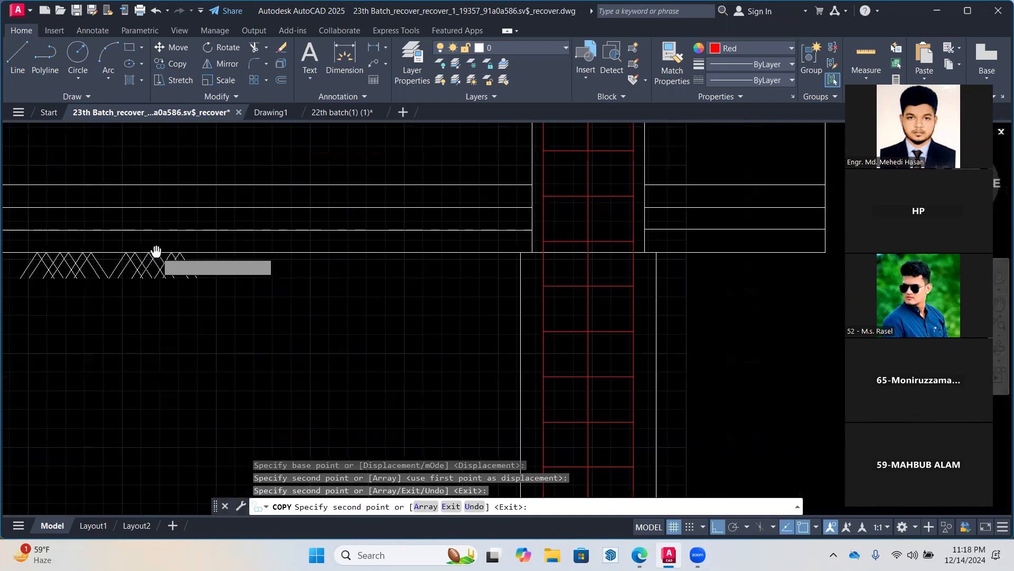
left_click(233, 252)
Place one more copy of the ground hatch marks under the ground line beyond the right column
middle_click_drag(580, 252, 174, 241)
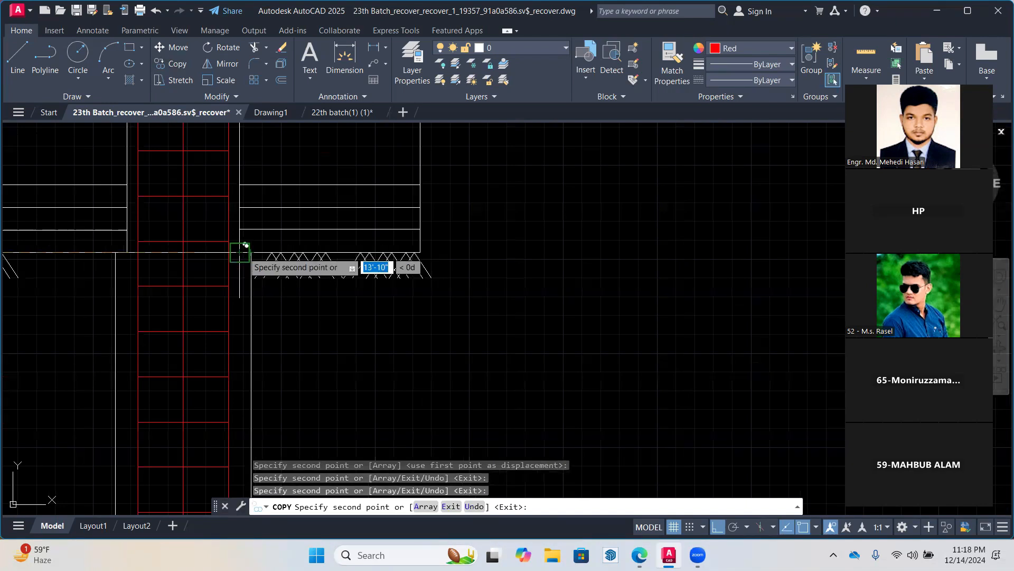
left_click(246, 246)
scroll(509, 206, "down", 4)
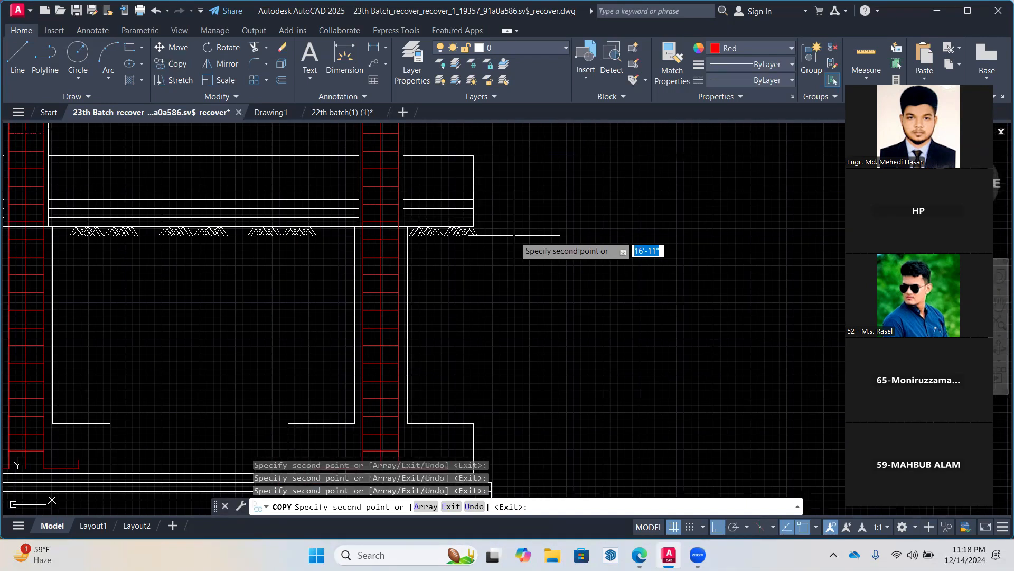
key("Escape")
key("Escape")
Copy the two red dots and two rectangles from the left plinth part four times in a row between the columns
mouse_move(391, 236)
middle_mouse_down()
mouse_move(507, 242)
mouse_move(542, 278)
middle_mouse_up()
scroll(295, 257, "up", 5)
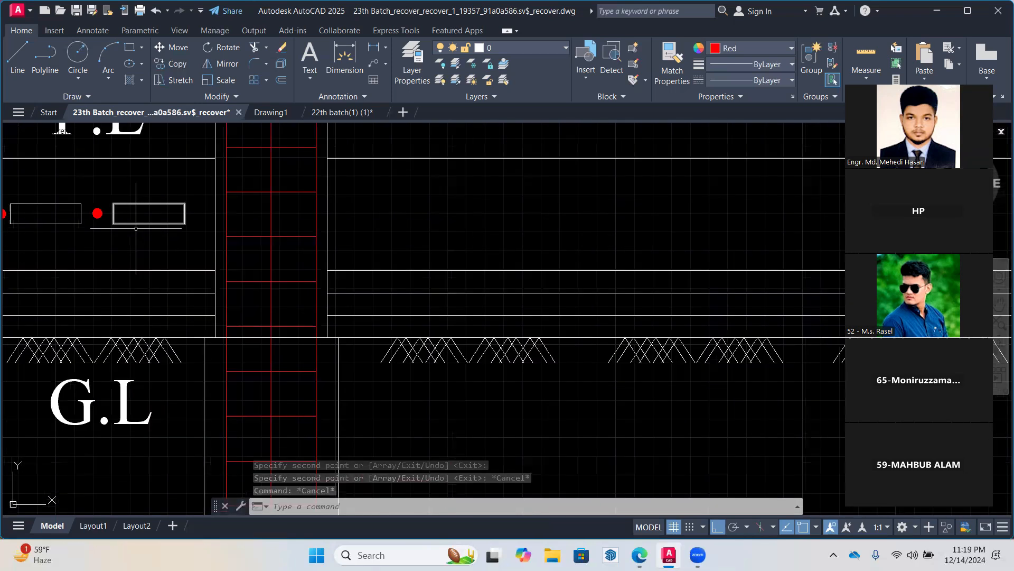
middle_click_drag(192, 228, 357, 229)
left_click(356, 229)
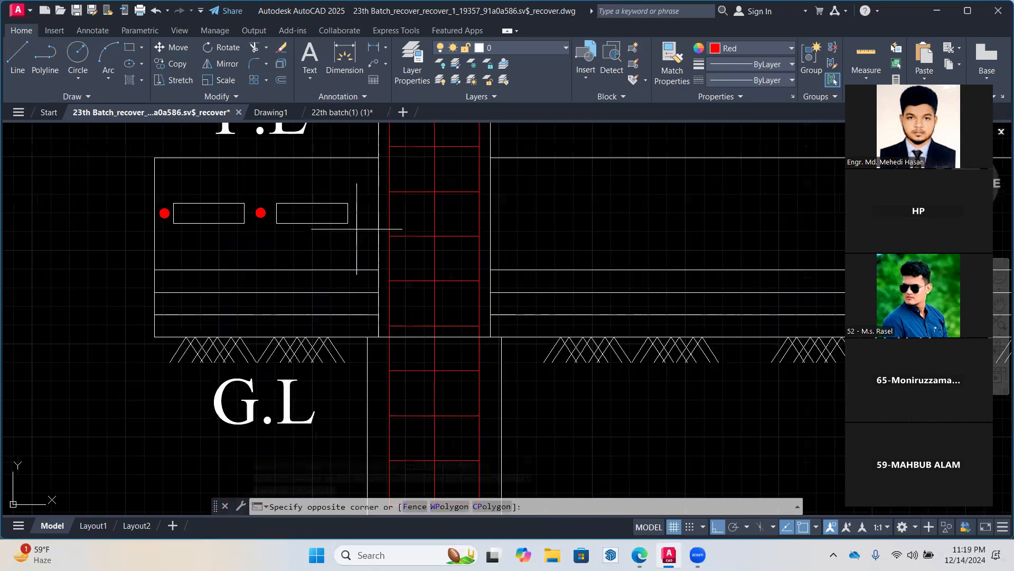
left_click(156, 190)
left_click(170, 64)
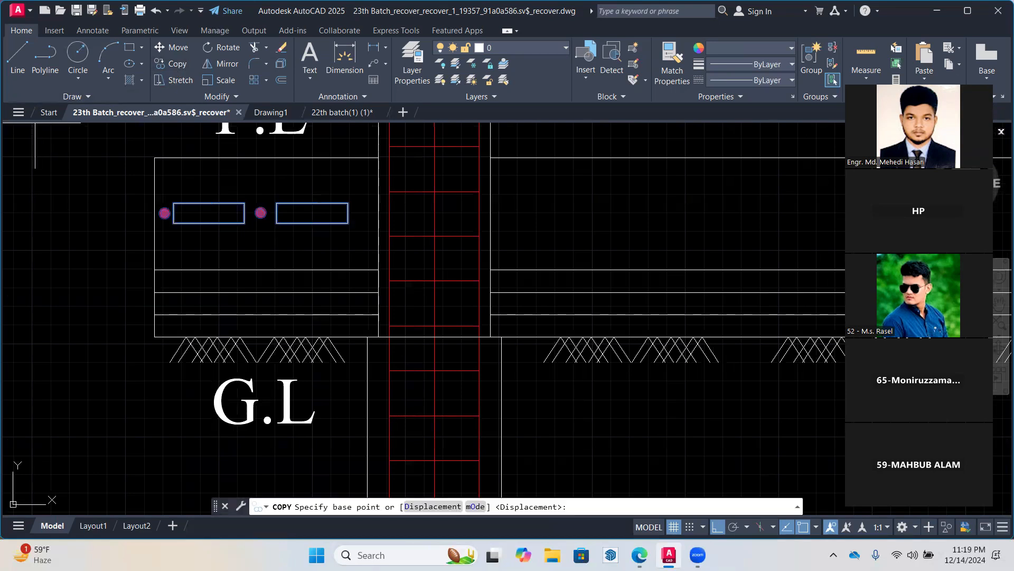
left_click(164, 213)
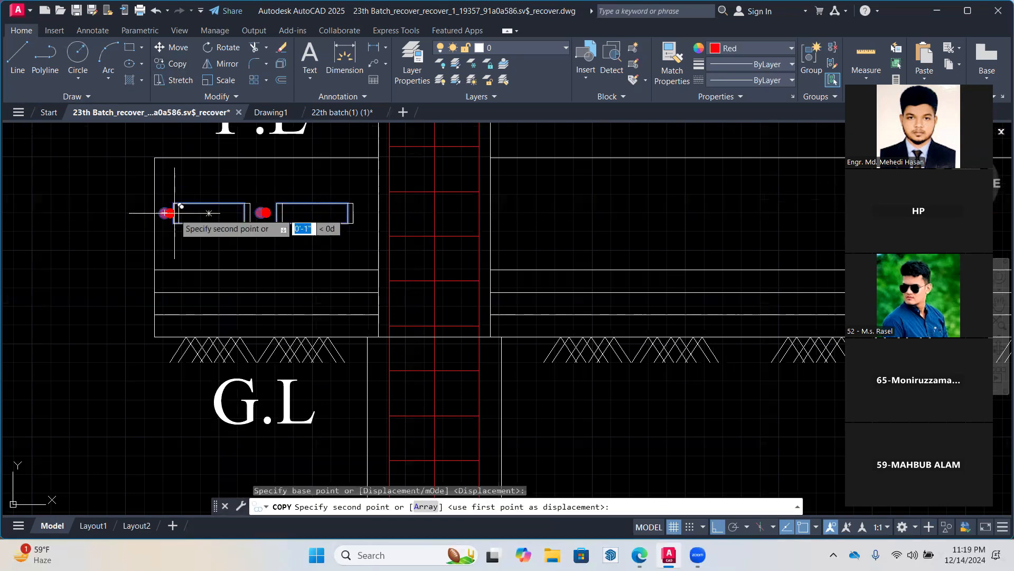
left_click(508, 213)
middle_click_drag(654, 206, 392, 209)
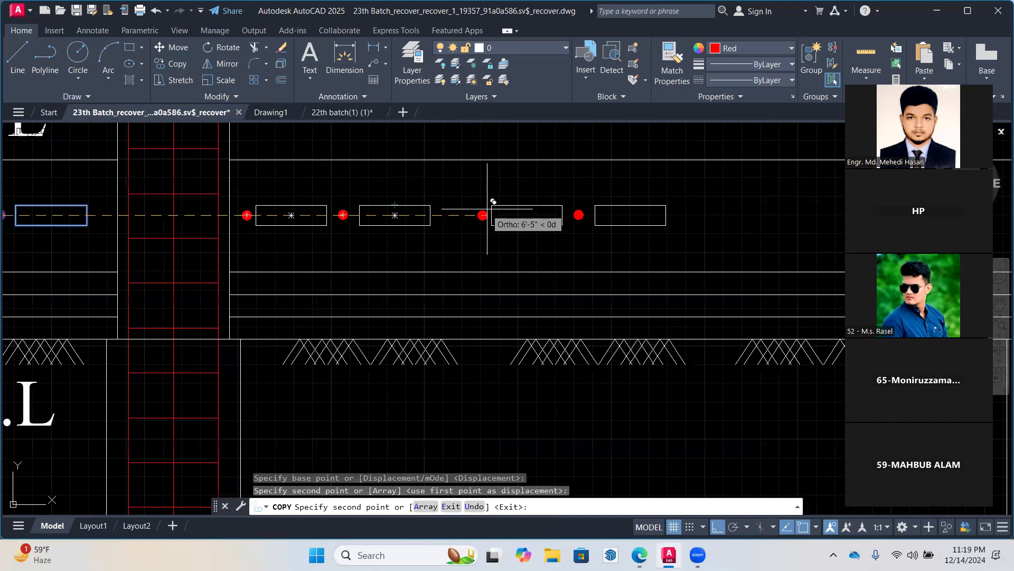
left_click(448, 209)
middle_click_drag(622, 209, 311, 208)
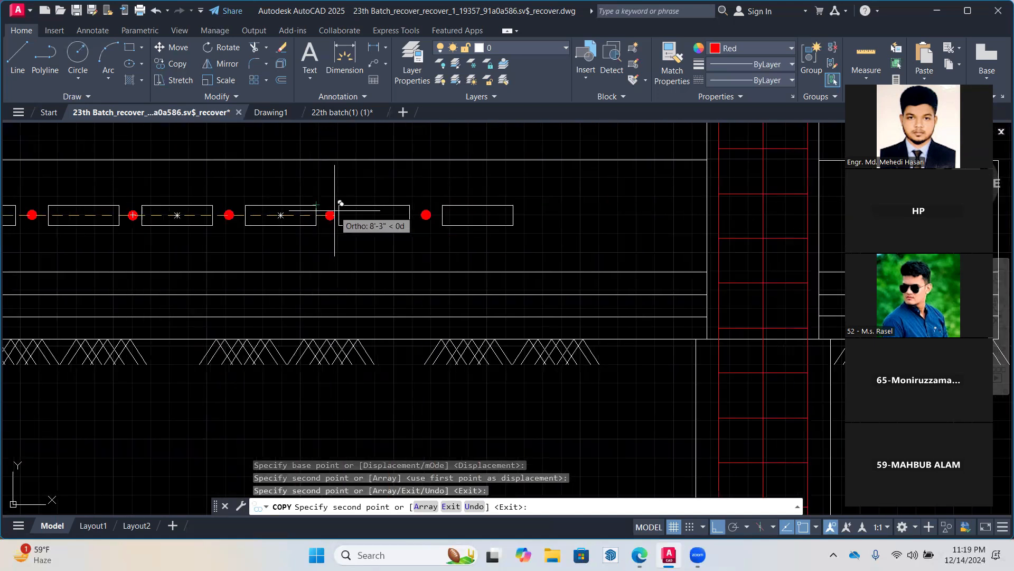
left_click(335, 211)
middle_click_drag(525, 211, 419, 208)
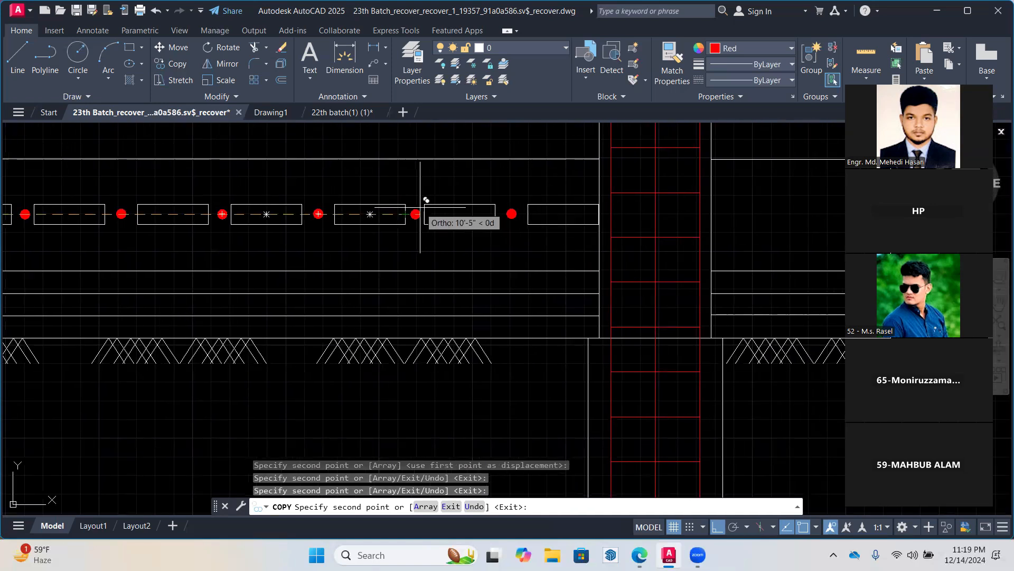
left_click(417, 209)
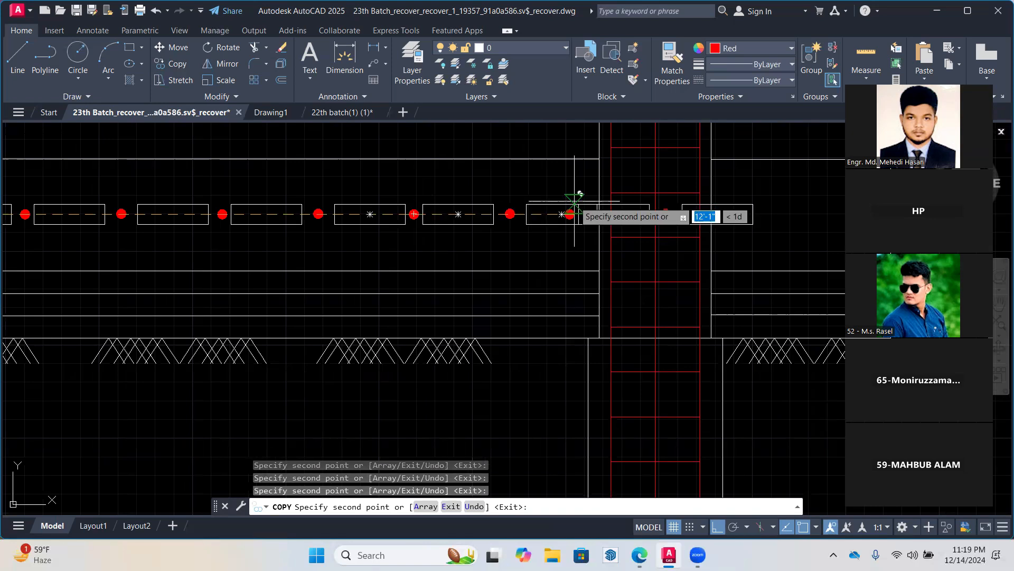
Place another copy of the dots and rectangles in the plinth part beyond the right column
middle_click_drag(574, 201, 292, 231)
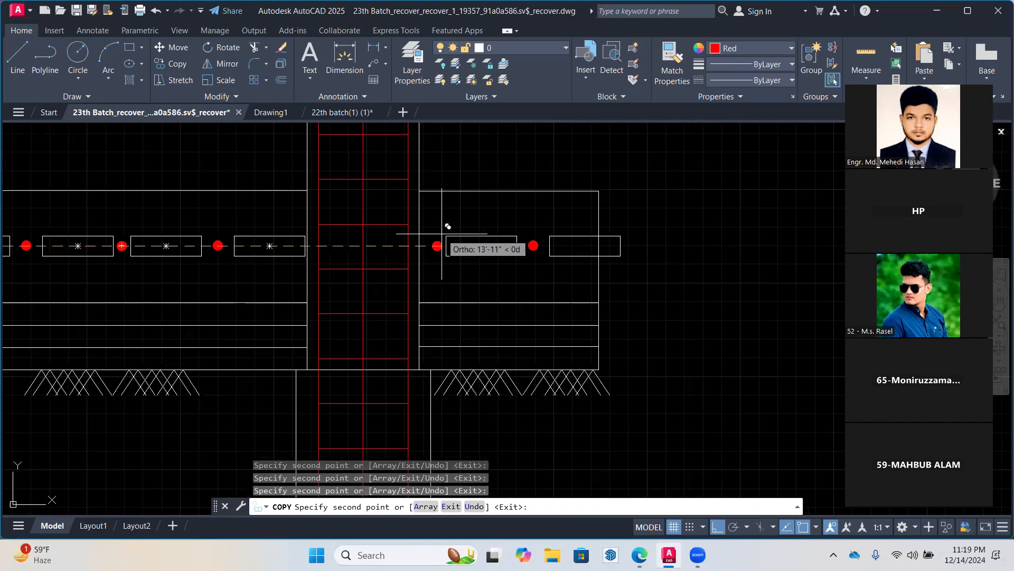
left_click(436, 233)
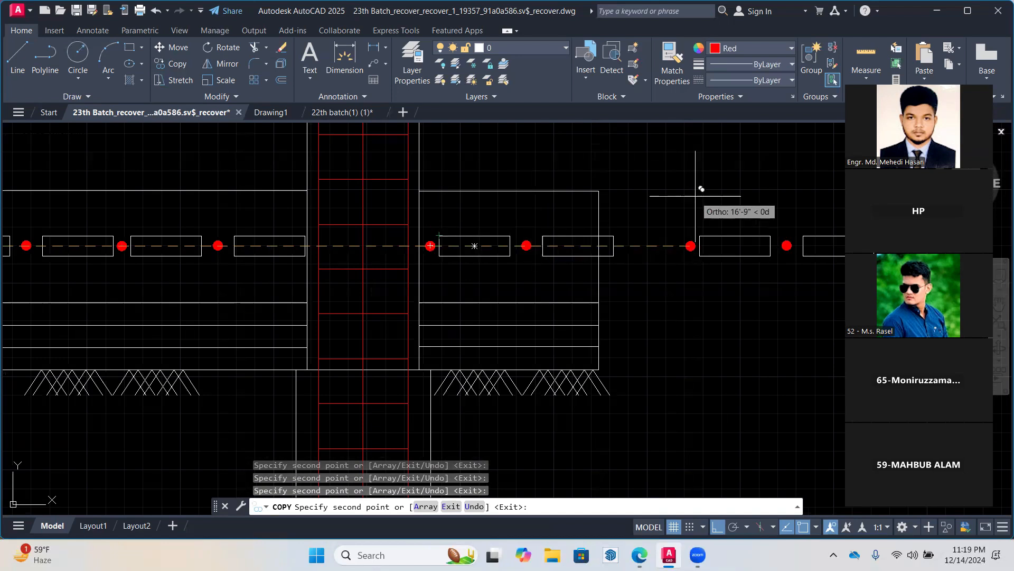
key("Escape")
Erase the copied rectangle that crosses the outer plinth edge beyond the right column
left_click(651, 264)
left_click(609, 235)
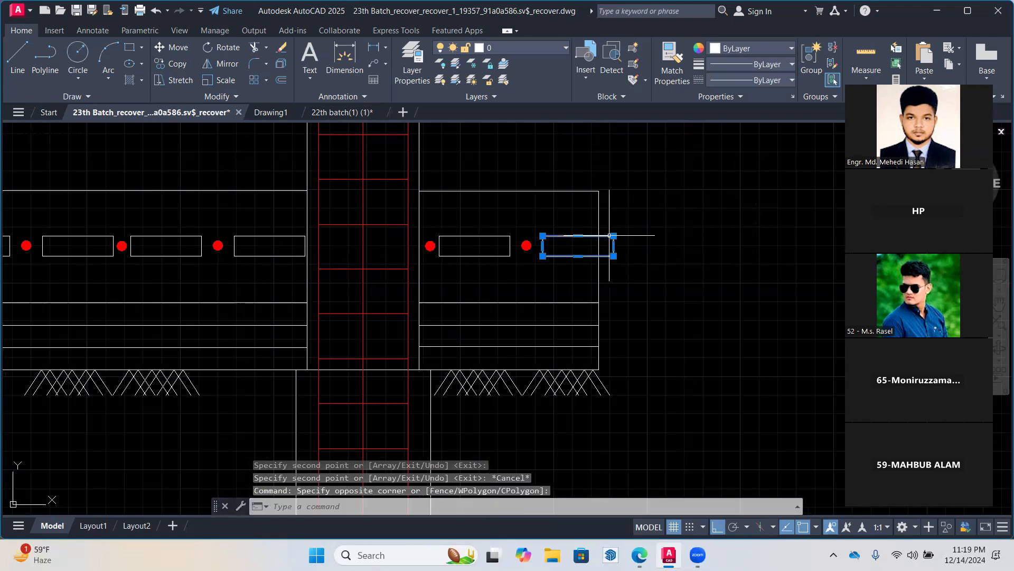
key("Delete")
Move the remaining rectangle and two red dots beyond the right column about 5 inches to the right
left_click(553, 271)
left_click(382, 167)
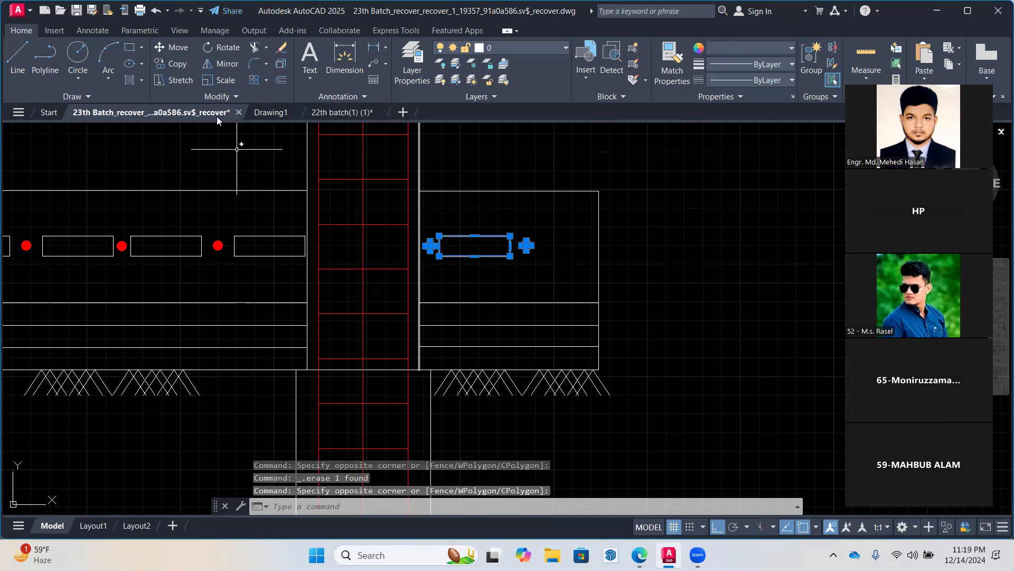
left_click(171, 47)
left_click(706, 241)
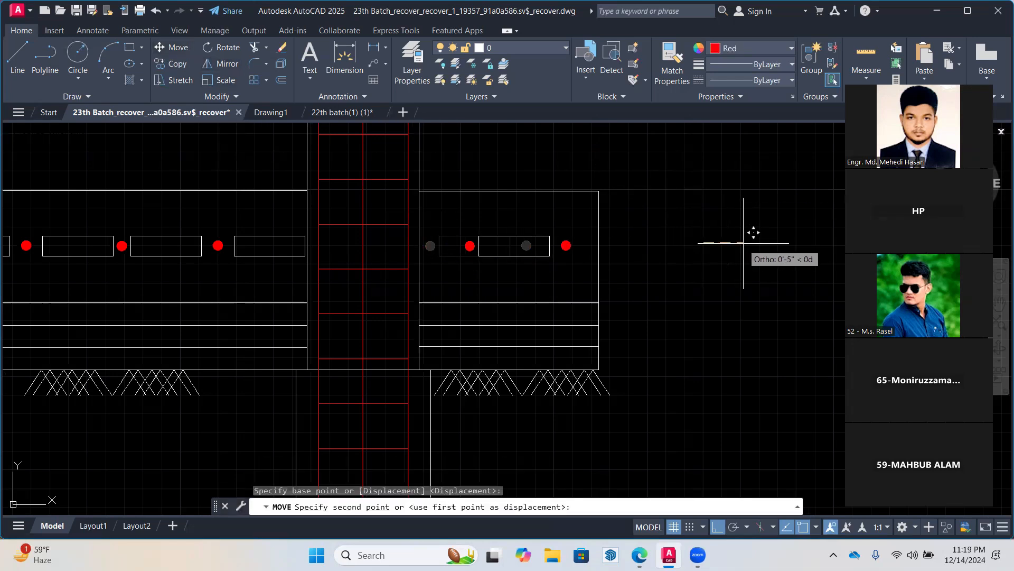
left_click(743, 244)
key("Escape")
key("Escape")
key("Escape")
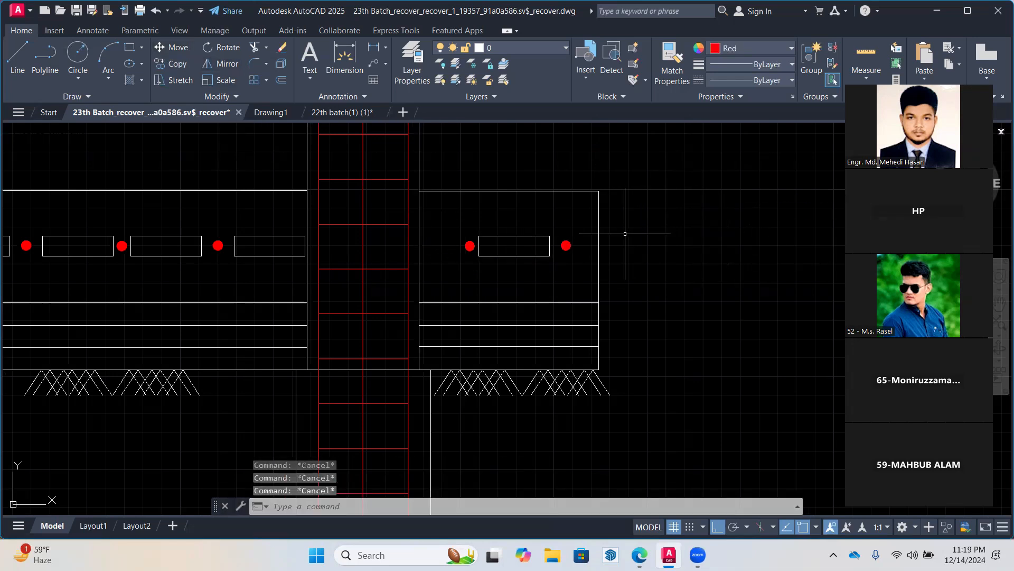
scroll(663, 226, "down", 3)
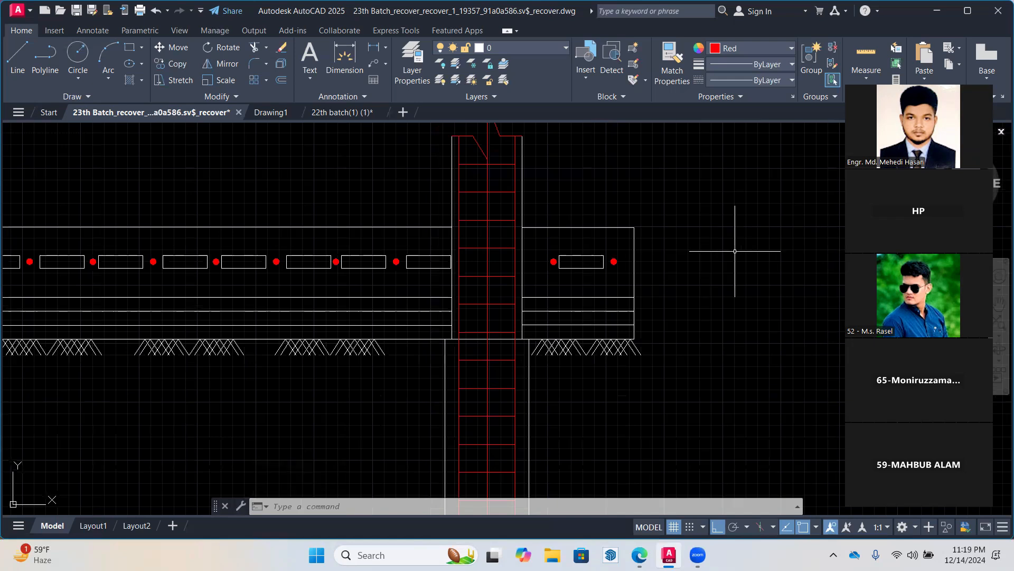
scroll(726, 260, "down", 2)
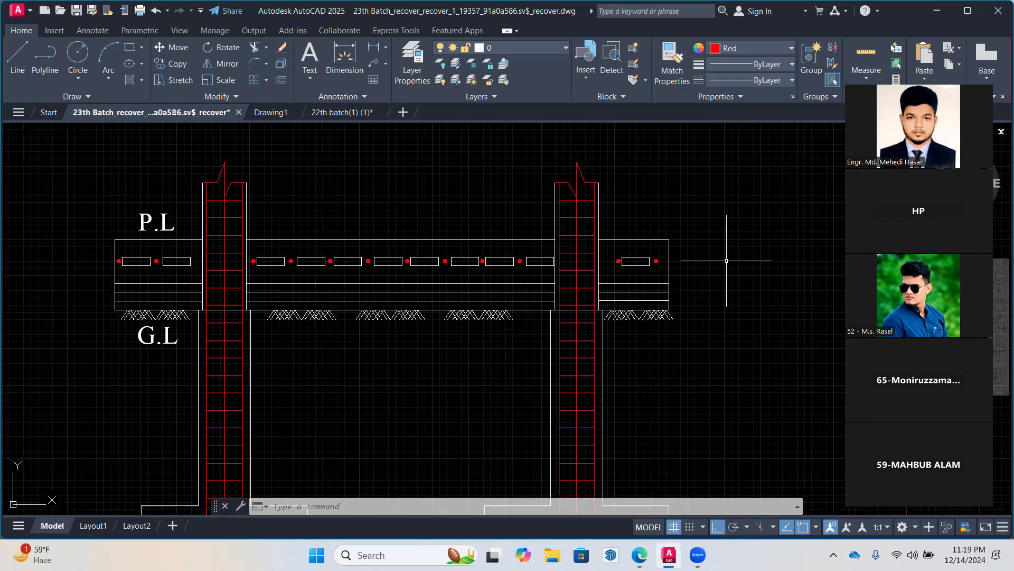
scroll(774, 275, "down", 2)
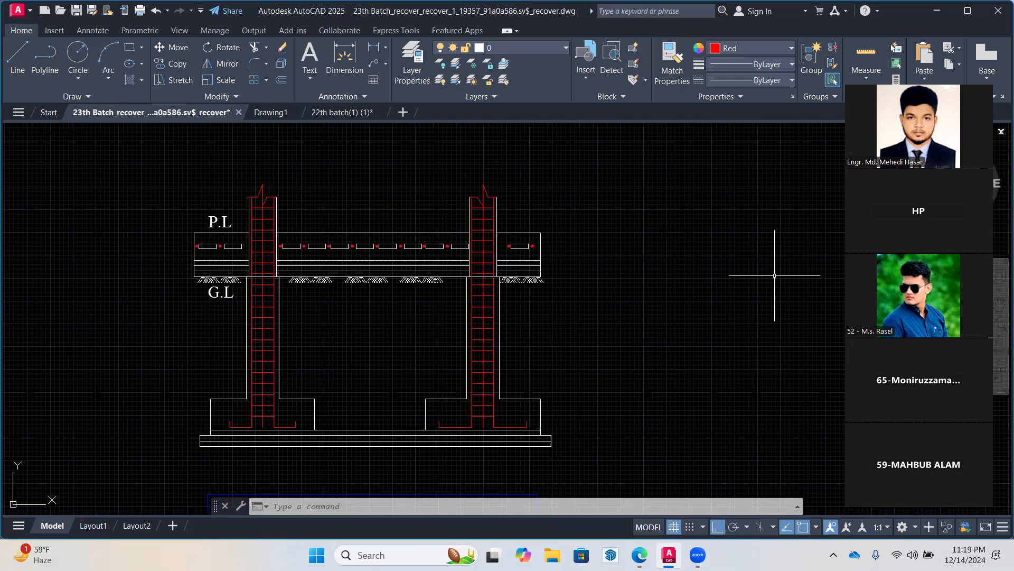
scroll(422, 249, "up", 2)
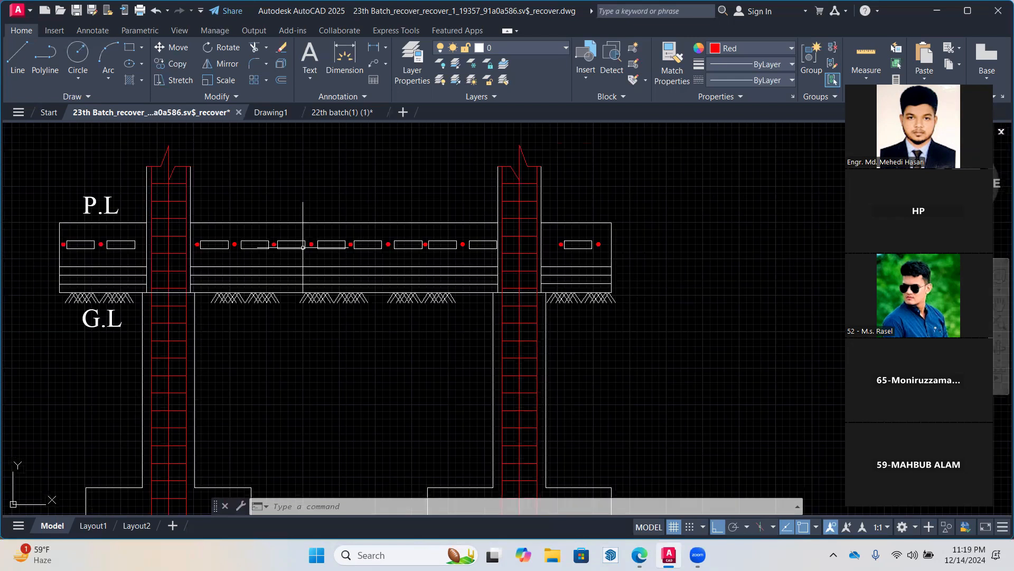
Copy the red dot between the left plinth part's rectangles about 1'-2" to the right, beside the left column
scroll(101, 244, "up", 4)
left_click(97, 243)
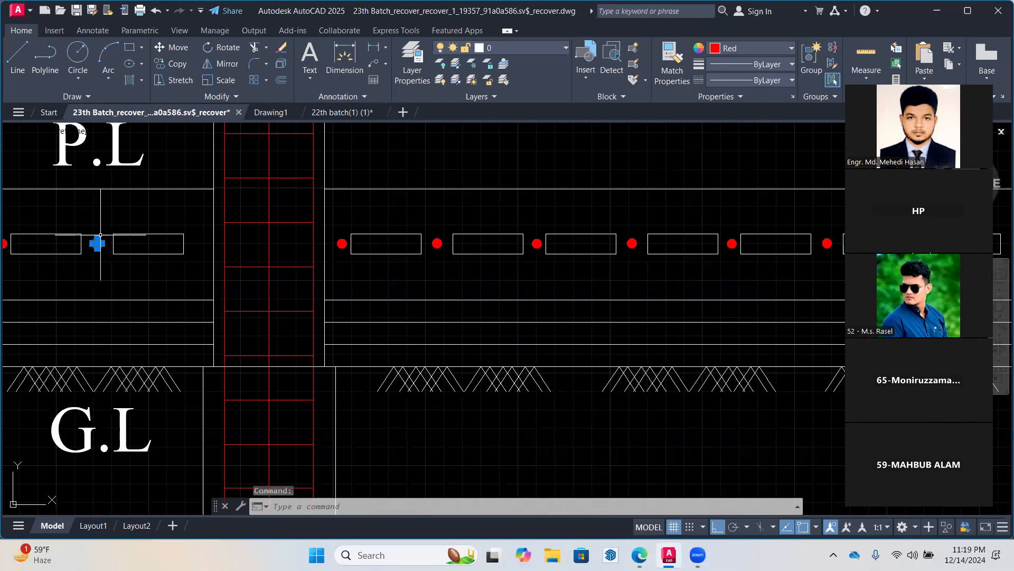
left_click(159, 64)
scroll(105, 231, "up", 4)
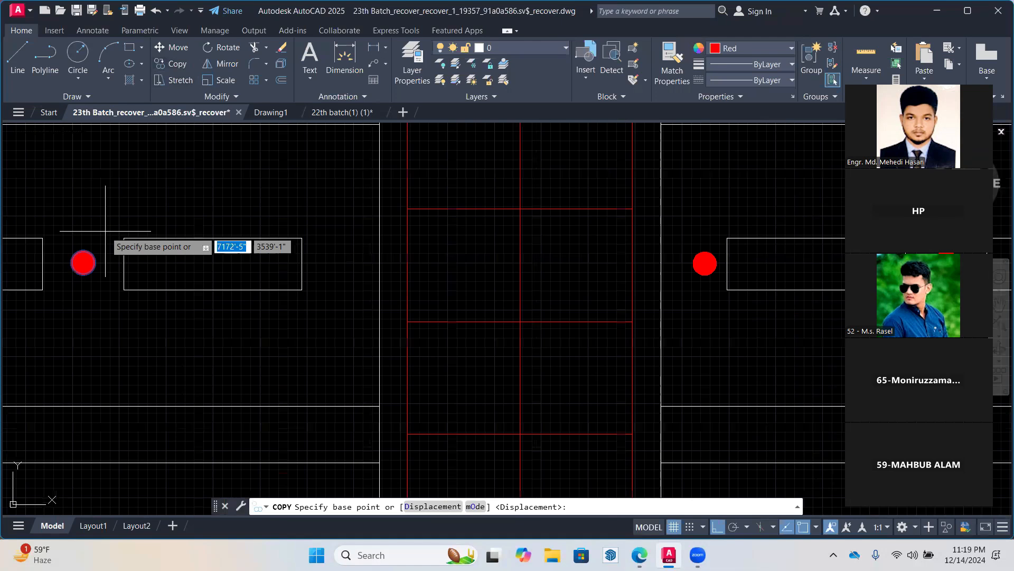
left_click(83, 263)
left_click(338, 259)
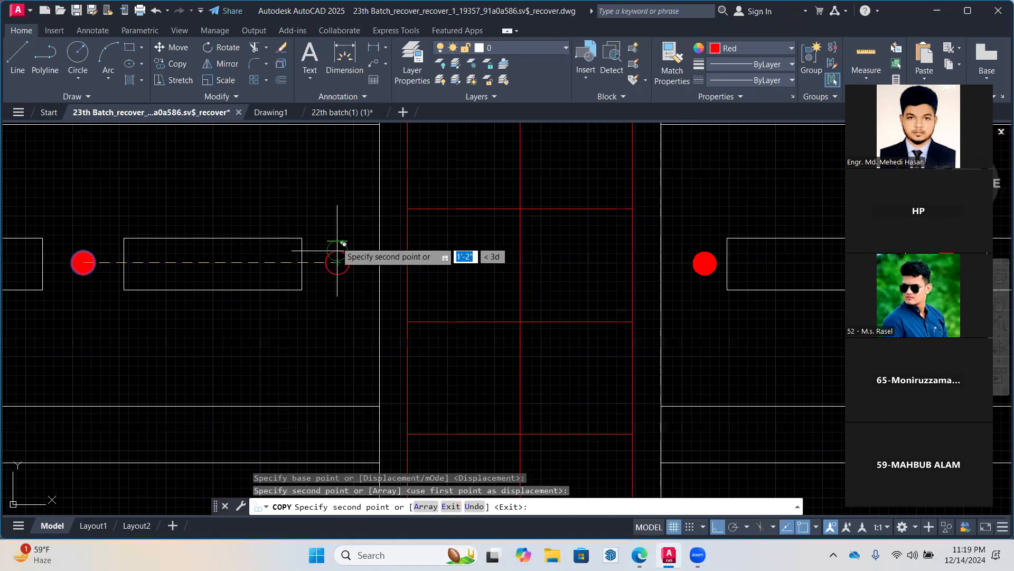
key("Return")
scroll(219, 268, "down", 4)
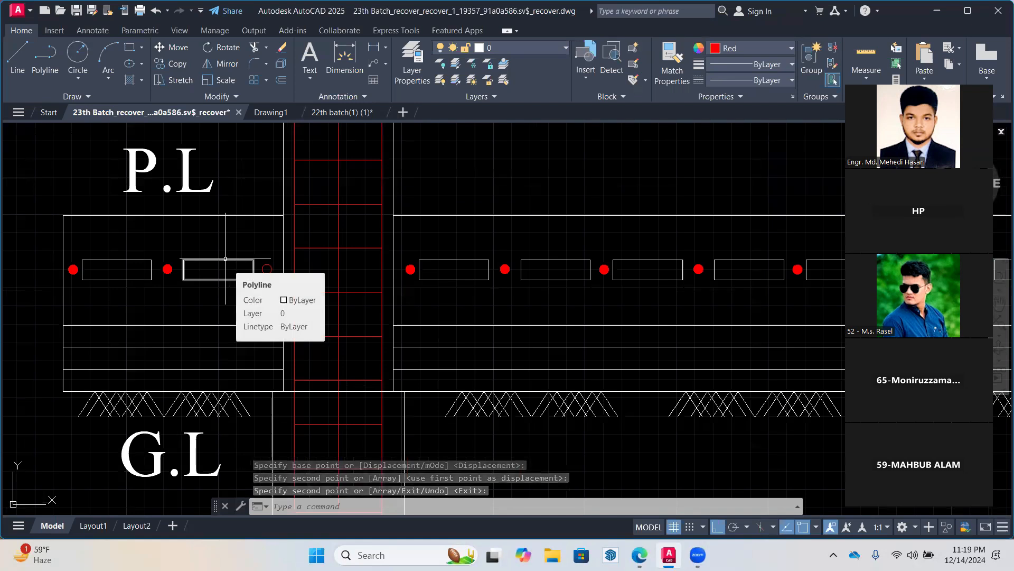
Hatch the middle thin layer under the plinth with the AR-CONC pattern in all three parts, left, between and beyond the columns
type("h")
key("Return")
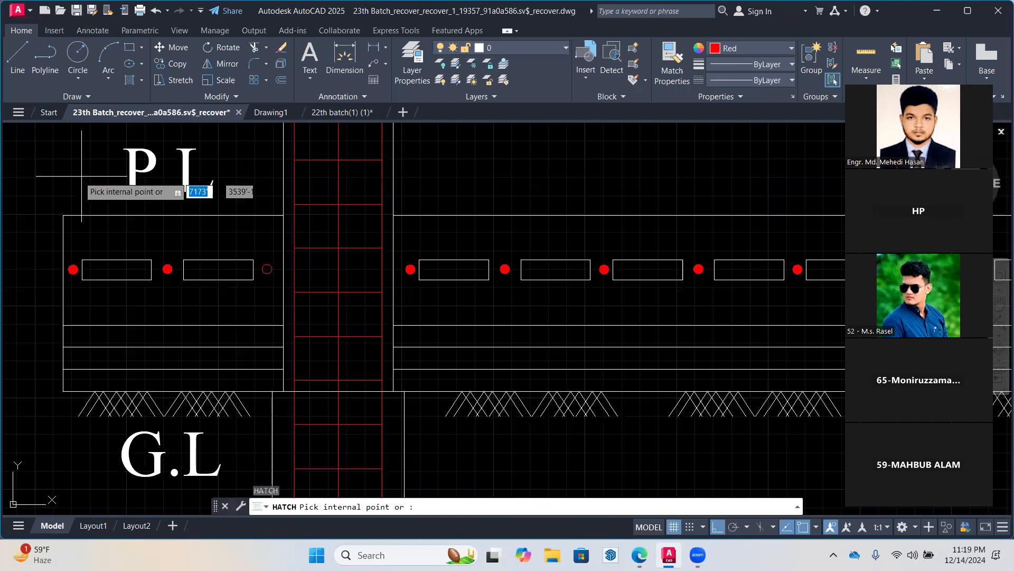
left_click(284, 66)
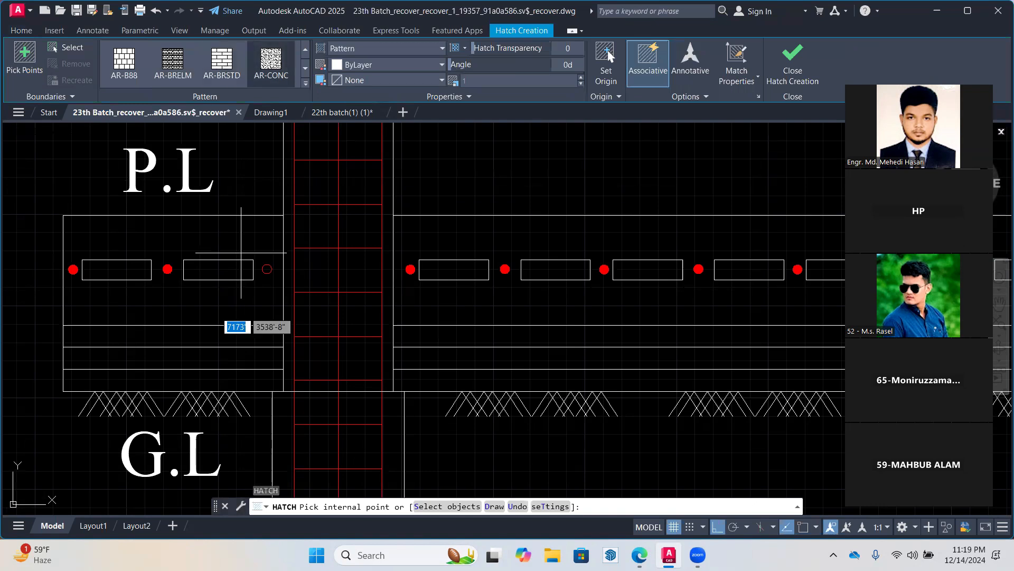
left_click(173, 354)
left_click(444, 362)
scroll(444, 362, "down", 4)
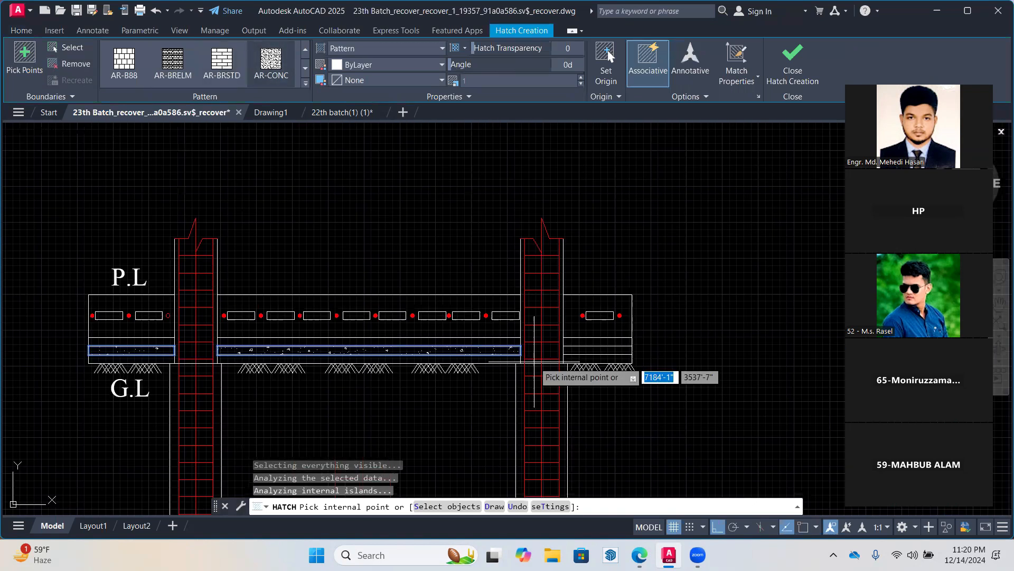
scroll(554, 360, "up", 2)
left_click(599, 344)
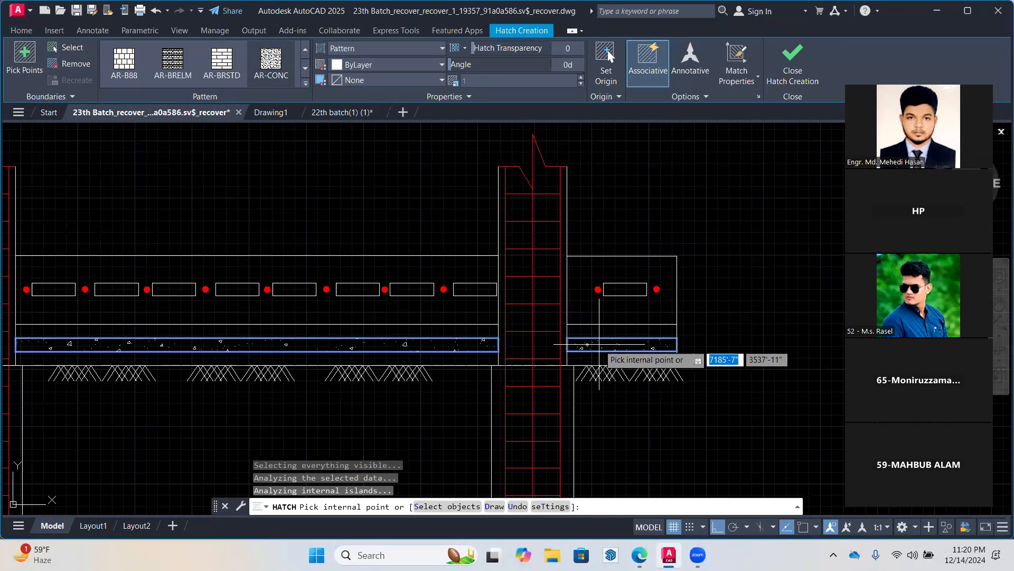
key("Return")
Hatch the lowest thin plinth layer with the CROSS pattern in all three parts
key("Return")
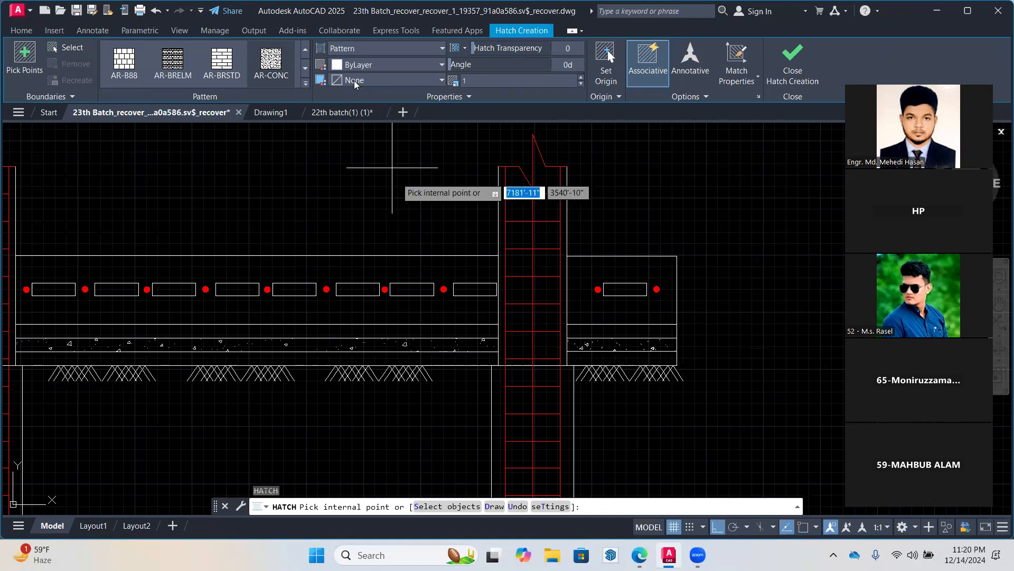
left_click(305, 83)
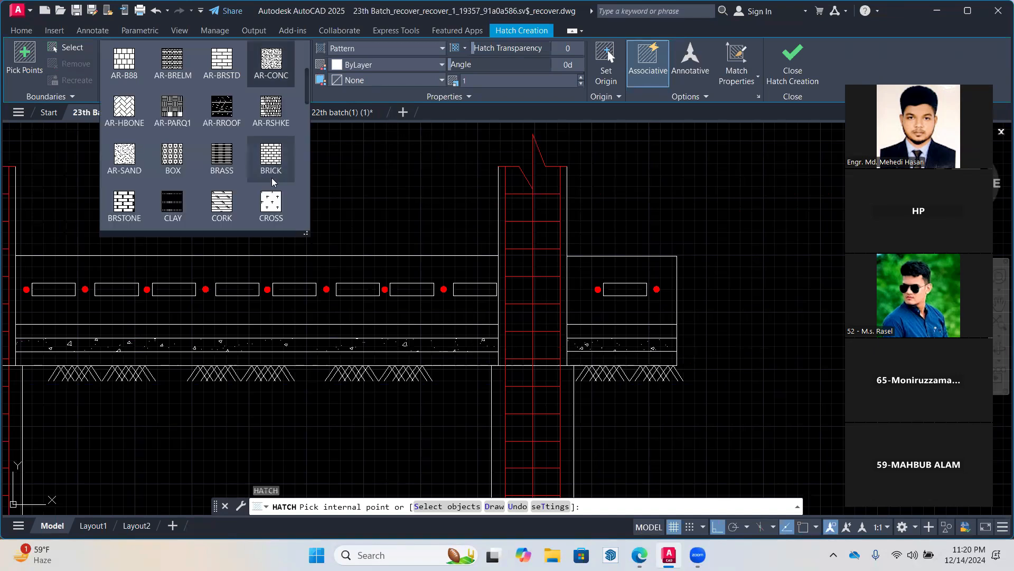
left_click(271, 203)
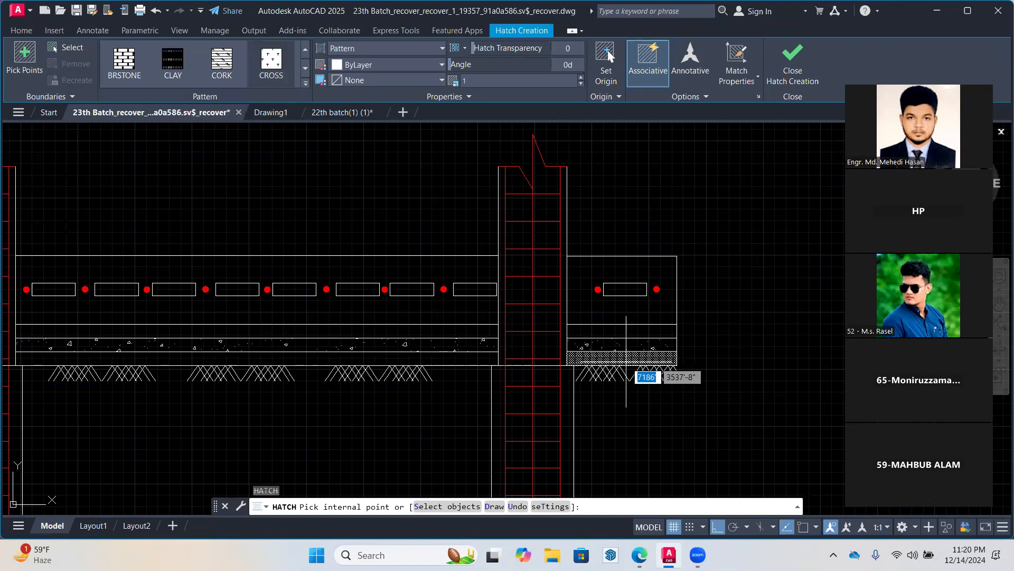
left_click(639, 355)
scroll(408, 358, "down", 2)
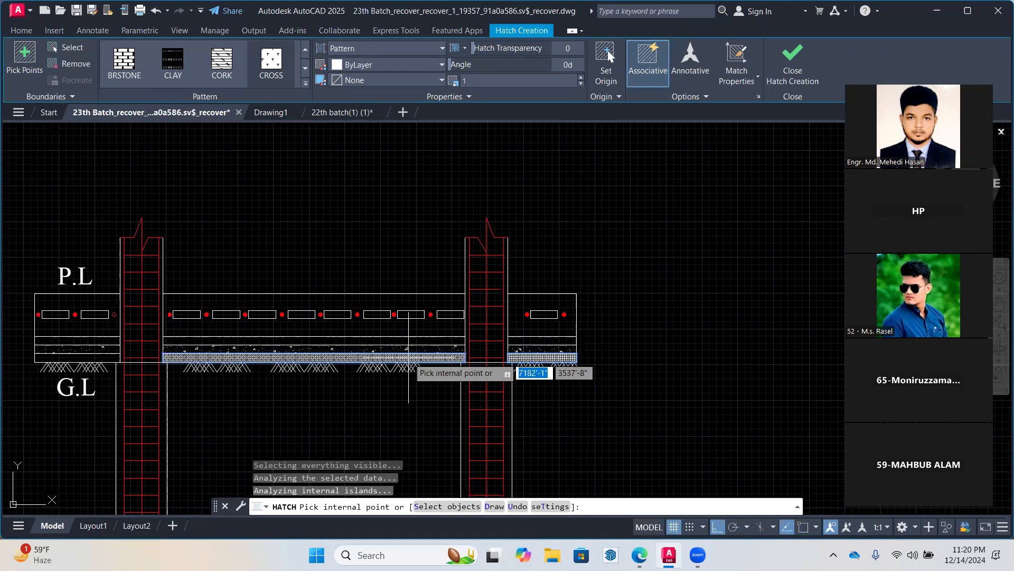
scroll(158, 357, "up", 2)
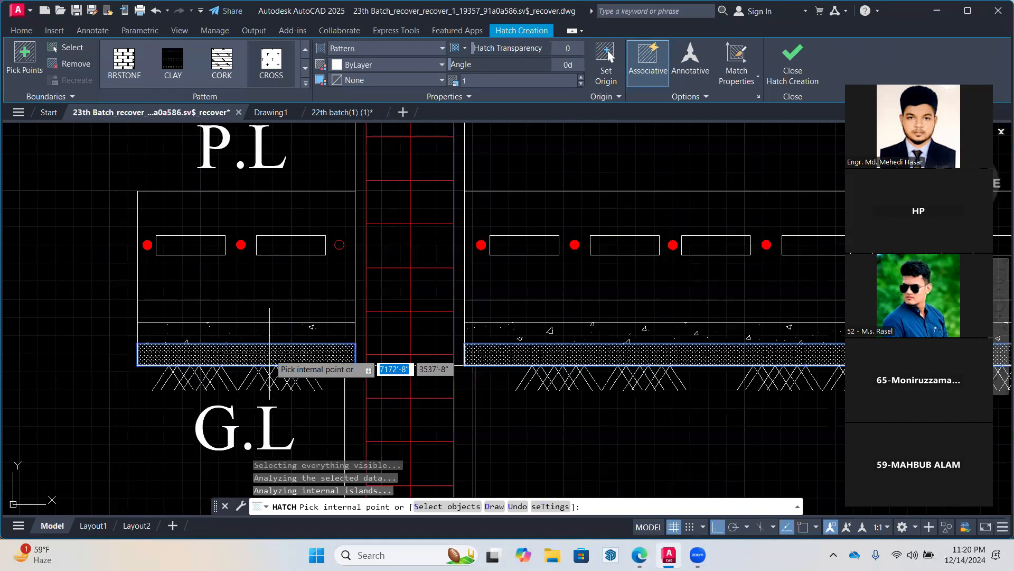
key("Escape")
Hatch the uppermost thin plinth layer with the AR-BRSTD brick pattern in all three parts
type("h")
key("Return")
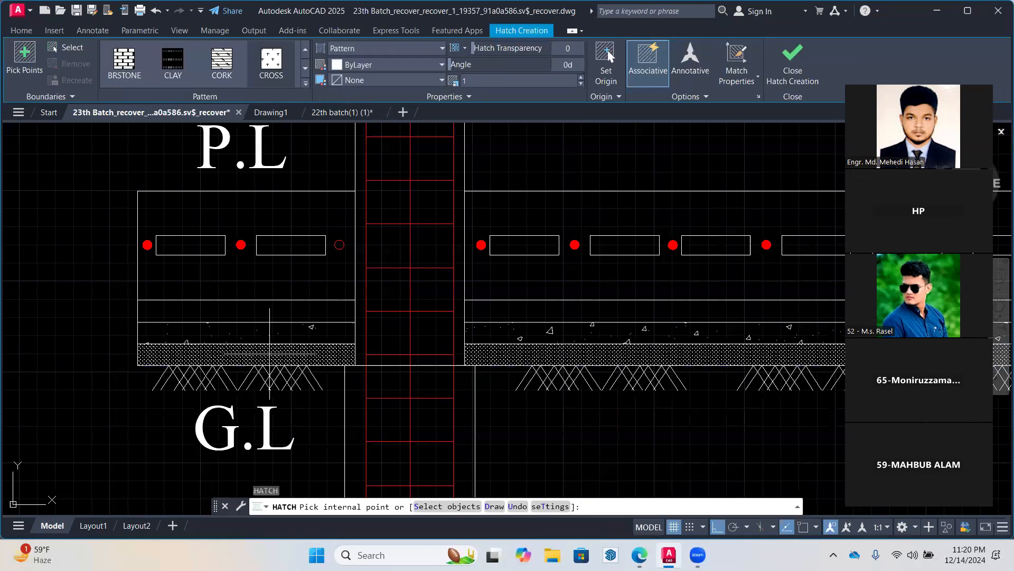
left_click(306, 87)
scroll(255, 190, "up", 2)
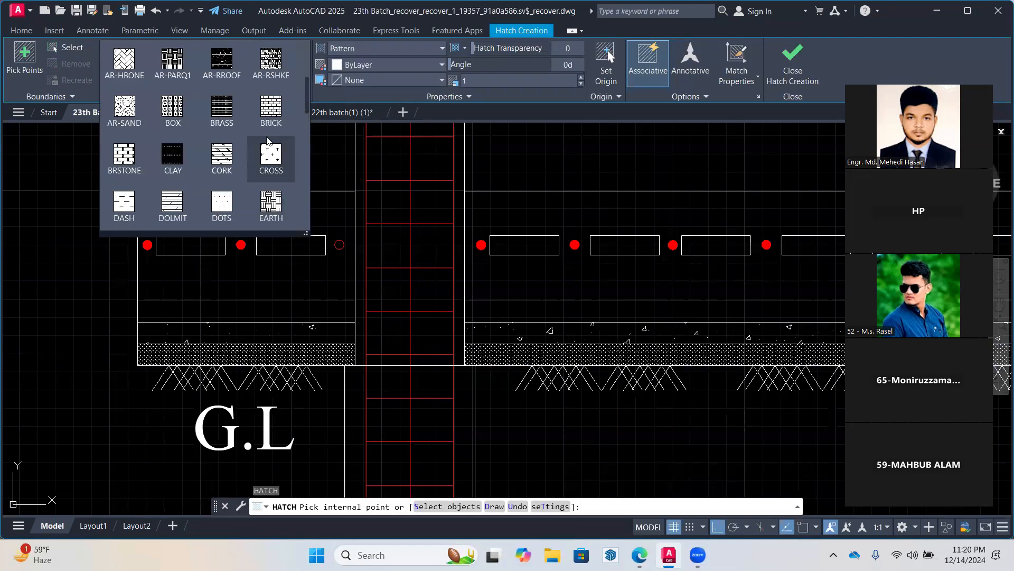
scroll(255, 194, "up", 3)
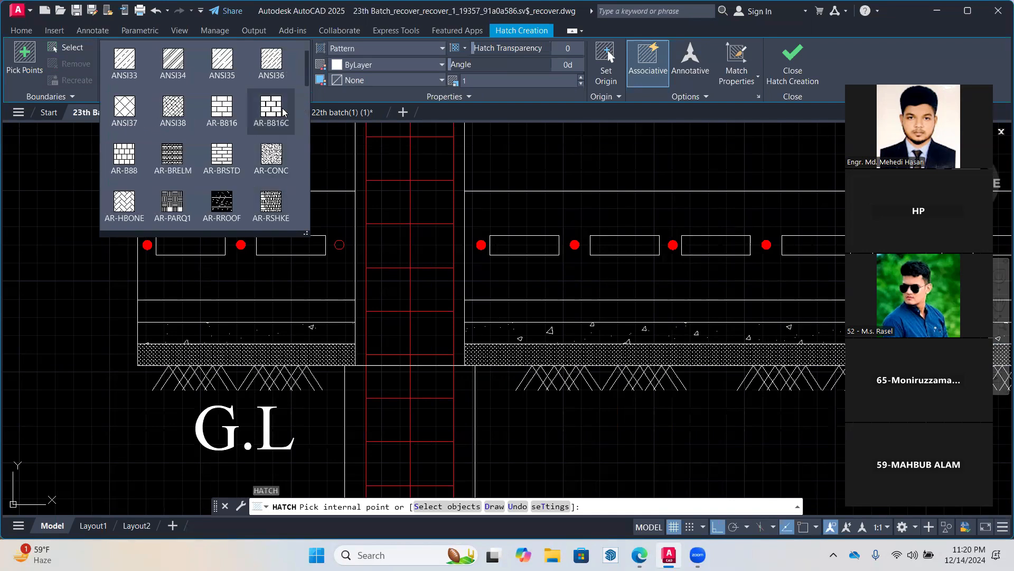
left_click(224, 154)
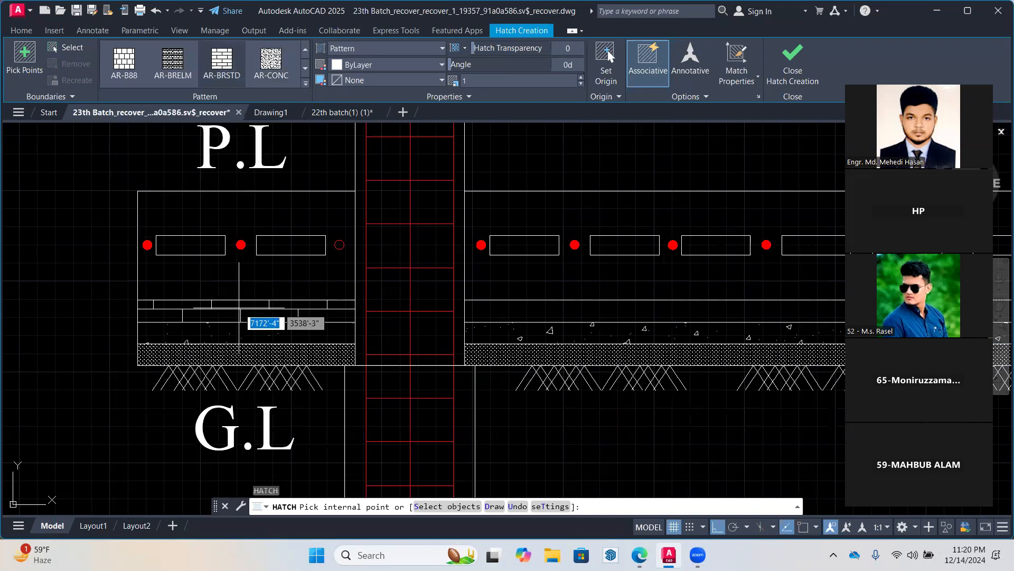
left_click(240, 310)
scroll(374, 300, "down", 2)
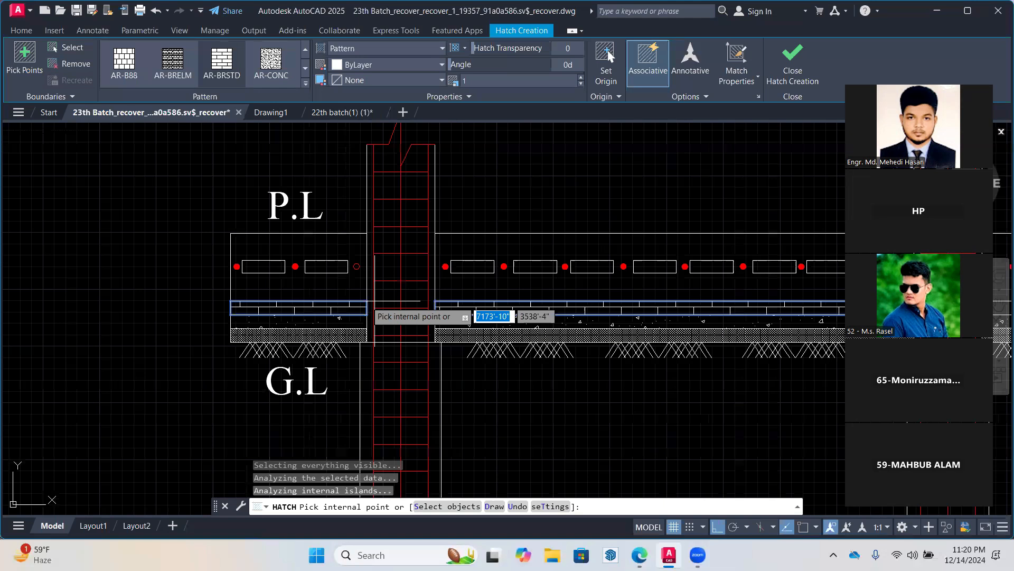
scroll(375, 300, "down", 2)
middle_click_drag(770, 307, 497, 293)
scroll(497, 294, "up", 4)
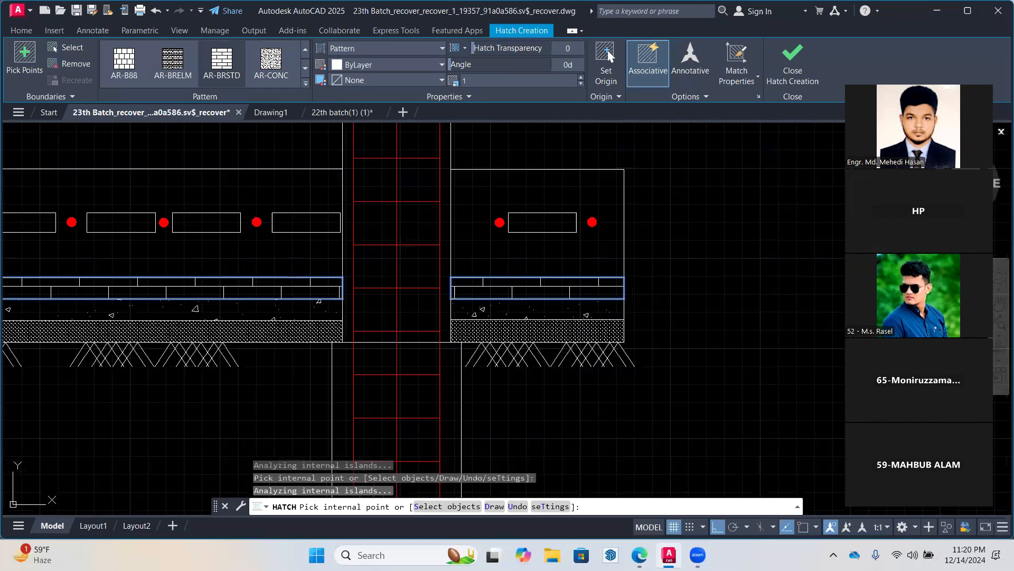
key("Return")
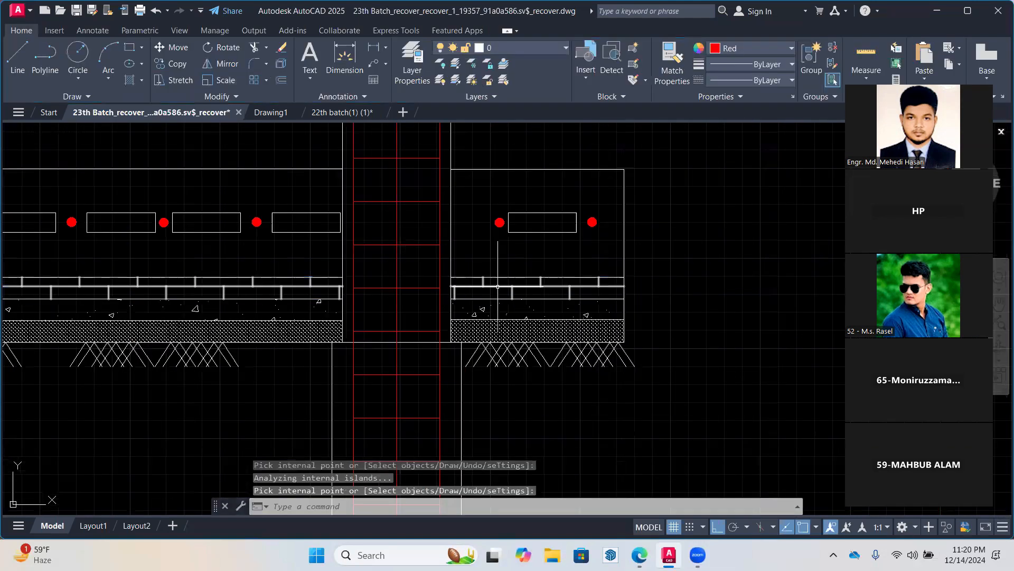
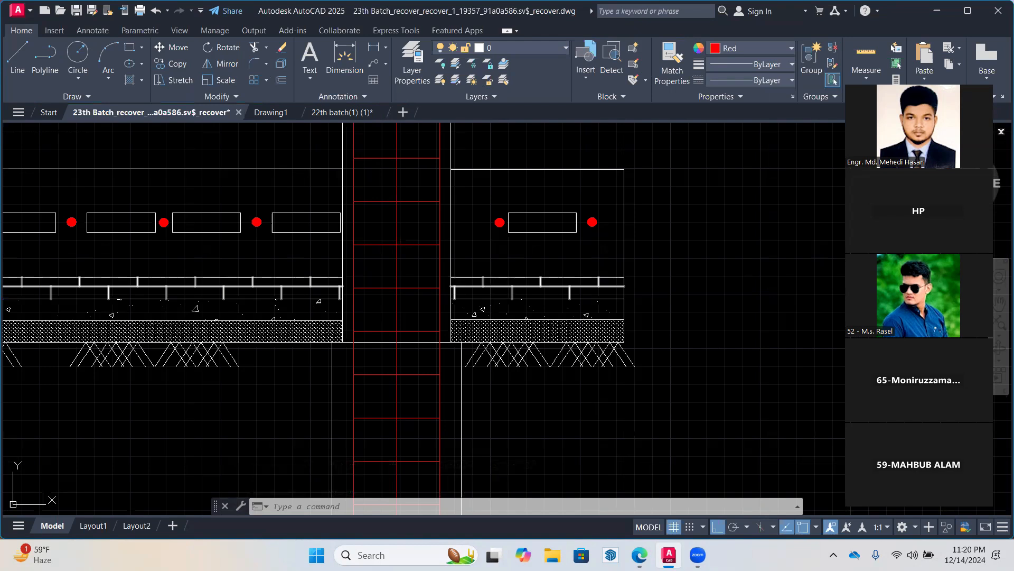
Hatch the thick upper plinth layer around the dots and rectangles with AR-CONC in all three parts
type("h")
key("Return")
left_click(570, 259)
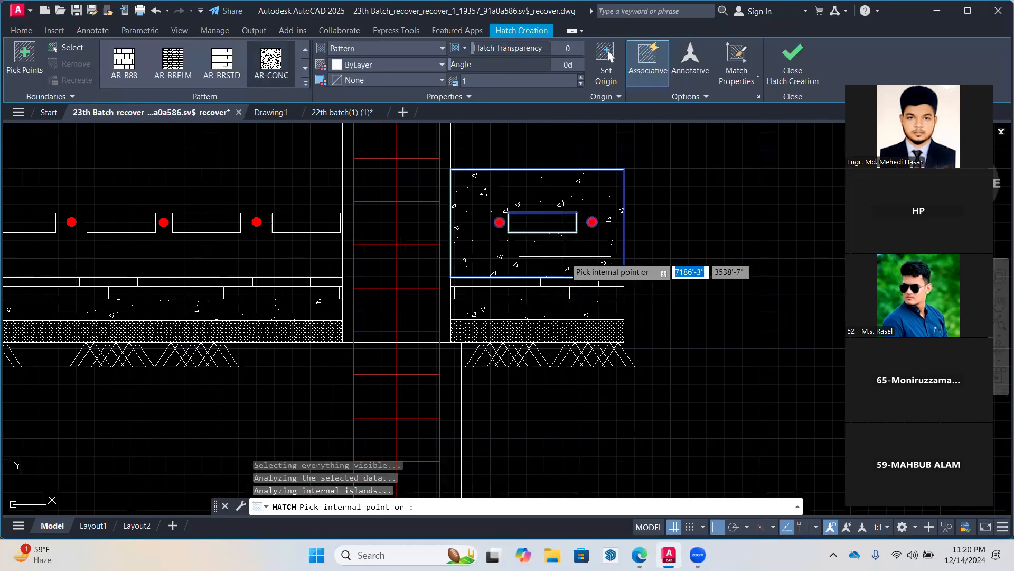
left_click(314, 251)
scroll(322, 252, "down", 2)
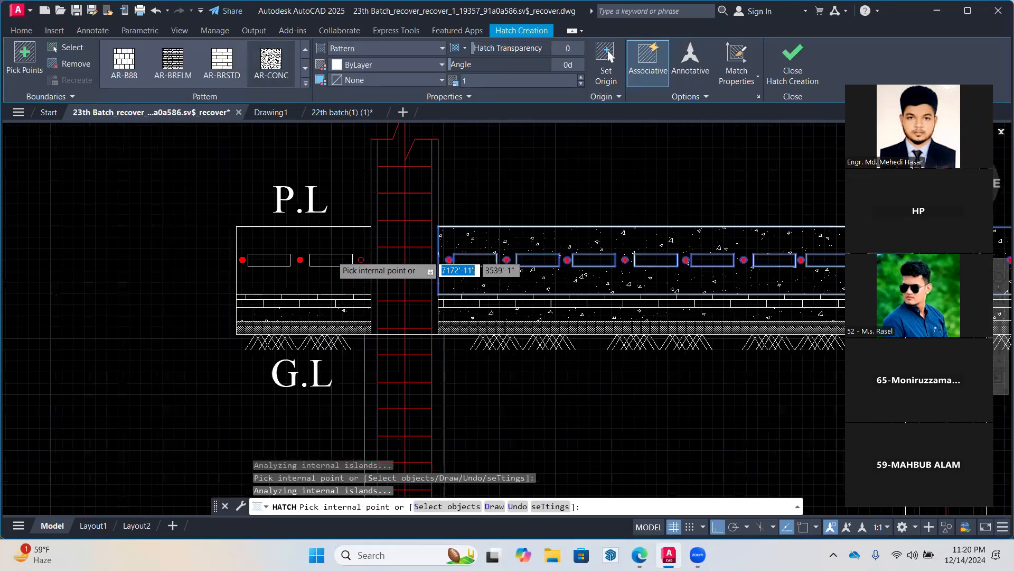
scroll(333, 253, "up", 2)
key("Return")
right_click(320, 237)
key("Escape")
Hatch all the small rectangles along the plinth with the ANSI33 pattern, including the one beyond the right column
key("Return")
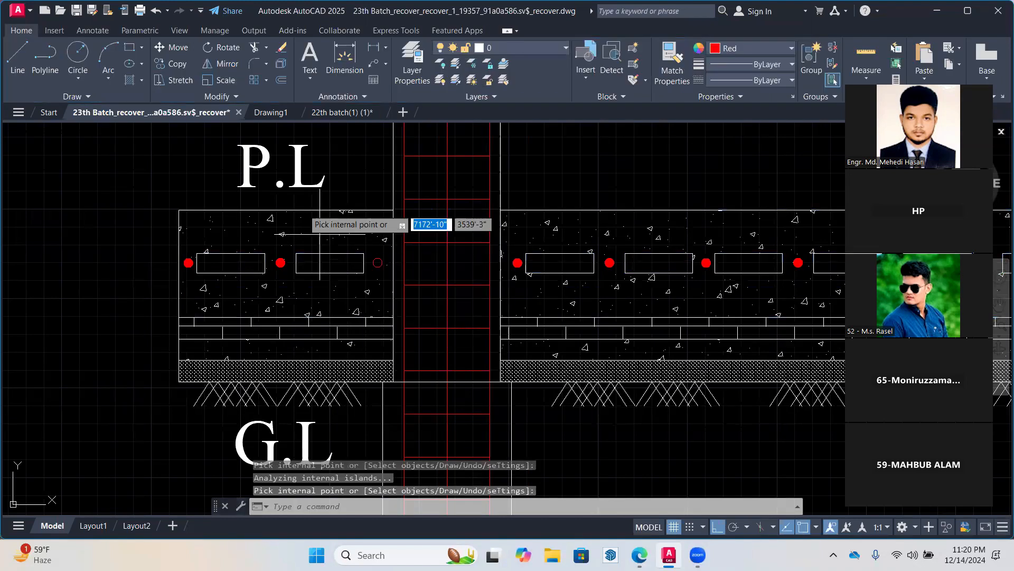
left_click(306, 85)
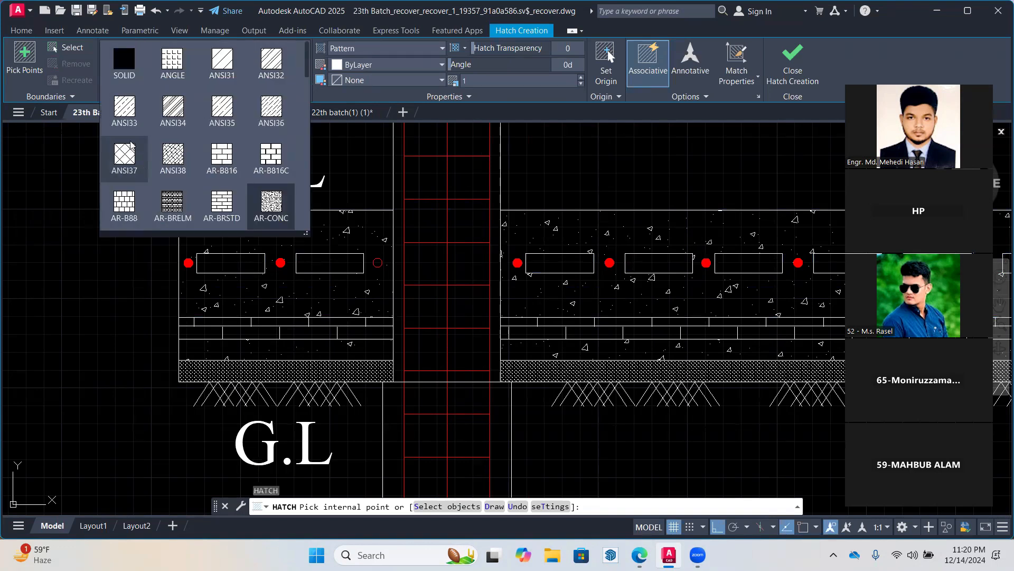
left_click(126, 108)
left_click(222, 263)
left_click(338, 262)
left_click(560, 262)
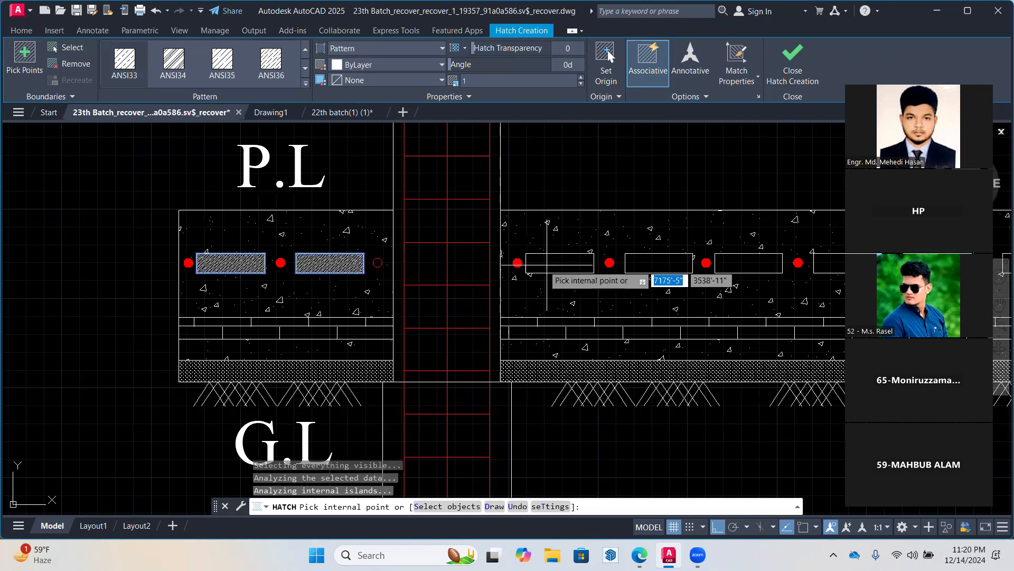
left_click(659, 263)
left_click(748, 263)
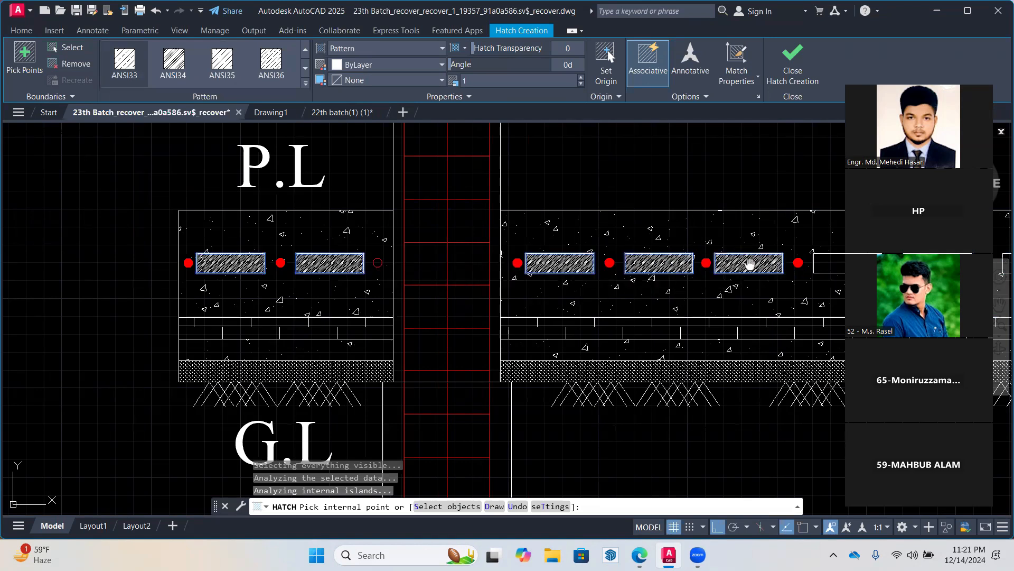
middle_click_drag(836, 263, 537, 289)
left_click(537, 289)
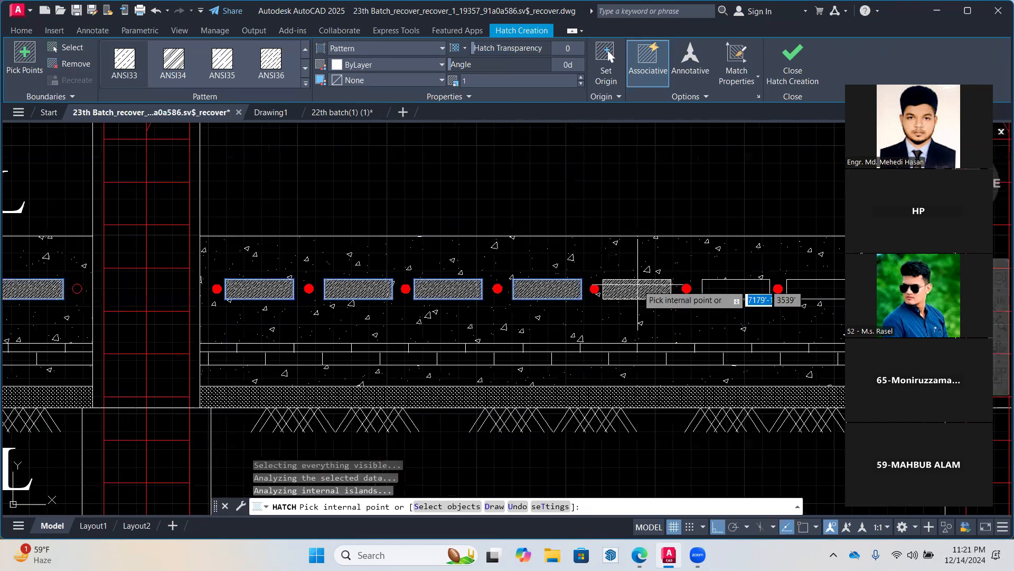
middle_click_drag(667, 287, 436, 285)
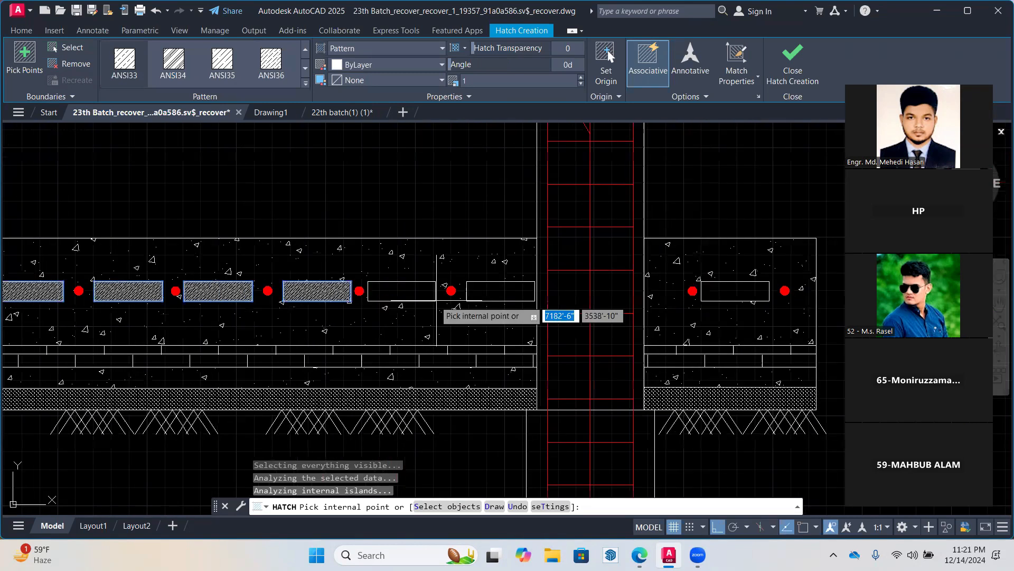
left_click(436, 292)
left_click(500, 290)
key("Escape")
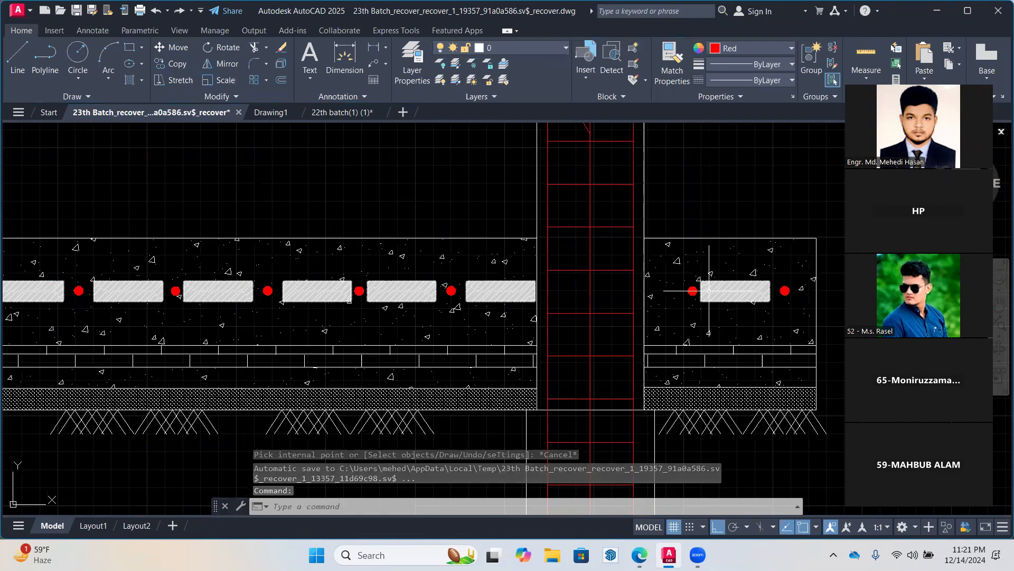
Try to copy the hatched grade beam block from the F2 section to the left column at ground level
scroll(96, 344, "down", 4)
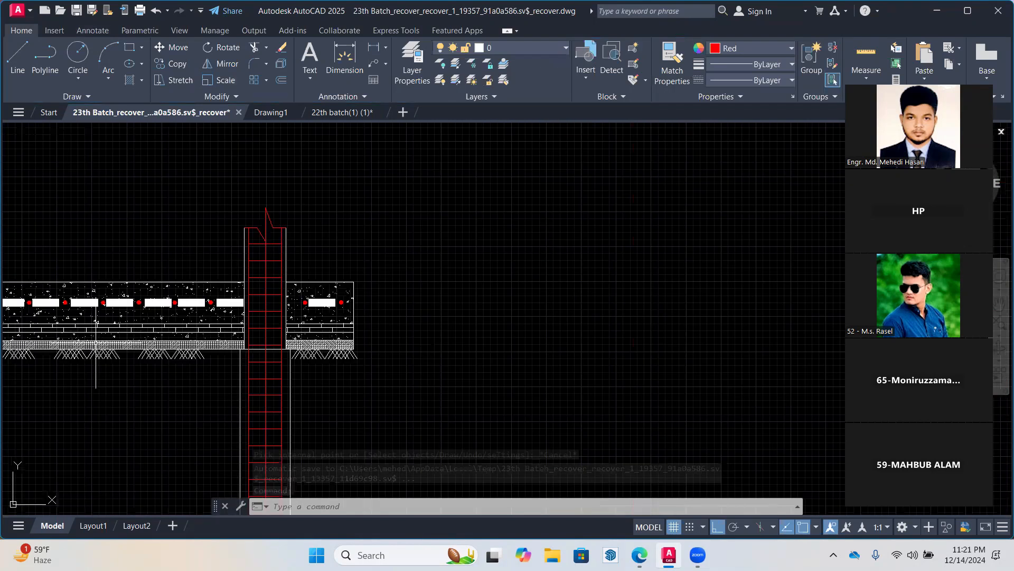
scroll(350, 269, "down", 4)
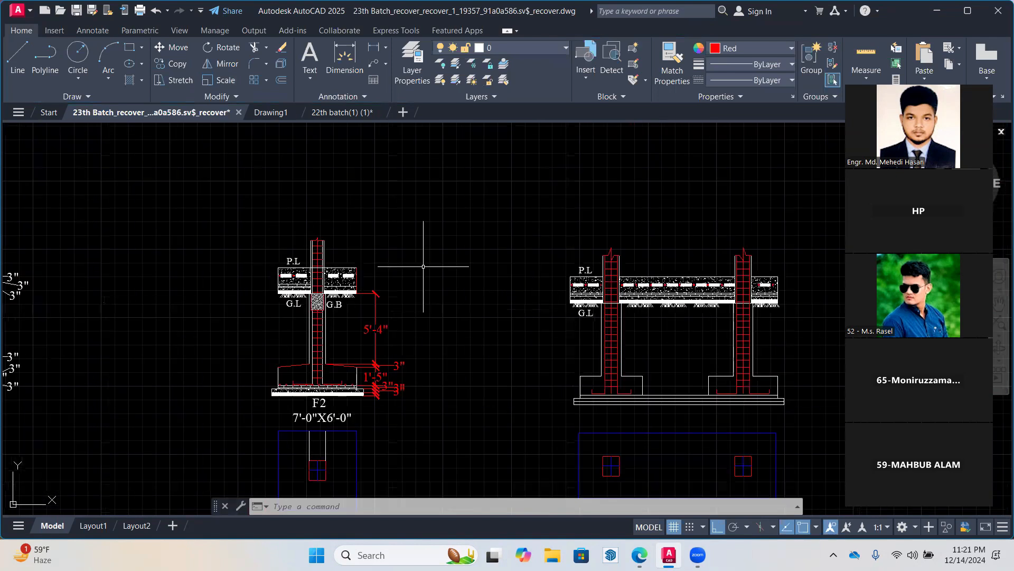
scroll(316, 303, "up", 10)
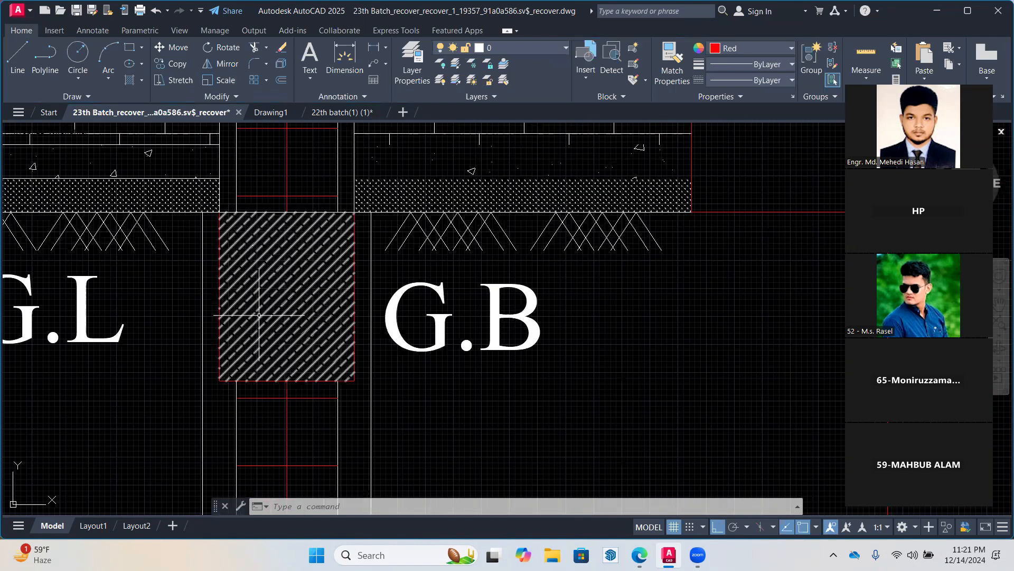
left_click(259, 315)
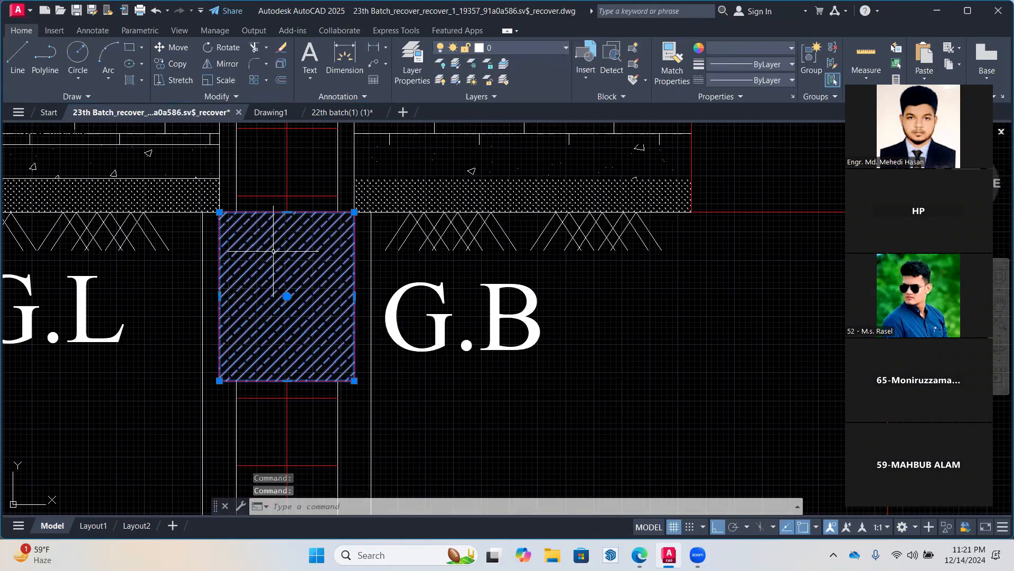
type("co")
key("Return")
left_click(220, 212)
scroll(219, 245, "down", 5)
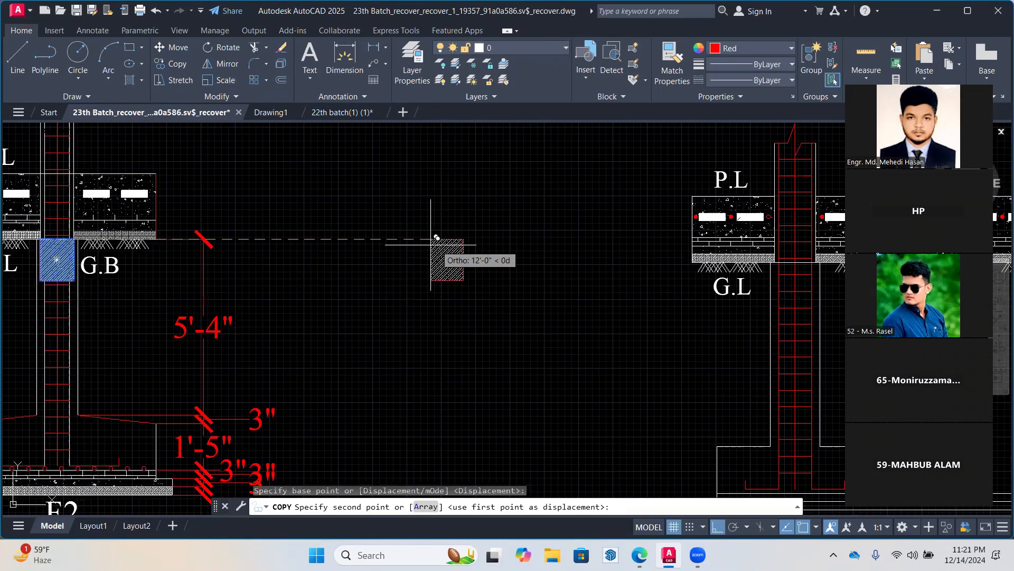
scroll(840, 277, "up", 7)
left_click(357, 178)
scroll(393, 306, "down", 4)
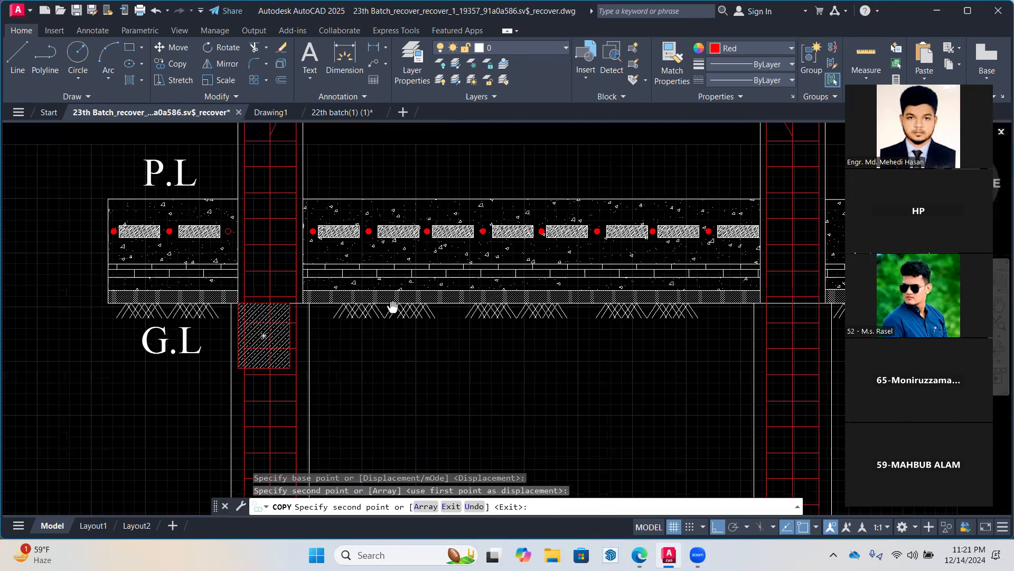
Undo the placed copy of the grade beam block and cancel the copy operation
key("ctrl+z")
scroll(505, 288, "up", 4)
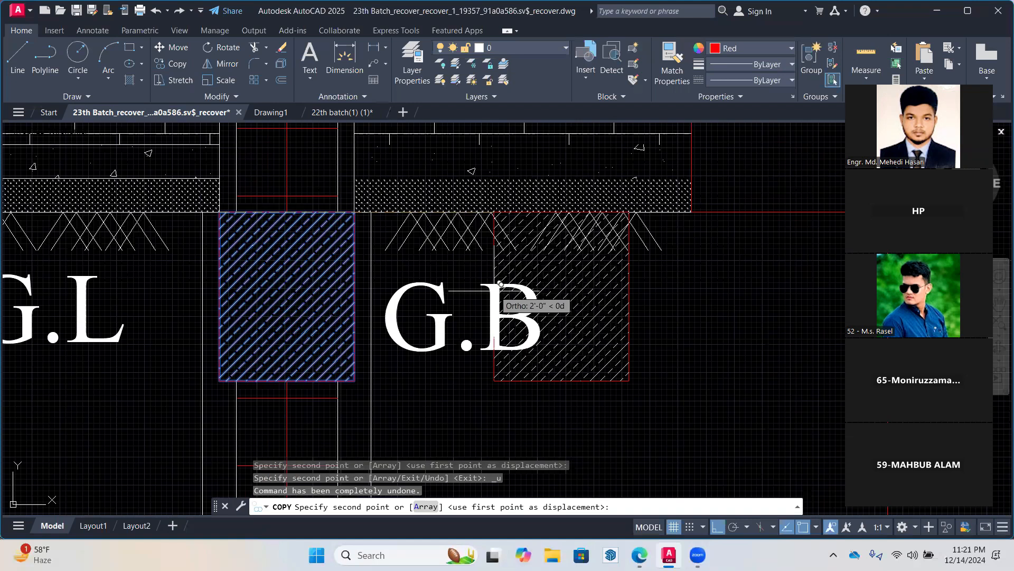
key("Escape")
scroll(501, 284, "down", 4)
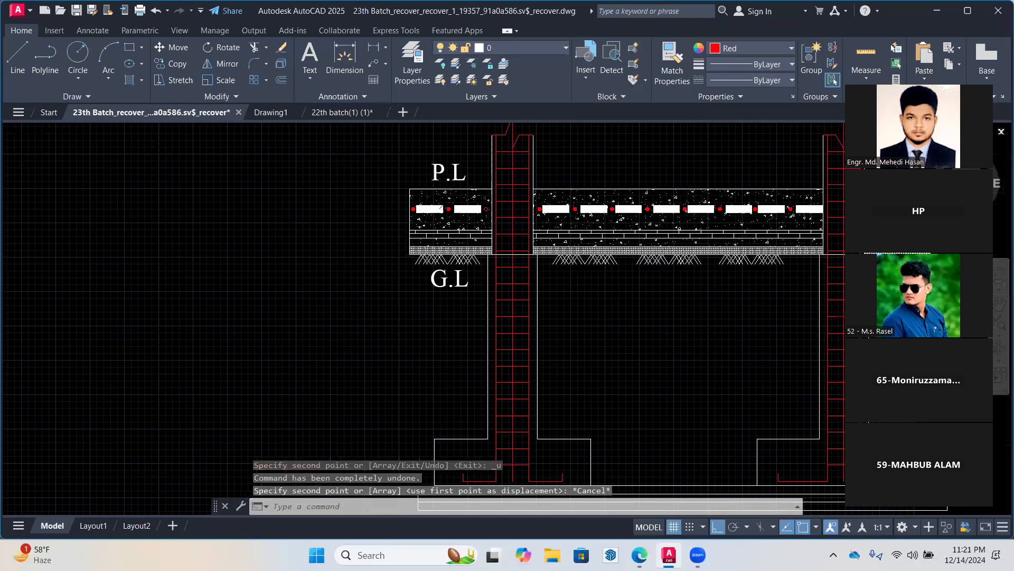
Draw a 12 by 15 rectangle in the empty area beside the G.L label of the combined footing section
scroll(487, 271, "up", 4)
left_click(130, 47)
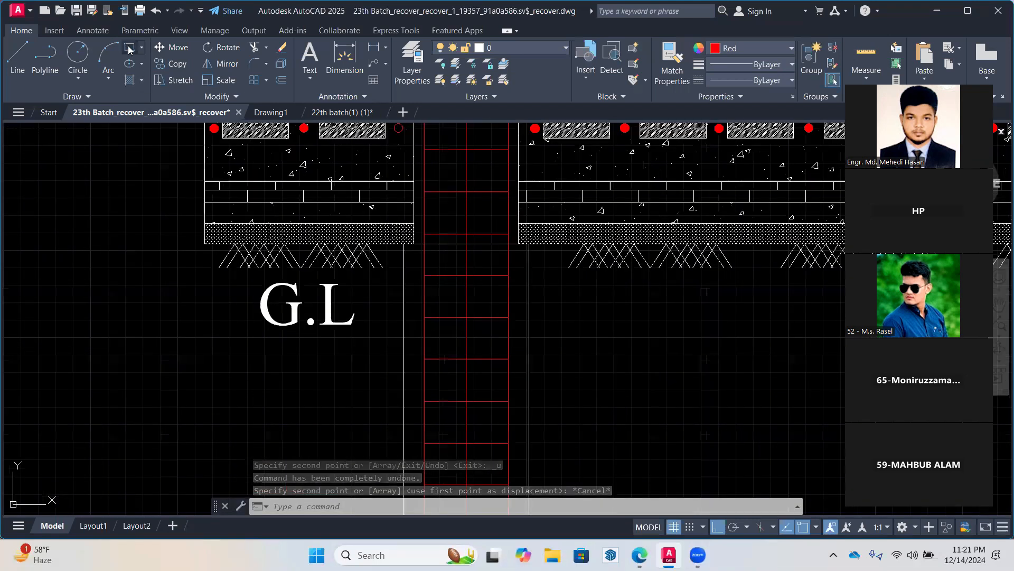
left_click(93, 296)
type("12")
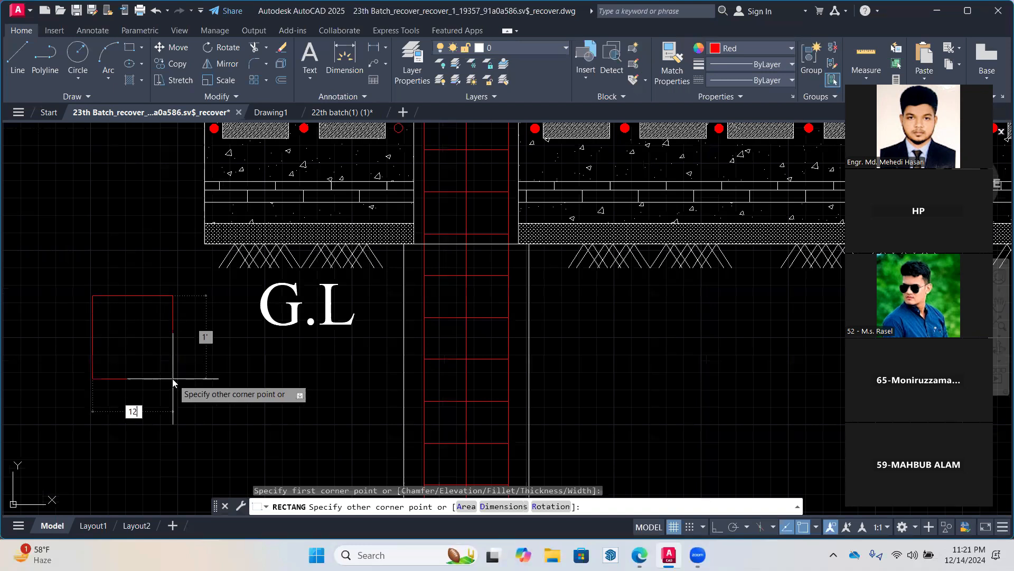
type(",15")
key("Return")
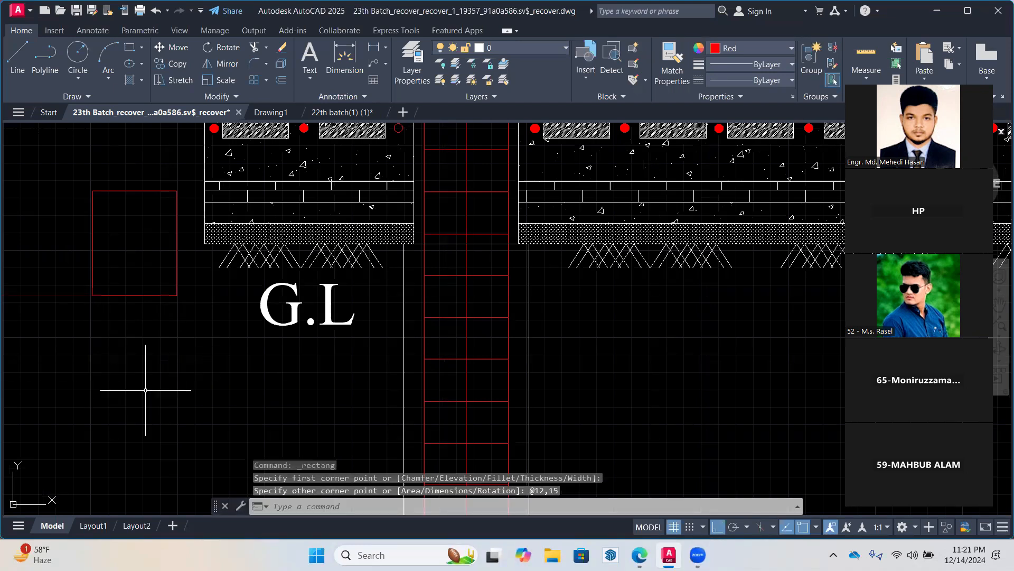
Move the rectangle by its upper-left corner to where the left column's outer reinforcement line meets the ground line
left_click(182, 317)
left_click(105, 283)
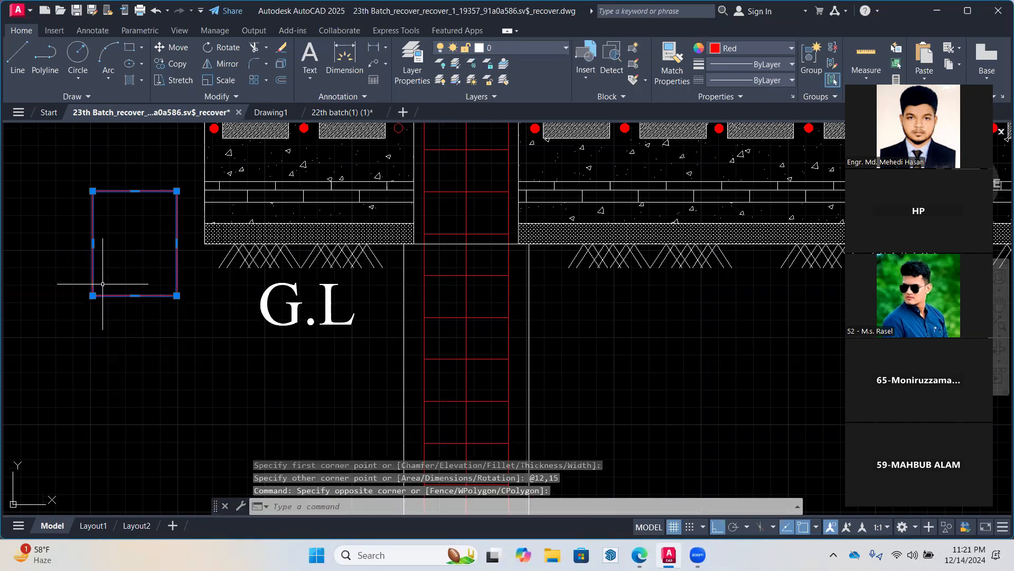
left_click(172, 48)
left_click(92, 191)
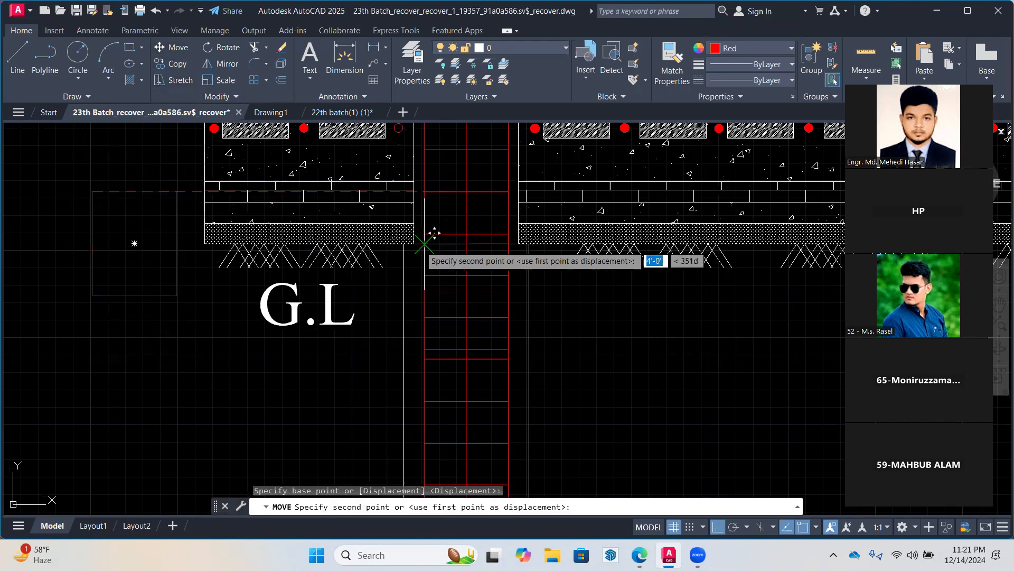
left_click(434, 233)
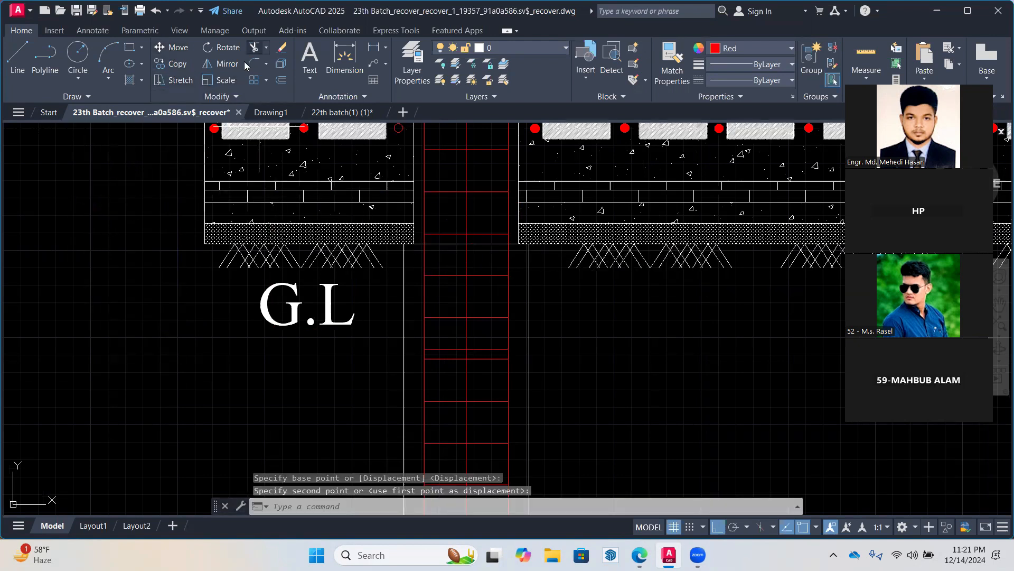
Trim the column's vertical and horizontal reinforcement lines inside the grade beam rectangle on the left column
left_click(254, 47)
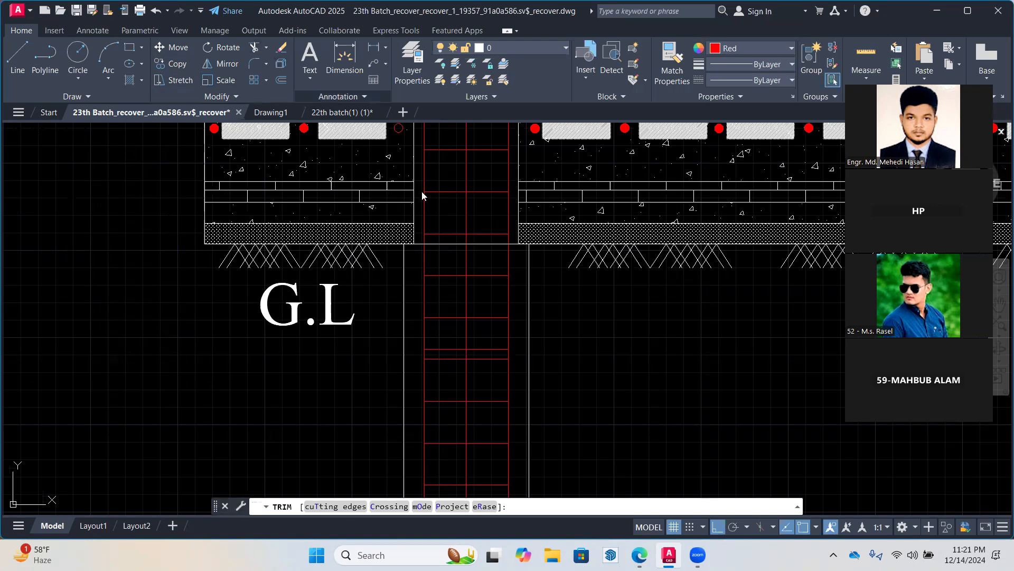
left_click(481, 337)
left_click(443, 263)
left_click(475, 263)
key("Return")
key("Return")
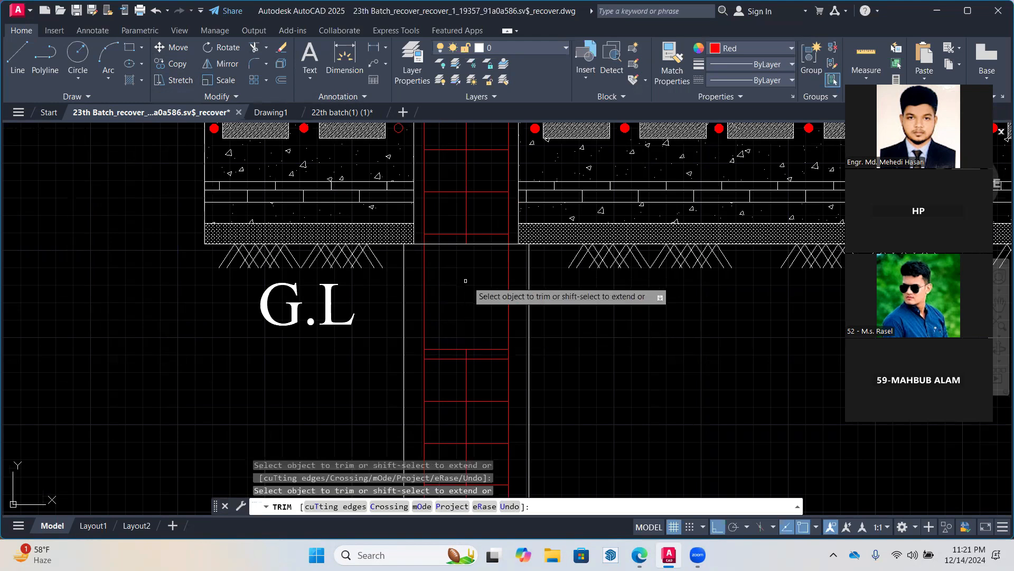
key("Escape")
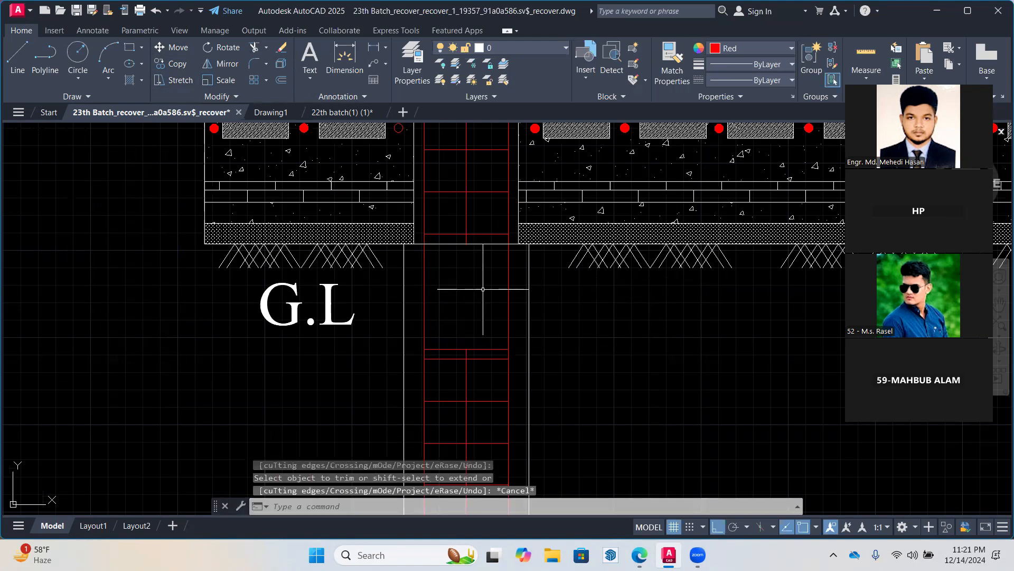
Copy the grade beam rectangle by its upper-left corner to the same ground-level point on the right column
left_click(509, 300)
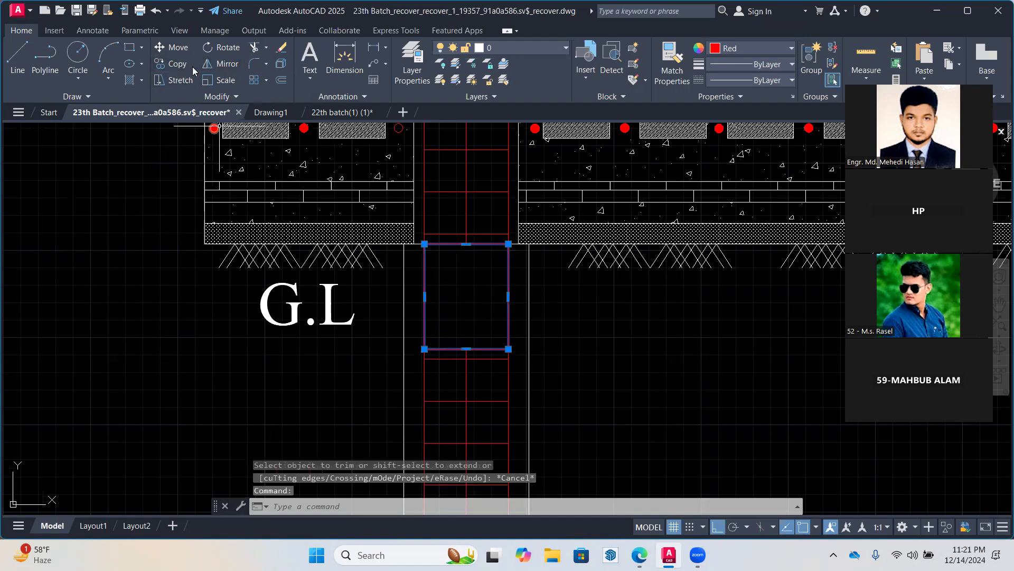
left_click(174, 63)
left_click(424, 243)
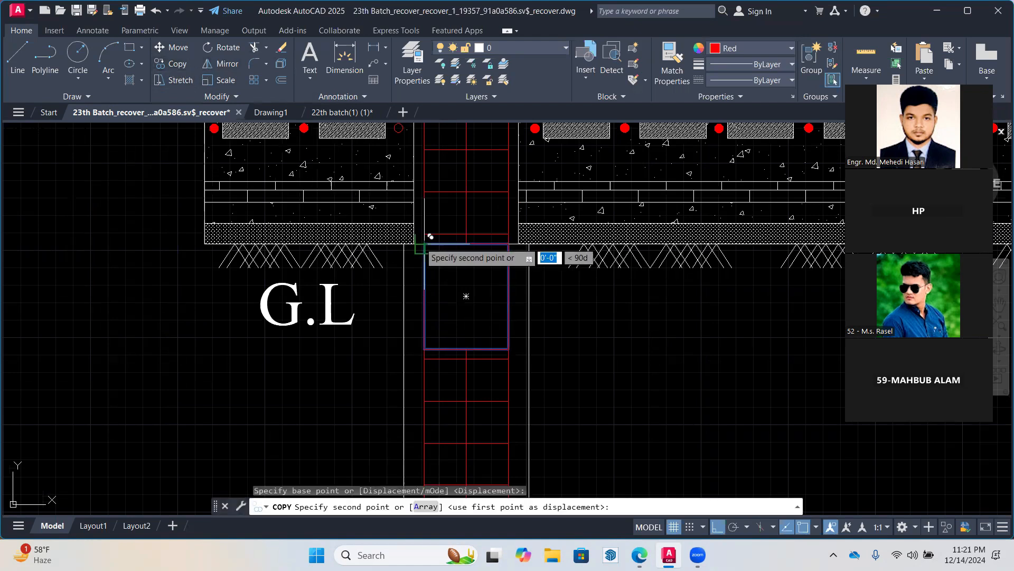
scroll(147, 285, "down", 2)
scroll(335, 366, "up", 2)
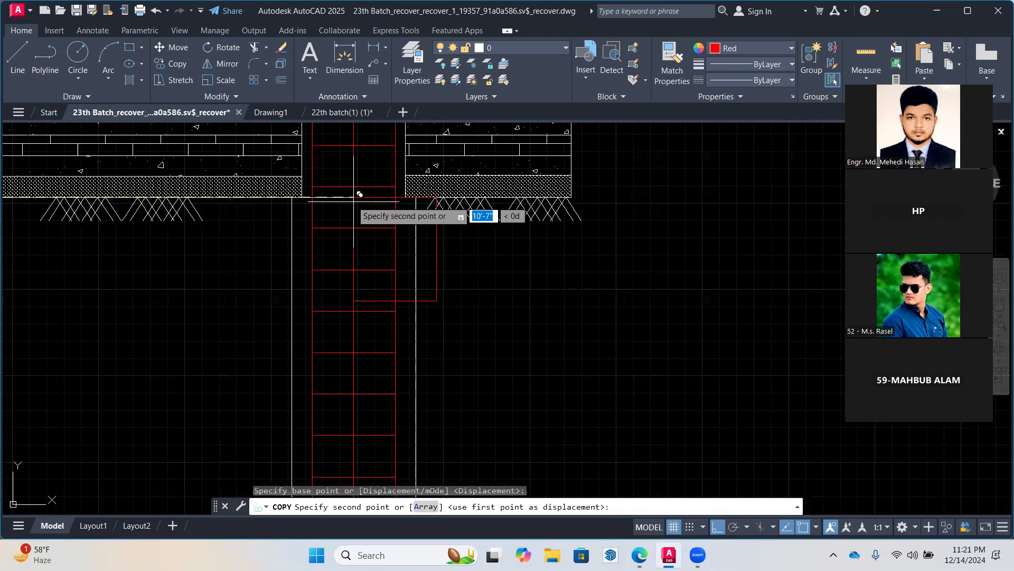
left_click(313, 198)
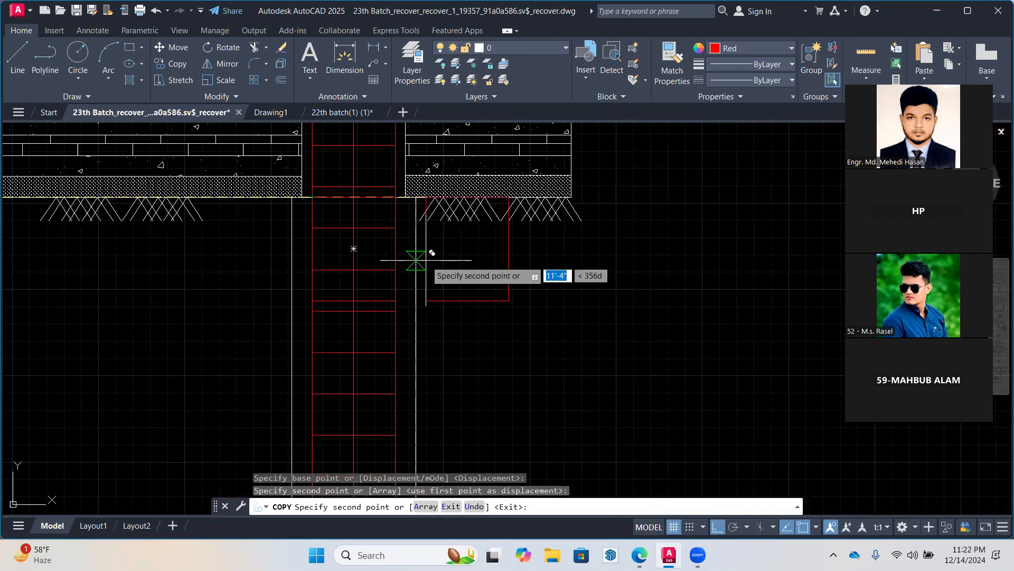
key("Escape")
key("Escape")
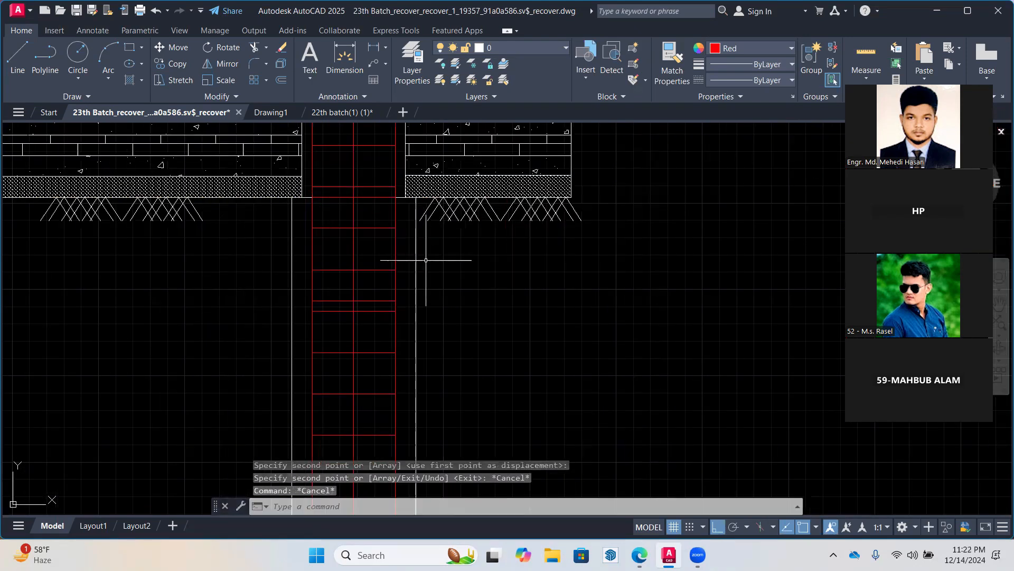
Trim the reinforcement lines inside the grade beam rectangle on the right column
left_click(254, 48)
scroll(366, 219, "up", 1)
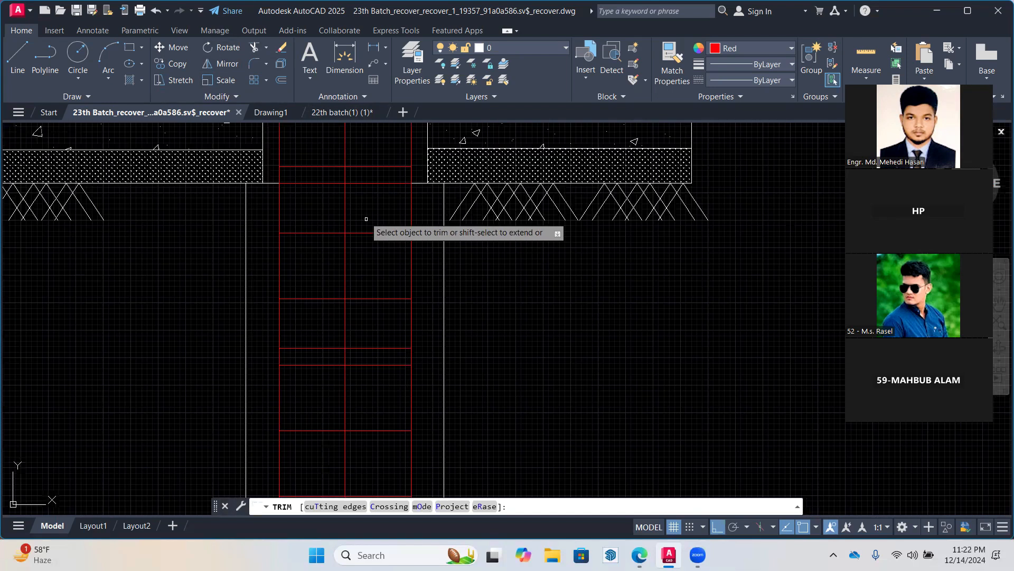
left_click_drag(366, 219, 324, 240)
mouse_move(318, 285)
left_mouse_down()
mouse_move(298, 317)
mouse_move(390, 324)
mouse_move(351, 294)
left_mouse_up()
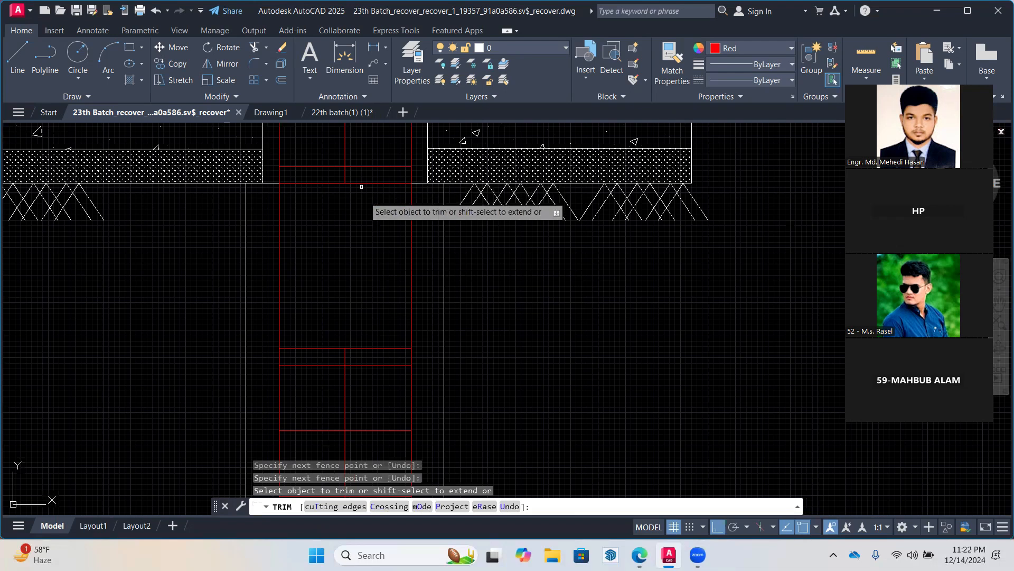
scroll(373, 245, "down", 2)
Draw a large freehand rectangle in the empty area to the right of the combined footing section
left_click(21, 61)
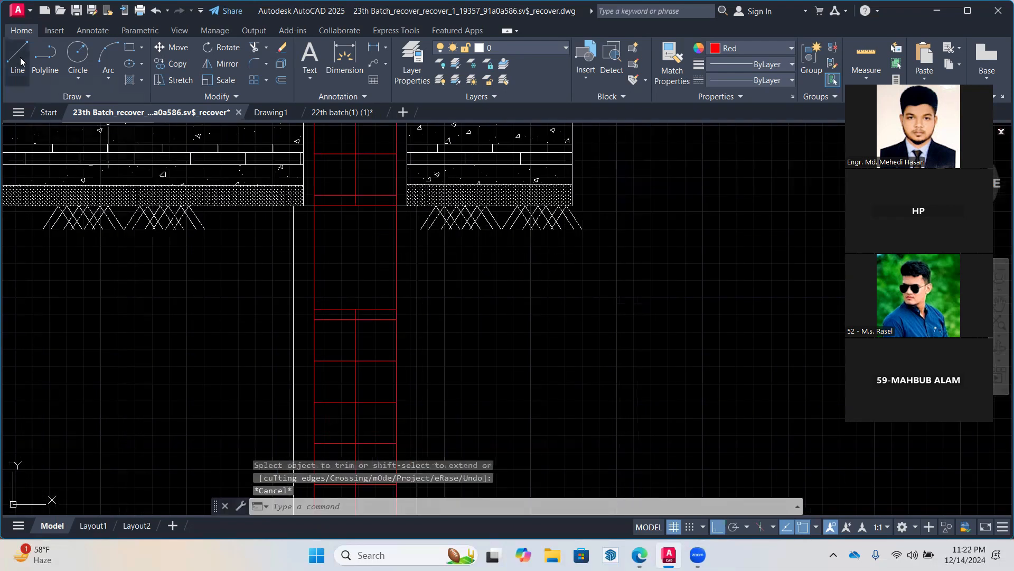
scroll(473, 309, "down", 2)
scroll(478, 311, "down", 2)
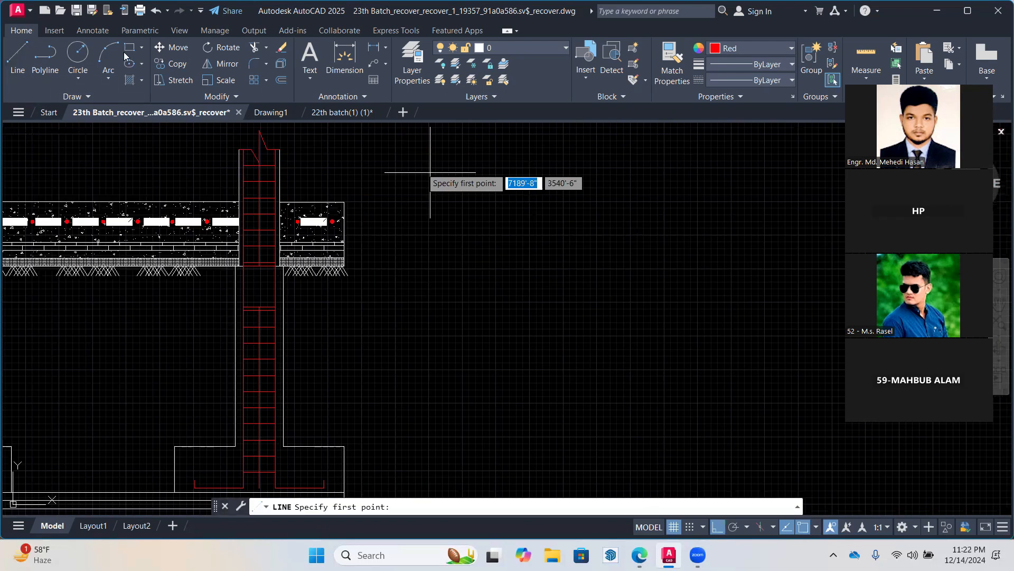
key("Escape")
type("rec")
key("Return")
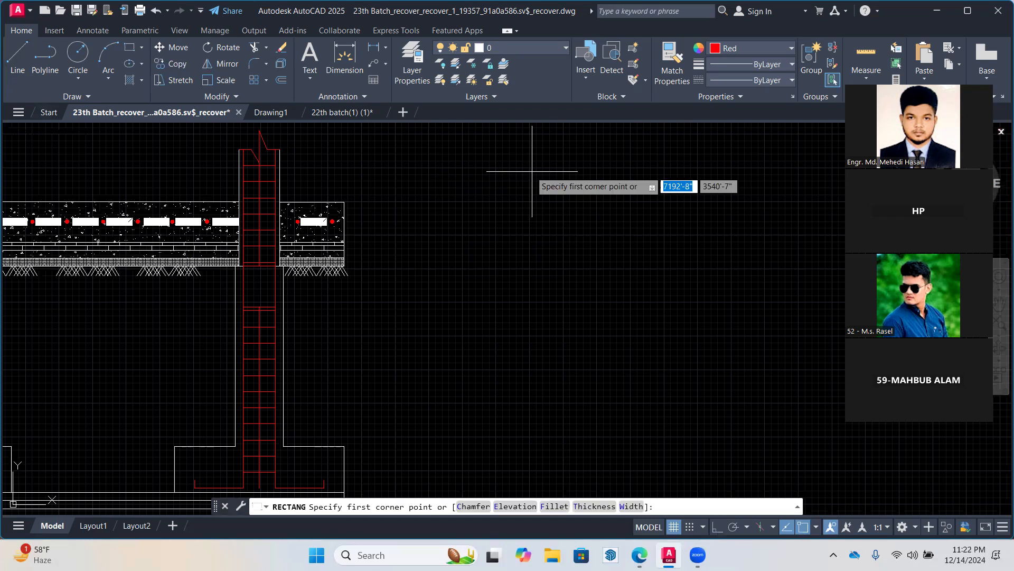
left_click(528, 170)
left_click(742, 280)
middle_click_drag(742, 280, 590, 242)
Draw a three-sided line outline about 1'-11" wide from the large rectangle's left edge out and back to its upper-left corner
key("F8")
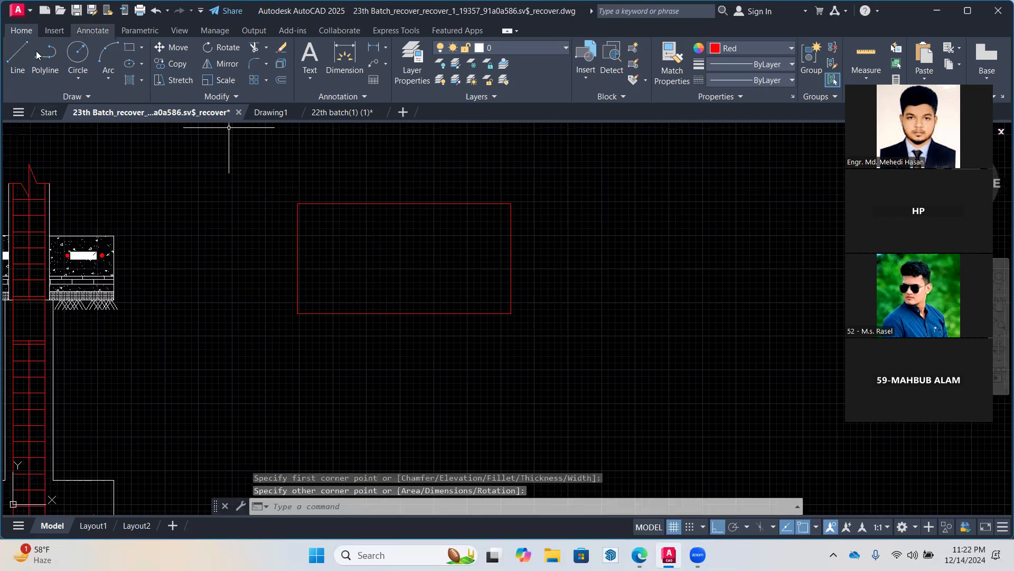
left_click(17, 58)
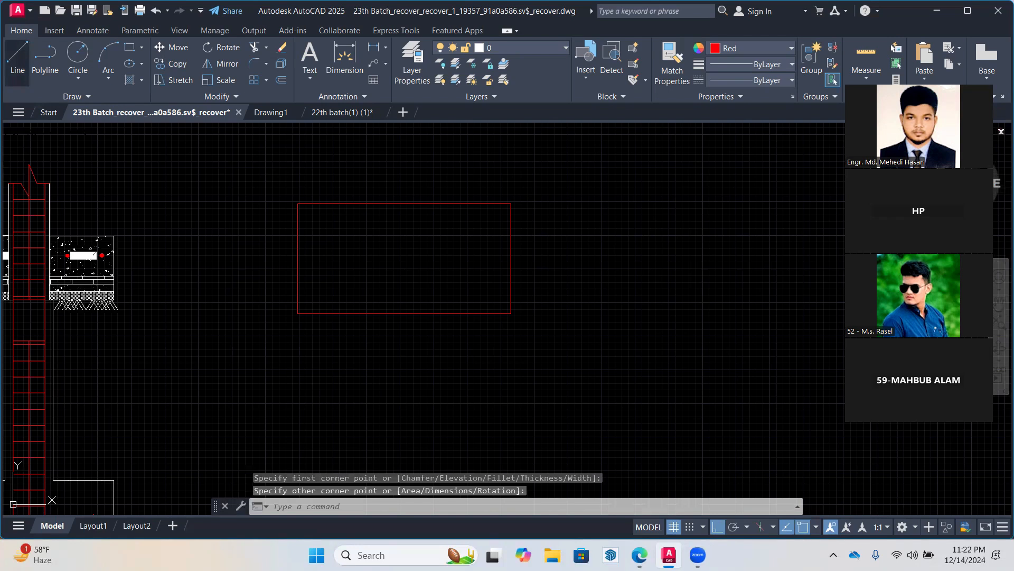
middle_click_drag(305, 273, 496, 312)
scroll(496, 312, "up", 4)
left_click(490, 281)
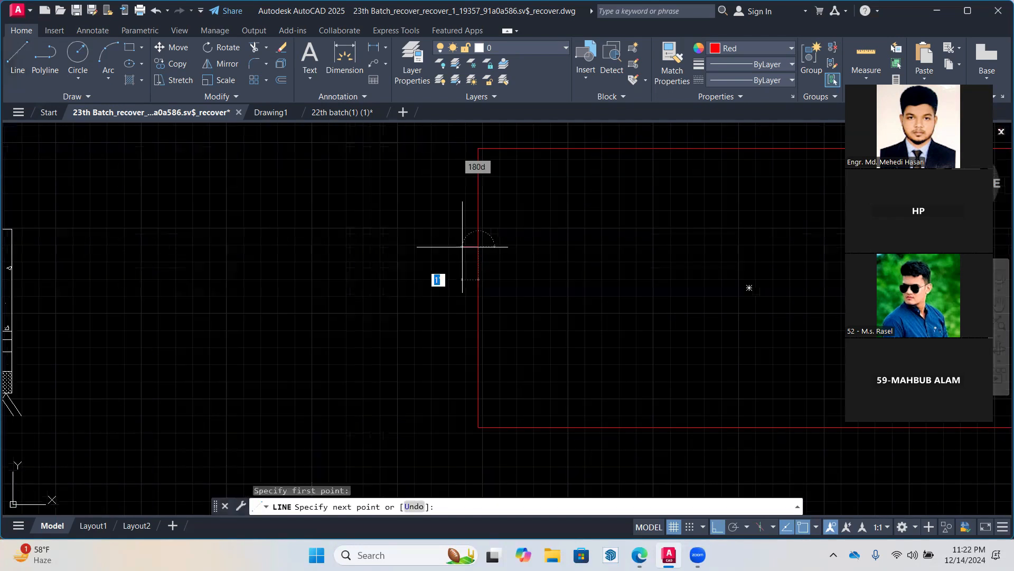
middle_click_drag(462, 247, 500, 309)
left_click(361, 308)
left_click(361, 206)
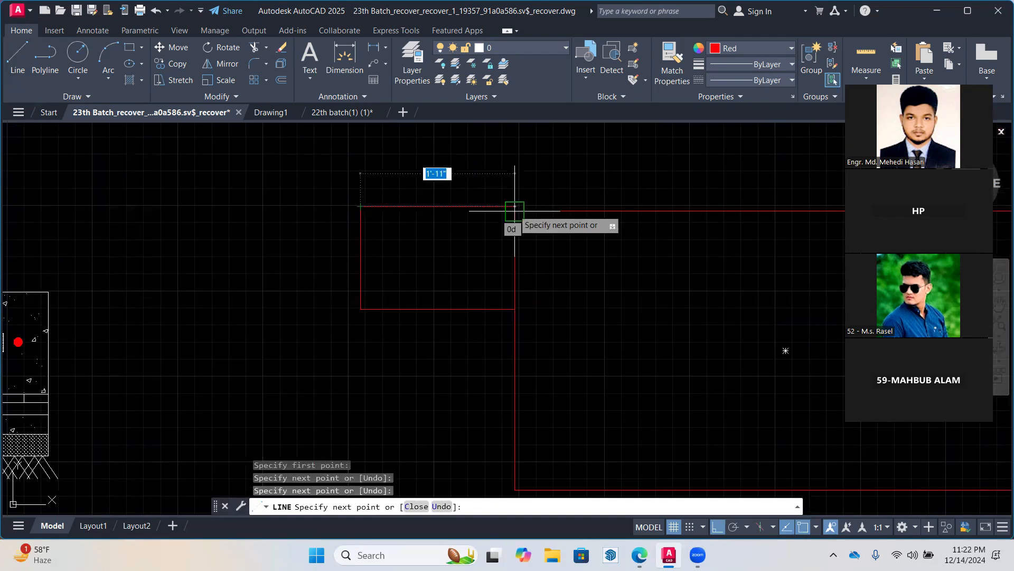
left_click(513, 209)
key("Return")
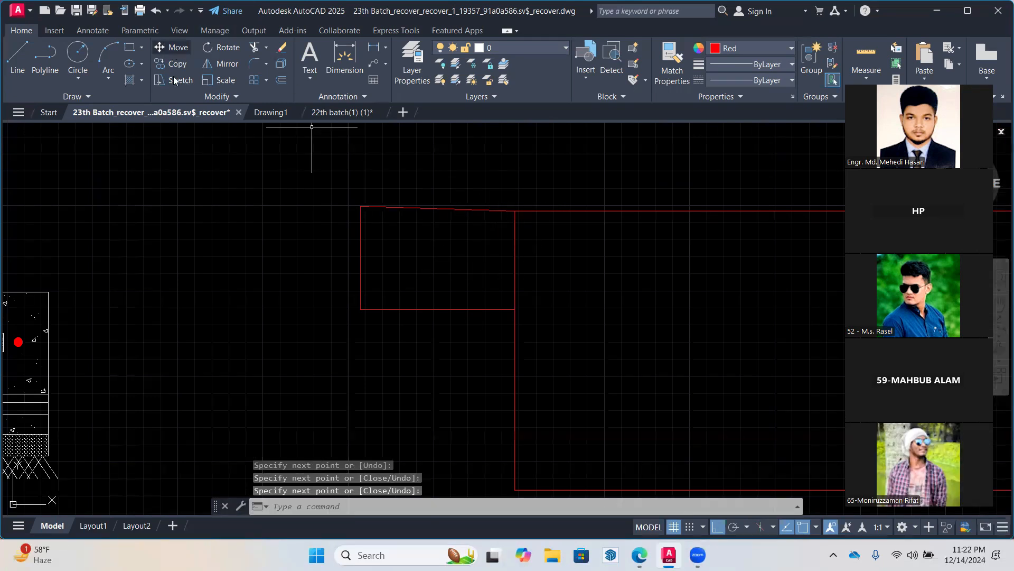
middle_click_drag(443, 175, 446, 179)
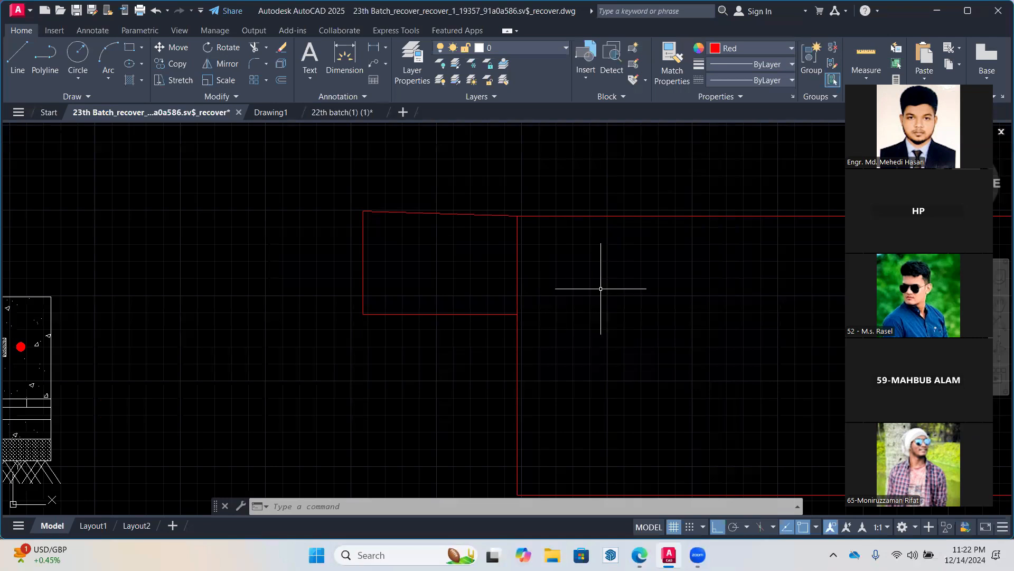
scroll(586, 288, "down", 2)
middle_click_drag(584, 288, 380, 303)
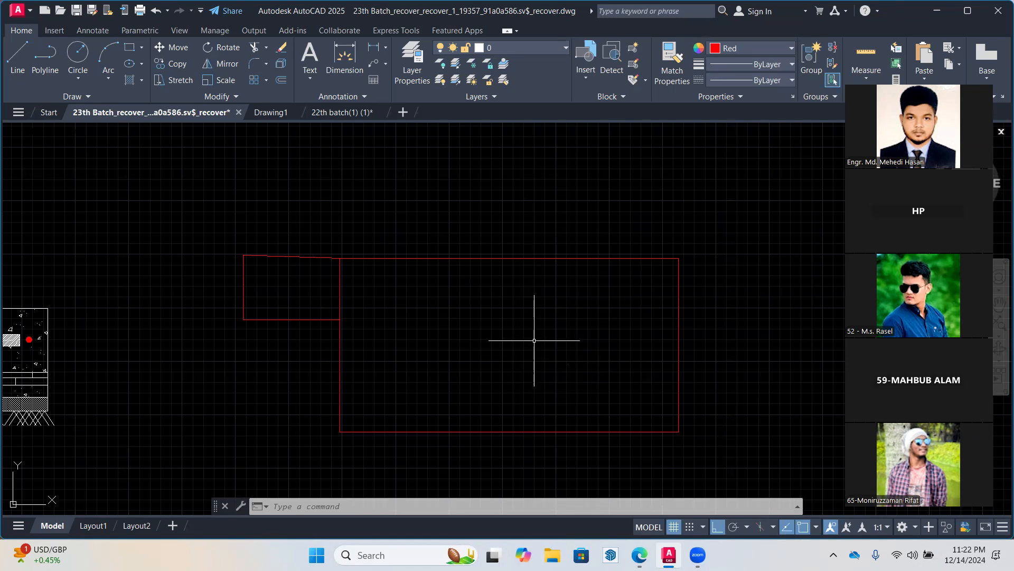
middle_click_drag(291, 245, 292, 268)
scroll(293, 269, "up", 2)
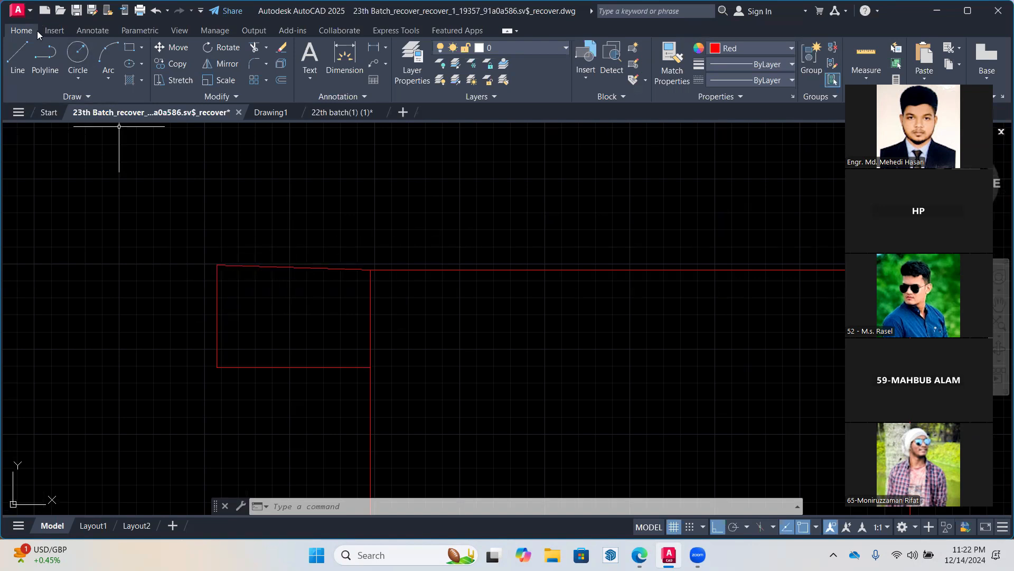
Draw a short horizontal line in the empty space above and left of the small three-sided outline
left_click(17, 56)
middle_click_drag(293, 272, 508, 298)
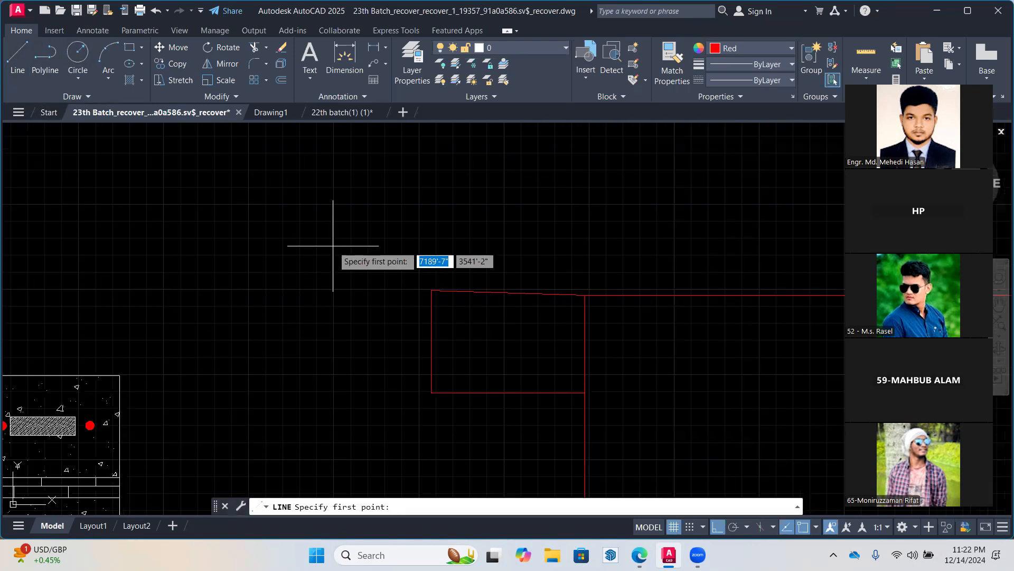
left_click(259, 203)
left_click(388, 203)
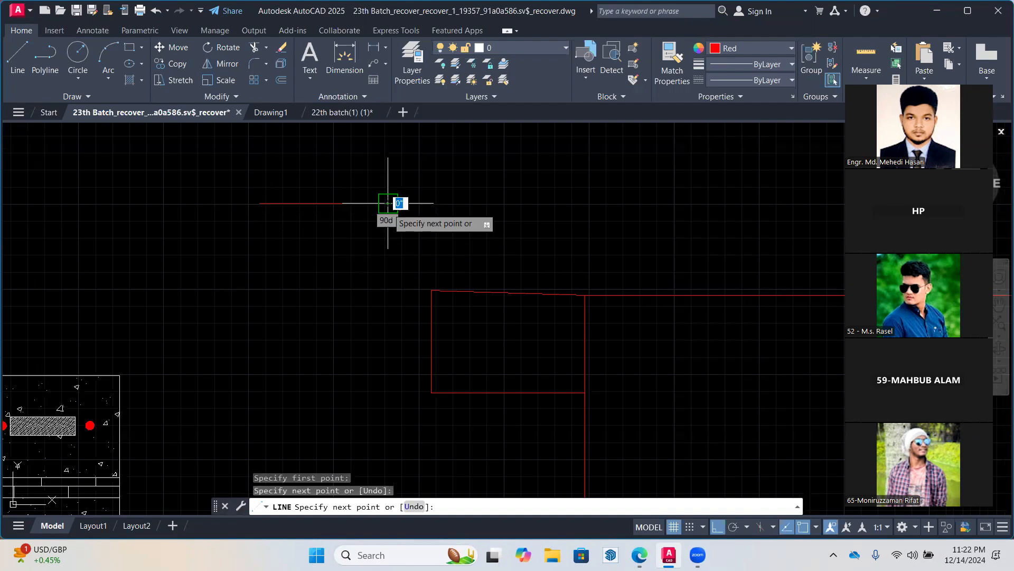
key("Return")
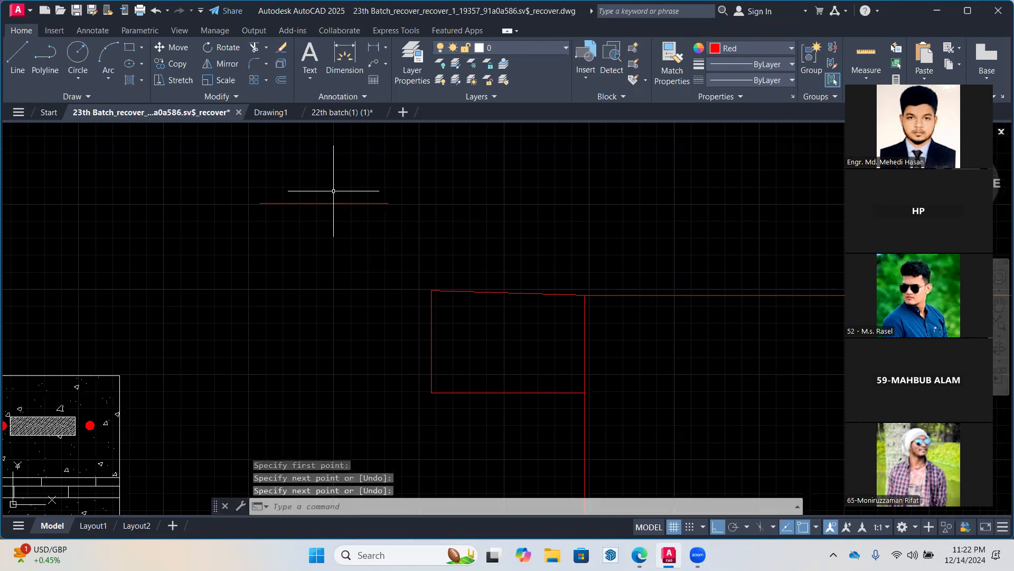
Draw a line from the short horizontal line's midpoint straight down and across to the small outline's left edge
left_click(18, 56)
left_click(324, 203)
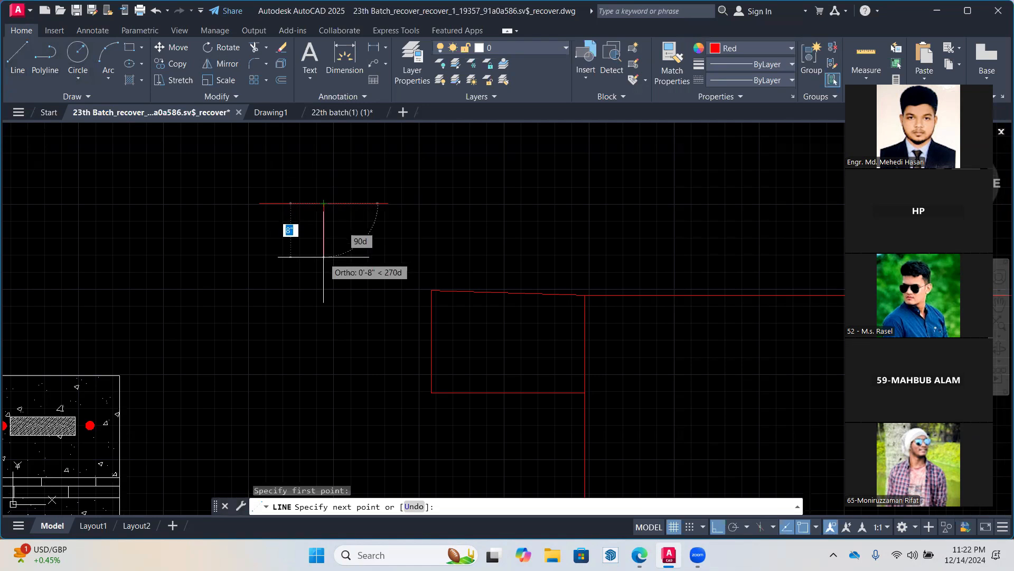
left_click(324, 322)
left_click(431, 322)
key("Return")
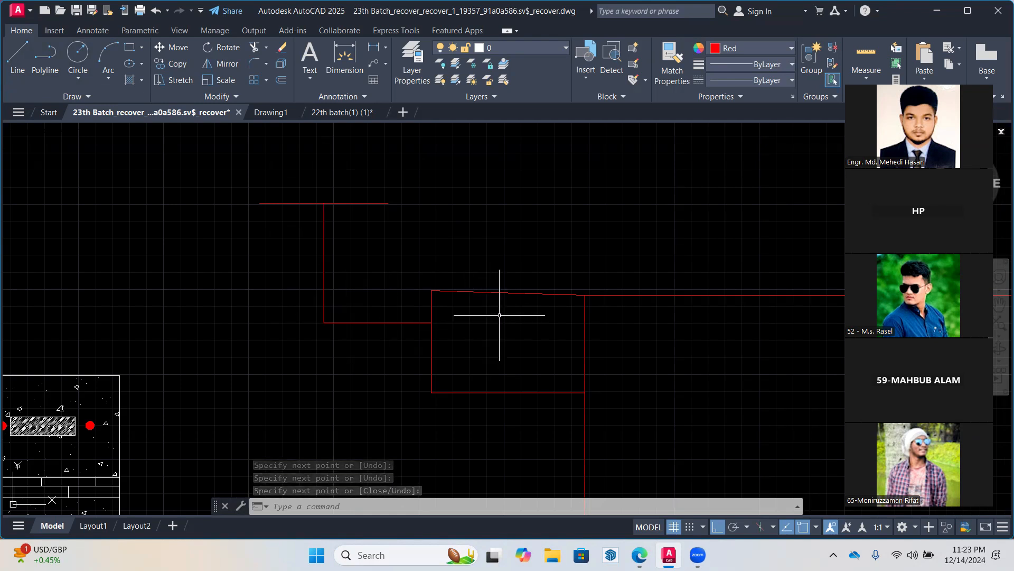
Draw a stepped line from the large rectangle's left edge inward, down, and across to near the rectangle's middle
mouse_move(489, 311)
middle_mouse_down()
mouse_move(403, 315)
mouse_move(404, 283)
middle_mouse_up()
left_click(17, 55)
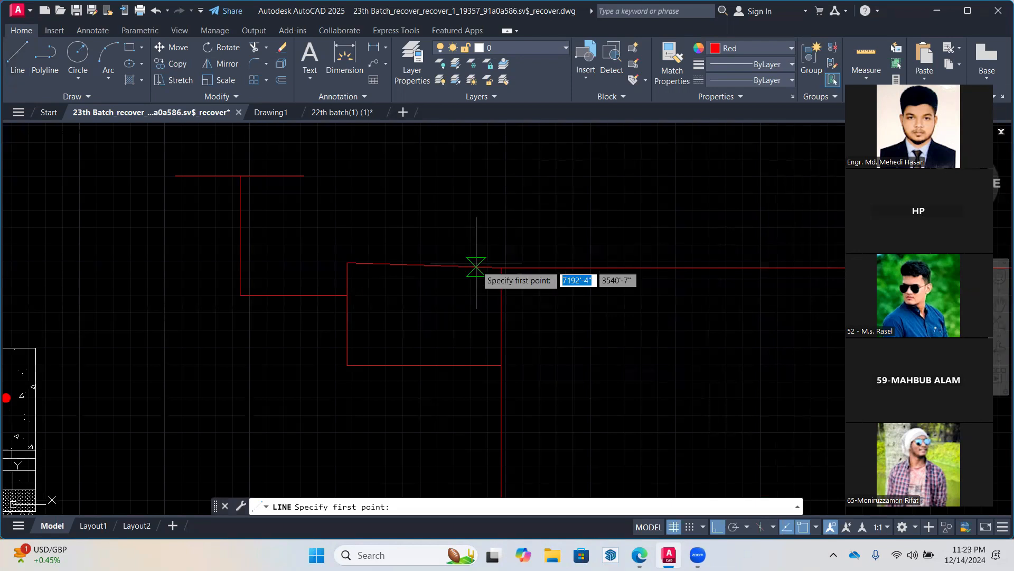
left_click(501, 319)
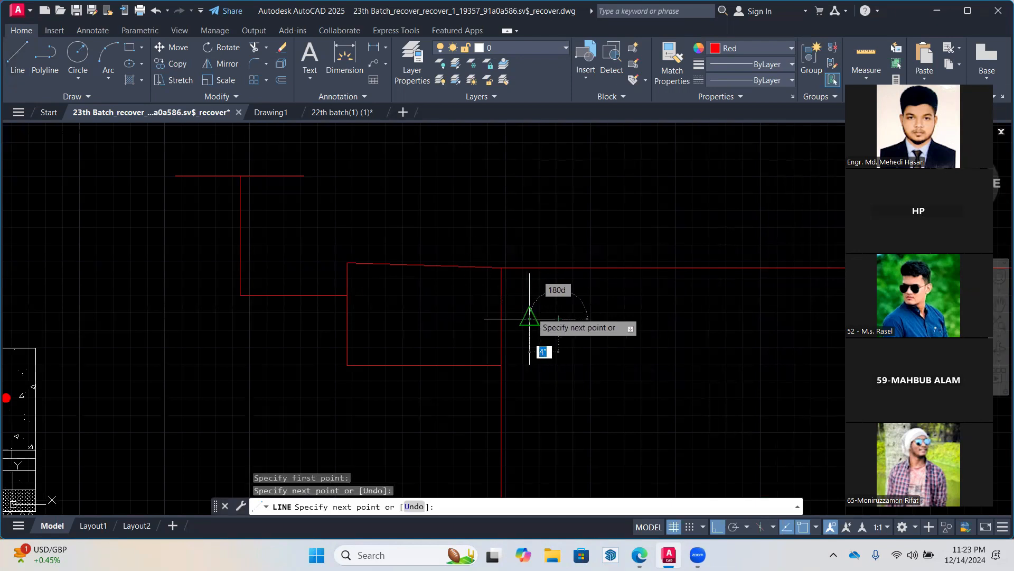
middle_click_drag(552, 399, 546, 287)
left_click(540, 393)
middle_click_drag(664, 401, 452, 400)
left_click(540, 397)
key("Return")
Draw a vertical line through the middle of the large rectangle down to its bottom edge
key("Return")
left_click(553, 187)
left_click(554, 423)
key("Return")
Draw two short, closely spaced horizontal lines across the upper part of the vertical line
key("Return")
left_click(527, 237)
left_click(581, 237)
key("Return")
key("Return")
left_click(531, 250)
left_click(578, 250)
key("Return")
Draw two more short horizontal lines across the lower part of the vertical line
key("Return")
left_click(532, 326)
left_click(594, 326)
key("Return")
key("Return")
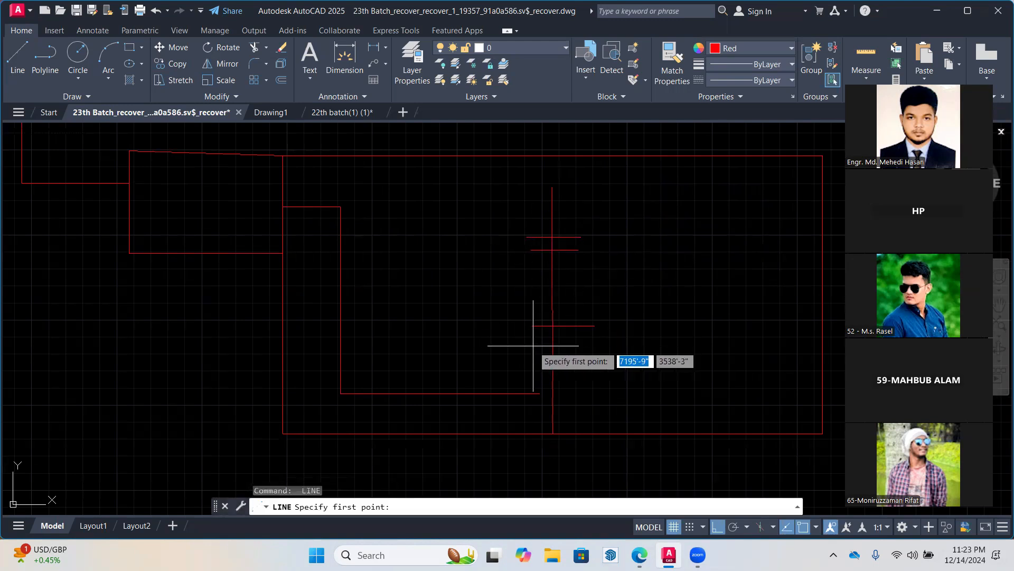
left_click(531, 342)
left_click(585, 342)
key("Return")
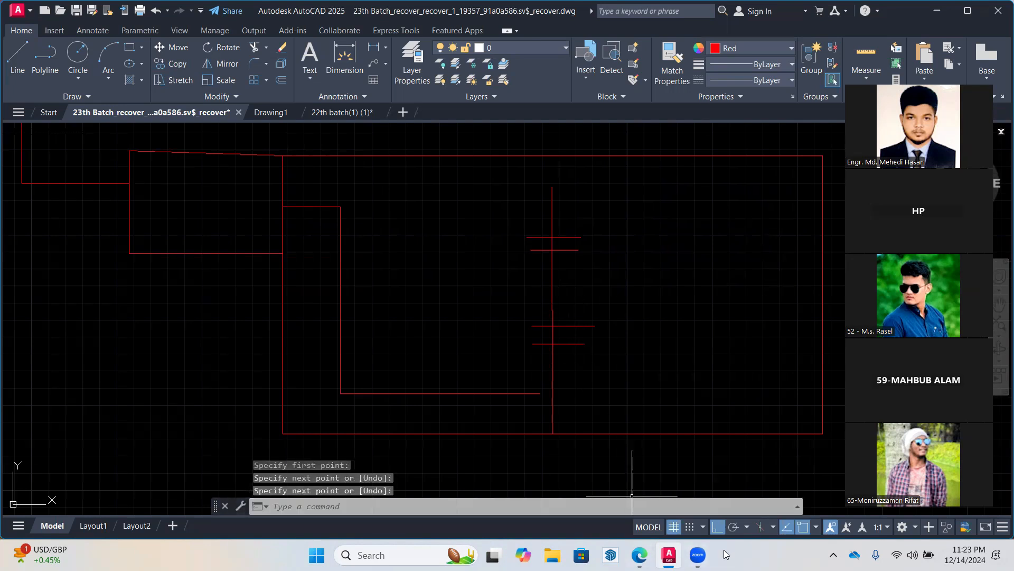
Draw a horizontal line about 1'-11" long crossing the upper part of the large rectangle's right edge
middle_click_drag(662, 332, 603, 305)
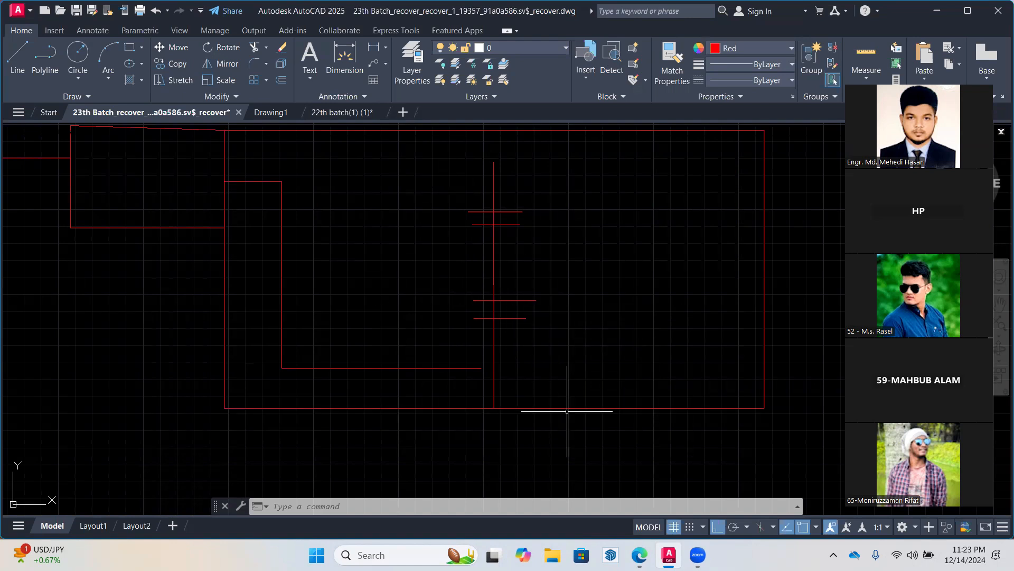
mouse_move(602, 337)
middle_mouse_down()
mouse_move(392, 370)
mouse_move(372, 398)
middle_mouse_up()
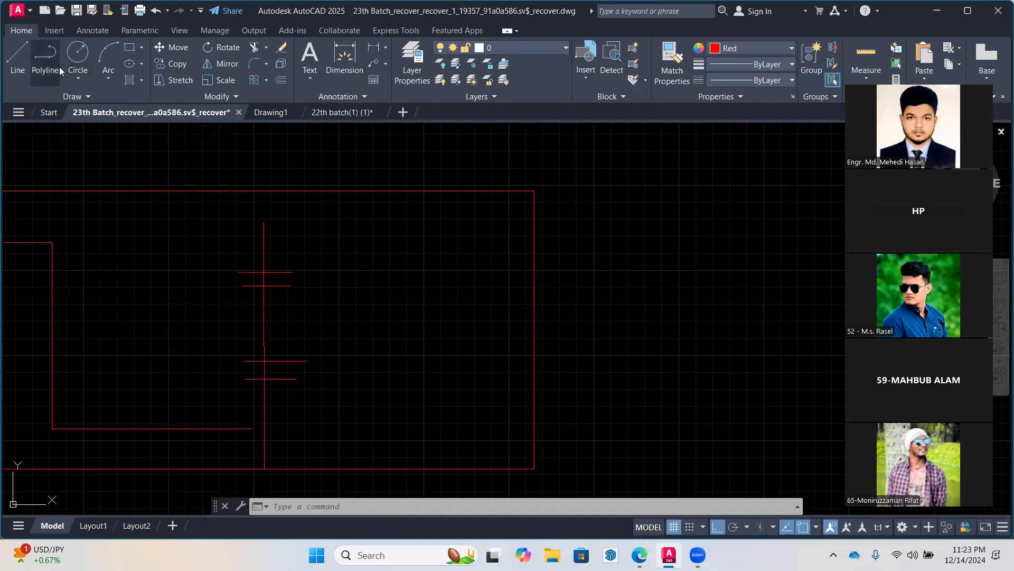
left_click(25, 58)
left_click(510, 258)
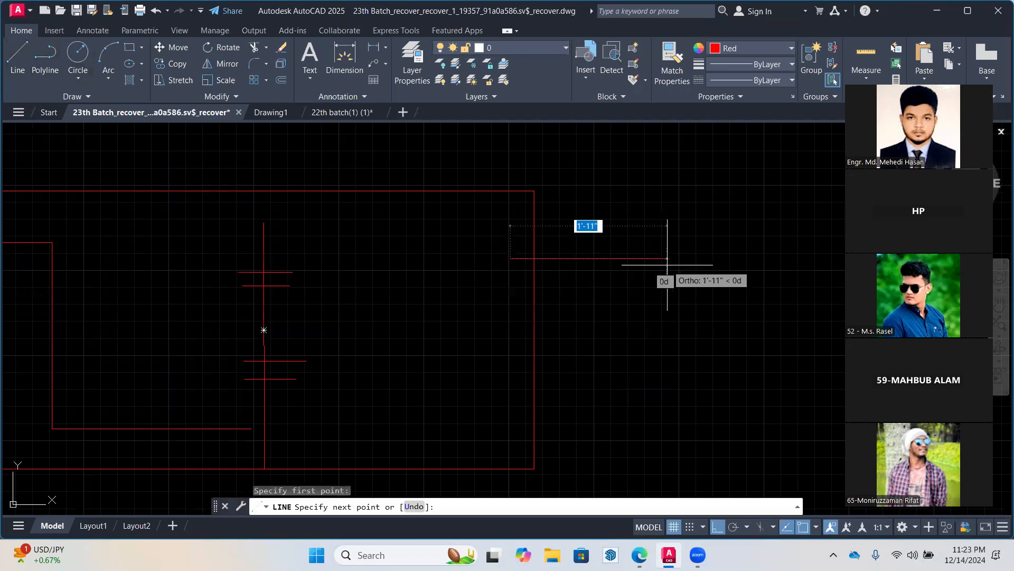
key("Escape")
Erase the entire explanatory sketch beside the combined footing section
scroll(649, 262, "down", 3)
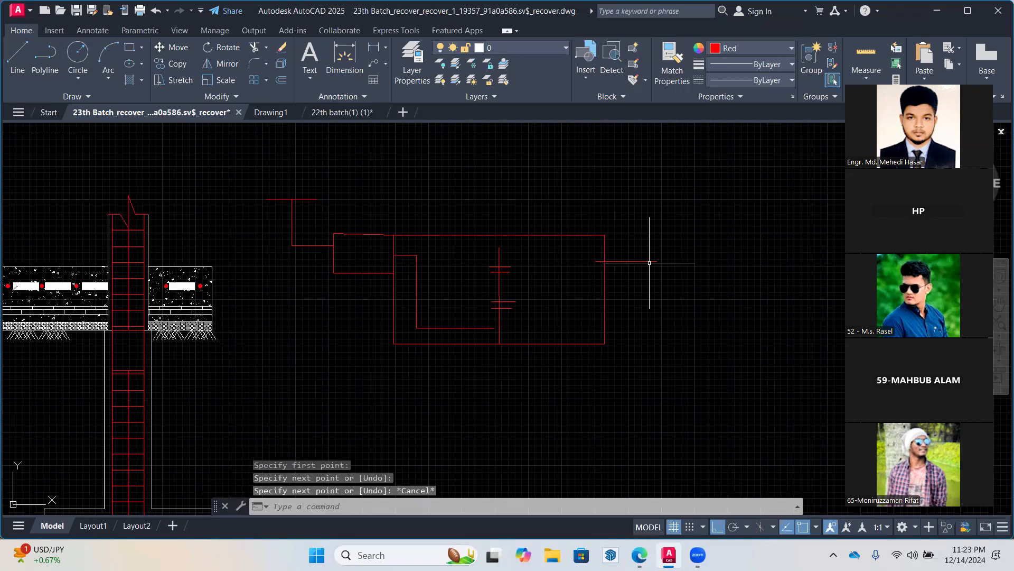
scroll(650, 262, "down", 2)
left_click(705, 164)
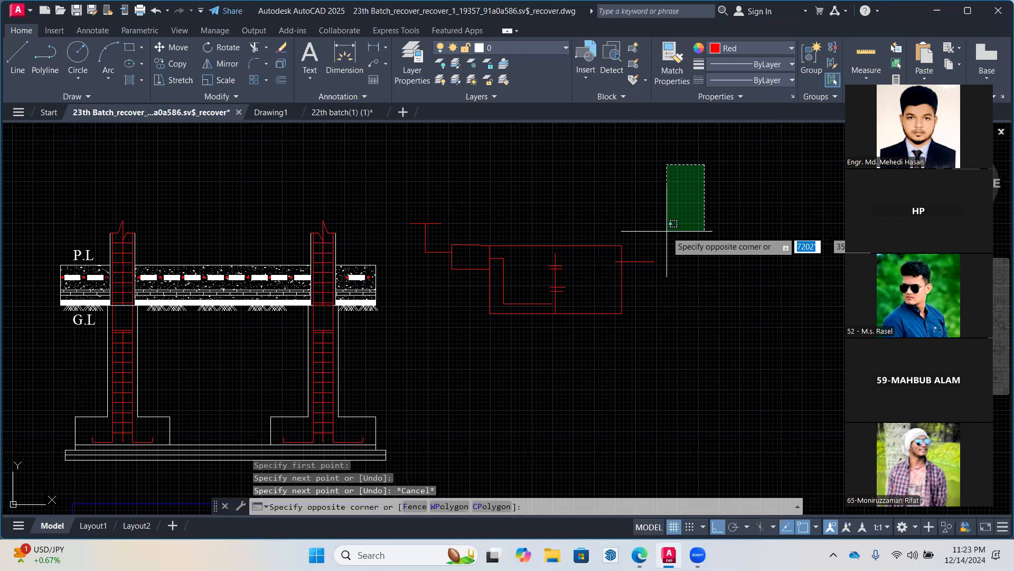
left_click(427, 340)
key("Delete")
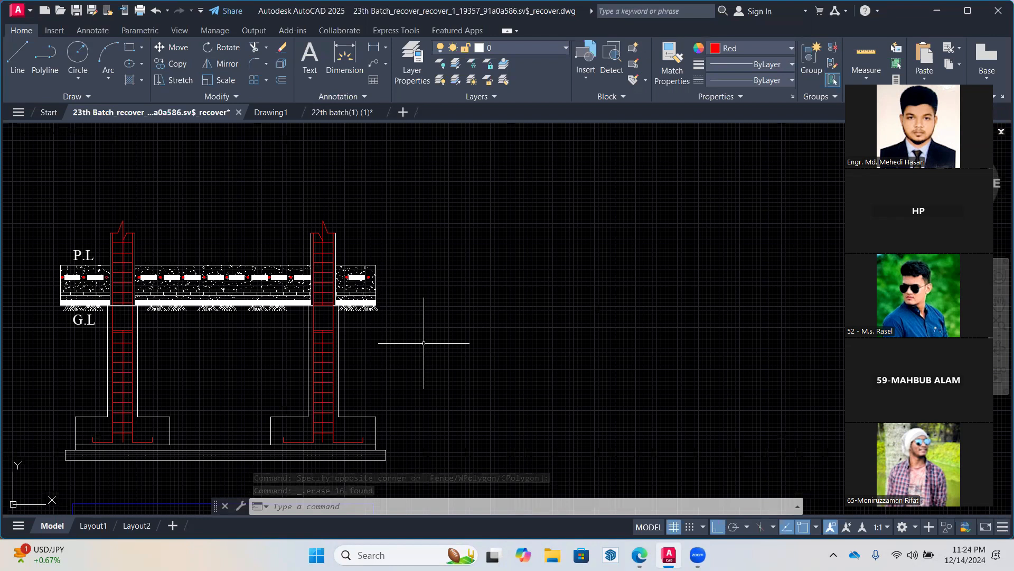
Hatch the grade beam rectangles below ground level on both columns with a diagonal line pattern at scale 5
type("h")
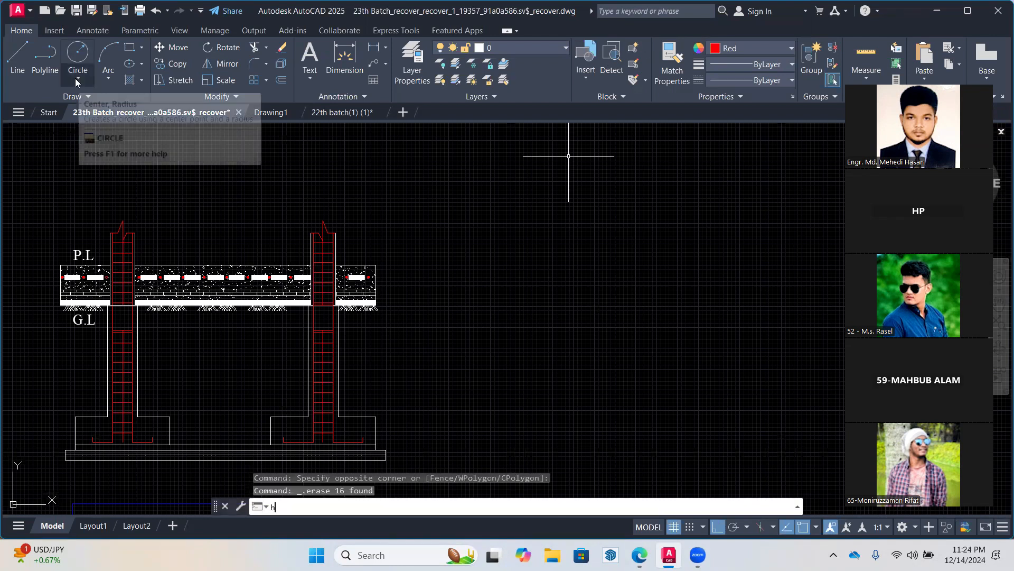
key("Return")
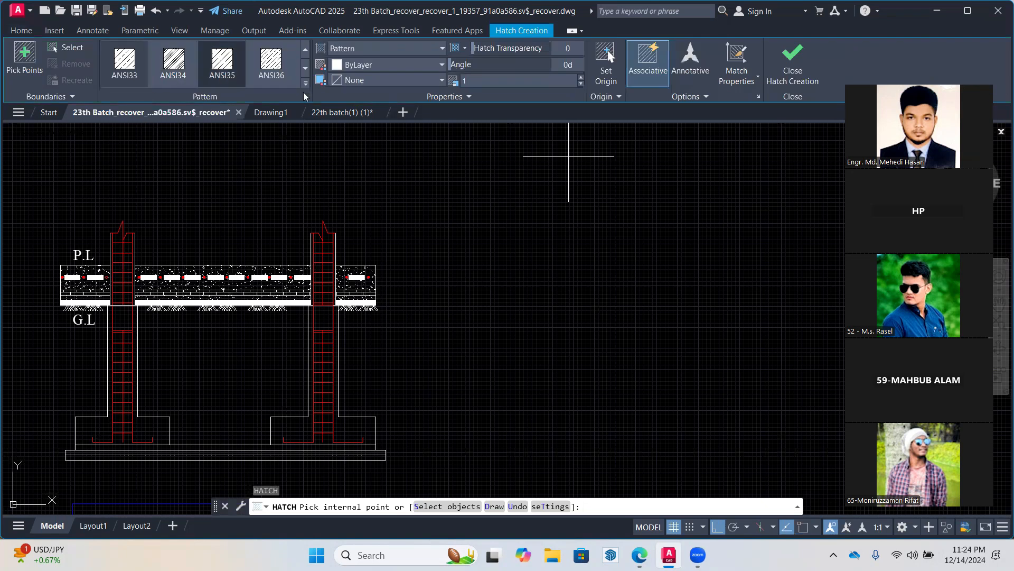
left_click(124, 318)
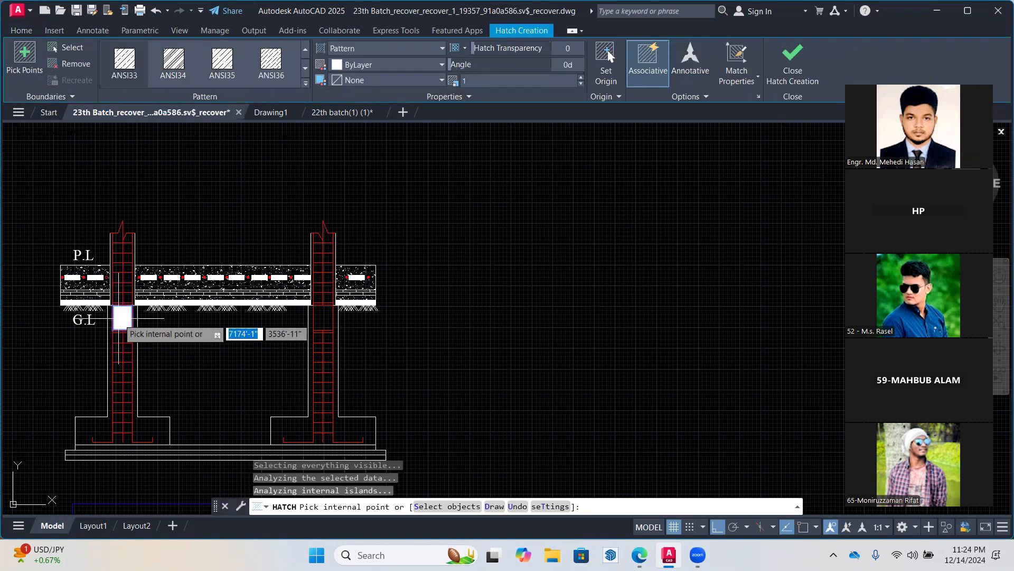
scroll(127, 319, "up", 5)
scroll(431, 227, "down", 2)
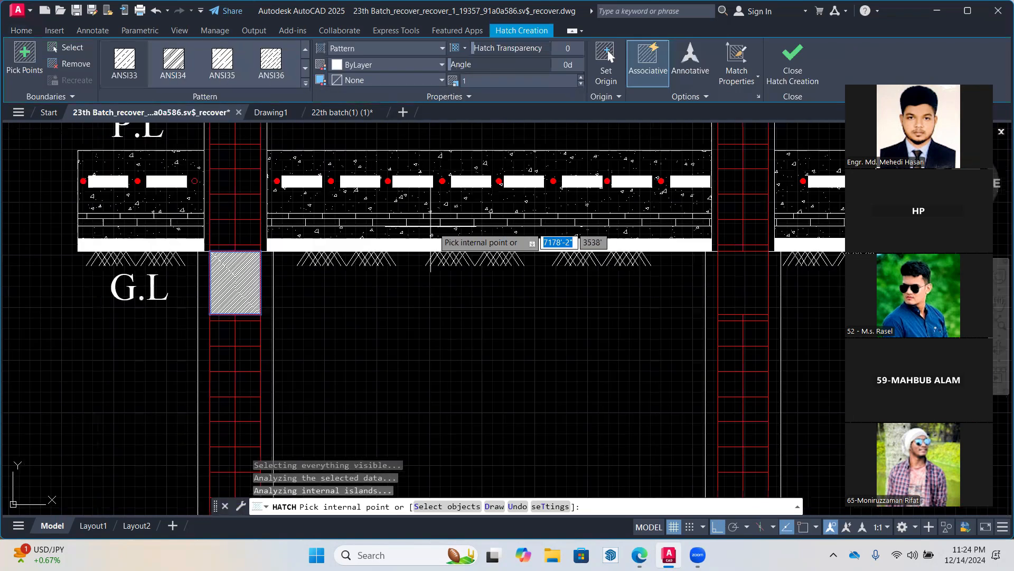
left_click(499, 81)
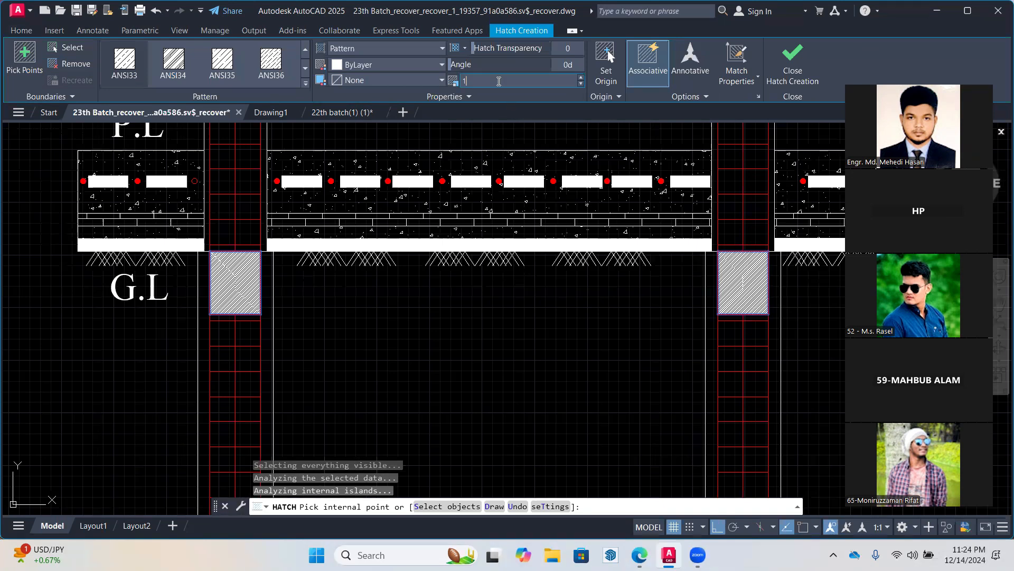
key("Return")
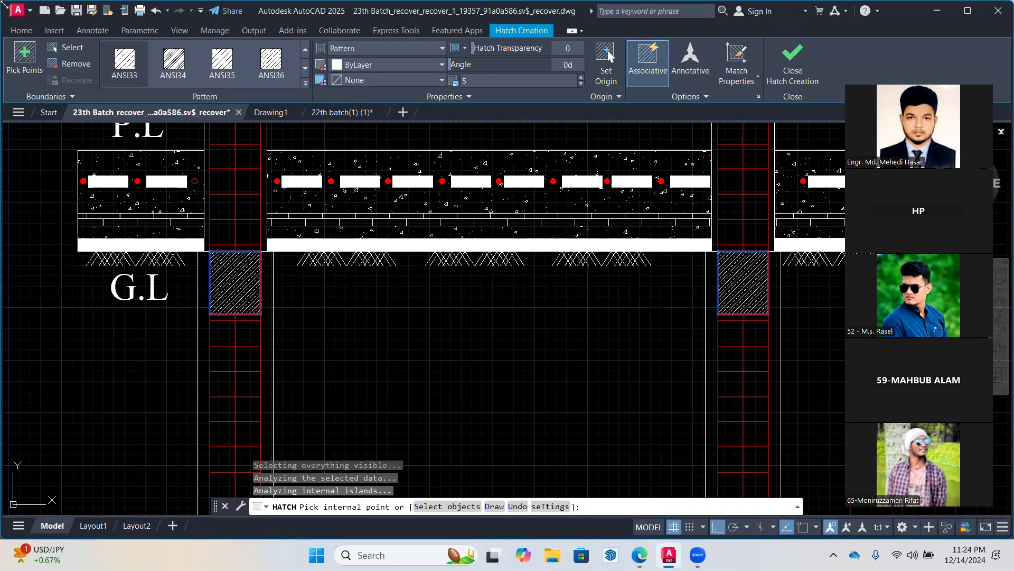